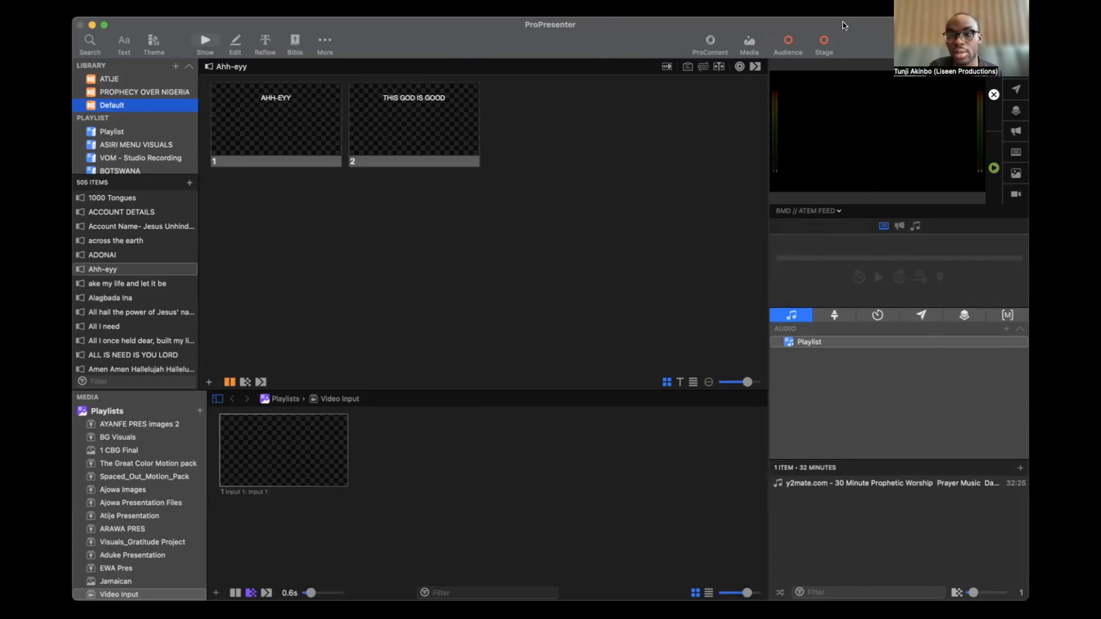
click(634, 127)
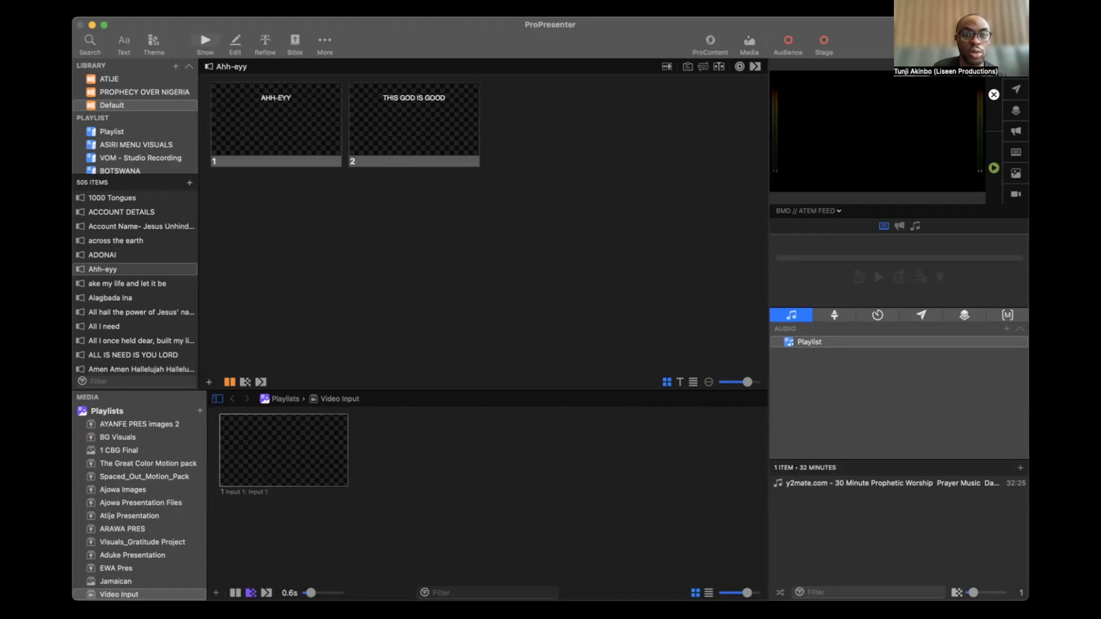
click(291, 4)
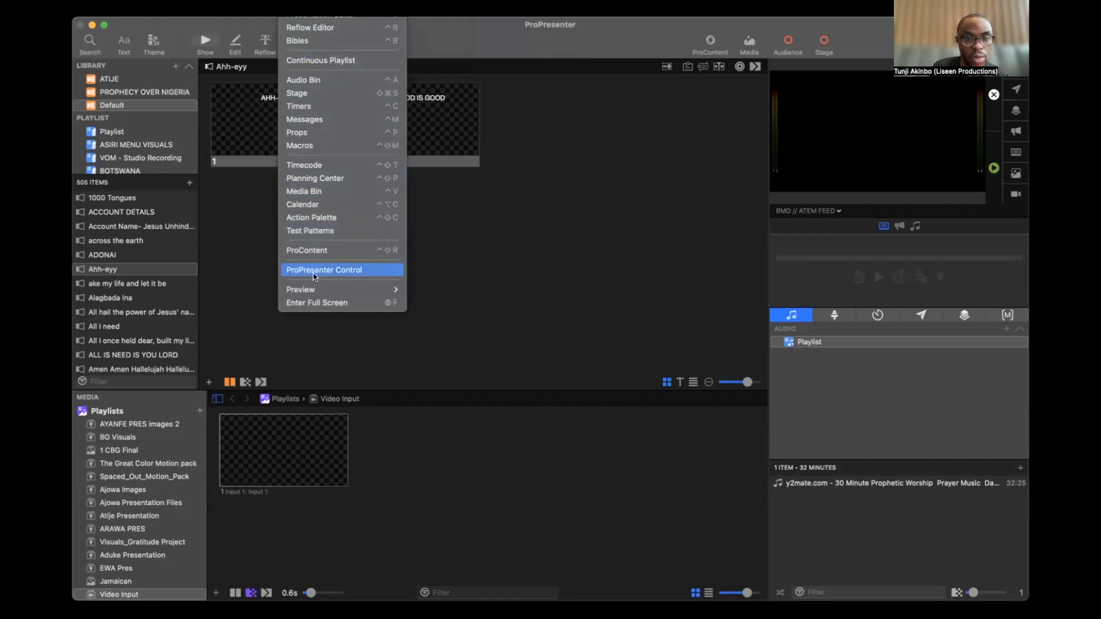
mouse_move(361, 5)
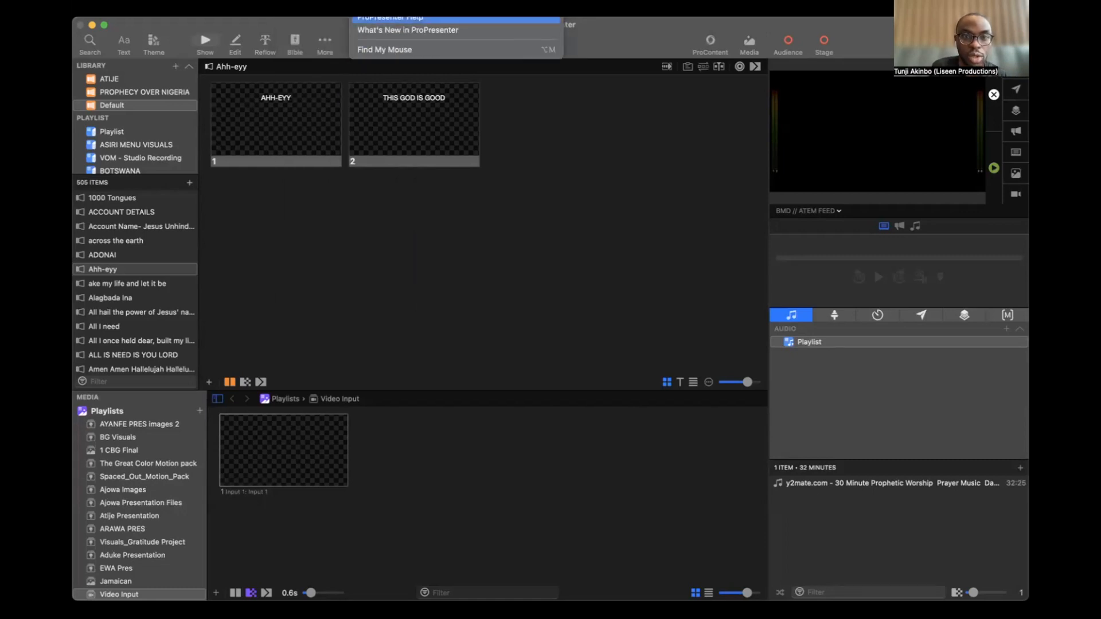
click(375, 32)
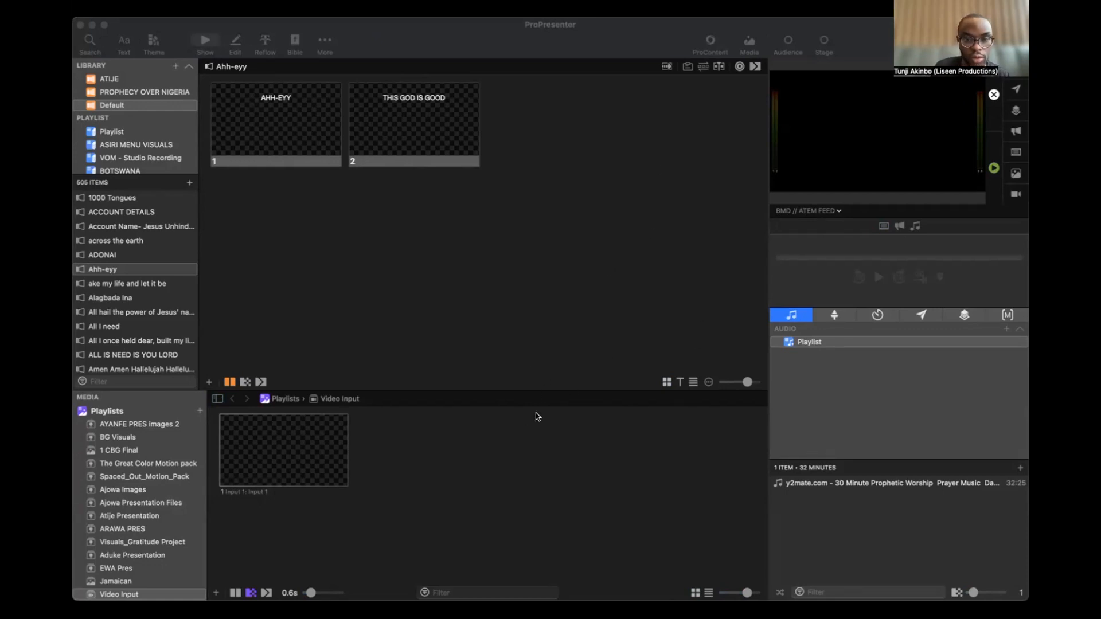
click(538, 486)
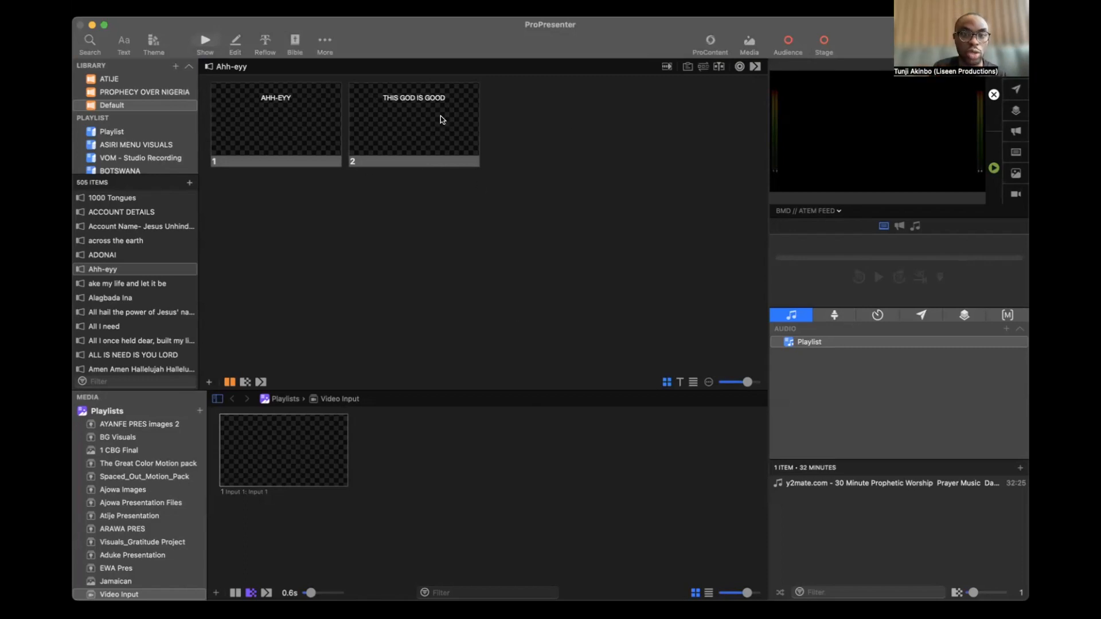
click(139, 5)
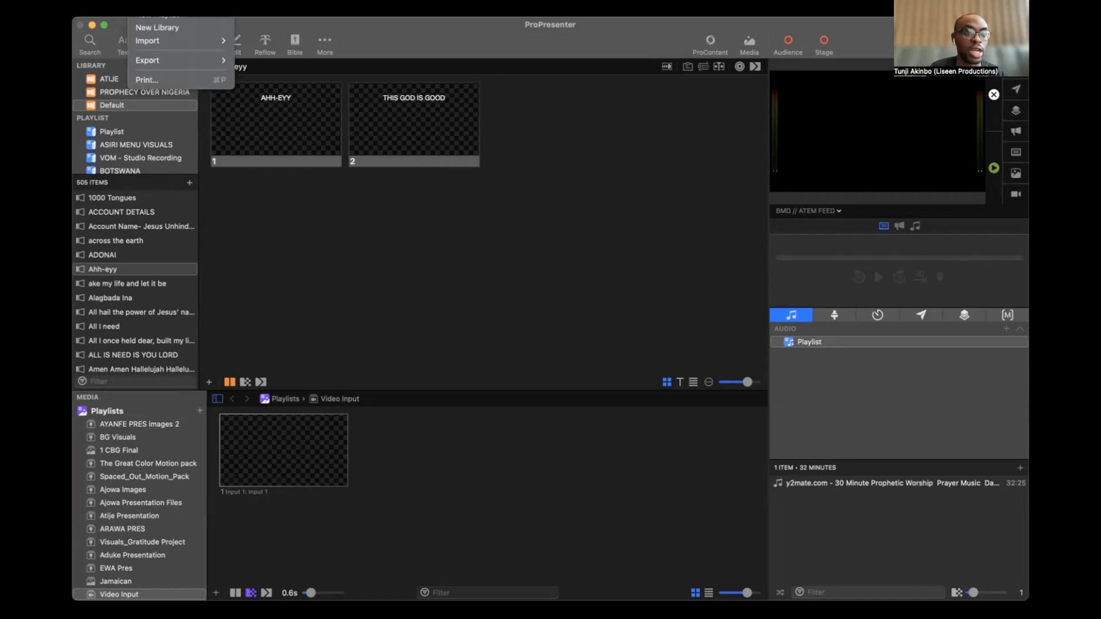
mouse_move(97, 4)
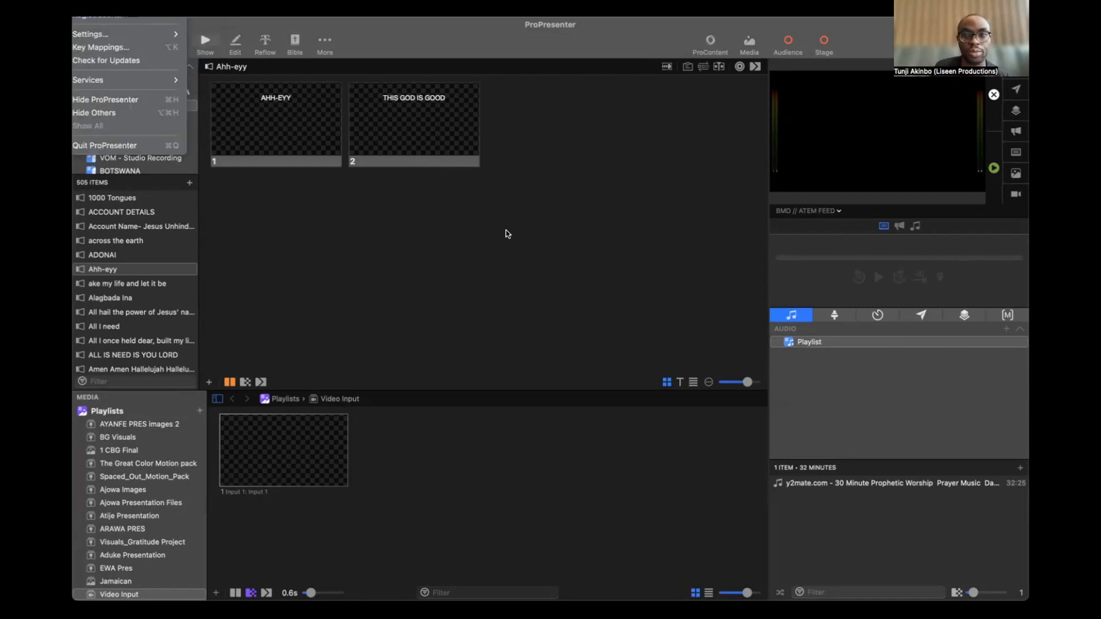
click(545, 137)
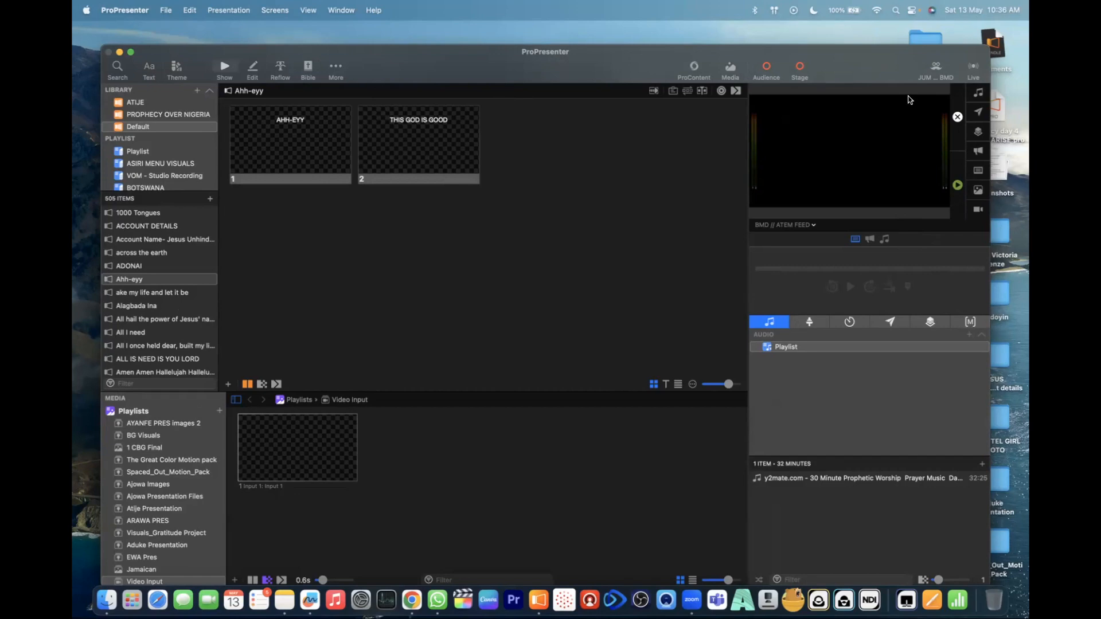
- Move the program window slightly higher on the desktop and look over the application's main commands
drag(612, 58, 610, 39)
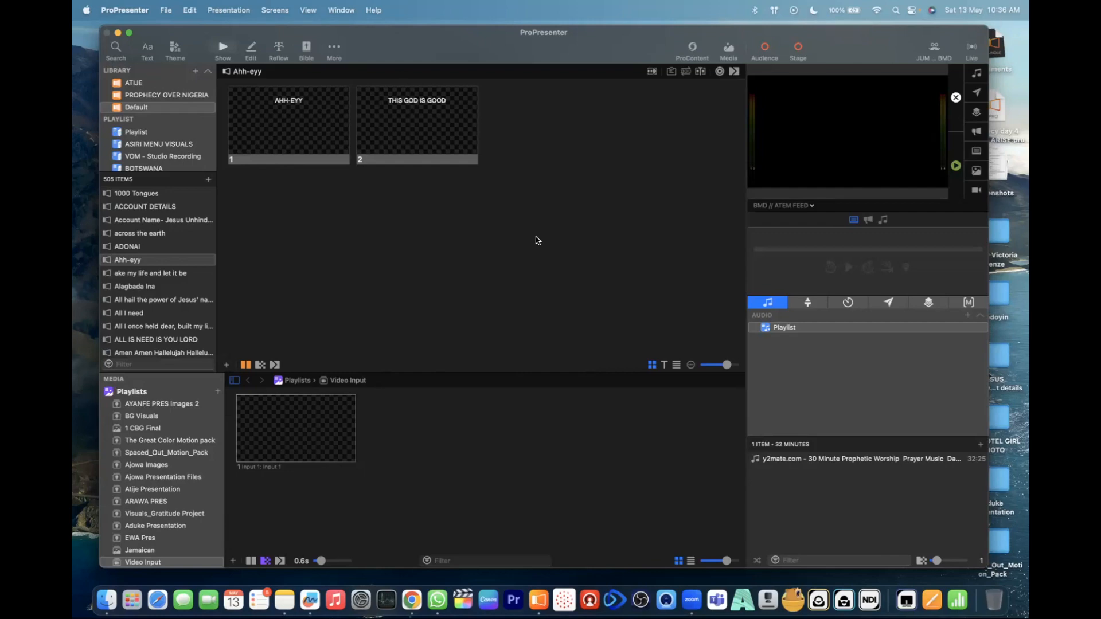
click(166, 10)
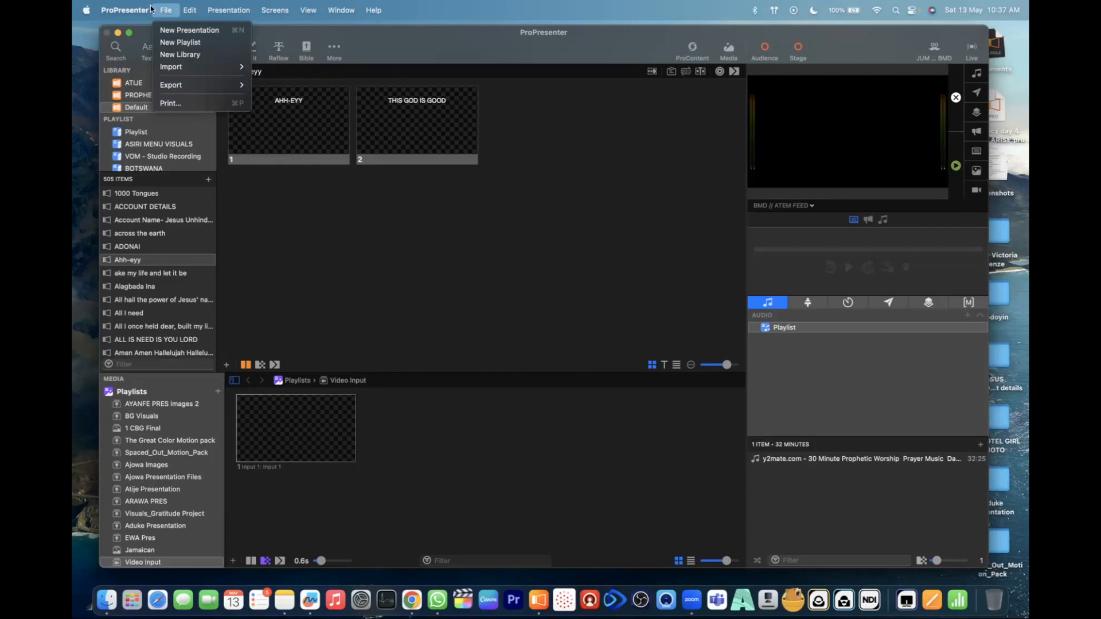
mouse_move(110, 12)
click(573, 309)
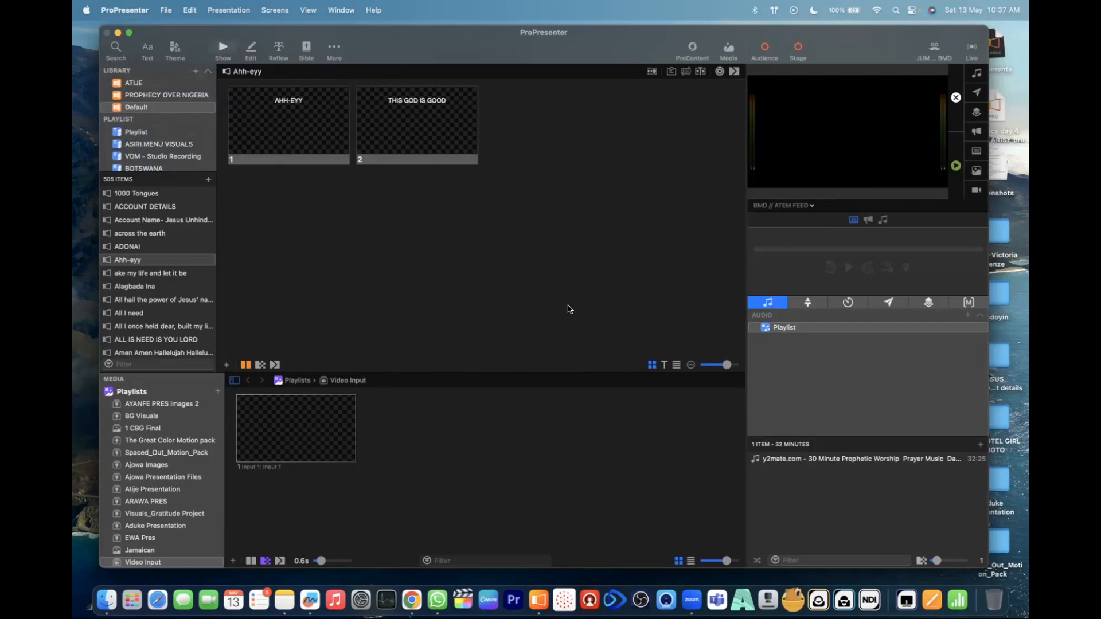
click(164, 11)
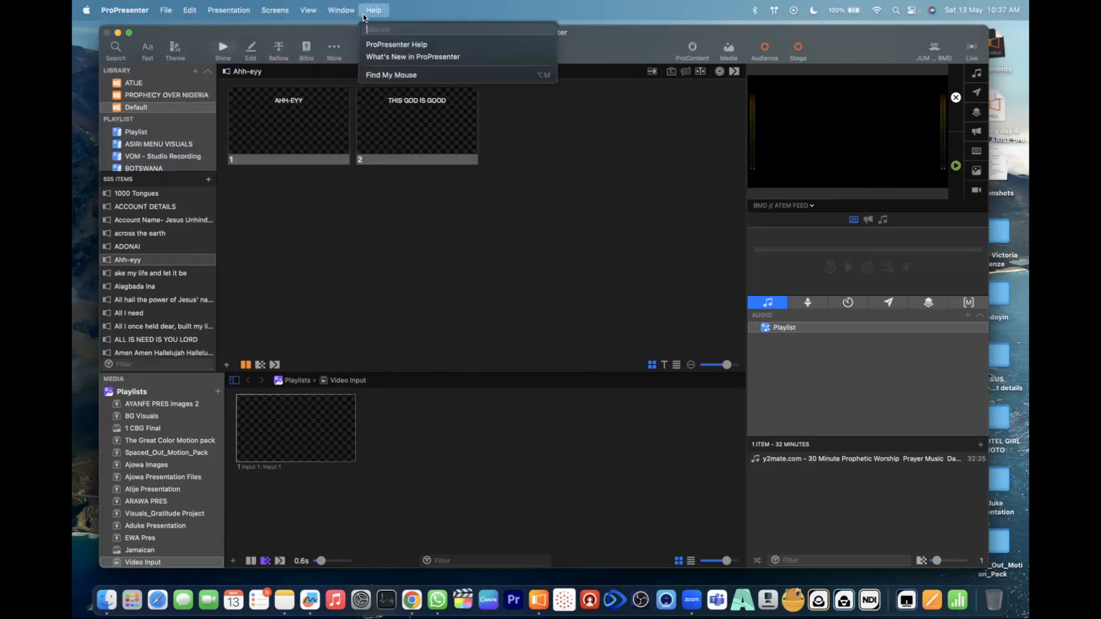
click(527, 276)
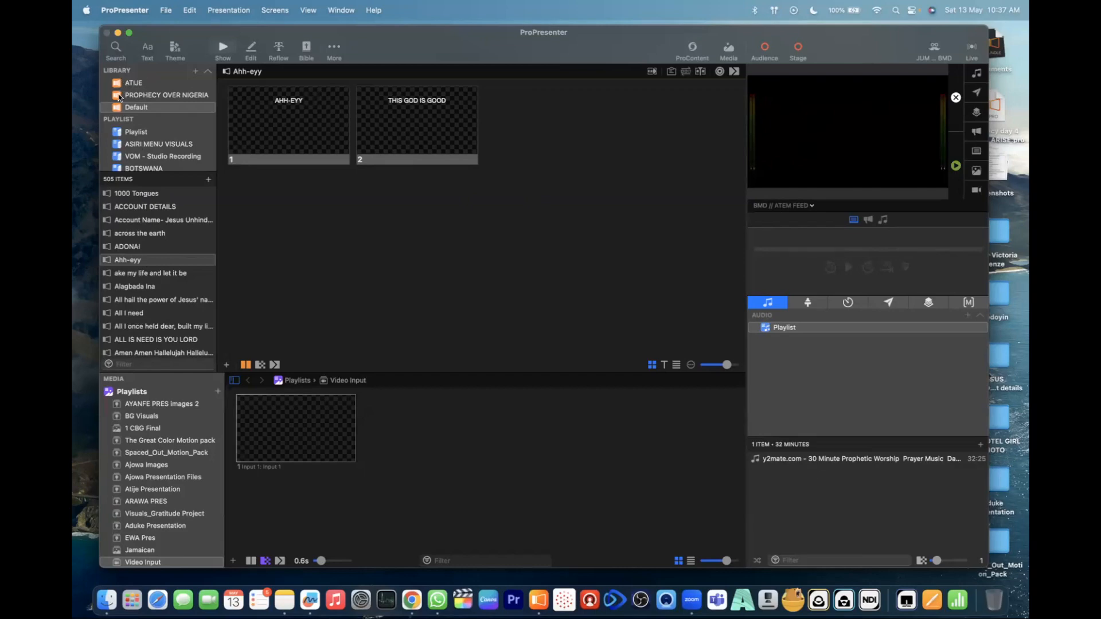
- Examine the options for adding libraries and playlists, and look through the existing libraries and playlists
click(196, 71)
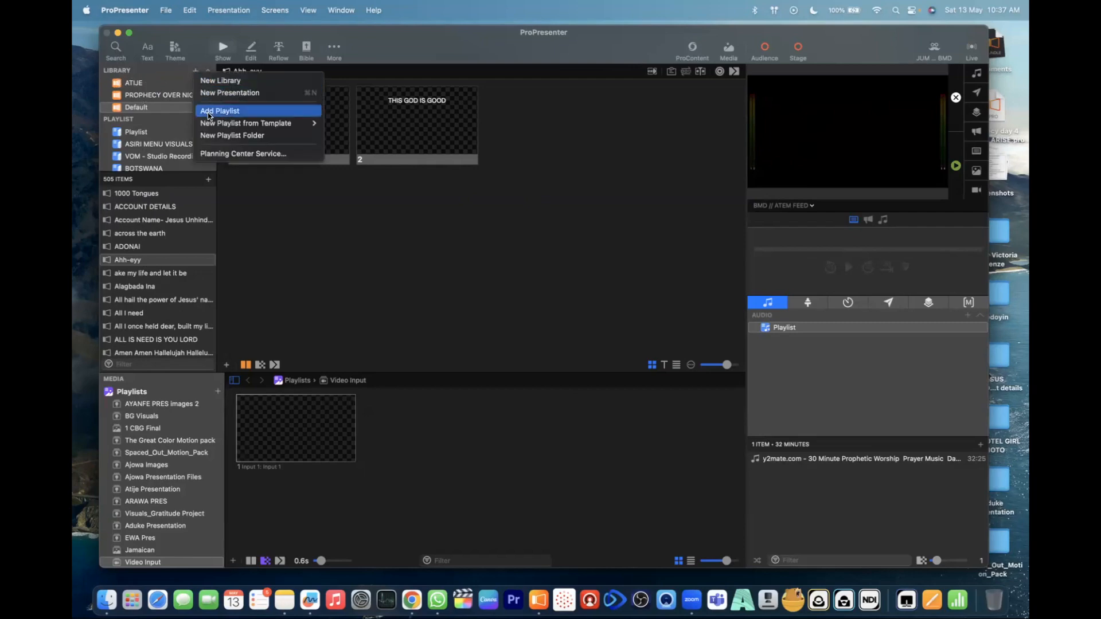
mouse_move(233, 127)
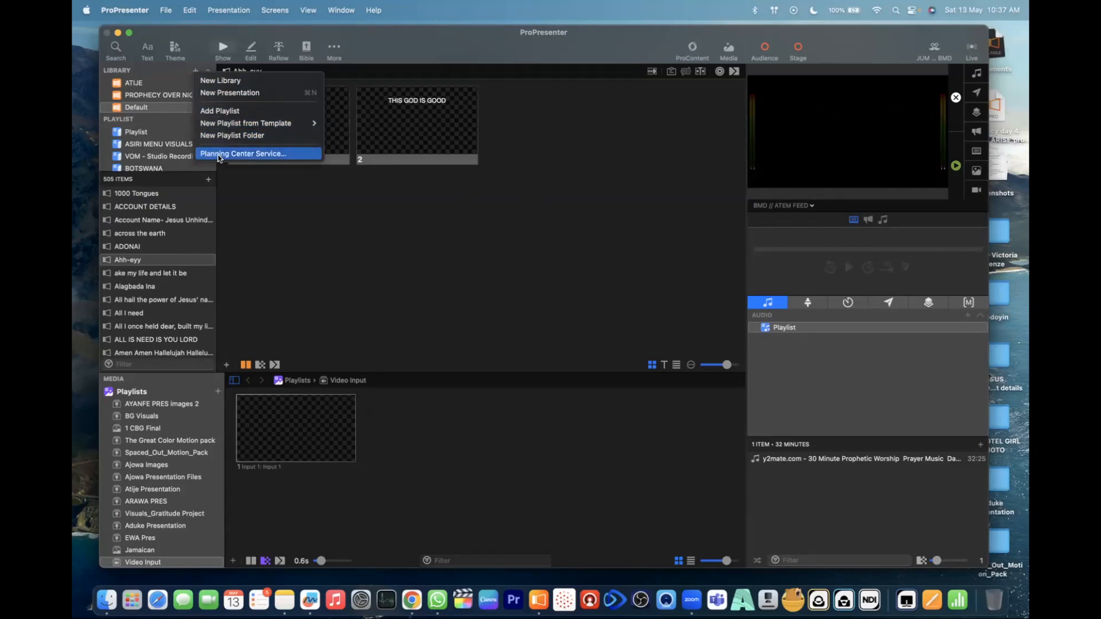
click(175, 72)
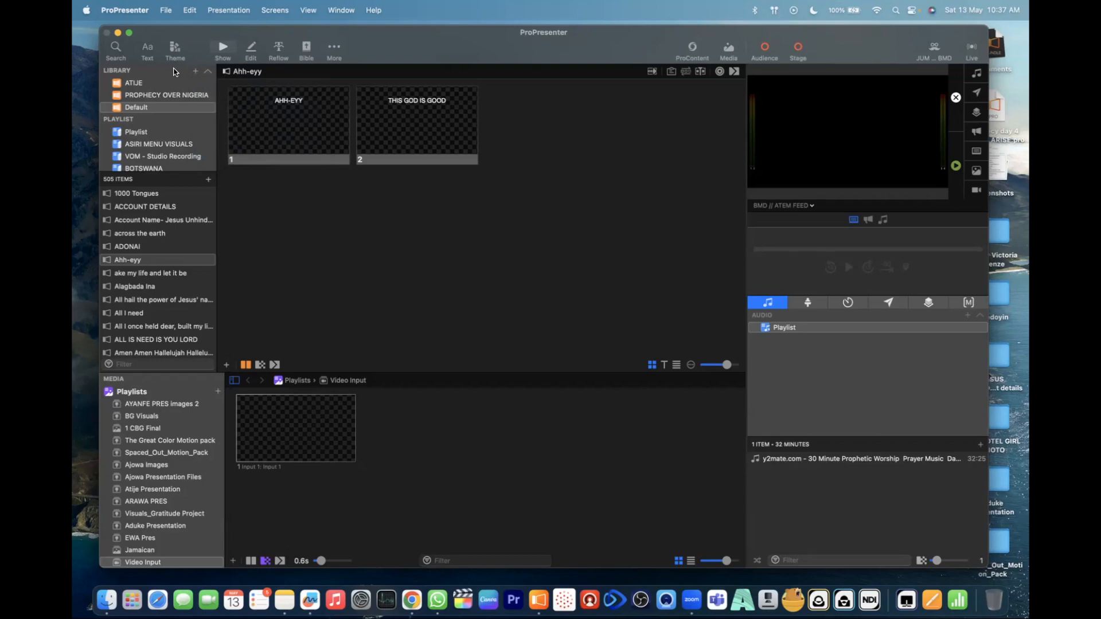
scroll(160, 161, down, 2)
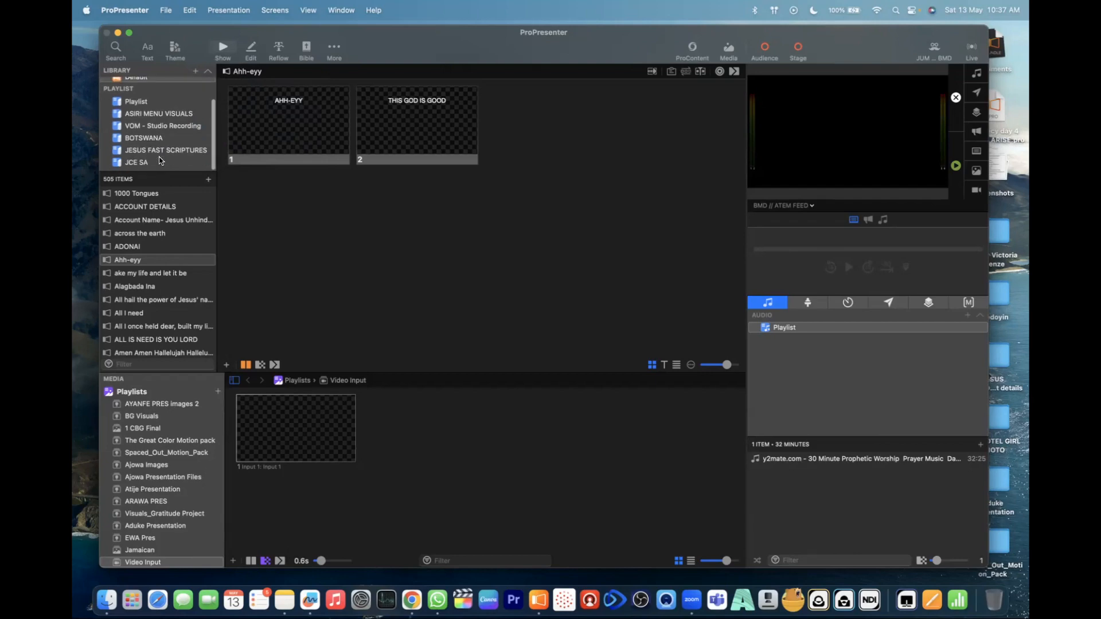
scroll(160, 162, up, 2)
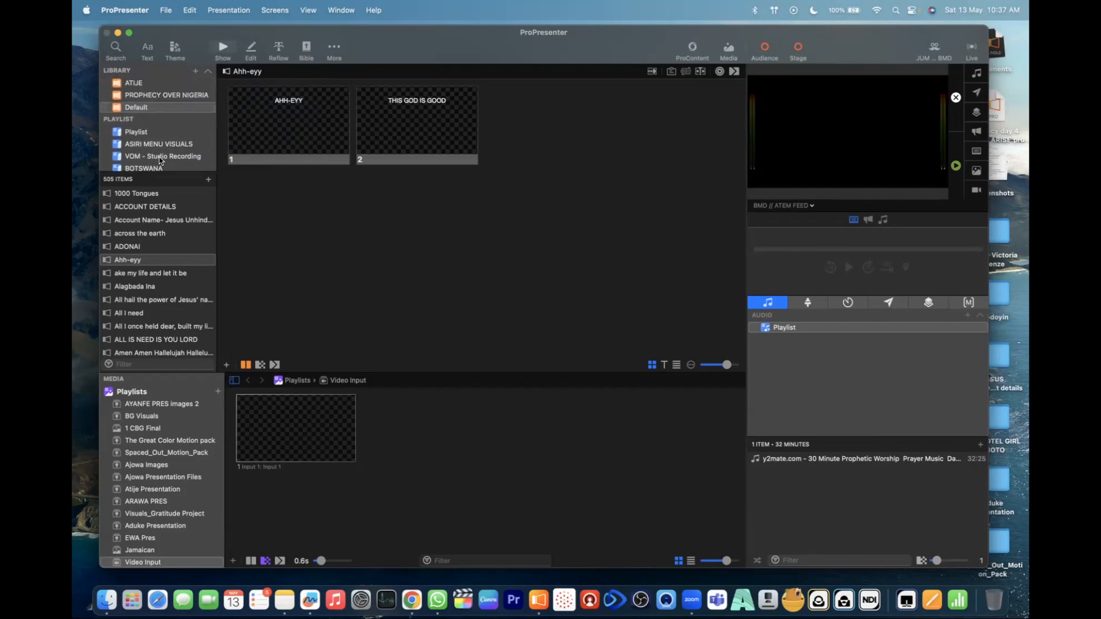
scroll(159, 161, down, 2)
scroll(160, 161, up, 2)
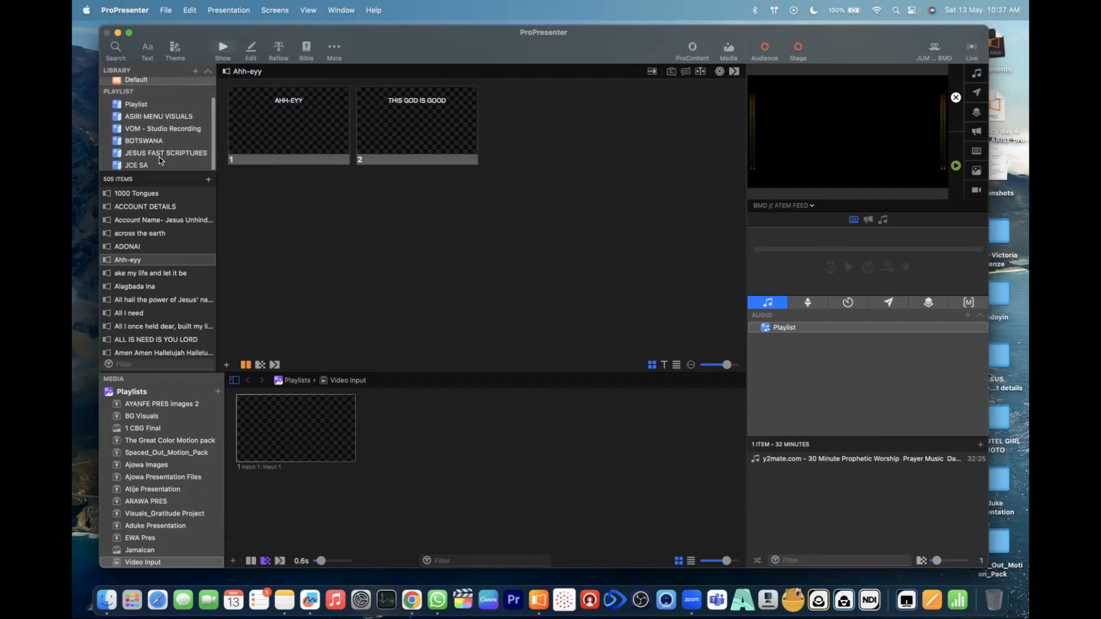
scroll(159, 162, down, 2)
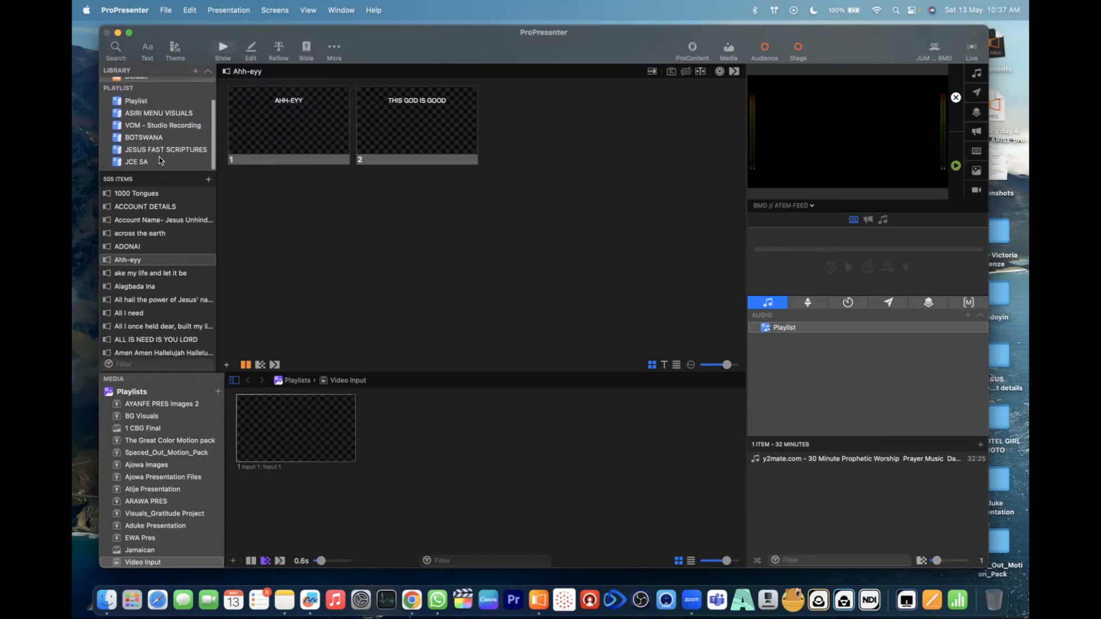
scroll(159, 161, up, 2)
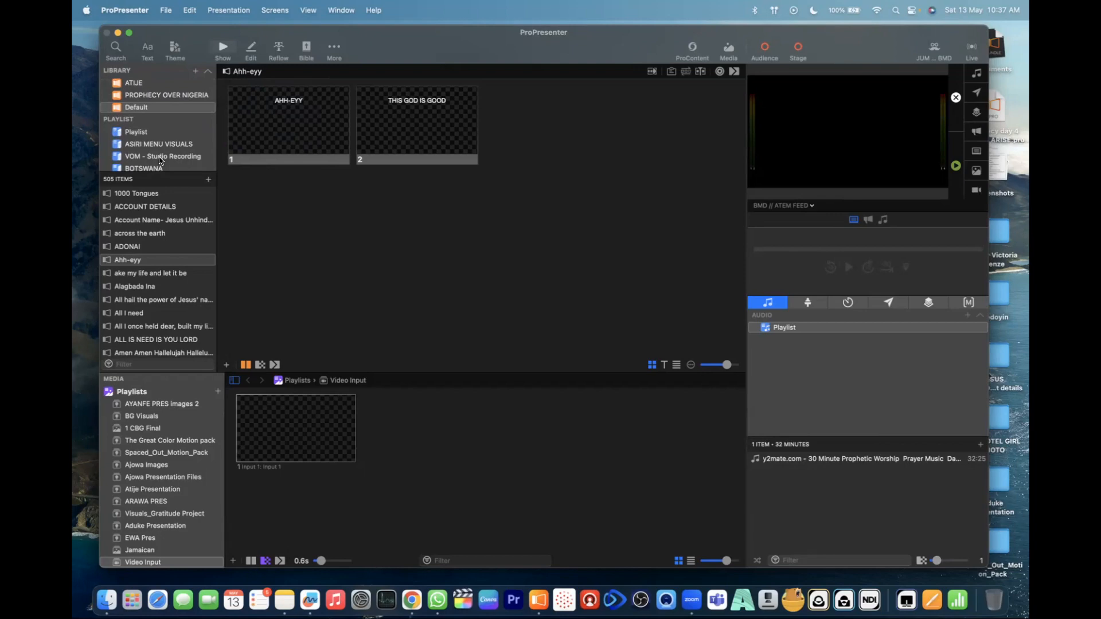
scroll(159, 161, down, 2)
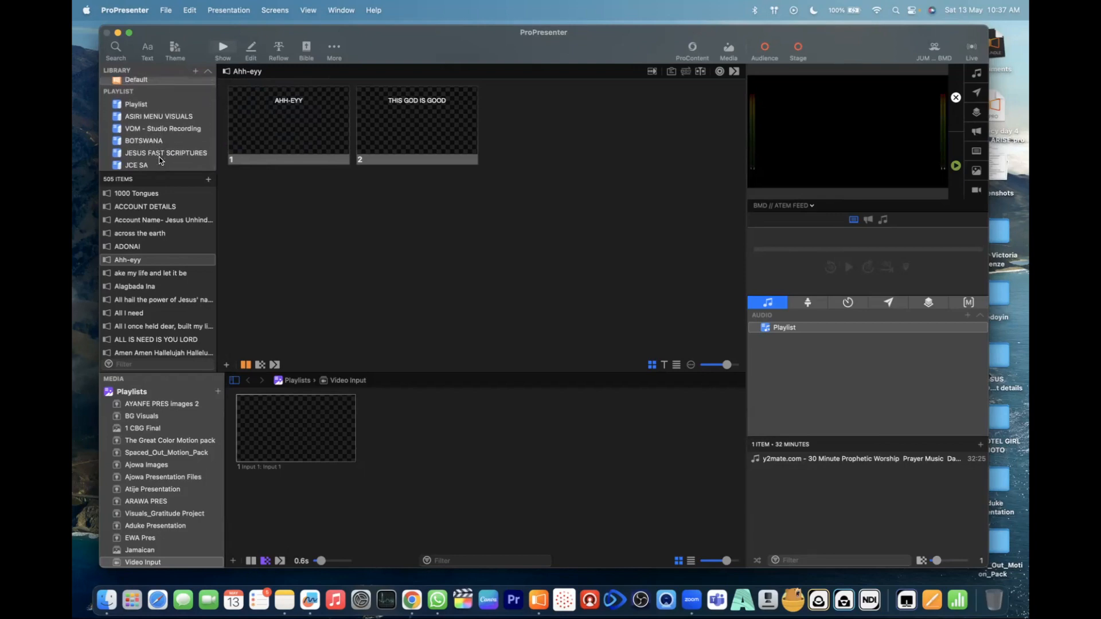
scroll(160, 161, up, 2)
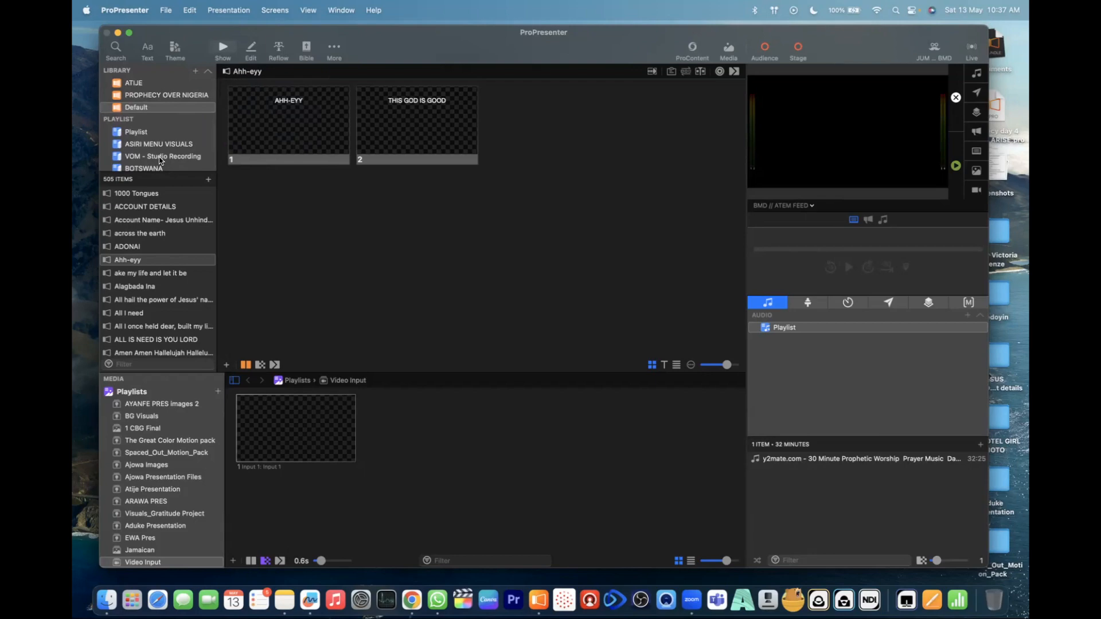
scroll(159, 161, down, 2)
scroll(159, 161, up, 2)
- Look through the presentations stored in the Default library, from its beginning to the later entries
click(142, 95)
click(138, 108)
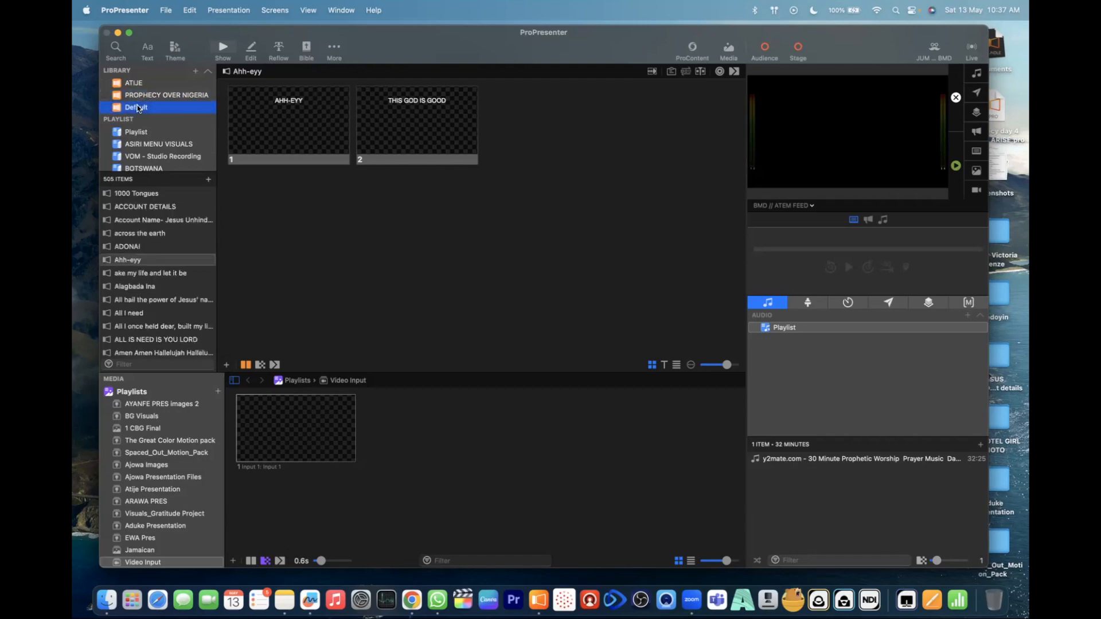
scroll(152, 258, down, 15)
scroll(155, 277, down, 15)
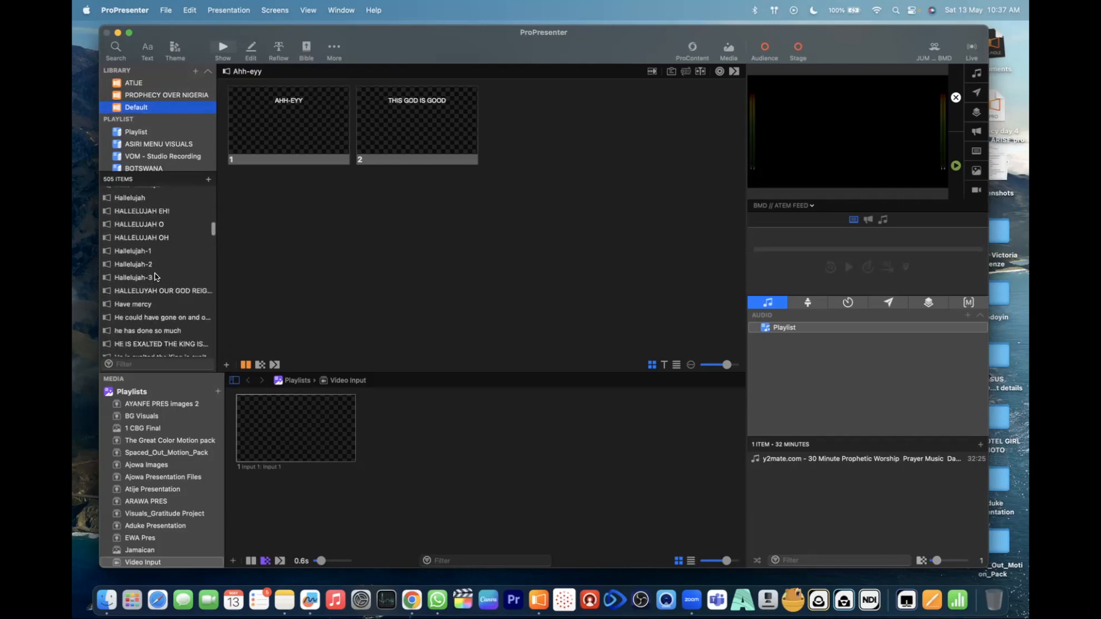
scroll(155, 277, down, 15)
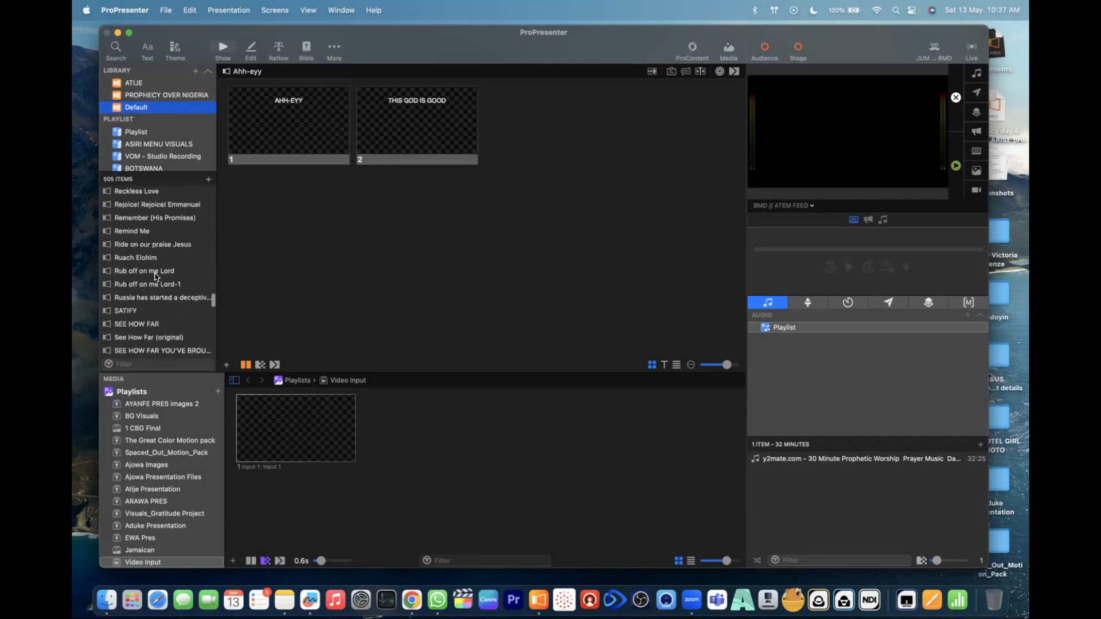
scroll(155, 277, up, 20)
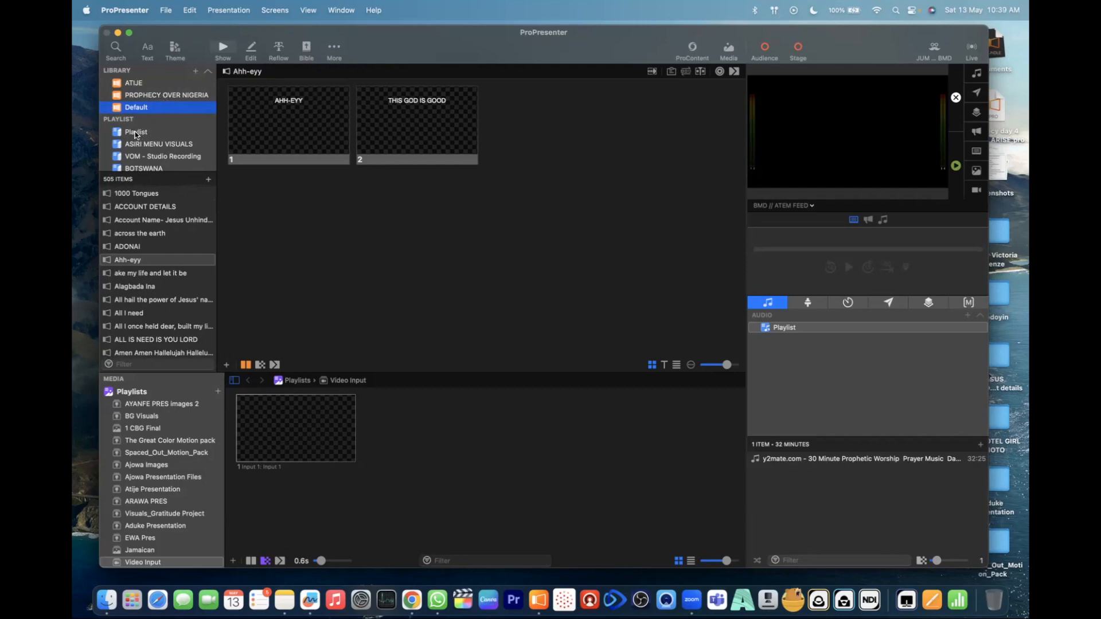
- Examine the contents of the Playlist, ASIRI MENU VISUALS, JESUS FAST SCRIPTURES and JCE SA playlists
click(135, 131)
click(143, 145)
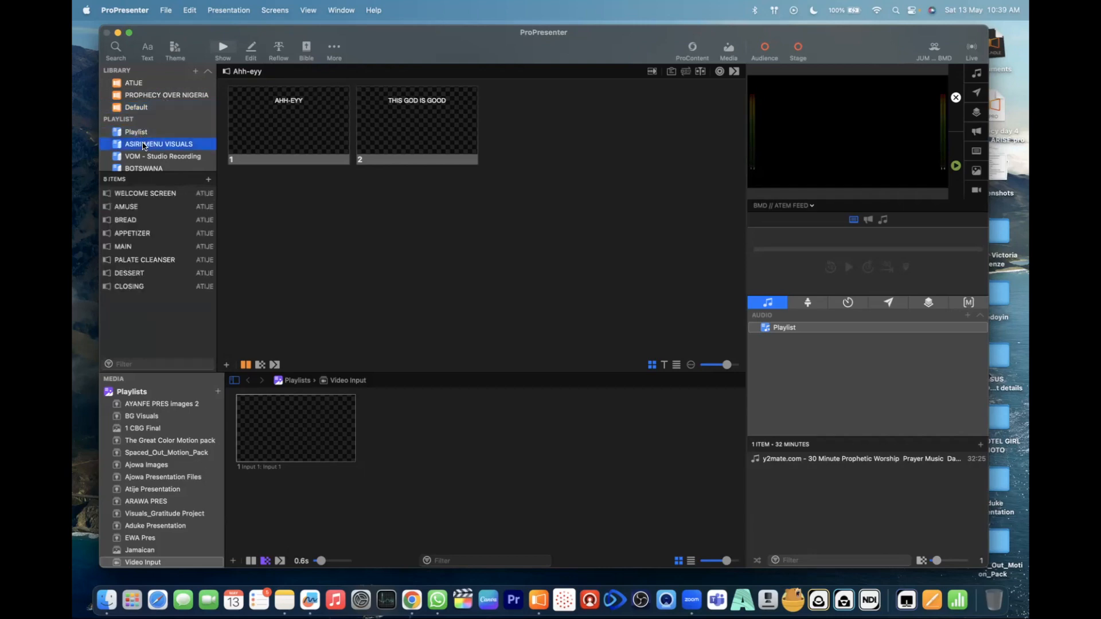
scroll(144, 149, down, 2)
click(140, 153)
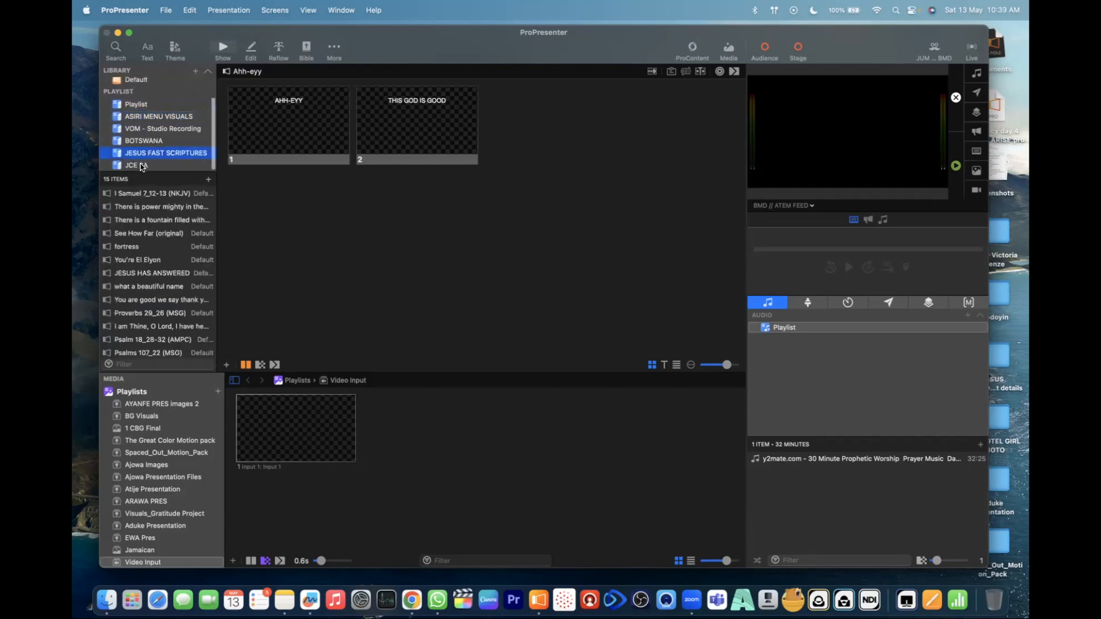
click(142, 166)
scroll(166, 259, down, 5)
scroll(166, 259, up, 10)
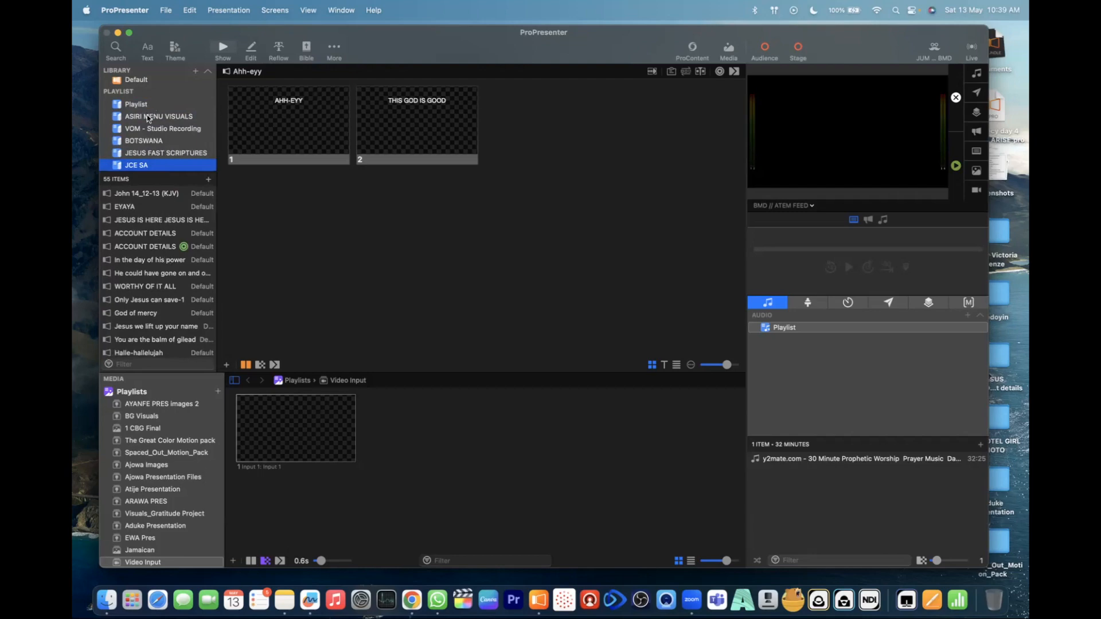
scroll(159, 134, up, 2)
scroll(159, 135, down, 3)
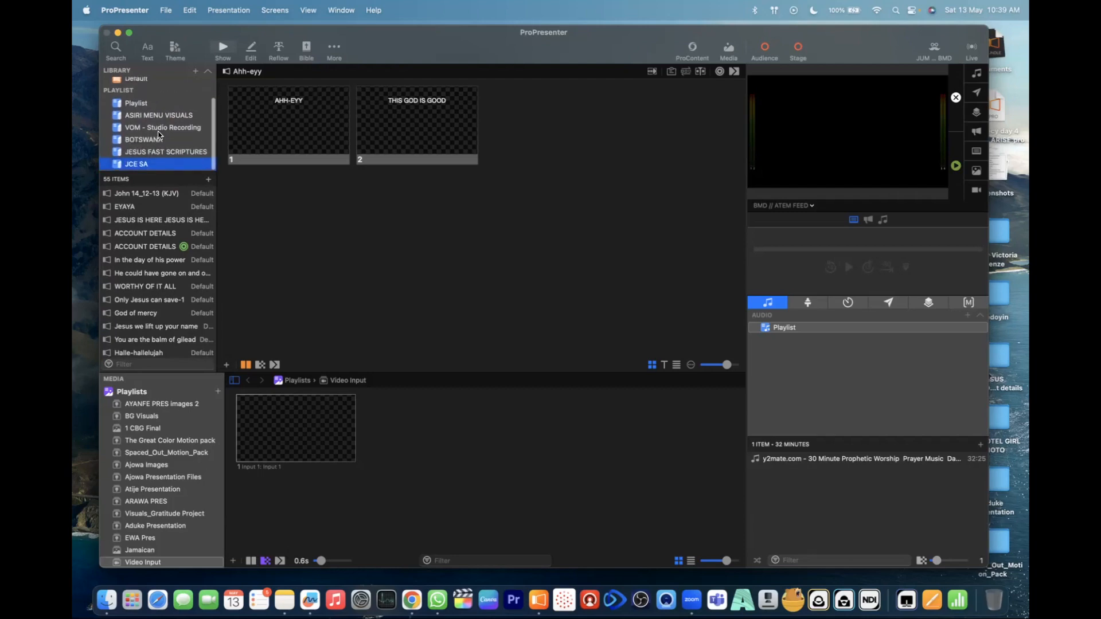
scroll(163, 111, up, 5)
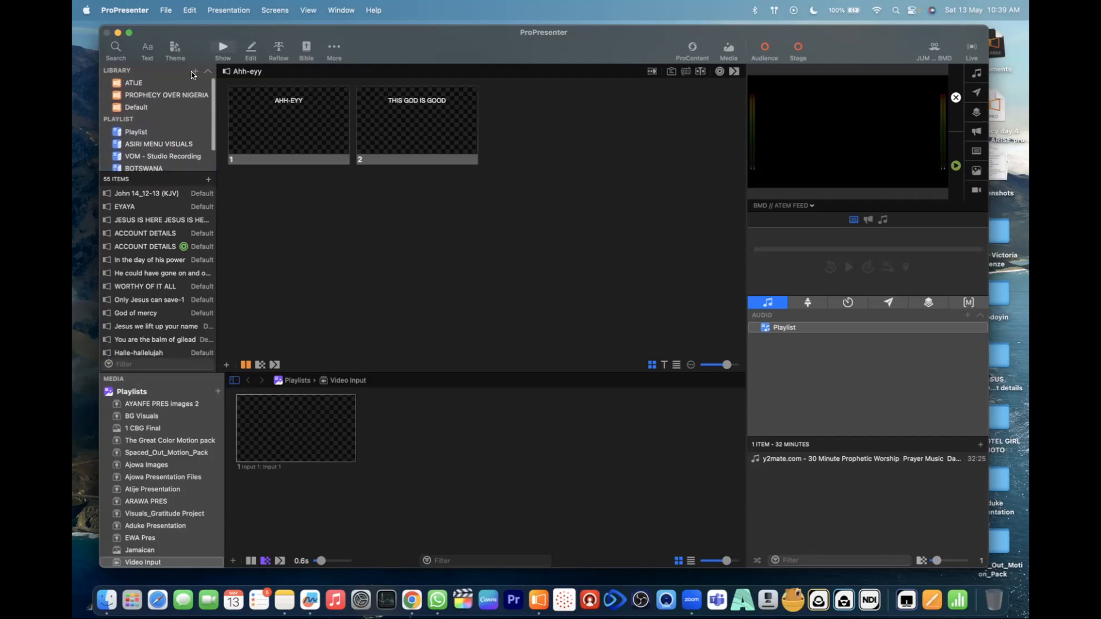
- Create a new library named "Liseen Production Training"
click(195, 70)
click(228, 80)
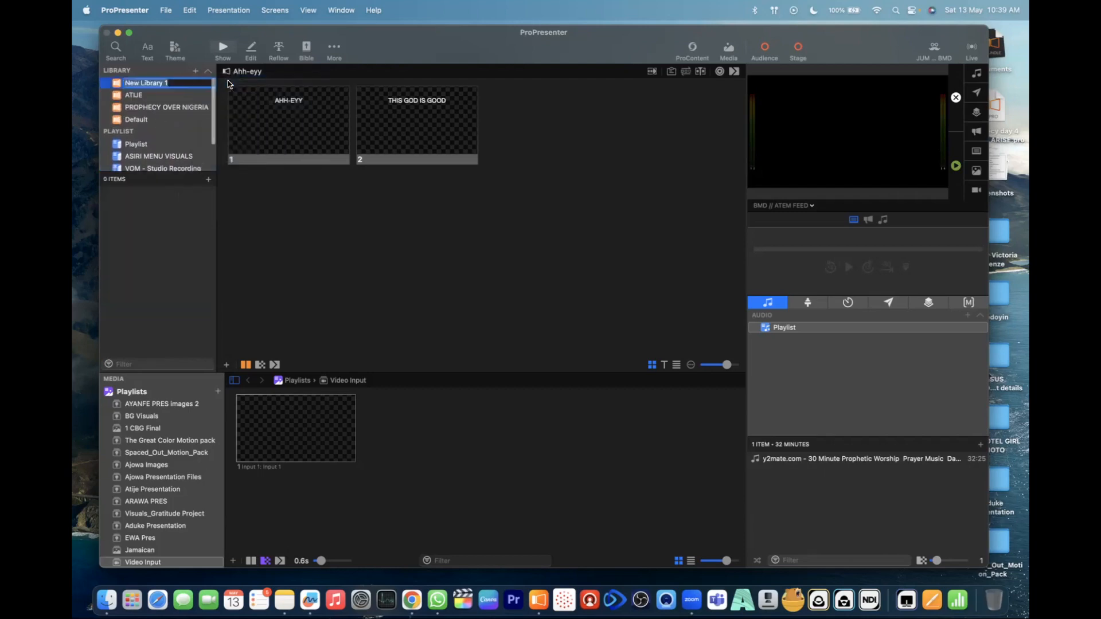
text(P)
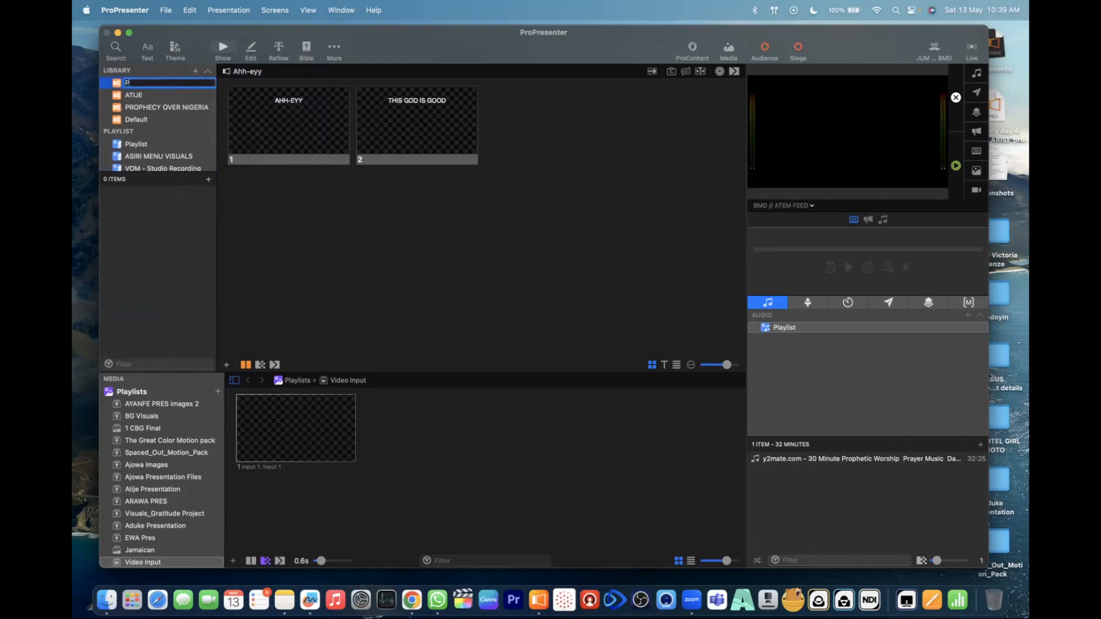
text(r)
key(BackSpace)
key(BackSpace)
text(Liseen Production Training)
key(Return)
scroll(164, 144, down, 2)
scroll(170, 109, up, 2)
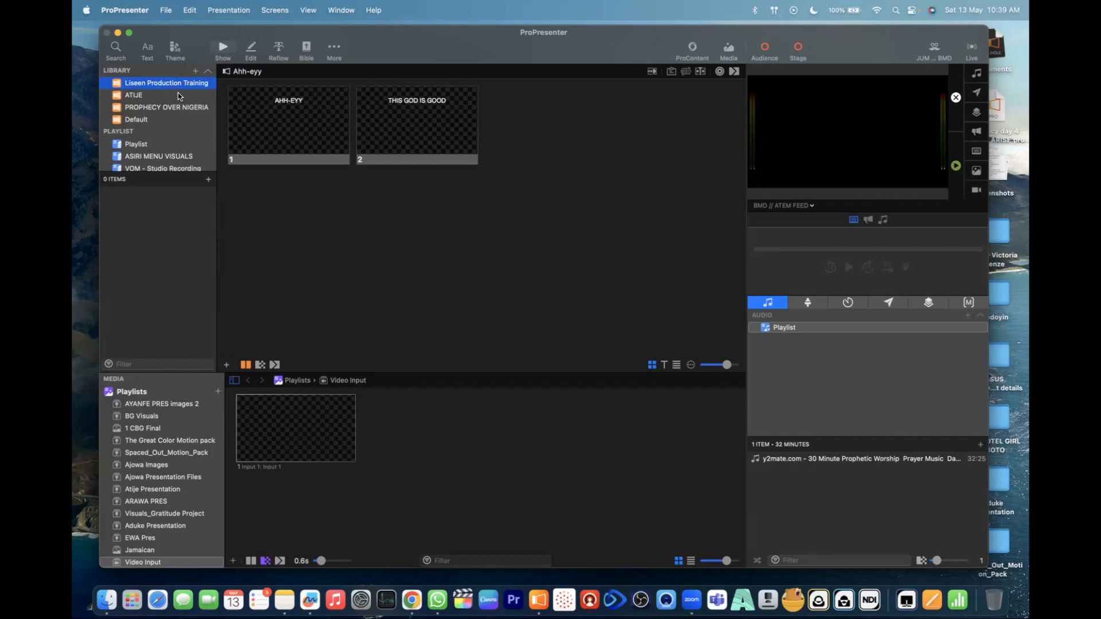
- Create a new playlist folder and rename it "Liseen Productions"
click(195, 71)
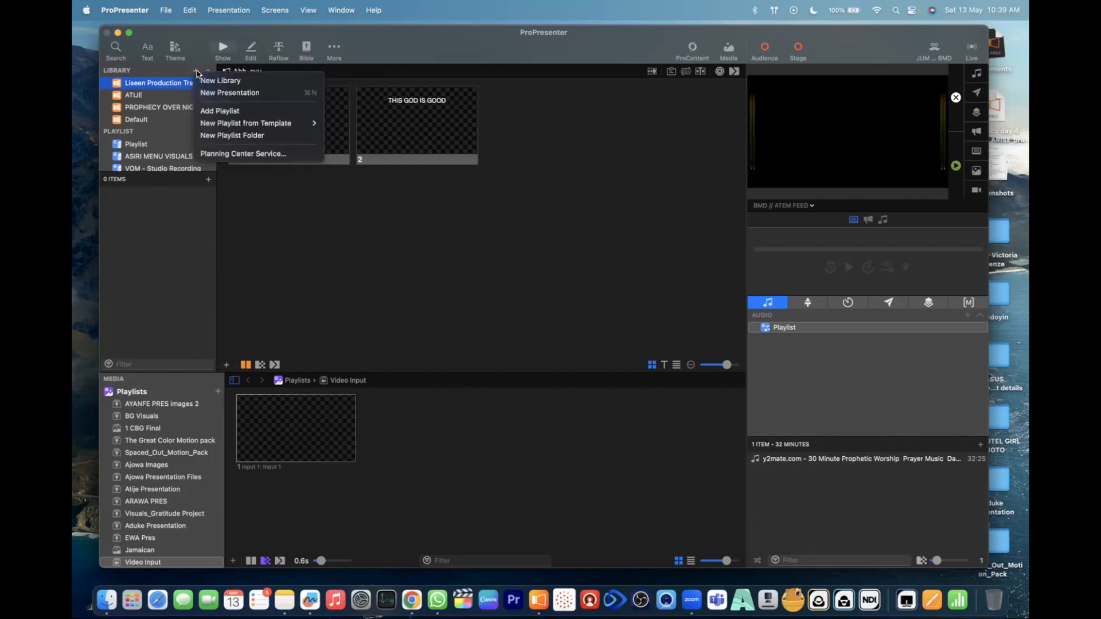
click(235, 138)
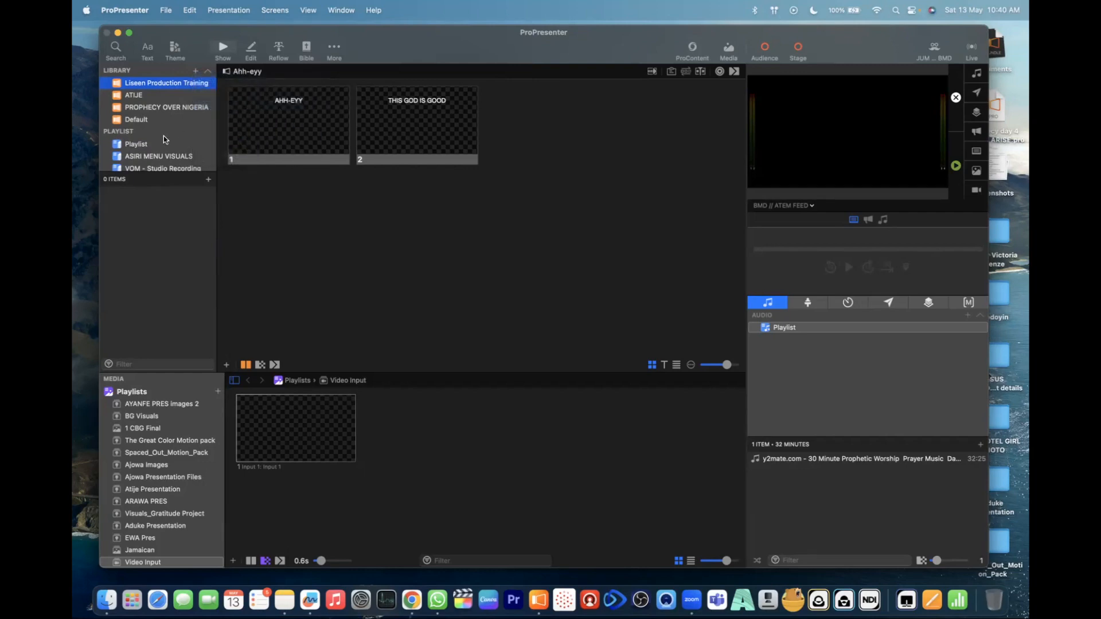
scroll(163, 140, down, 3)
click(132, 164)
right_click(145, 165)
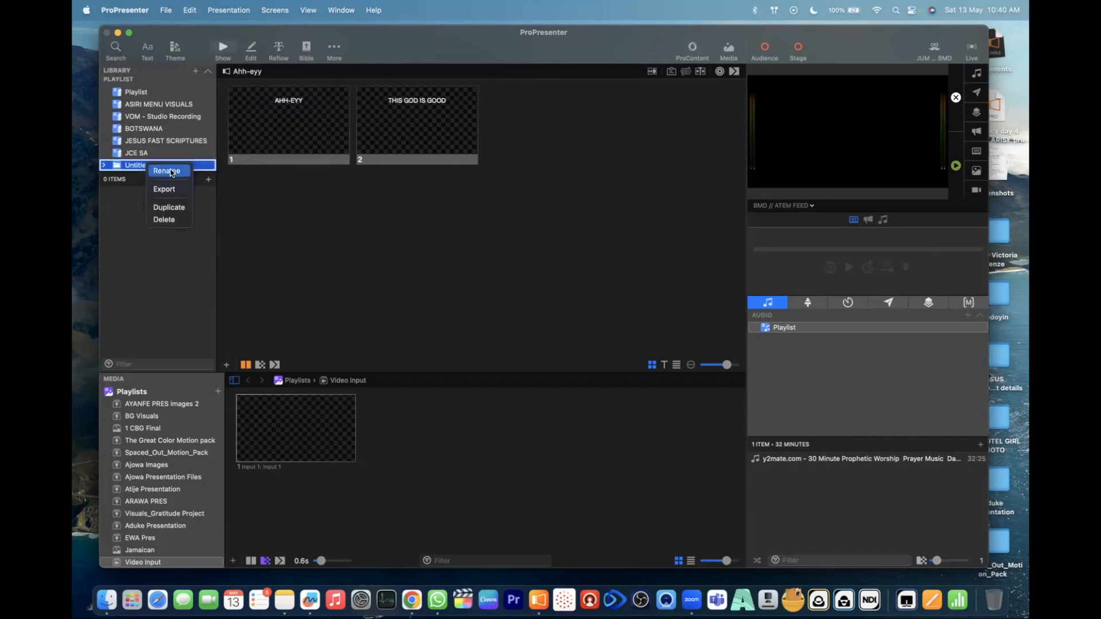
click(166, 171)
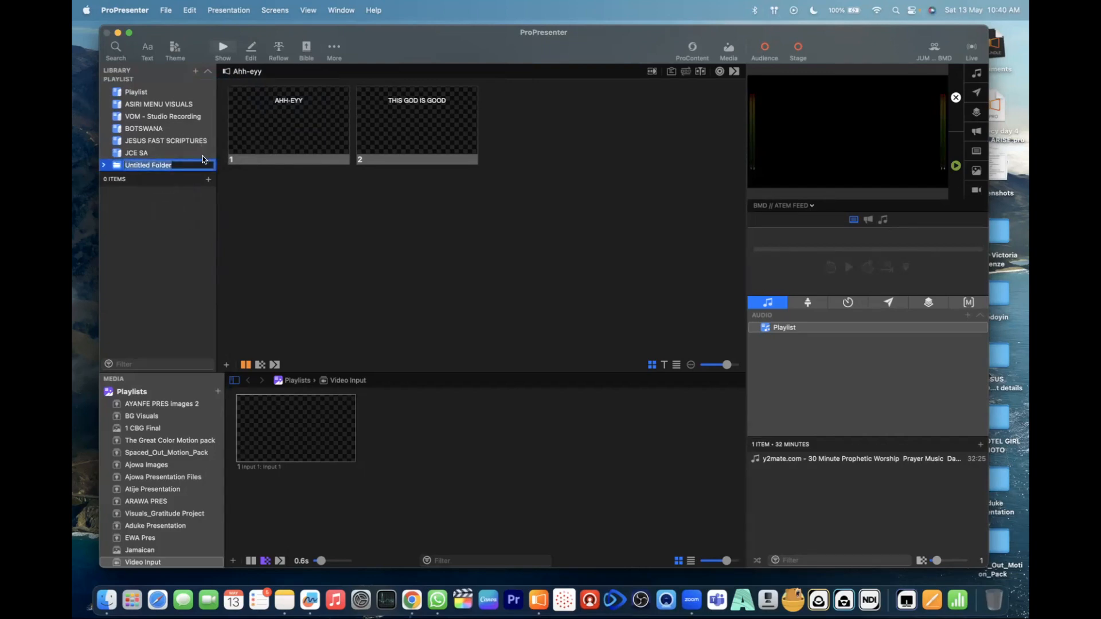
text(Liseen Productions)
key(Return)
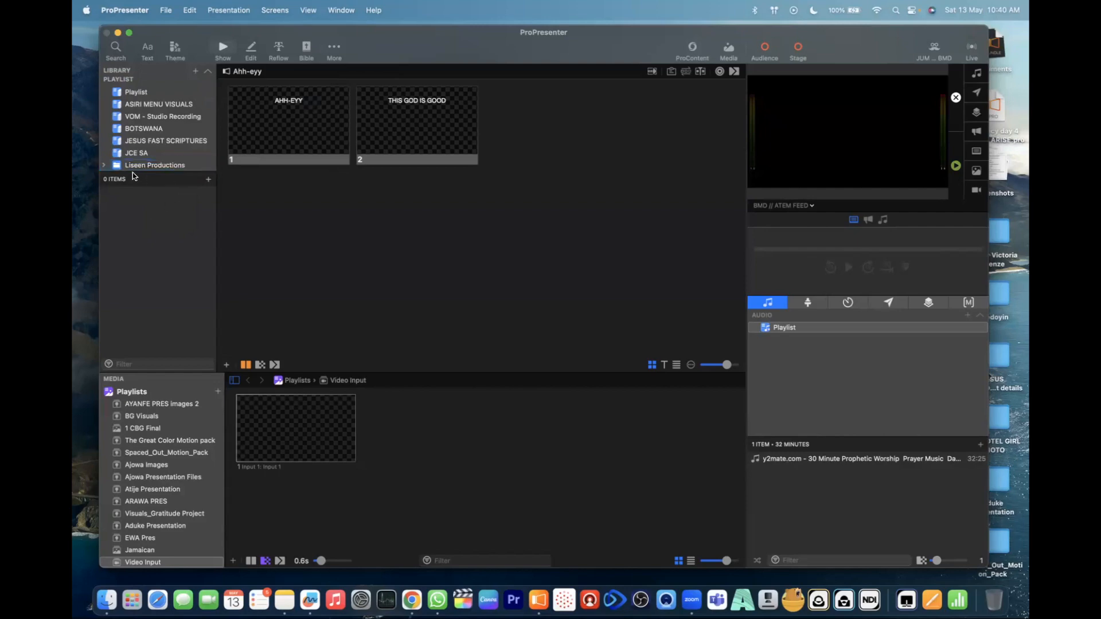
- Add a playlist named "Training Session" inside the Liseen Productions folder
click(115, 164)
right_click(138, 165)
click(113, 210)
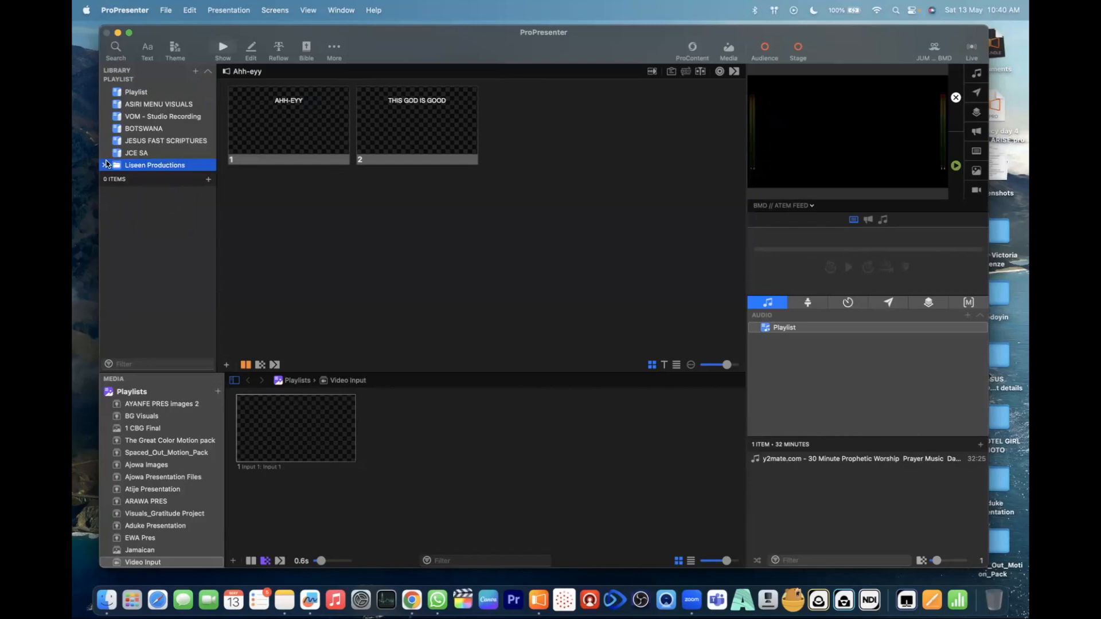
click(195, 73)
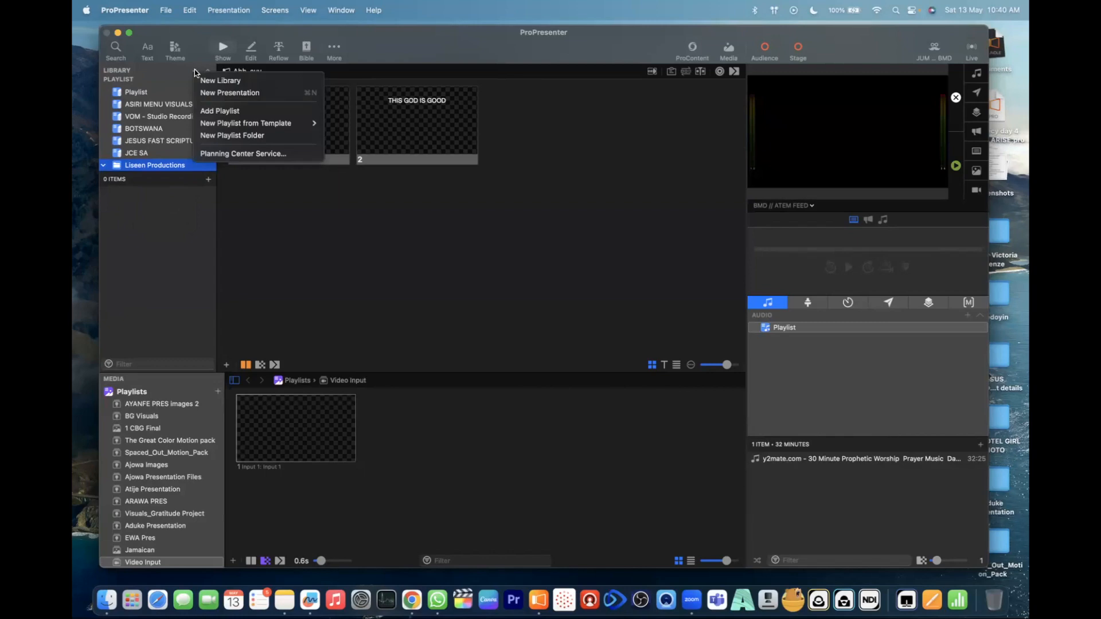
click(209, 112)
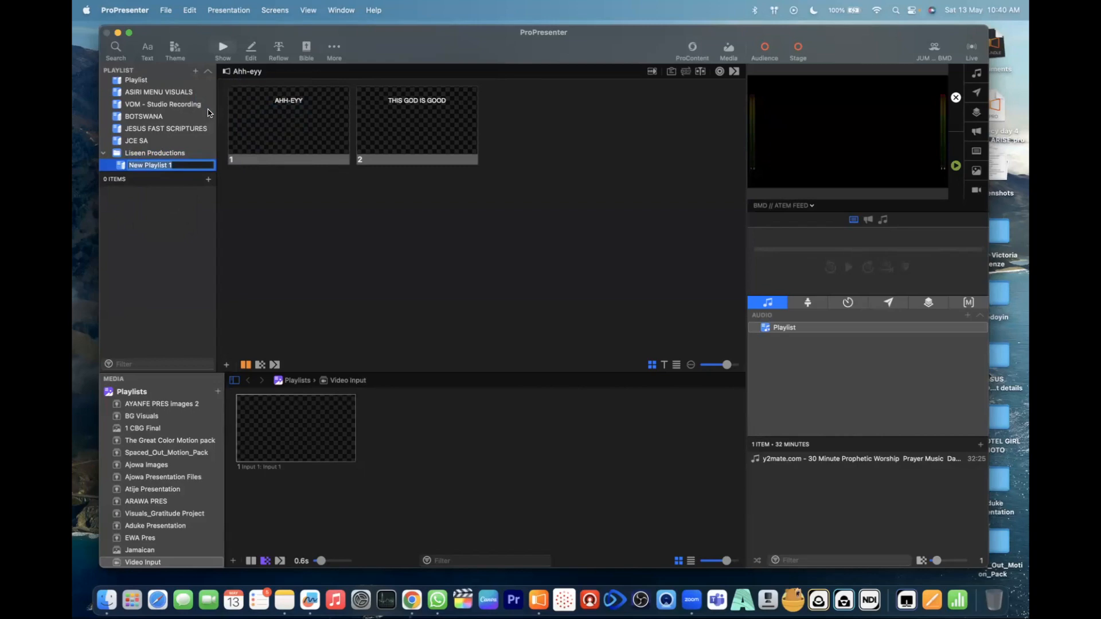
text(Training Session)
key(Return)
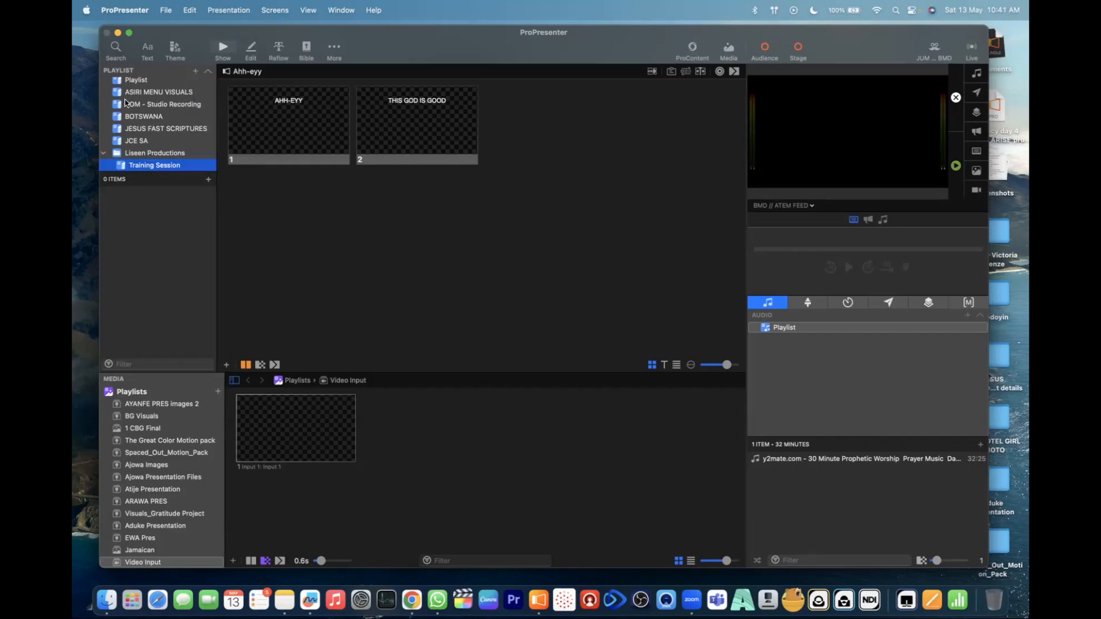
- Move the JCE SA playlist into the Liseen Productions folder
click(118, 141)
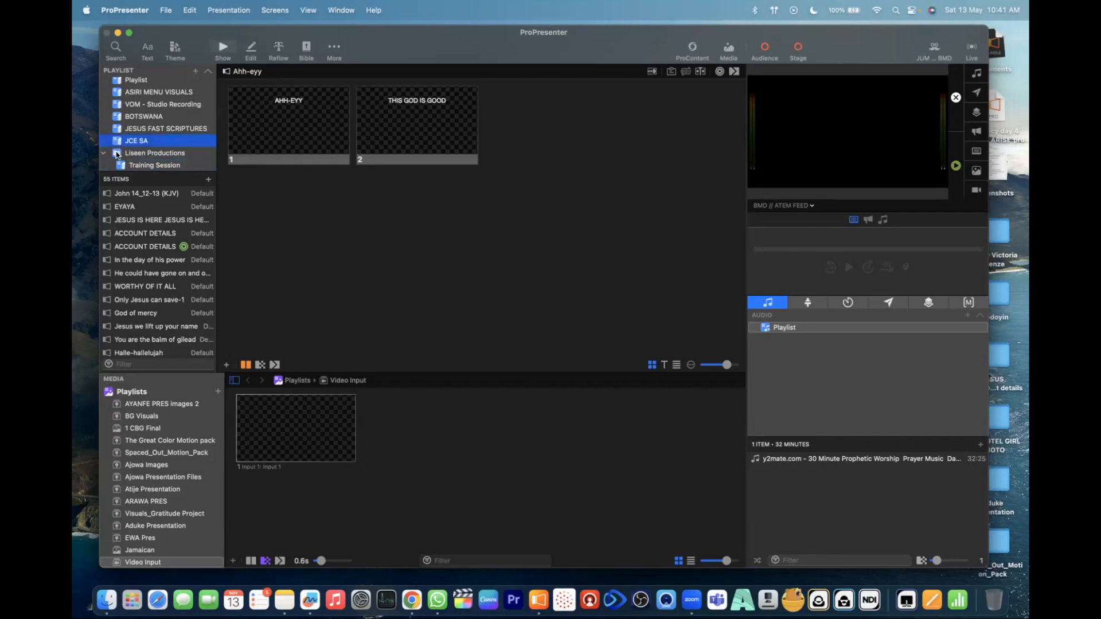
scroll(165, 287, down, 5)
scroll(164, 298, up, 5)
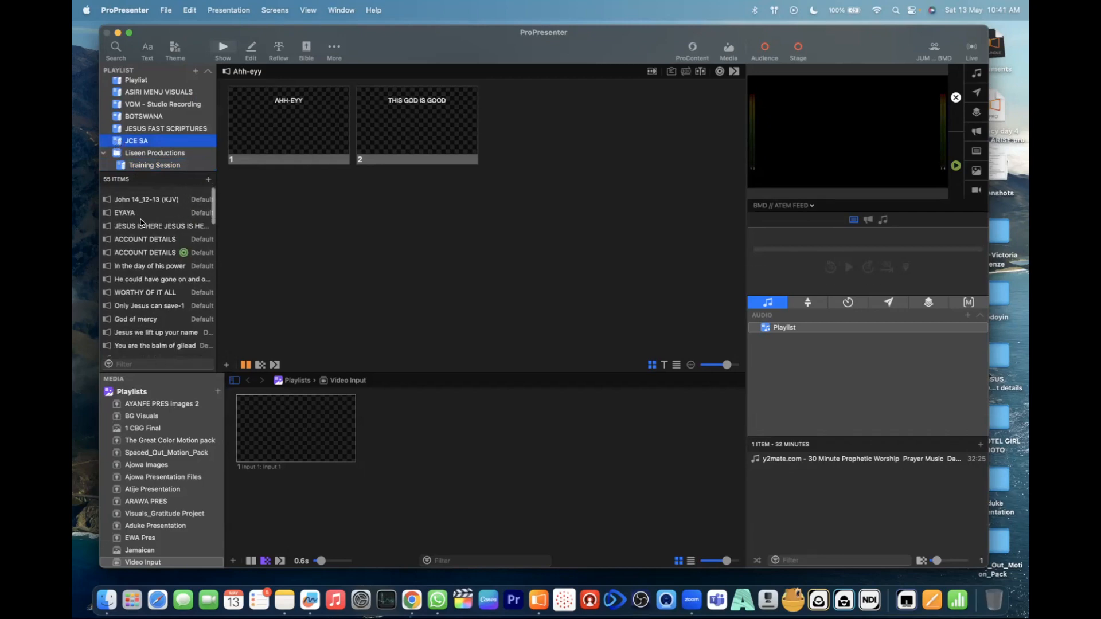
drag(120, 142, 133, 154)
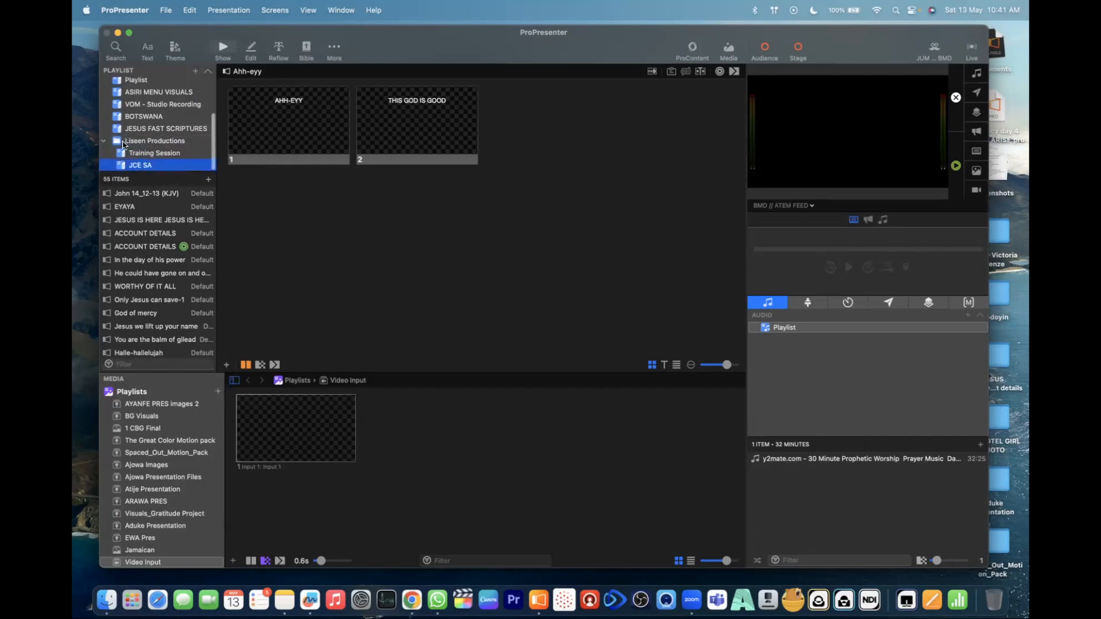
click(103, 141)
click(102, 165)
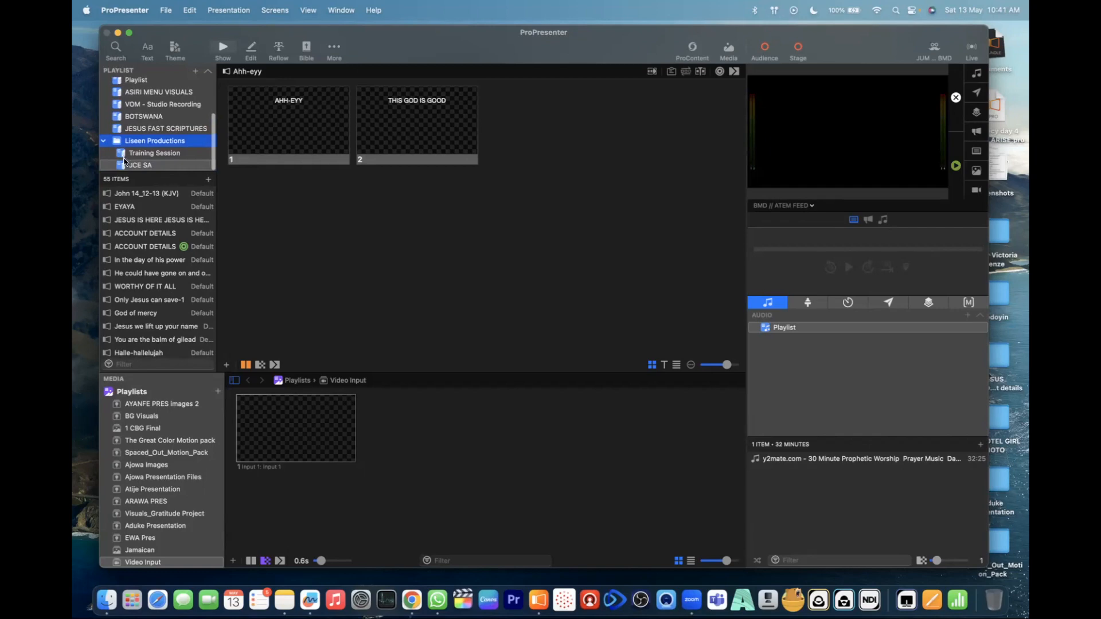
- Move the Training Session playlist out of the Liseen Productions folder to just above JESUS FAST SCRIPTURES, and move the BOTSWANA playlist into the folder
click(120, 153)
drag(120, 154, 114, 120)
scroll(142, 151, down, 2)
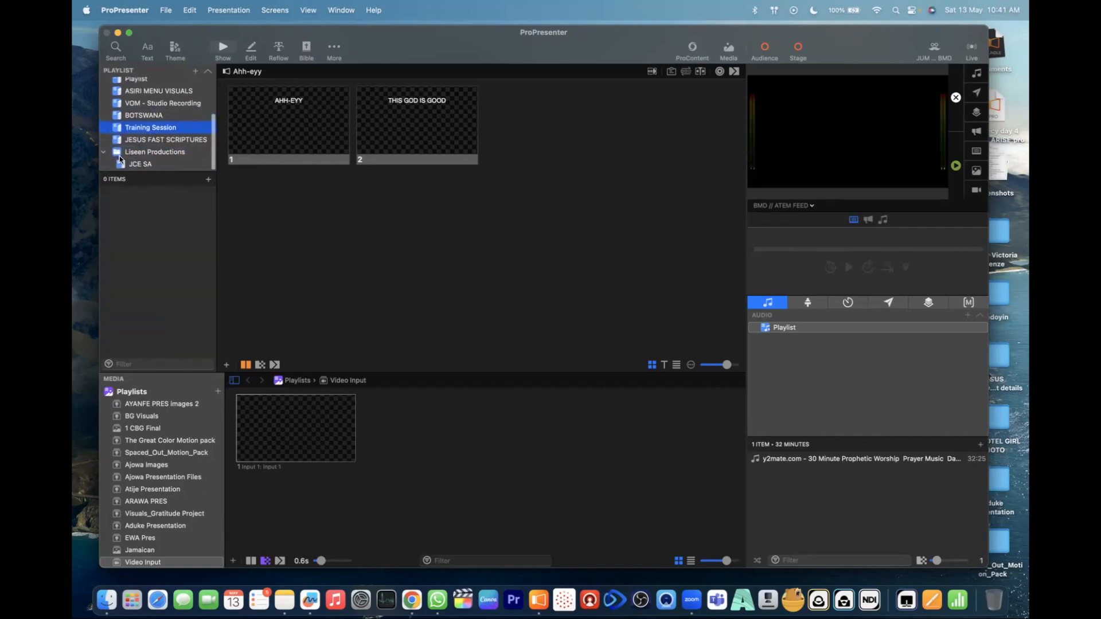
drag(118, 115, 125, 155)
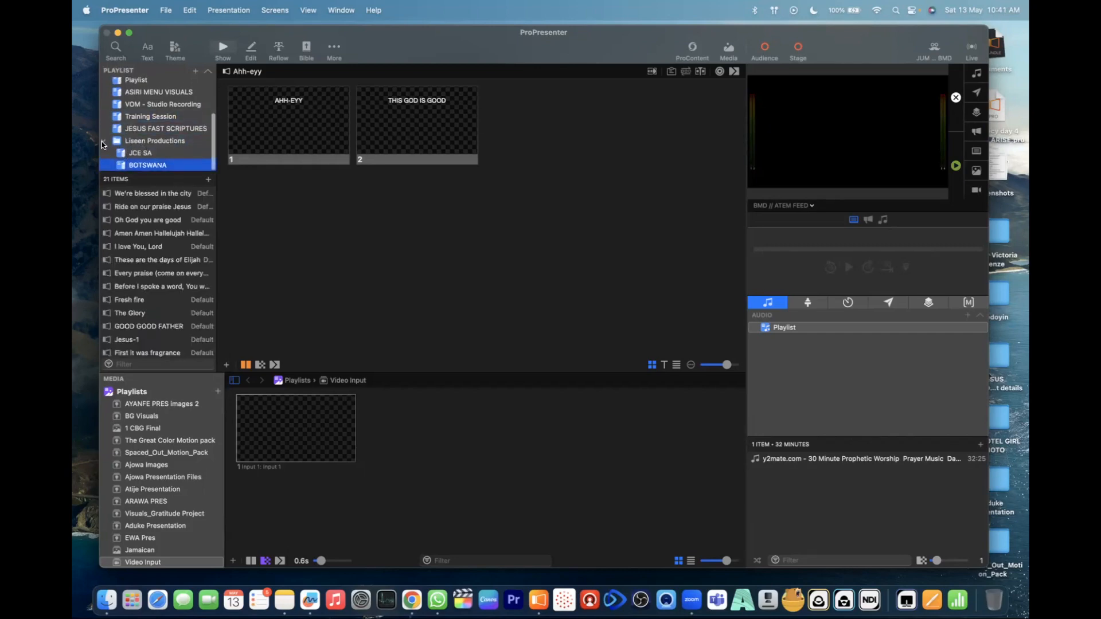
click(103, 142)
- Look through the full list of libraries and playlists and the presentations in the BOTSWANA playlist
scroll(144, 136, down, 2)
scroll(148, 102, up, 5)
scroll(147, 113, down, 5)
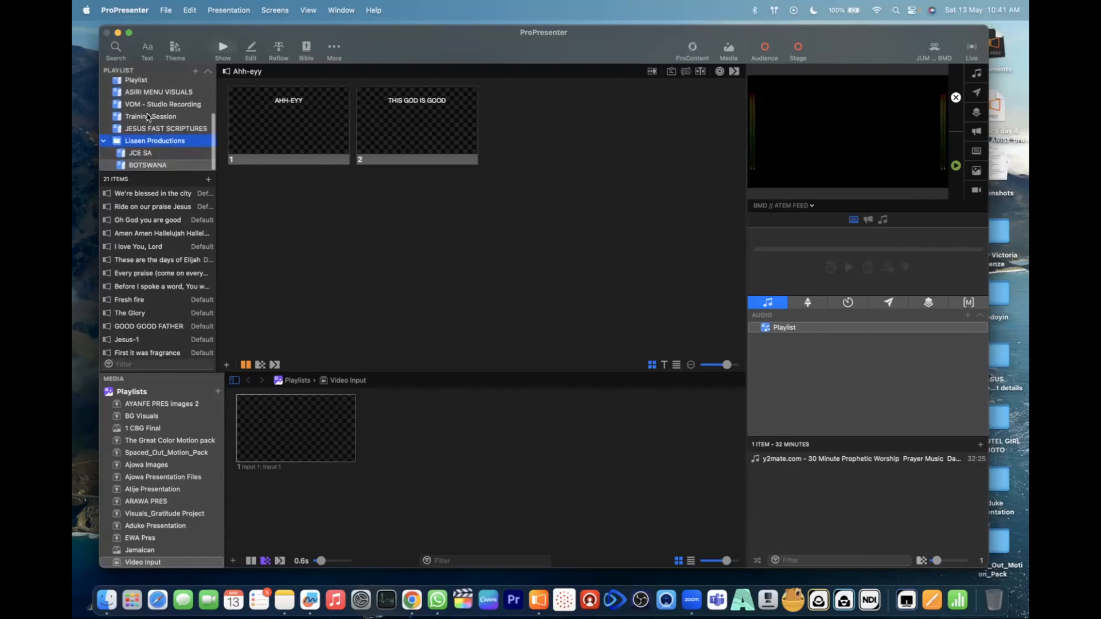
scroll(147, 114, up, 5)
scroll(146, 153, down, 5)
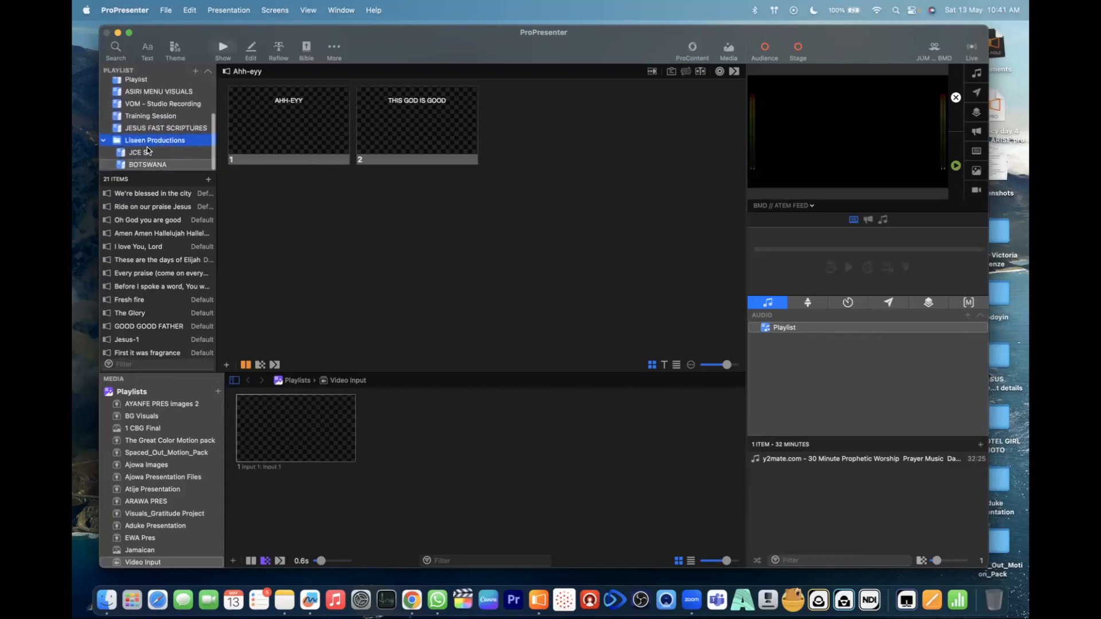
scroll(148, 167, up, 5)
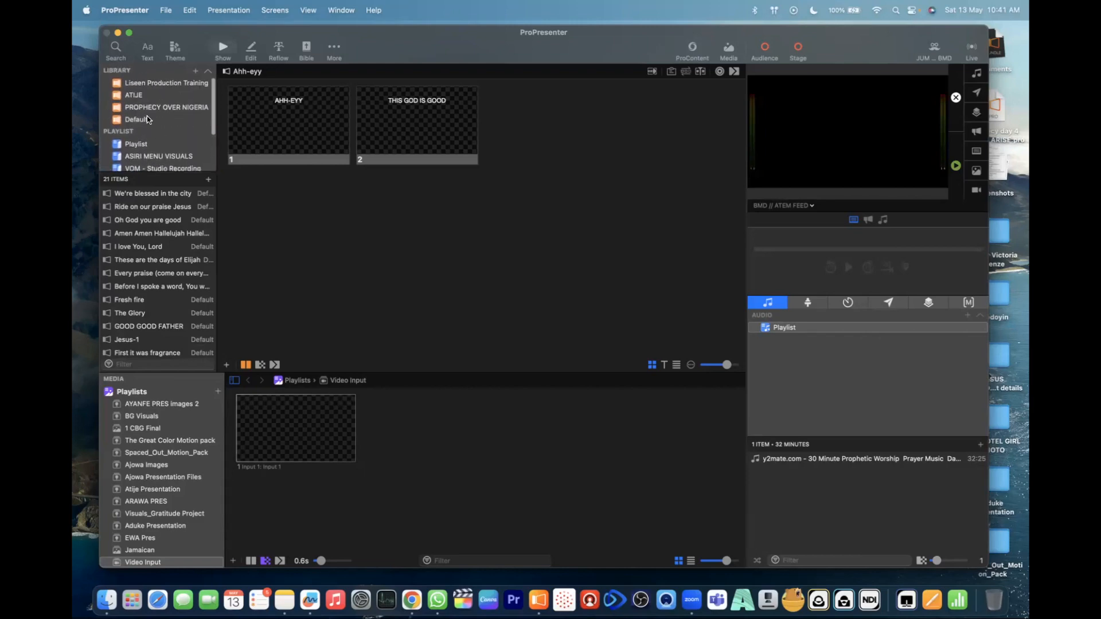
scroll(160, 104, down, 3)
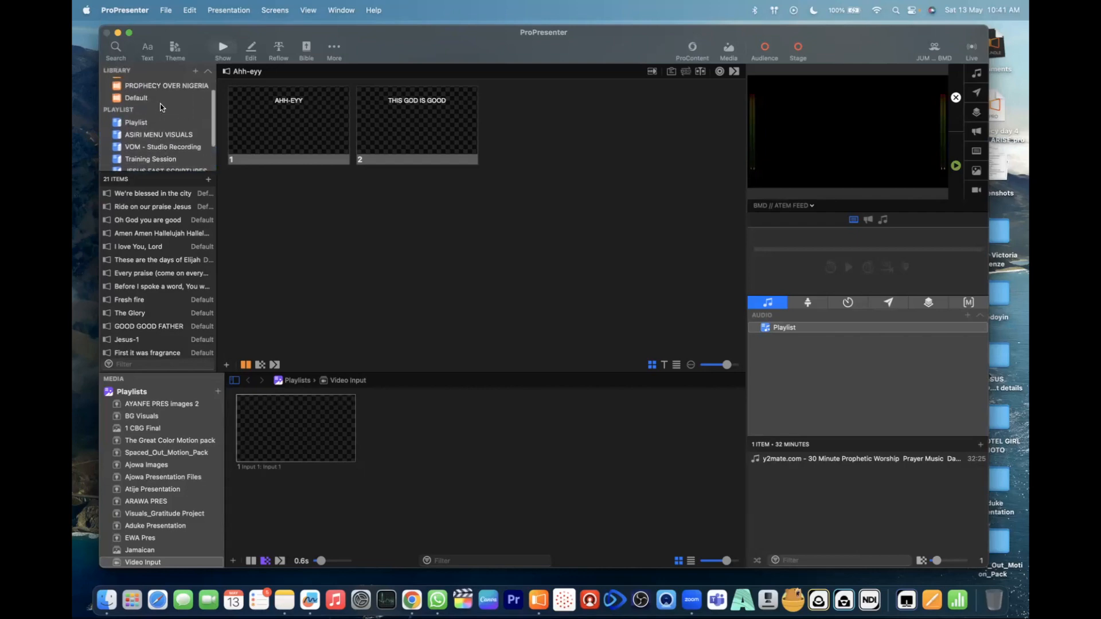
scroll(160, 104, down, 3)
scroll(155, 307, down, 5)
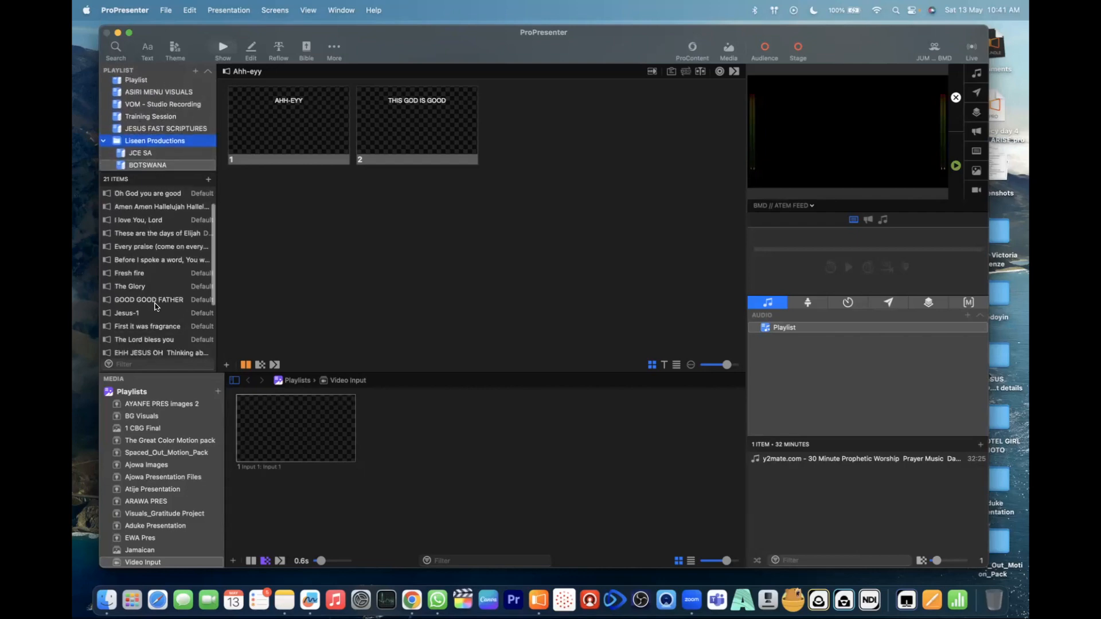
scroll(155, 306, up, 5)
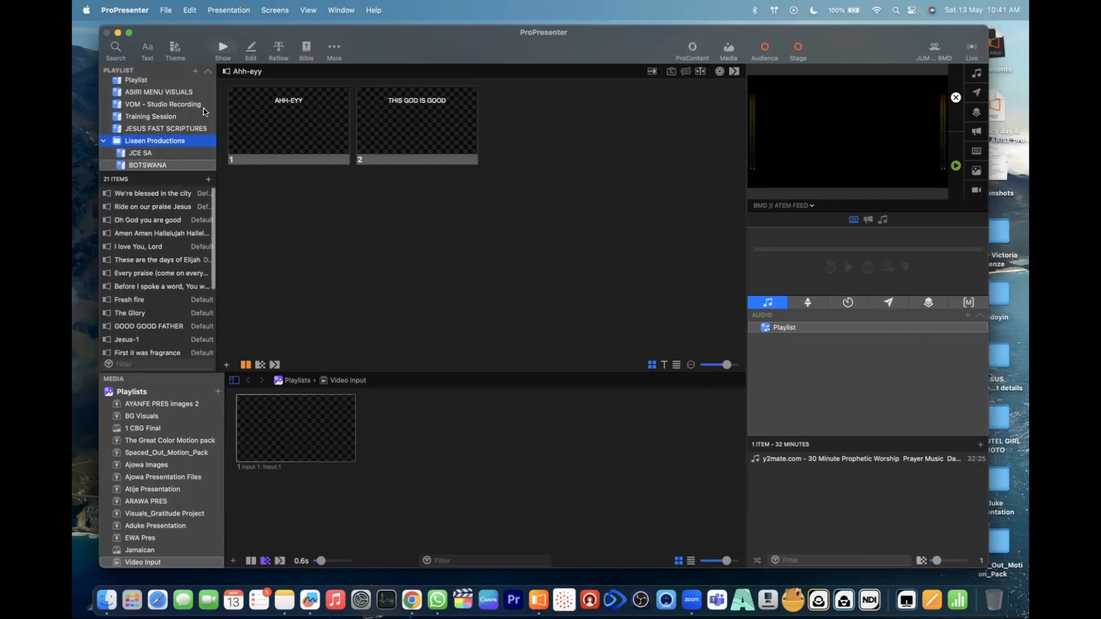
scroll(168, 325, down, 5)
- Look through the ProContent media under Featured, New, Popular and Free, and the items in the media playlist named Playlist
scroll(175, 425, down, 2)
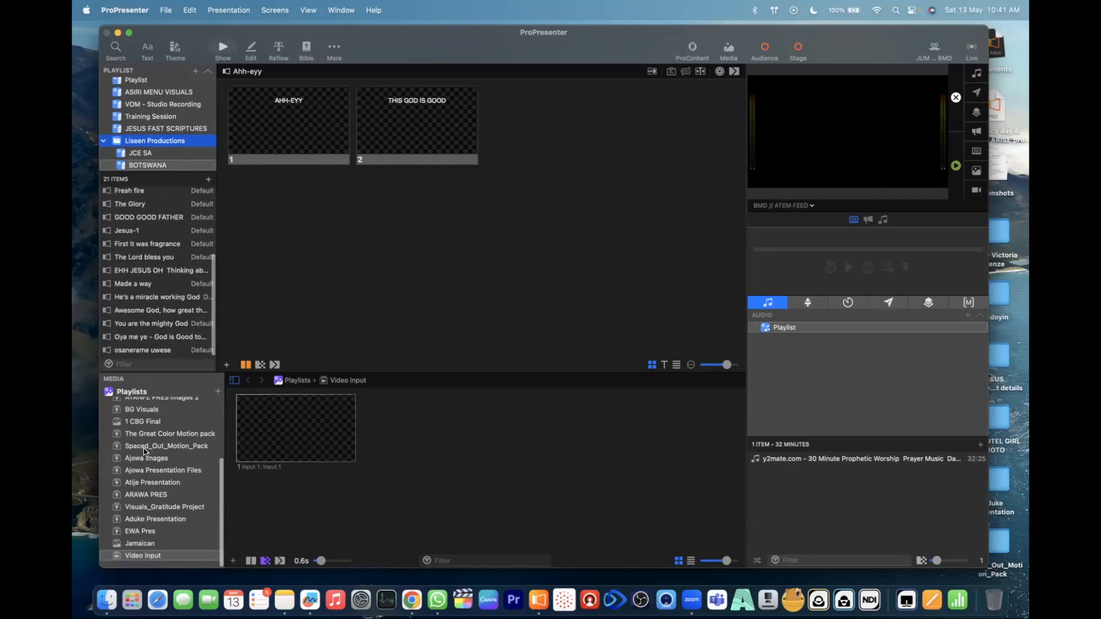
scroll(137, 454, up, 5)
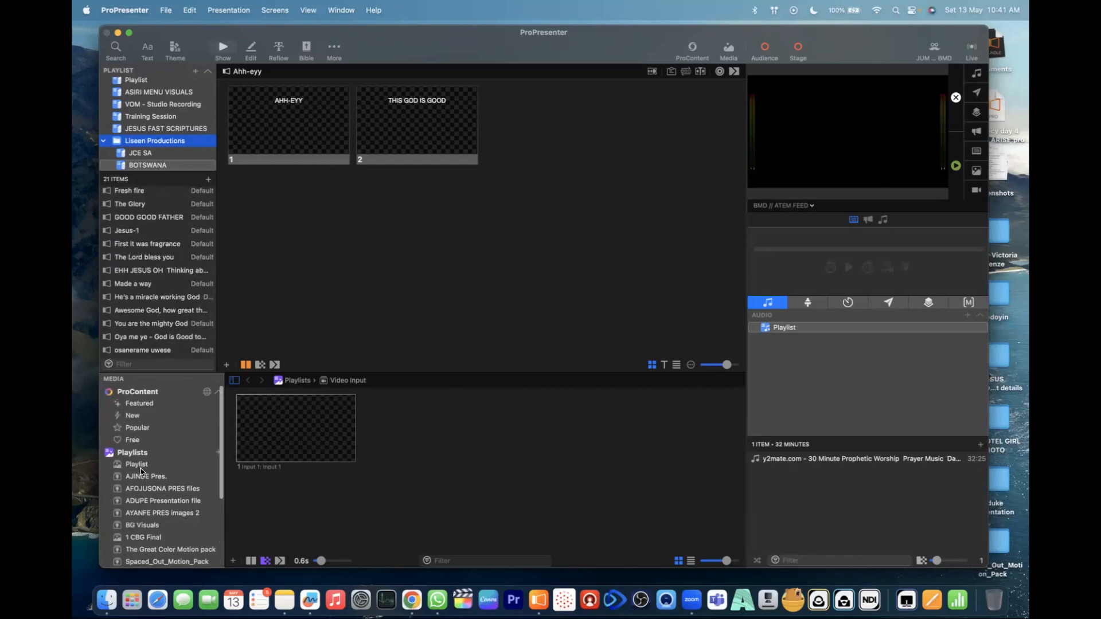
click(132, 391)
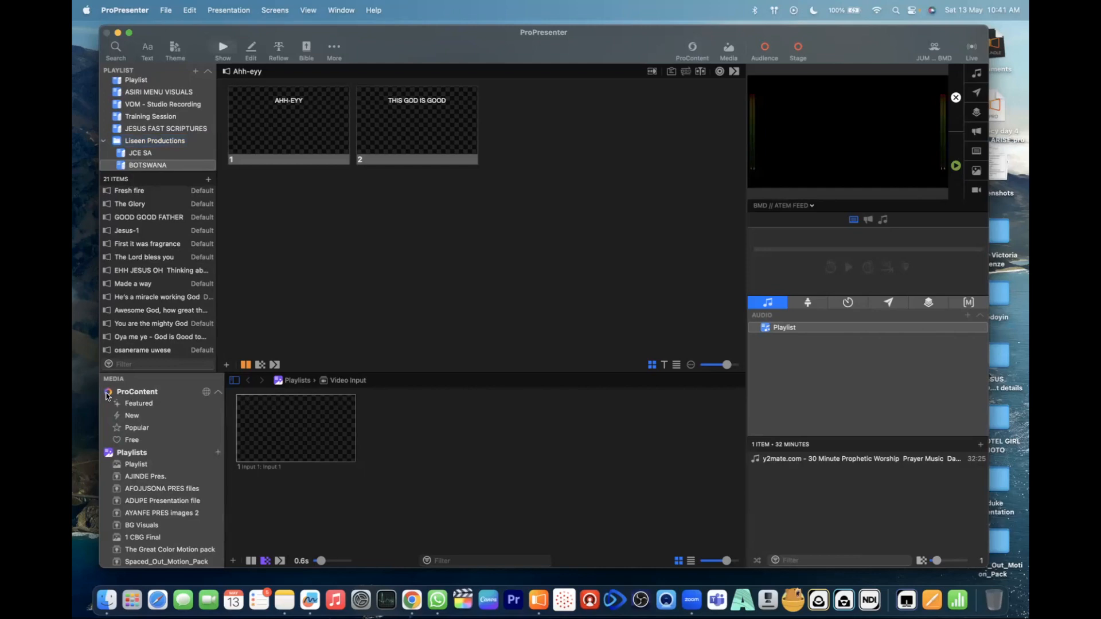
click(133, 404)
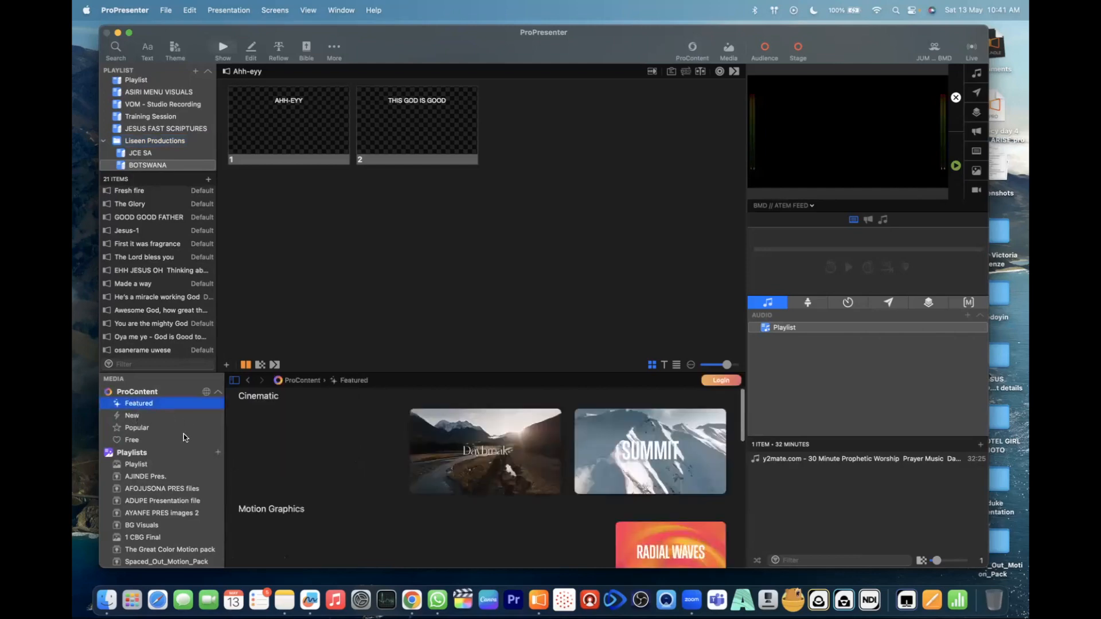
click(132, 416)
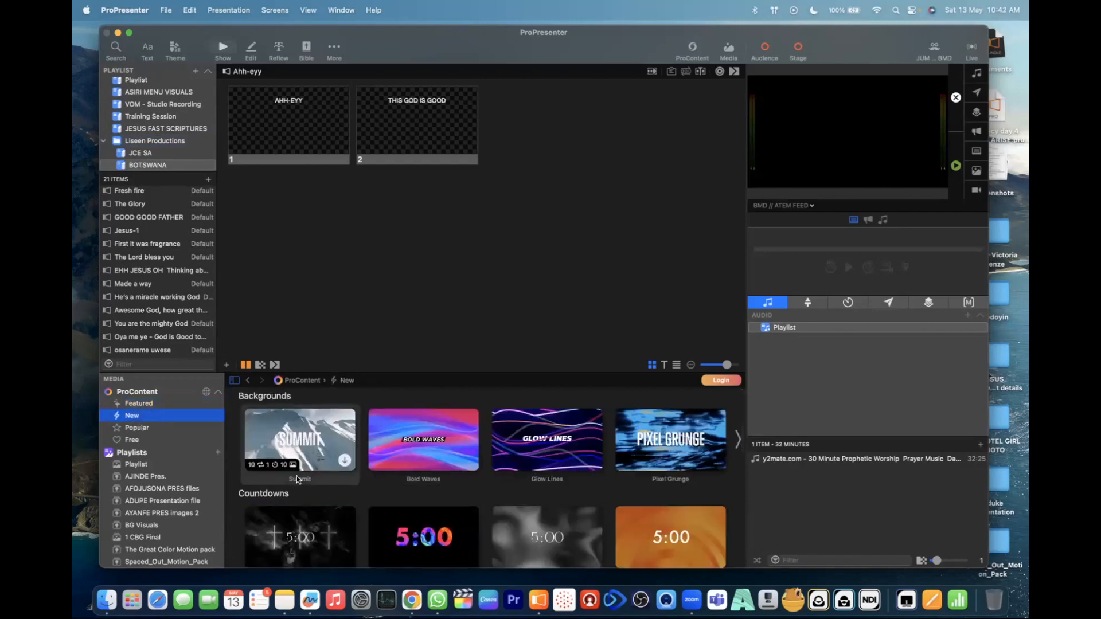
scroll(340, 514, down, 3)
scroll(340, 514, down, 3)
scroll(340, 514, up, 5)
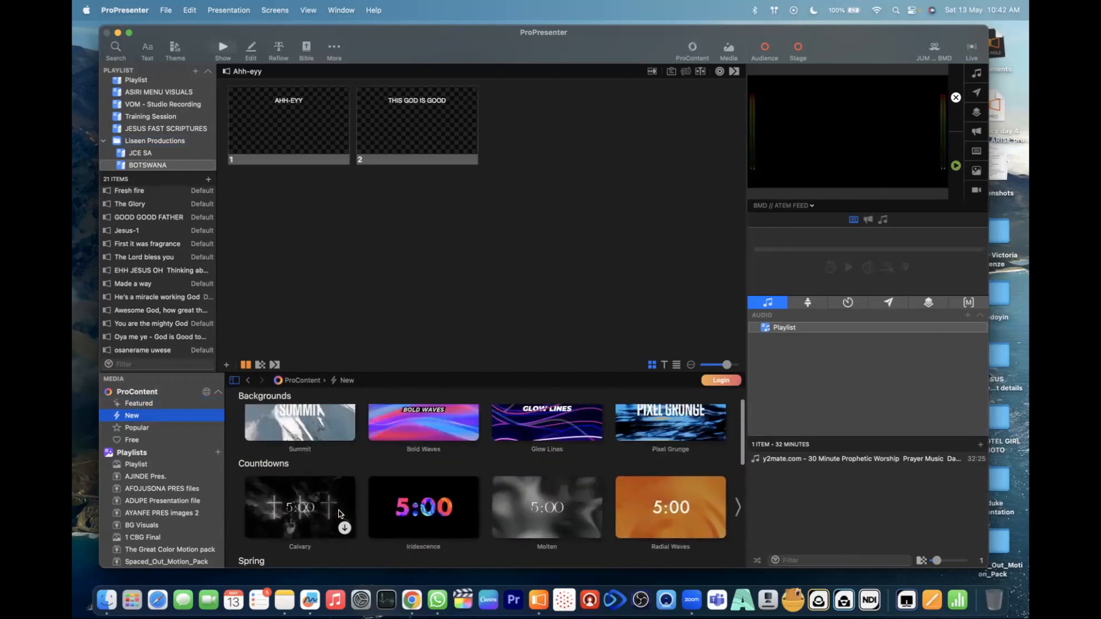
click(145, 425)
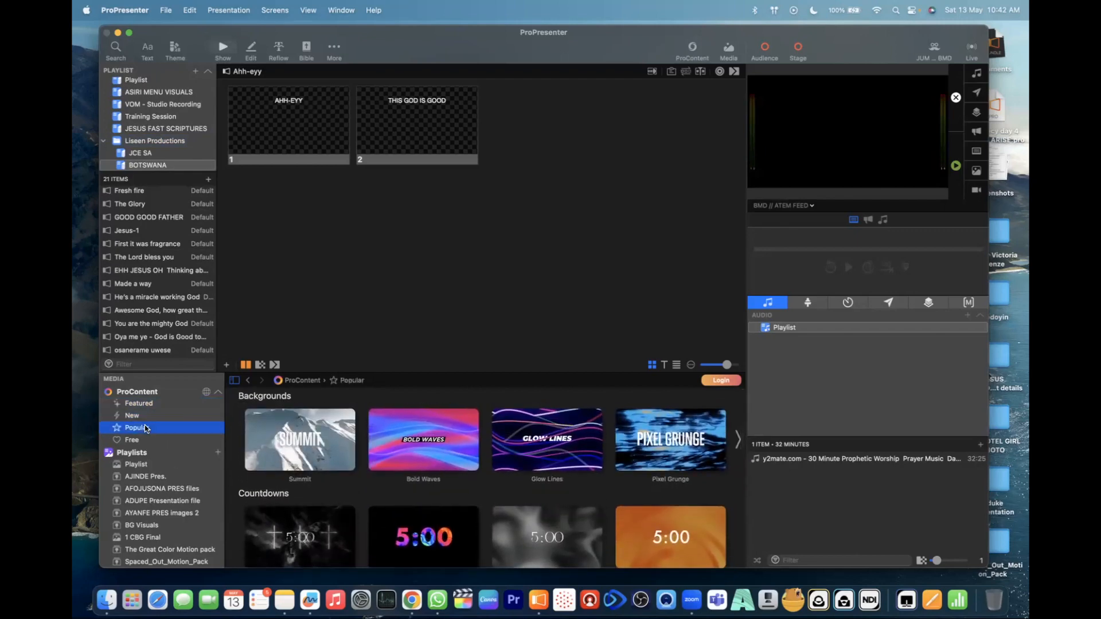
click(135, 440)
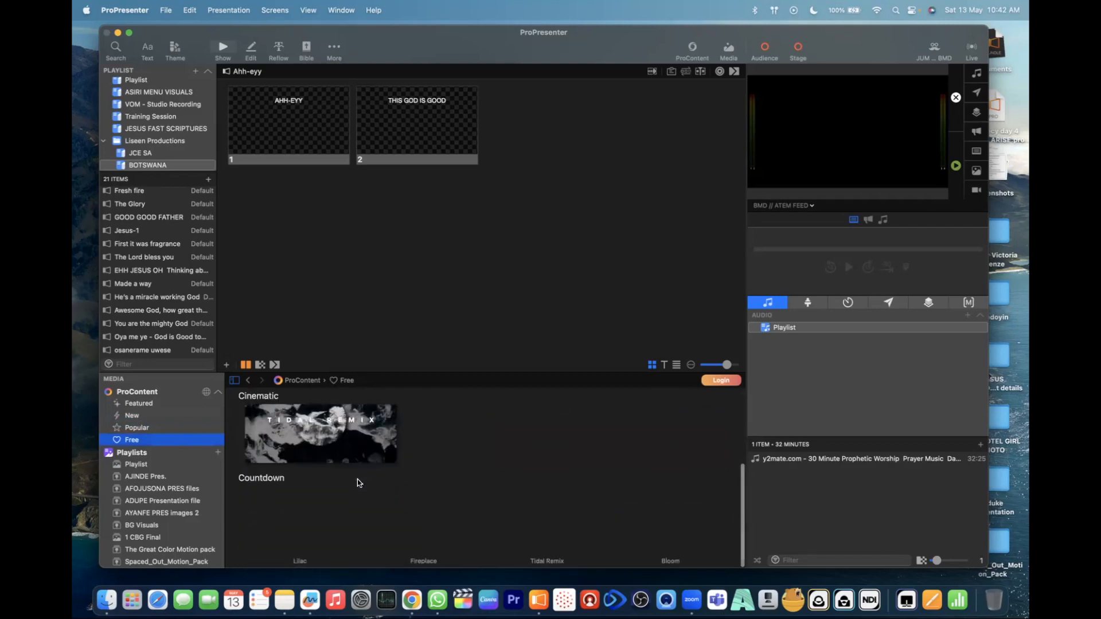
scroll(138, 482, down, 2)
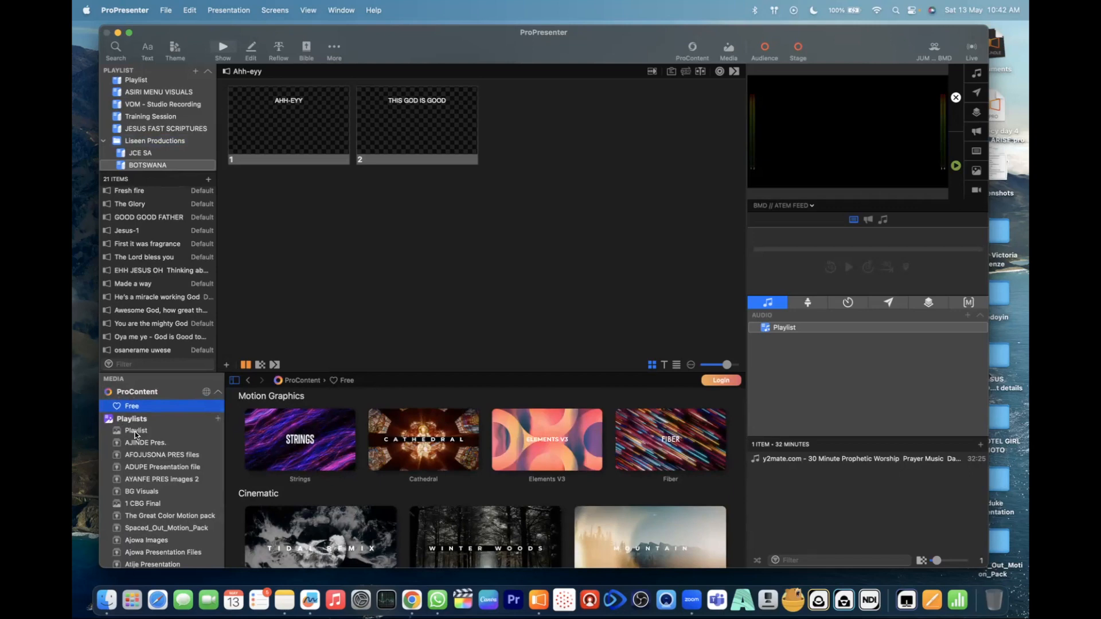
click(135, 431)
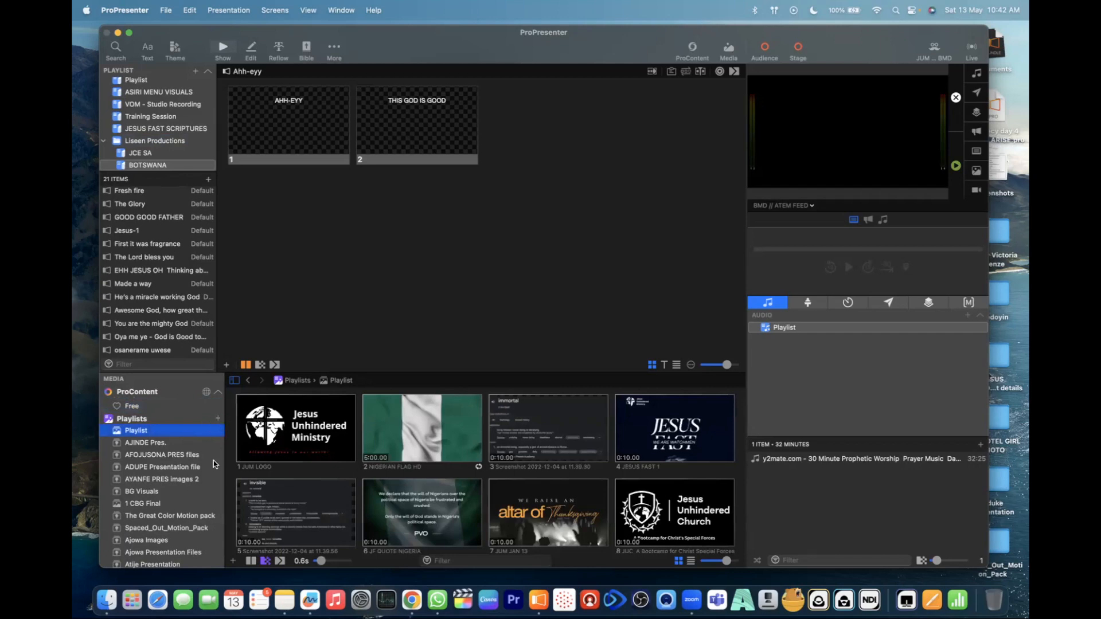
scroll(312, 481, down, 5)
scroll(221, 482, up, 2)
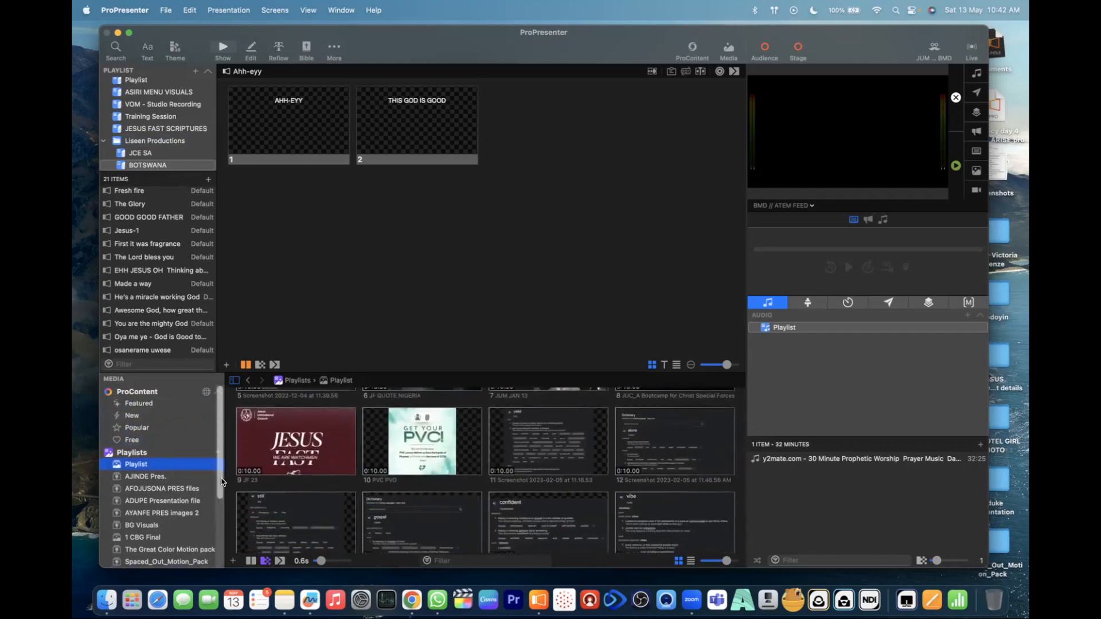
- Add a new media playlist named Liseen Training Session
scroll(210, 458, down, 2)
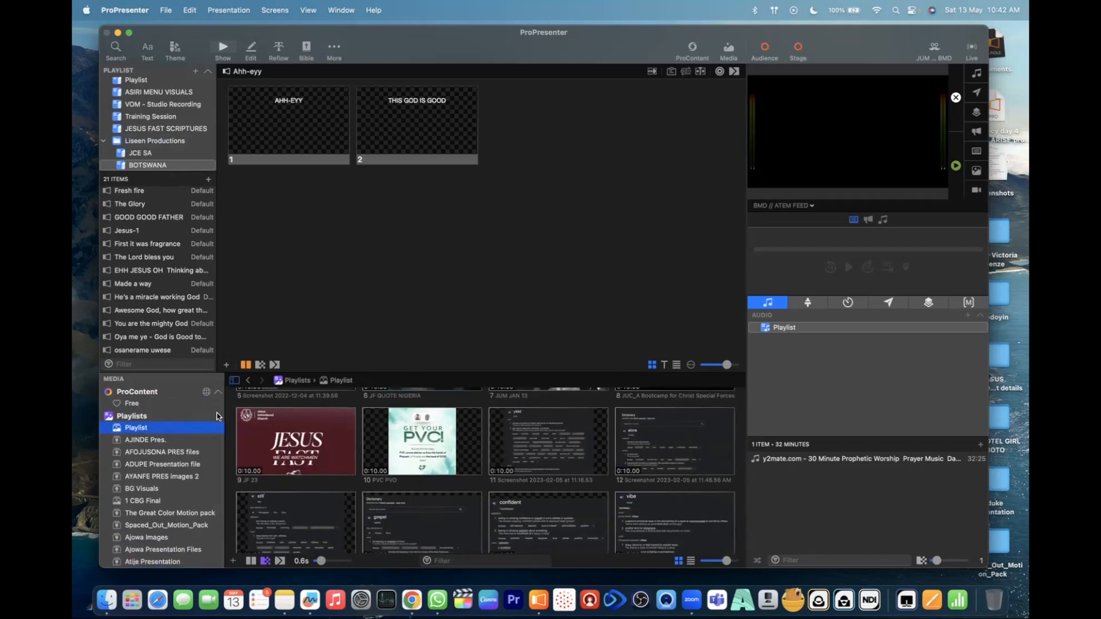
click(217, 416)
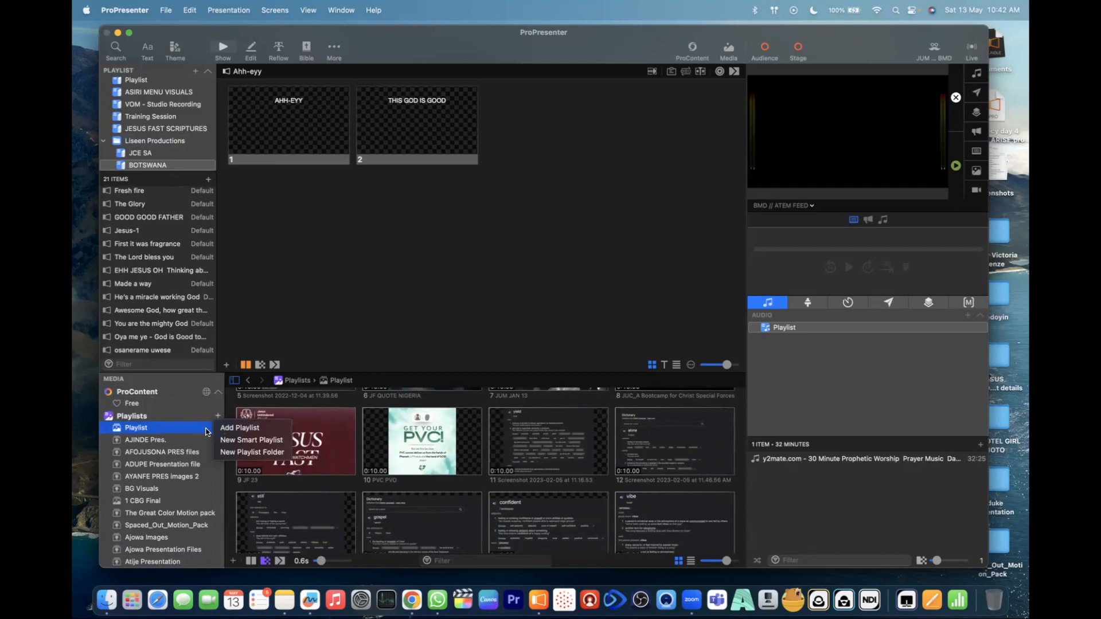
click(224, 430)
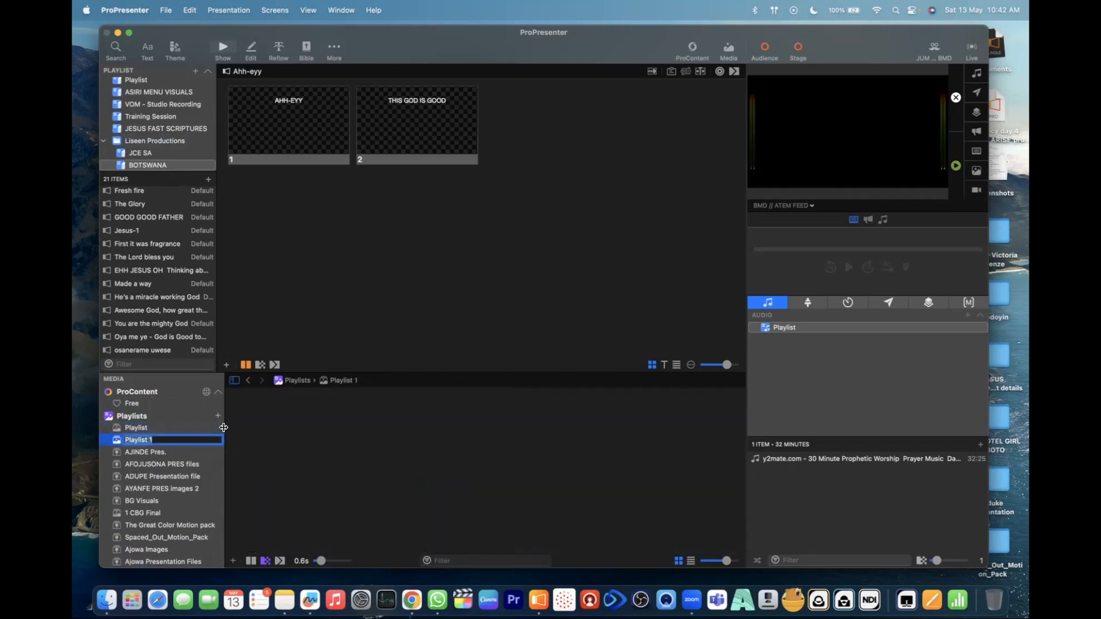
text(Lisen)
key(BackSpace)
text(en Training Session)
key(Return)
click(160, 456)
click(175, 440)
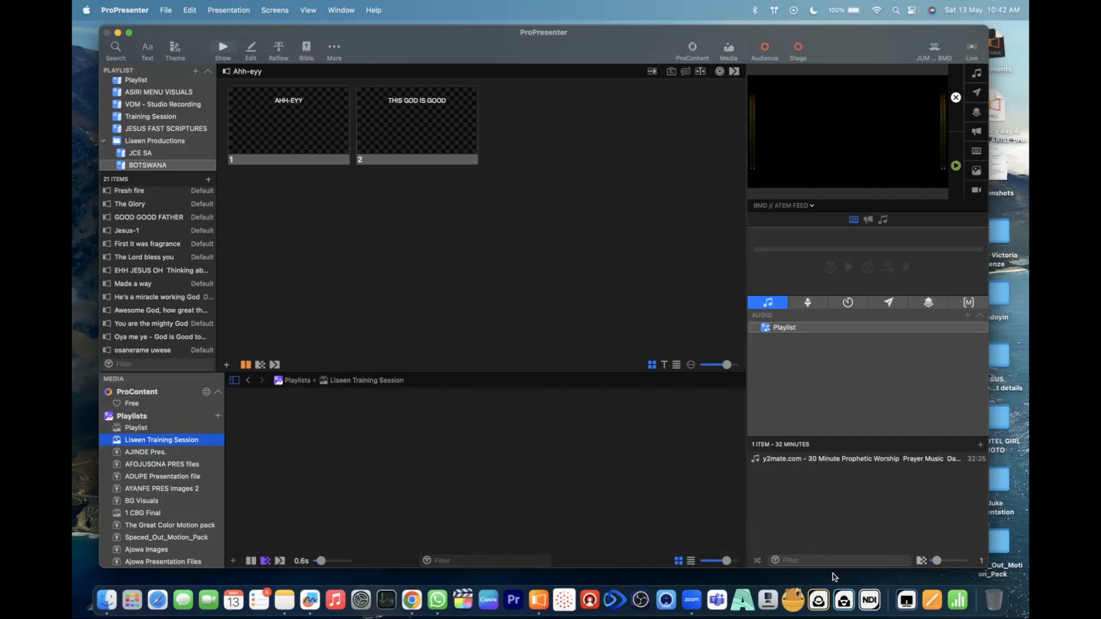
click(368, 461)
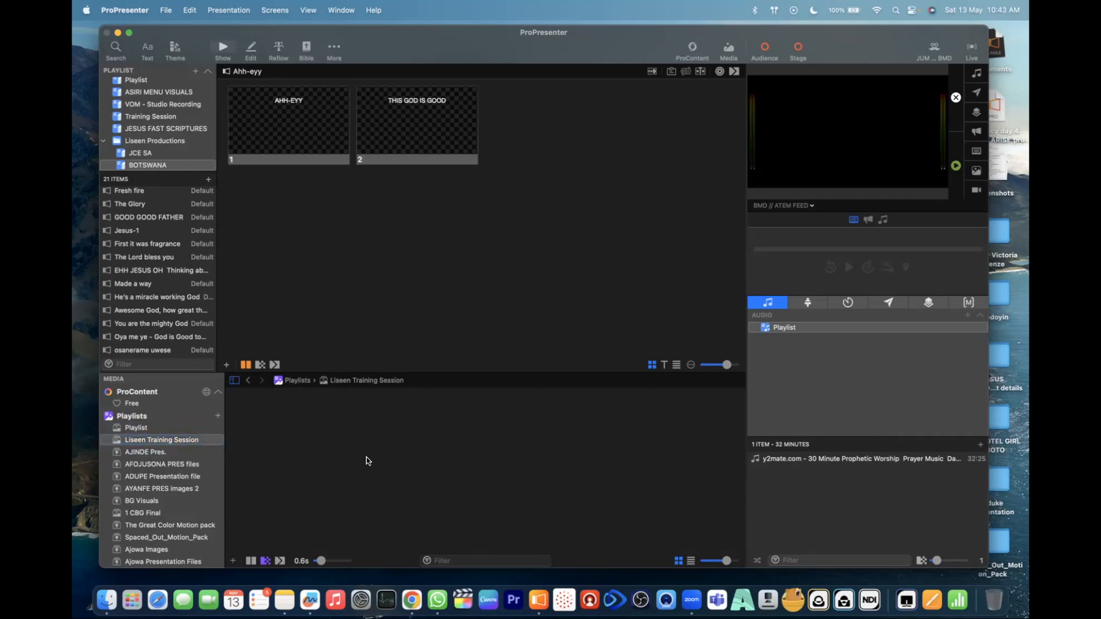
click(231, 560)
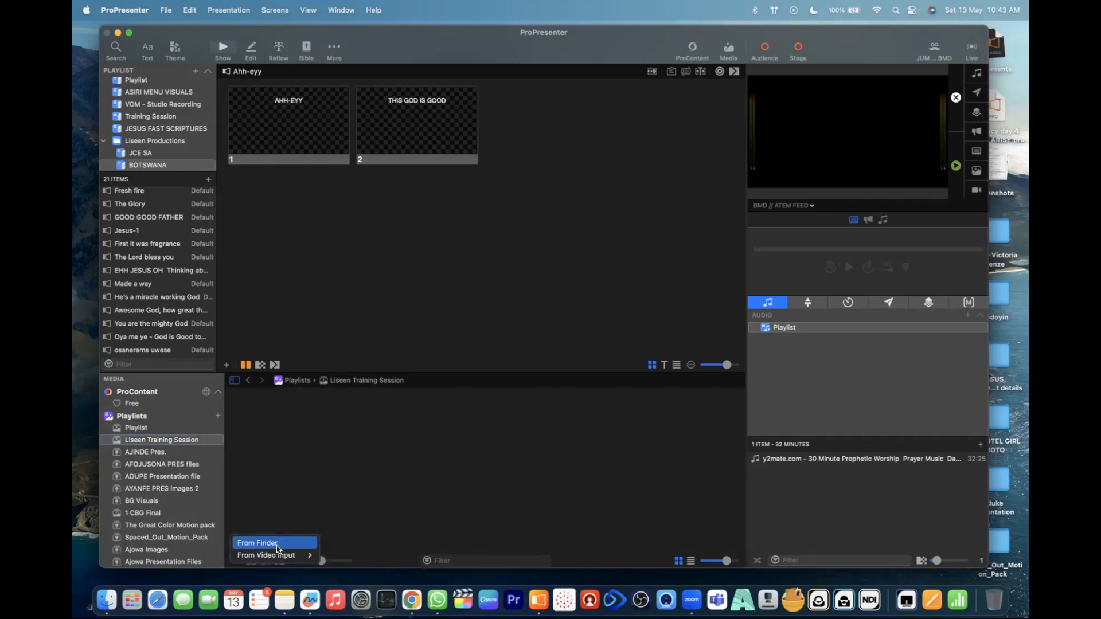
click(335, 476)
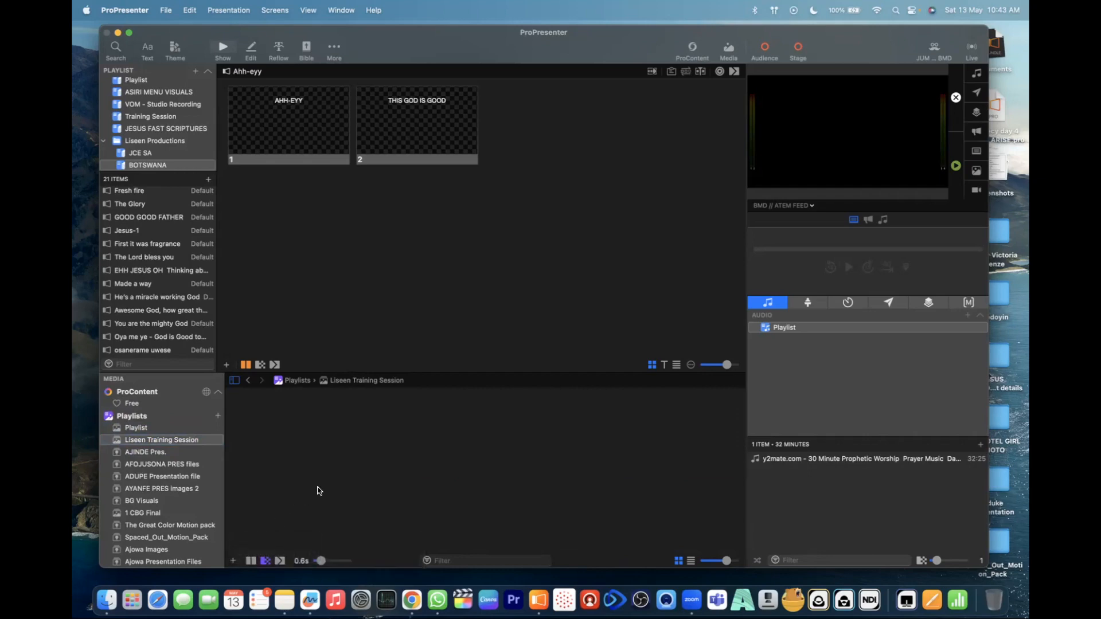
- Import The Great Color Motion 1.mp4 from The Great Color Motion pack folder in Downloads into the Liseen Training Session media playlist
click(232, 561)
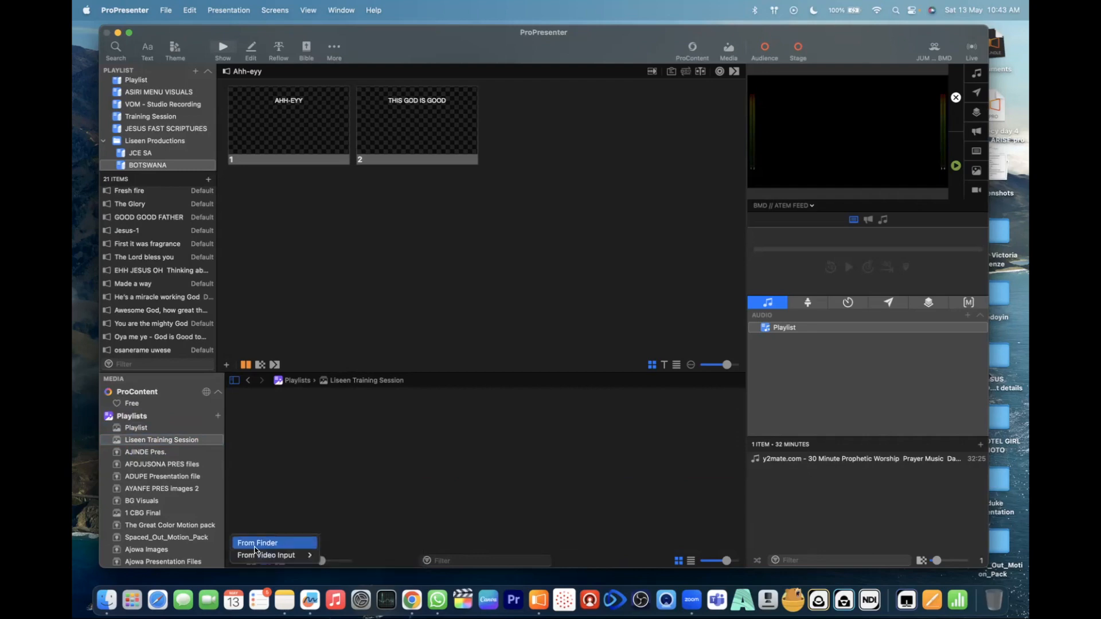
mouse_move(266, 555)
click(267, 545)
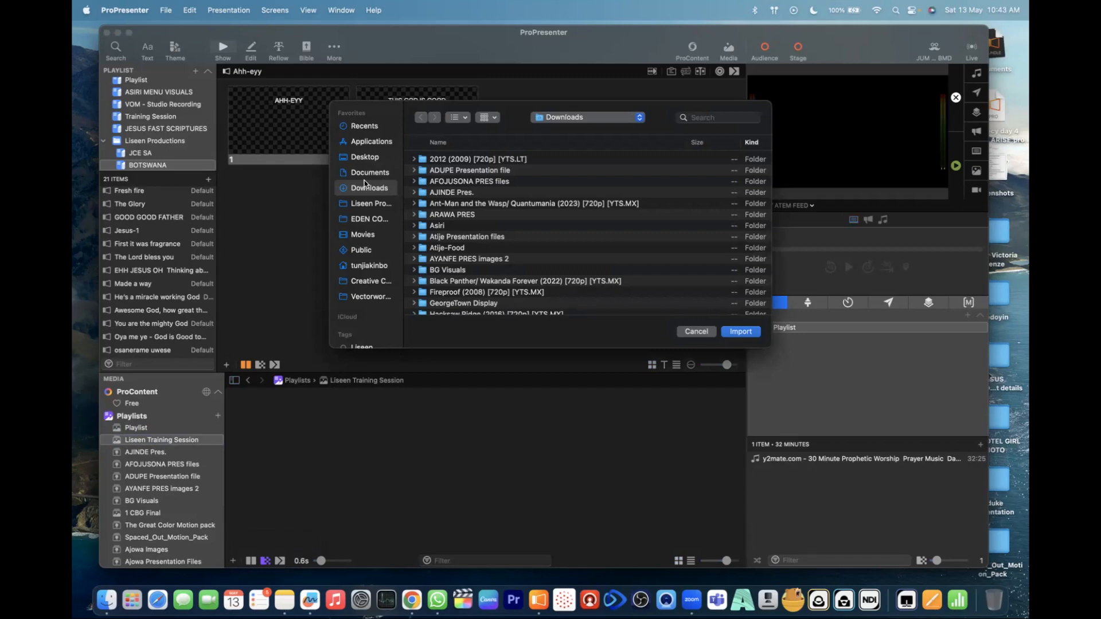
scroll(467, 250, down, 5)
scroll(467, 251, down, 3)
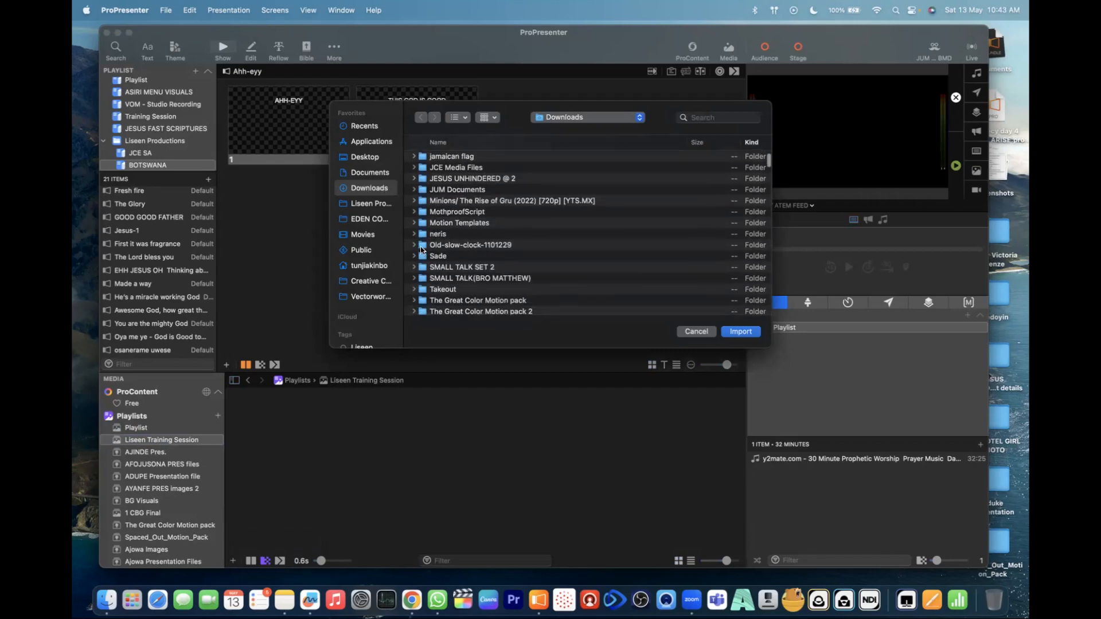
click(414, 245)
click(414, 245)
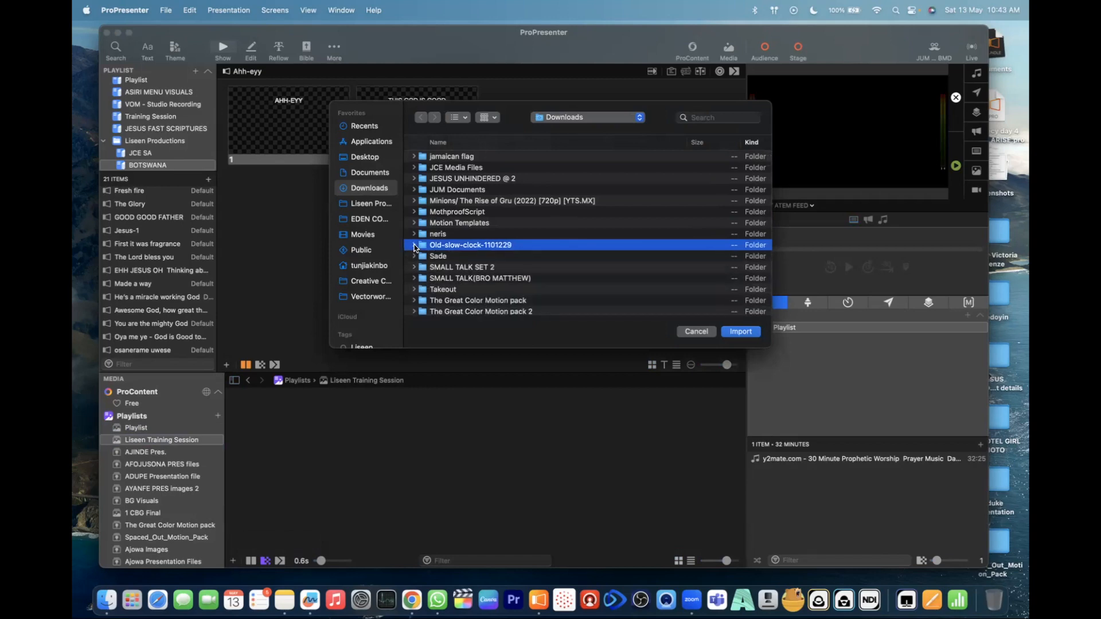
click(414, 223)
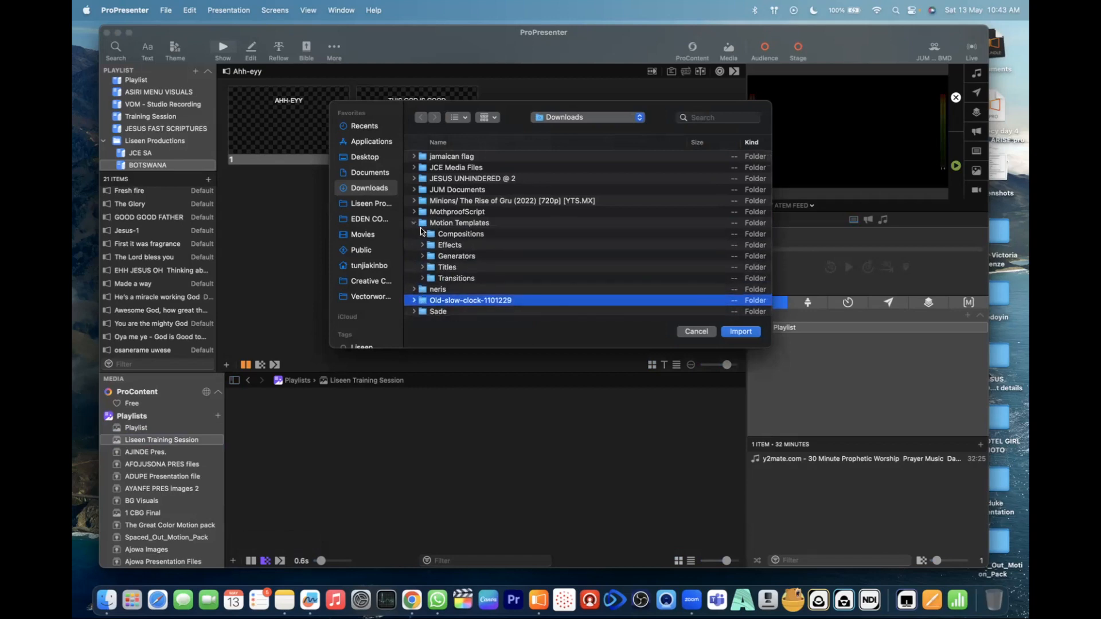
click(414, 223)
scroll(429, 240, down, 5)
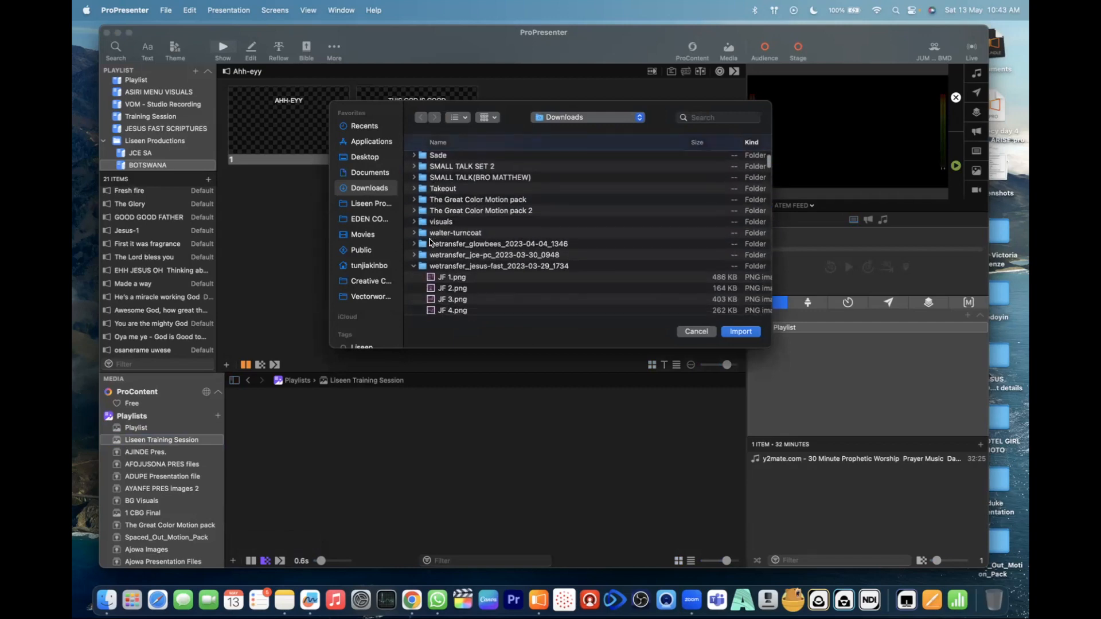
click(414, 199)
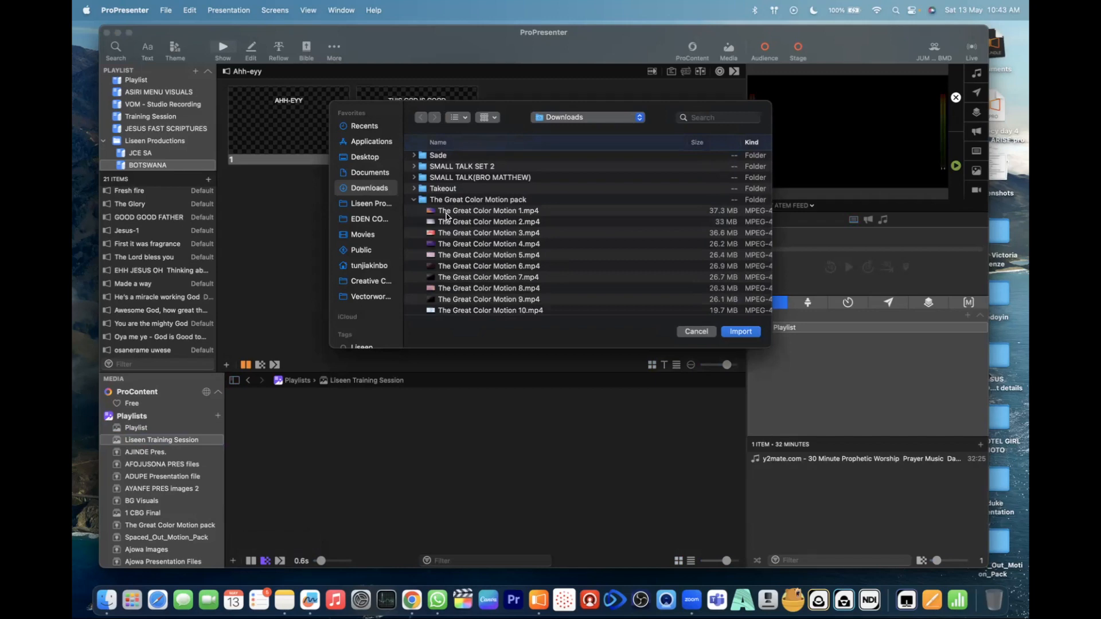
click(447, 212)
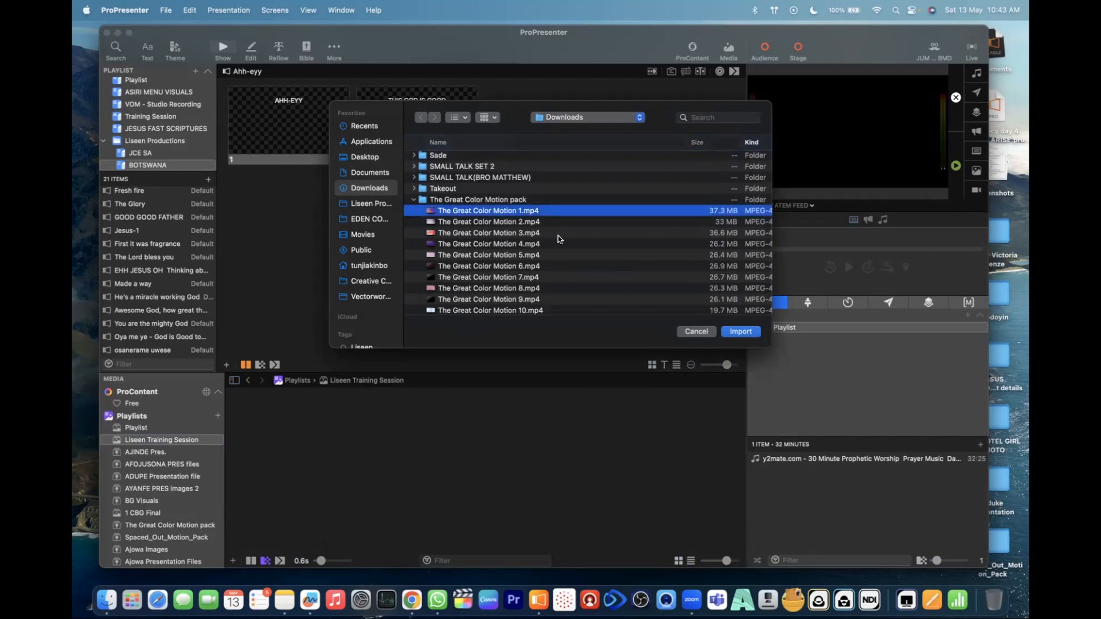
click(746, 333)
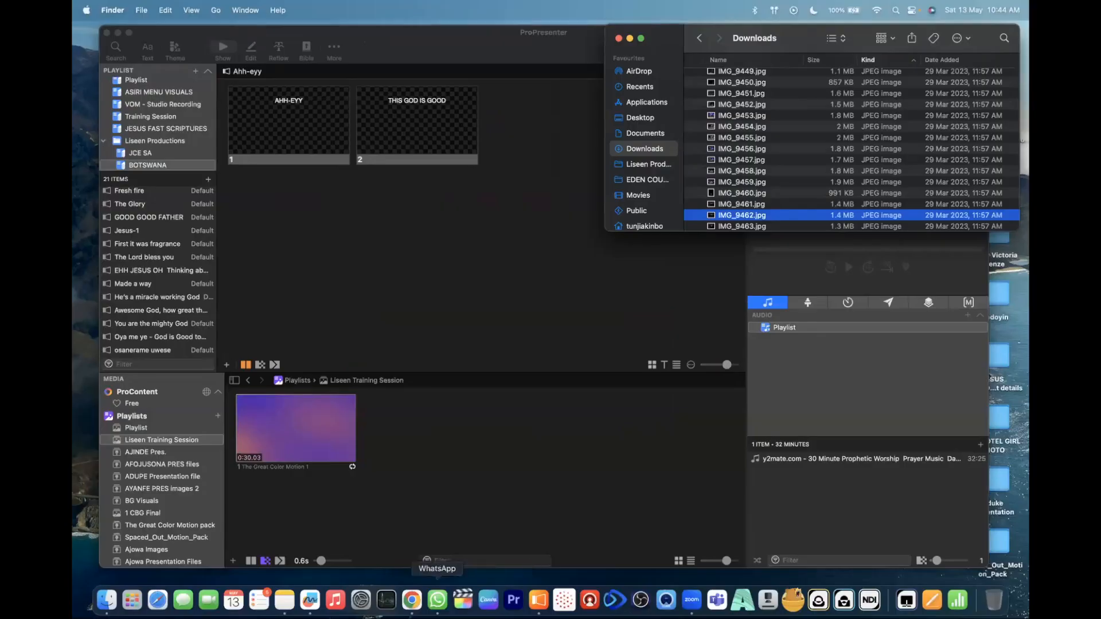
- Quit WhatsApp
right_click(437, 600)
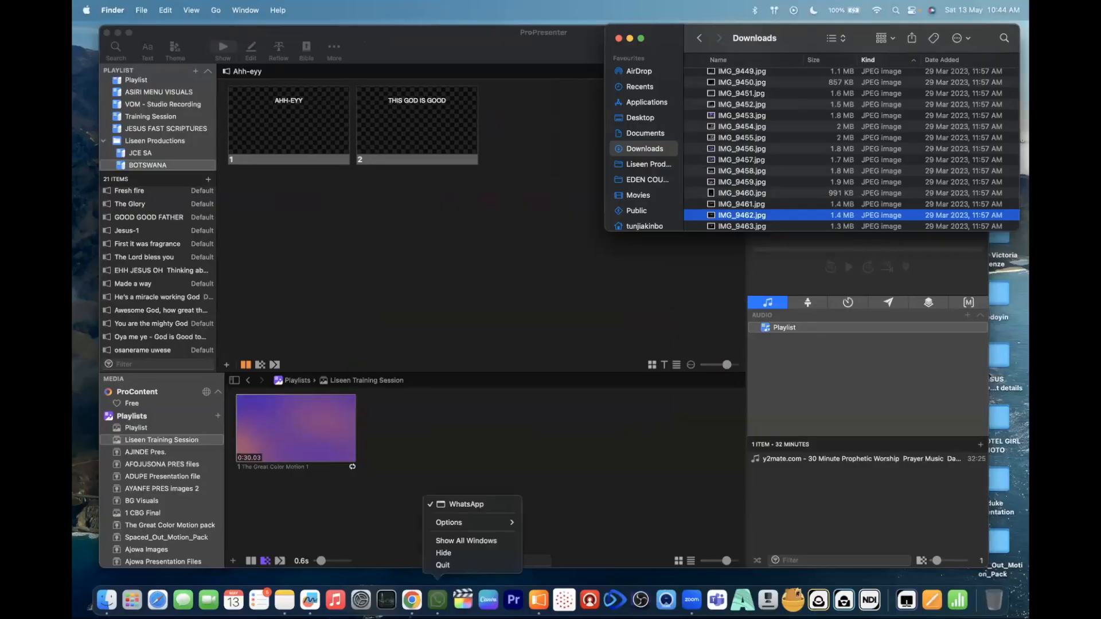
click(478, 566)
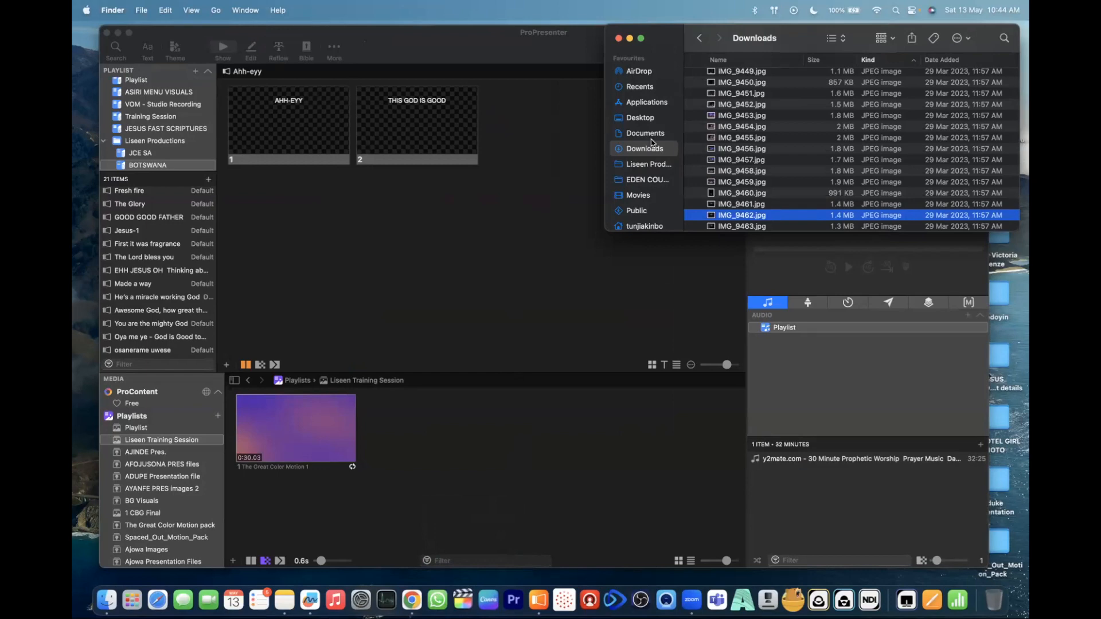
- In Finder, preview the JPEG images in the Downloads folder, including IMG_9446.jpg, IMG_9449.jpg and IMG_9451.jpg
scroll(717, 142, up, 5)
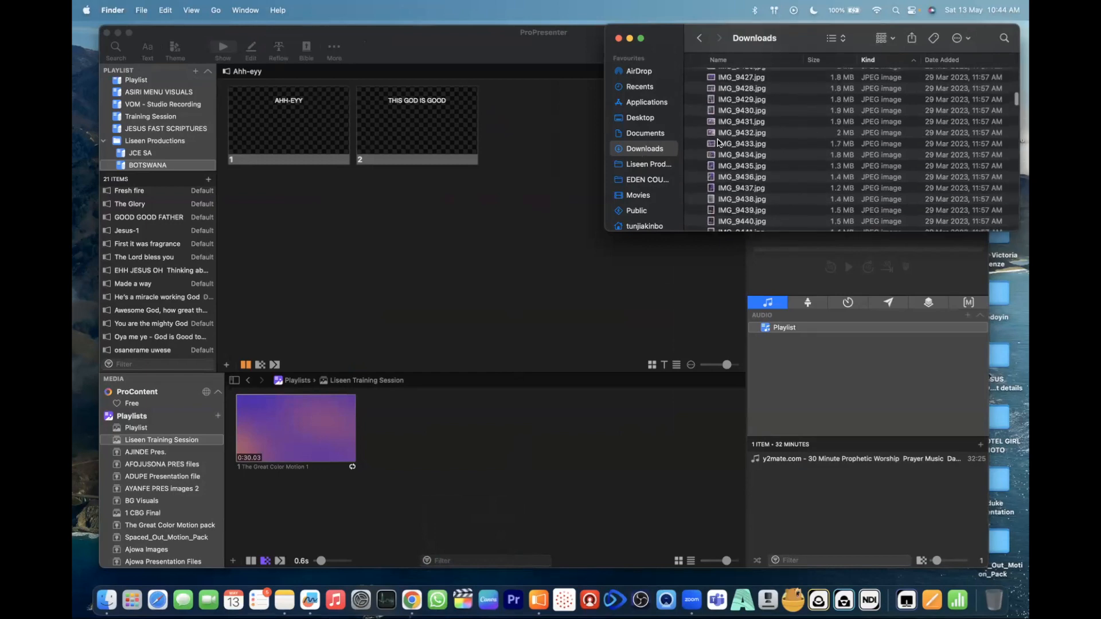
click(724, 177)
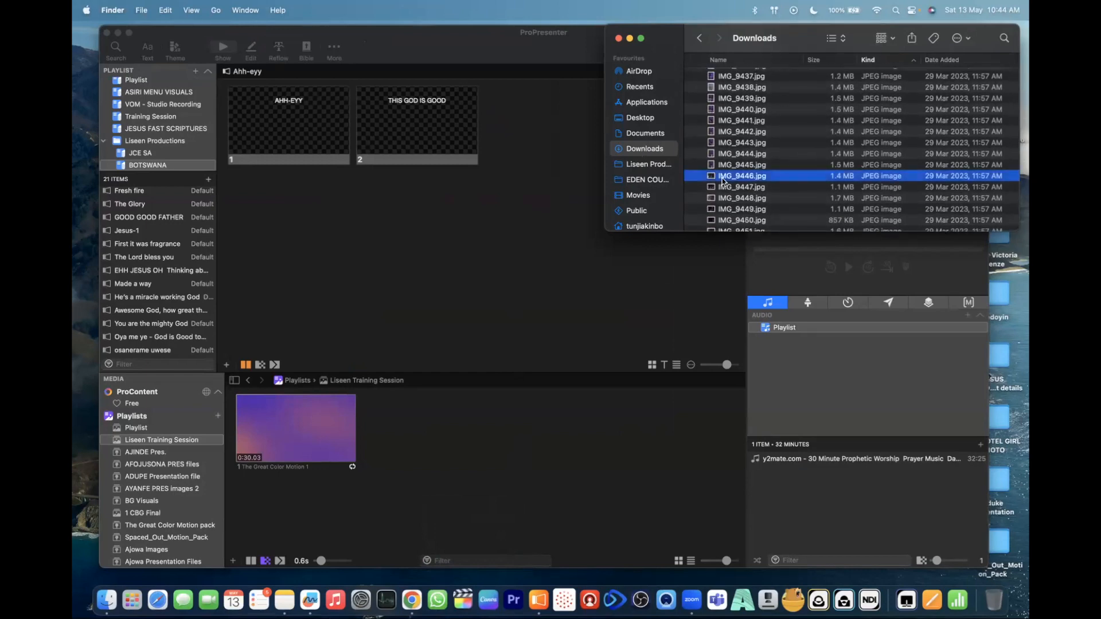
key(space)
key(space)
key(Down)
key(Down)
key(Down)
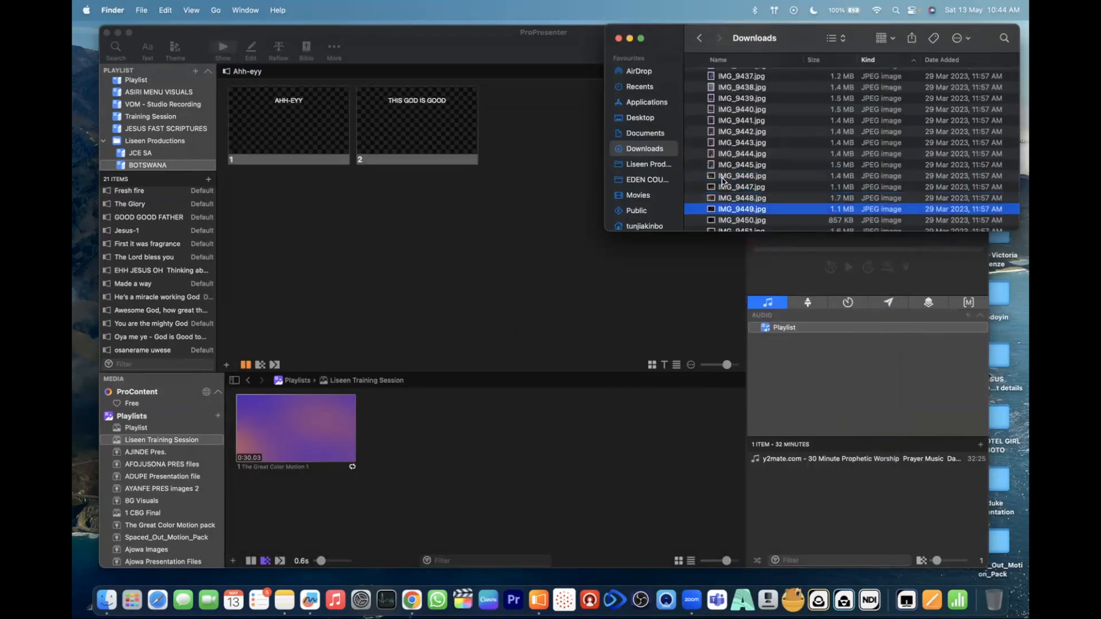
key(space)
key(space)
key(Down)
key(Down)
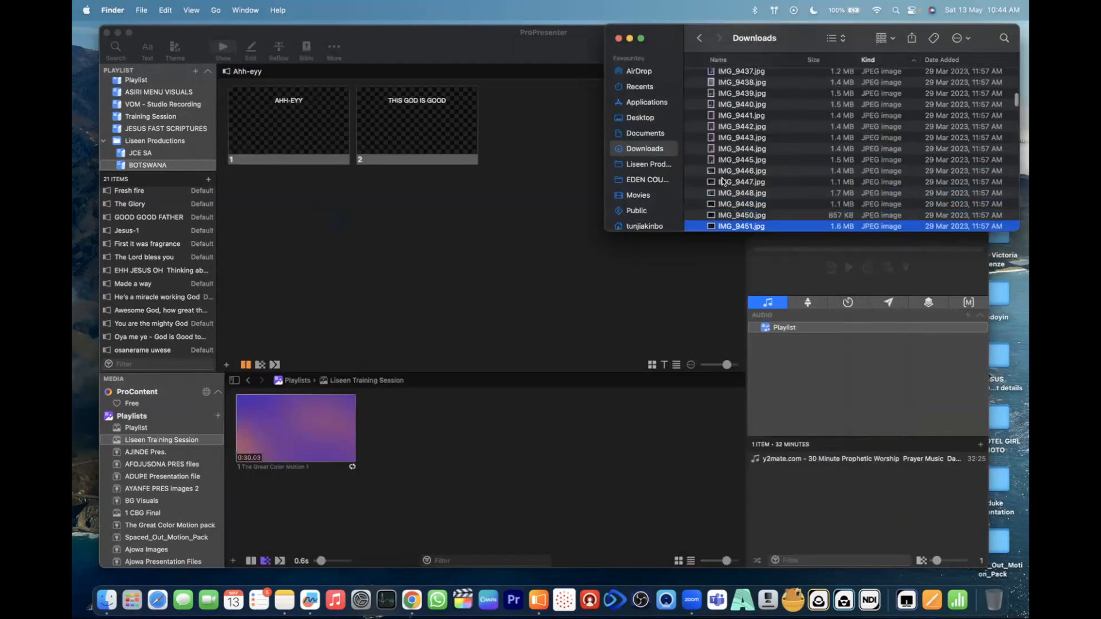
key(space)
key(space)
- Add IMG_9453.jpg from the Finder Downloads folder to the Liseen Training Session media playlist and return to ProPresenter
key(Down)
key(Down)
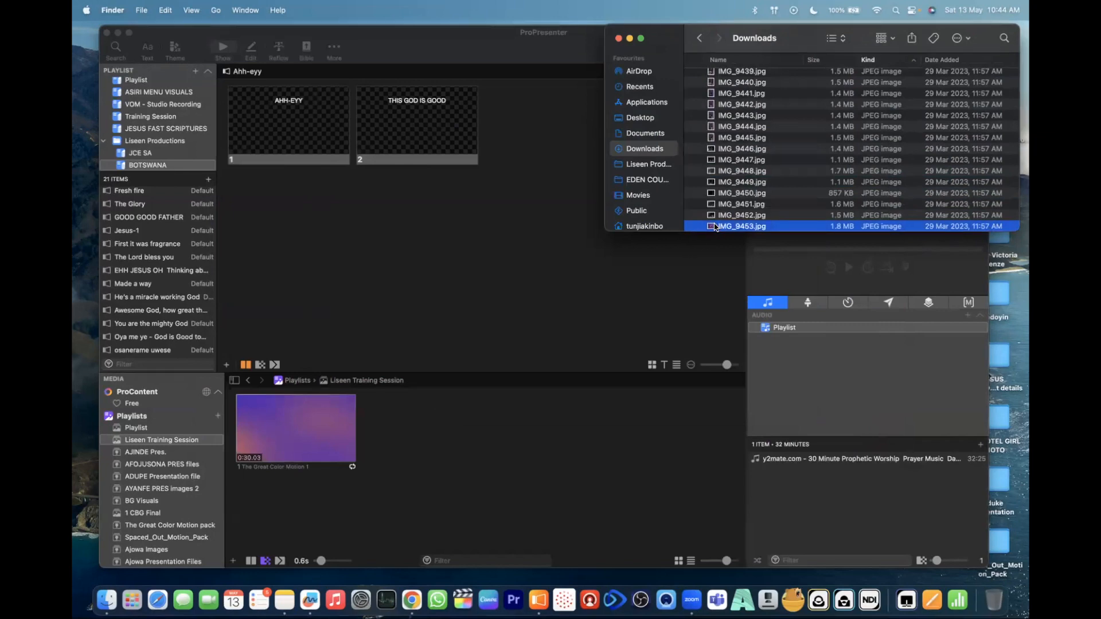
drag(714, 228, 427, 423)
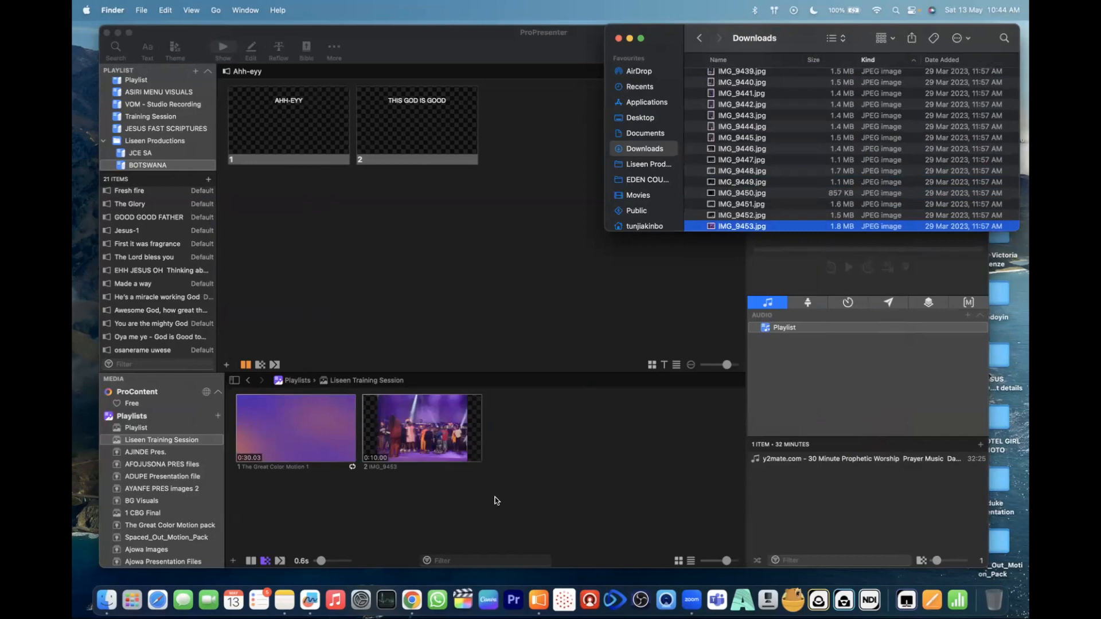
click(428, 515)
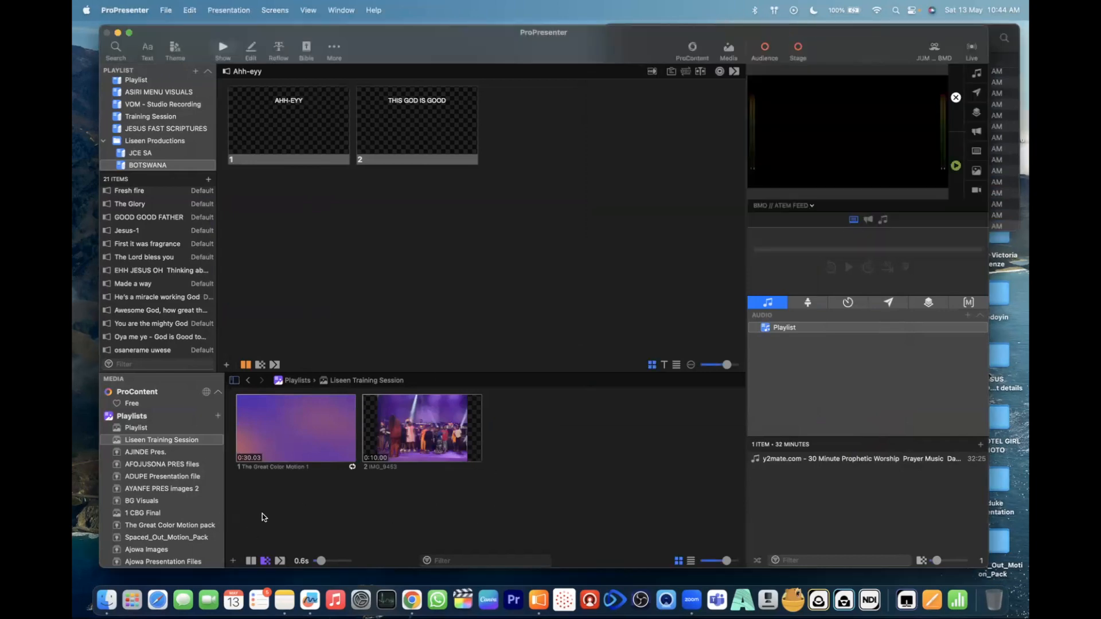
- Look through the full list of media playlists
scroll(187, 501, down, 1)
scroll(187, 501, down, 4)
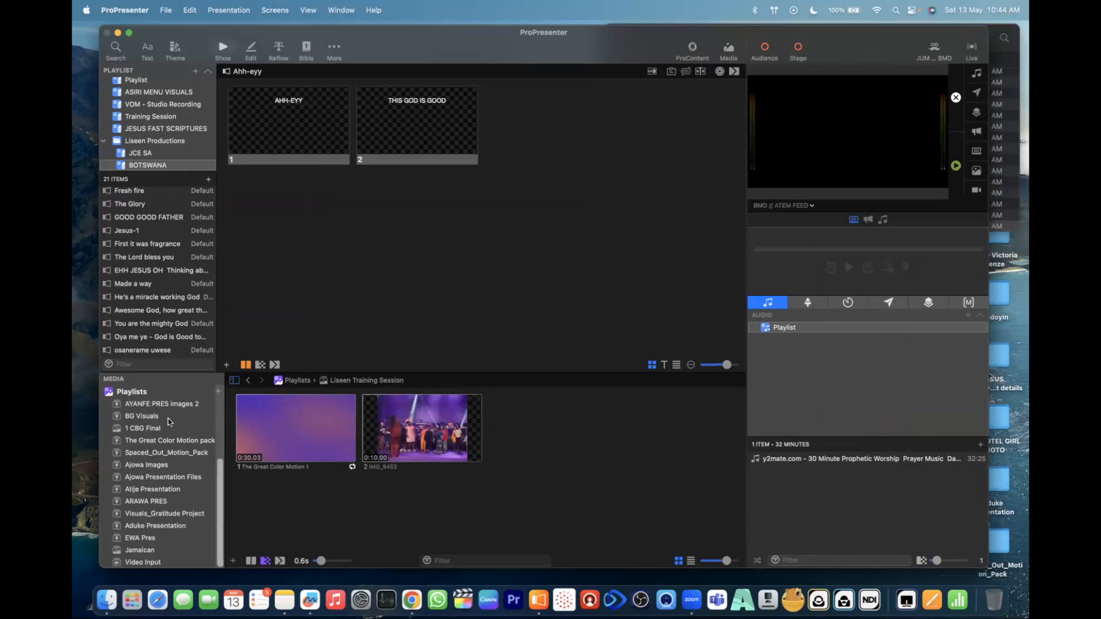
scroll(123, 463, up, 5)
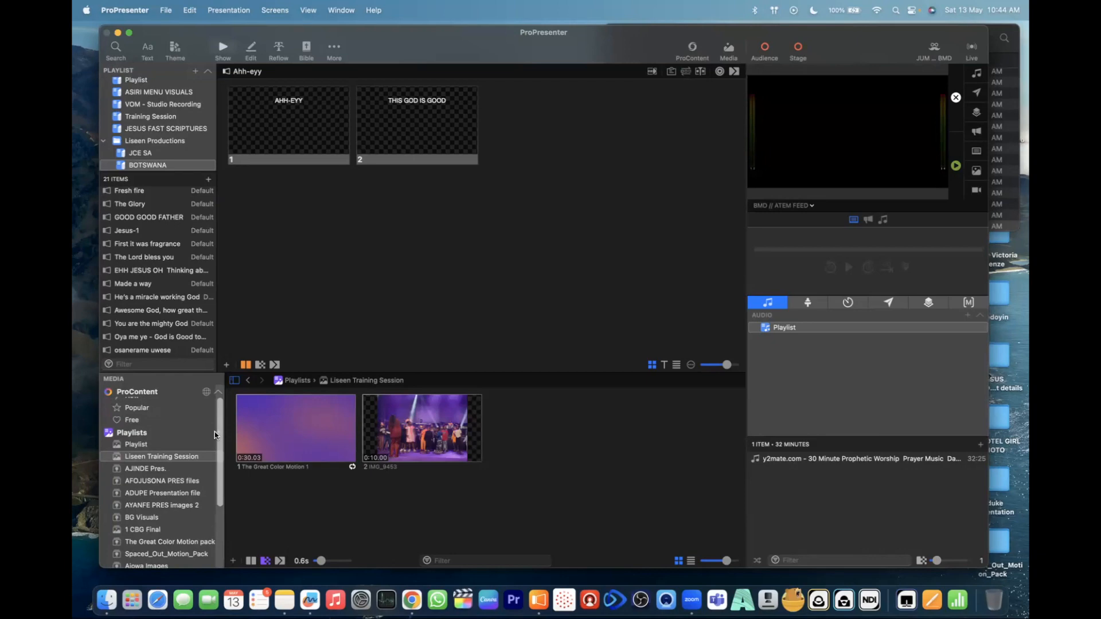
- In Finder, locate The Great Color Motion pack folder in Downloads and look through its video files
click(112, 600)
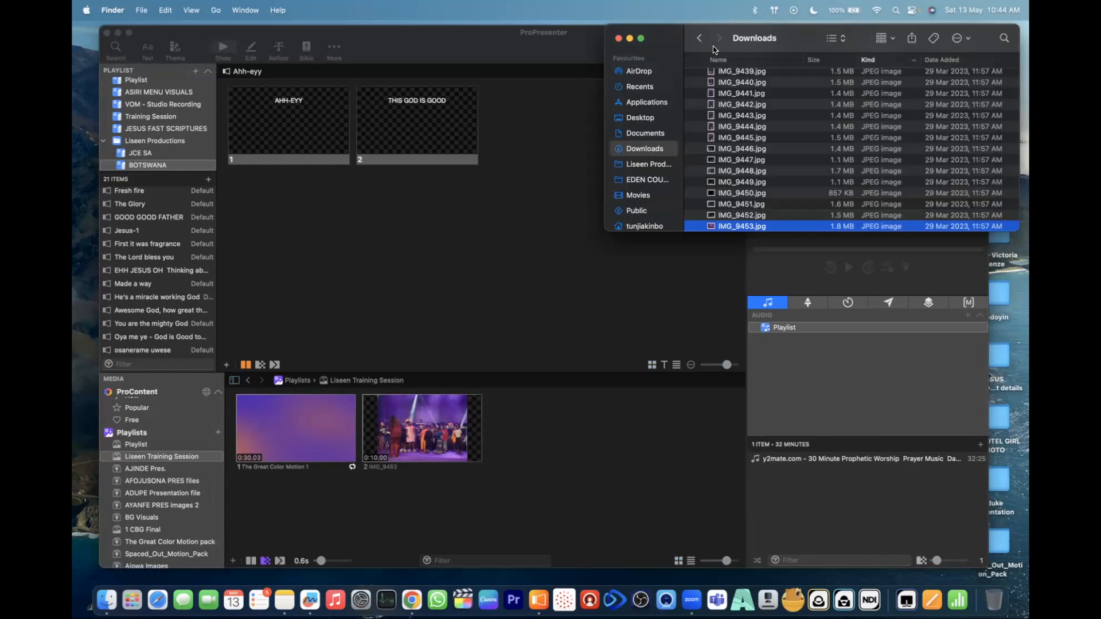
scroll(724, 128, up, 15)
scroll(725, 129, up, 15)
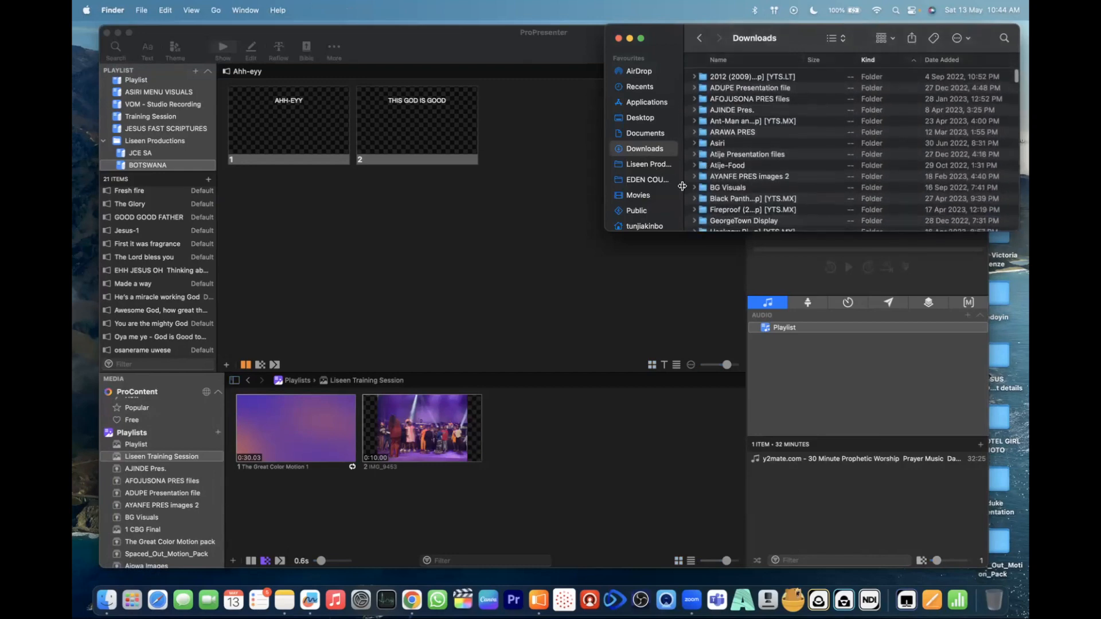
click(648, 166)
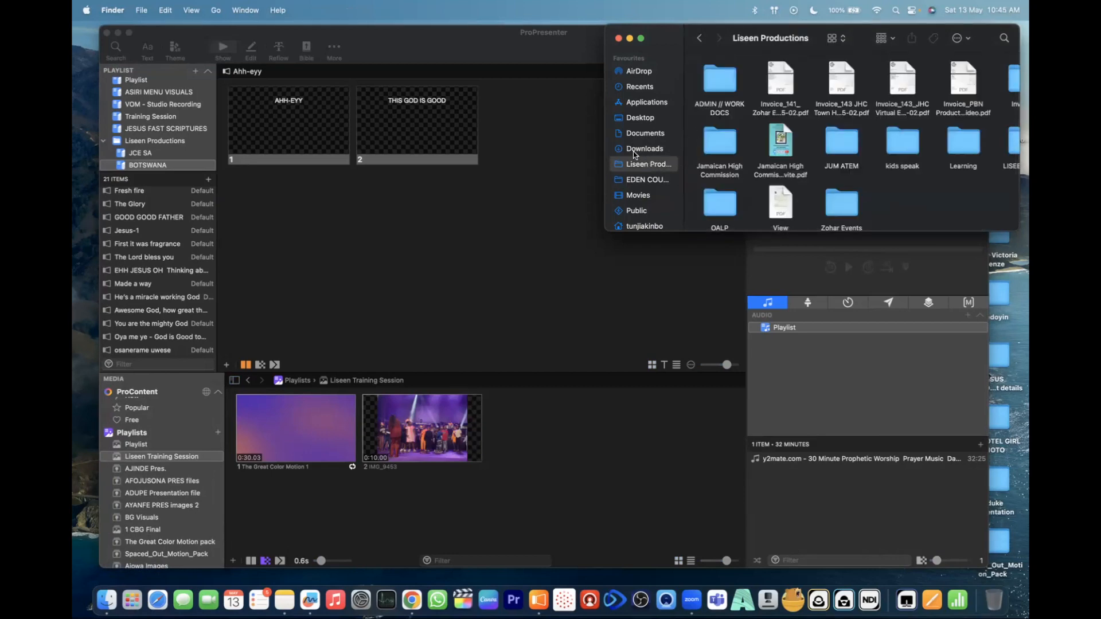
click(633, 150)
scroll(729, 187, down, 3)
scroll(729, 187, down, 1)
click(694, 144)
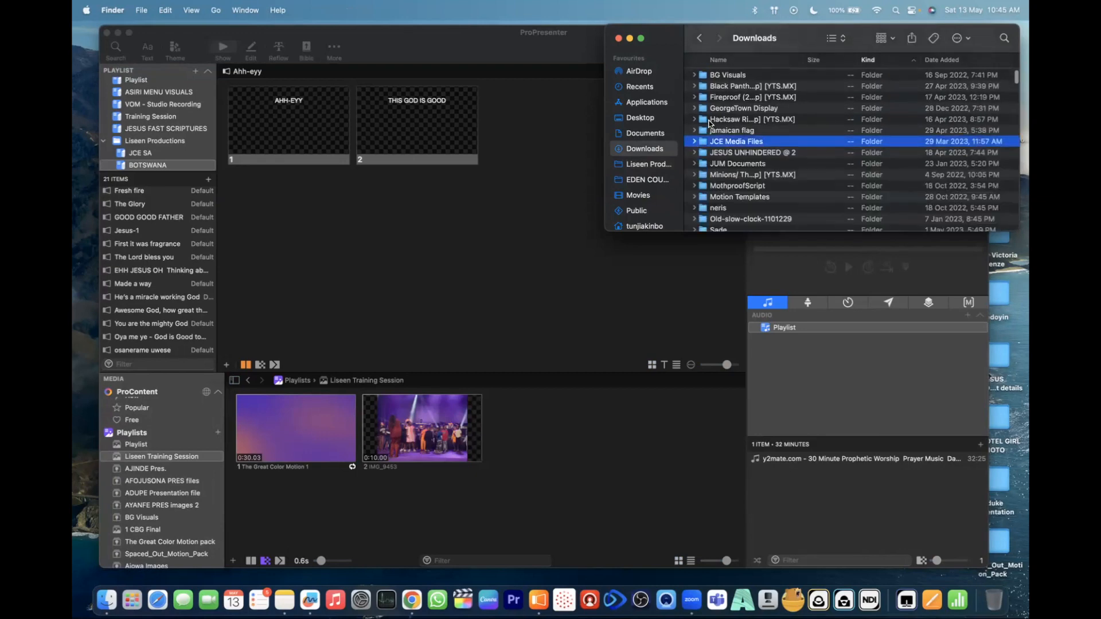
scroll(711, 134, up, 4)
scroll(714, 167, down, 2)
scroll(714, 167, up, 2)
scroll(718, 175, down, 5)
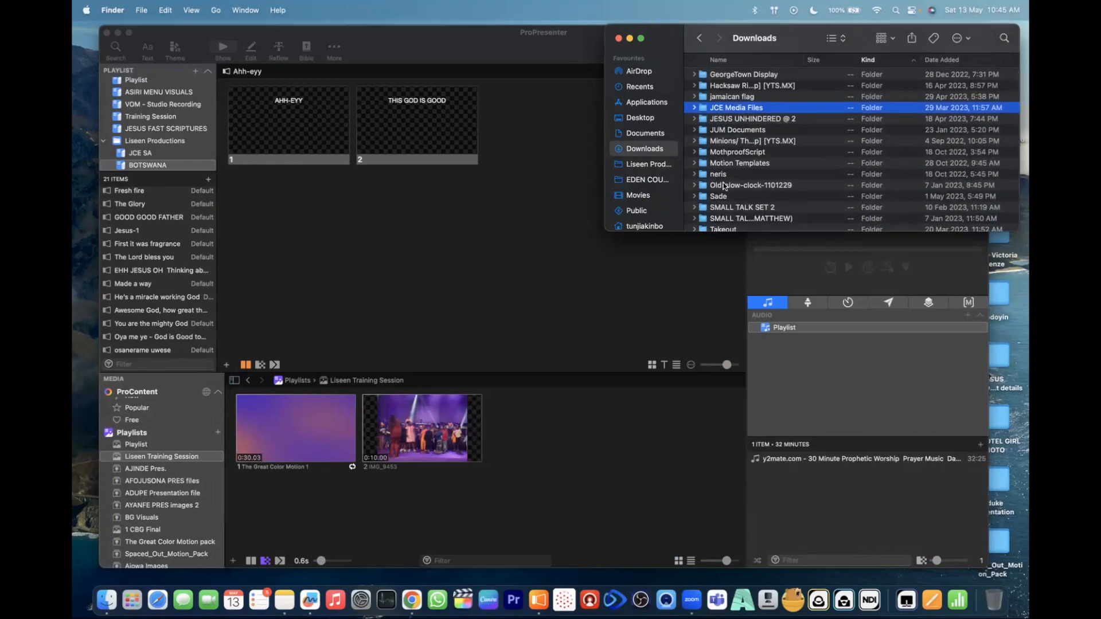
scroll(724, 185, down, 3)
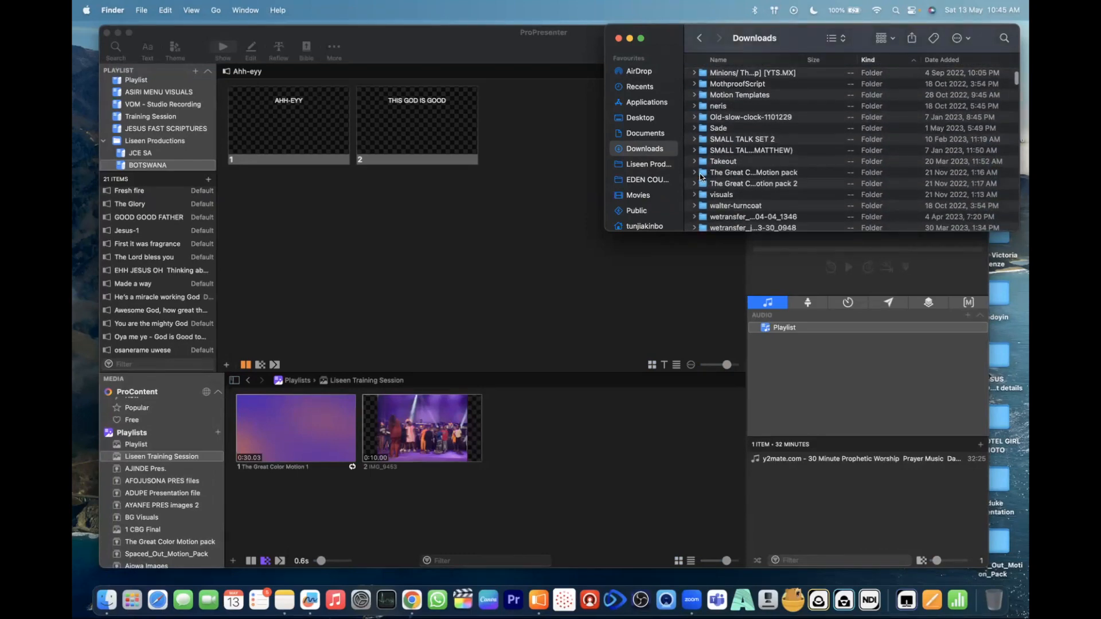
click(701, 174)
double_click(705, 173)
scroll(740, 152, down, 3)
scroll(741, 150, down, 1)
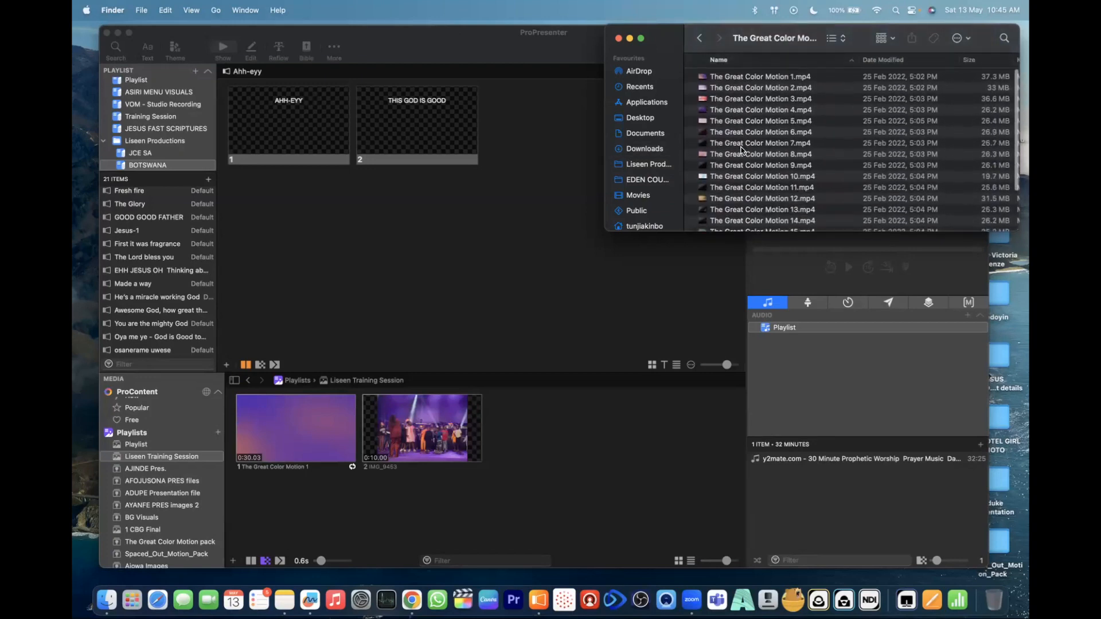
- Create a smart media playlist from The Great Color Motion pack 2 folder in Downloads and look through its imported videos
click(218, 433)
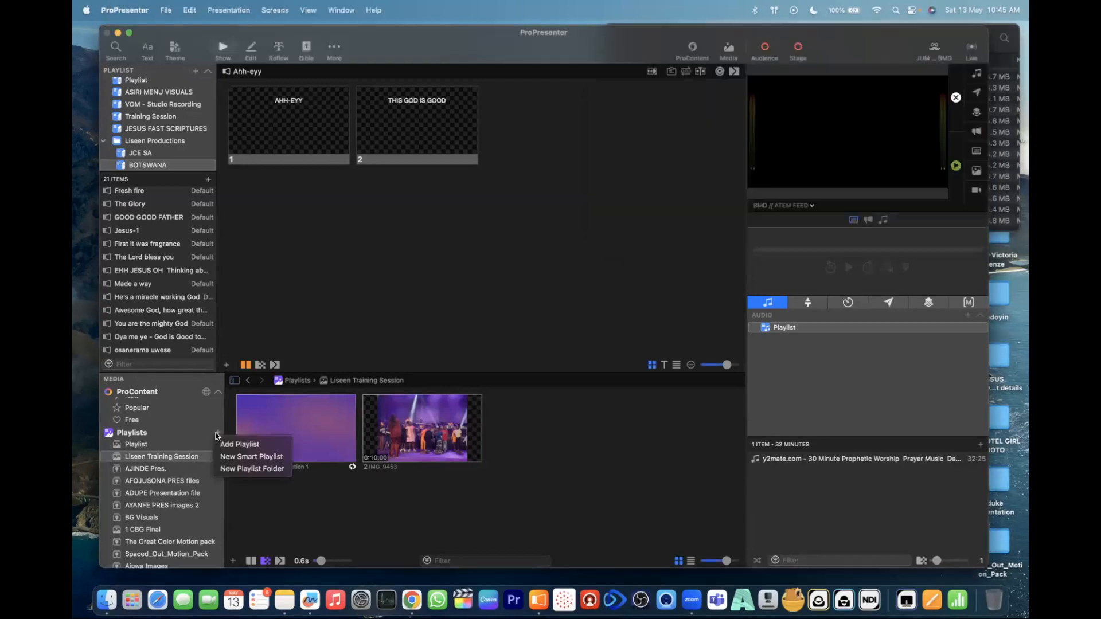
click(228, 460)
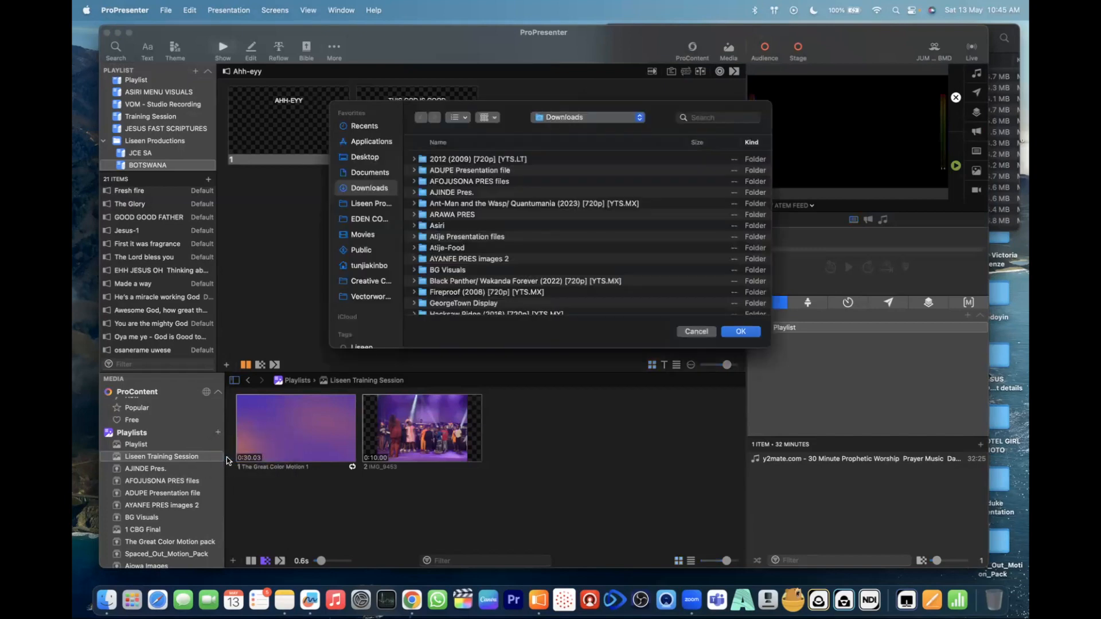
scroll(472, 245, down, 10)
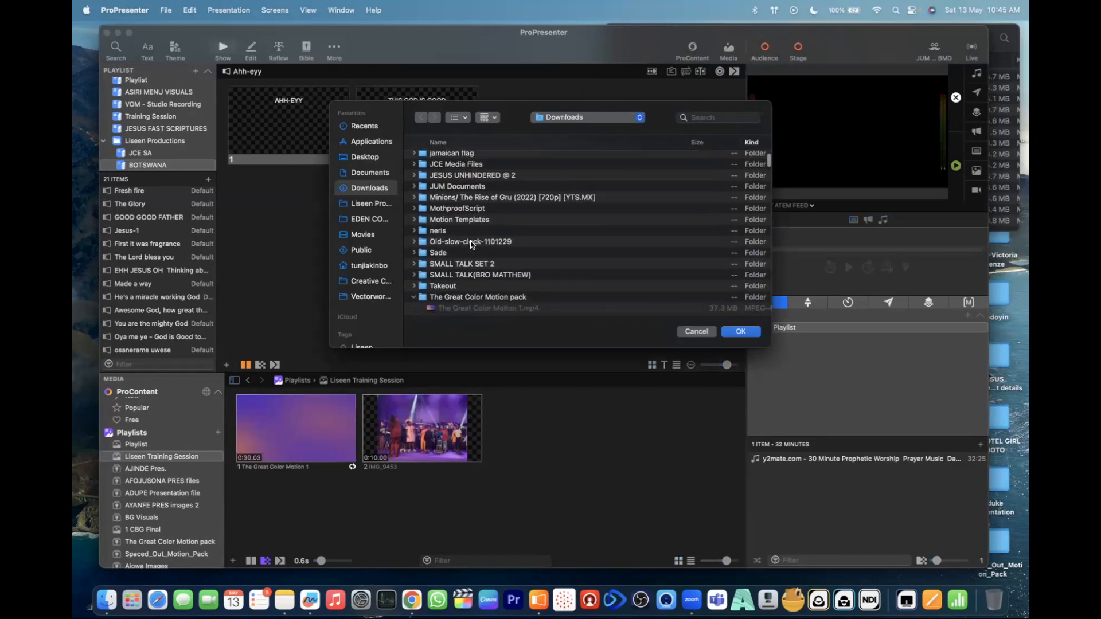
scroll(472, 245, down, 3)
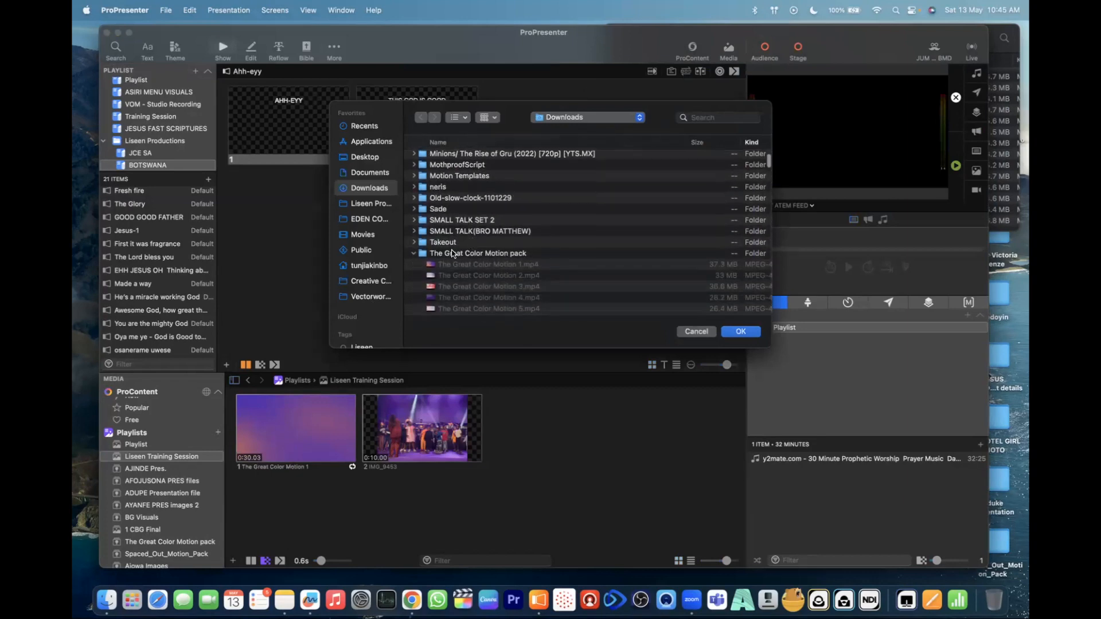
click(413, 255)
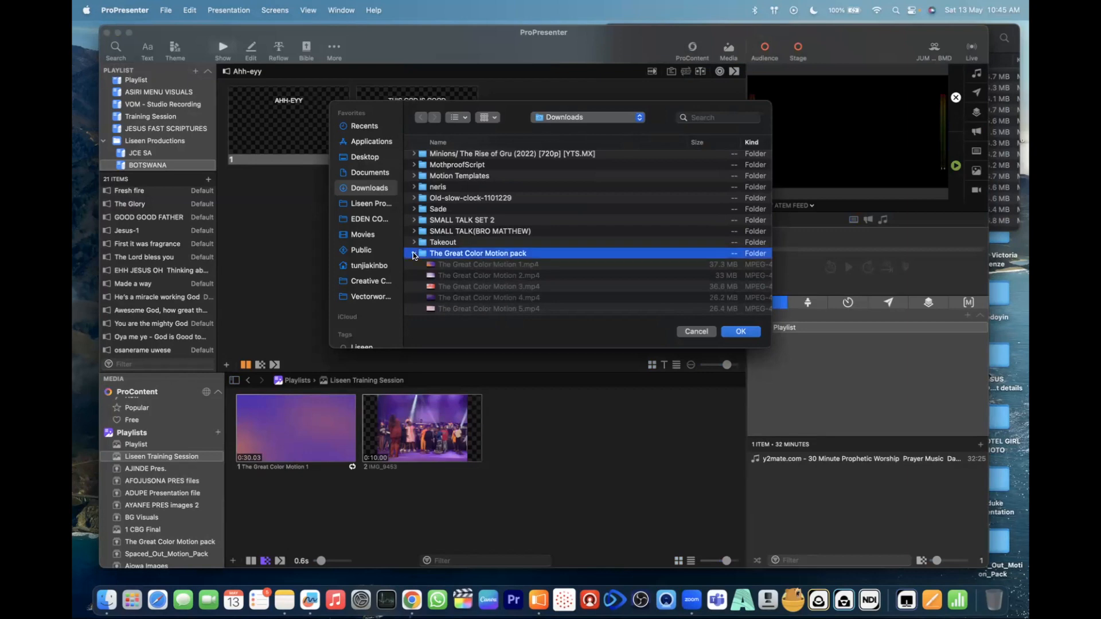
click(414, 265)
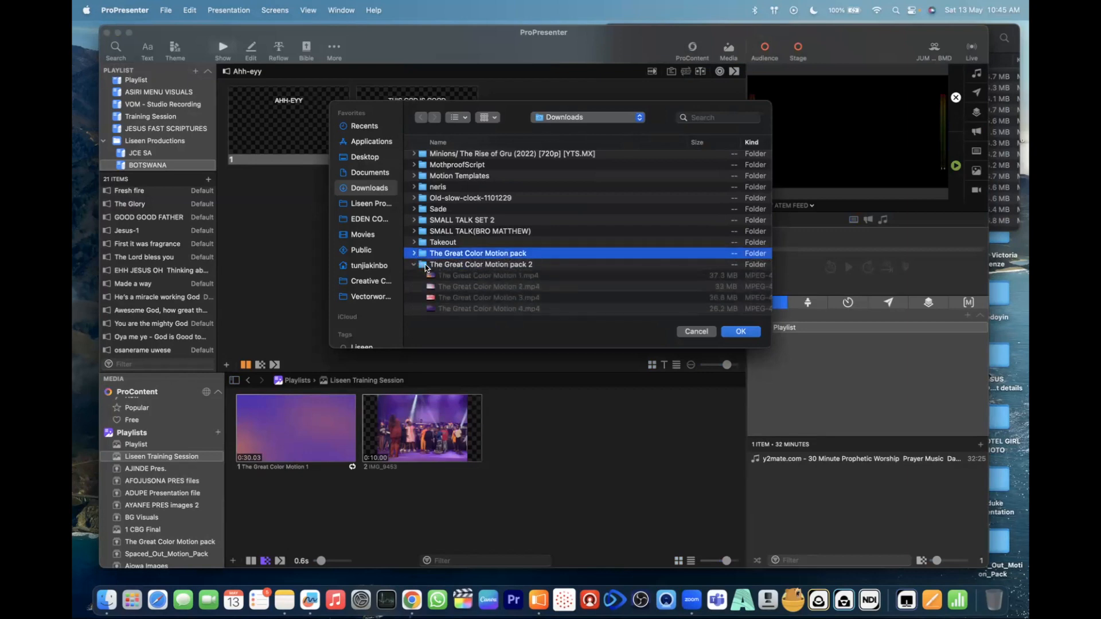
click(414, 265)
click(425, 264)
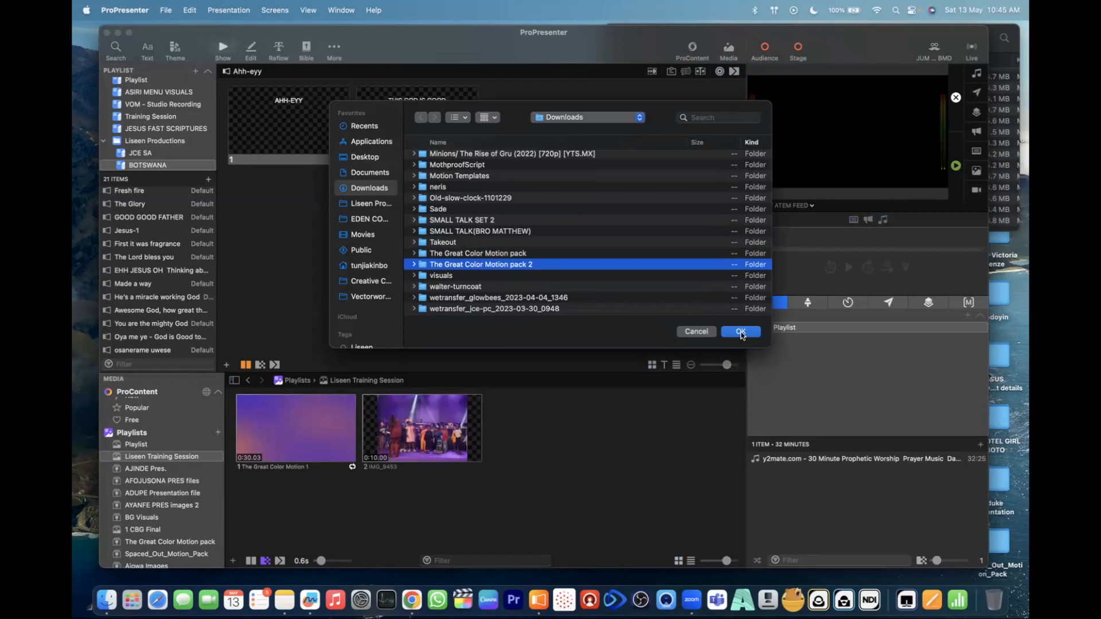
click(741, 332)
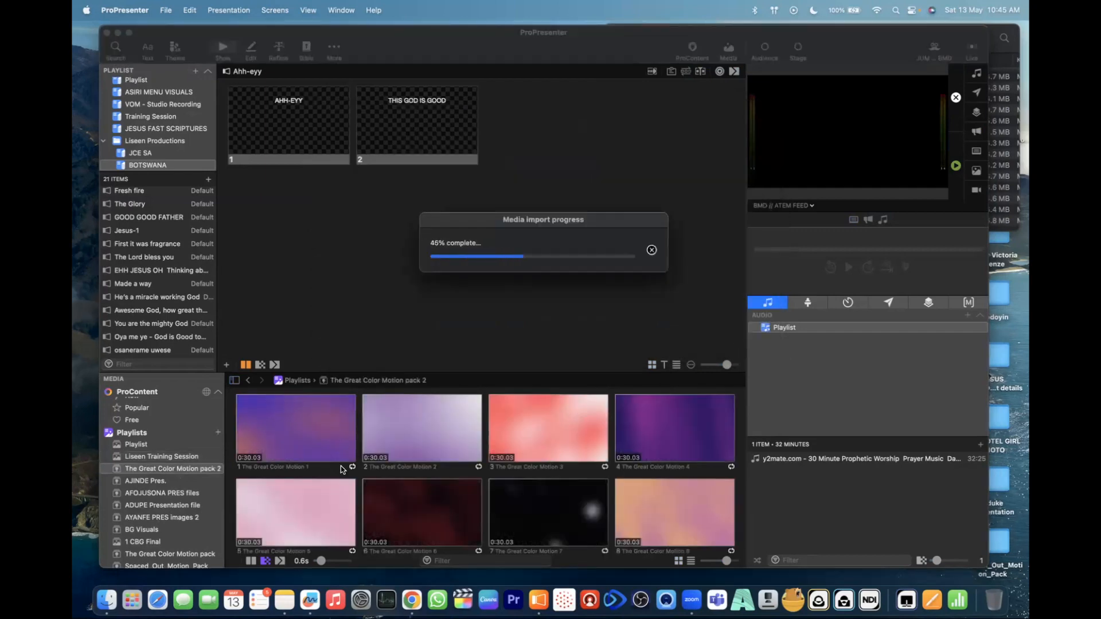
scroll(522, 491, down, 2)
scroll(521, 491, down, 5)
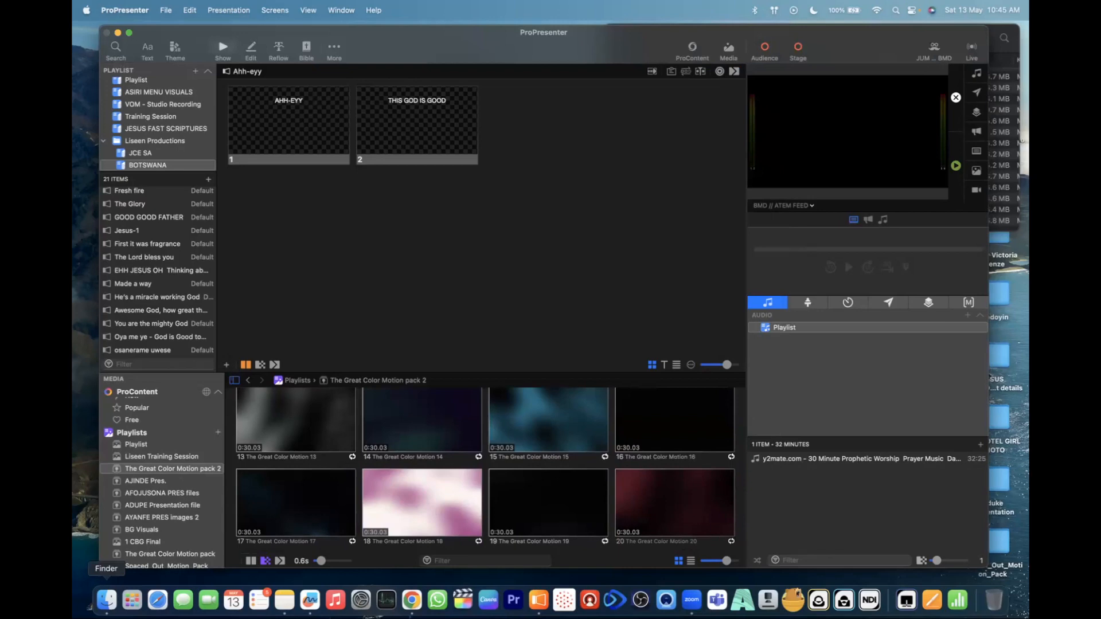
- In Finder, expand The Great Color Motion pack 2 folder in Downloads and look through its video files
click(106, 600)
scroll(732, 163, down, 3)
scroll(732, 163, up, 3)
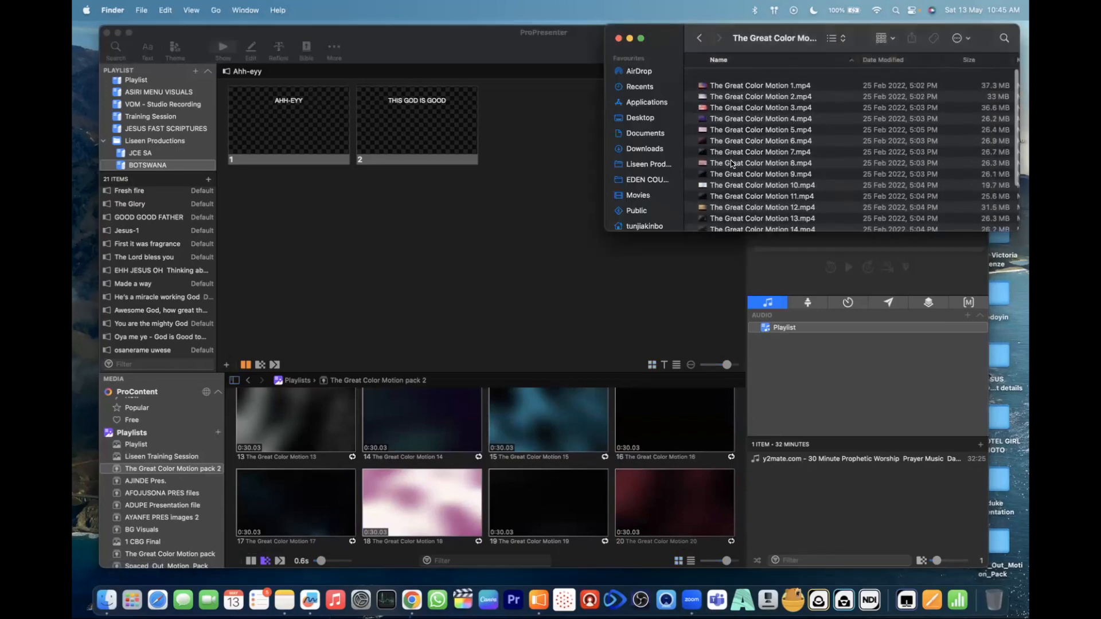
click(700, 43)
scroll(701, 145, down, 5)
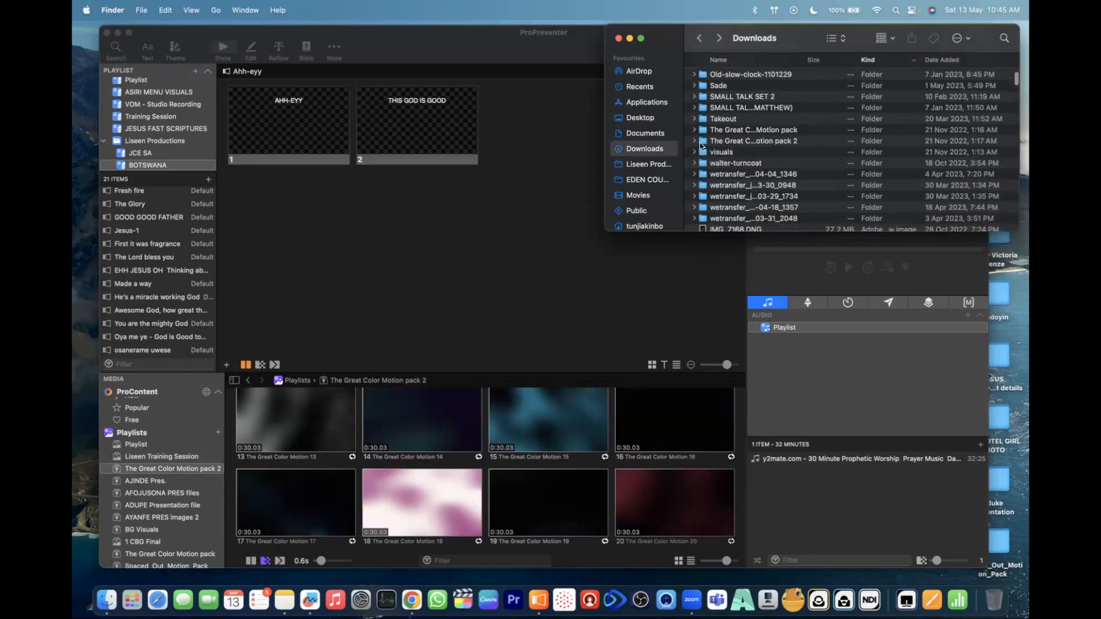
click(696, 141)
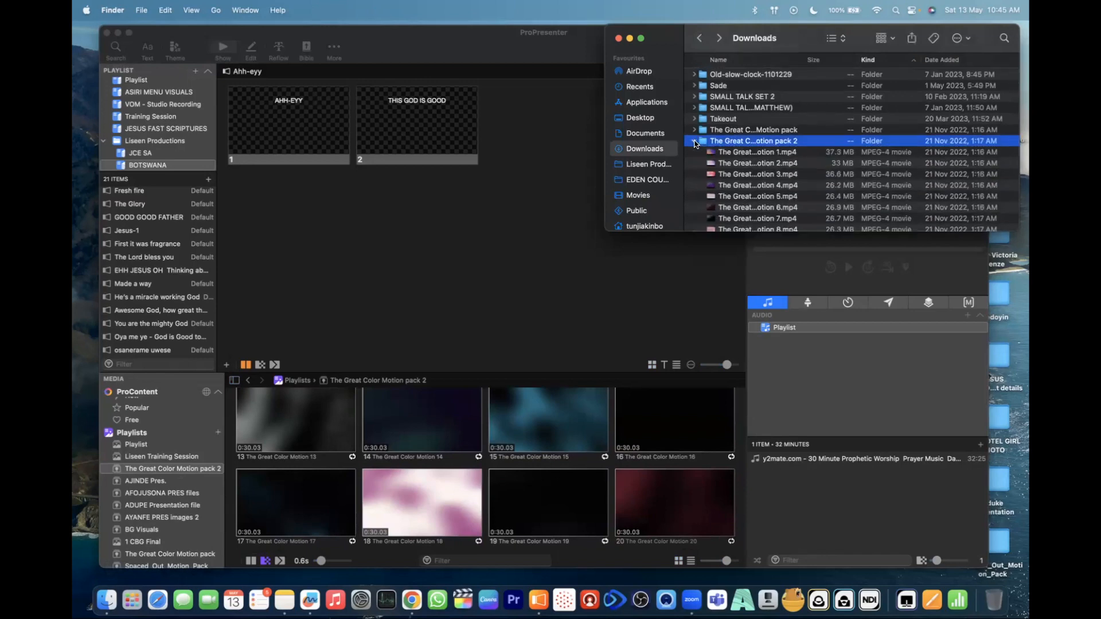
scroll(756, 183, down, 5)
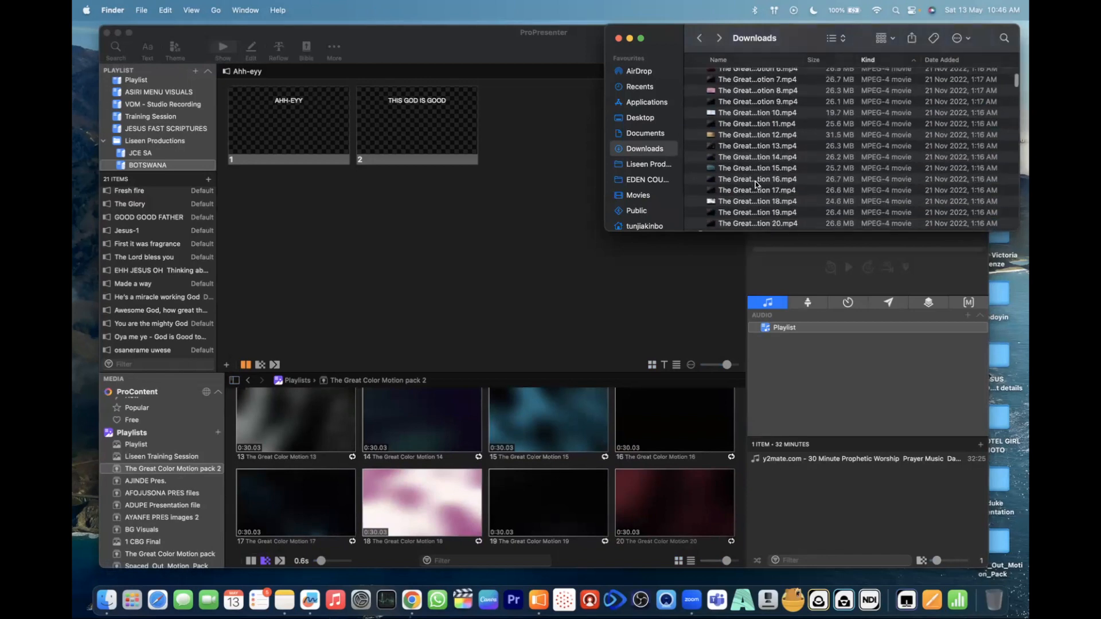
scroll(756, 181, up, 2)
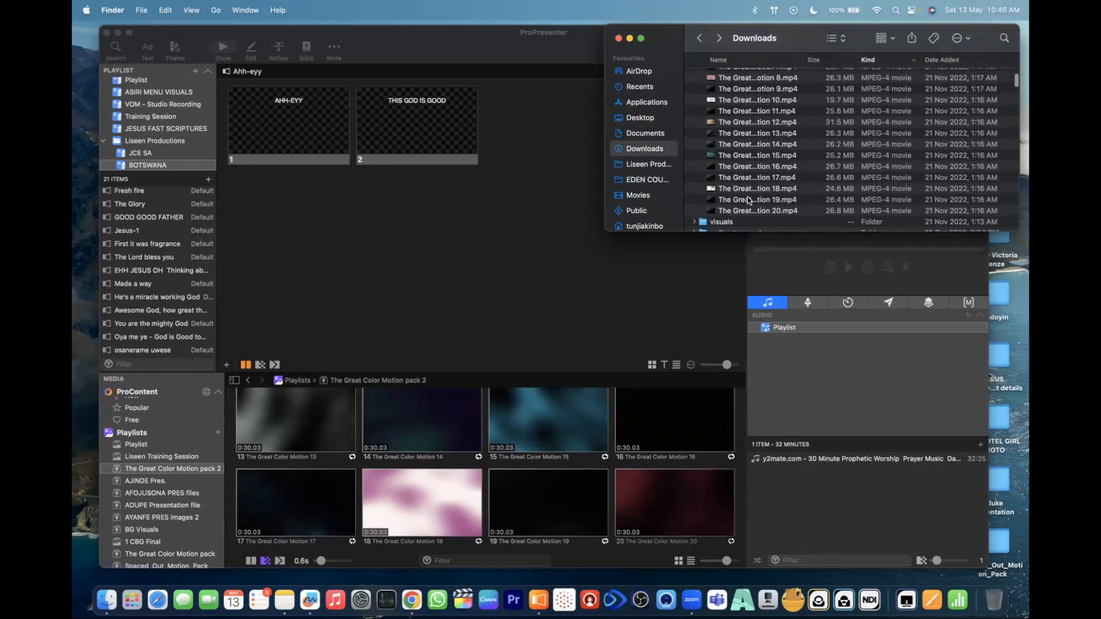
- Move The Great Color Motion 20.mp4 from The Great Color Motion pack 2 folder to the Bin
click(749, 213)
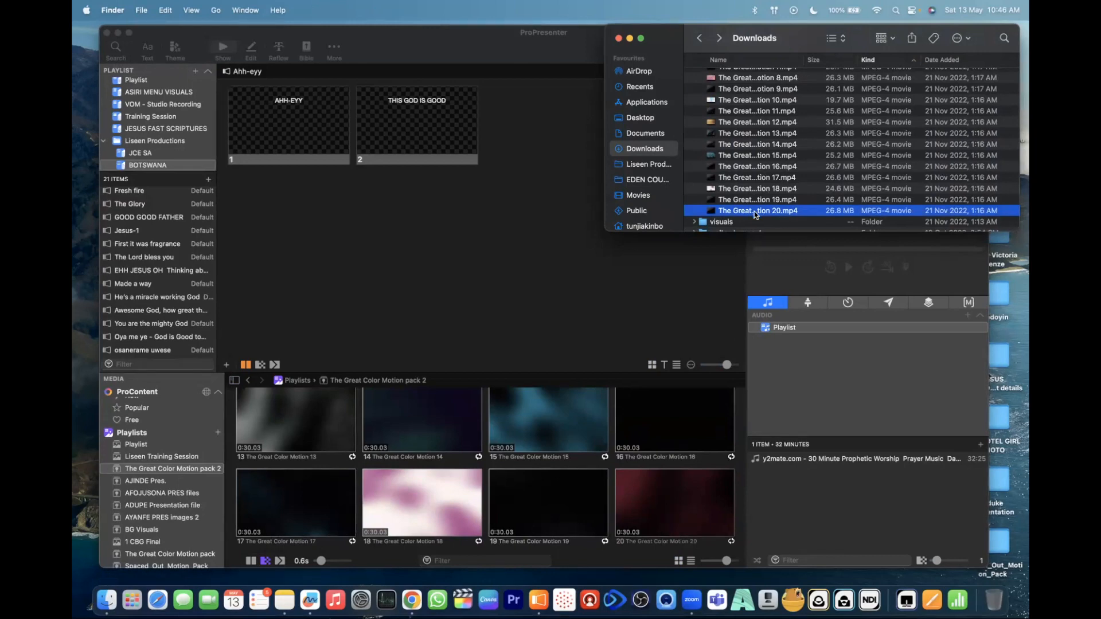
right_click(711, 213)
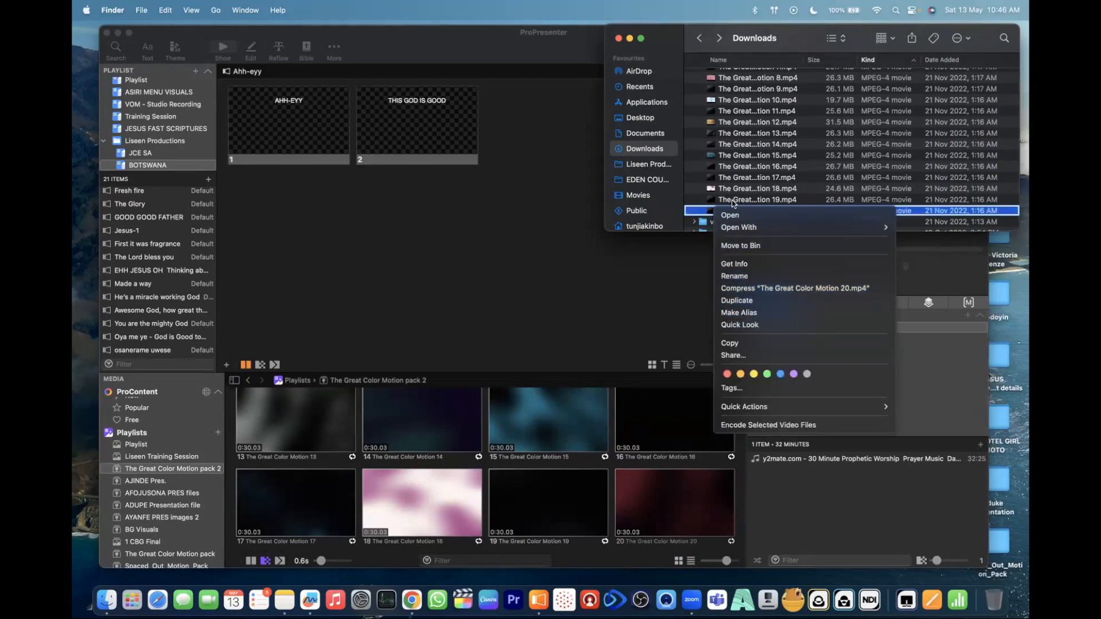
click(698, 206)
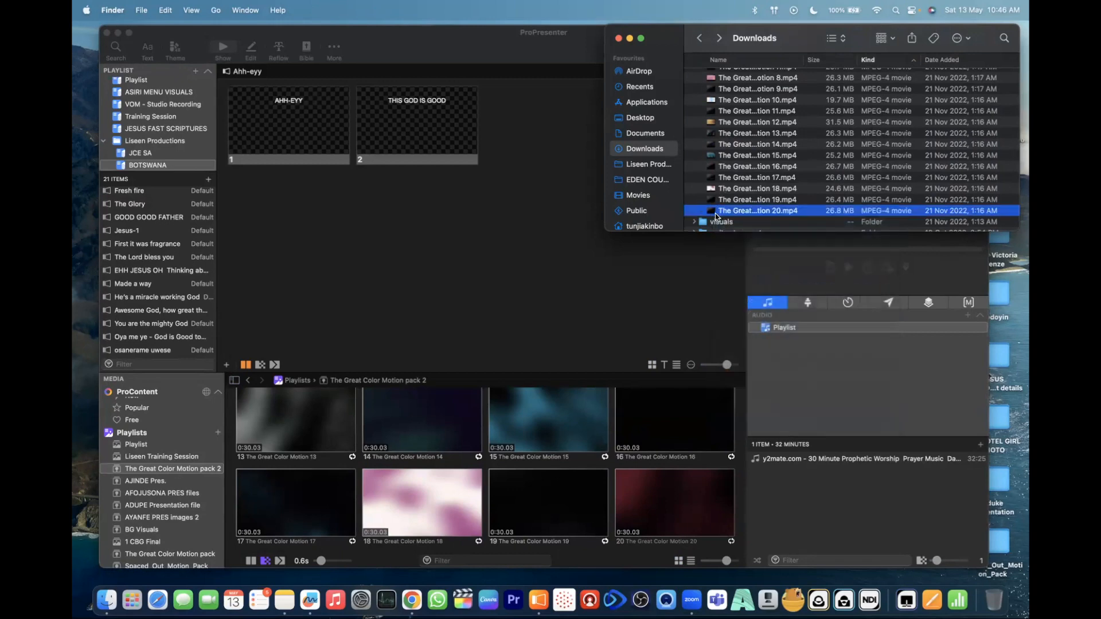
right_click(715, 213)
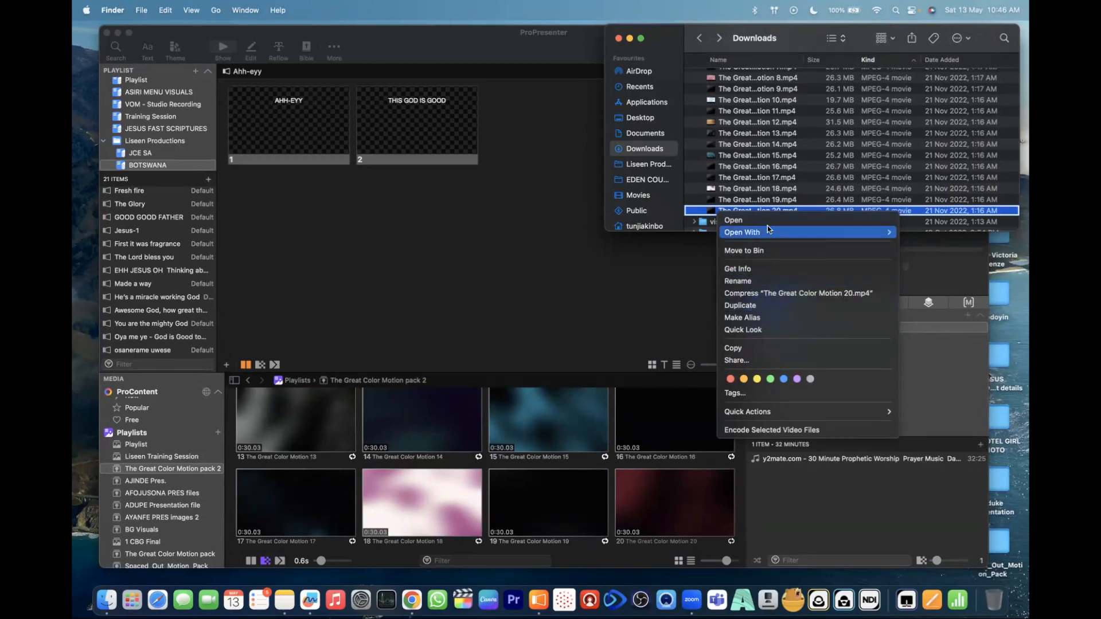
click(796, 167)
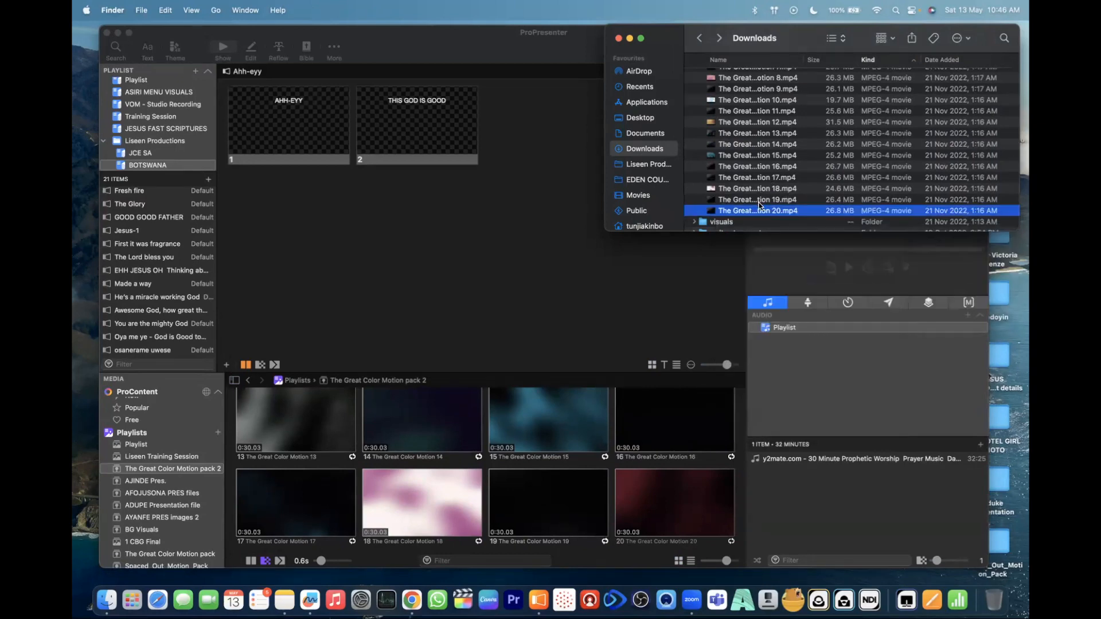
key(super+BackSpace)
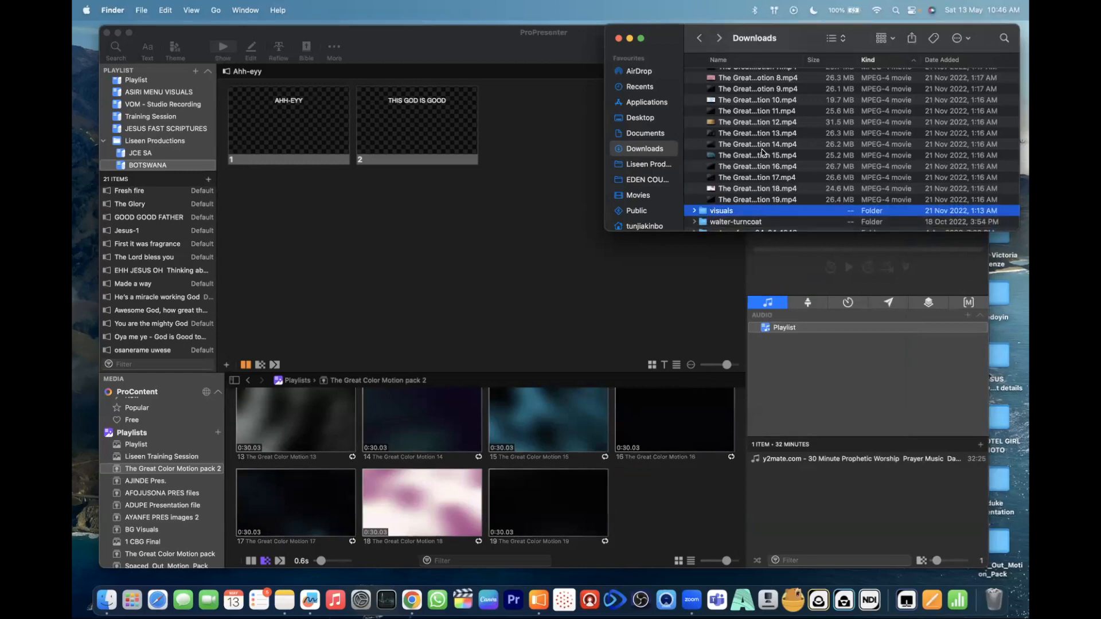
- Undo the deletion of The Great Color Motion 20.mp4 and collapse The Great Color Motion pack 2 folder
key(super+z)
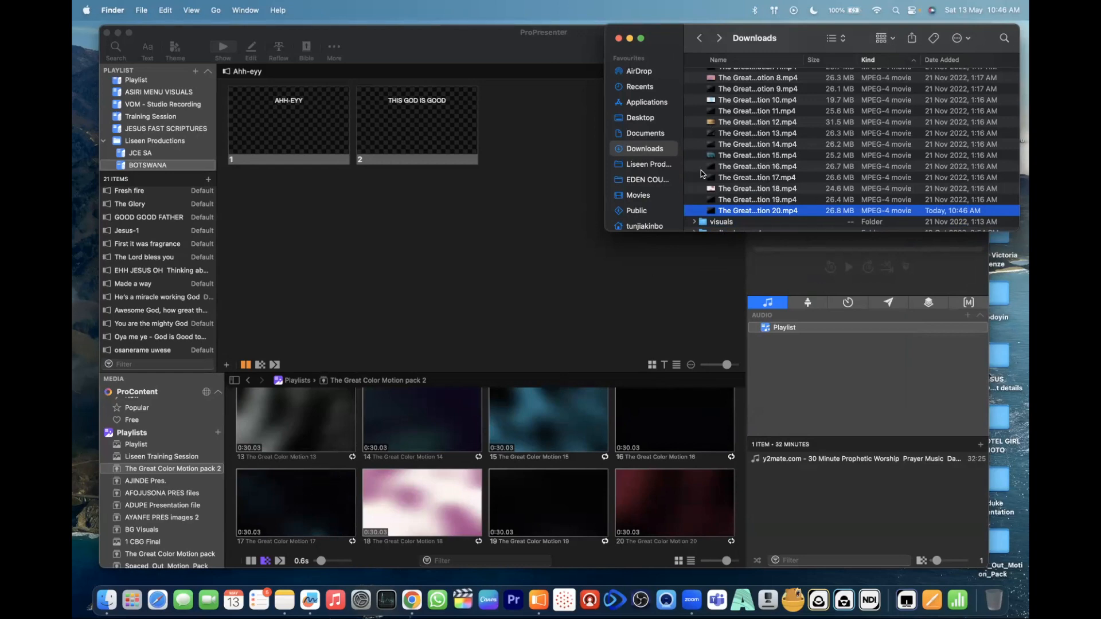
scroll(744, 149, up, 10)
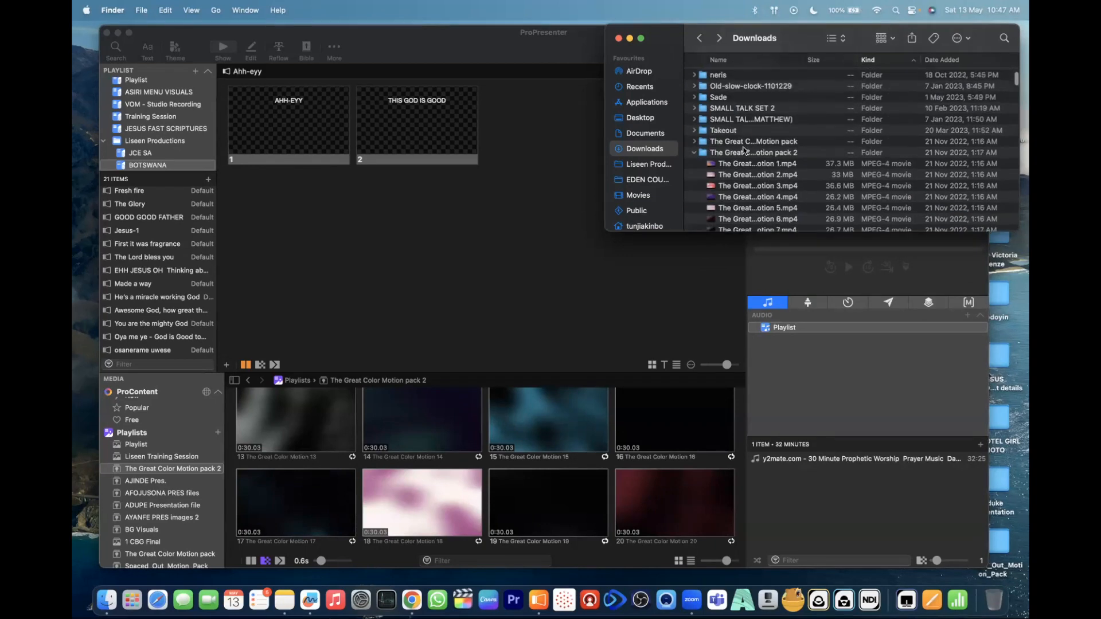
click(694, 152)
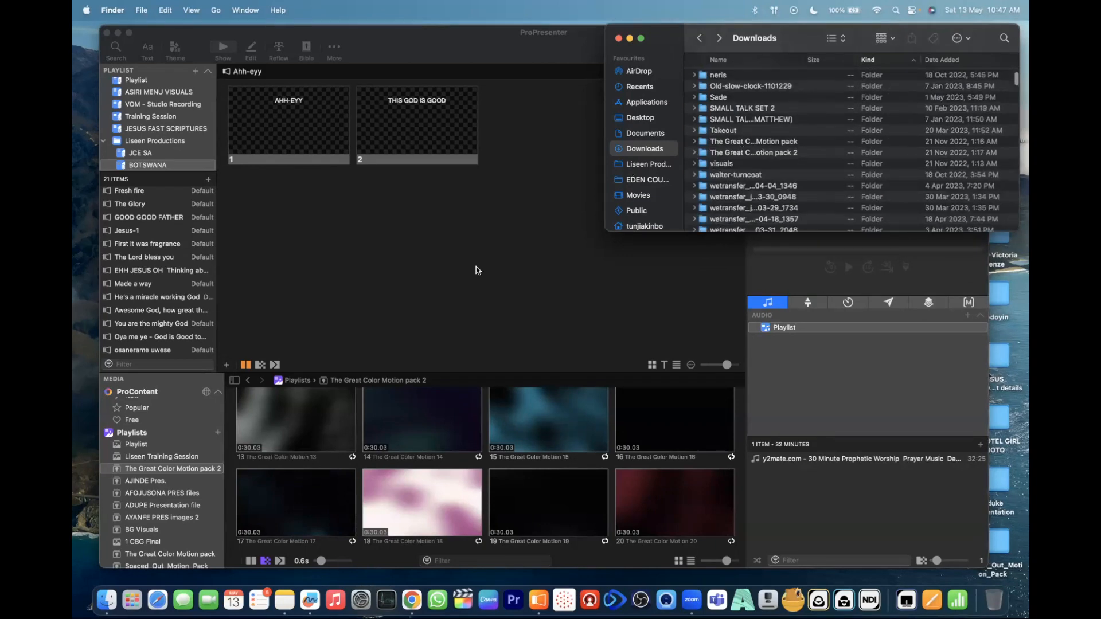
- Return to ProPresenter, select the Liseen Production Training library and show the contents of the Video Input media playlist
scroll(135, 519, down, 5)
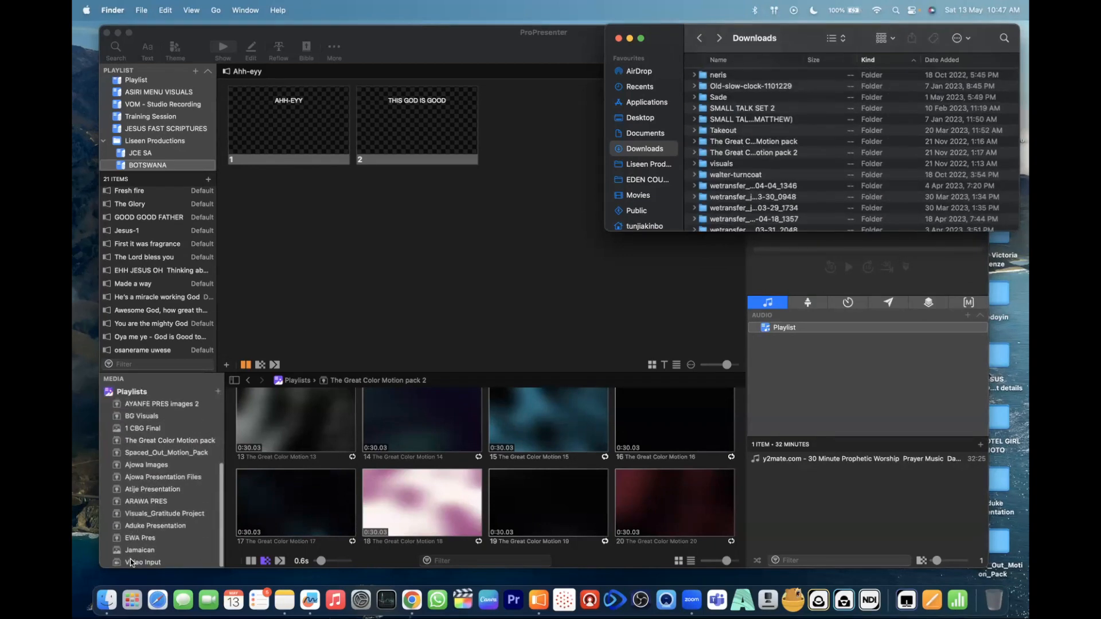
click(133, 567)
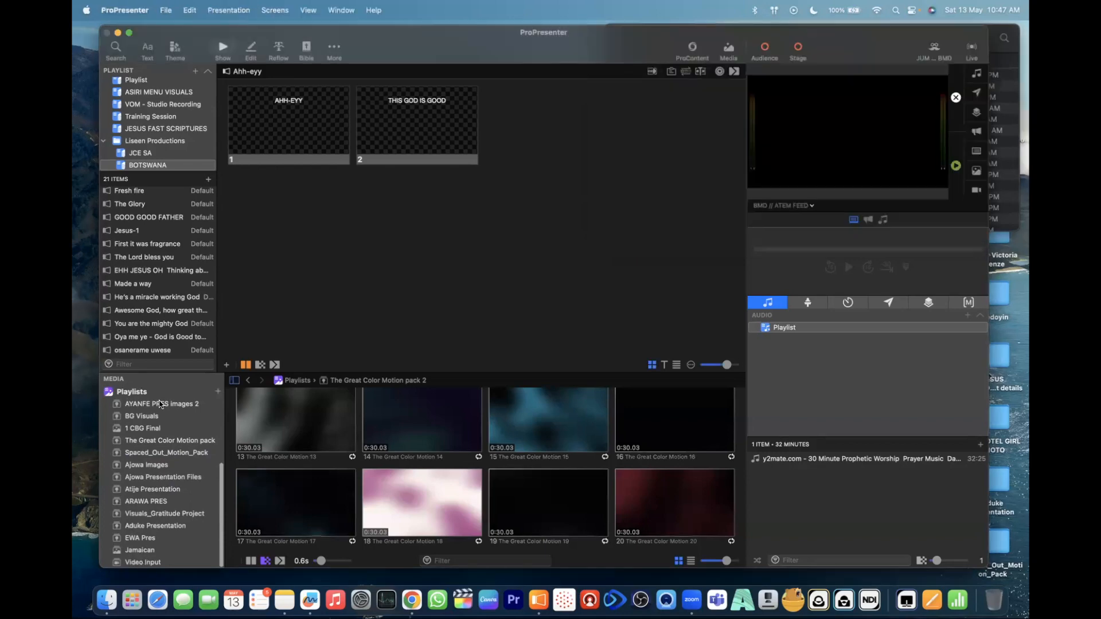
scroll(155, 155, up, 5)
scroll(160, 189, up, 2)
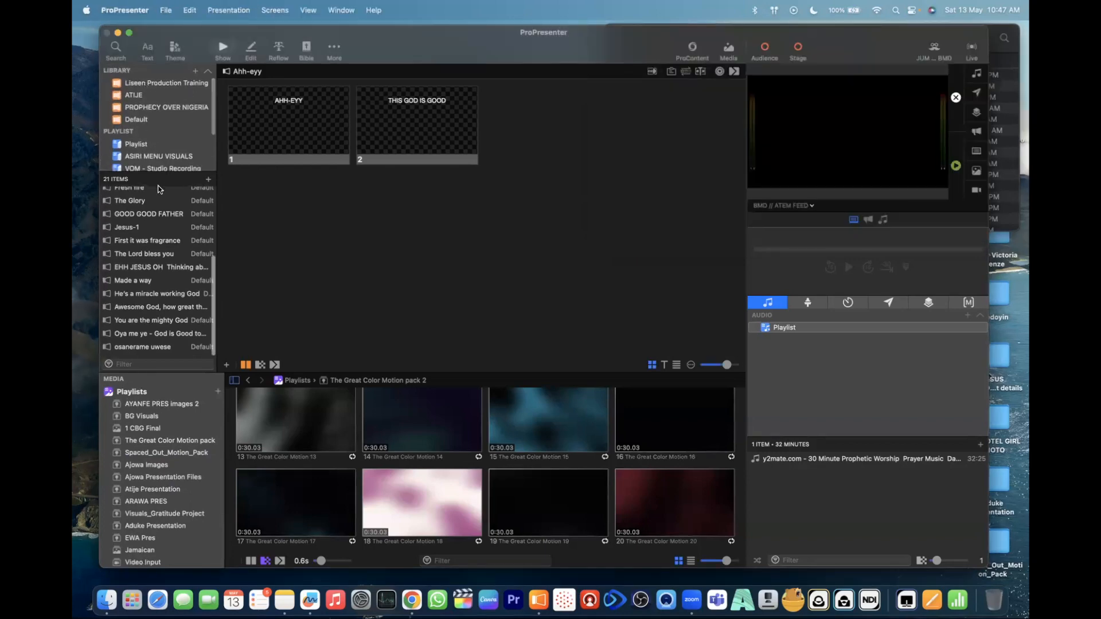
click(144, 82)
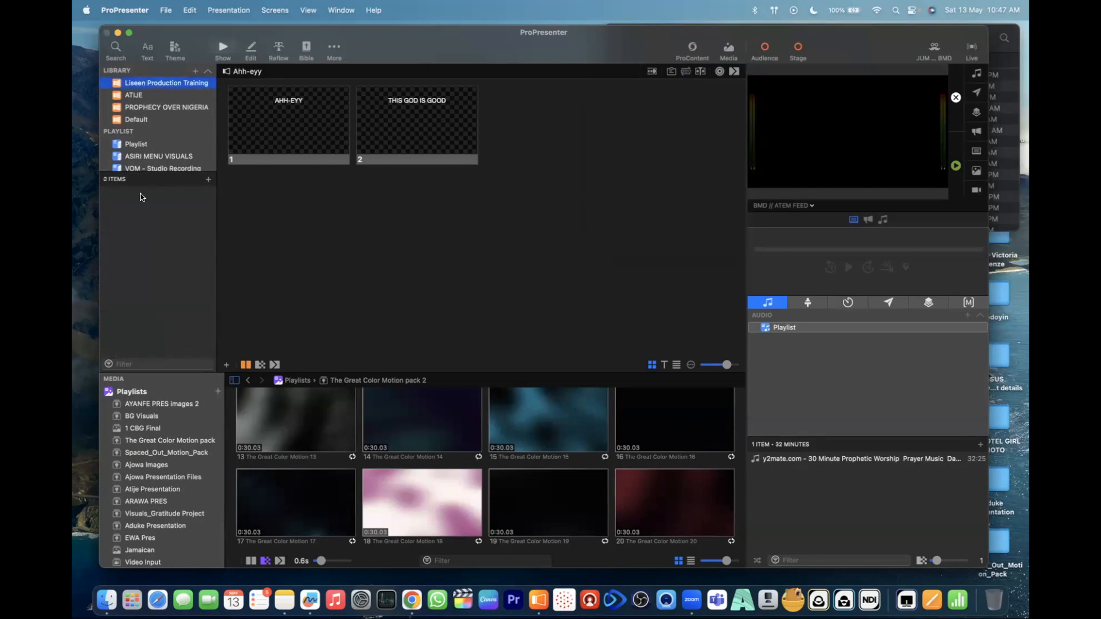
click(133, 563)
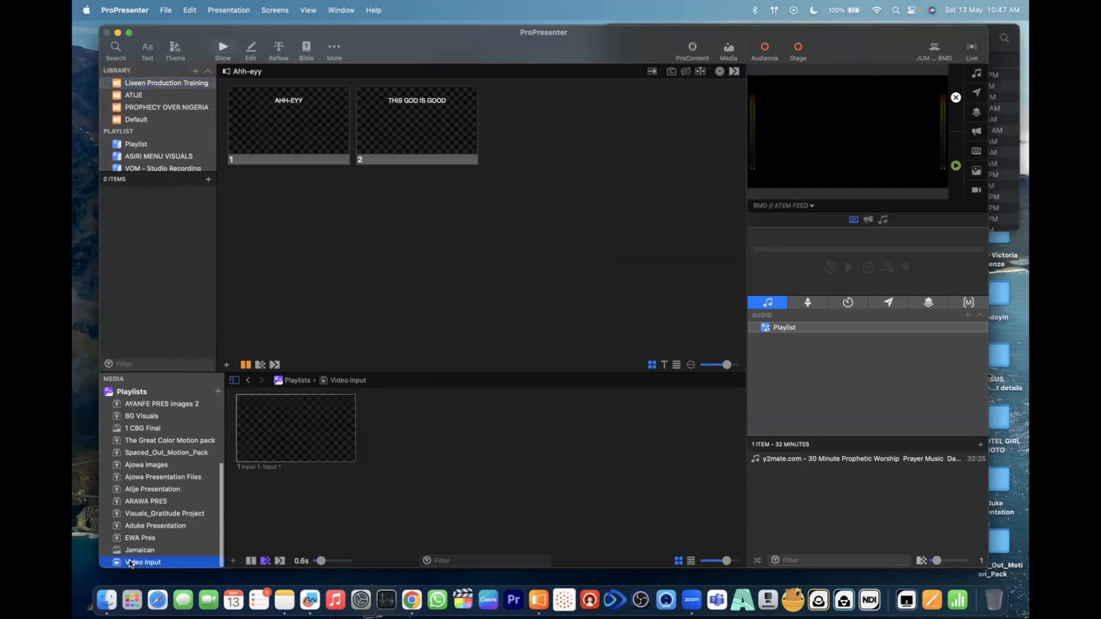
- Check the options of the existing video input and open the video input setup
right_click(303, 449)
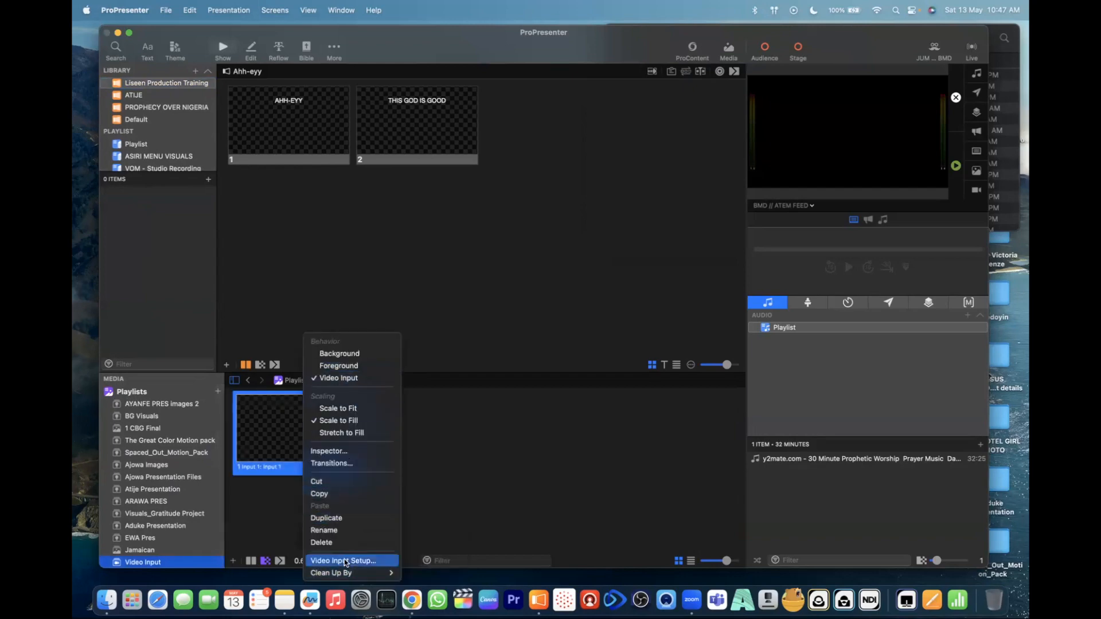
click(459, 501)
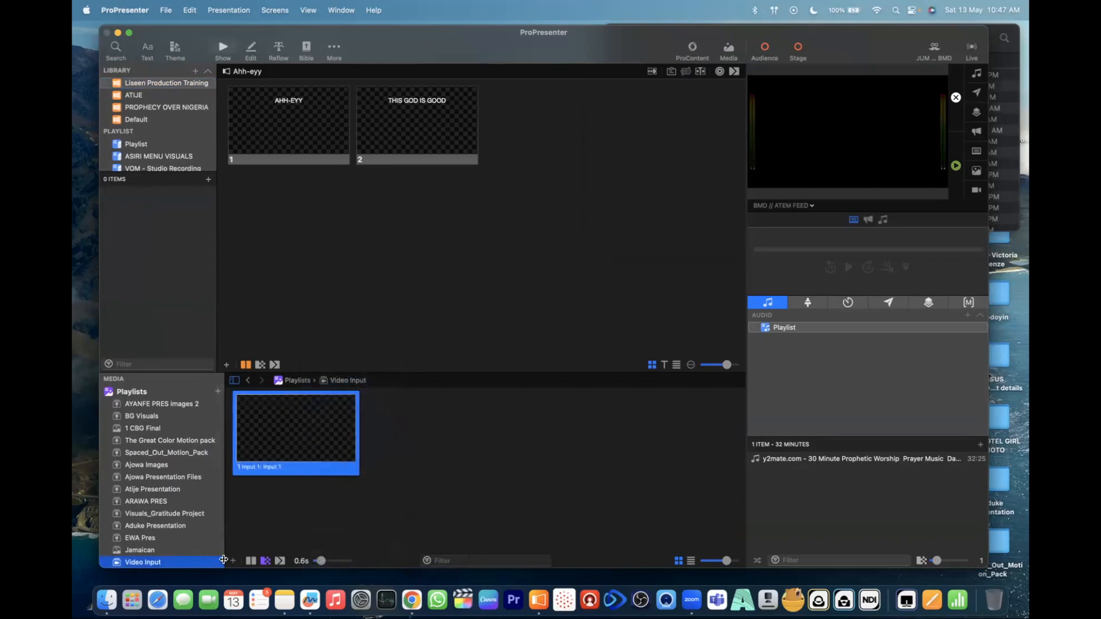
click(233, 560)
click(251, 560)
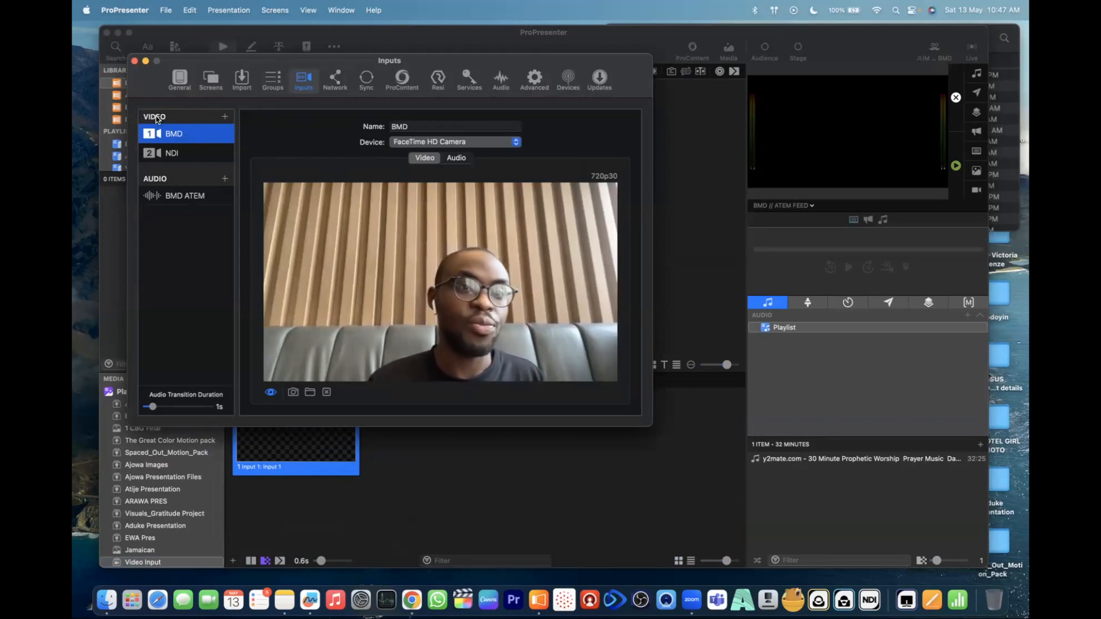
- Add a series of extra video inputs after NDI, up to number 19, without assigning a video source
click(225, 117)
click(225, 117)
click(226, 117)
click(225, 117)
click(226, 117)
click(226, 117)
click(225, 117)
click(226, 117)
click(226, 117)
click(225, 117)
click(225, 117)
click(226, 117)
click(225, 117)
click(225, 117)
scroll(195, 265, down, 3)
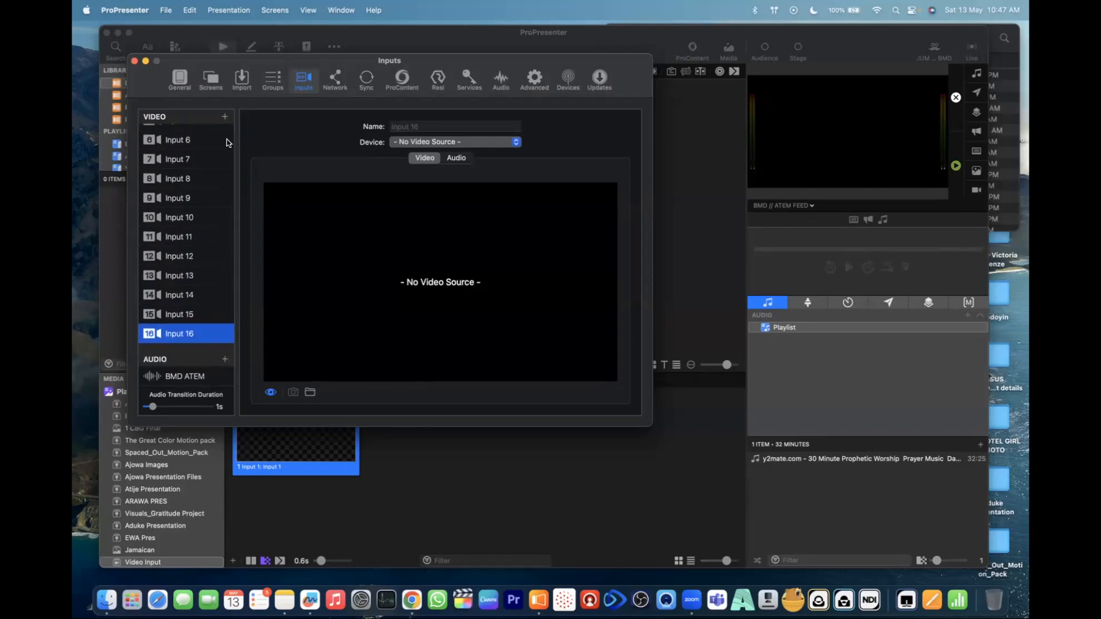
click(225, 117)
click(226, 117)
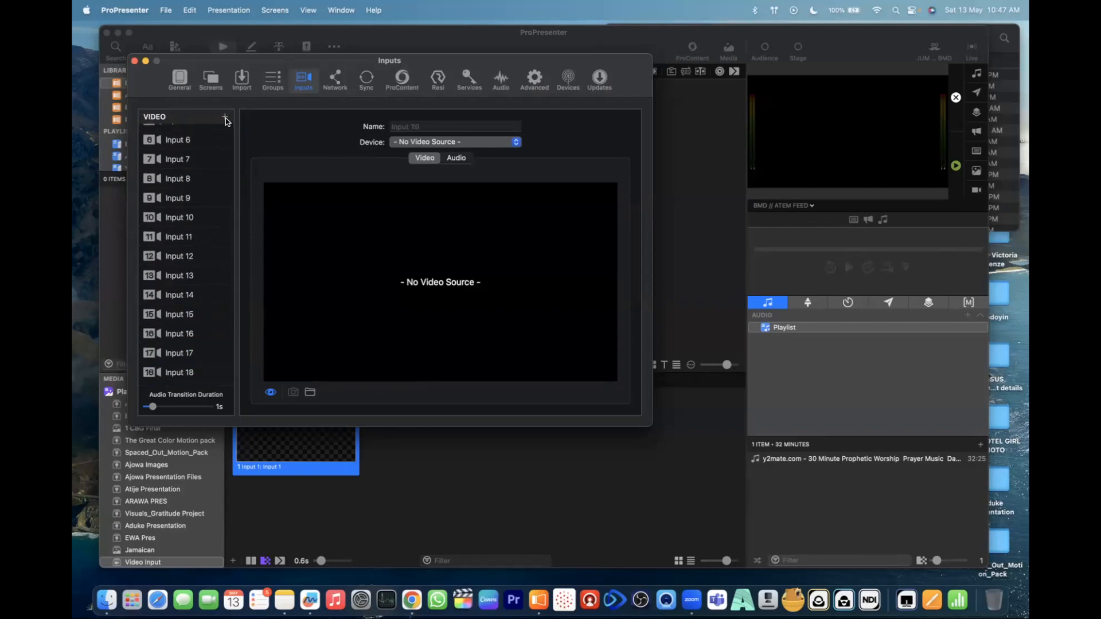
- Delete the extra video inputs so that only BMD and NDI are kept as video inputs
key(Delete)
key(Delete)
key(Delete)
key(Delete)
key(Delete)
key(Delete)
key(Delete)
key(Delete)
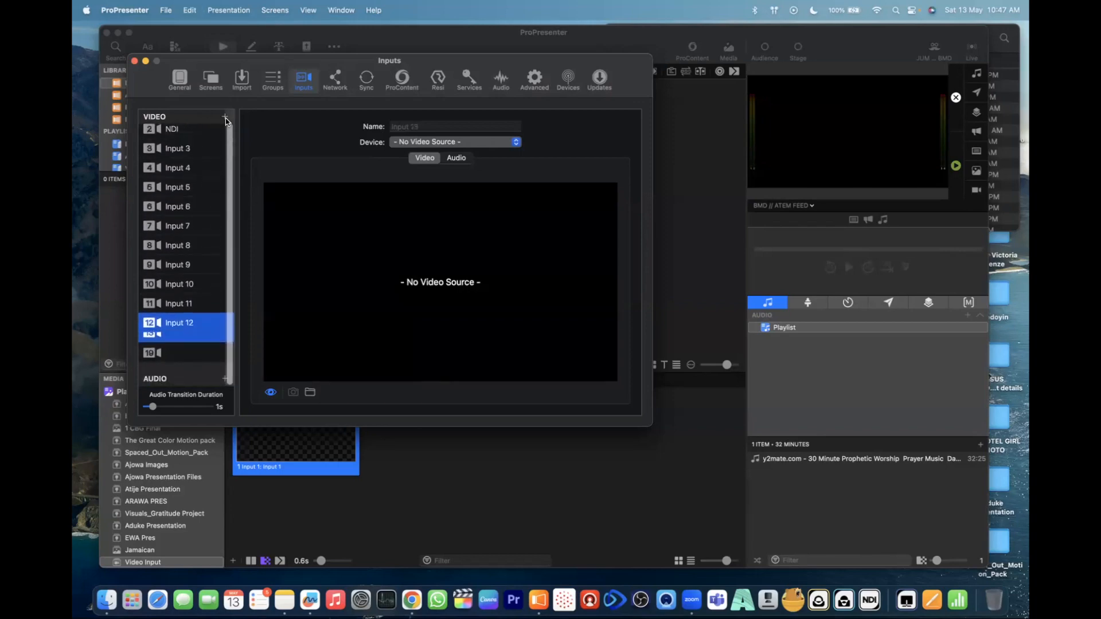
key(Delete)
key(Delete)
key(Delete)
key(Delete)
key(Delete)
key(Delete)
key(Delete)
key(Delete)
key(Delete)
key(Delete)
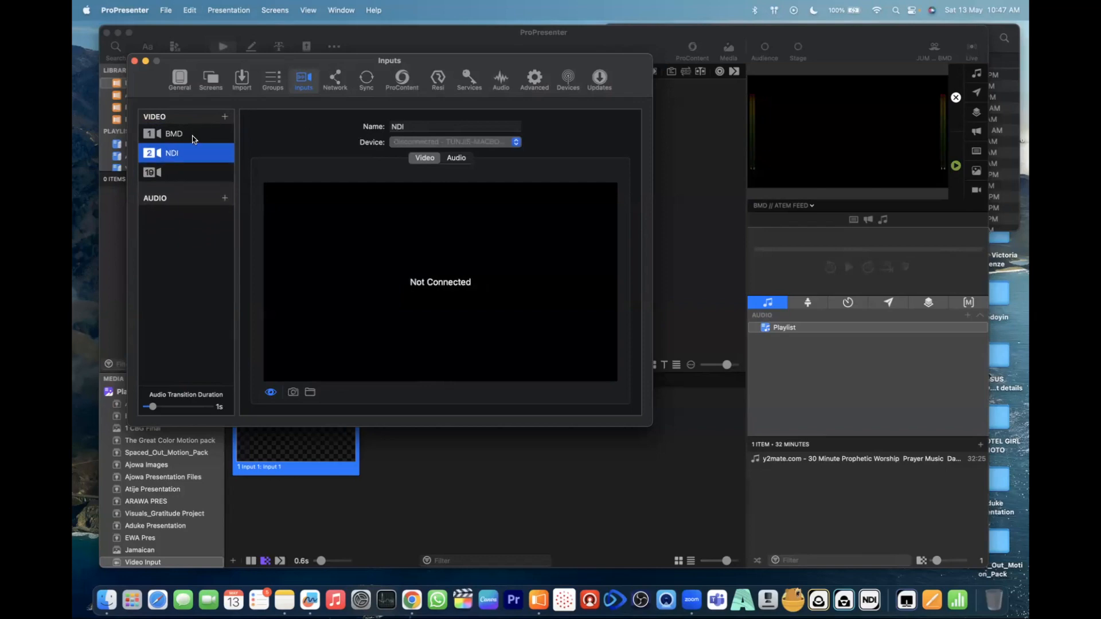
- Select the BMD video input and check the devices and FaceTime HD Camera resolutions available for it
click(194, 139)
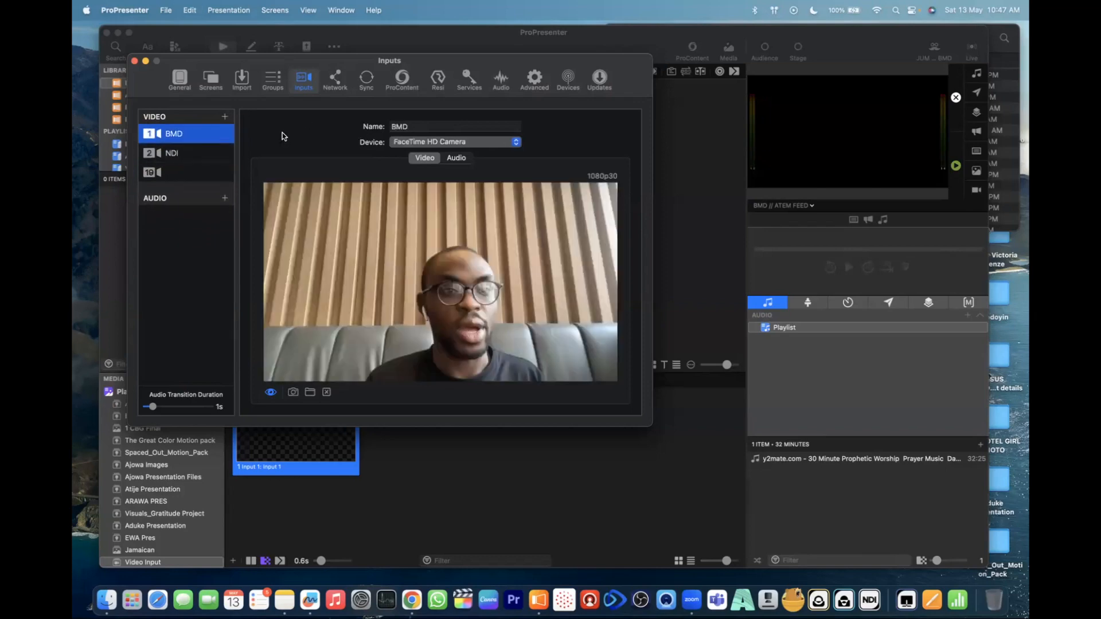
click(480, 144)
mouse_move(507, 143)
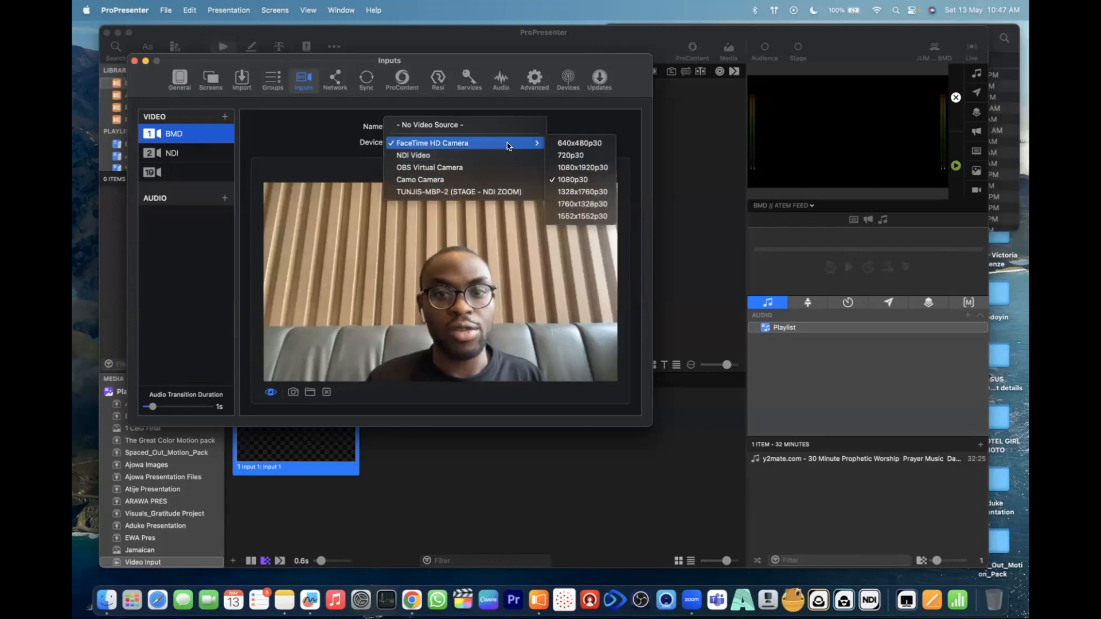
click(298, 144)
click(471, 144)
mouse_move(471, 143)
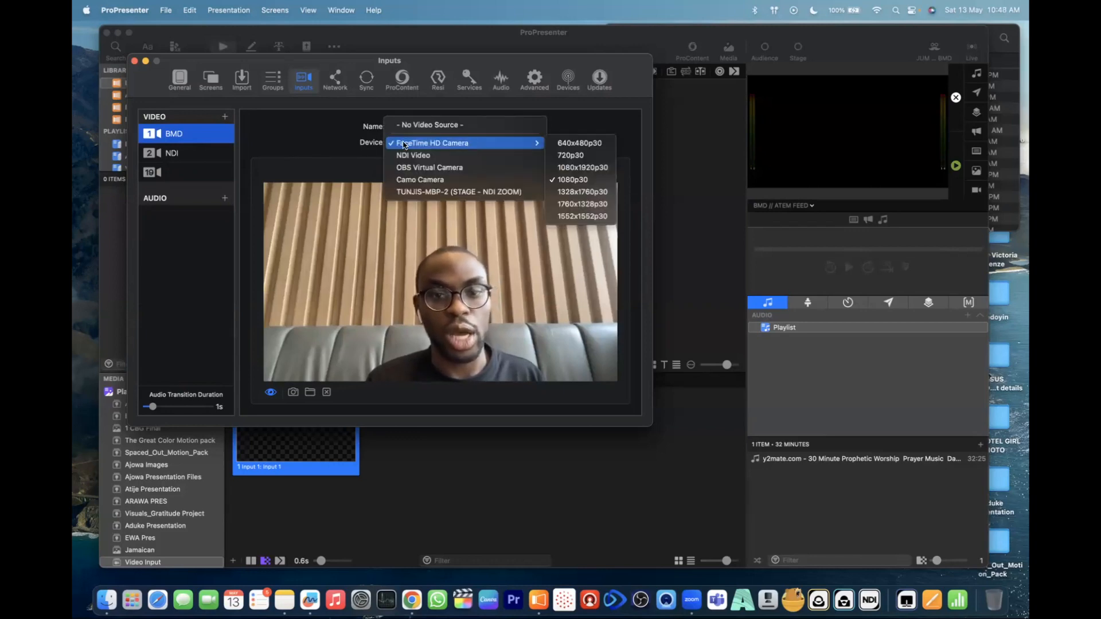
click(330, 136)
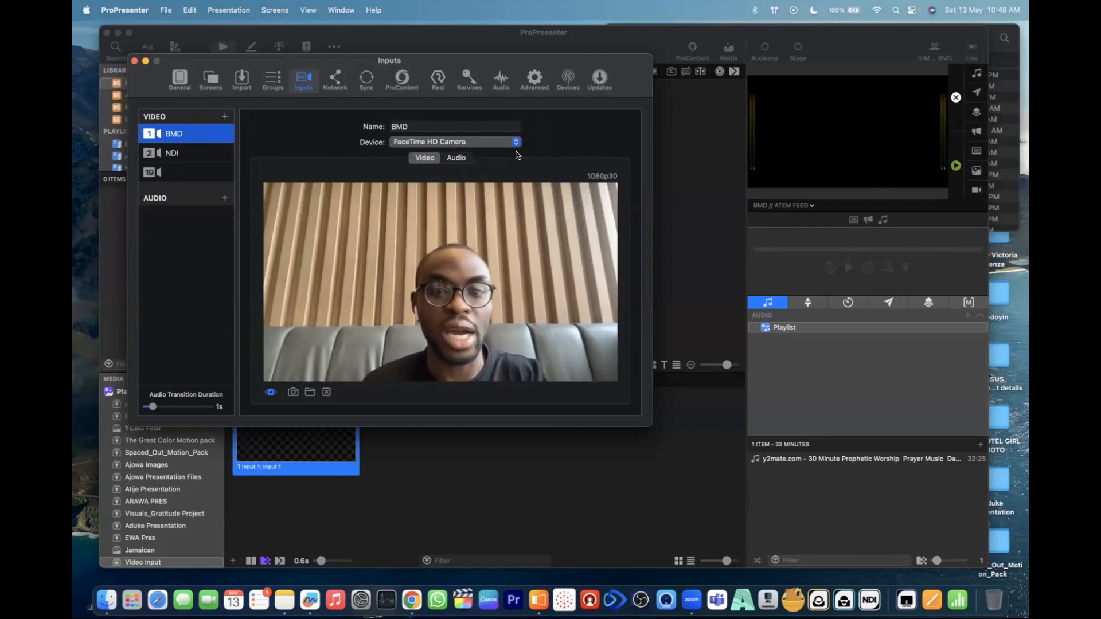
- Try to rename the BMD video input to the owner's first name followed by "'s Camera", bringing Zoom forward and reopening the video input configuration midway
click(416, 126)
key(super+a)
text(Tunji)
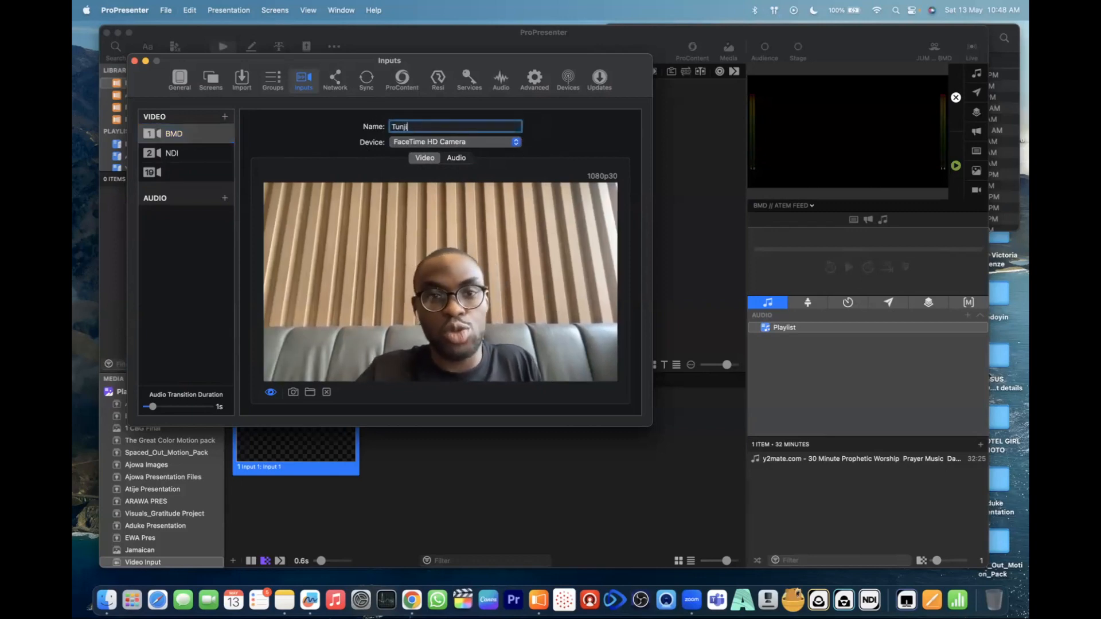
text('s CXam)
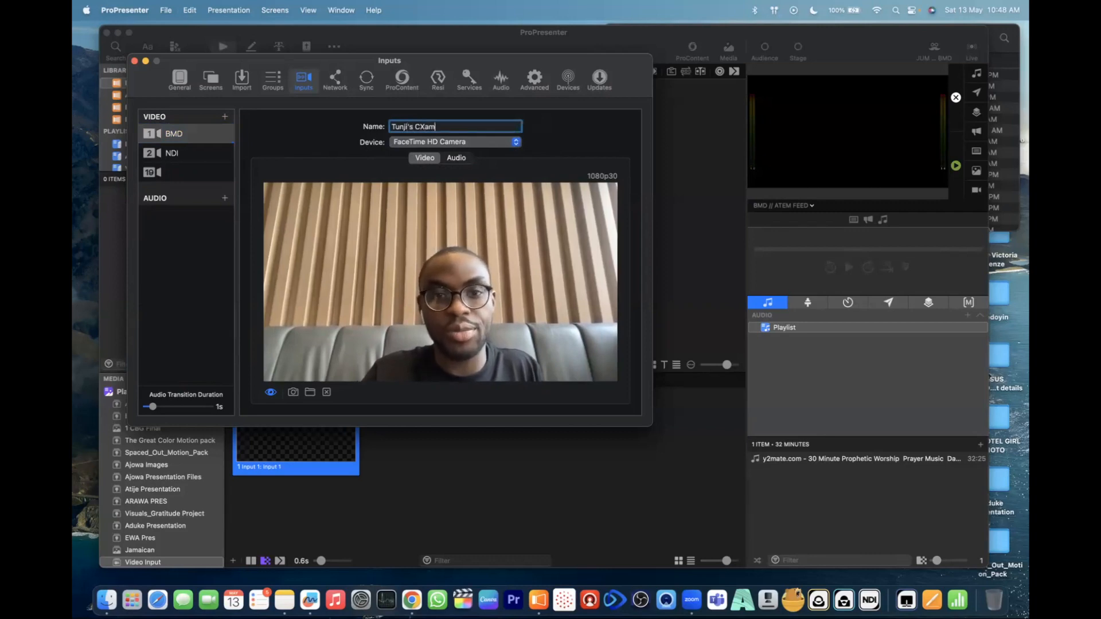
key(BackSpace)
key(BackSpace)
key(BackSpace)
text(ame)
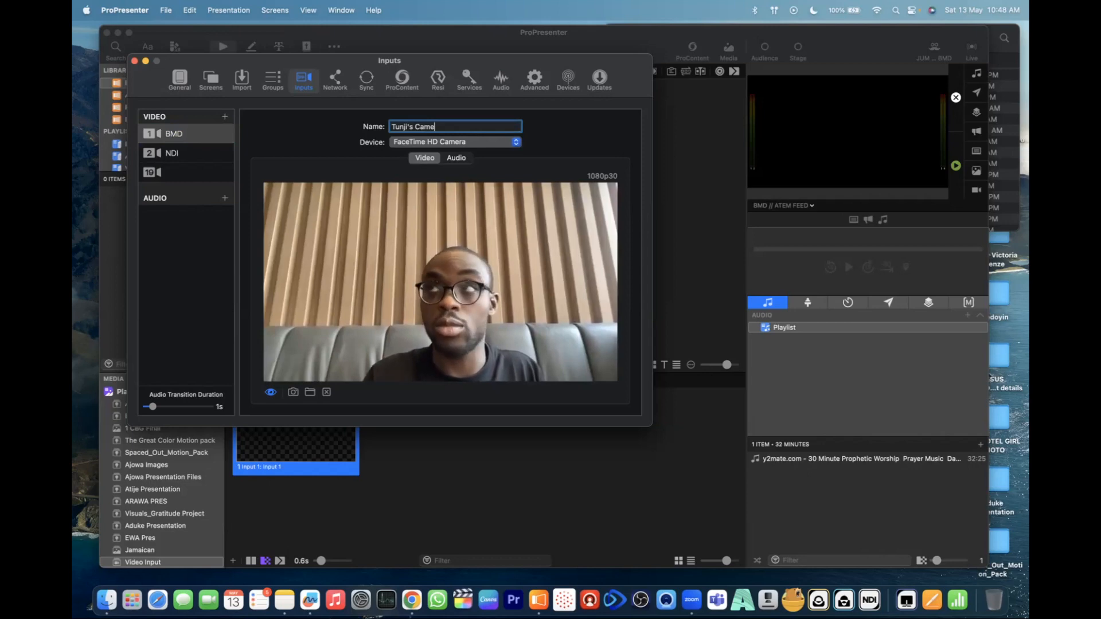
click(692, 600)
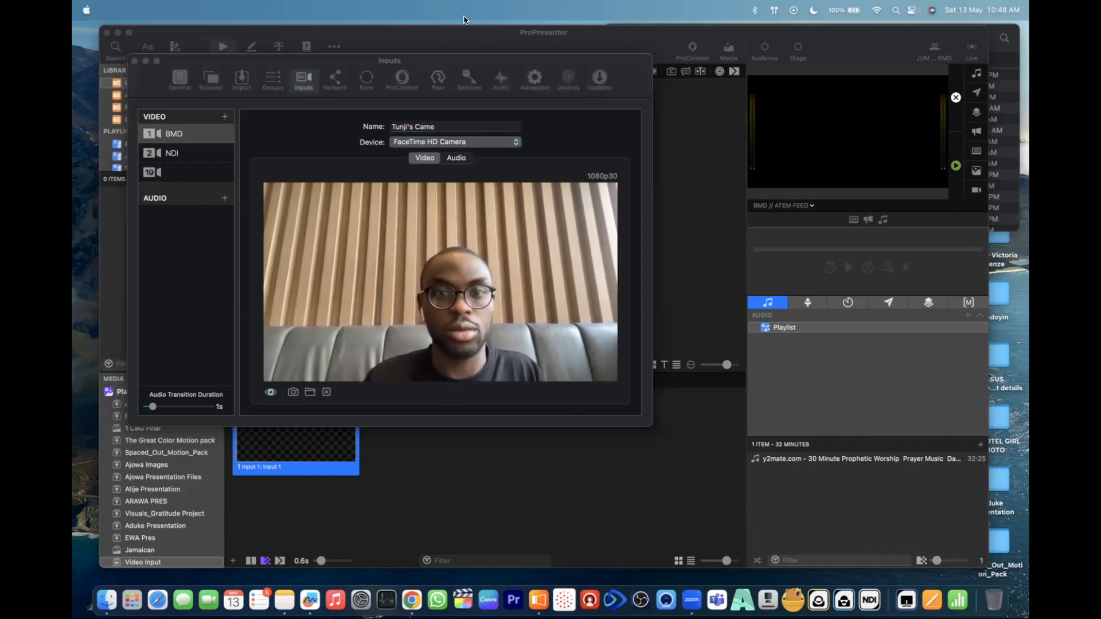
click(567, 465)
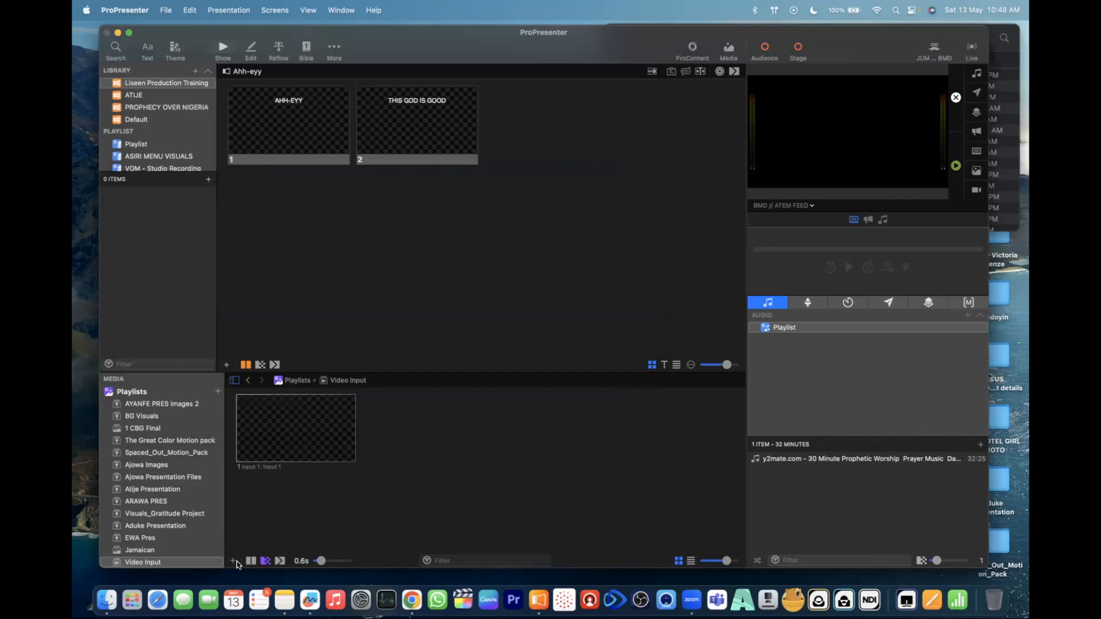
click(237, 562)
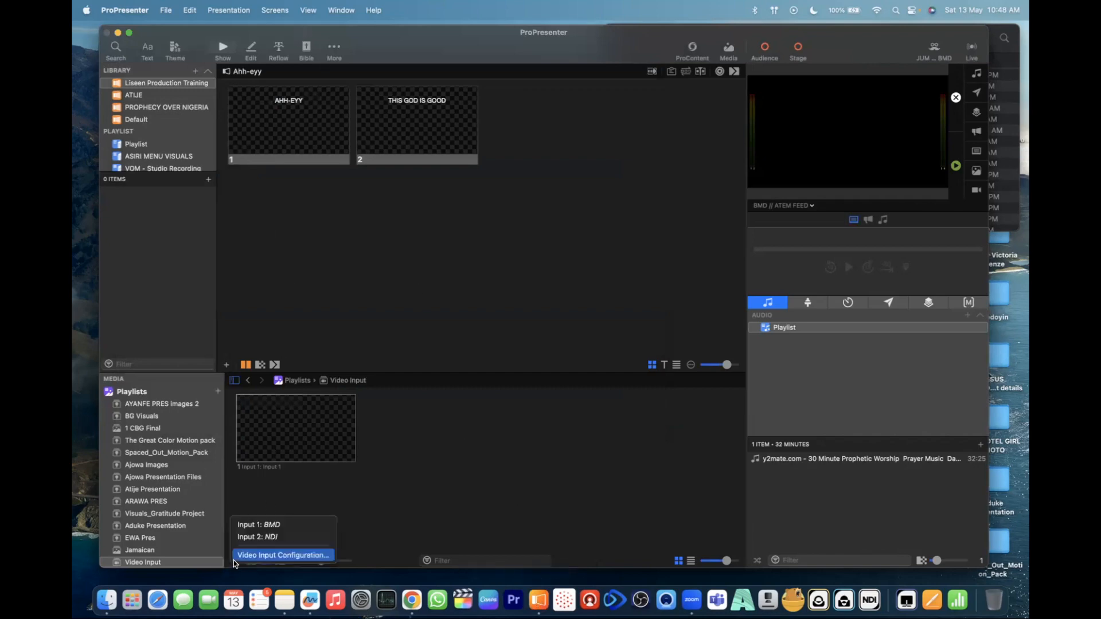
click(264, 555)
text(ra)
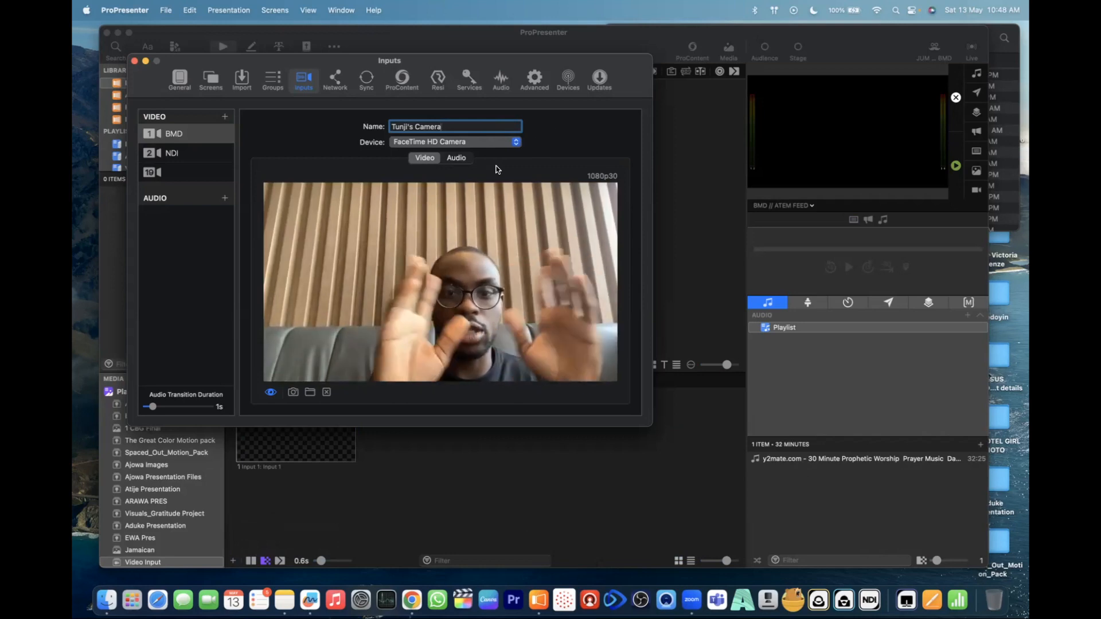
- Try the STAGE - NDI ZOOM source on the first video input and set its device back to FaceTime HD Camera at 720p30
click(494, 144)
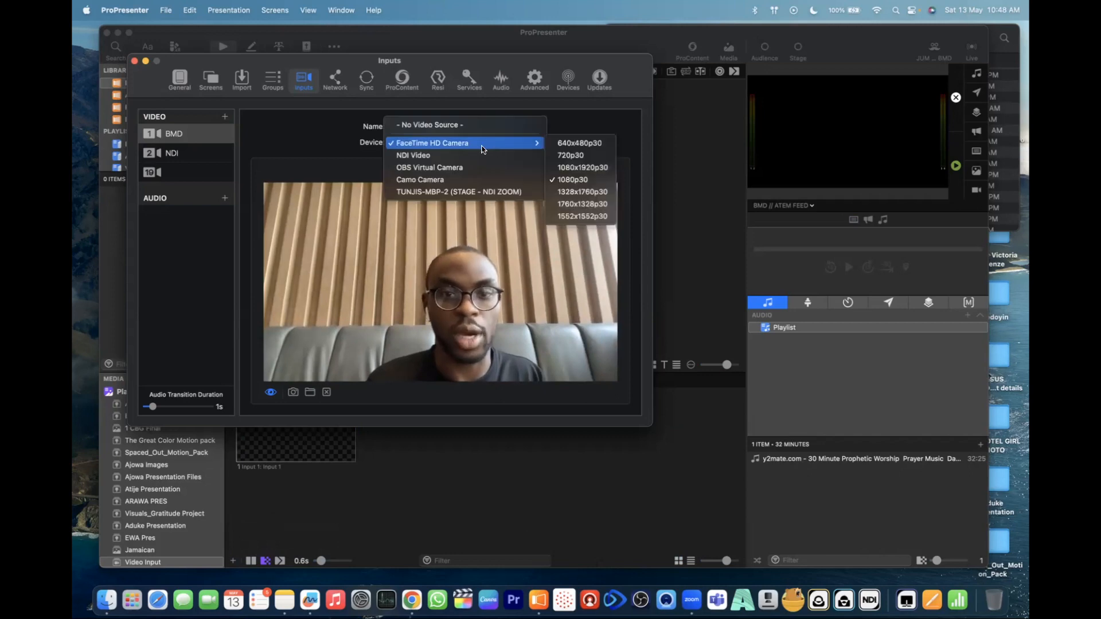
click(467, 192)
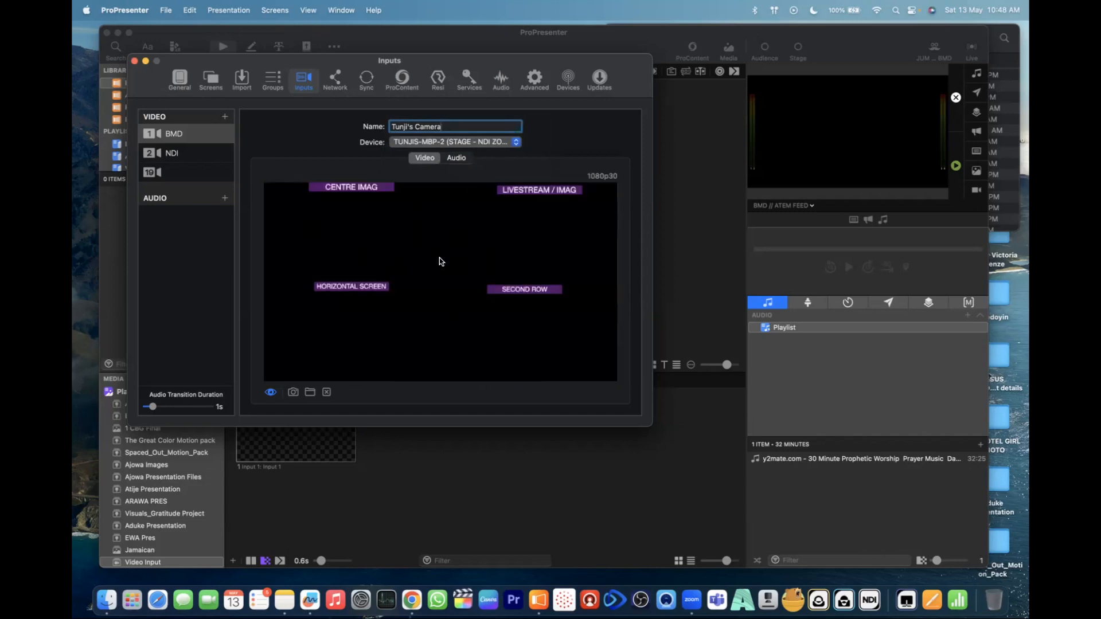
click(496, 141)
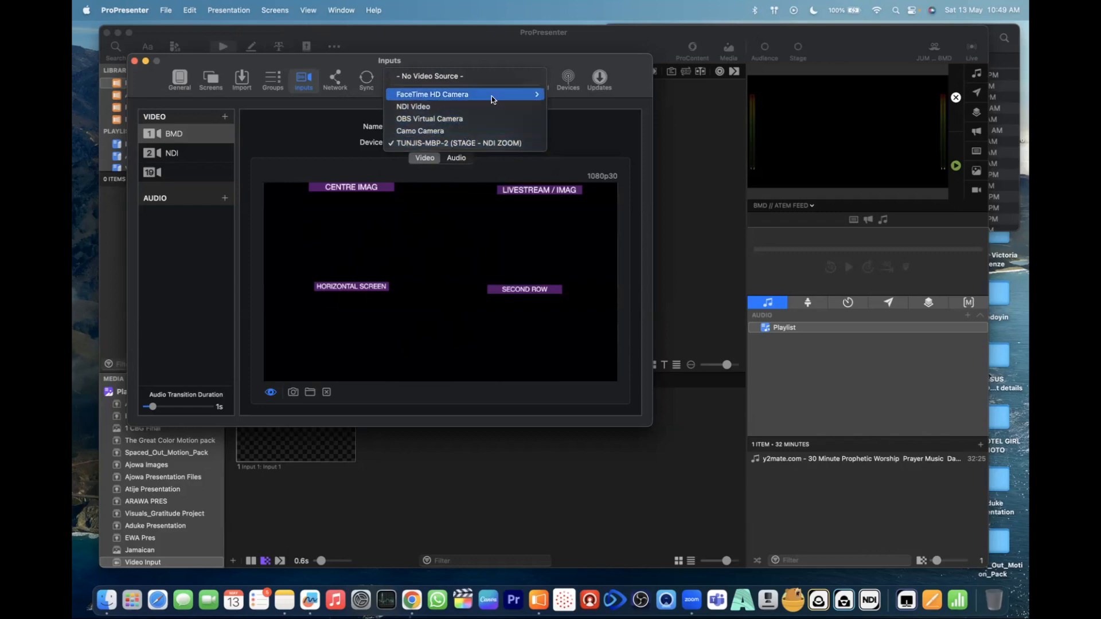
mouse_move(497, 96)
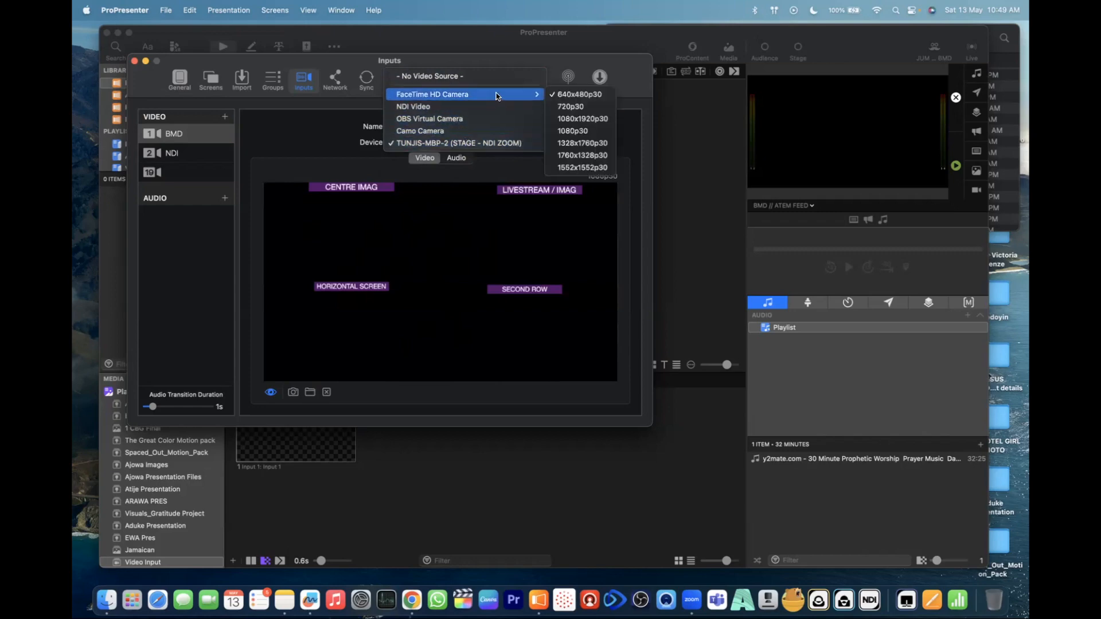
click(567, 107)
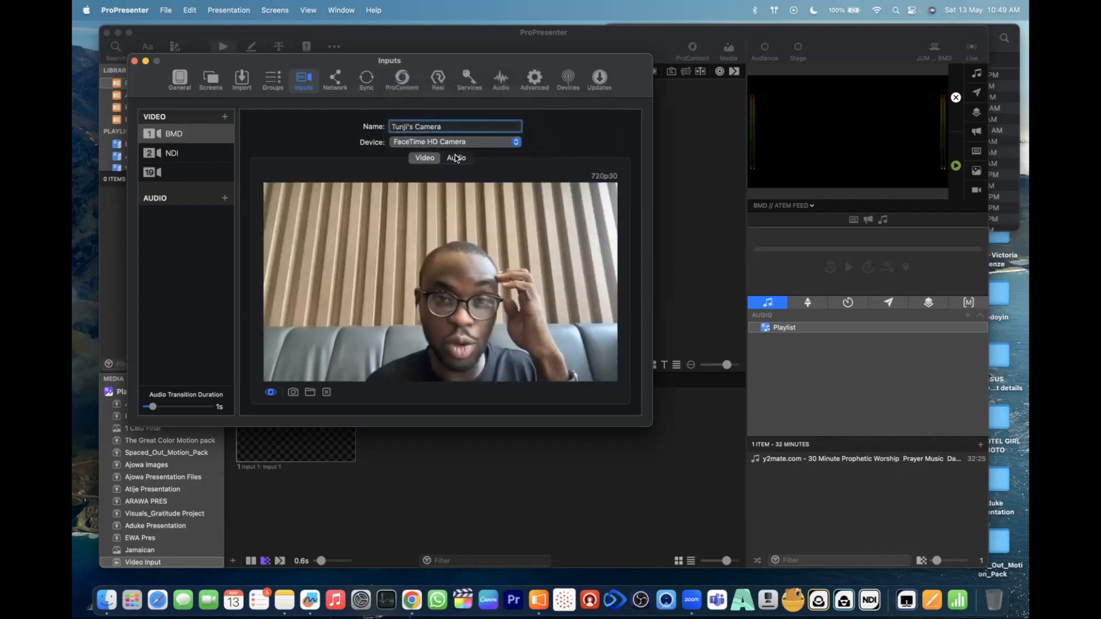
- Check the audio sources available for the first video input without choosing one
click(456, 159)
click(380, 185)
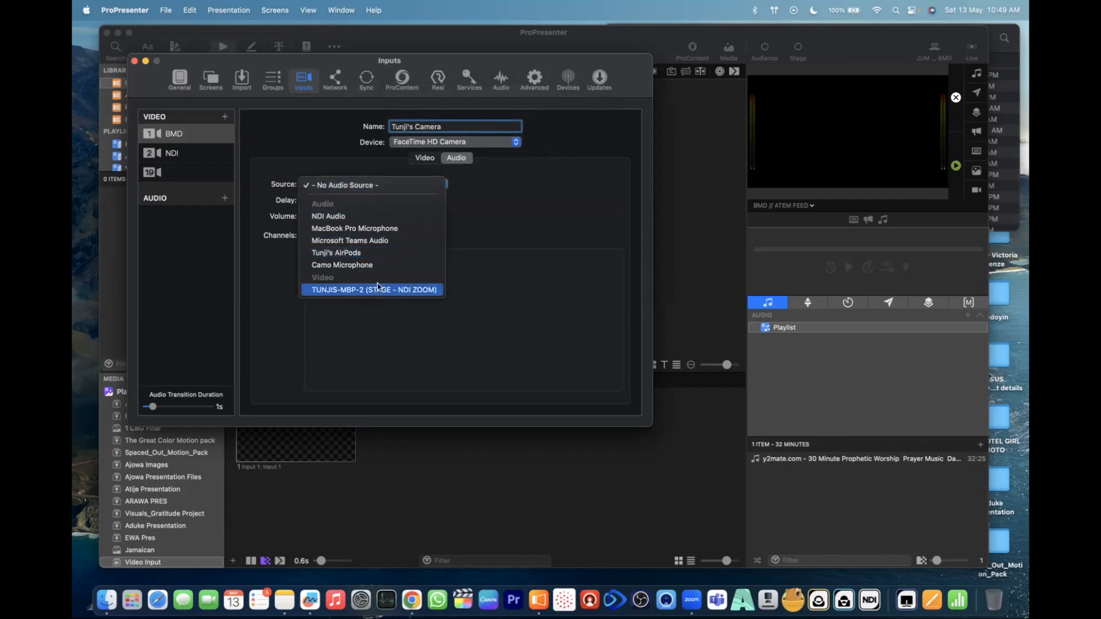
click(530, 173)
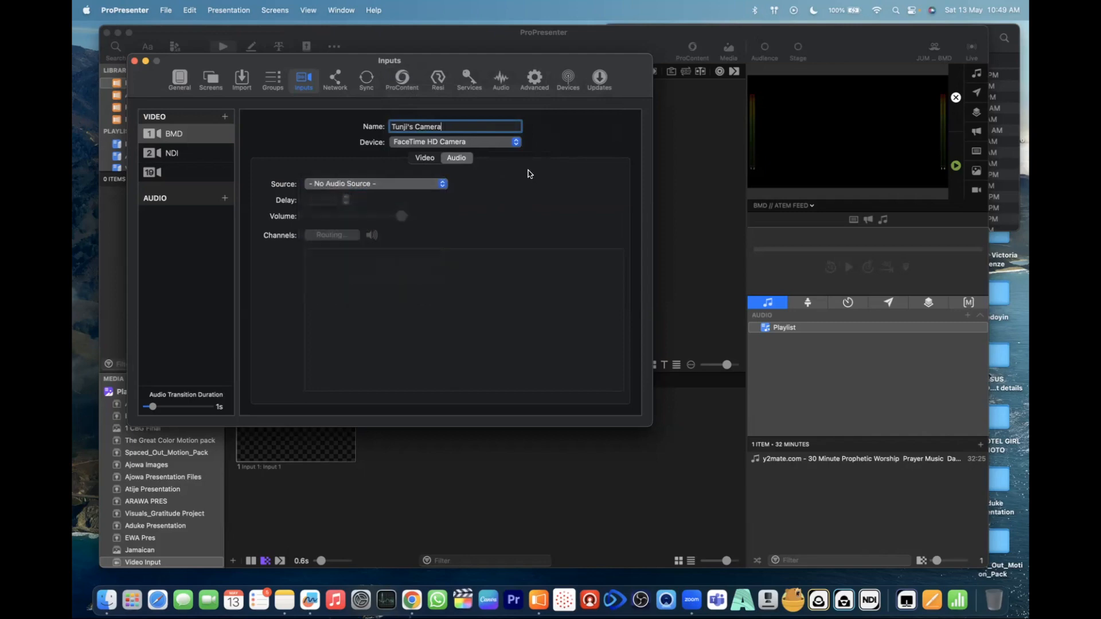
- Add an audio input and name it with the owner's first name followed by "Audio"
click(225, 198)
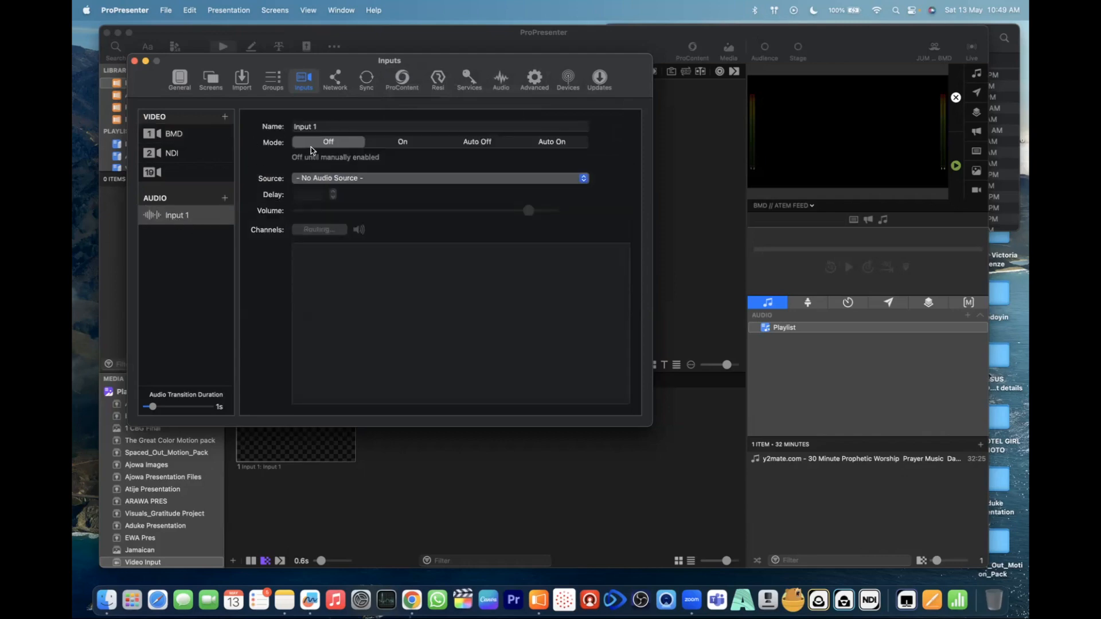
click(332, 124)
key(super+a)
text(t)
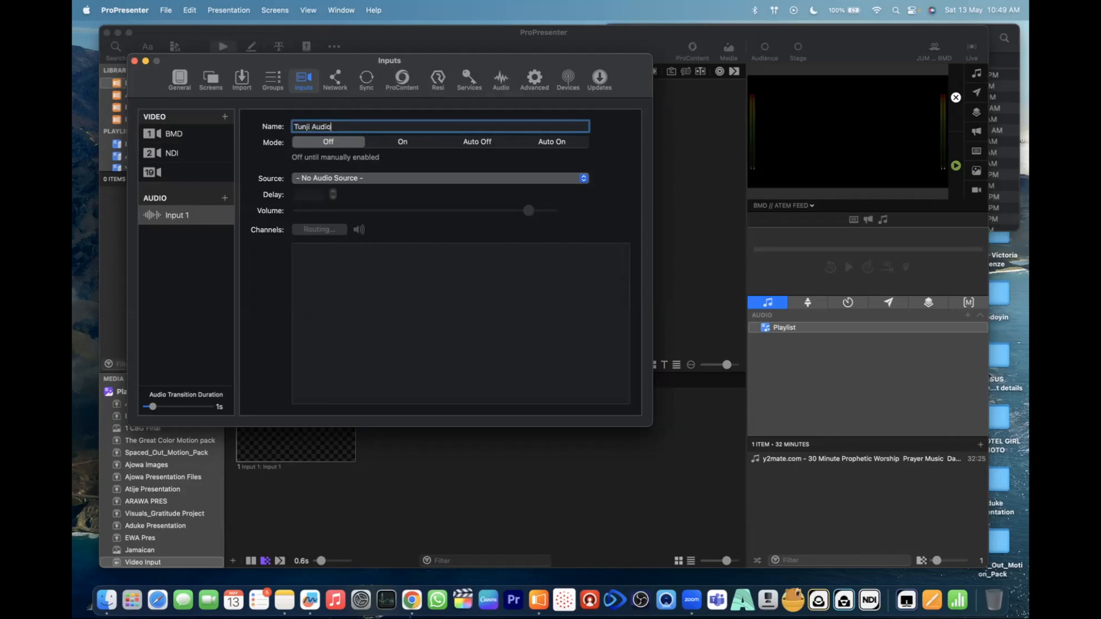
- Compare the Off, On, Auto Off and Auto On modes of the new audio input and set it to On
click(401, 143)
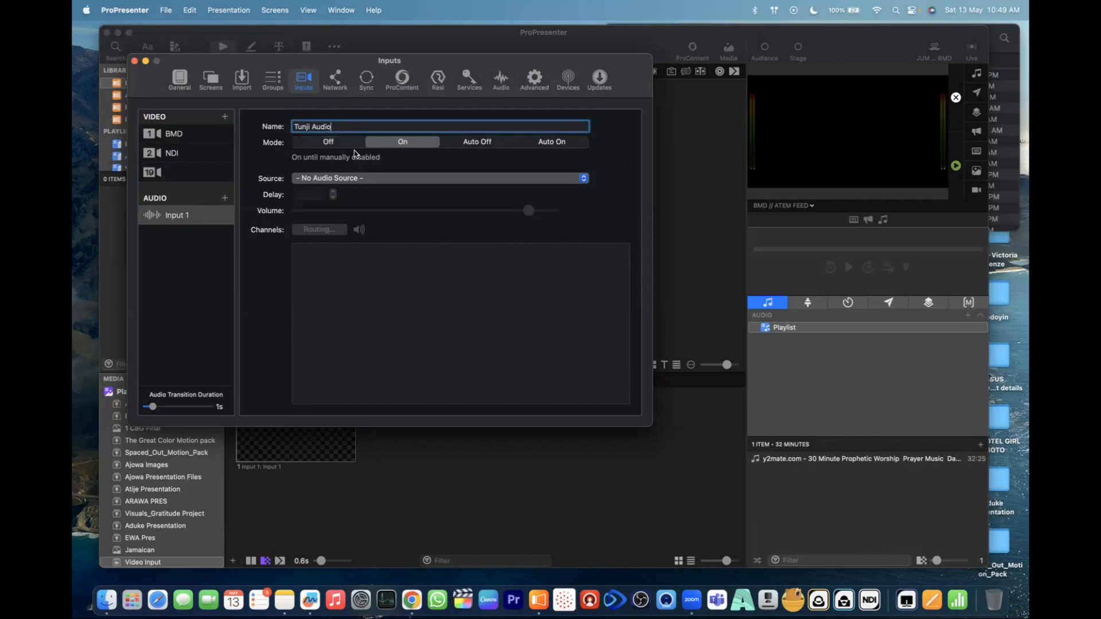
click(342, 144)
click(413, 143)
click(480, 144)
click(556, 146)
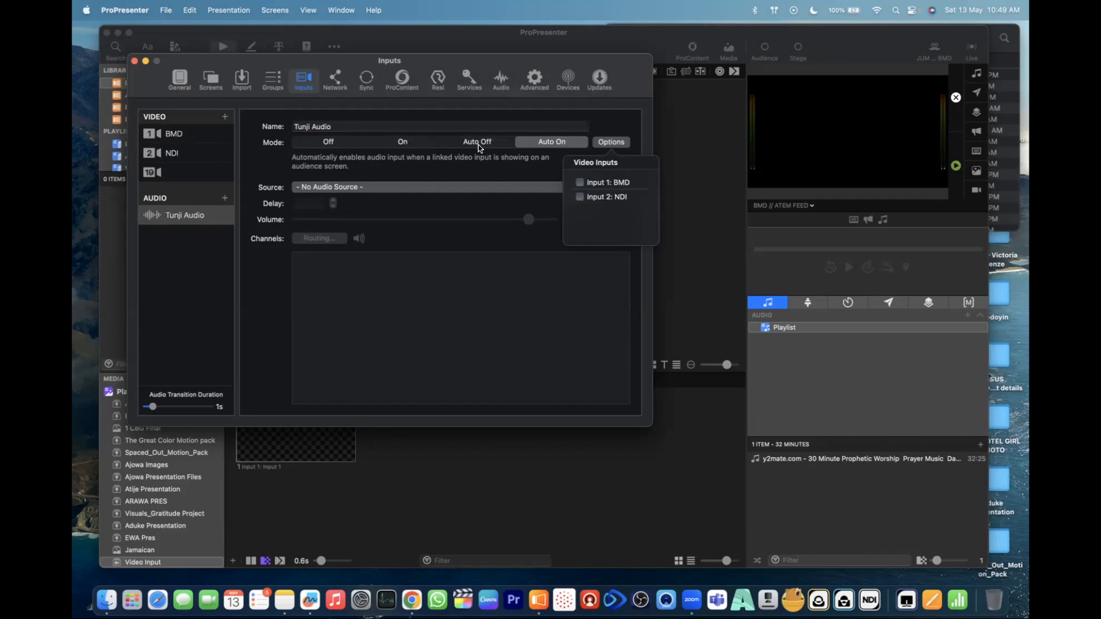
click(447, 143)
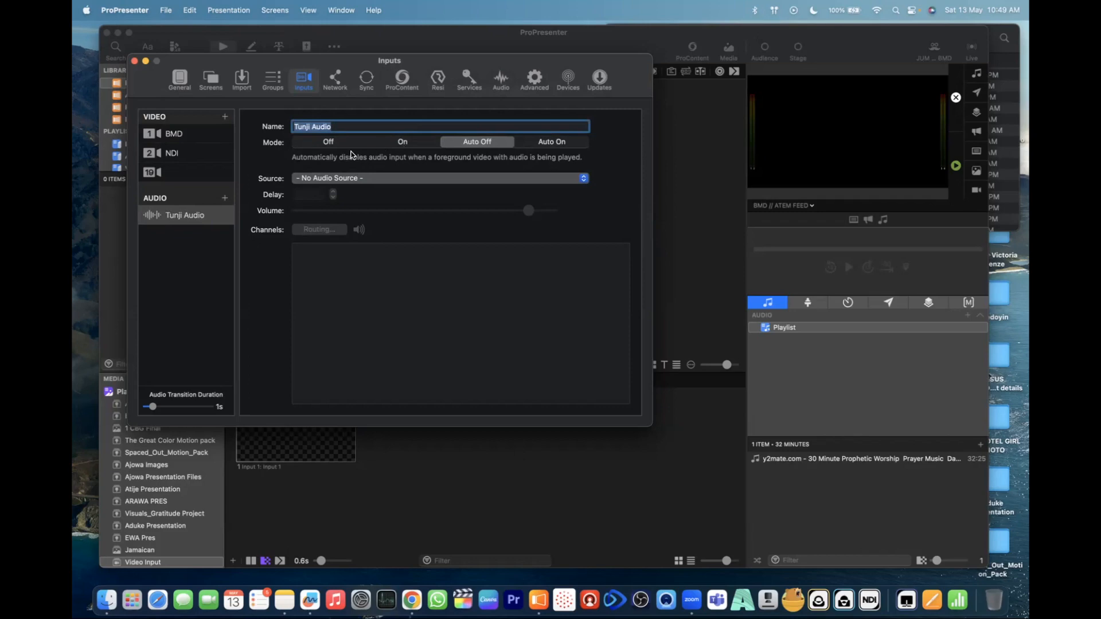
click(403, 143)
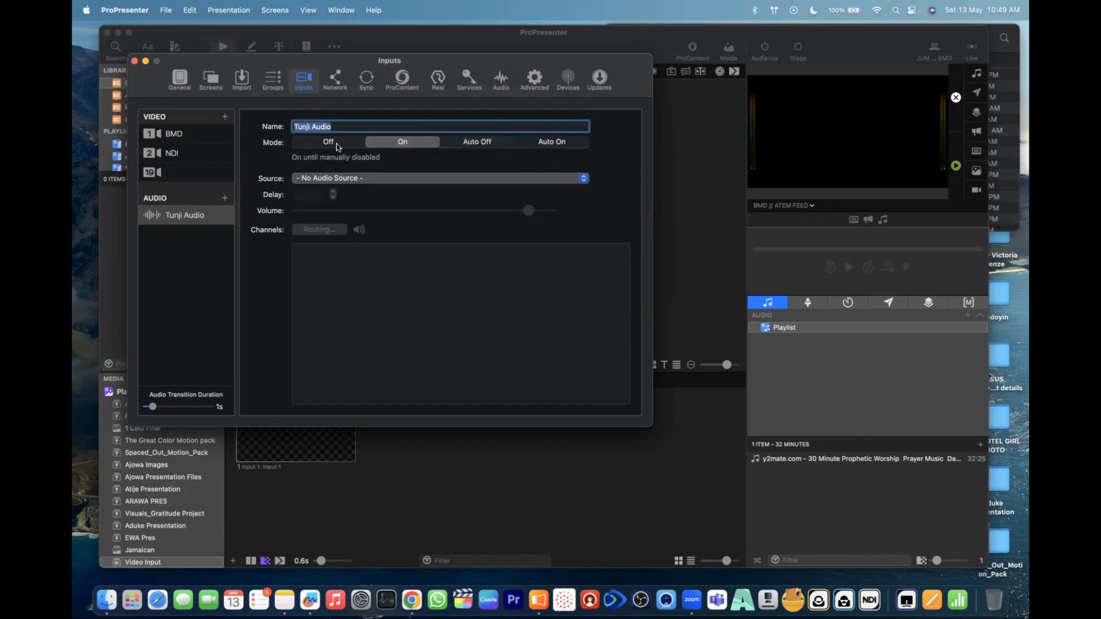
- Review the sources available for the new audio input without choosing one and close the Inputs settings
click(347, 179)
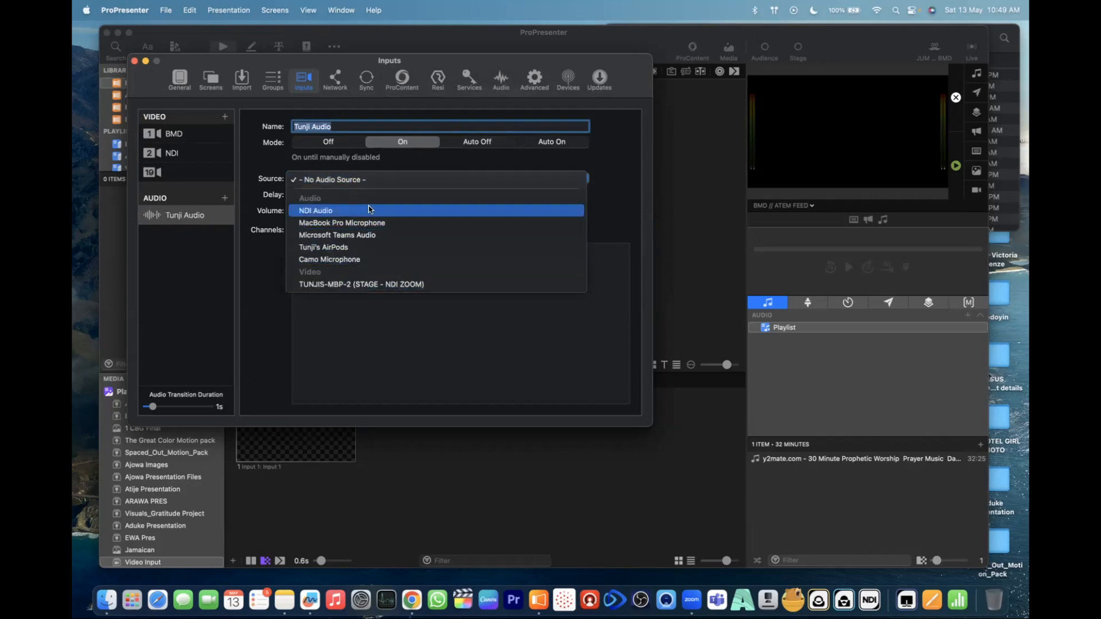
click(608, 166)
click(388, 178)
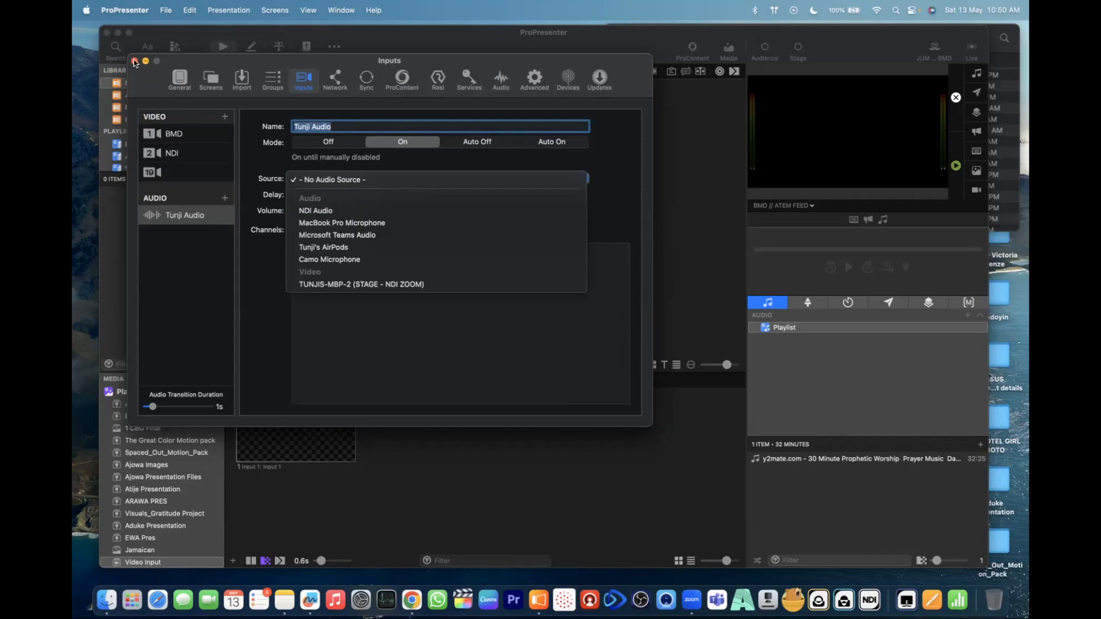
click(183, 82)
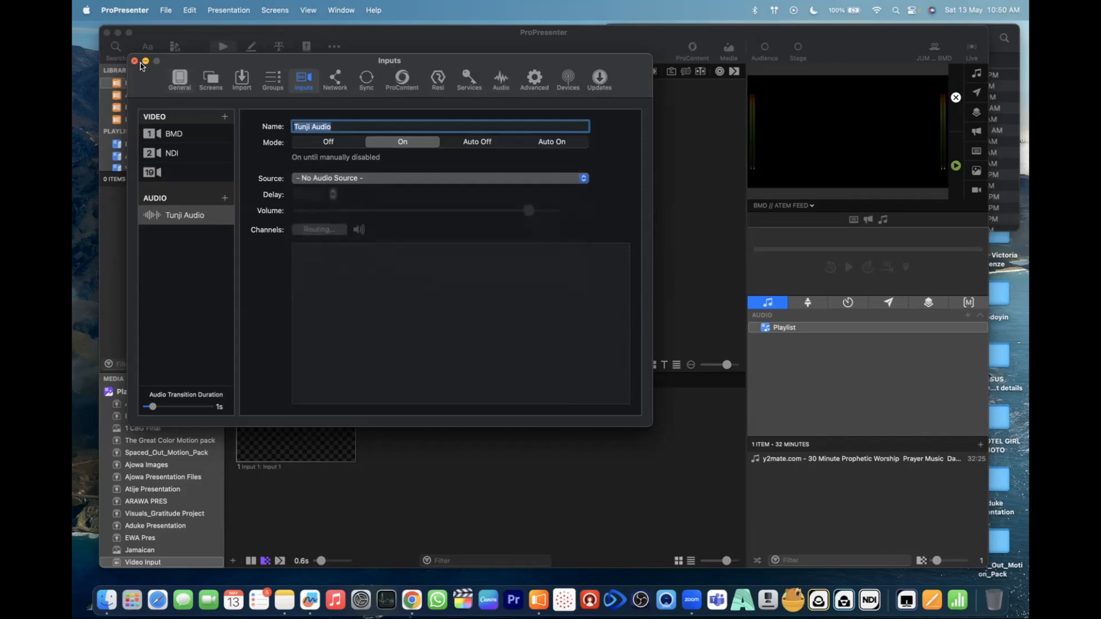
click(134, 61)
- View the ProPresenter version information and close it
click(166, 10)
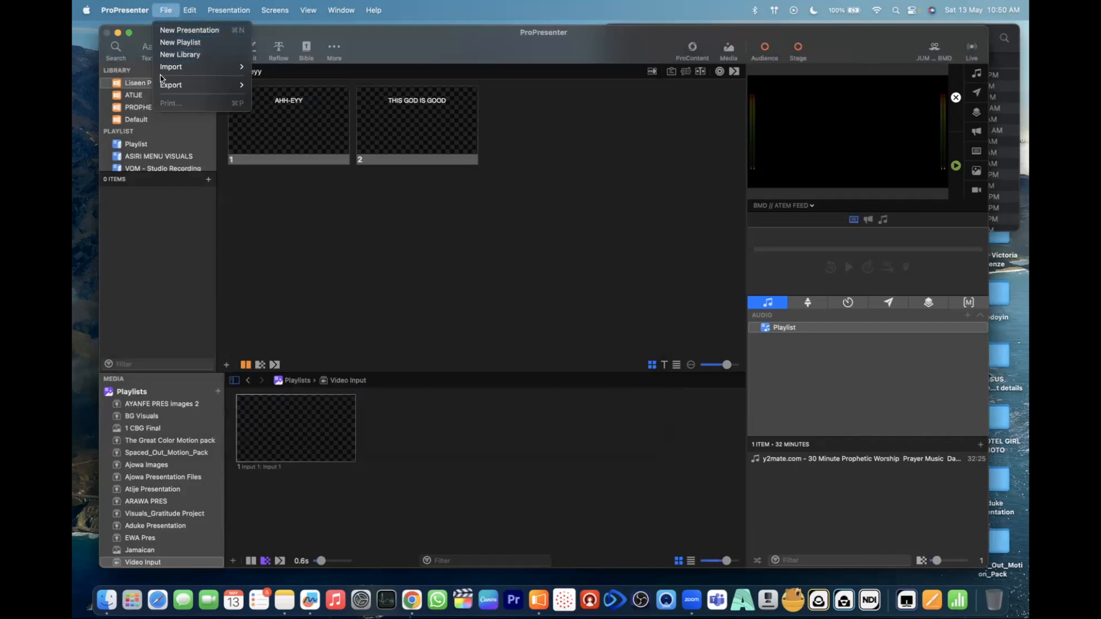
mouse_move(136, 8)
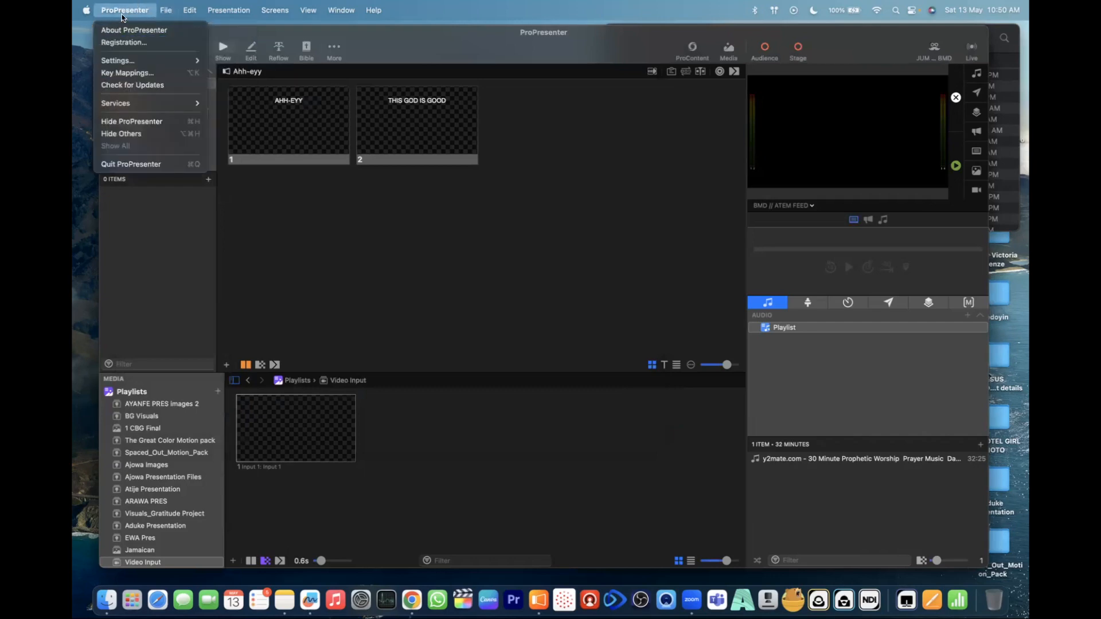
click(122, 32)
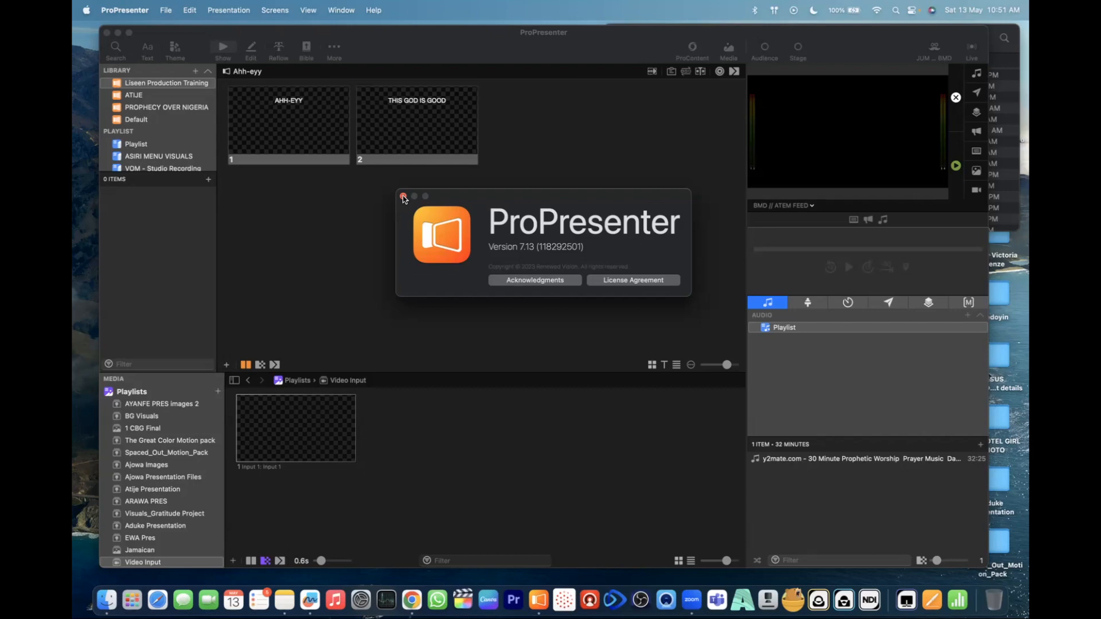
click(403, 197)
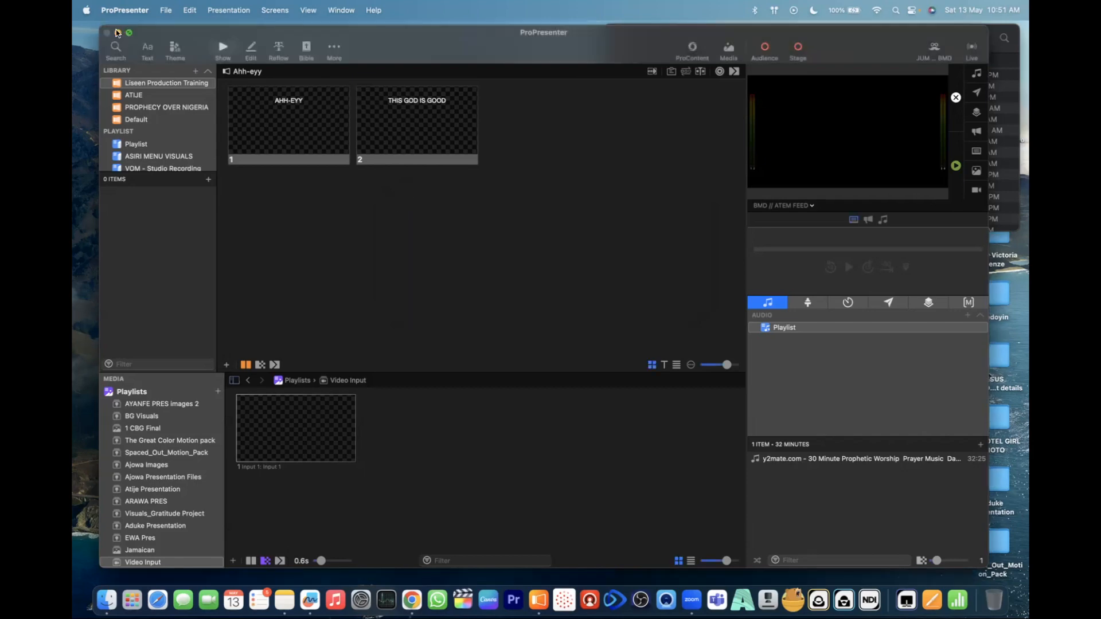
- Look over the available settings categories and open the General settings
click(132, 10)
mouse_move(85, 10)
mouse_move(144, 8)
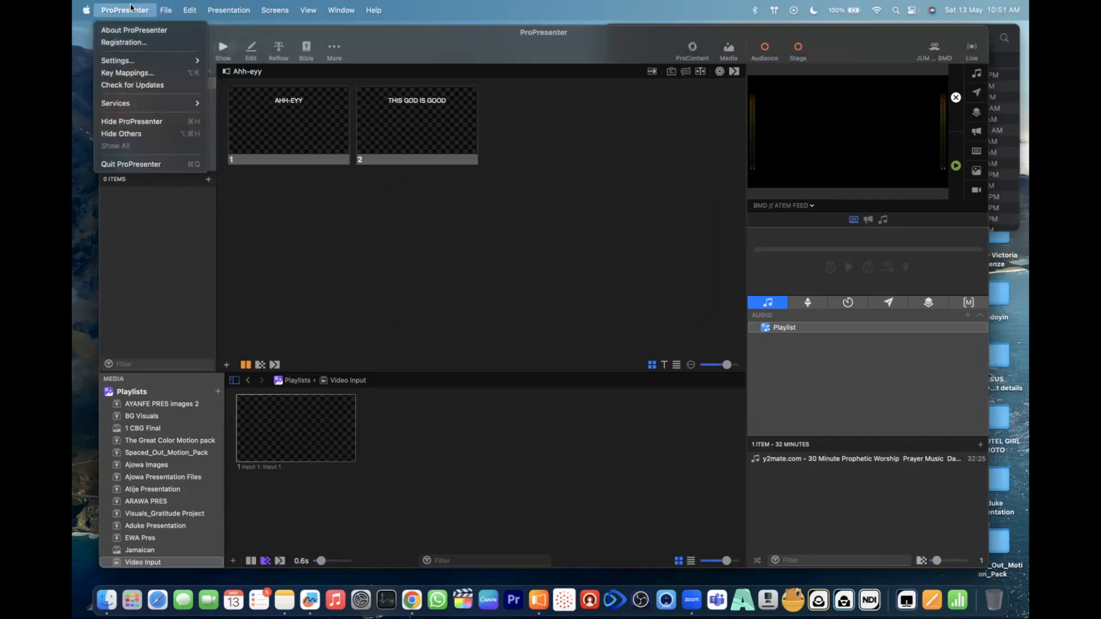
mouse_move(140, 61)
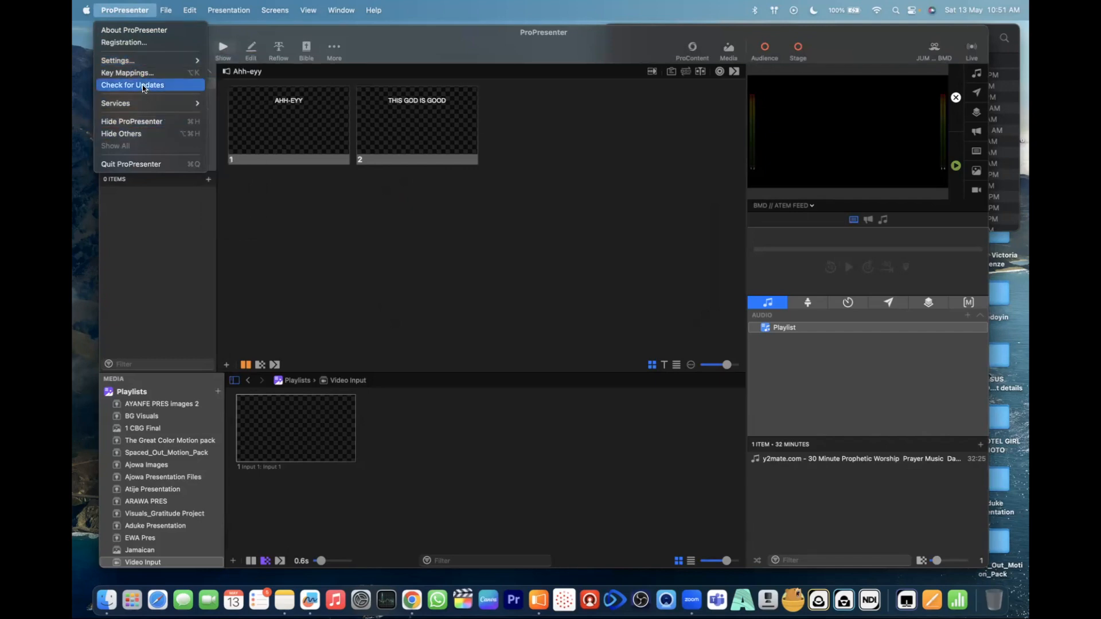
mouse_move(177, 15)
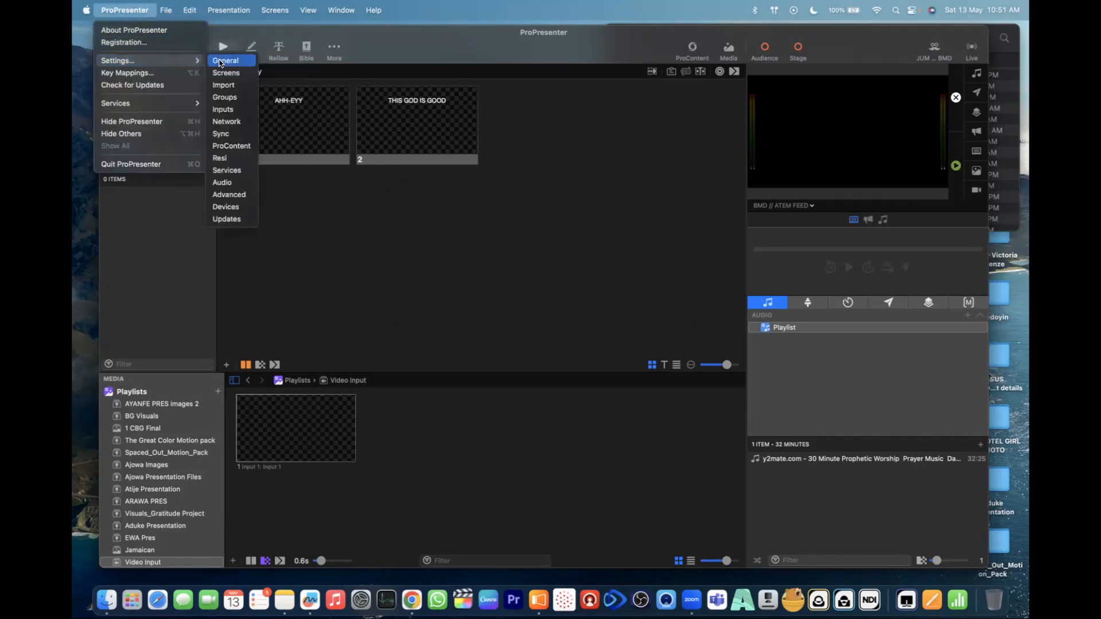
click(221, 62)
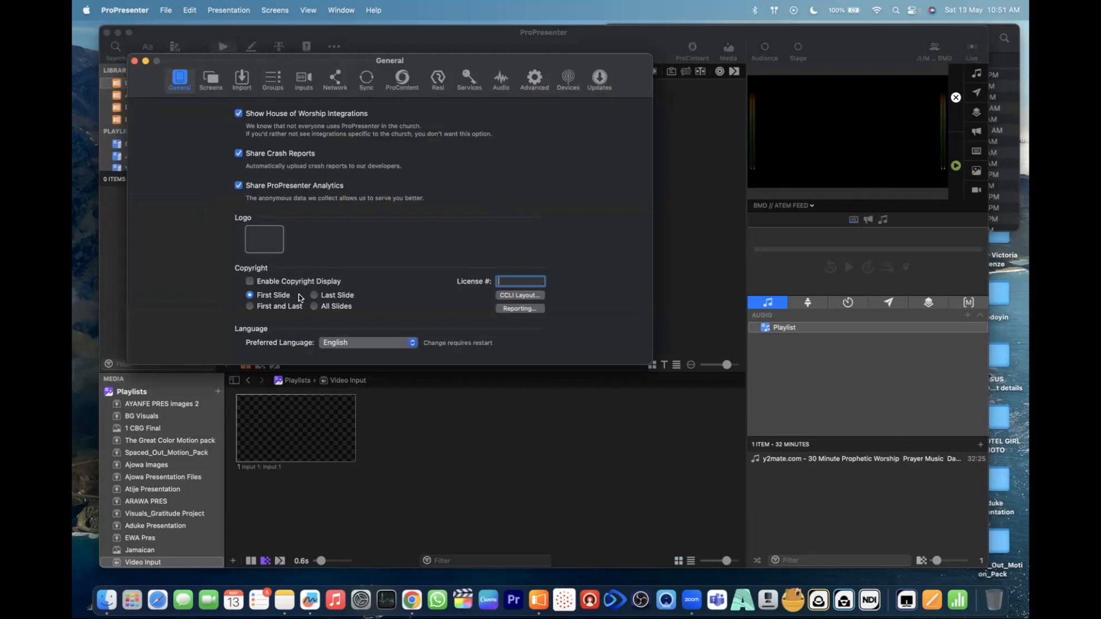
- Move the General settings window aside and look through the Bible, Reflow, Edit and Show views and the list of additional editors
drag(424, 61, 516, 160)
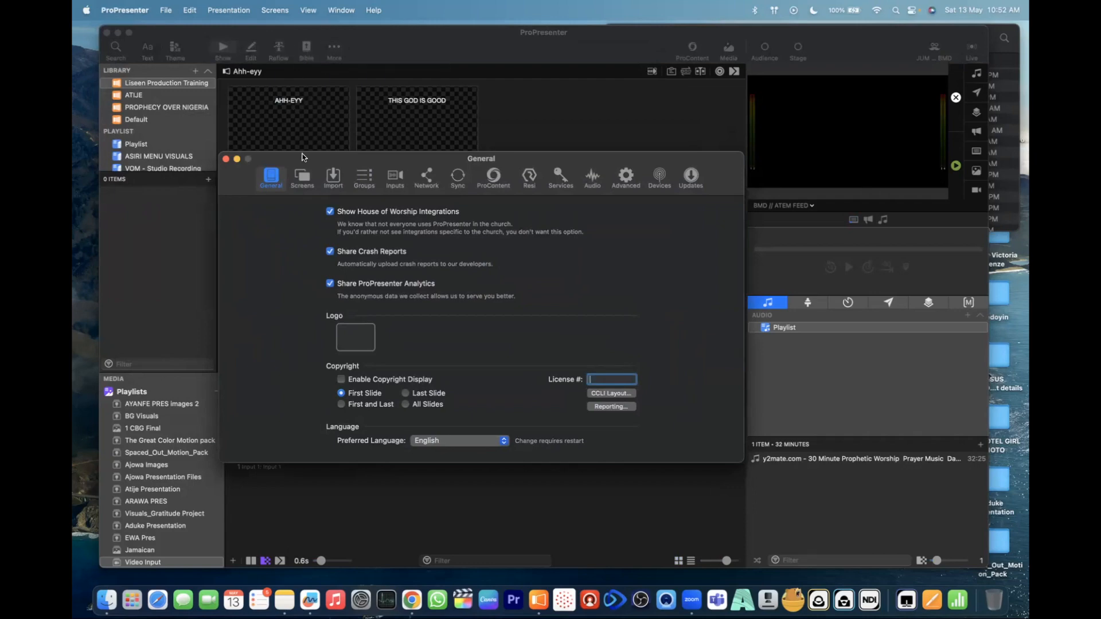
drag(335, 159, 190, 184)
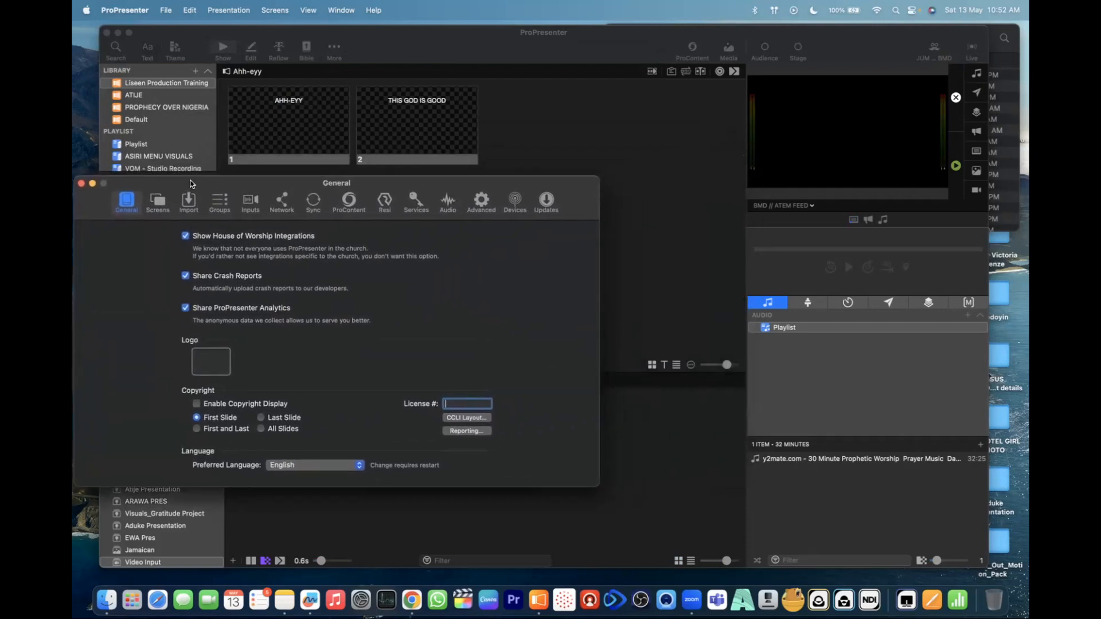
click(395, 45)
click(307, 48)
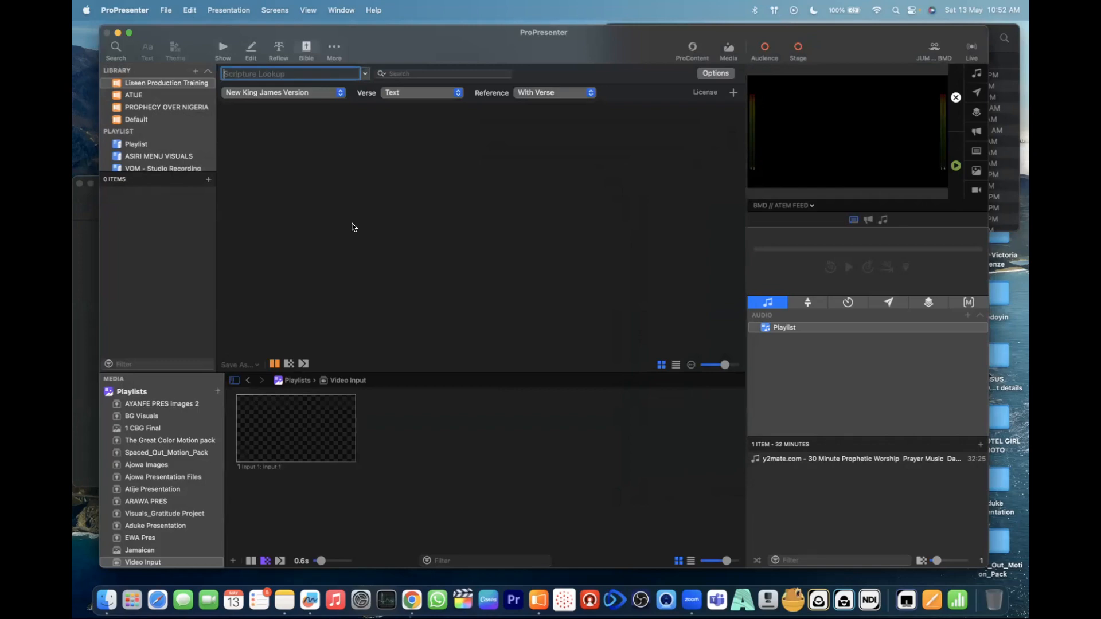
click(278, 48)
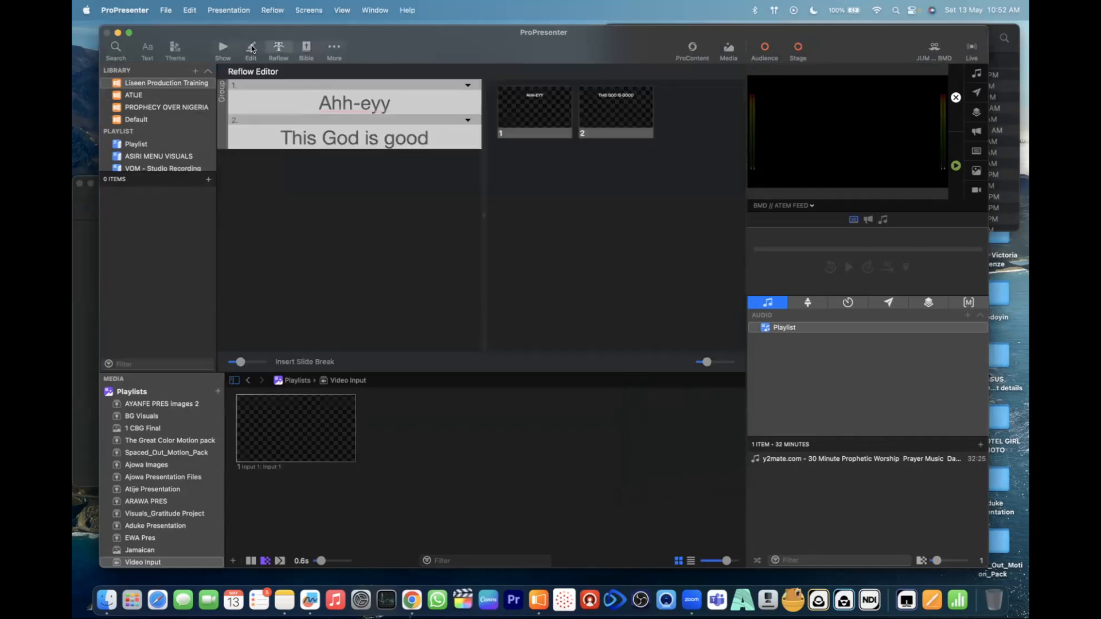
click(251, 48)
click(223, 49)
click(326, 46)
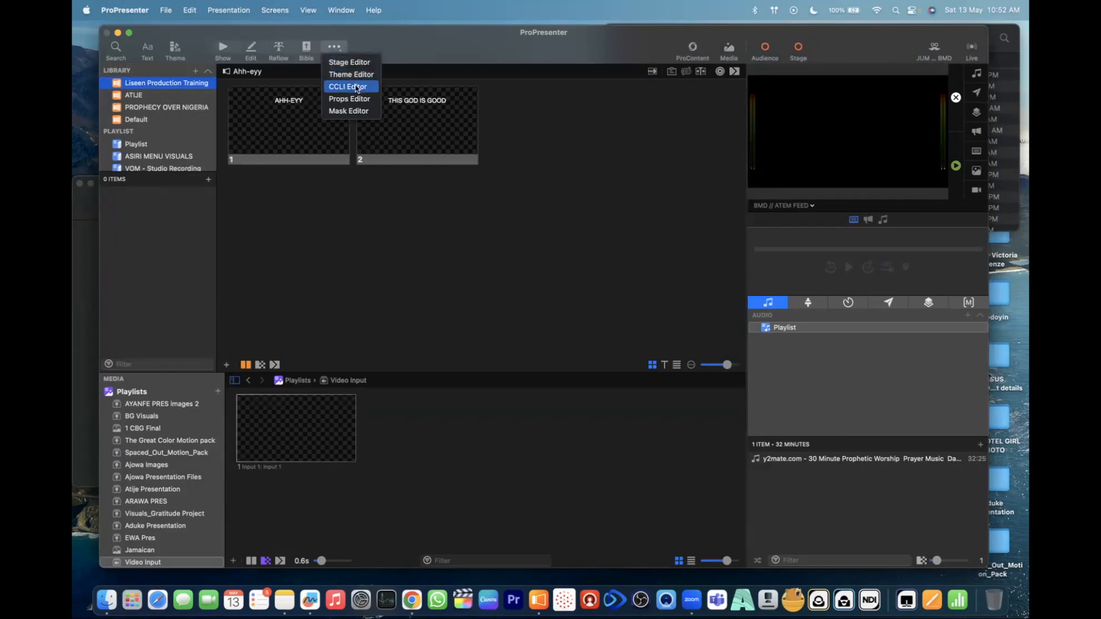
- Return to the General settings, turn off Show House of Worship Integrations and review the available preferred languages without choosing one
click(83, 210)
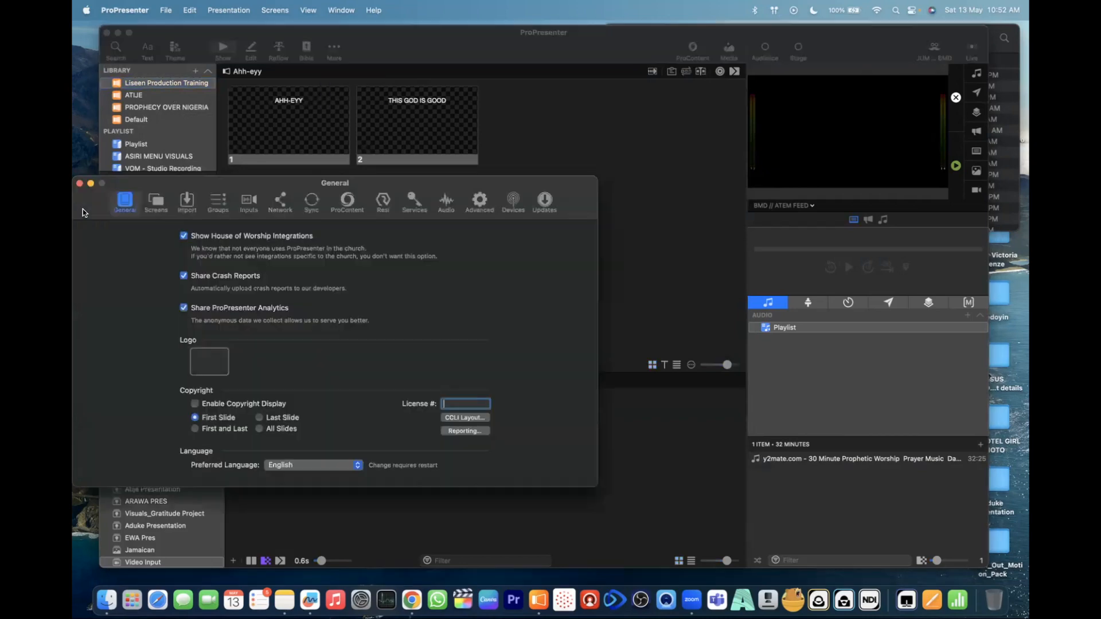
click(183, 236)
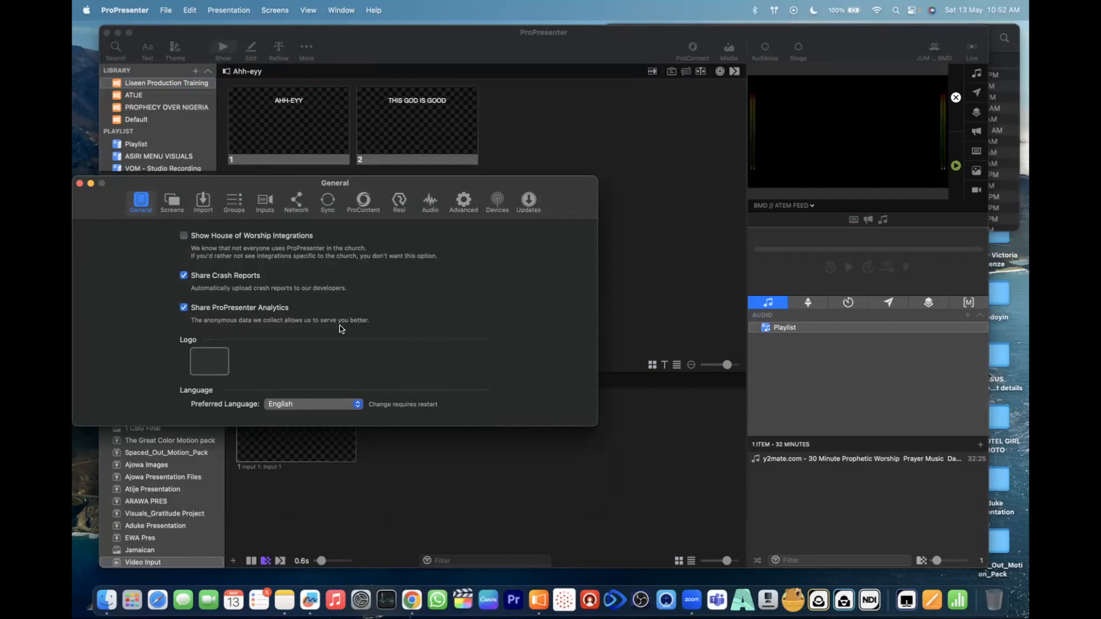
click(342, 406)
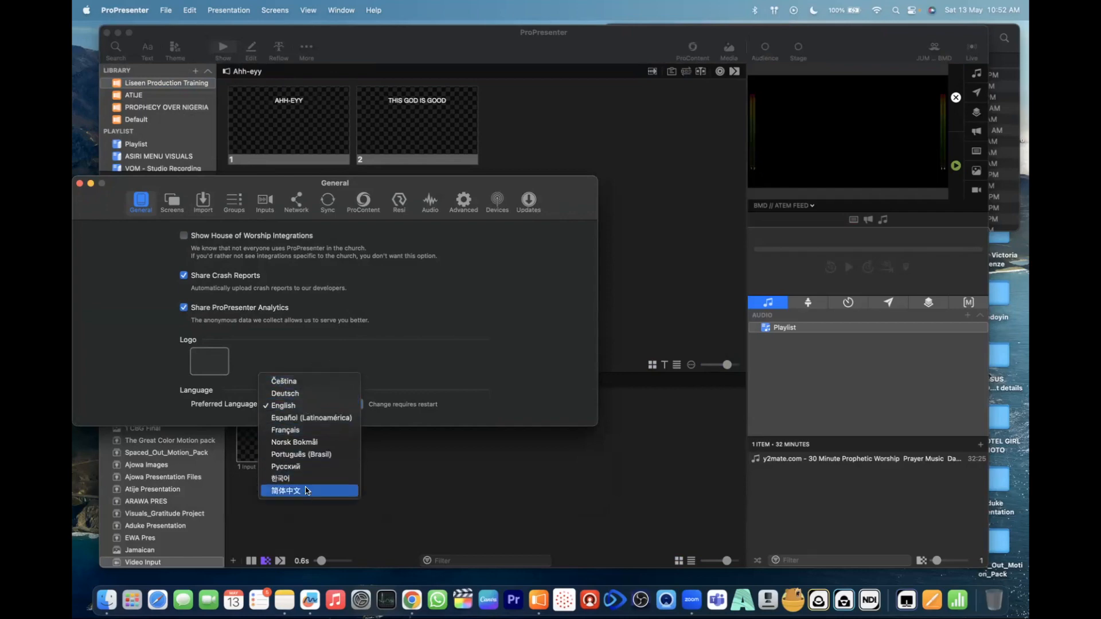
click(458, 360)
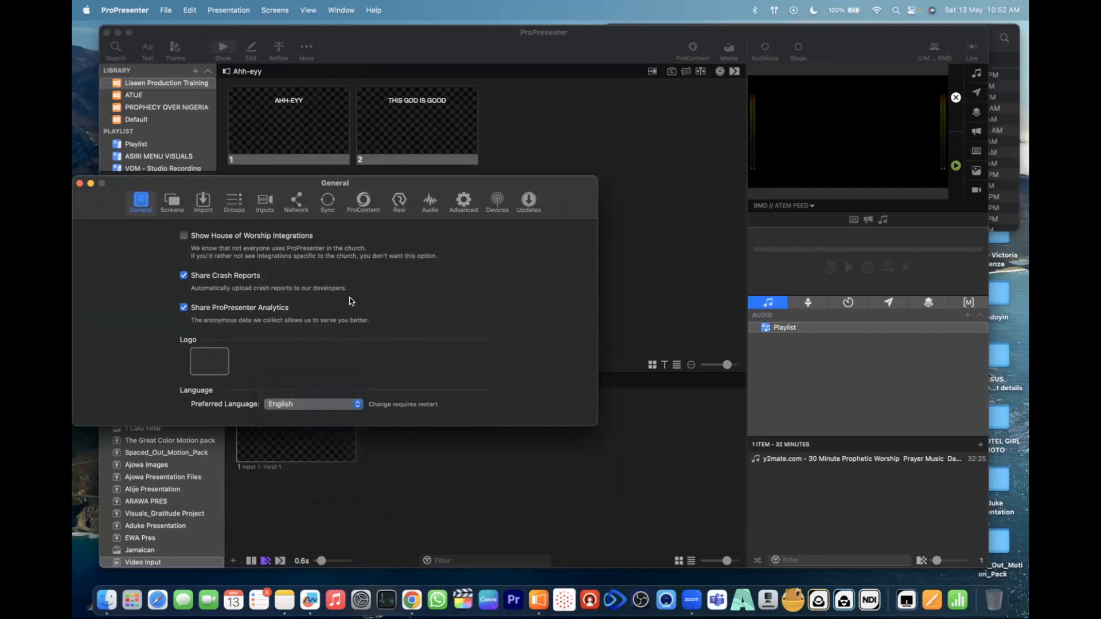
- Turn Show House of Worship Integrations back on and switch Enable Copyright Display on and off again
click(183, 236)
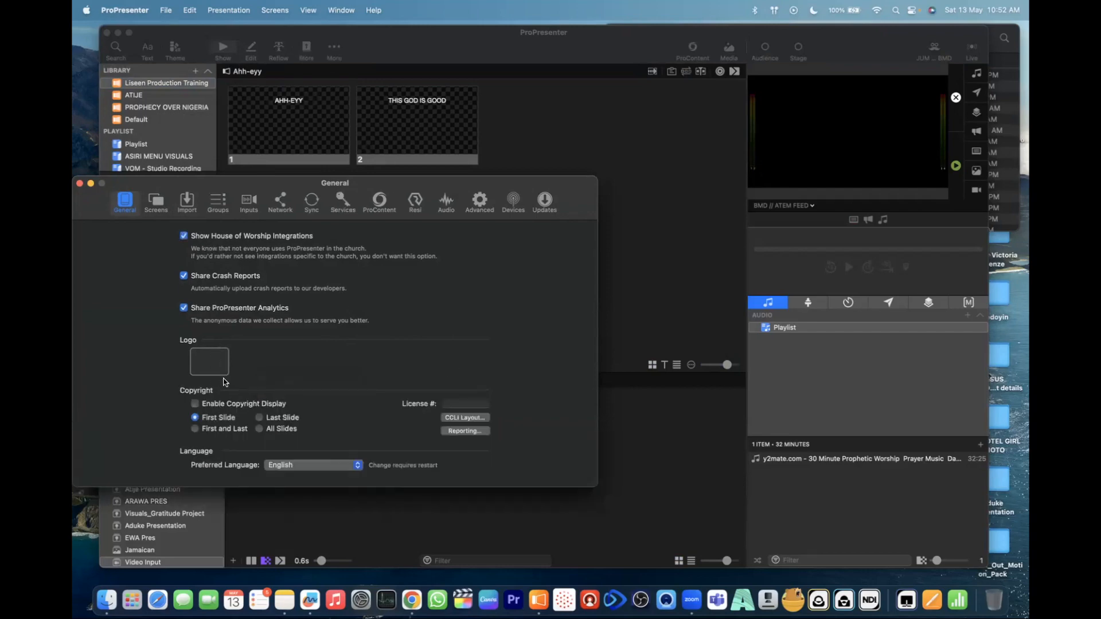
click(194, 405)
click(194, 404)
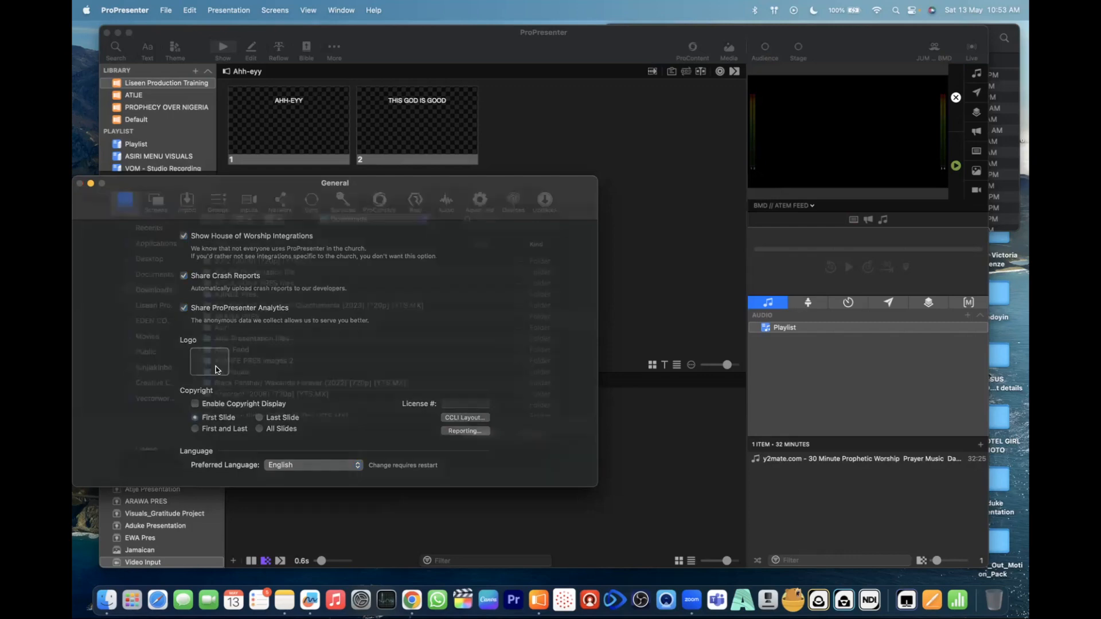
- Search the Downloads folder for "lisee" and set liseen logo.png as the logo
click(216, 367)
scroll(235, 345, down, 15)
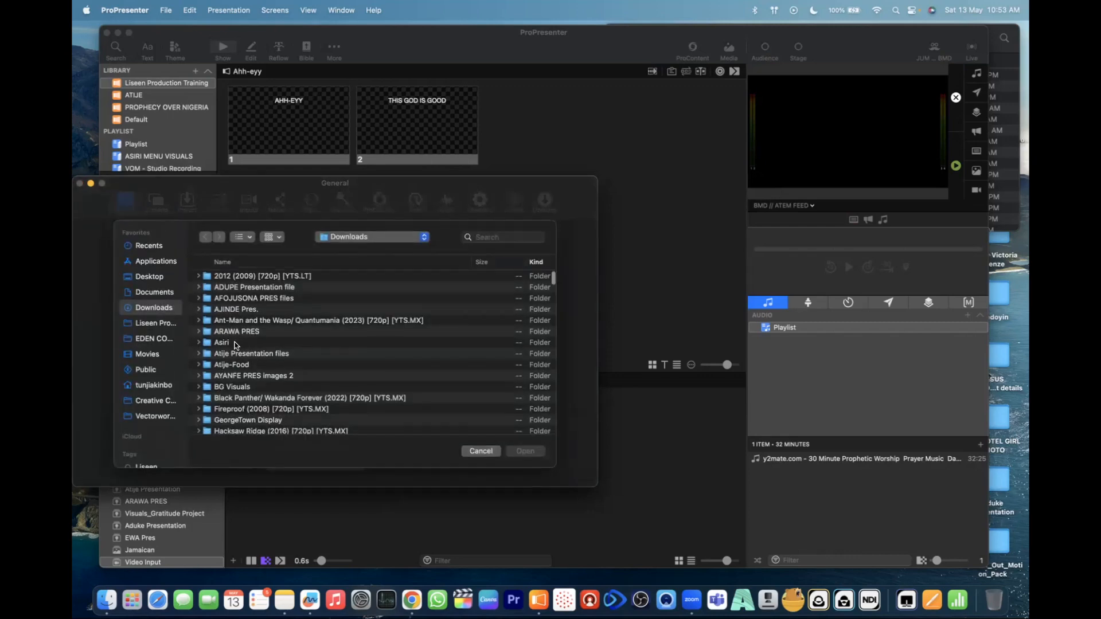
scroll(235, 344, up, 15)
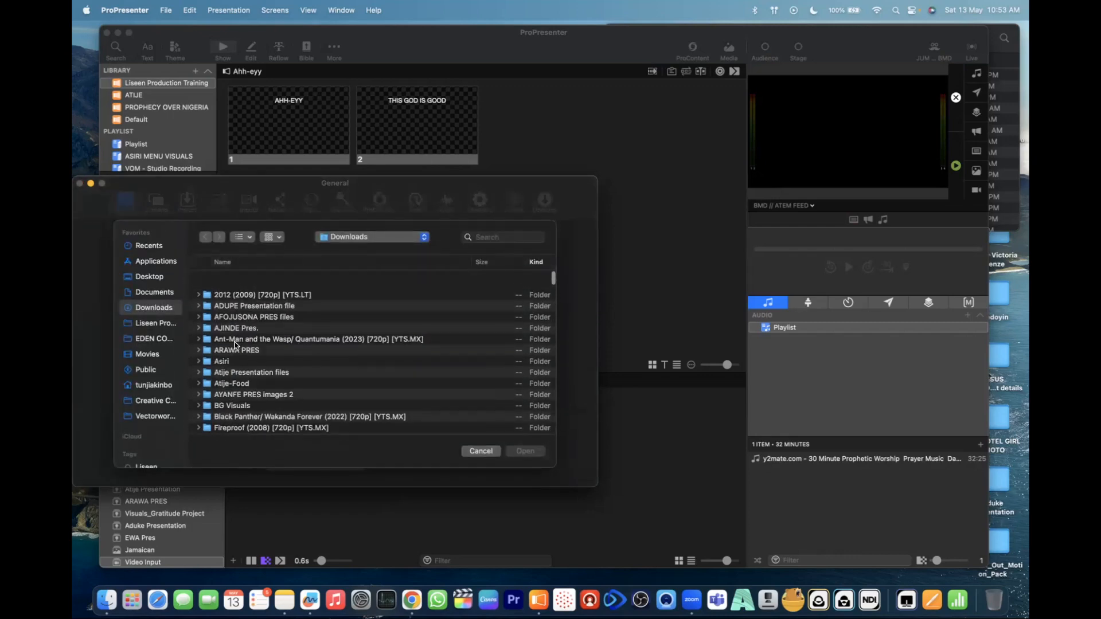
click(492, 239)
text(lisee)
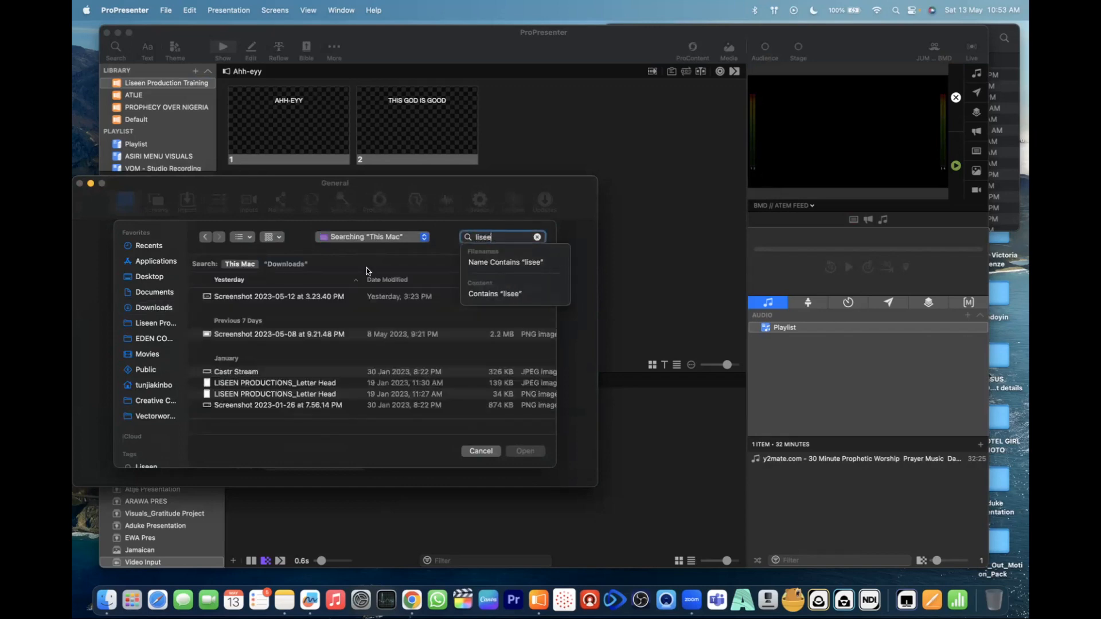
click(285, 264)
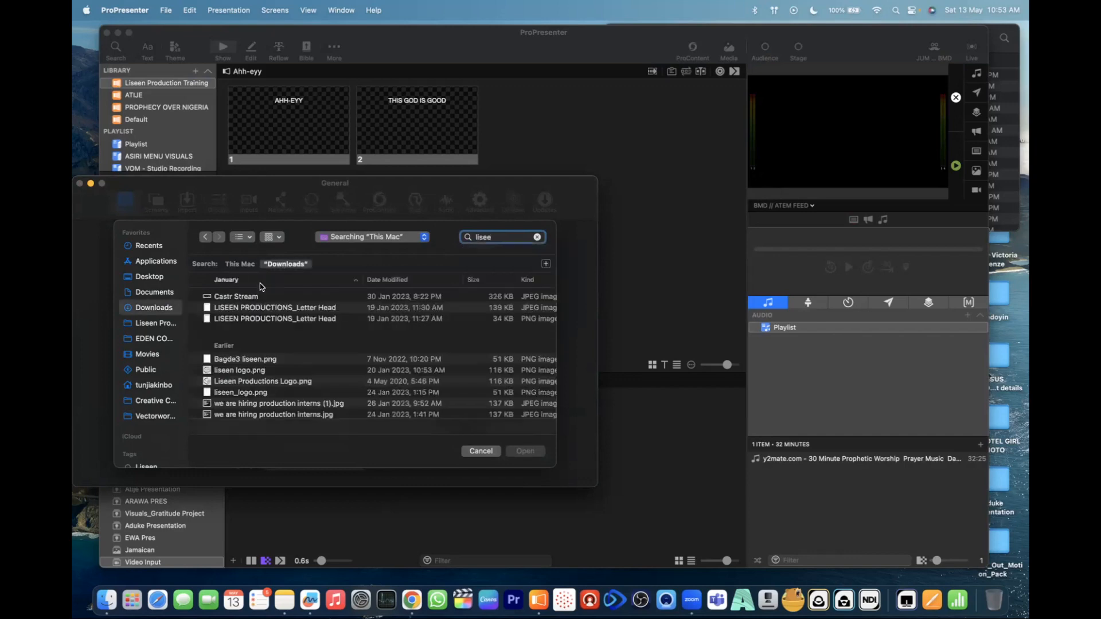
click(232, 370)
click(526, 451)
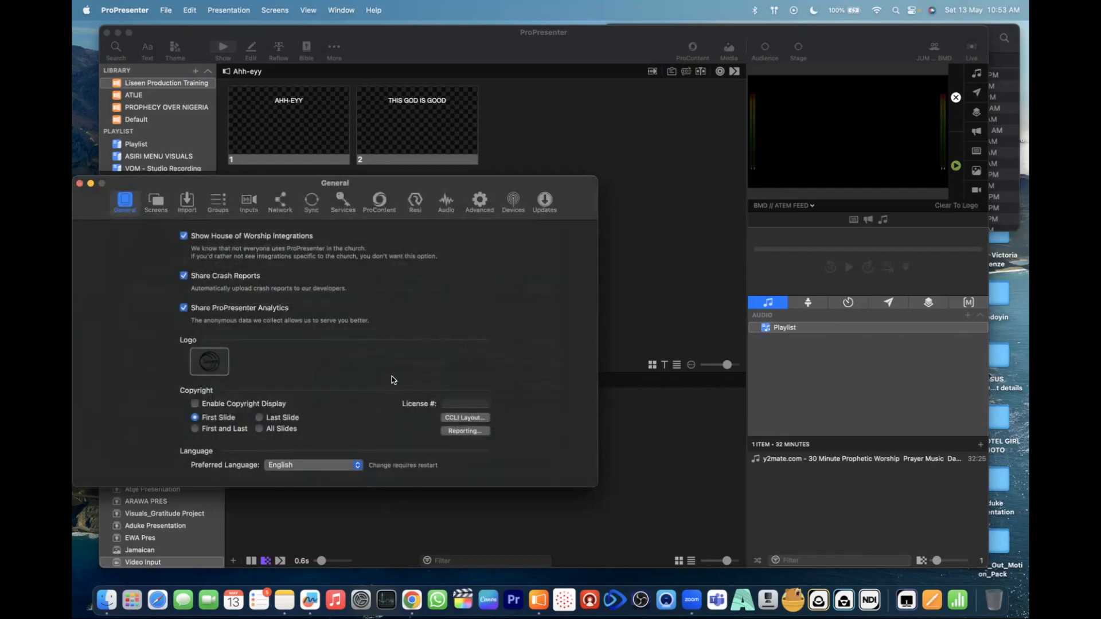
- Reopen the logo file selection, cancel it, and remove the logo image
click(216, 363)
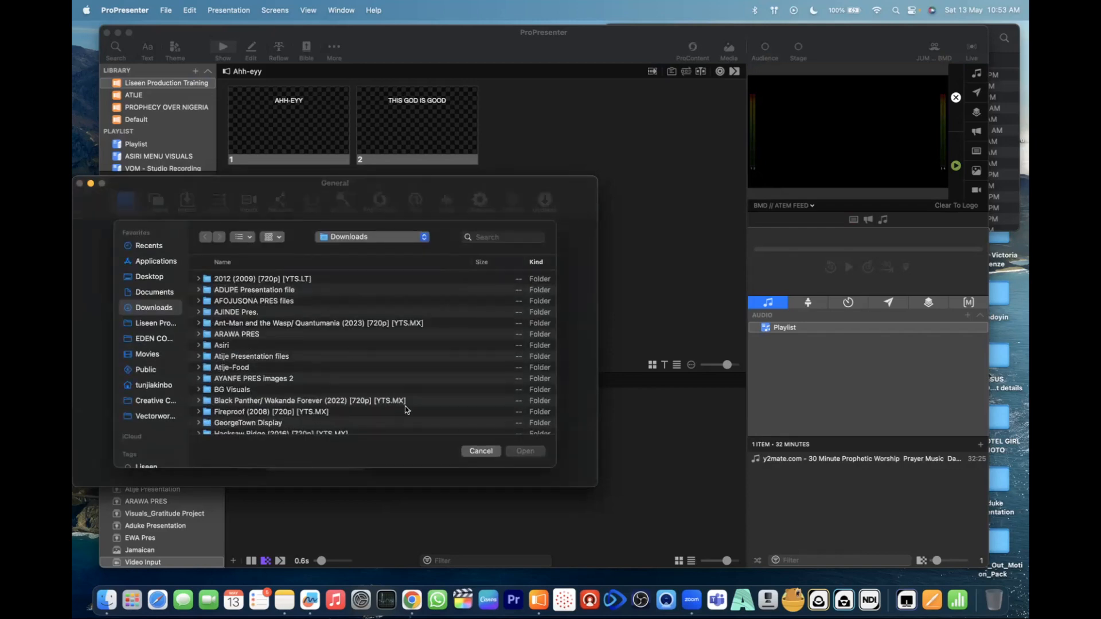
click(481, 448)
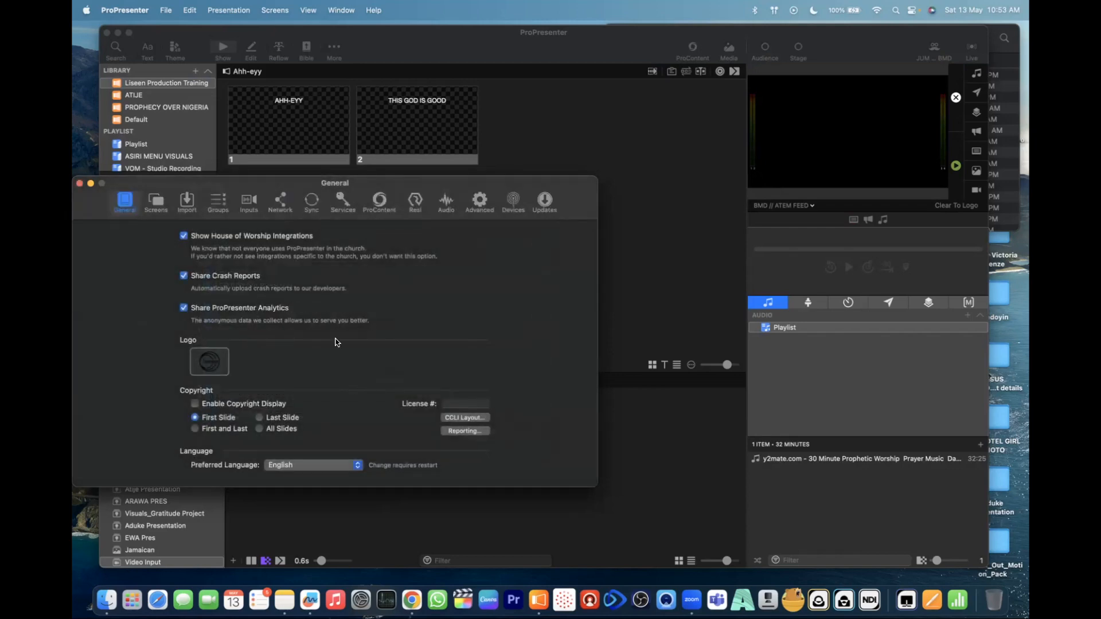
right_click(208, 360)
click(228, 368)
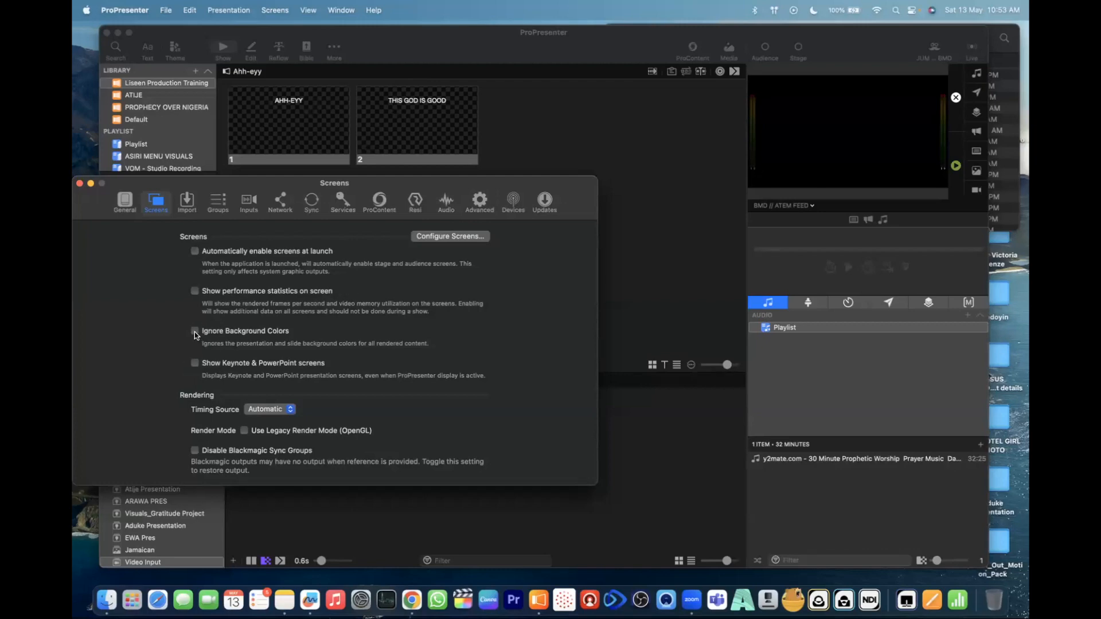
- Switch Show Keynote & PowerPoint screens on and off again, and bring up the Import settings
click(195, 365)
click(195, 365)
click(188, 200)
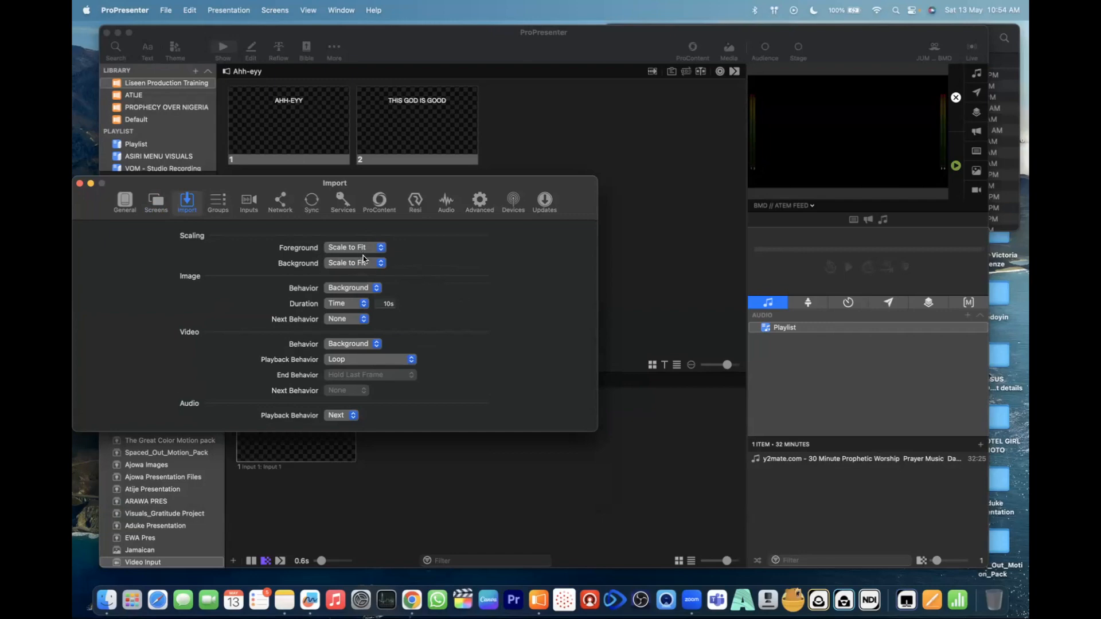
drag(439, 179, 590, 111)
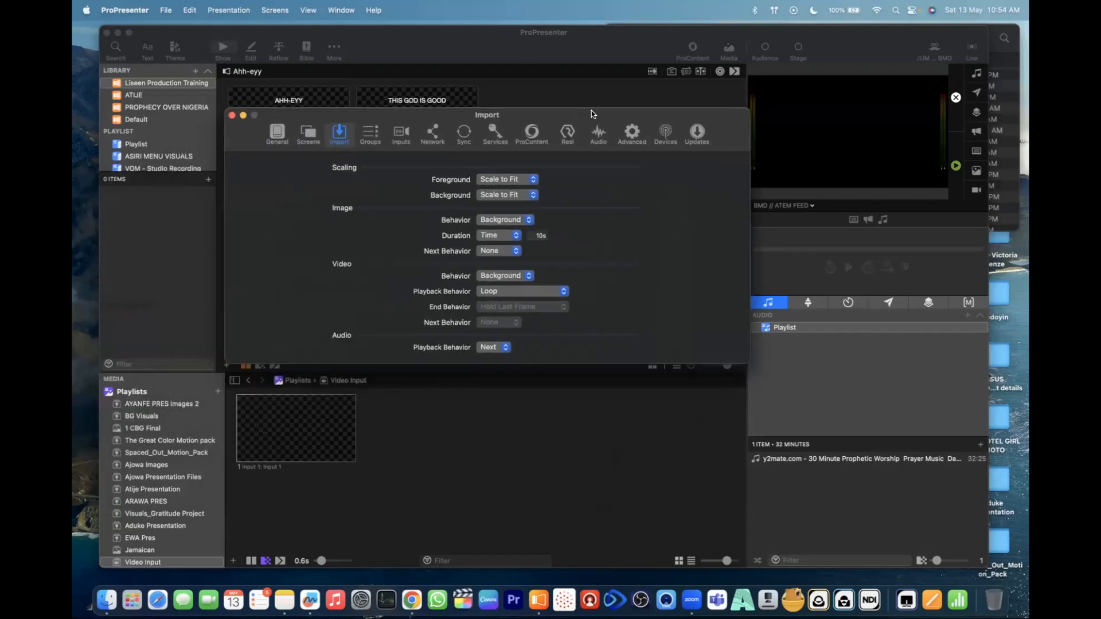
- Open the BG Visuals media playlist, review the behavior and scaling options of the Animated Flag of Nigeria video, and reveal it in Finder
click(147, 417)
click(145, 417)
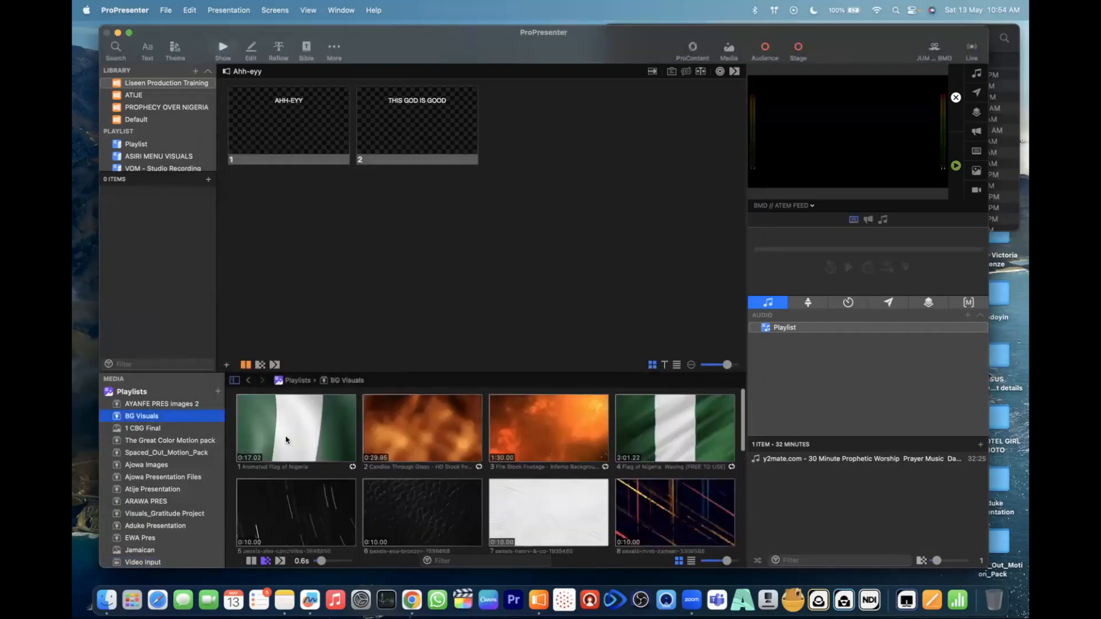
right_click(289, 441)
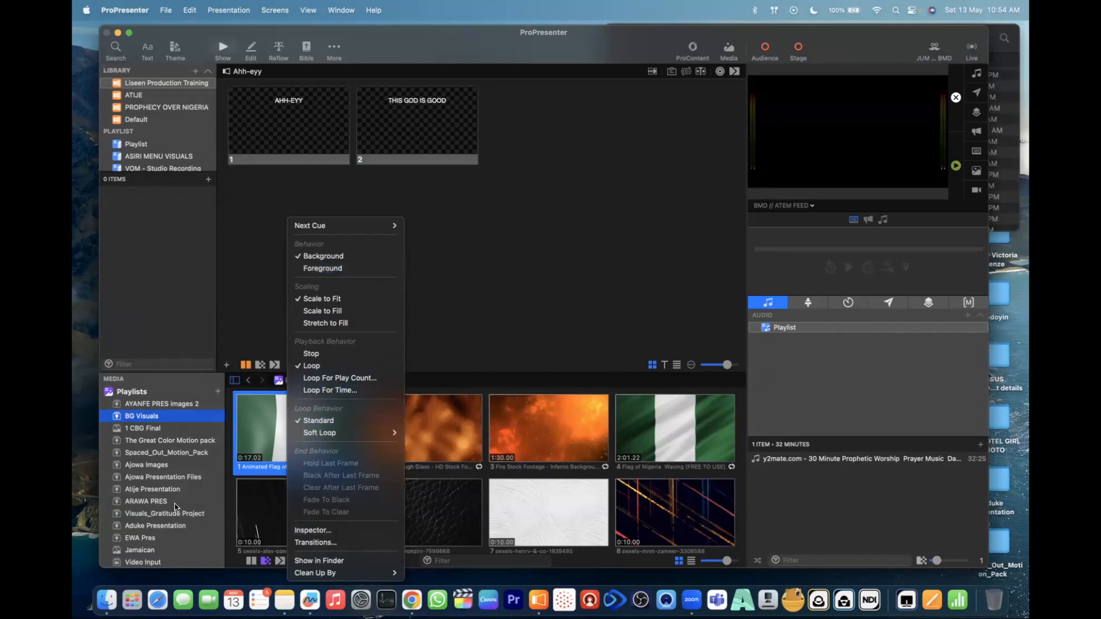
click(319, 561)
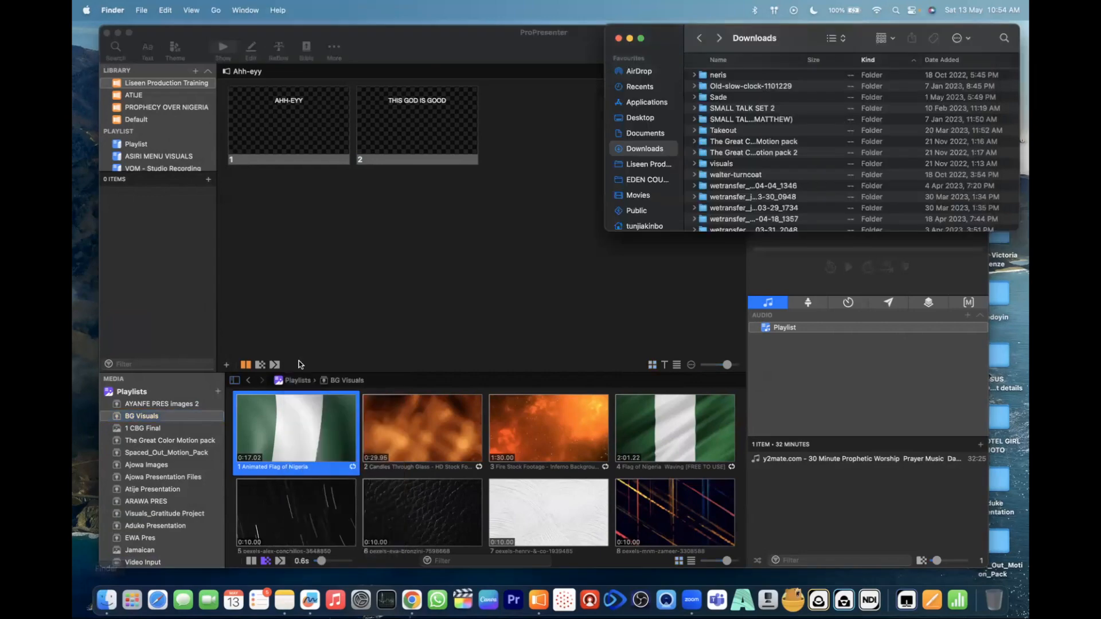
- Switch back to ProPresenter and reopen the Import settings
click(537, 600)
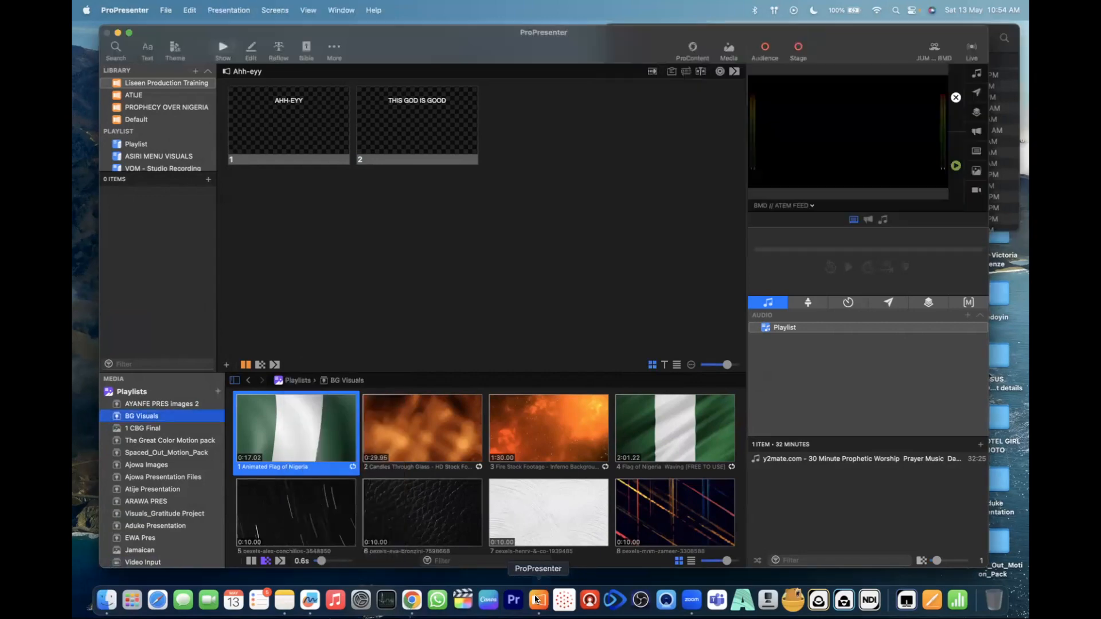
click(144, 10)
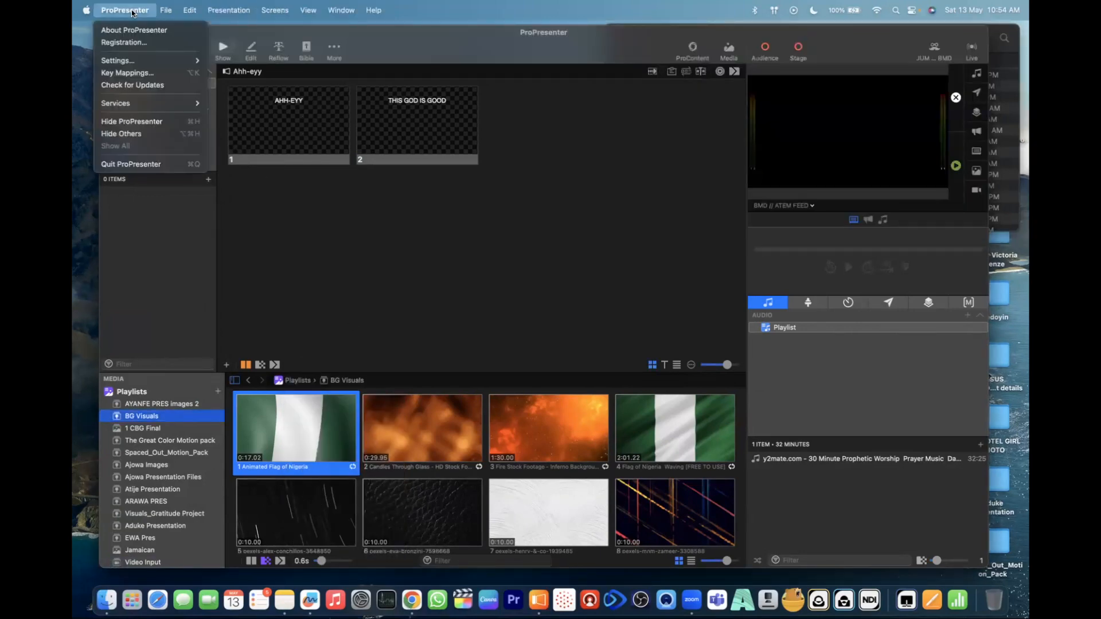
mouse_move(150, 63)
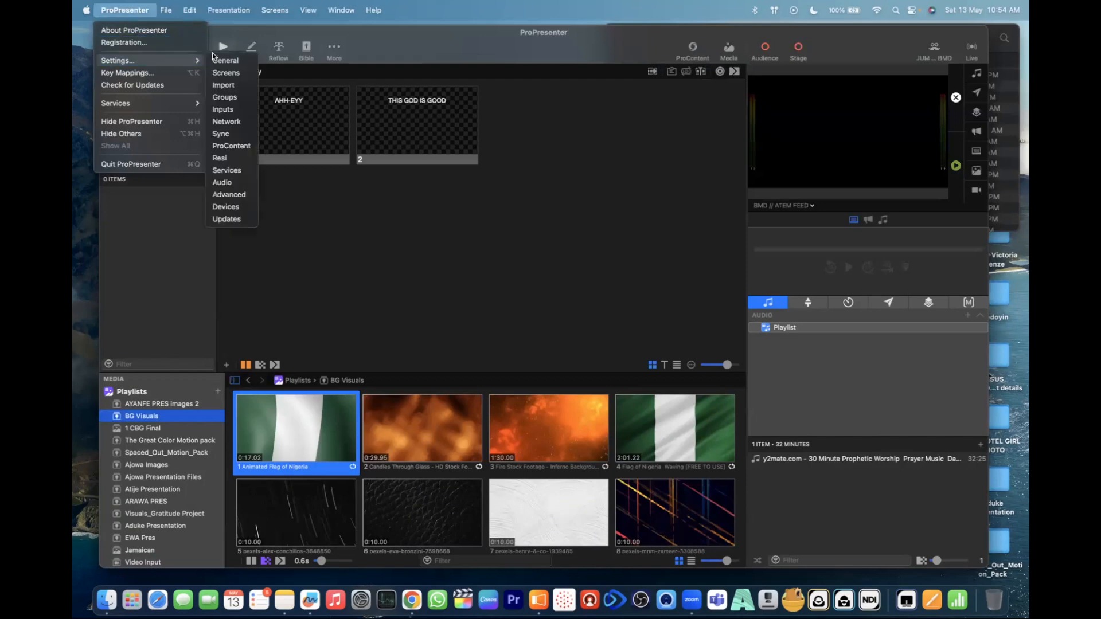
click(229, 115)
click(340, 136)
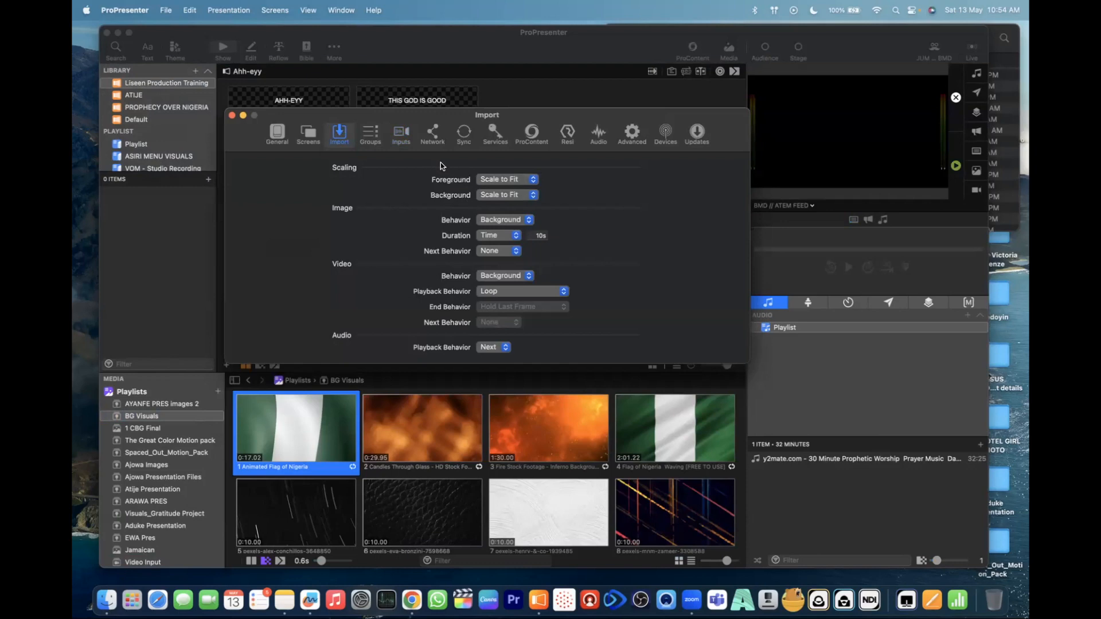
- Review the import options for foreground scaling, image behavior and image next behavior without changing them
click(521, 180)
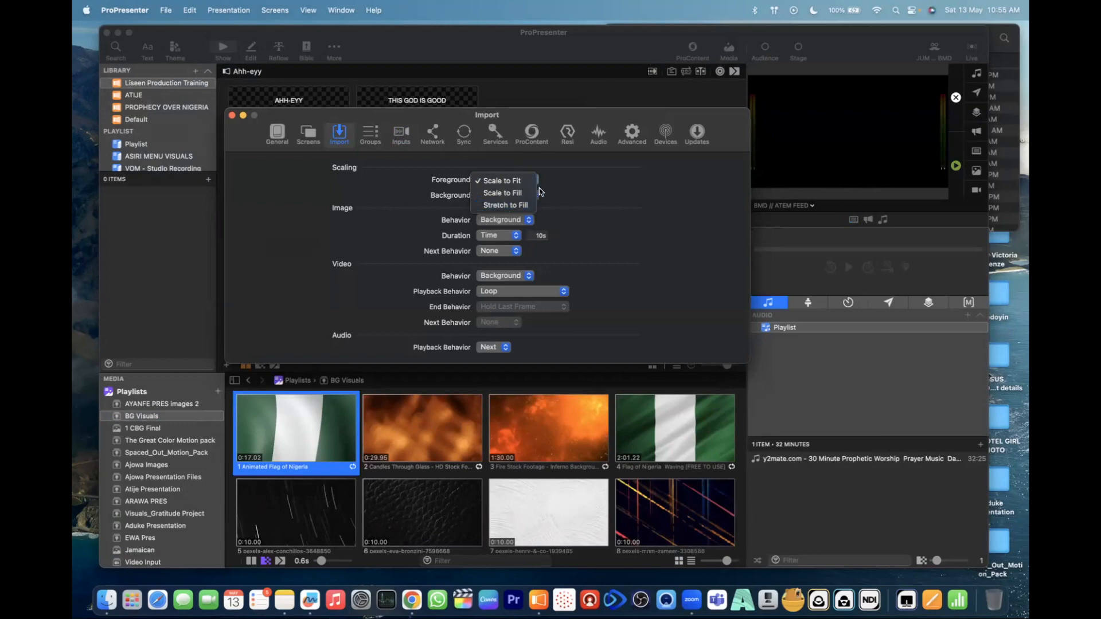
click(567, 196)
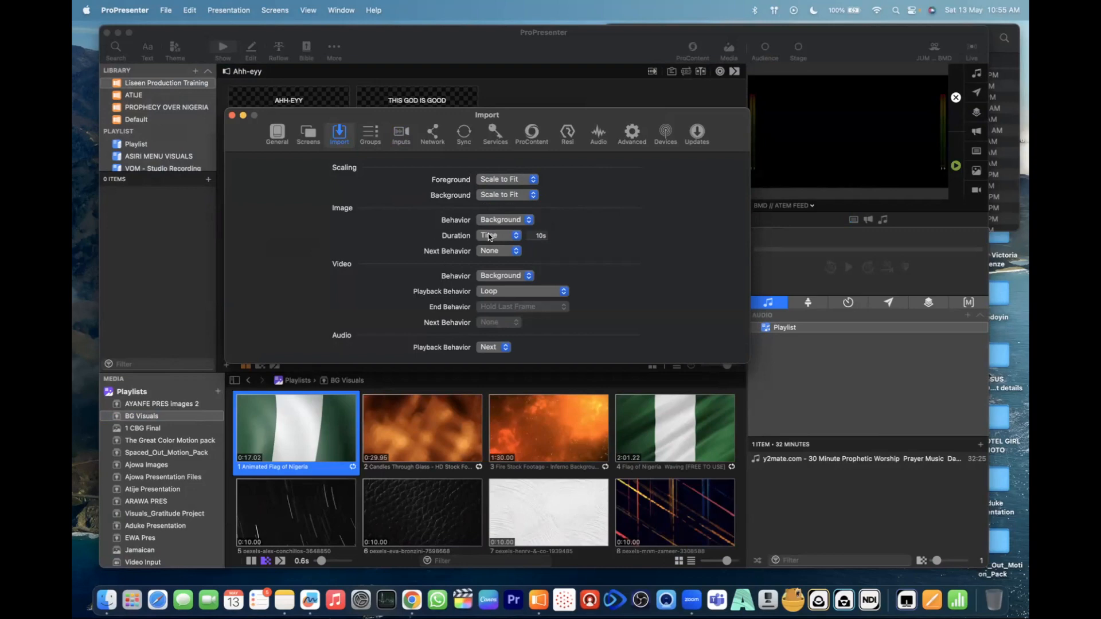
click(523, 224)
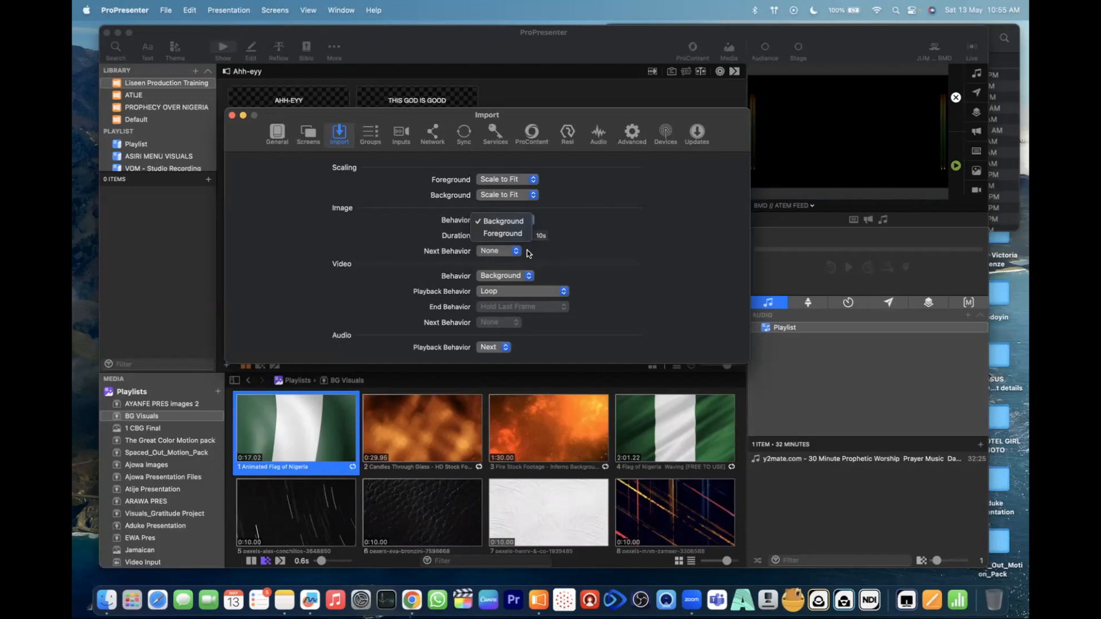
click(508, 250)
click(512, 251)
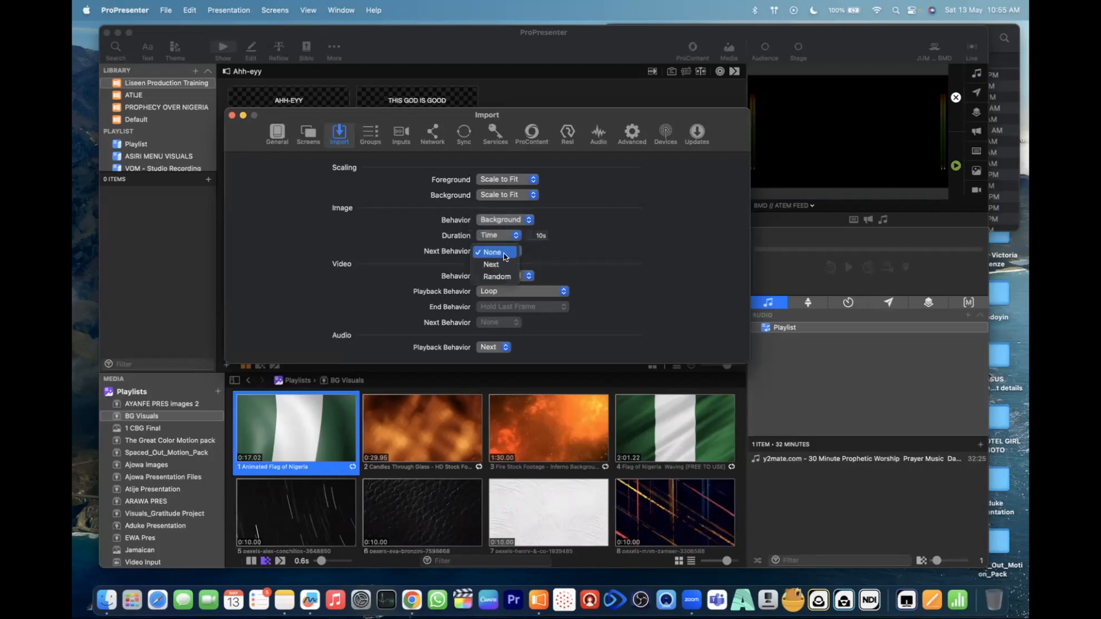
click(605, 244)
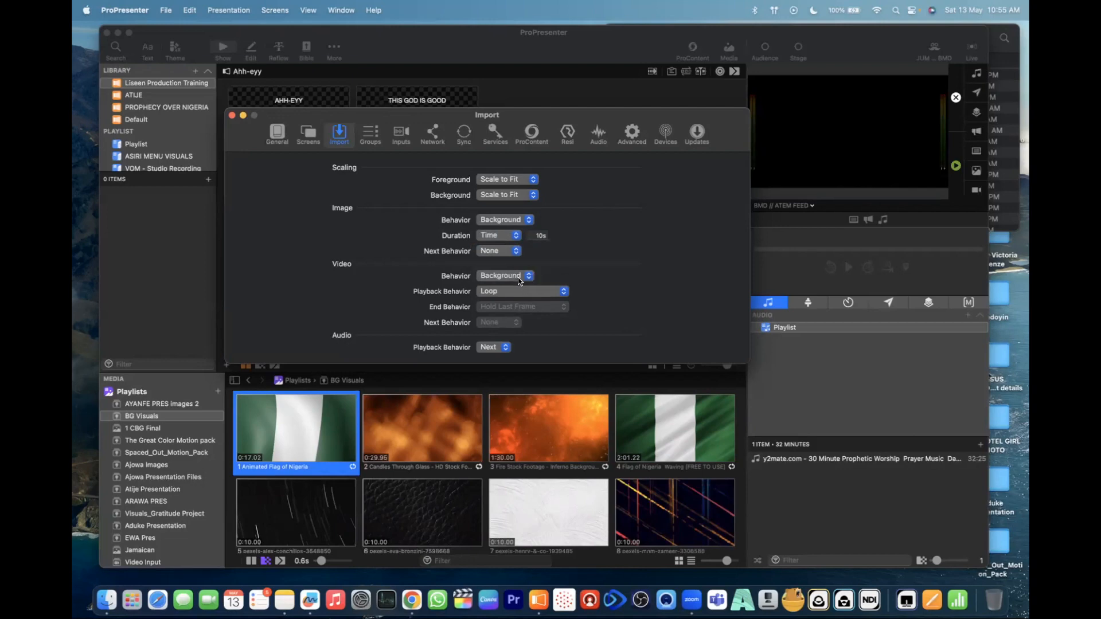
- Open the Groups settings and look through the group names and slide labels
click(374, 134)
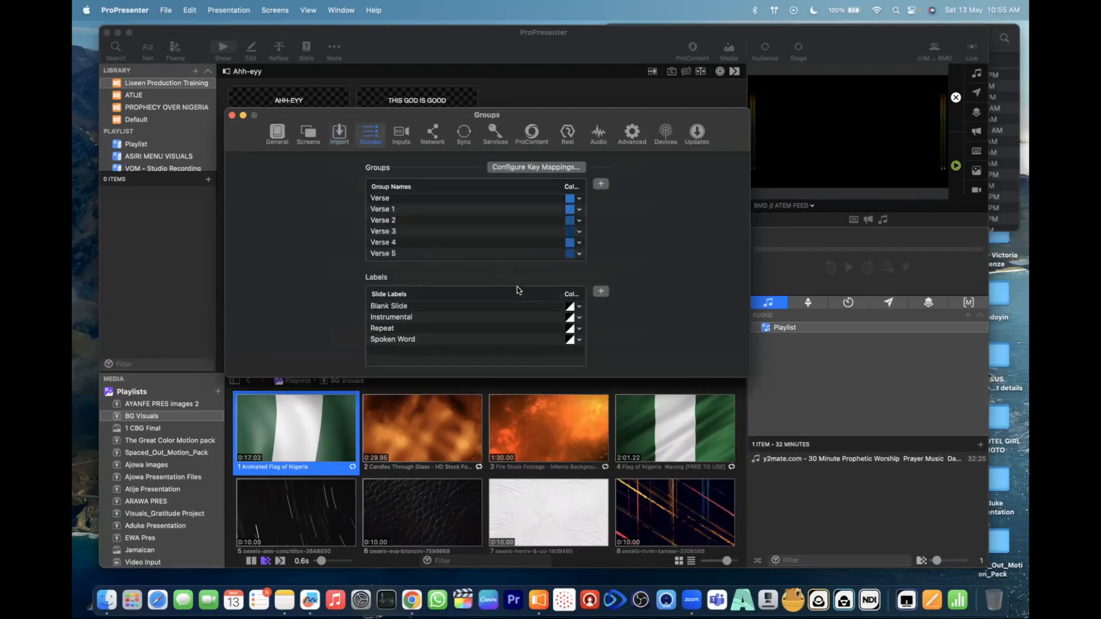
scroll(533, 211, down, 3)
scroll(533, 211, up, 4)
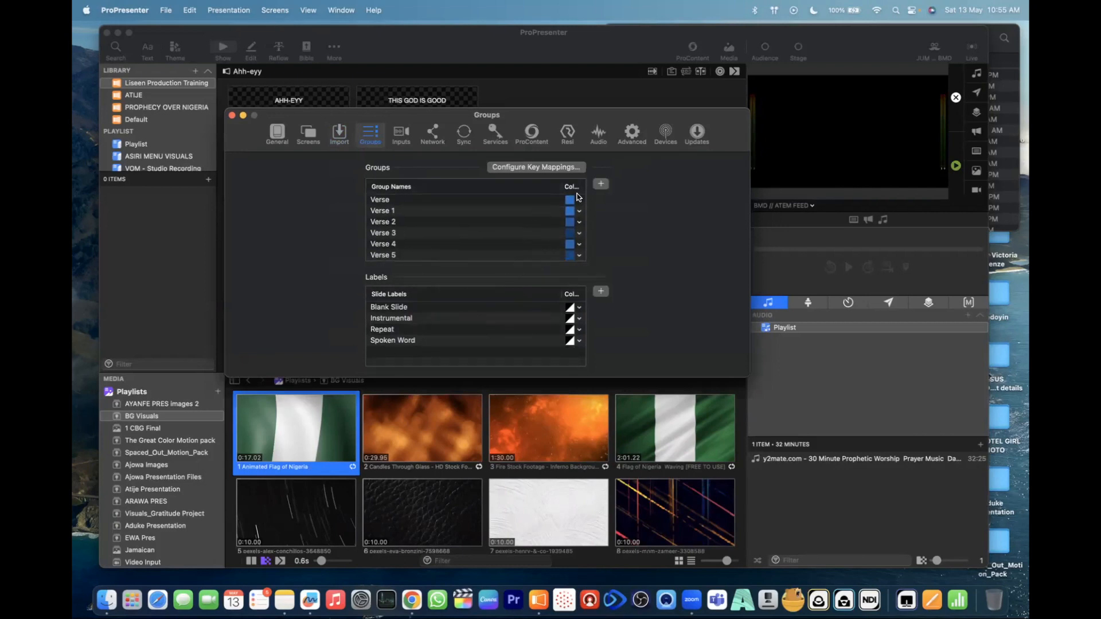
- Open the Inputs settings, revisit Groups briefly, and review the audio inputs' source, mode and channel options, including BMD ATEM
click(402, 134)
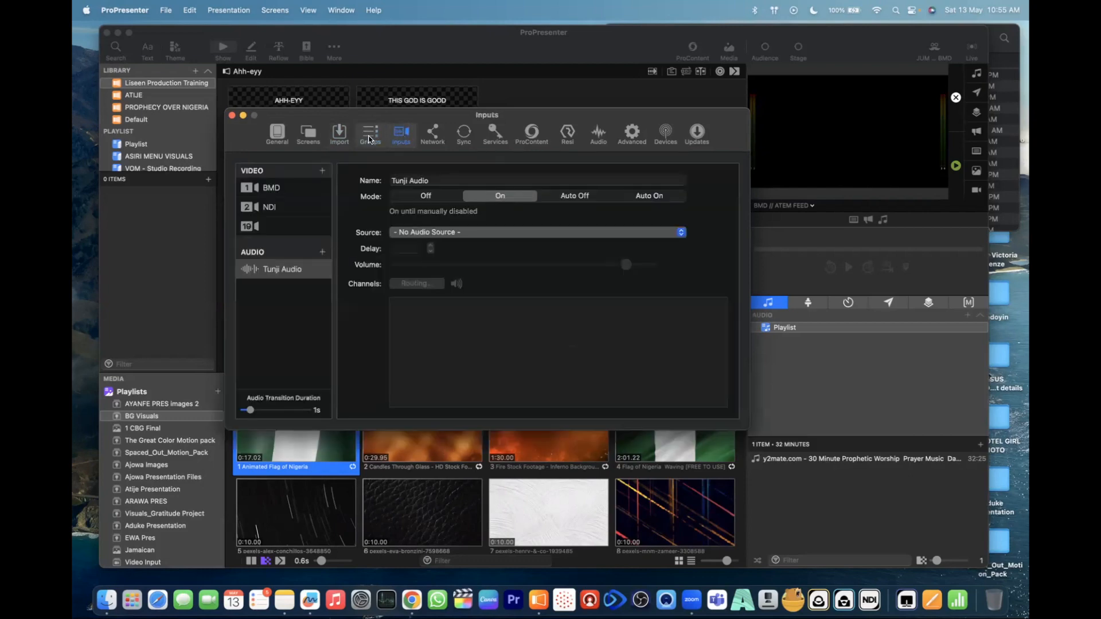
click(370, 138)
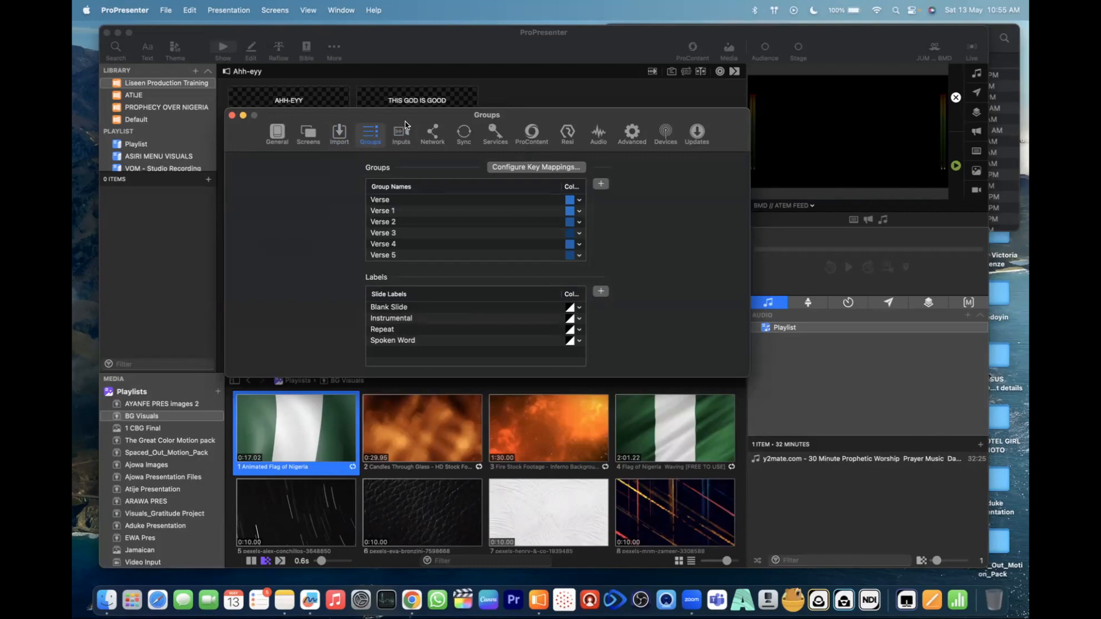
click(401, 136)
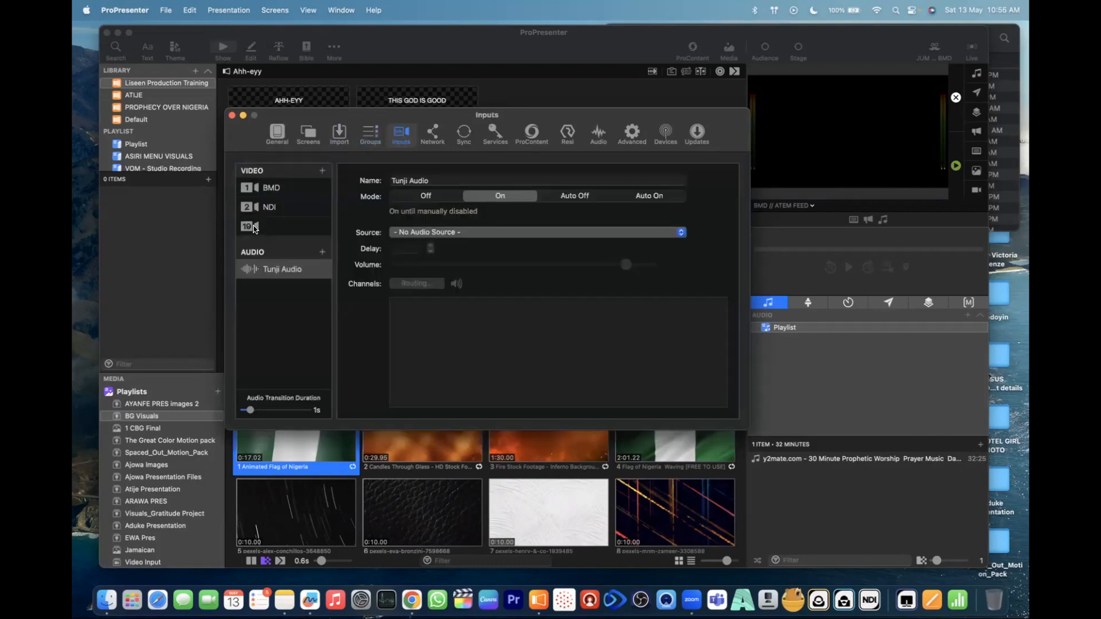
click(257, 228)
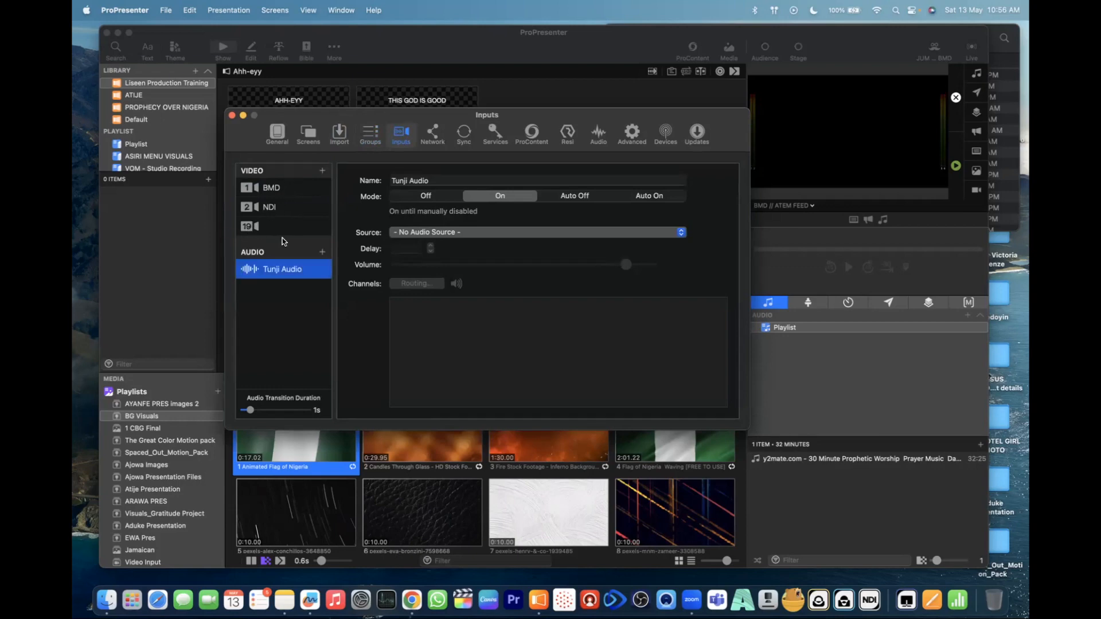
click(281, 248)
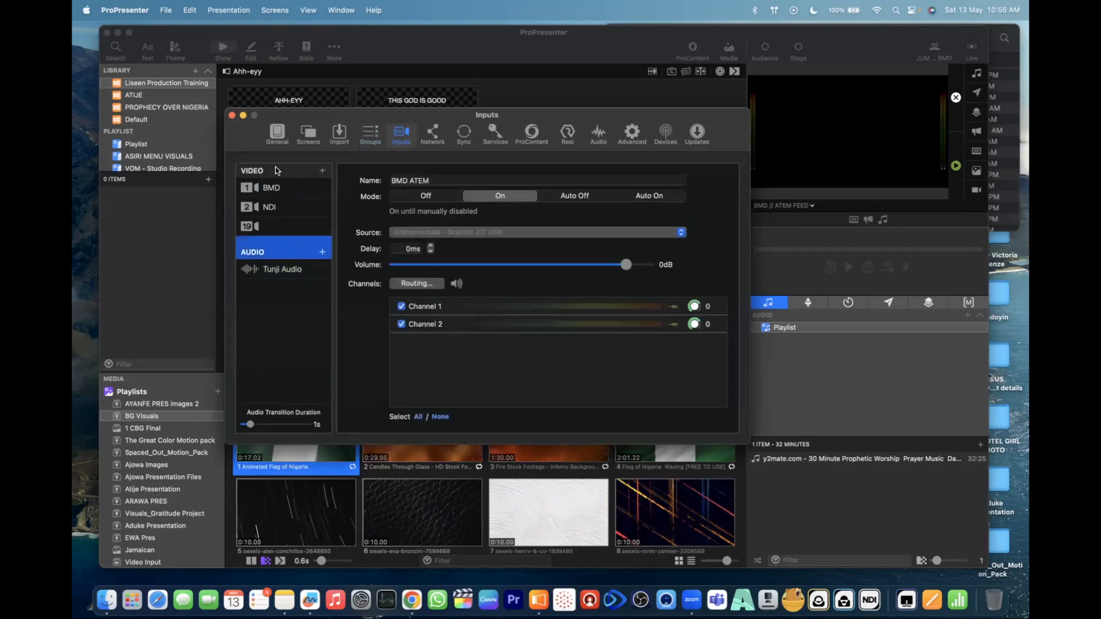
click(428, 130)
click(403, 134)
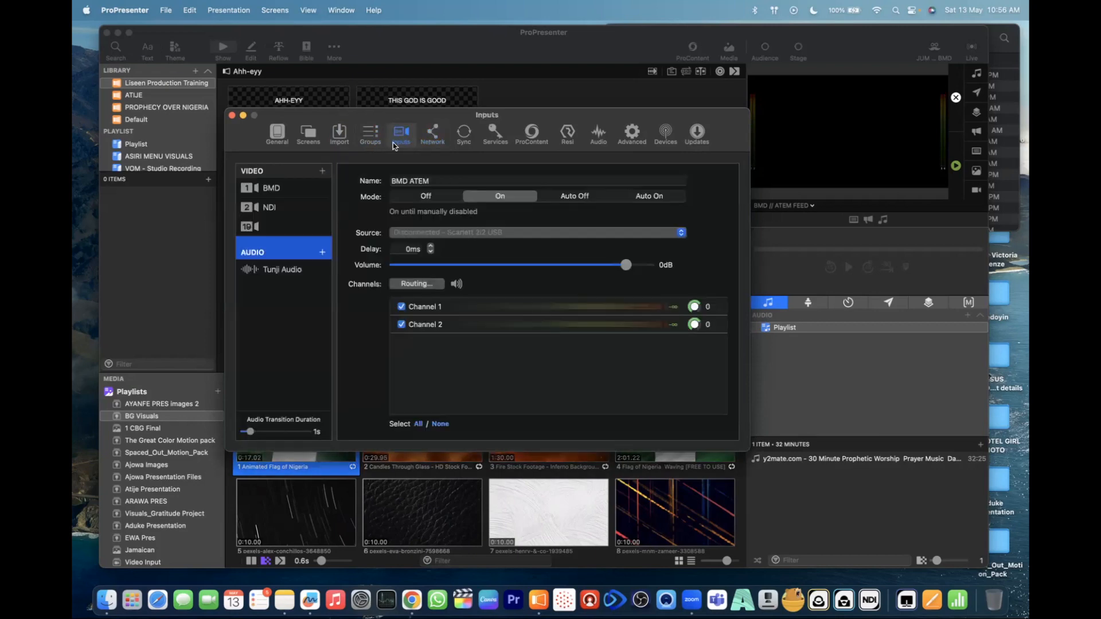
- Review the NDI and BMD video inputs in the Inputs settings, ending on the BMD input's camera preview
click(279, 191)
click(273, 207)
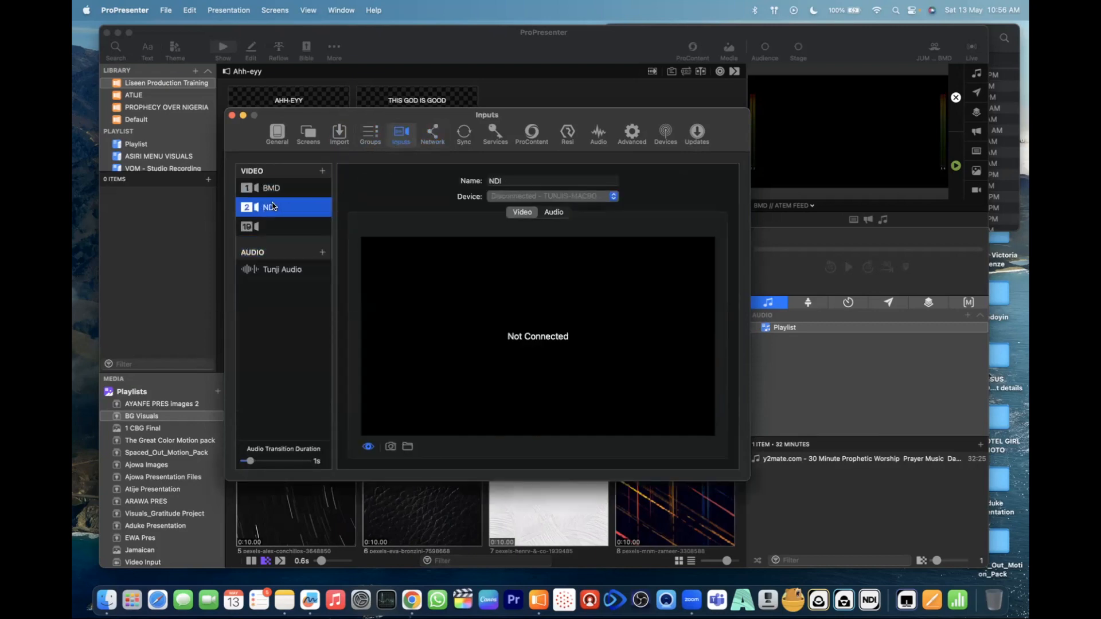
click(255, 228)
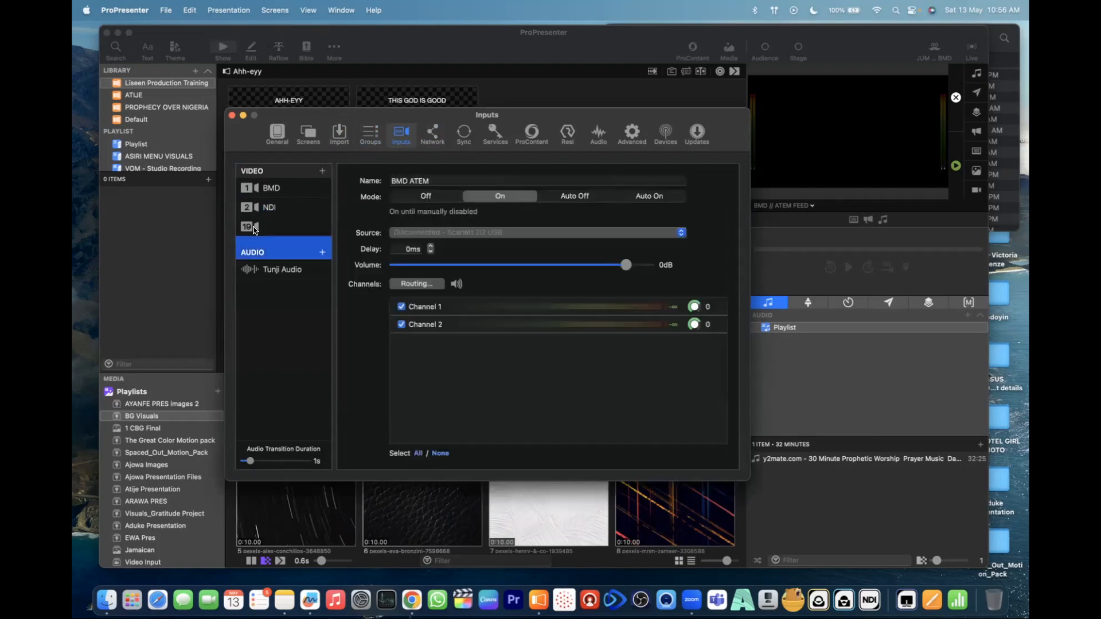
click(254, 229)
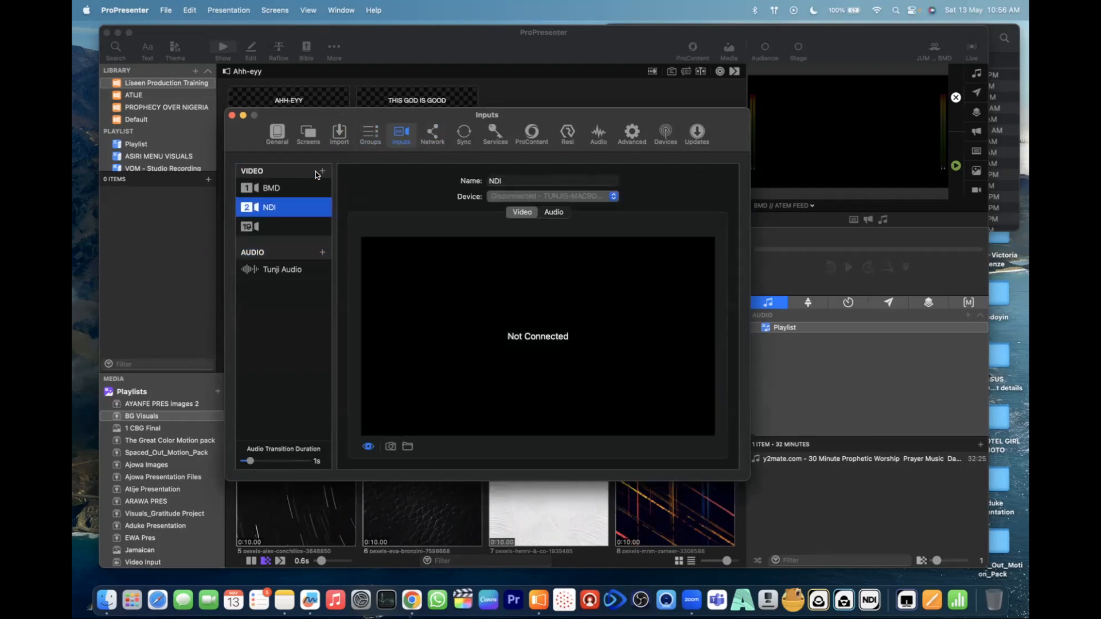
click(371, 136)
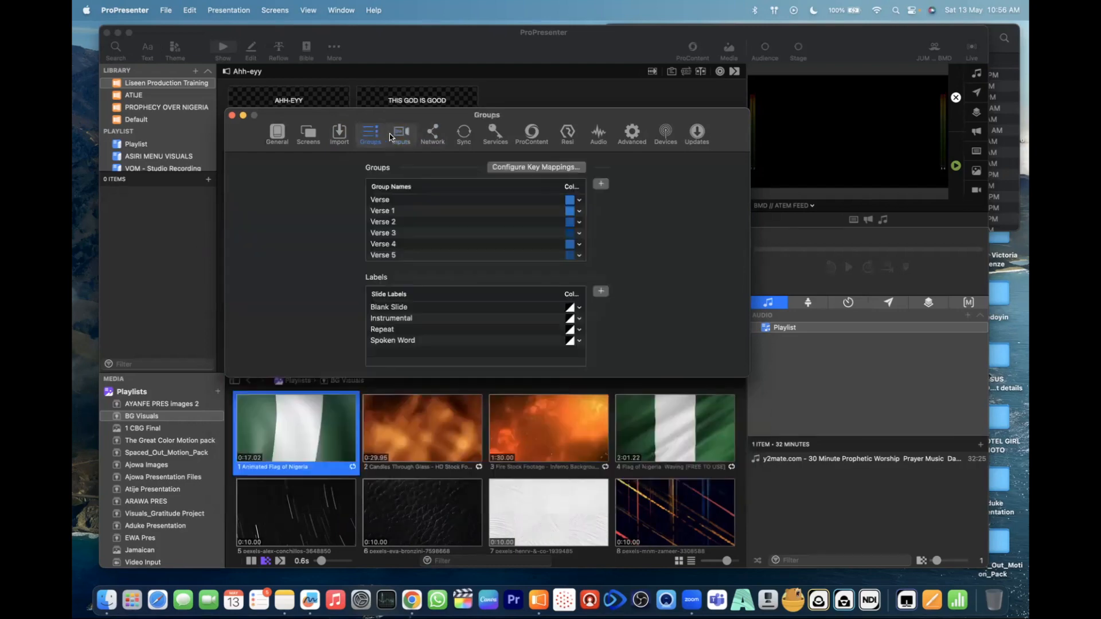
click(400, 135)
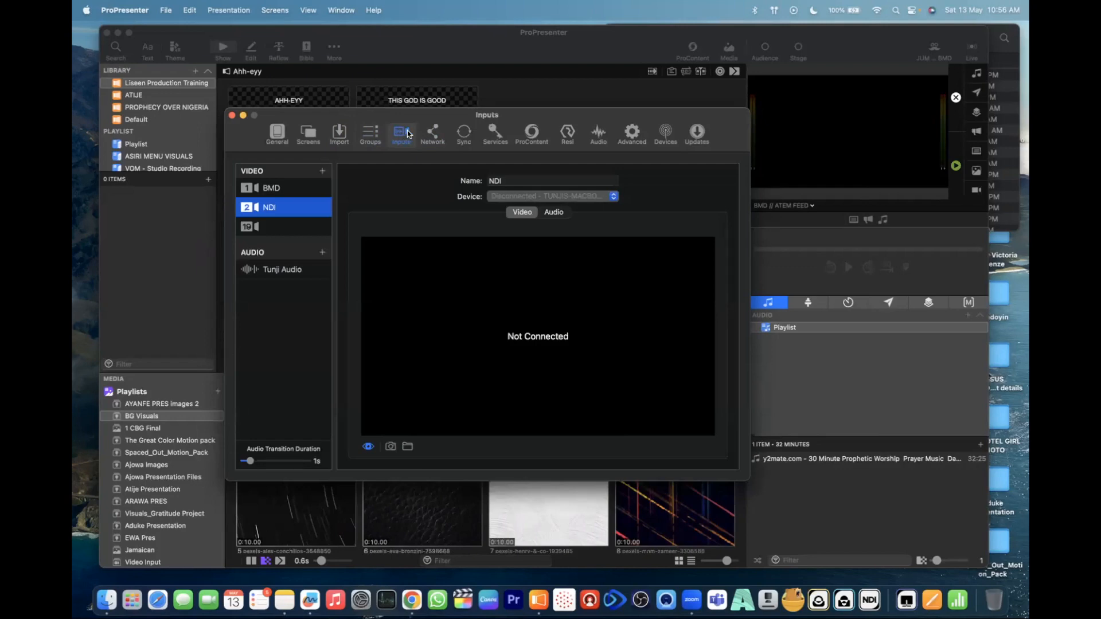
click(278, 189)
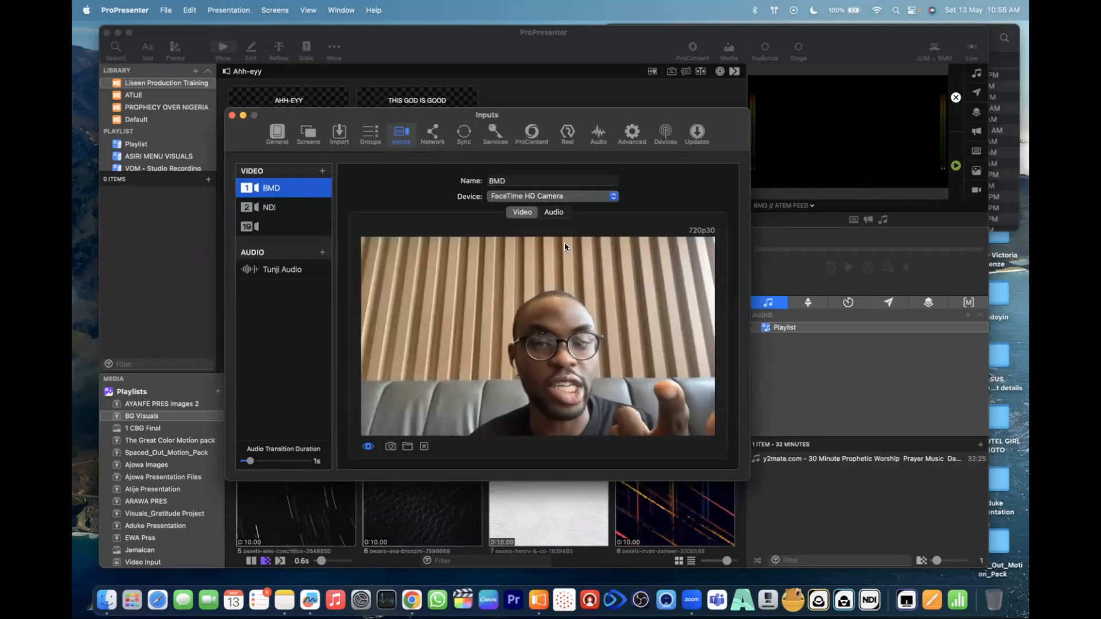
- Open the Network settings and enable both Controller and Observer access for ProPresenter Remote
click(431, 136)
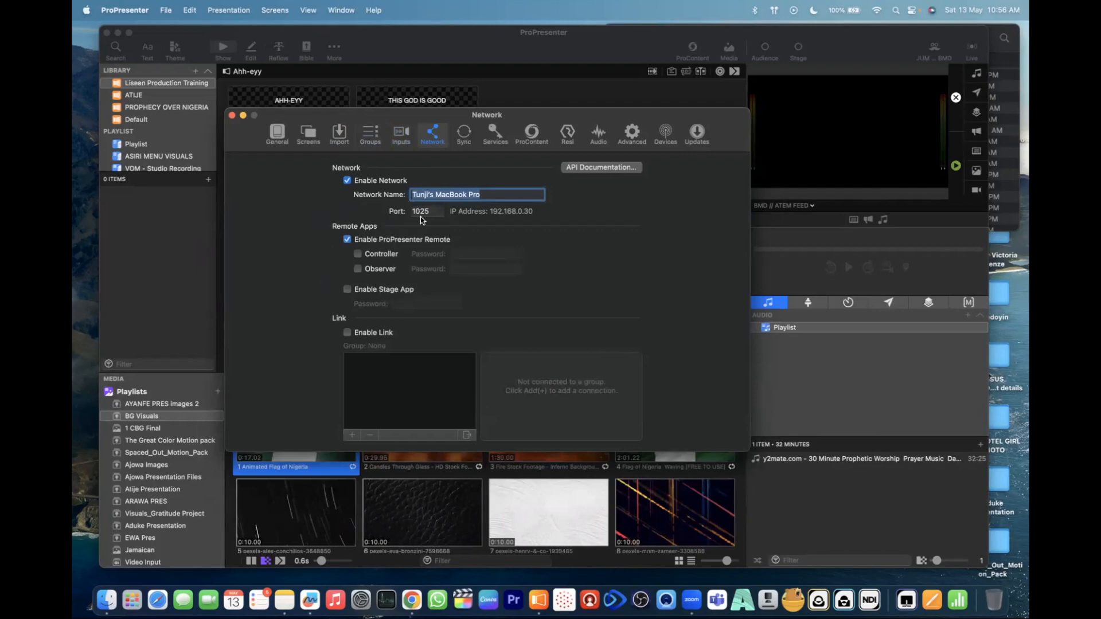
click(358, 254)
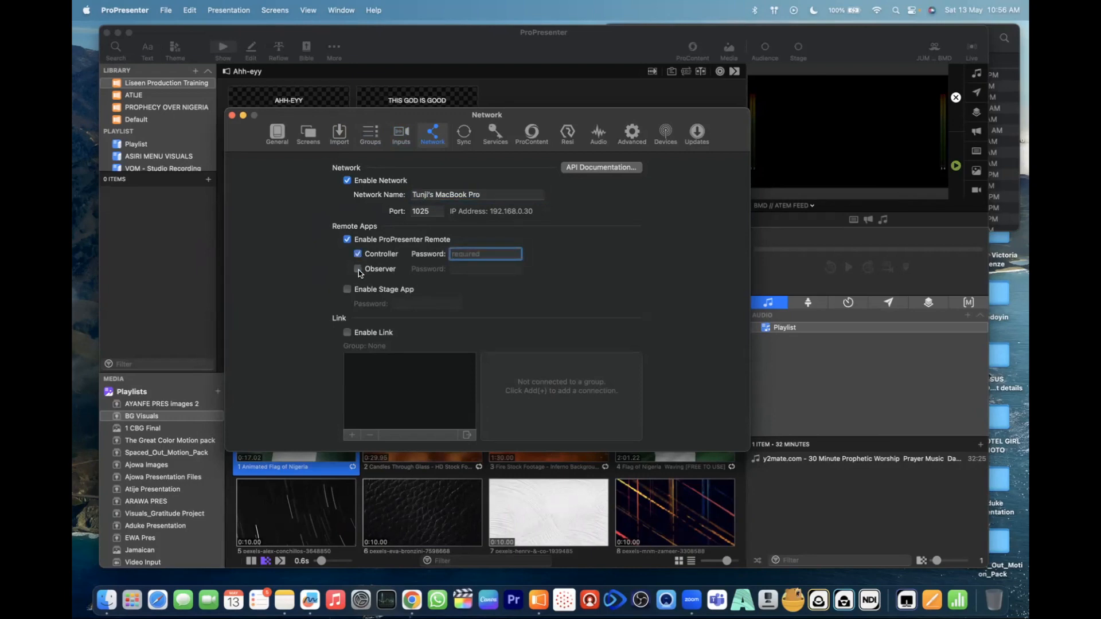
click(358, 269)
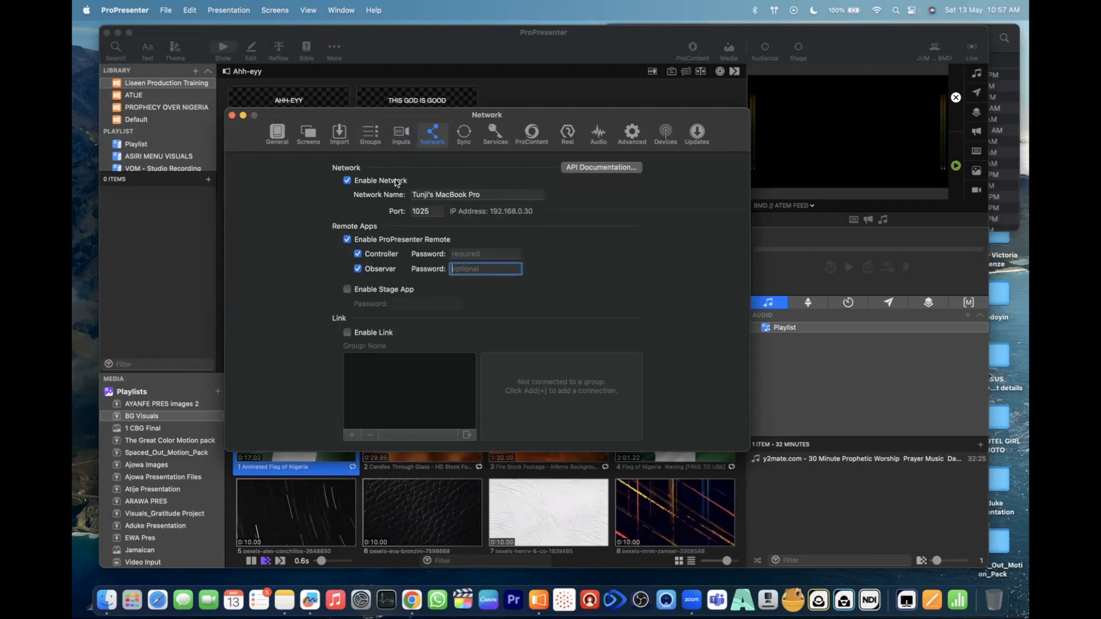
- Dismiss the controller password request, disable ProPresenter Remote, and open the Sync settings
click(464, 140)
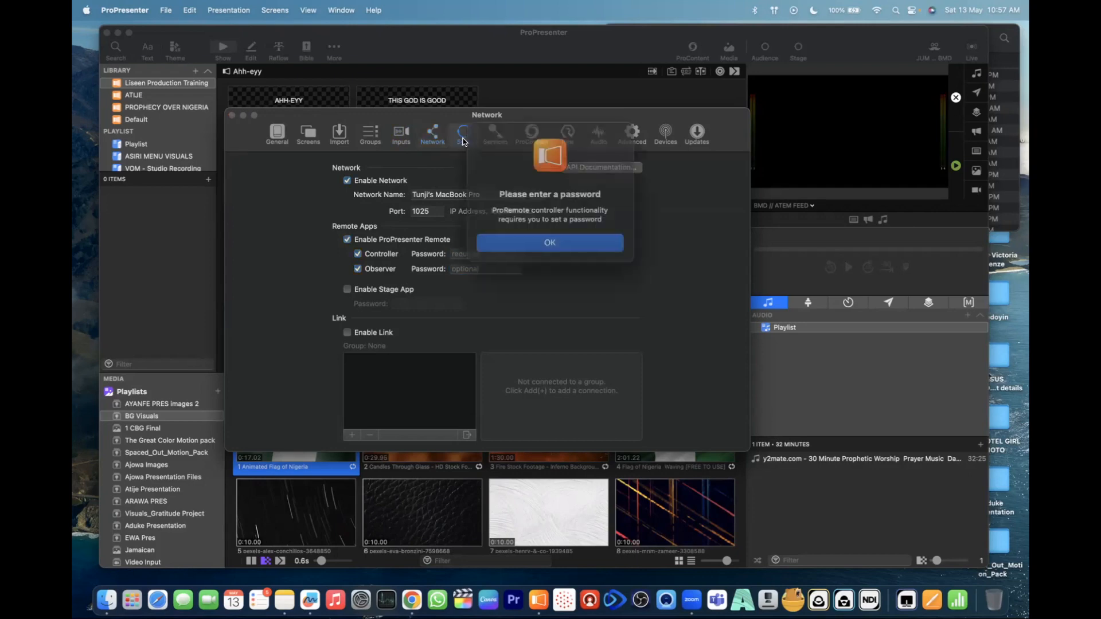
click(537, 236)
click(347, 240)
click(464, 135)
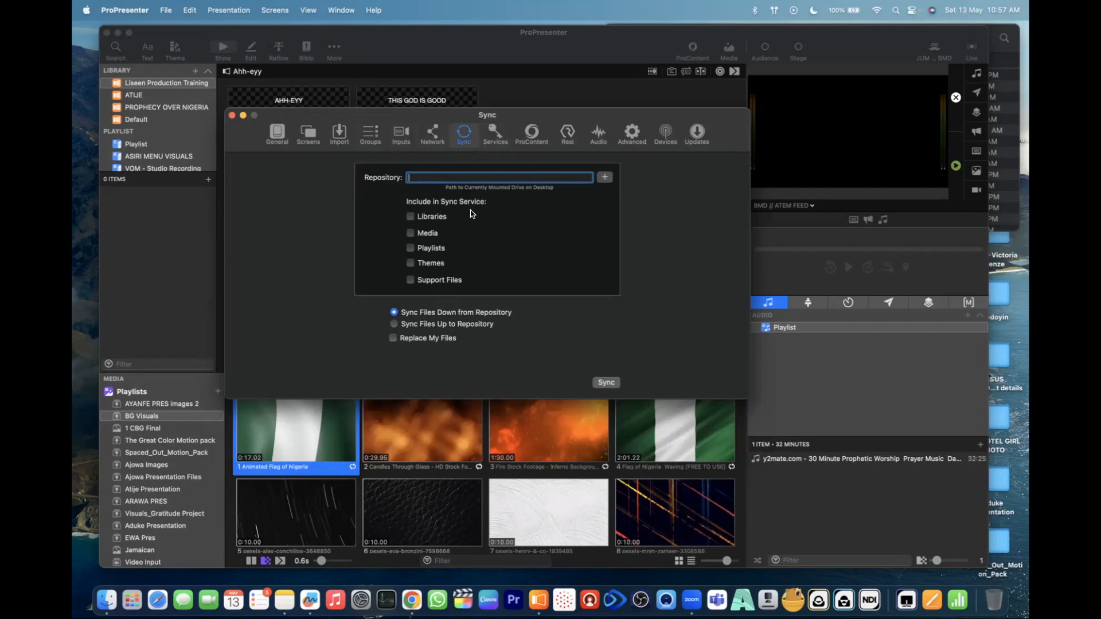
- Switch to Finder, re-sort the Documents folder to find the ProPresenter folder, and open it
click(107, 599)
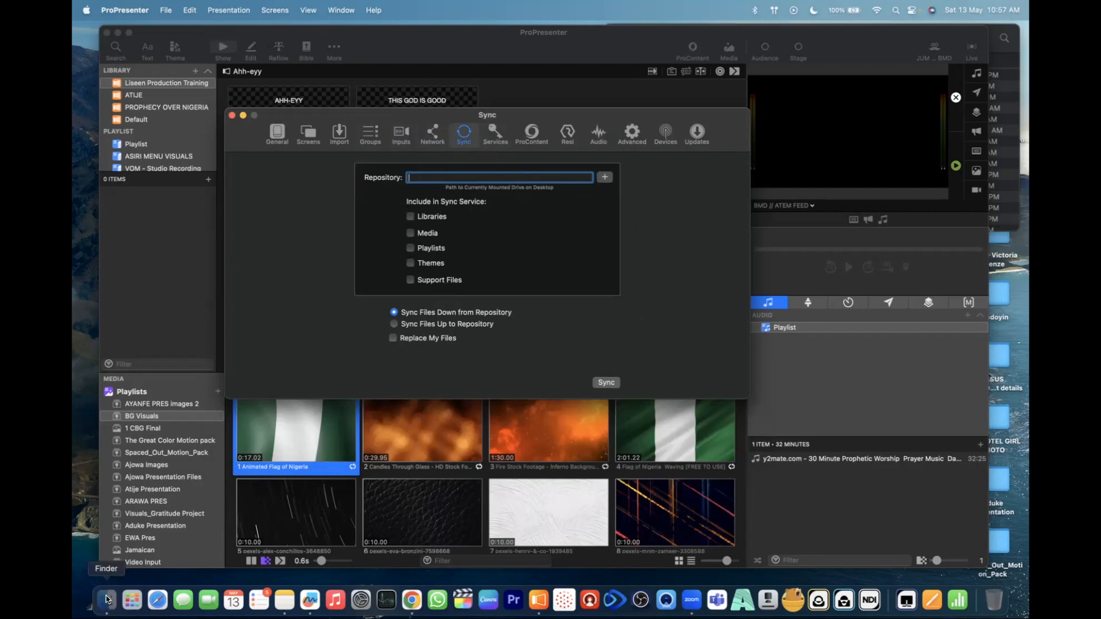
click(646, 134)
scroll(732, 165, down, 3)
scroll(732, 166, down, 3)
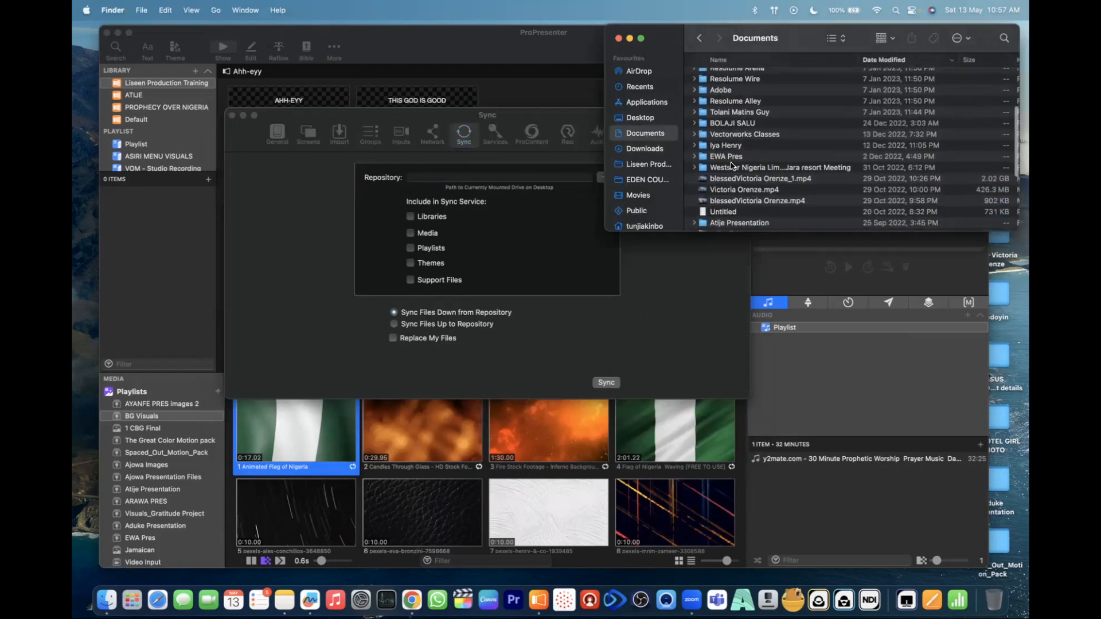
scroll(728, 137, down, 3)
scroll(729, 137, up, 10)
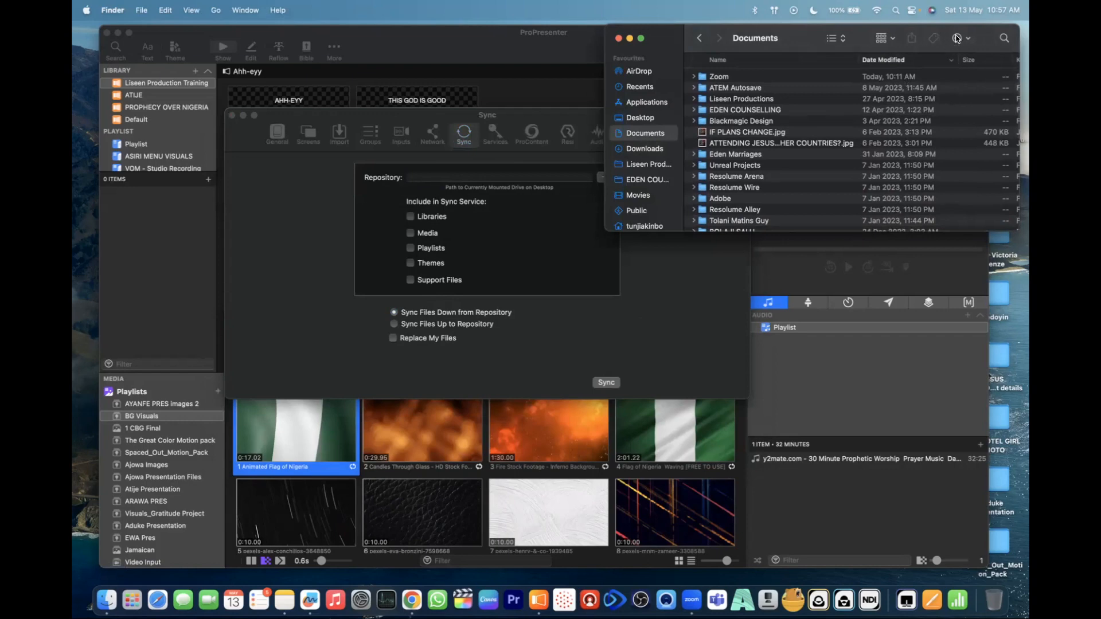
scroll(976, 89, right, 3)
click(967, 62)
scroll(843, 120, left, 3)
scroll(703, 147, down, 5)
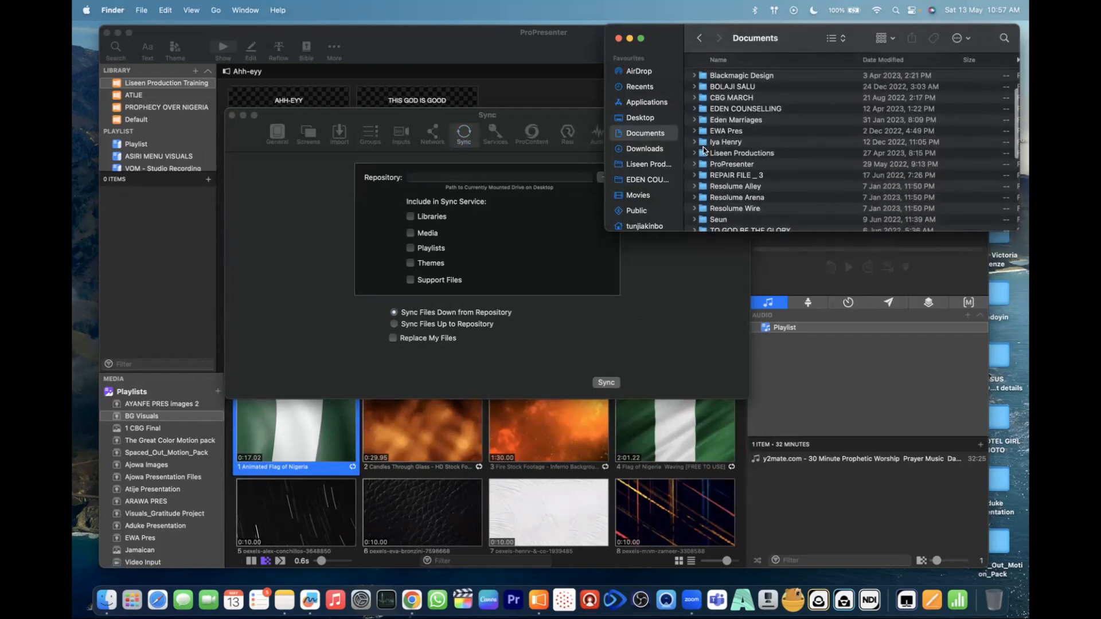
double_click(704, 141)
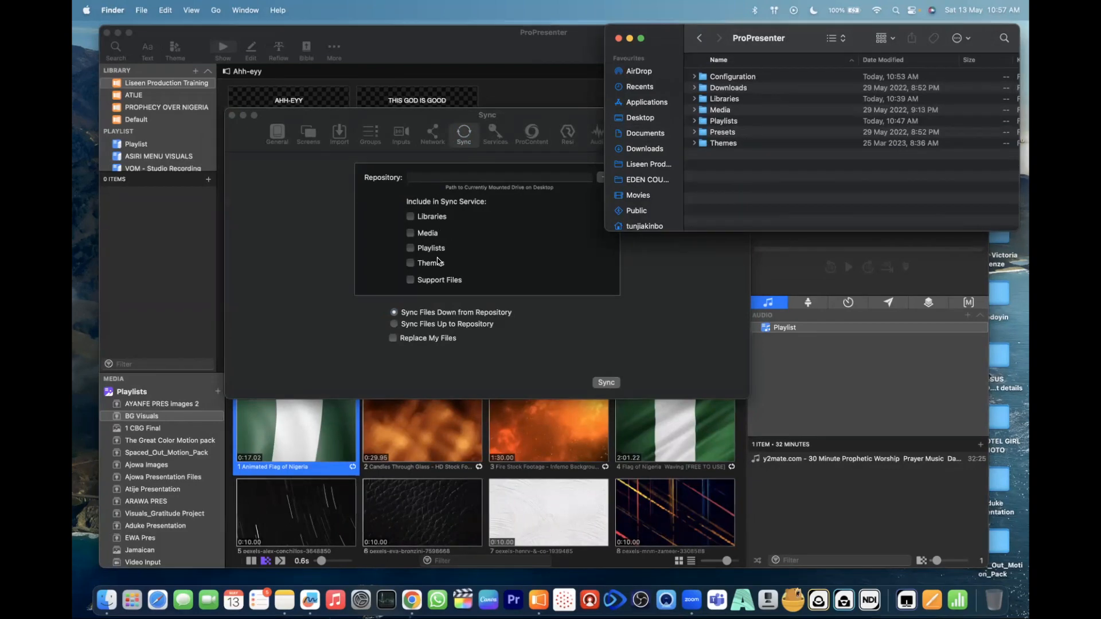
- Expand the Playlists folder to view its files, collapse it, and return to ProPresenter's Sync settings
click(696, 123)
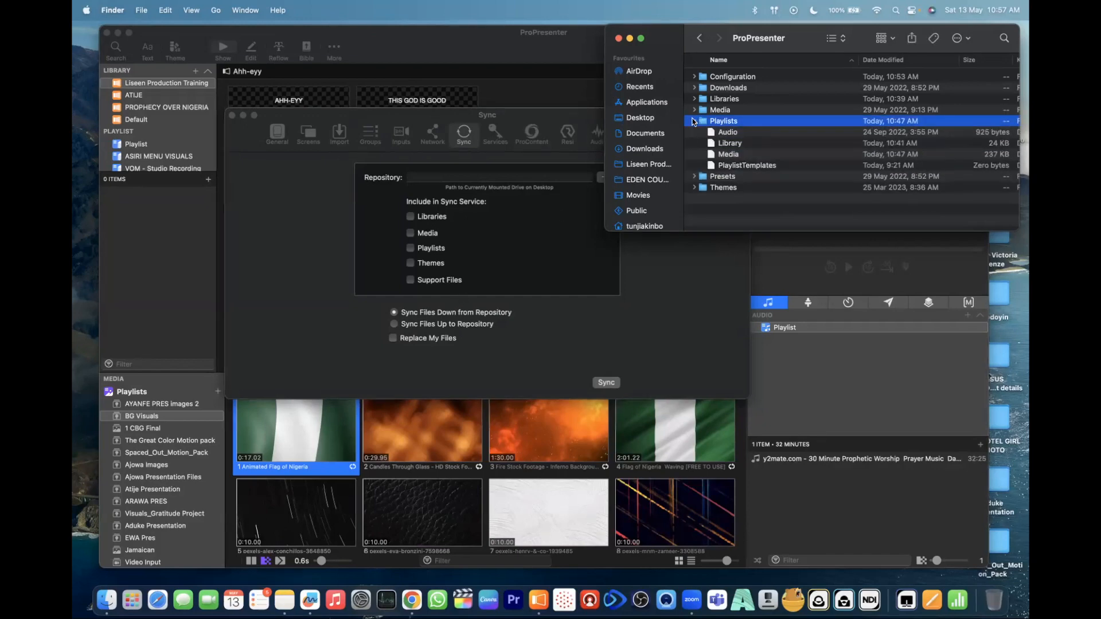
click(694, 122)
click(662, 281)
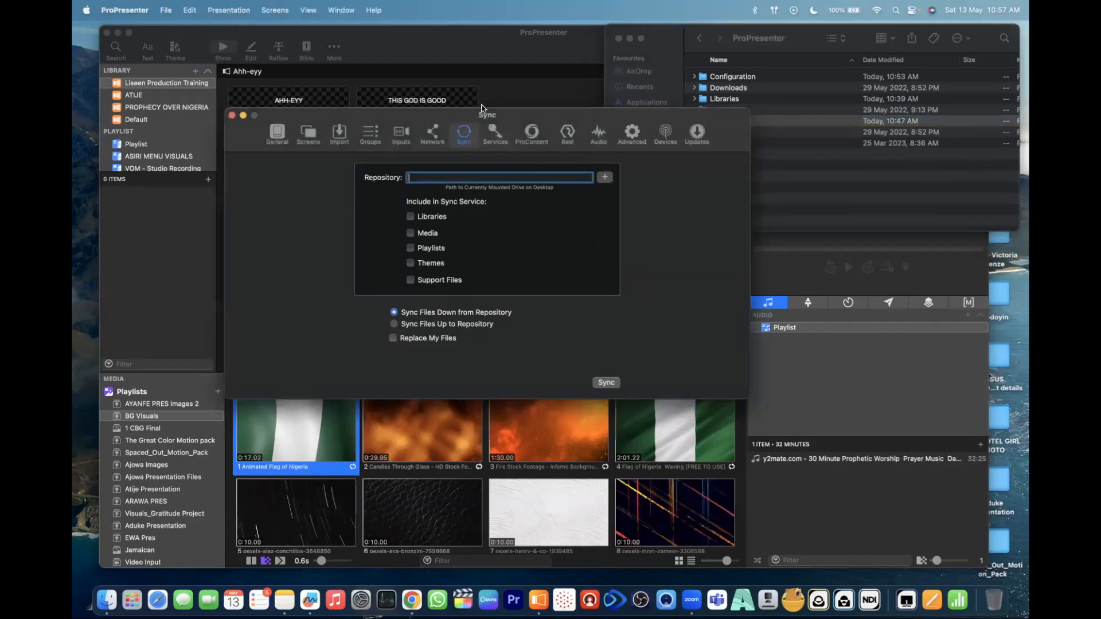
- Review the Services settings and the library's add options, including Planning Center Service, and bring the Services window back
click(496, 134)
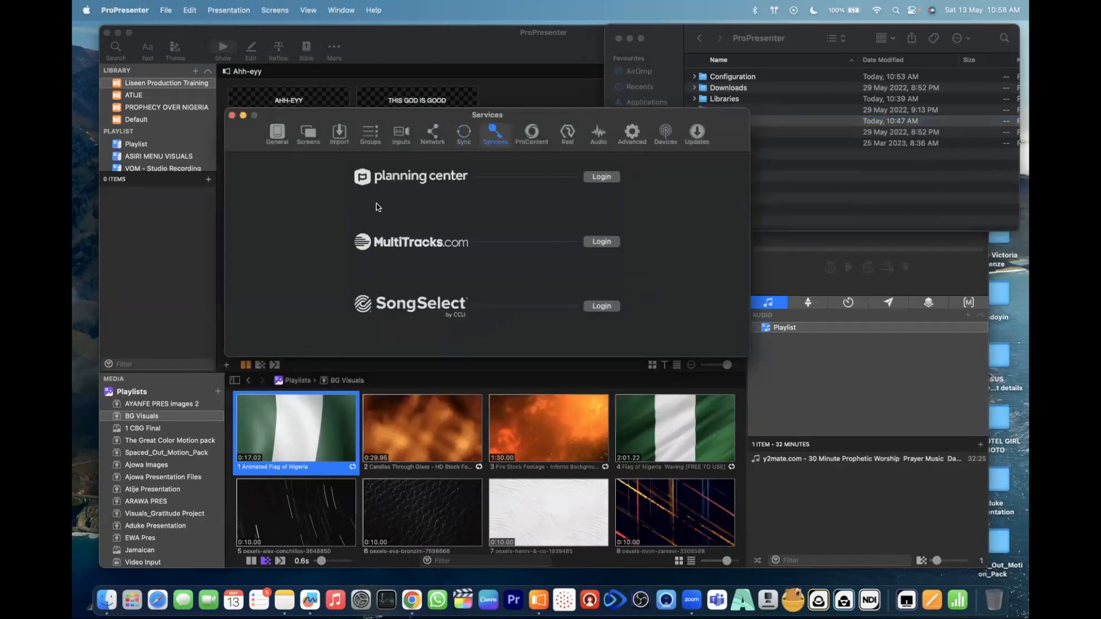
click(195, 71)
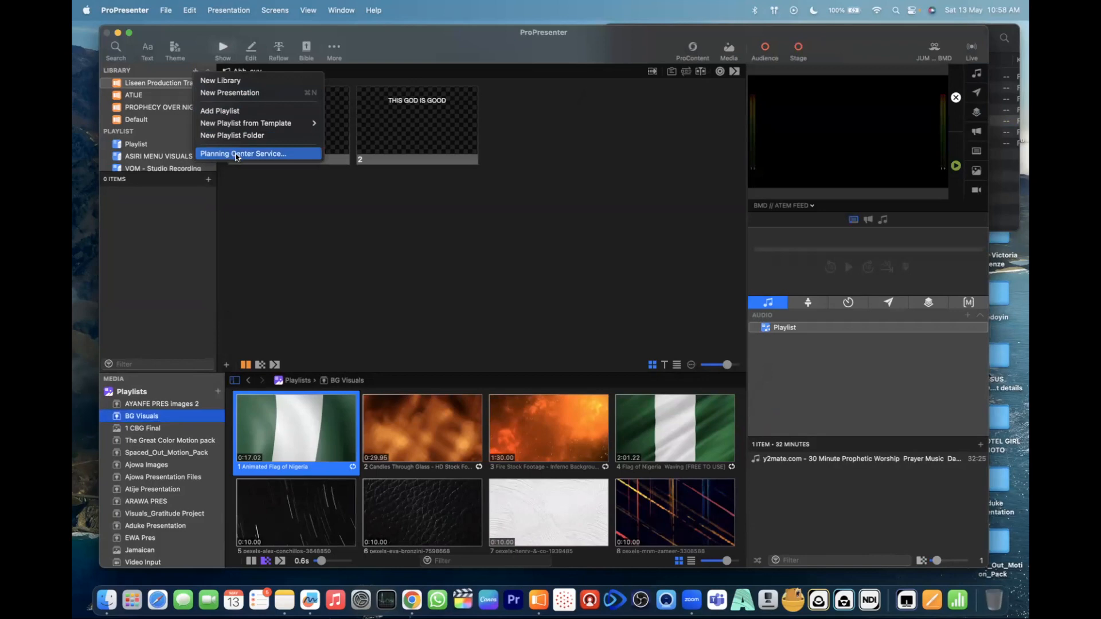
mouse_move(682, 37)
mouse_down()
mouse_move(690, 118)
mouse_move(676, 33)
mouse_up()
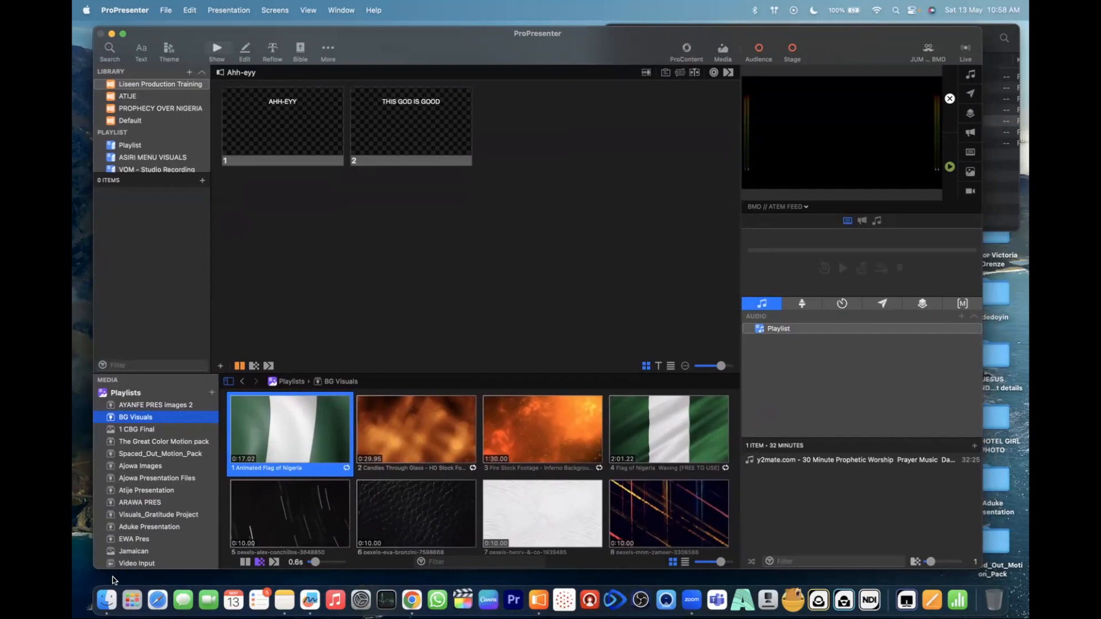
key(ctrl+Up)
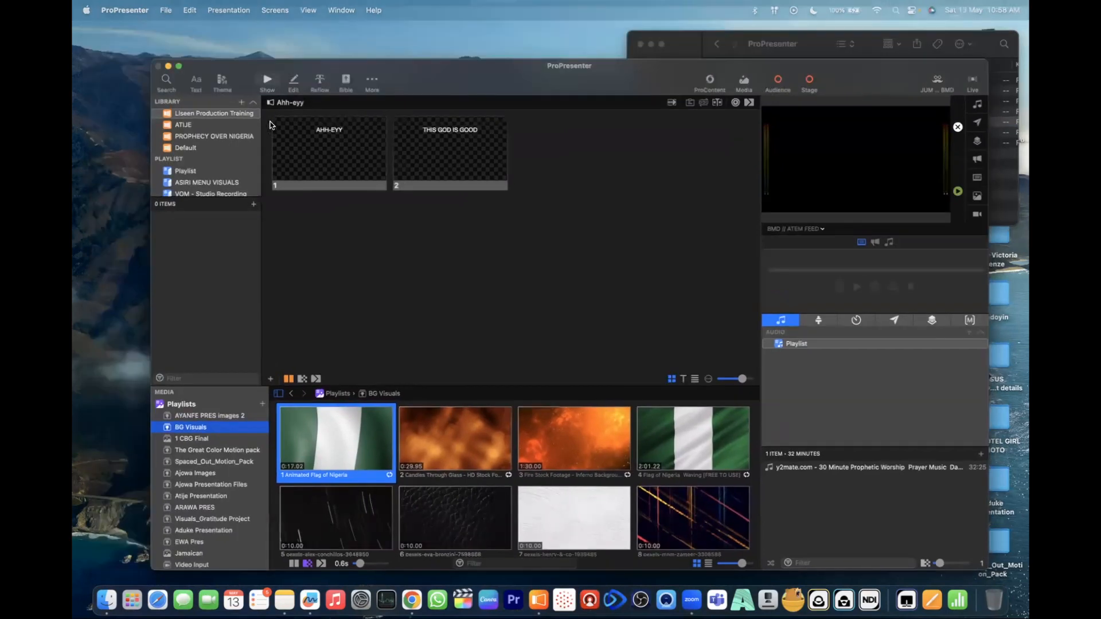
click(542, 205)
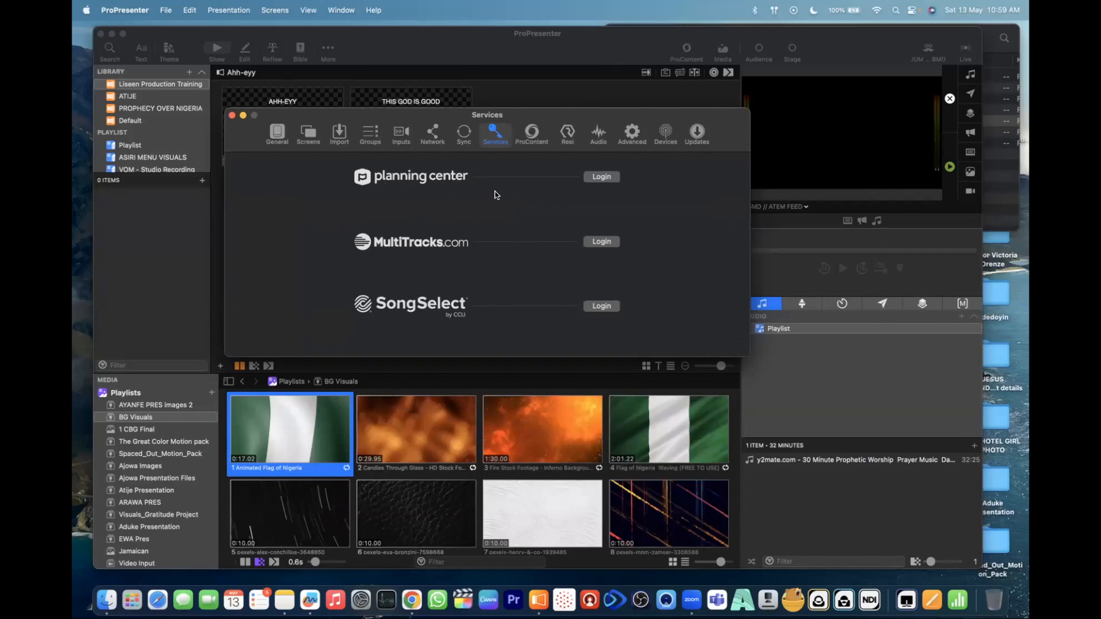
- Review the ProContent and Resi settings, comparing them with Services and reading Resi's streaming description
click(532, 135)
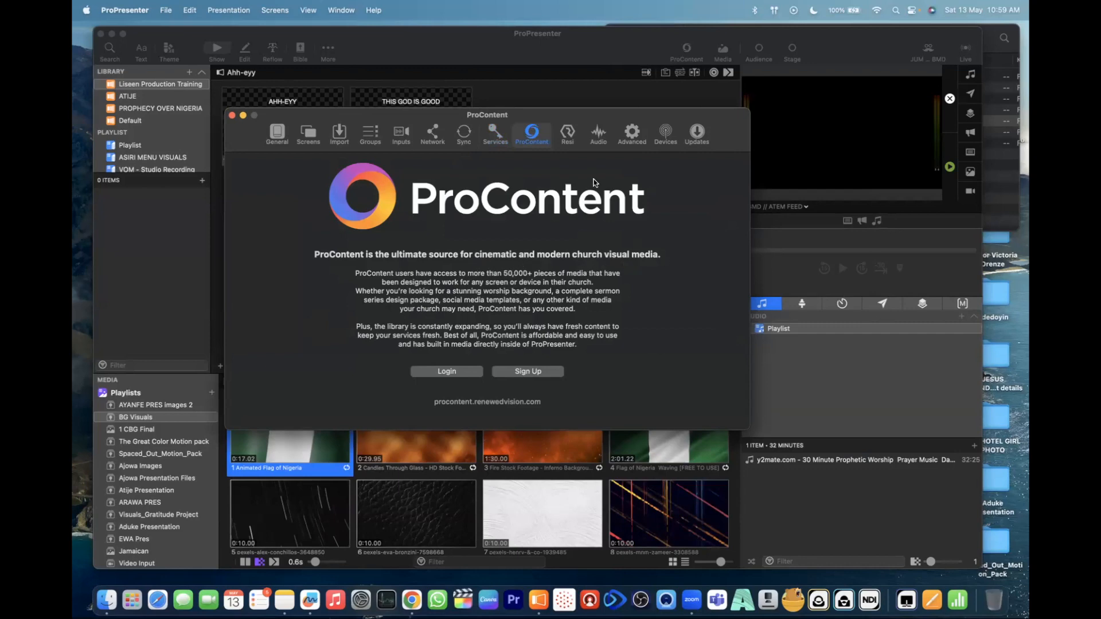
click(568, 134)
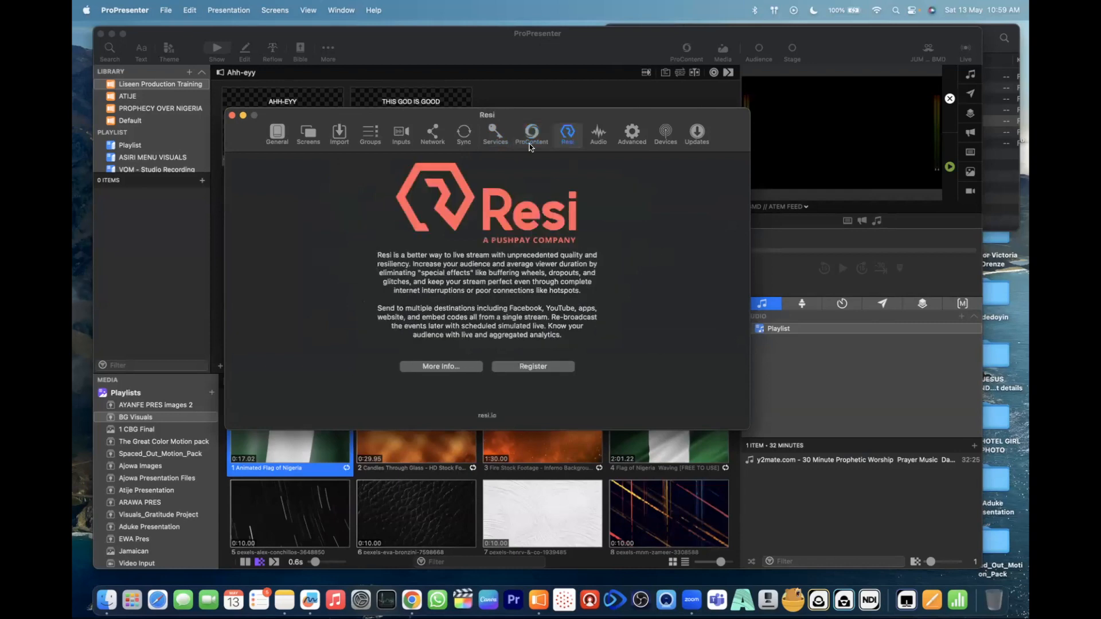
click(496, 138)
click(534, 139)
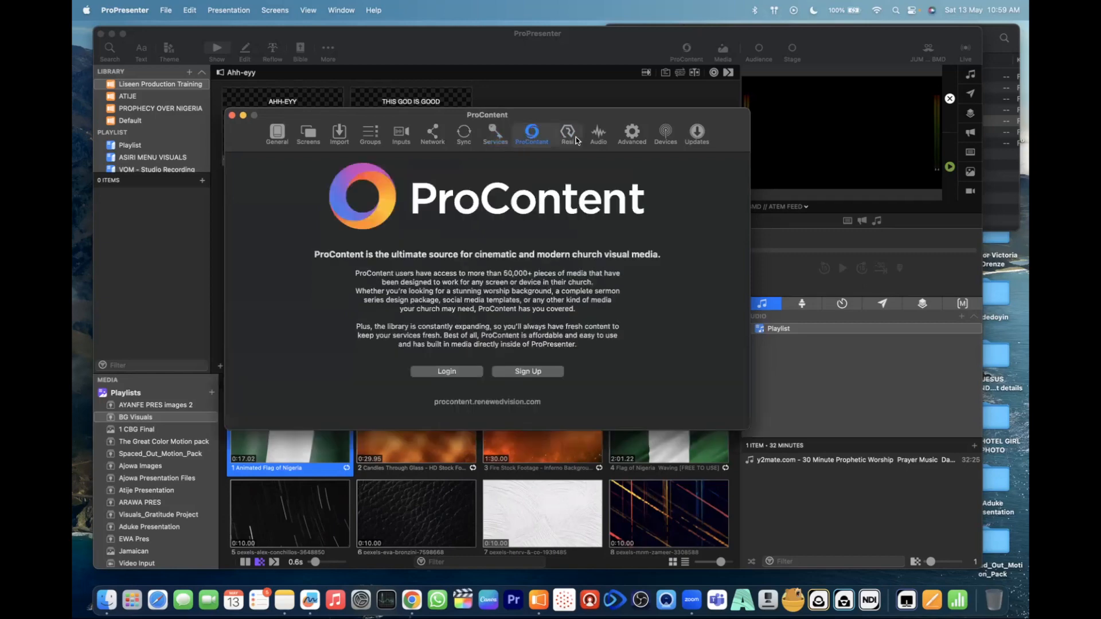
click(573, 137)
click(496, 138)
click(530, 141)
click(573, 136)
click(496, 137)
click(532, 138)
click(567, 138)
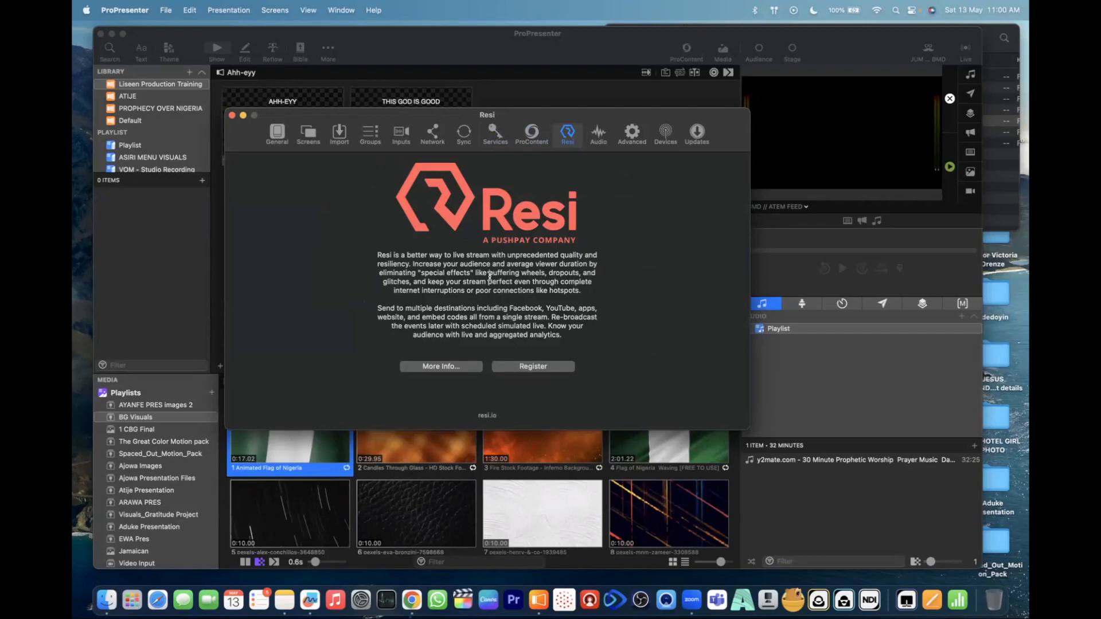
drag(489, 273, 480, 296)
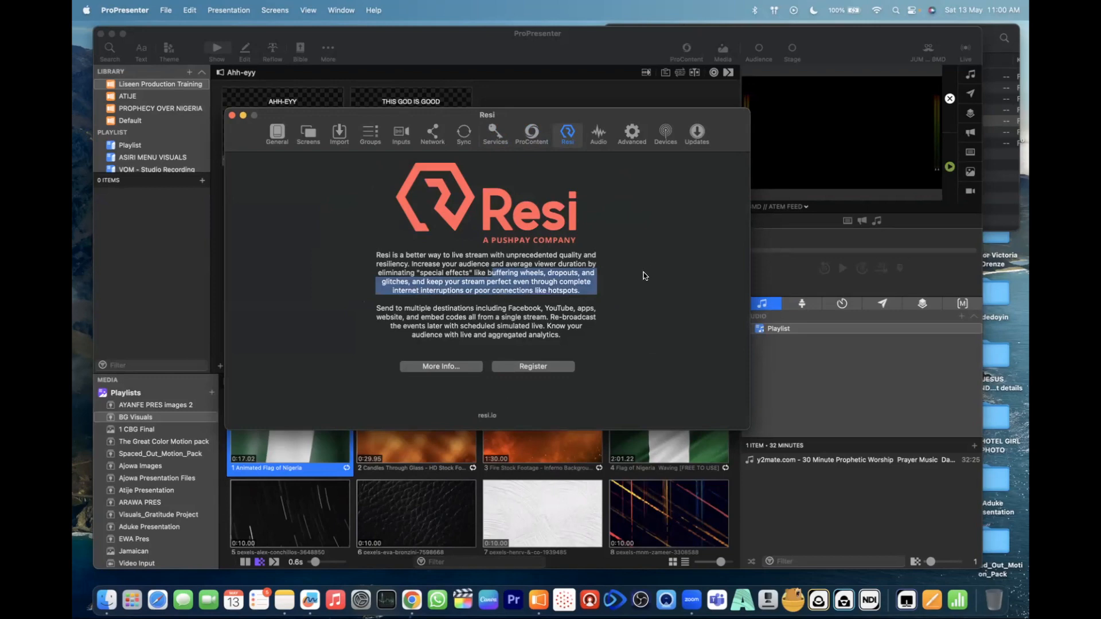
click(480, 268)
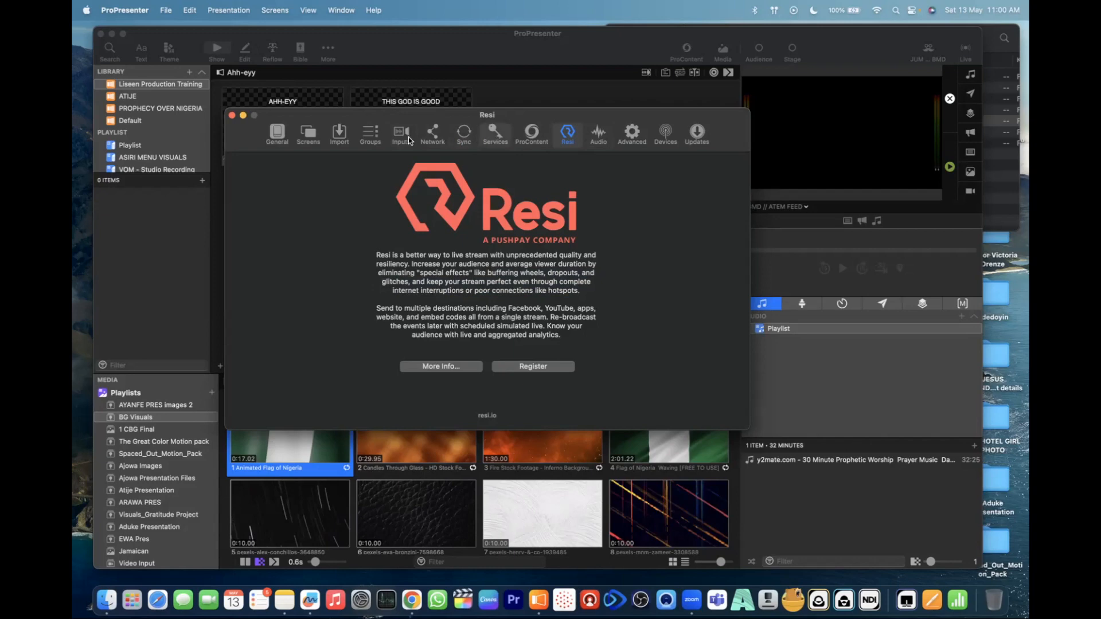
- Revisit the Network settings, then open the Audio settings and view the available devices for the Main output
click(431, 136)
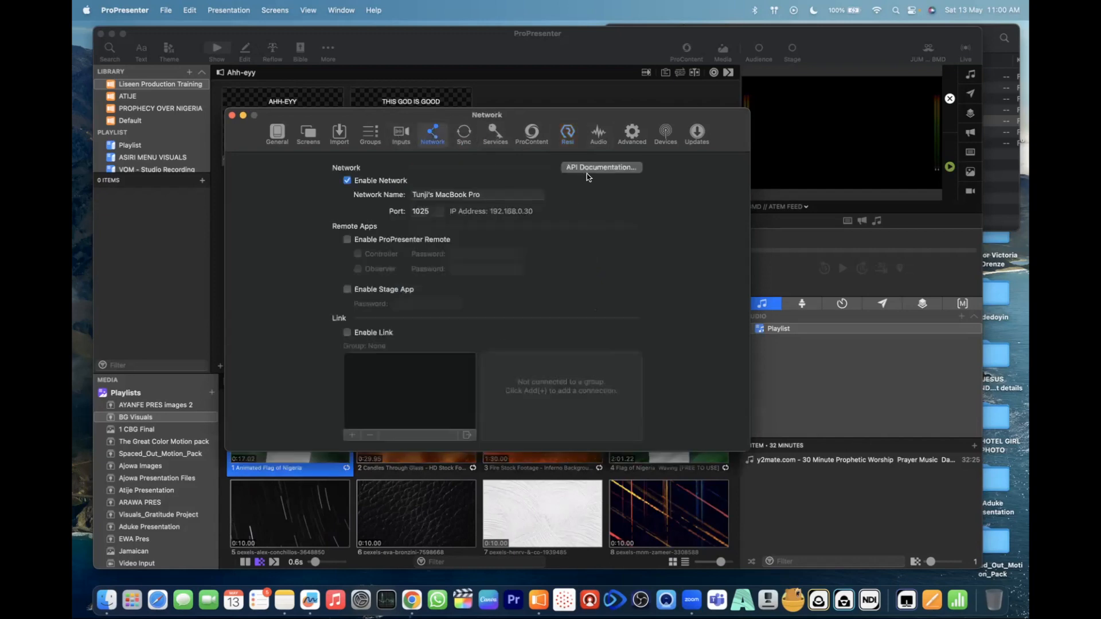
click(604, 132)
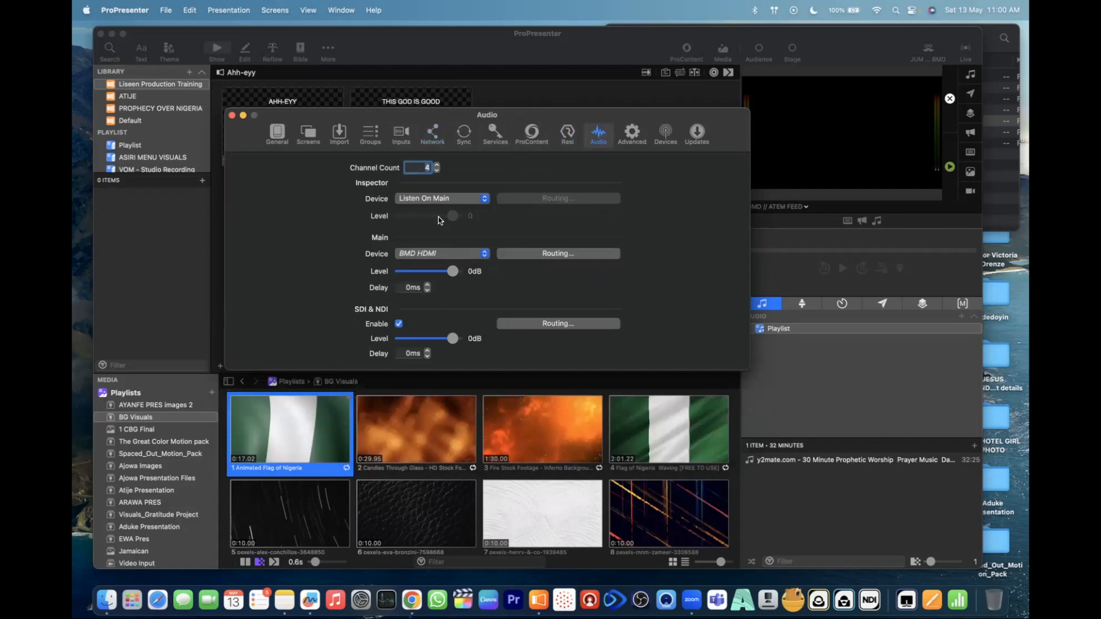
click(471, 257)
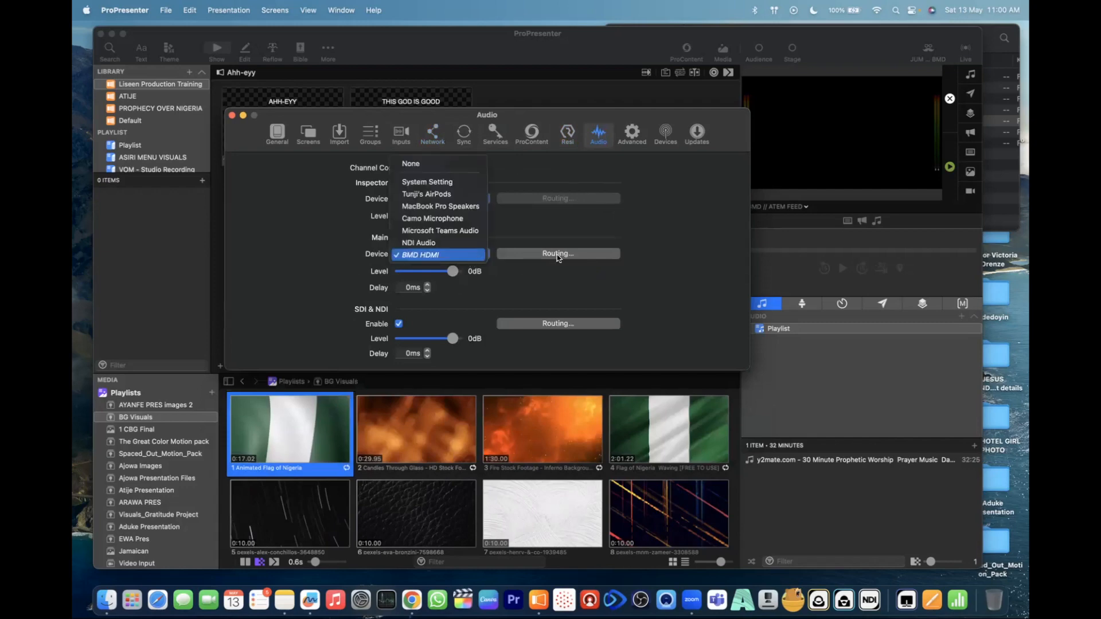
click(652, 253)
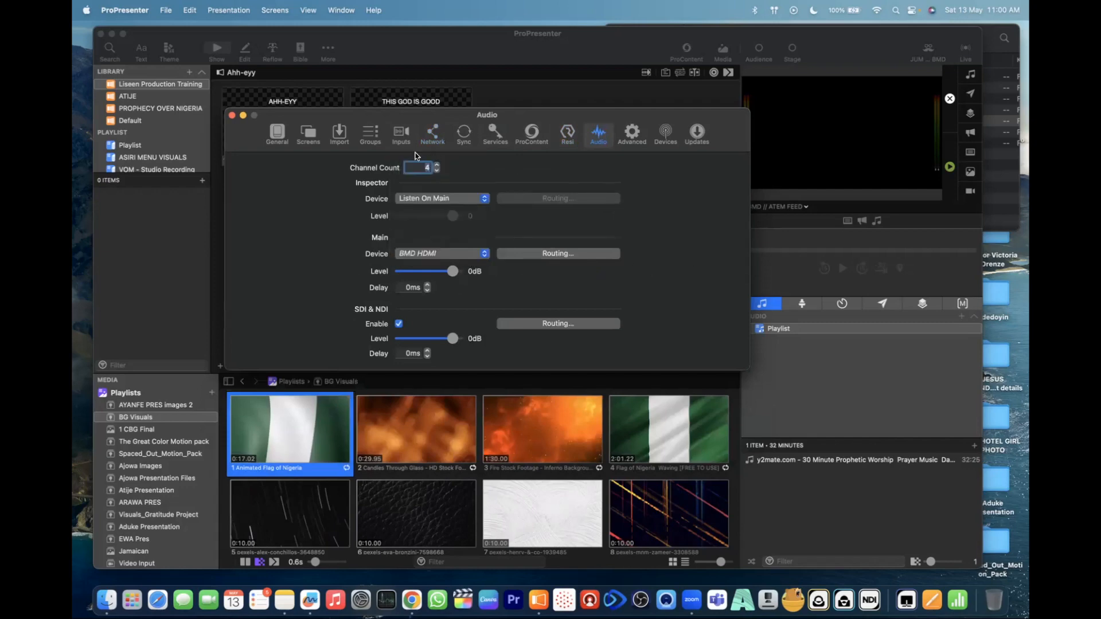
drag(605, 113, 510, 104)
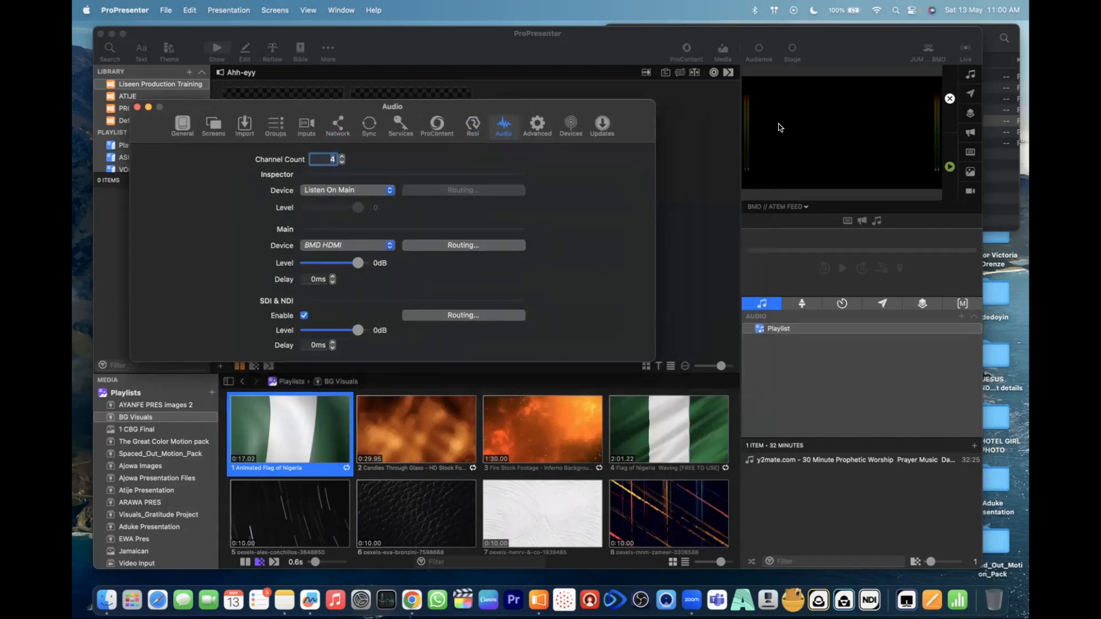
- Raise the audio channel count to 16
click(342, 158)
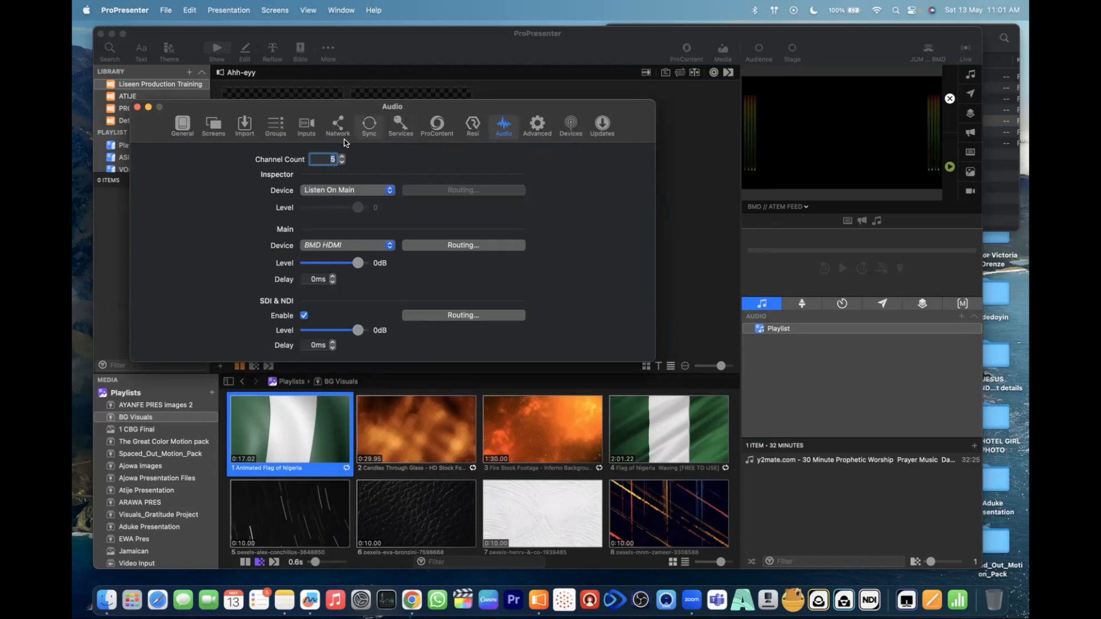
click(341, 156)
click(342, 157)
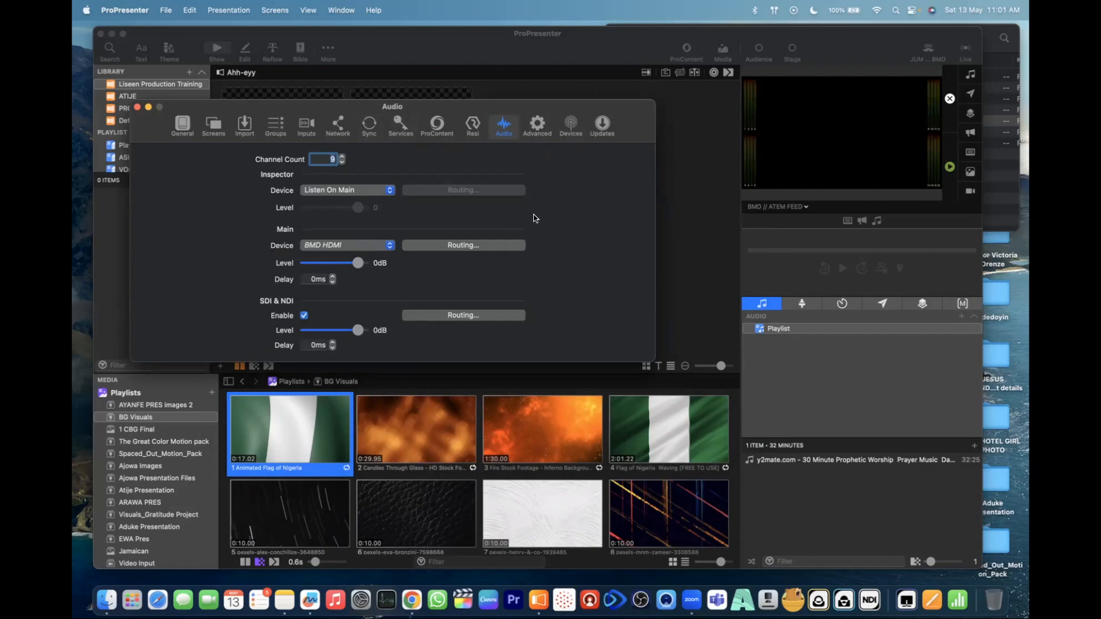
click(341, 157)
click(342, 157)
click(342, 157)
click(342, 156)
- Examine the Main output's routing matrix from Pro Channel 1 to Pro Channel 16, and close it
click(459, 245)
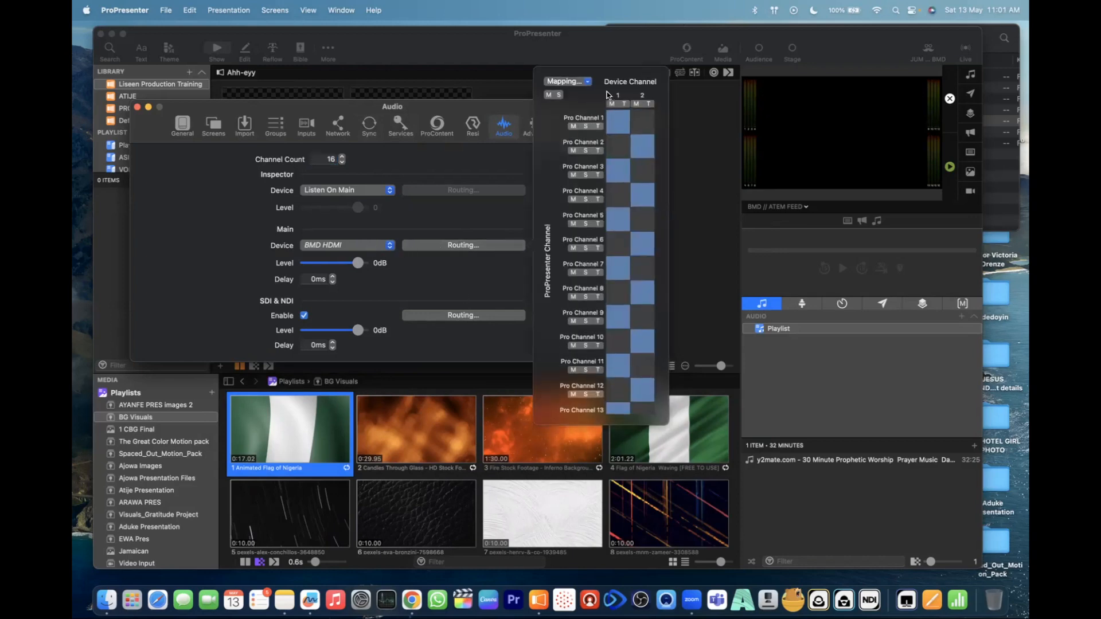
scroll(574, 383, down, 5)
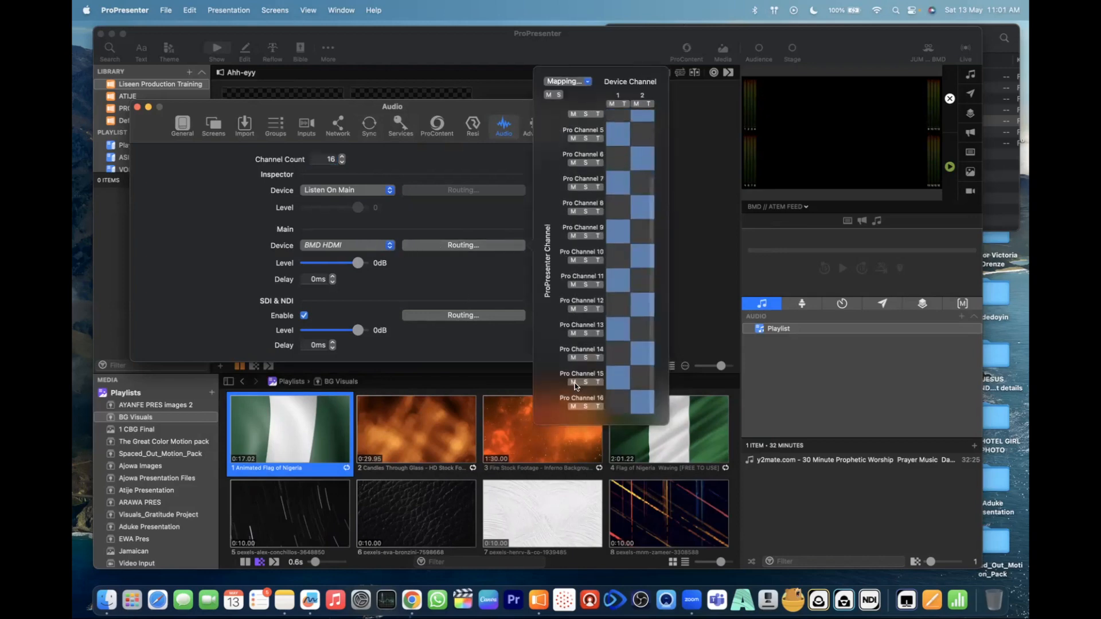
scroll(575, 383, up, 5)
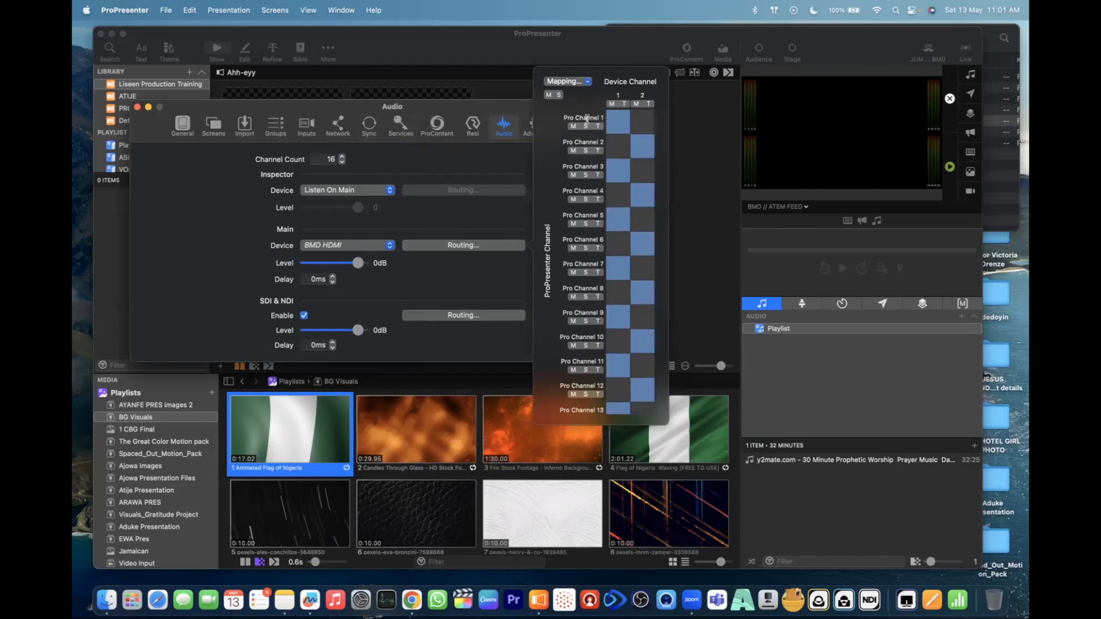
scroll(574, 404, down, 2)
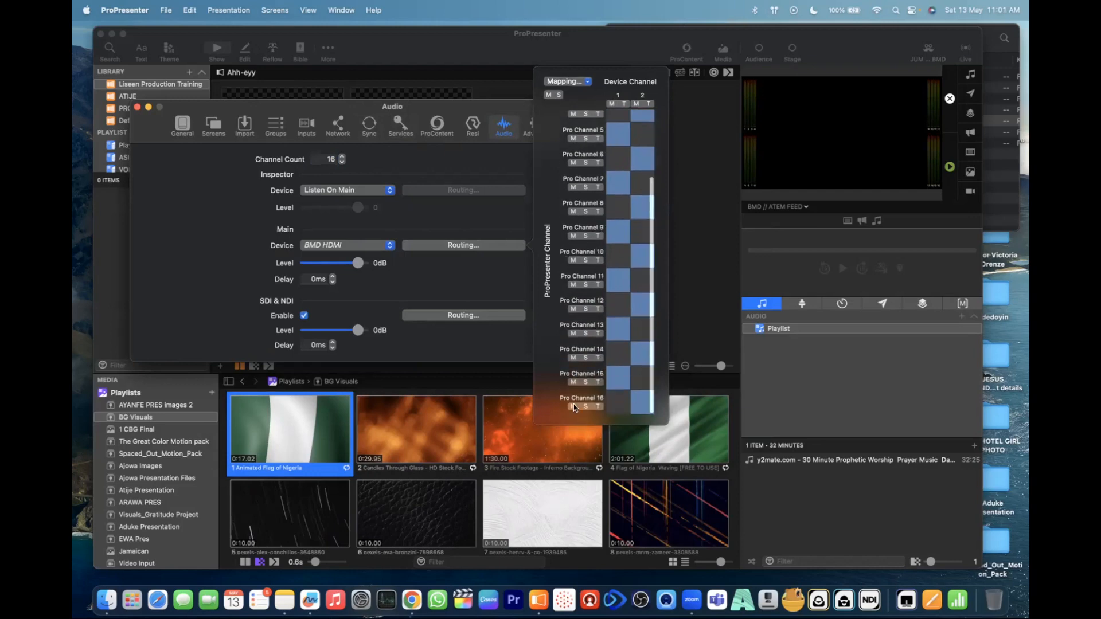
scroll(573, 404, up, 2)
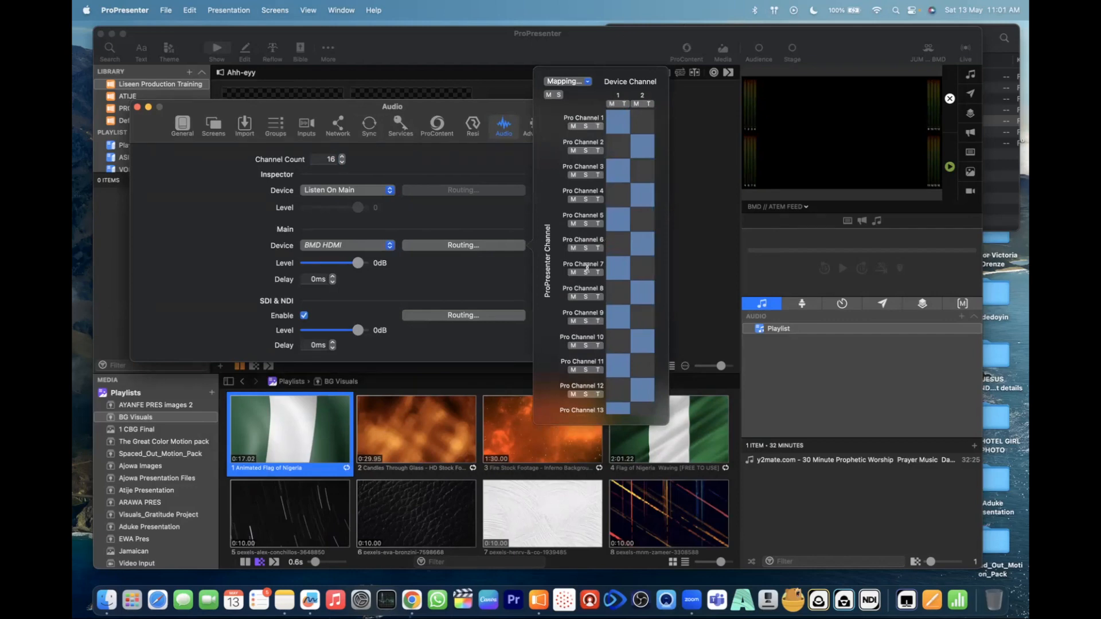
click(415, 159)
- Set the audio channel count to 4
click(331, 158)
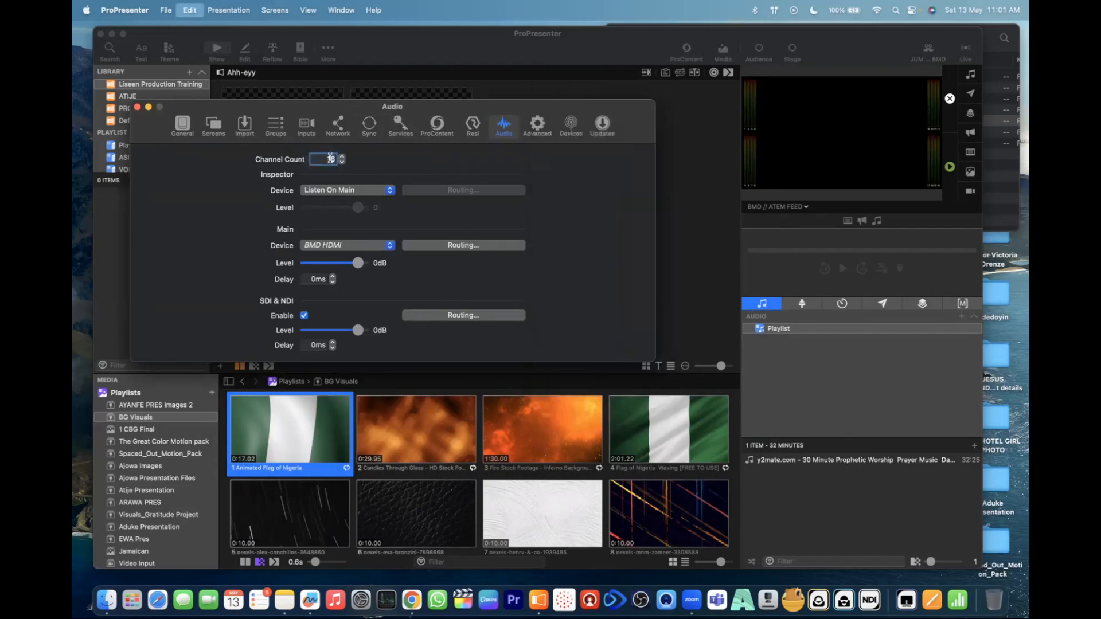
key(BackSpace)
key(BackSpace)
text(4)
click(342, 162)
click(342, 162)
click(342, 162)
click(343, 163)
click(343, 163)
click(342, 163)
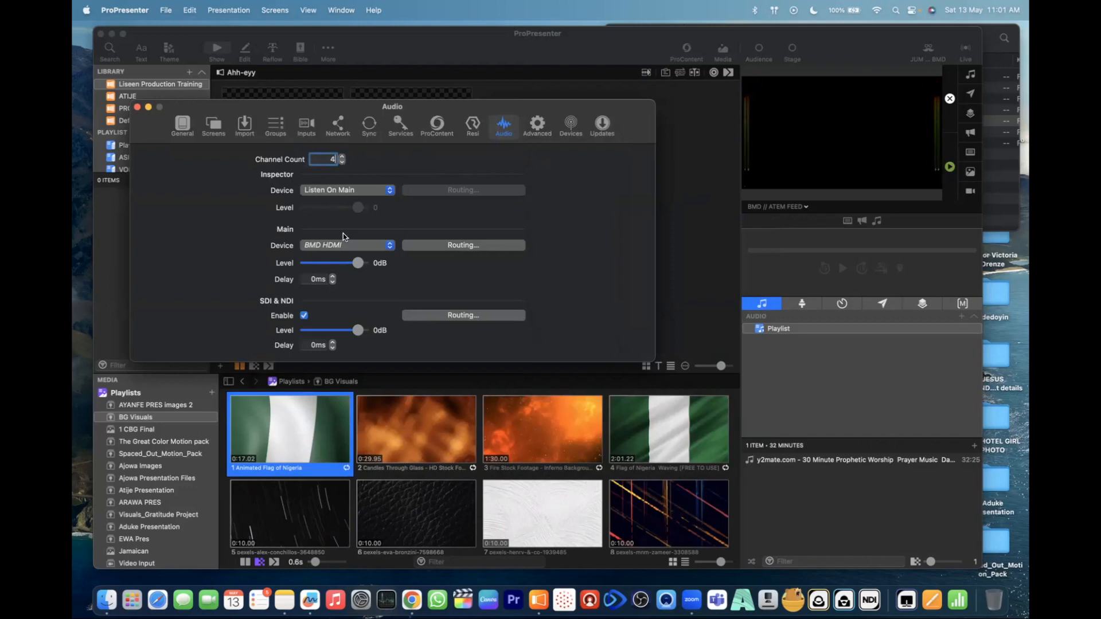
- Examine the SDI & NDI audio routing matrix, close it, and open the Advanced settings
click(468, 315)
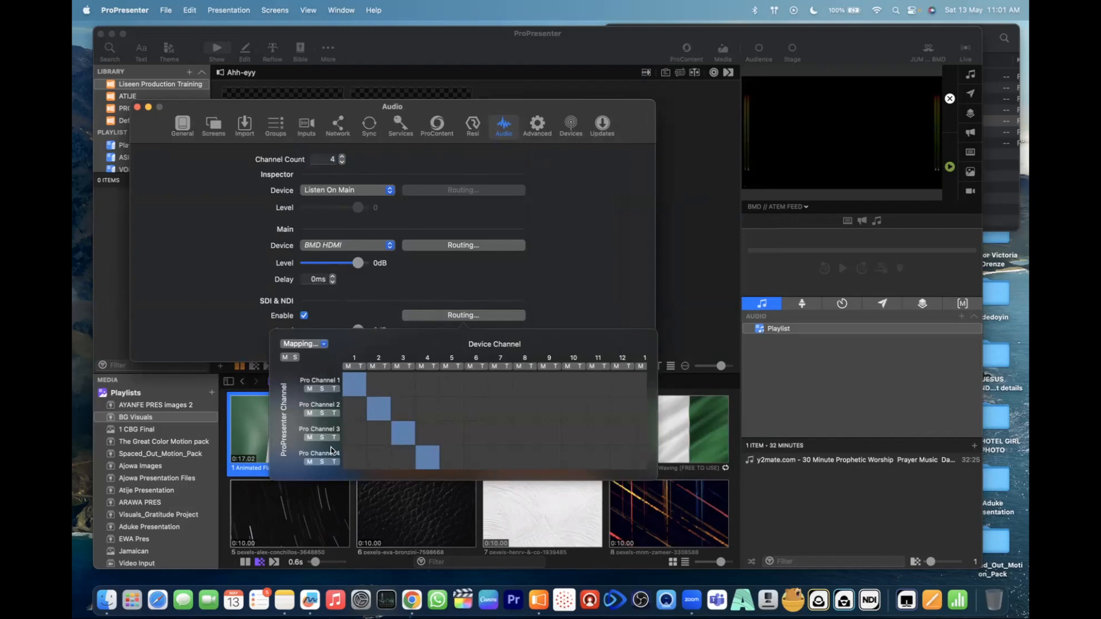
click(218, 317)
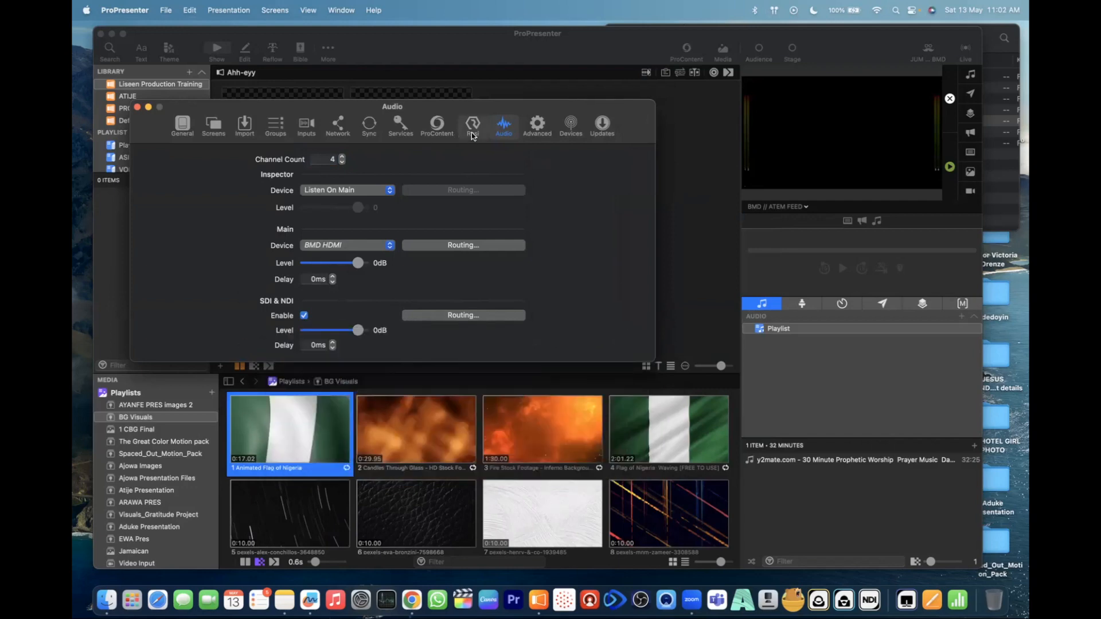
click(530, 128)
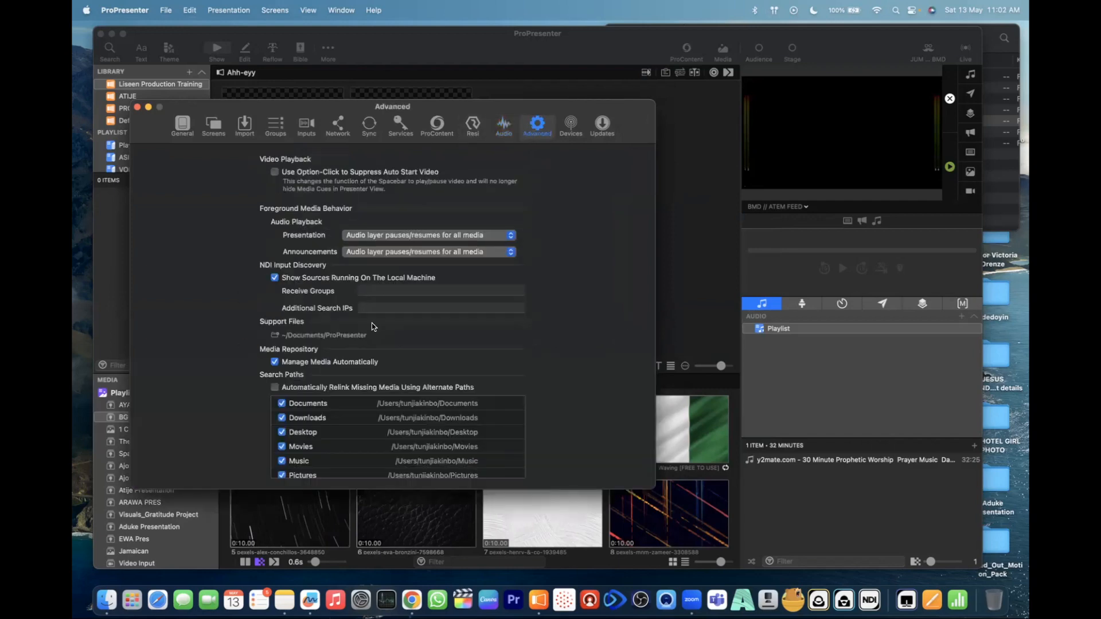
- Review the Devices and Updates settings, including the Update Channel options, and close the settings window
click(571, 125)
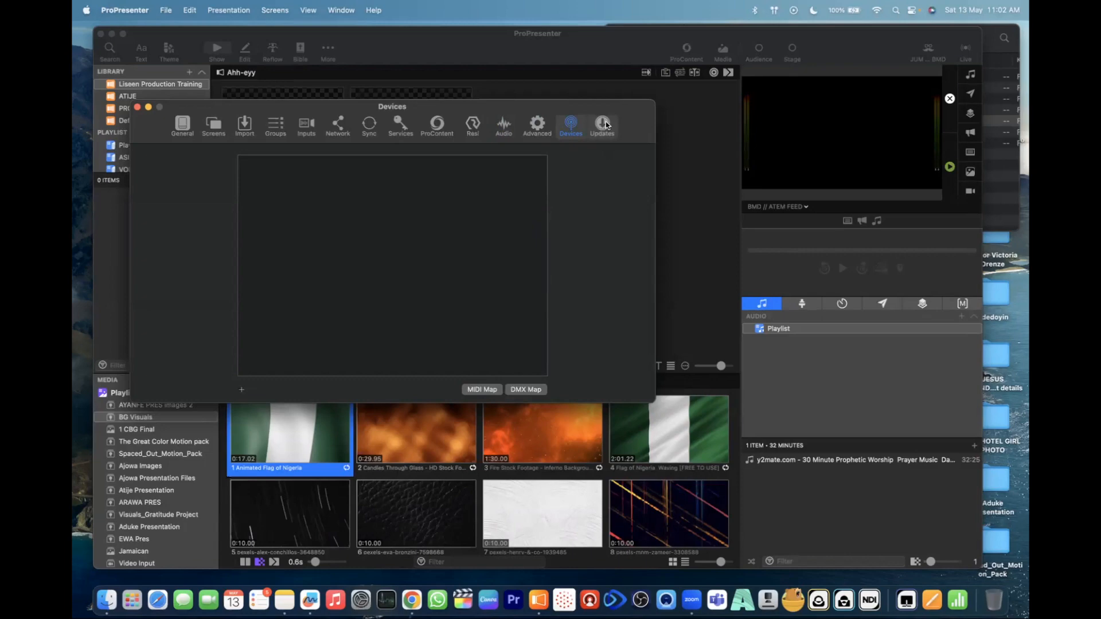
drag(630, 111, 582, 120)
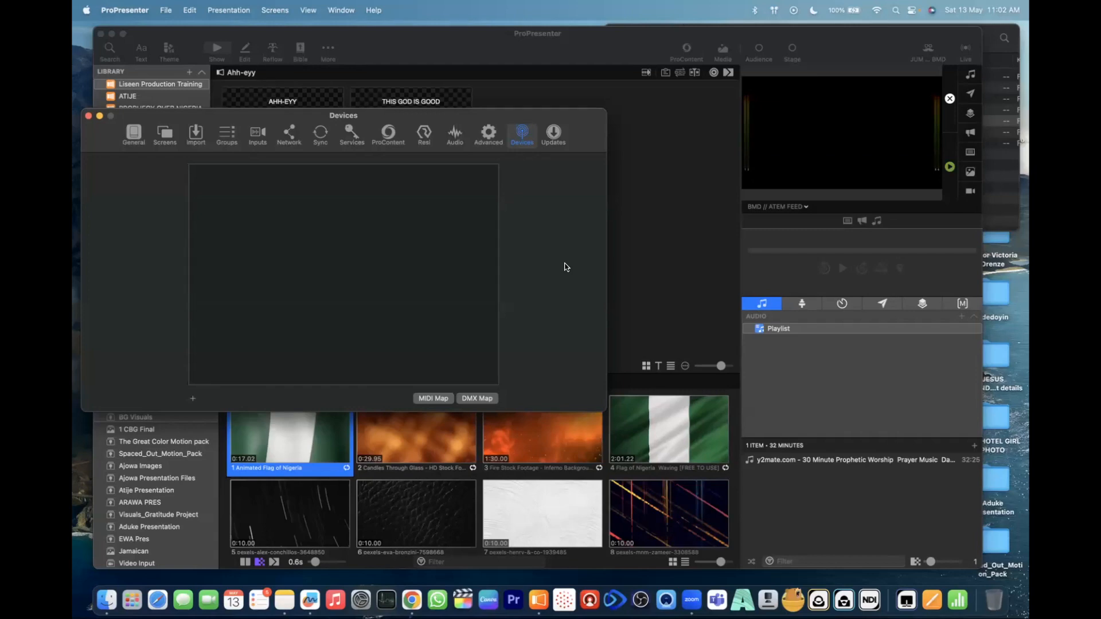
click(554, 131)
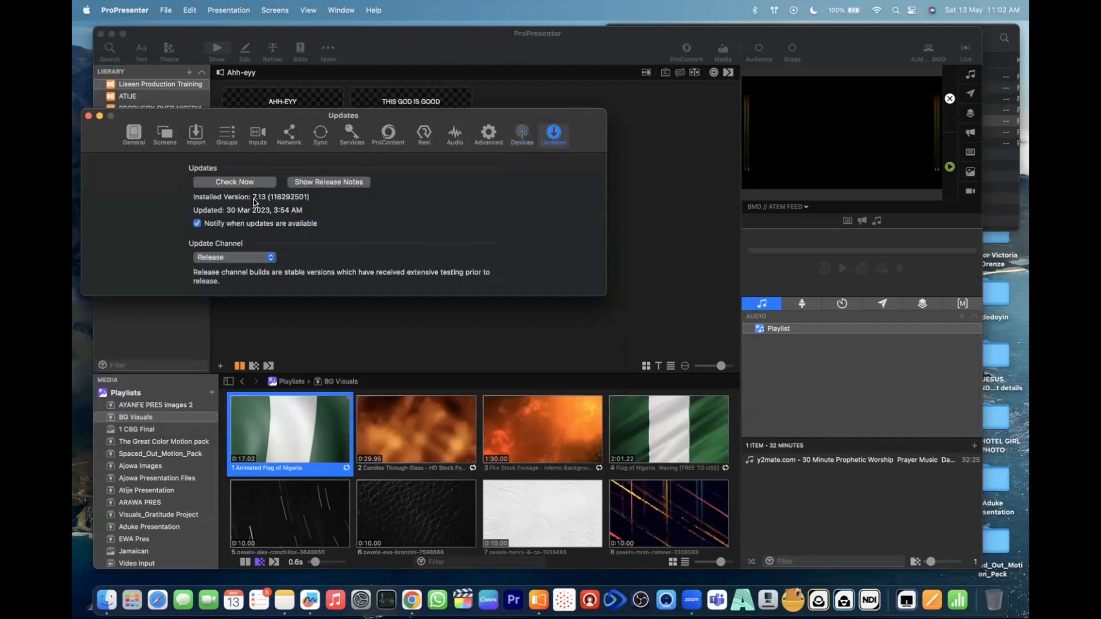
click(257, 264)
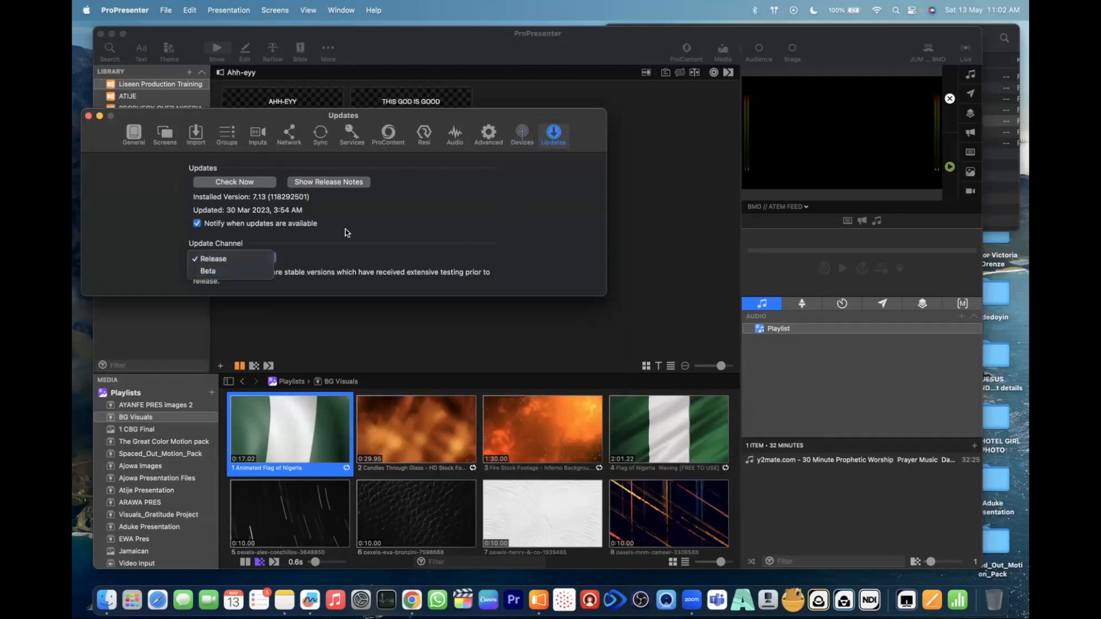
click(413, 237)
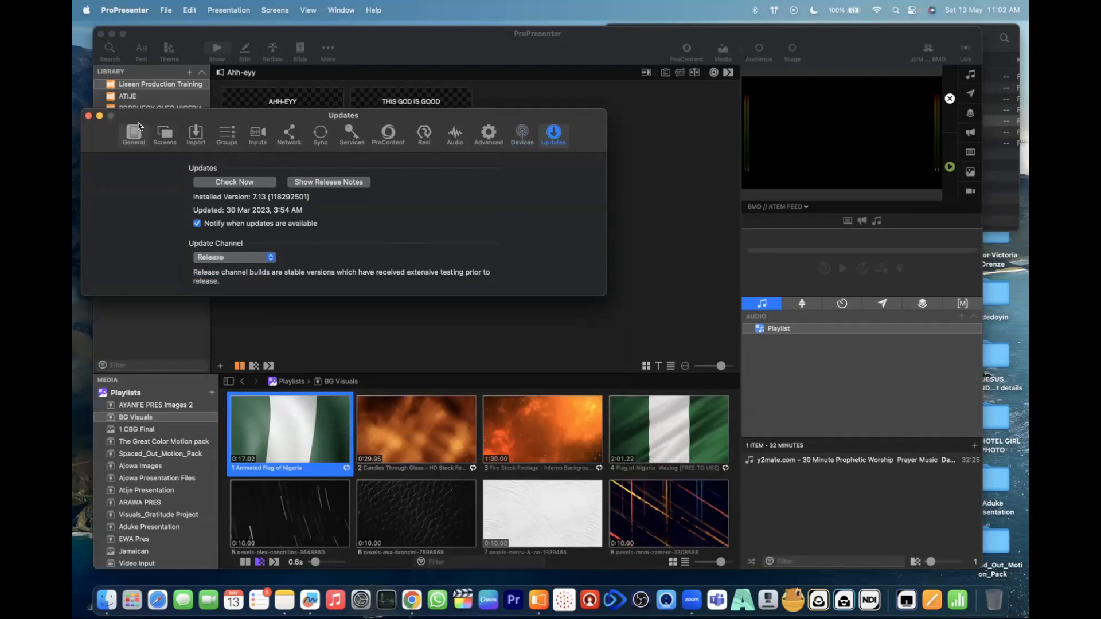
click(88, 116)
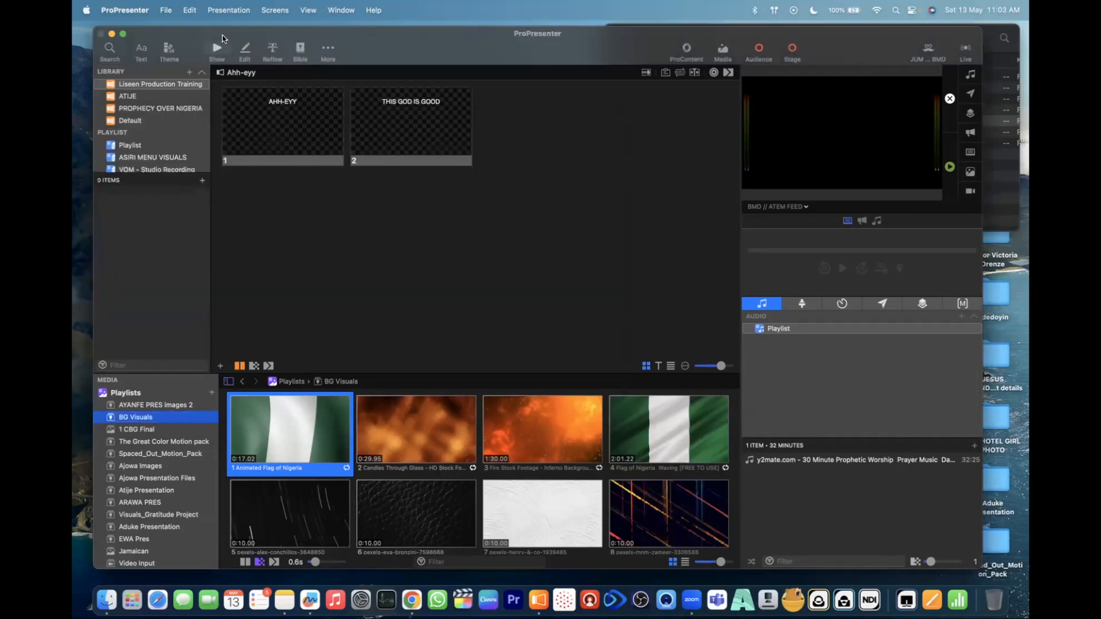
- Move the main window lower on the desktop and look through the application's File and Screens commands
drag(223, 38, 224, 65)
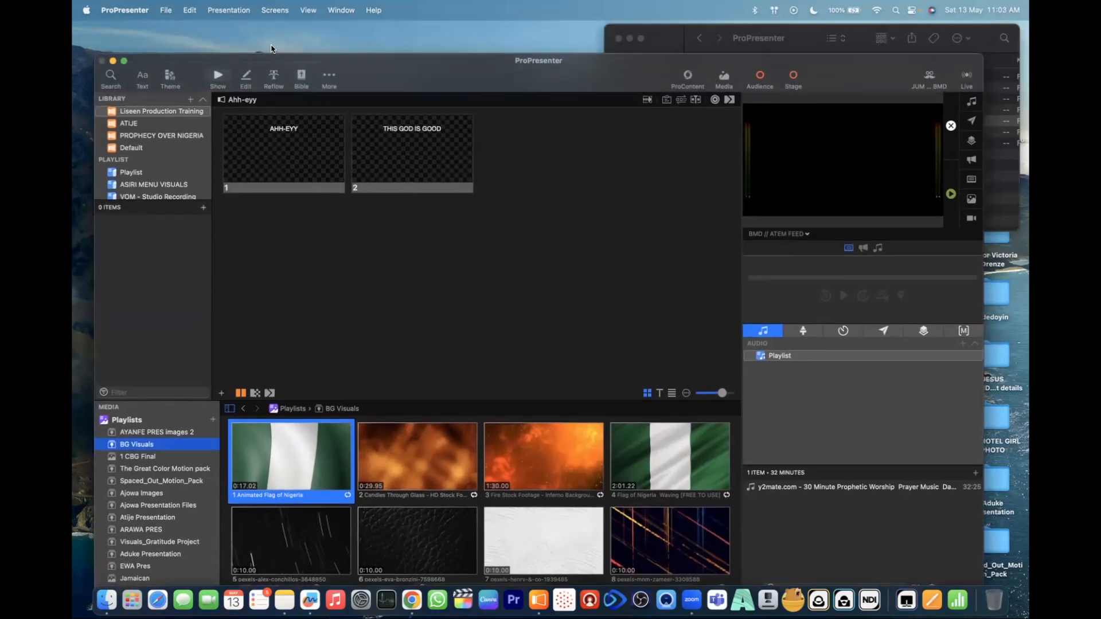
click(165, 10)
mouse_move(191, 12)
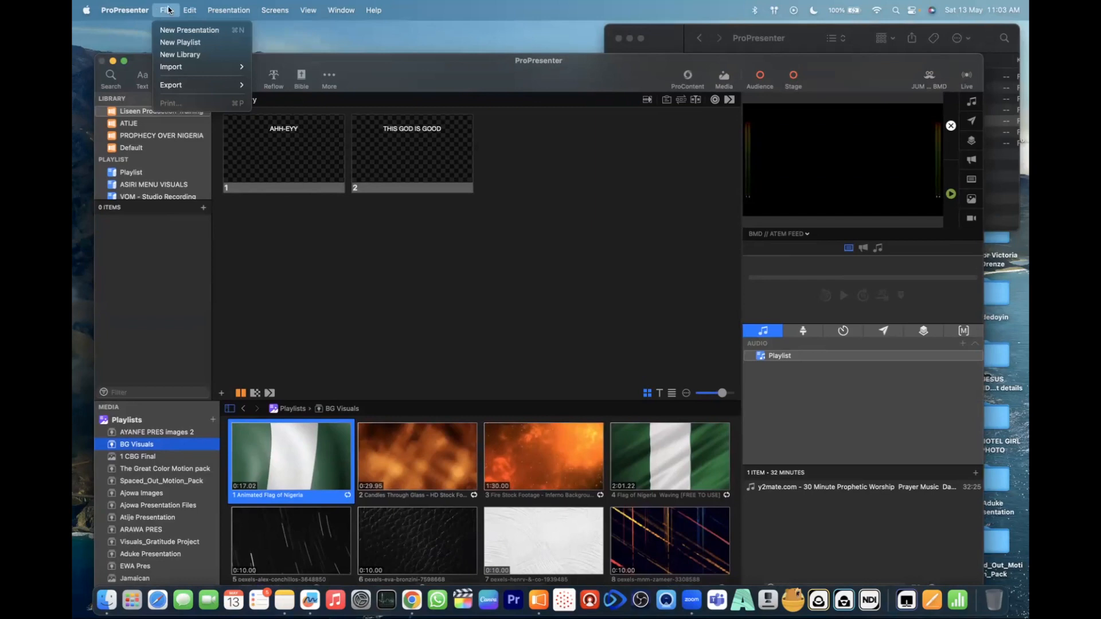
mouse_move(302, 11)
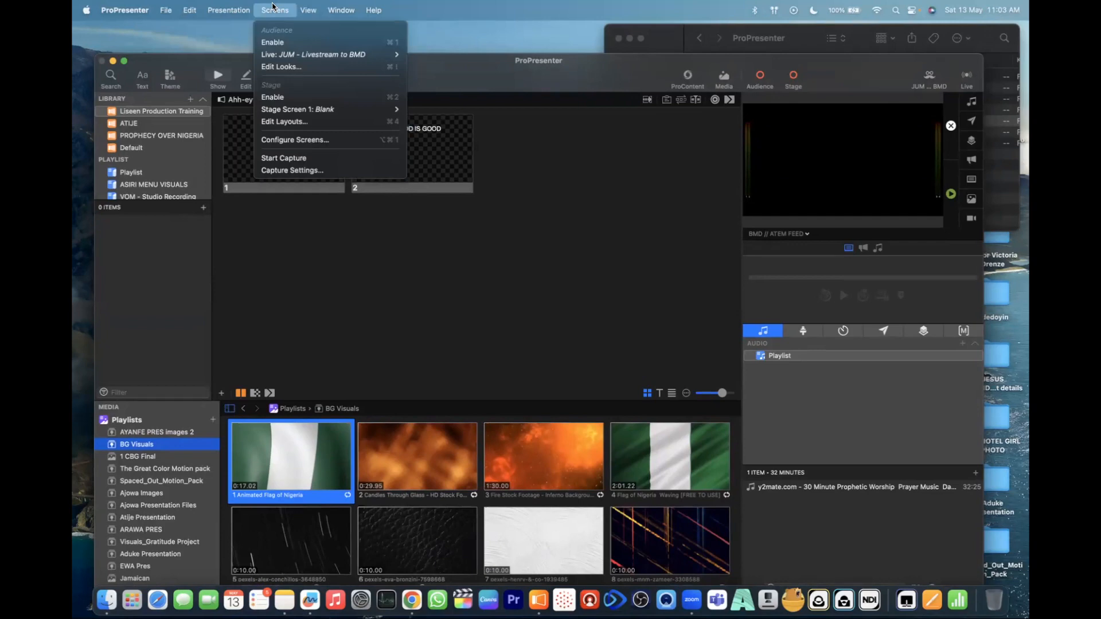
click(613, 4)
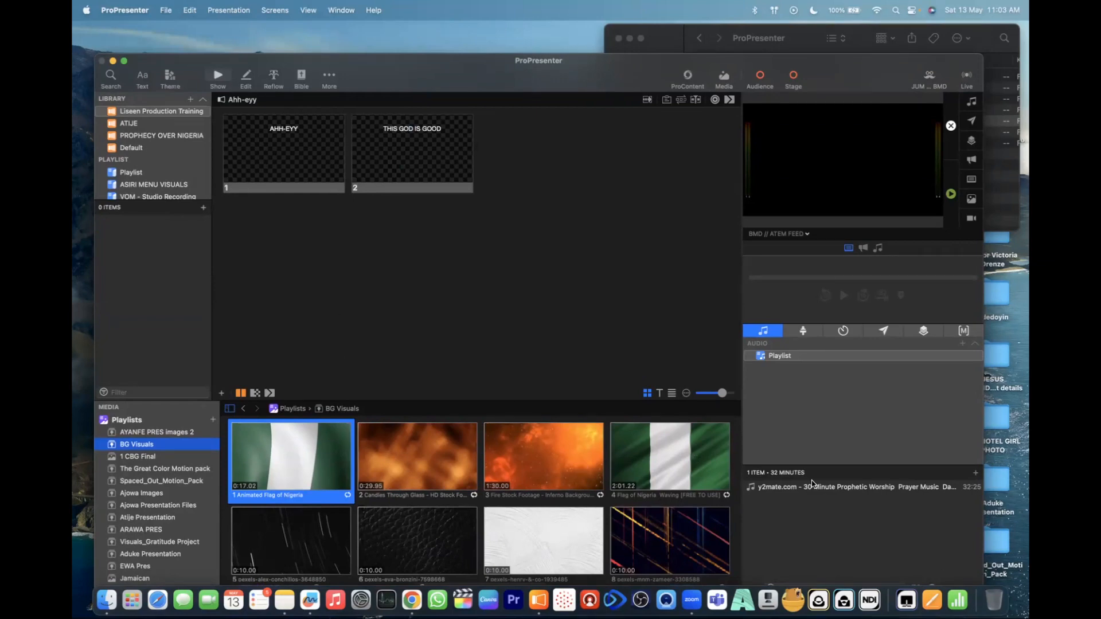
- Switch to the Freeform board "JCE VISUAL FLOW DAY 1 & 2" and examine the signal flow between ProPresenter, Resolume and the OB-van
key(super+Tab)
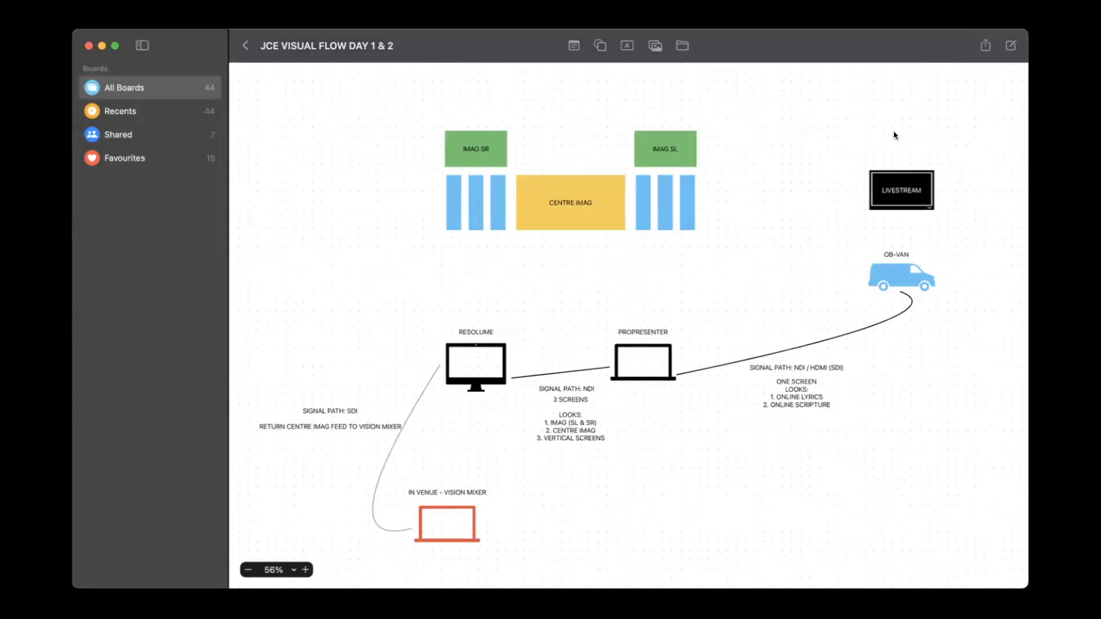
scroll(556, 342, up, 3)
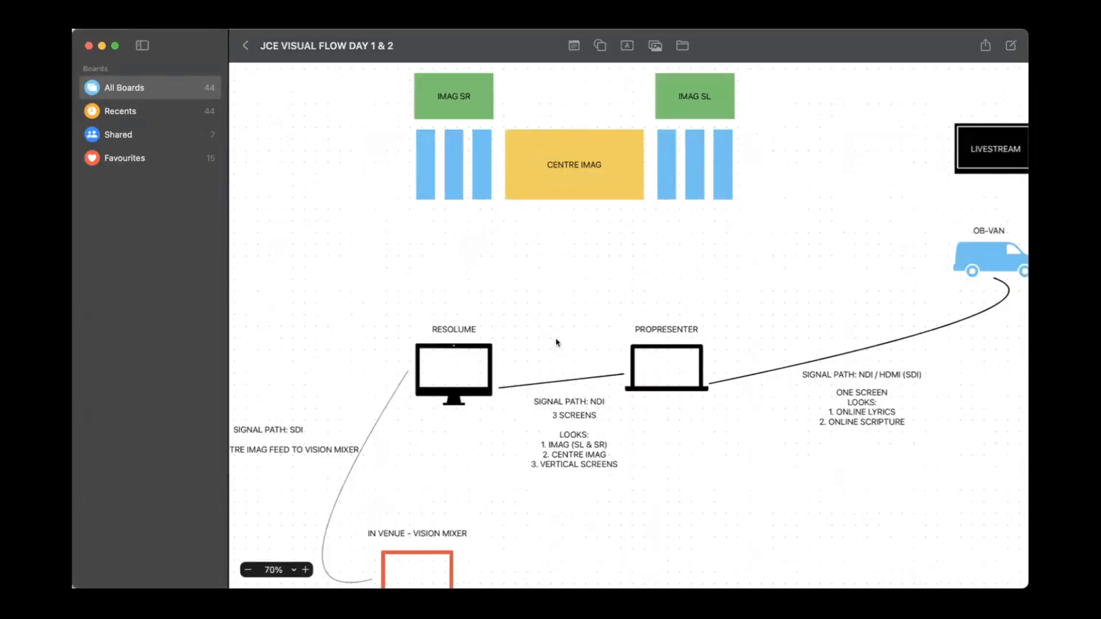
scroll(556, 343, down, 4)
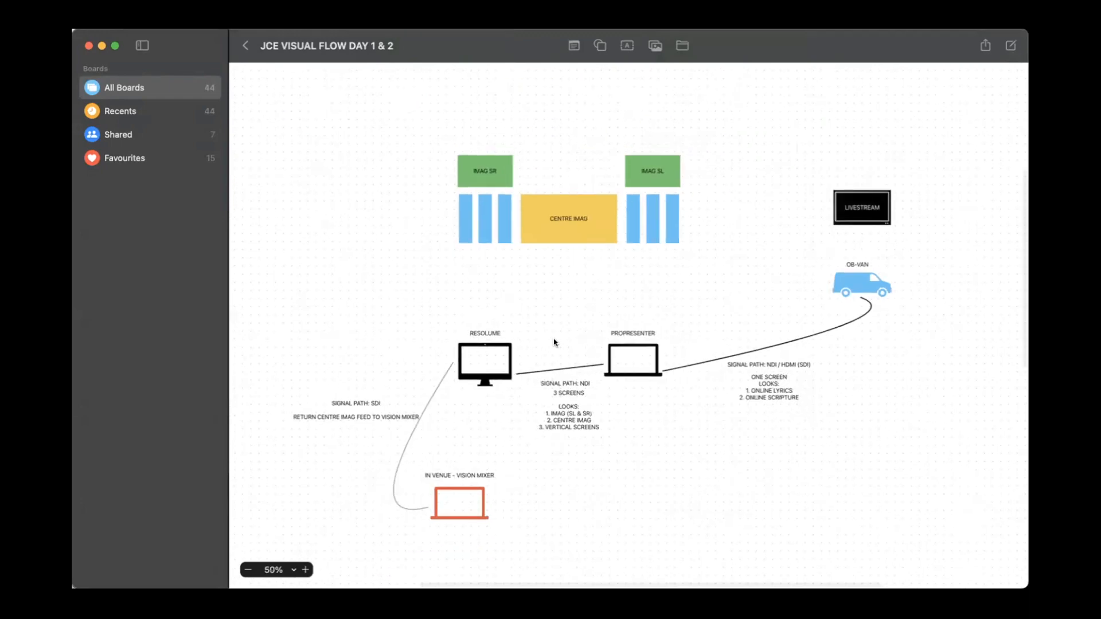
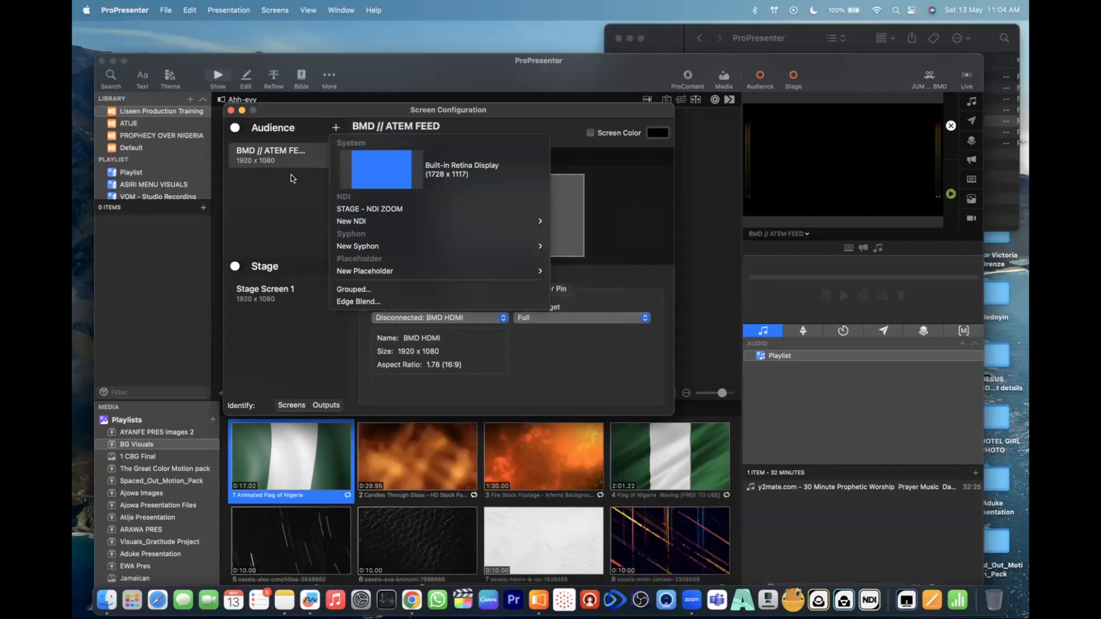
- Dismiss the new-screen options and switch to the Freeform board to examine the IMAG SR, IMAG SL, CENTRE IMAG and vertical screen layout
click(280, 214)
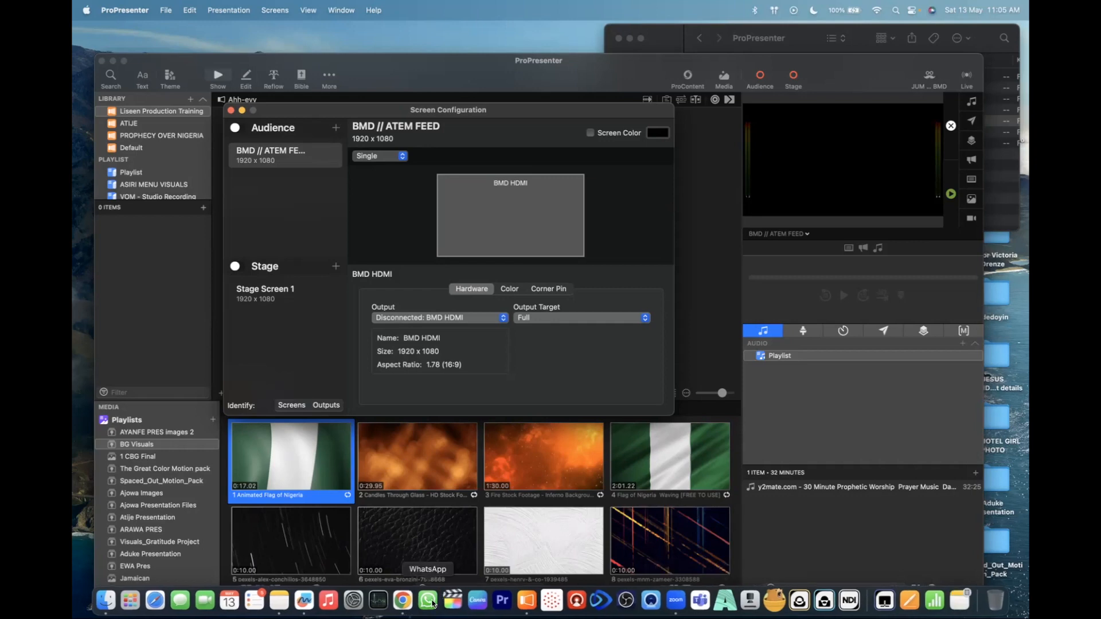
click(303, 600)
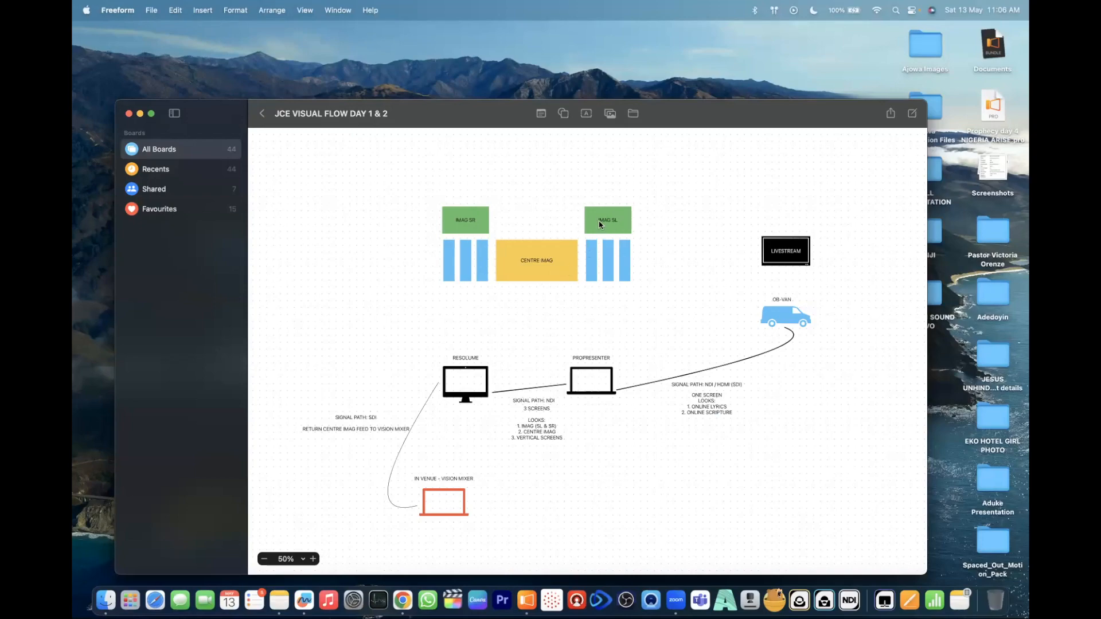
scroll(597, 241, up, 5)
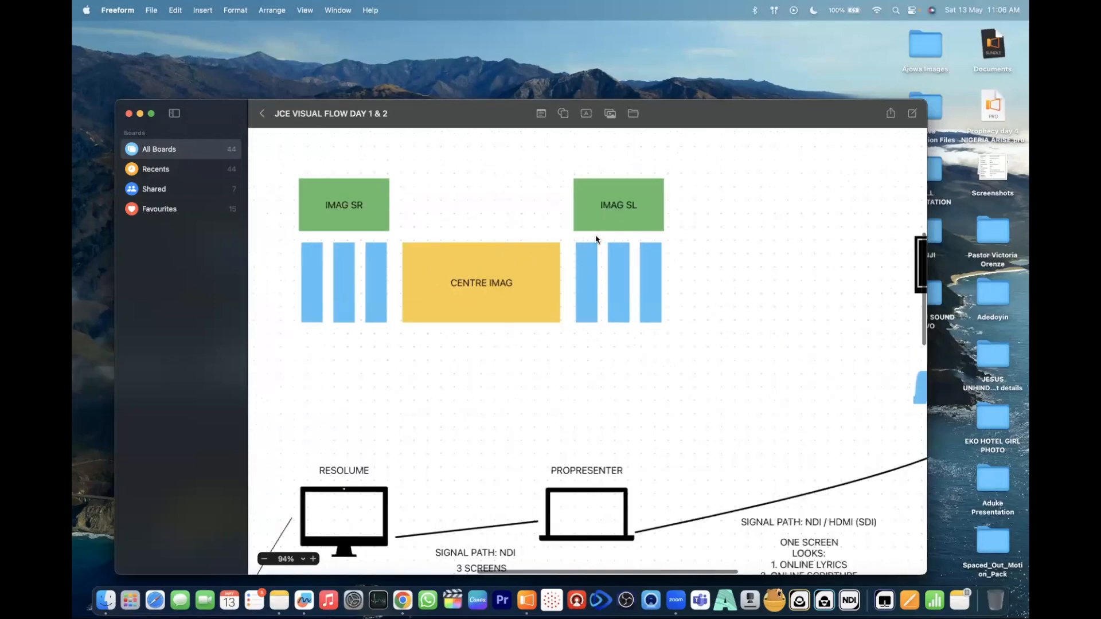
scroll(501, 317, up, 3)
scroll(484, 292, left, 3)
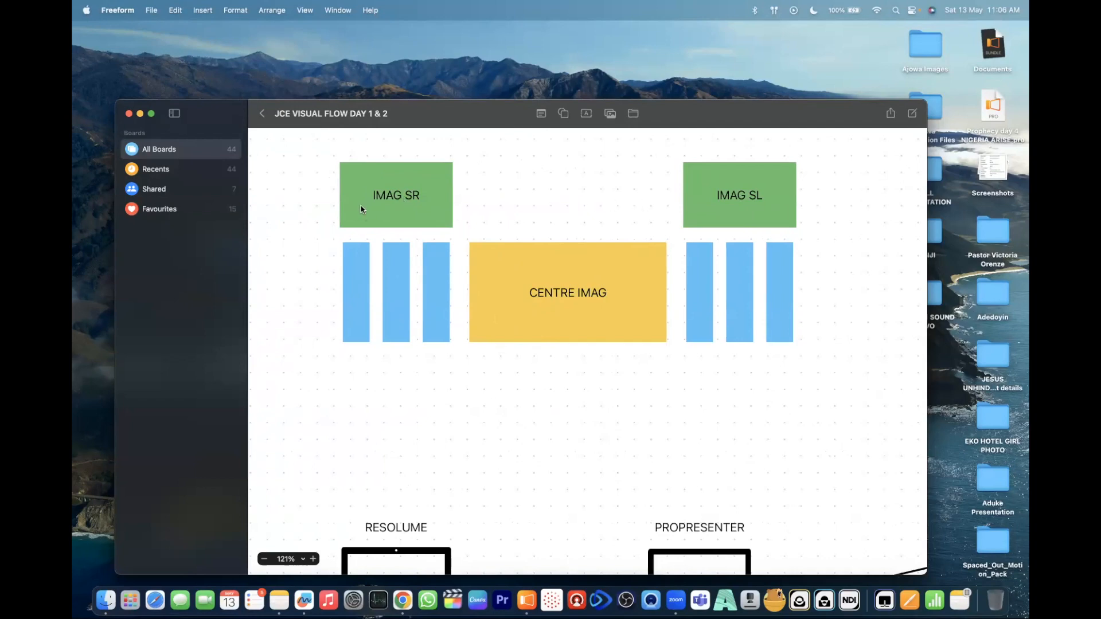
scroll(632, 277, down, 5)
scroll(632, 278, right, 5)
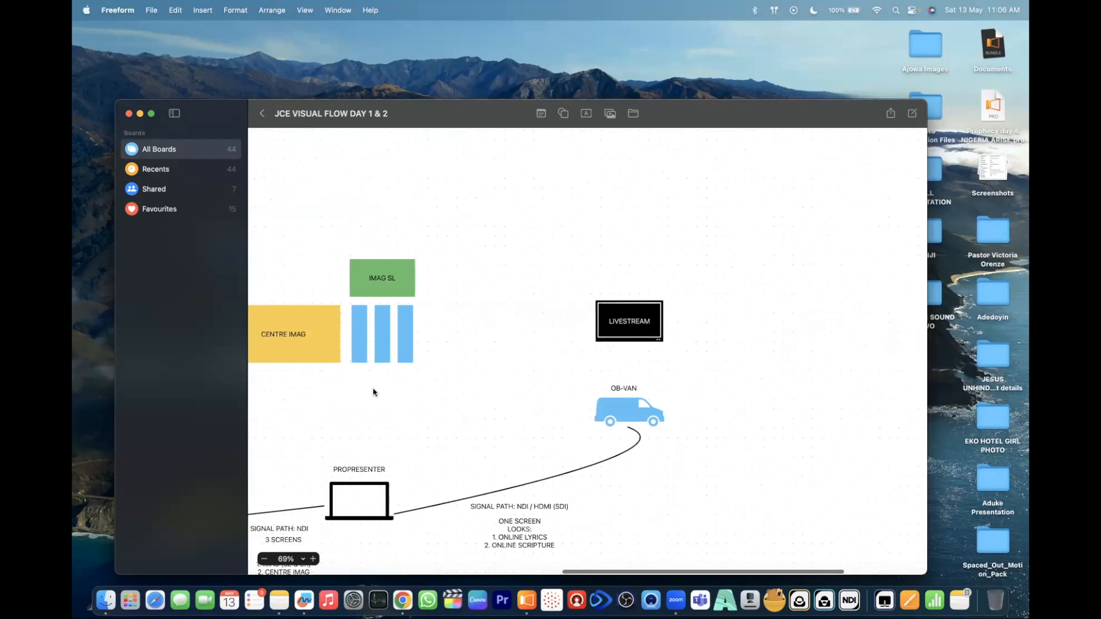
- Examine the board's signal paths and looks from ProPresenter to Resolume and from ProPresenter to the OB-van
scroll(374, 393, left, 1)
scroll(373, 393, down, 1)
scroll(374, 393, left, 10)
scroll(373, 393, down, 5)
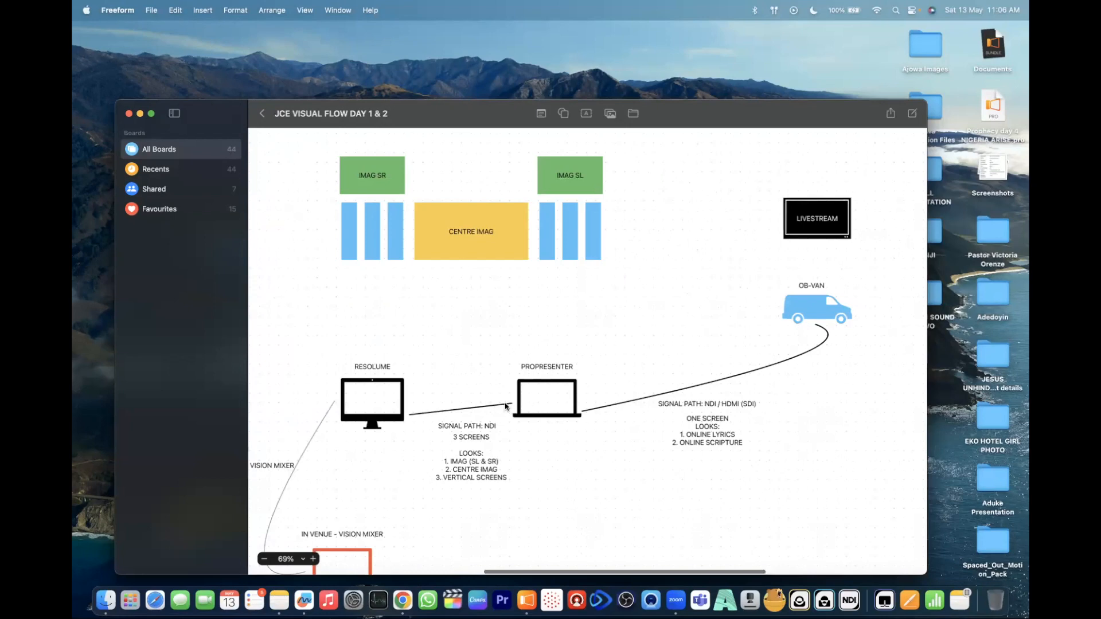
scroll(400, 413, up, 5)
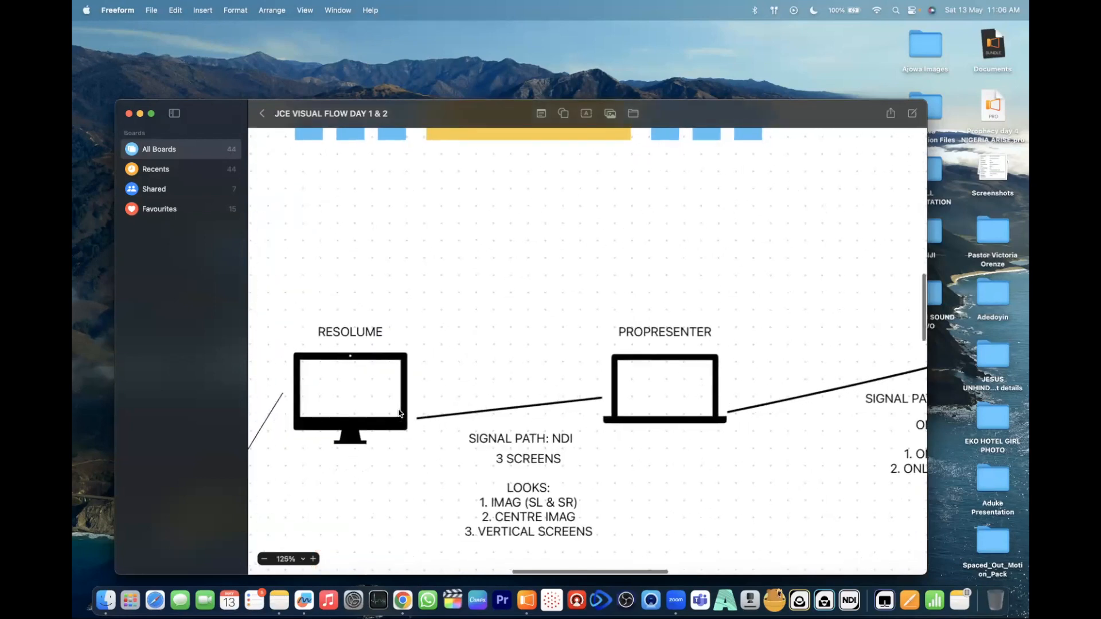
scroll(755, 332, down, 1)
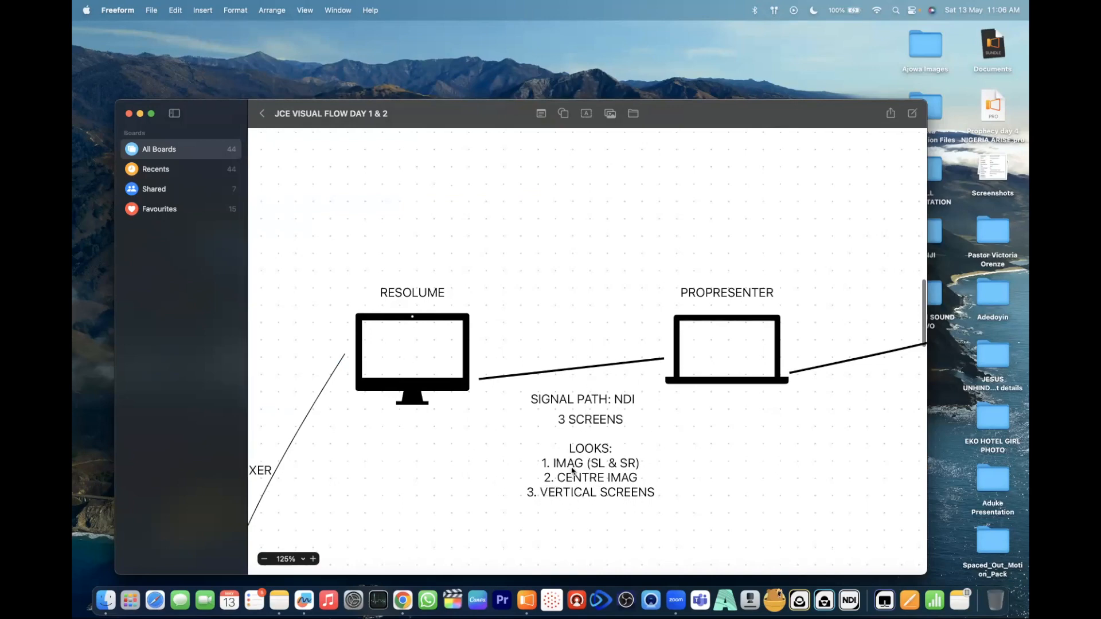
scroll(572, 472, down, 3)
scroll(571, 473, right, 10)
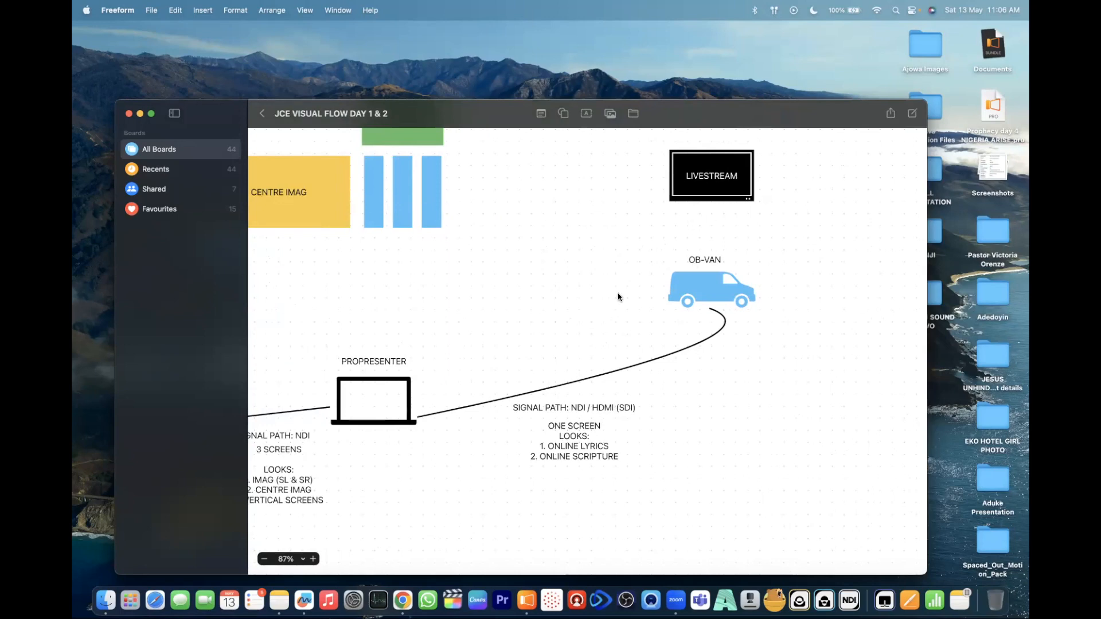
scroll(495, 324, left, 10)
scroll(495, 324, up, 3)
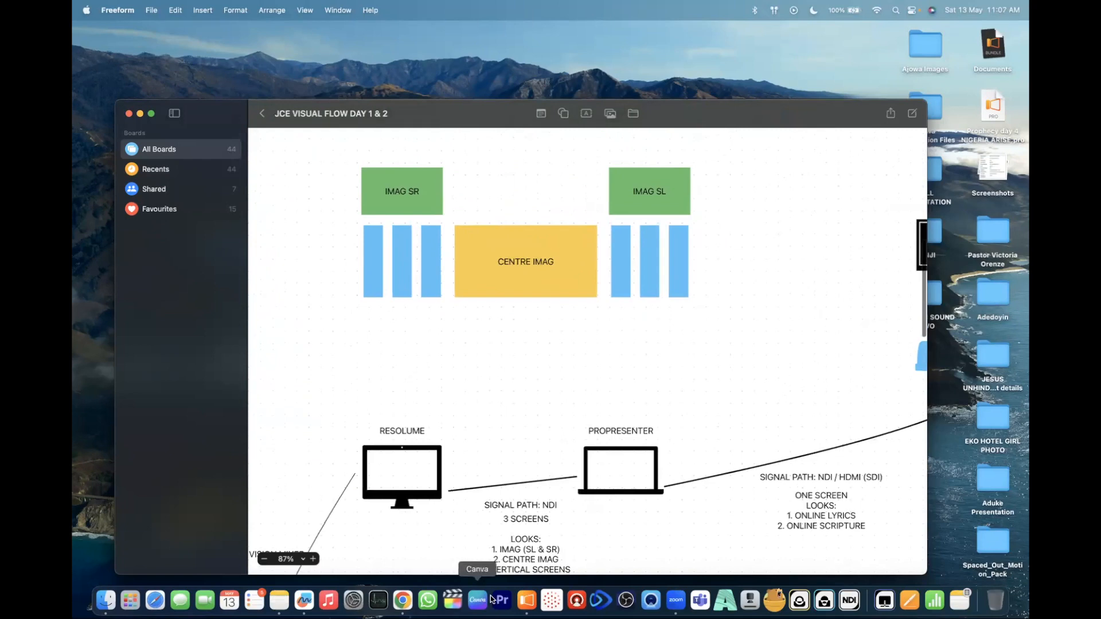
- Switch back to ProPresenter and add a new 1080p60 NDI screen to the Audience screens
click(527, 600)
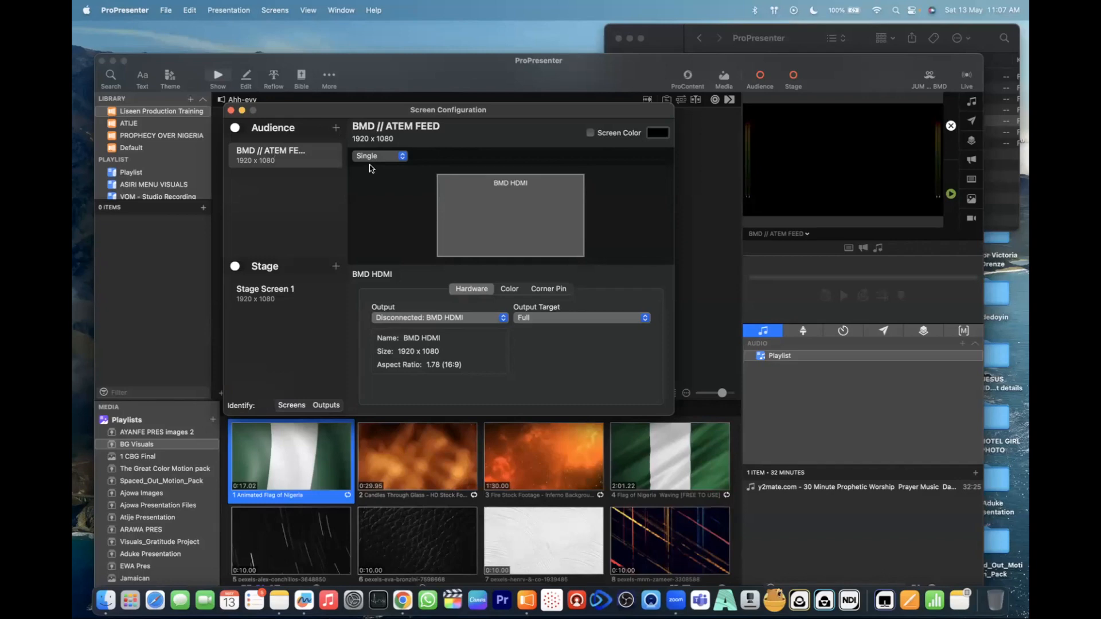
click(336, 127)
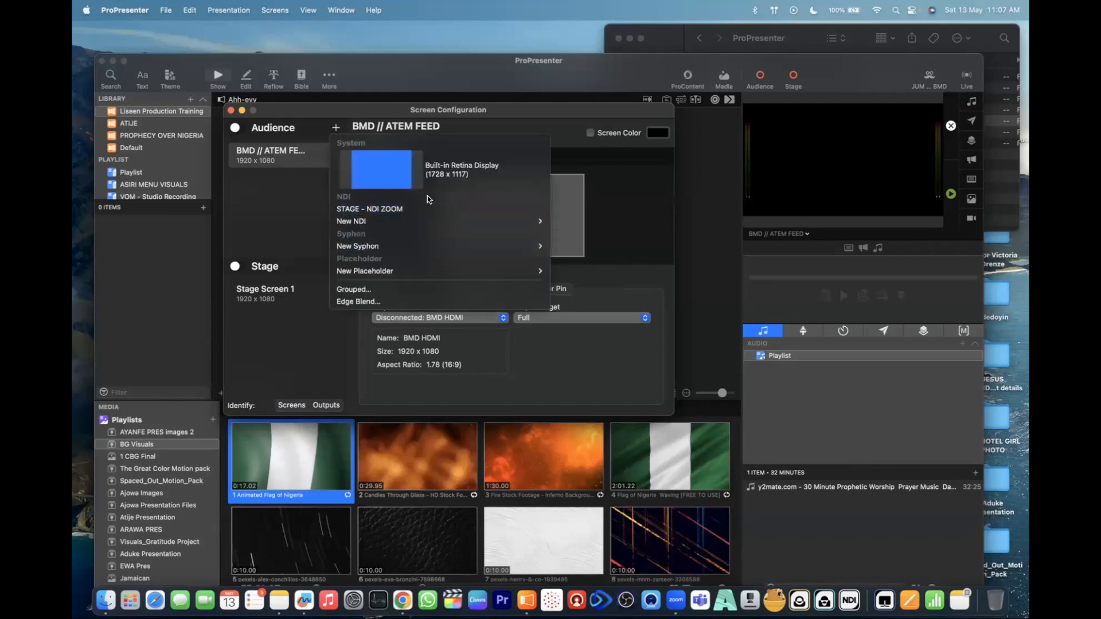
mouse_move(421, 221)
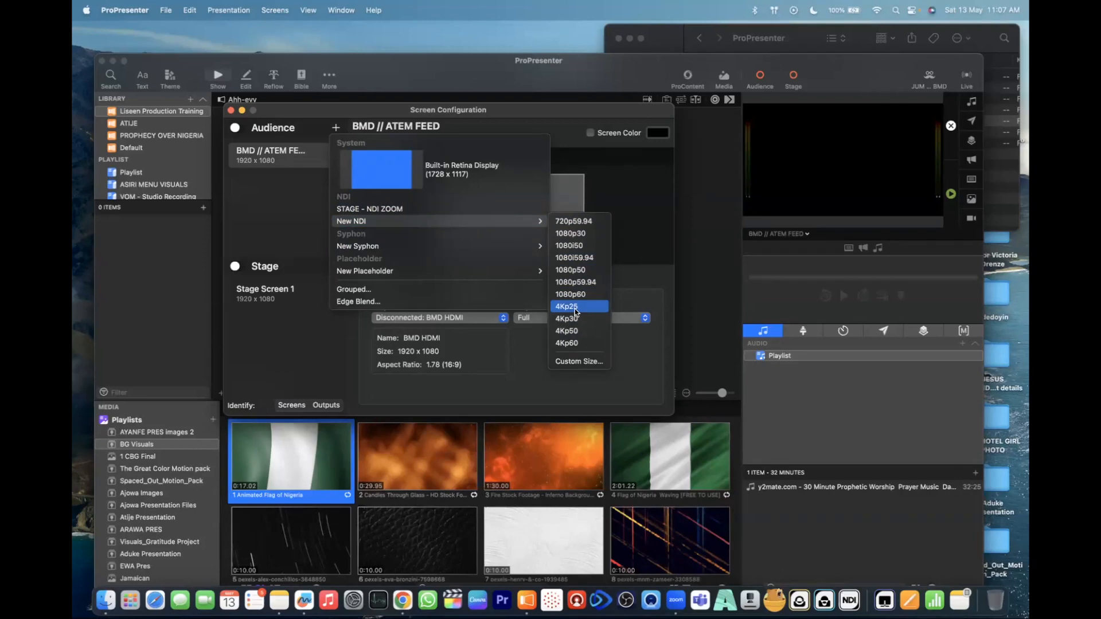
mouse_move(528, 245)
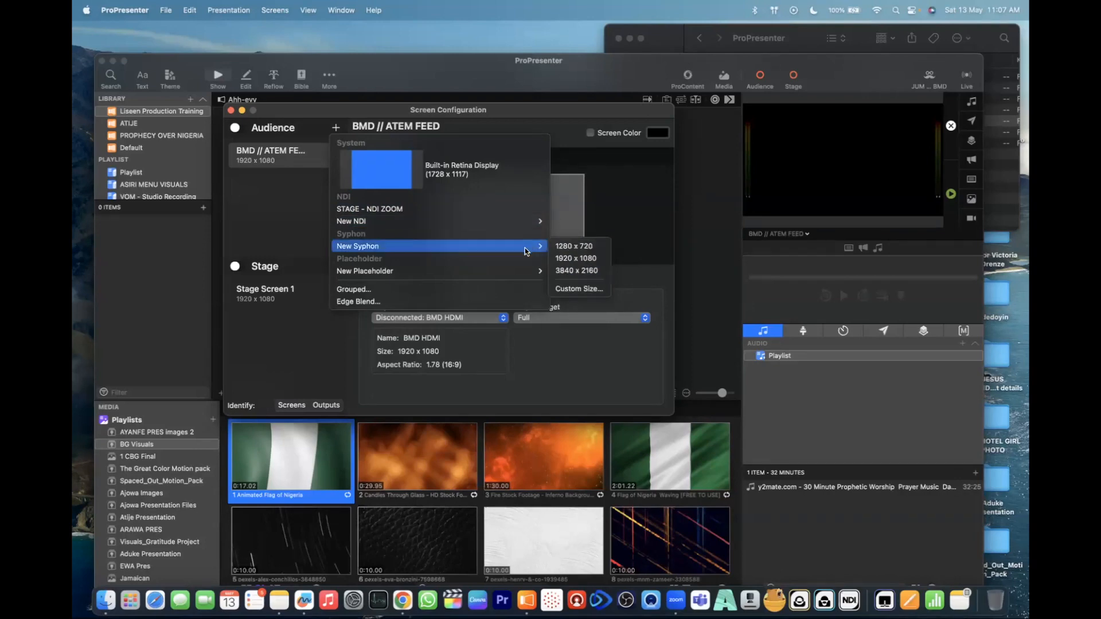
mouse_move(515, 276)
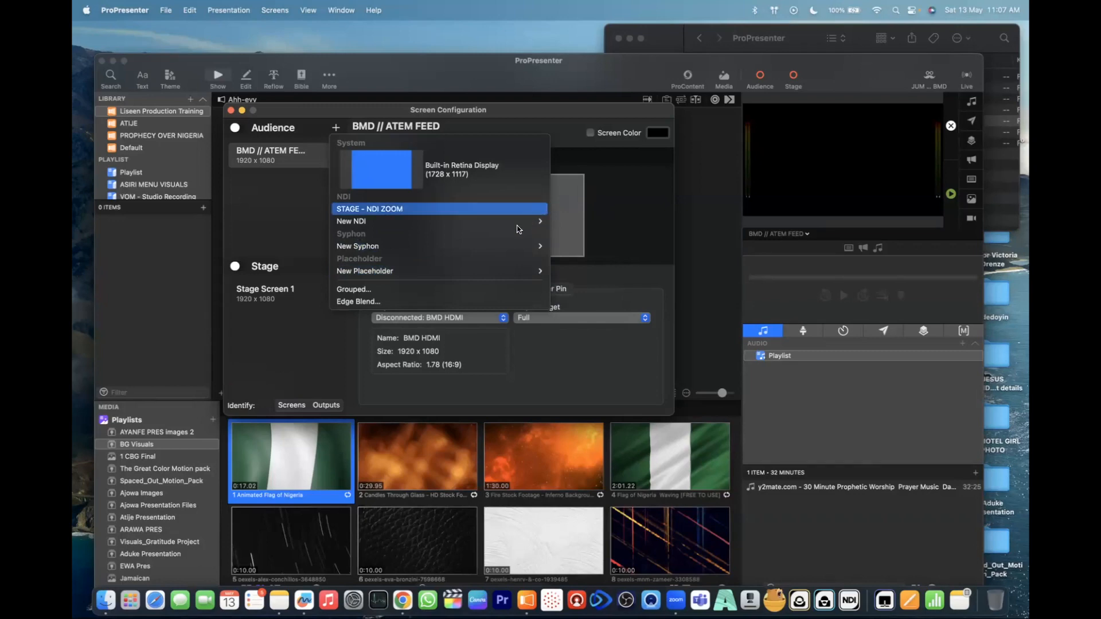
mouse_move(517, 225)
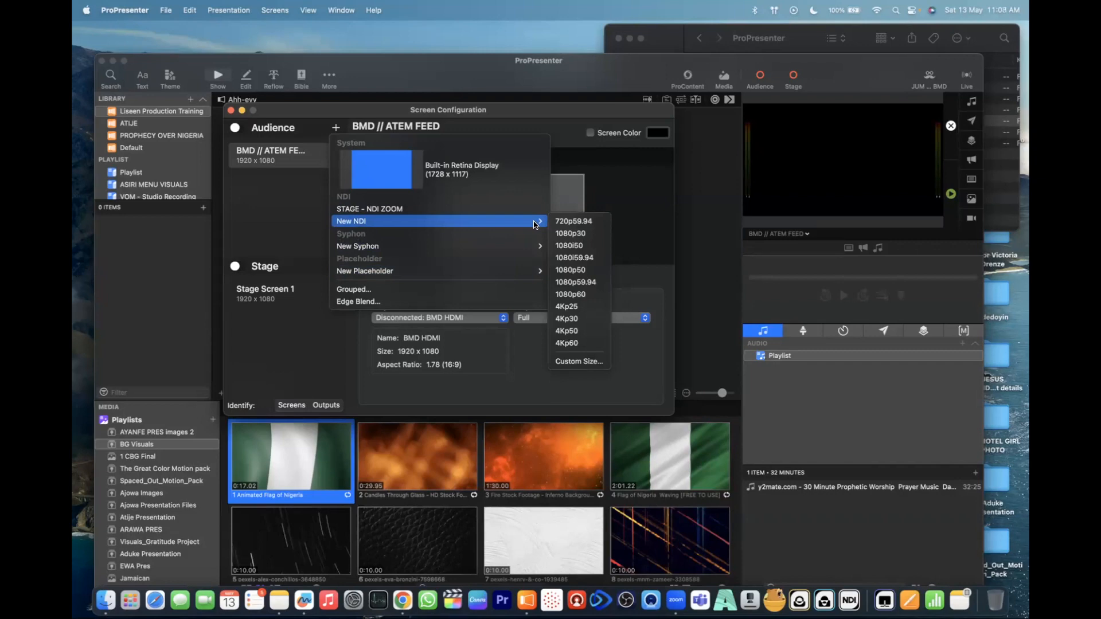
click(582, 295)
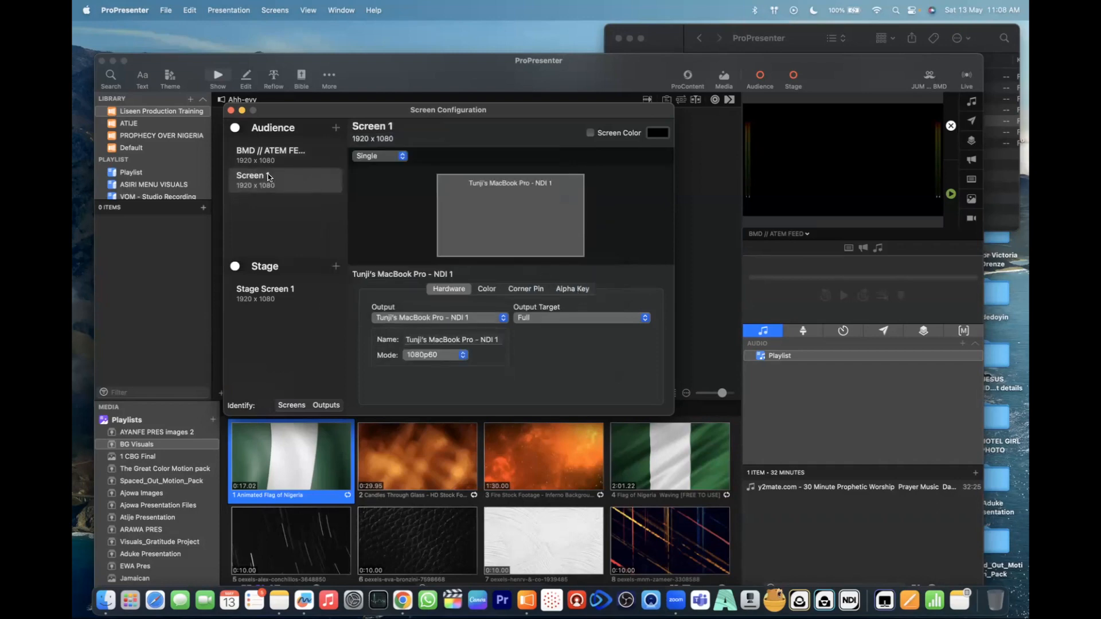
- Rename the new NDI audience screen as CENTRE SCREEN
click(264, 175)
double_click(266, 175)
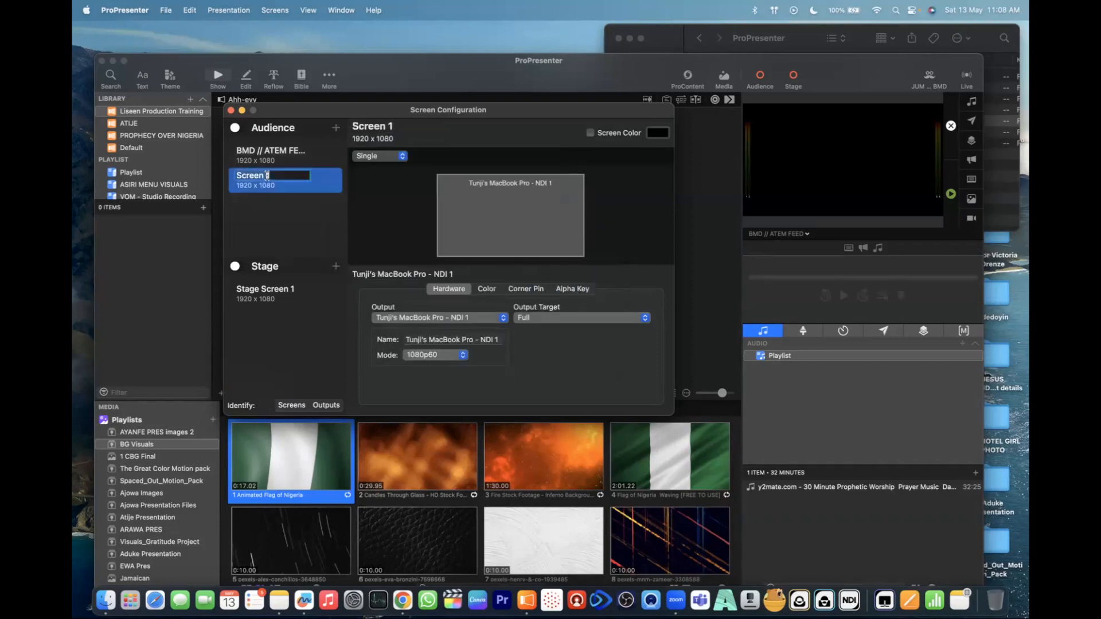
text(CENTRE SCREEN)
click(272, 224)
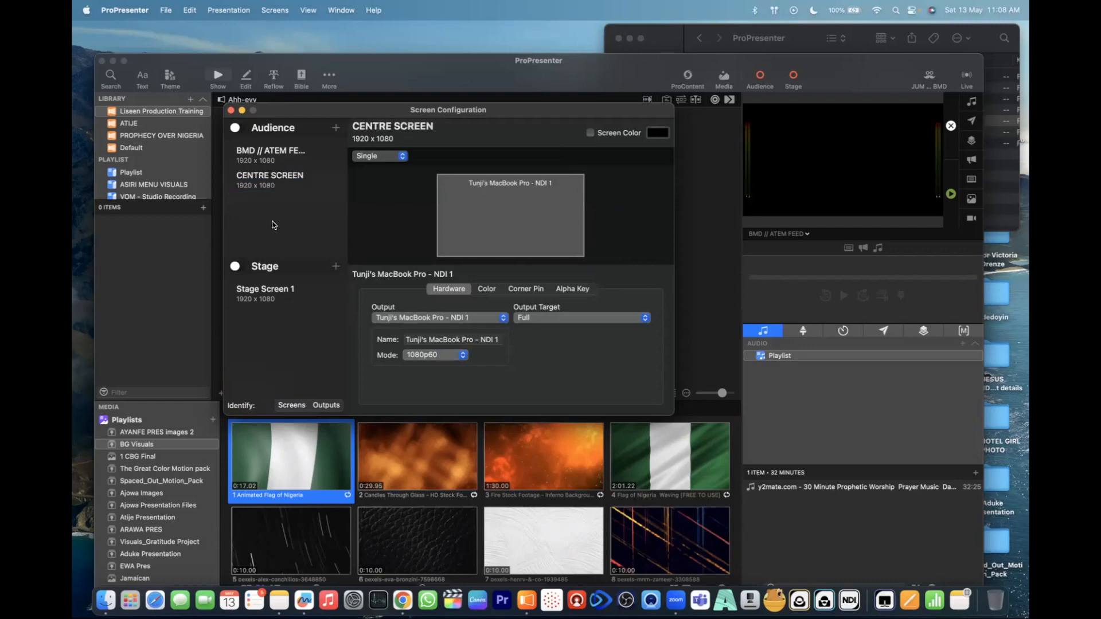
- Name the NDI output of CENTRE SCREEN "CENTRE IMAG - NDI"
click(294, 181)
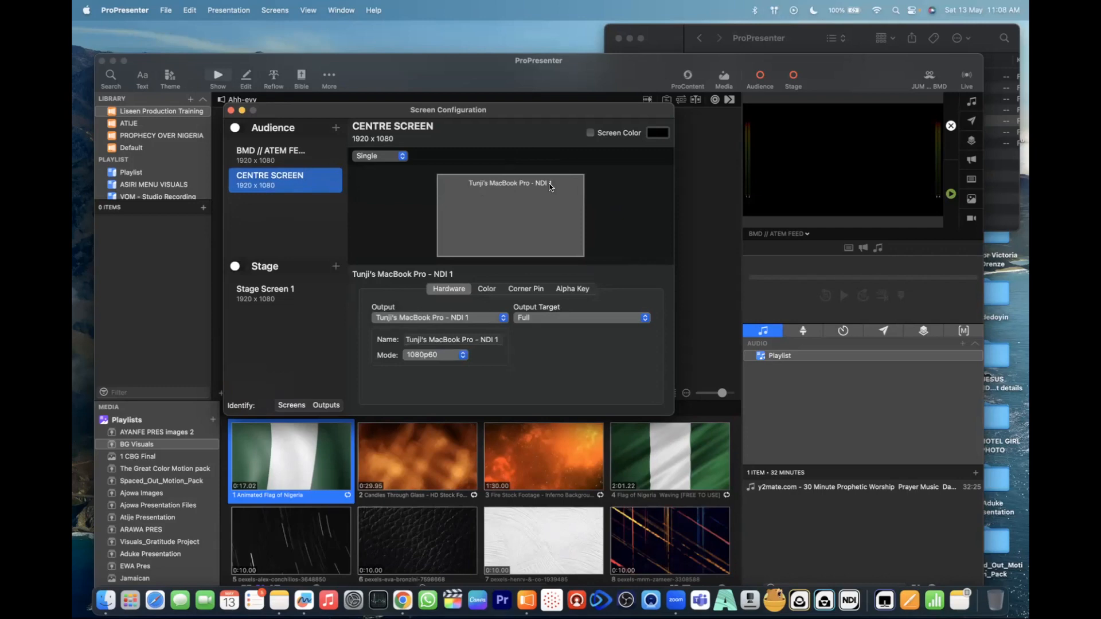
click(470, 339)
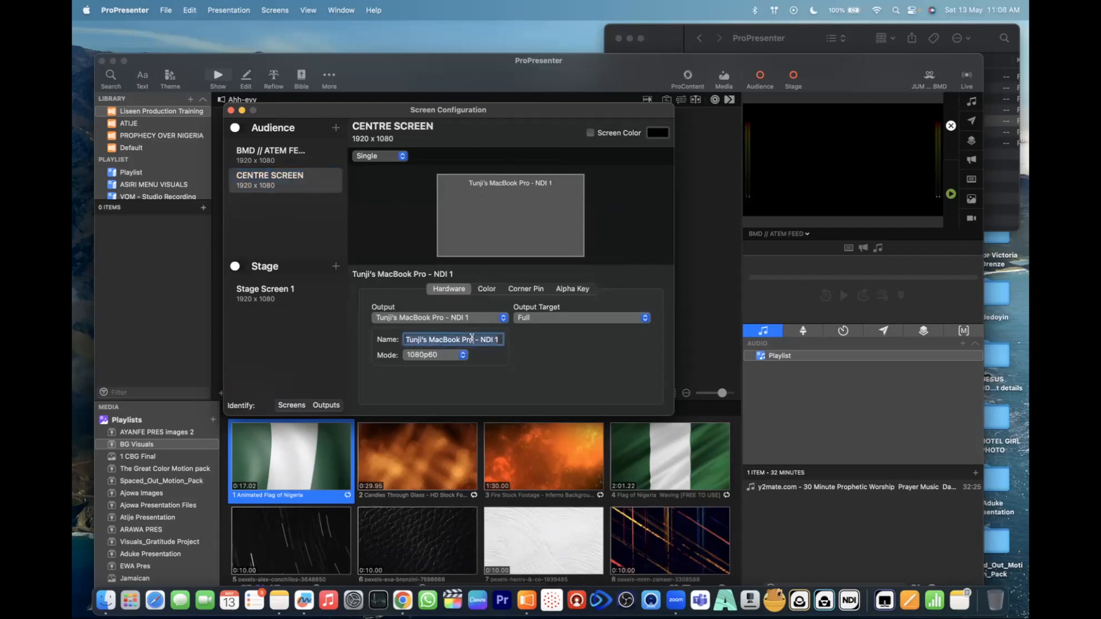
text(CENTRE IMAG - NDI)
key(Return)
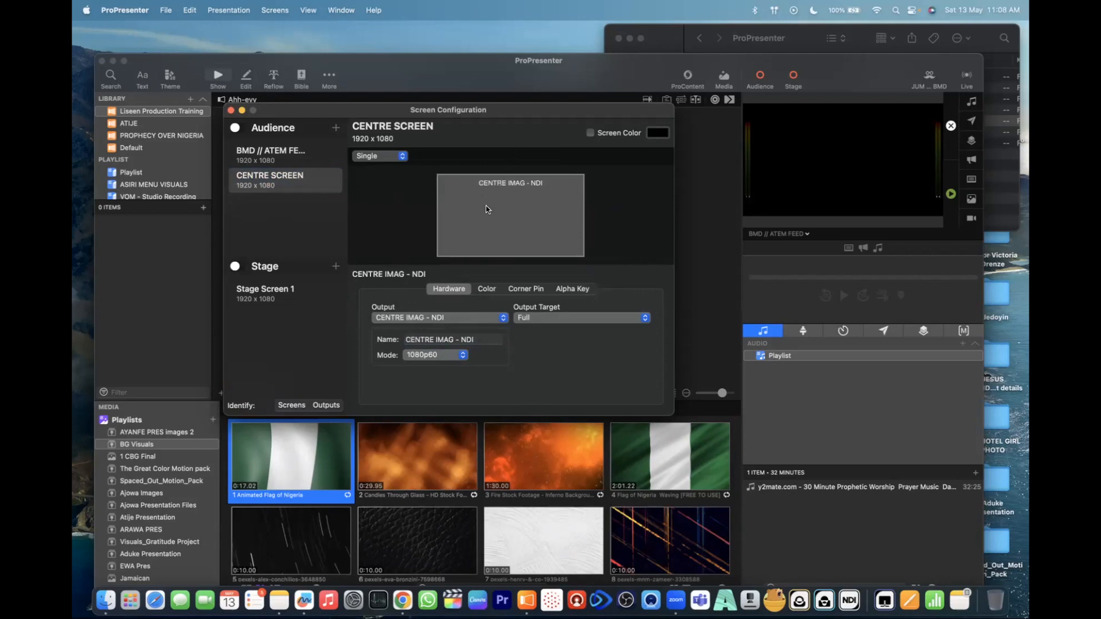
- Try the Mirror, Grouped and Edge Blend arrangements on CENTRE SCREEN, and restore it to Single
click(381, 157)
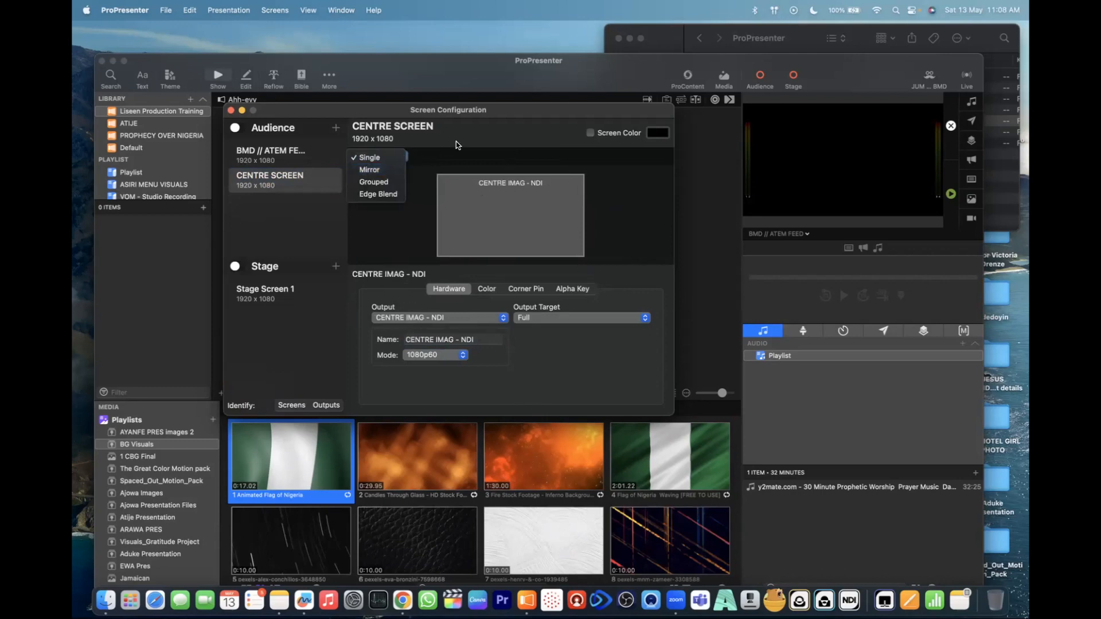
click(378, 171)
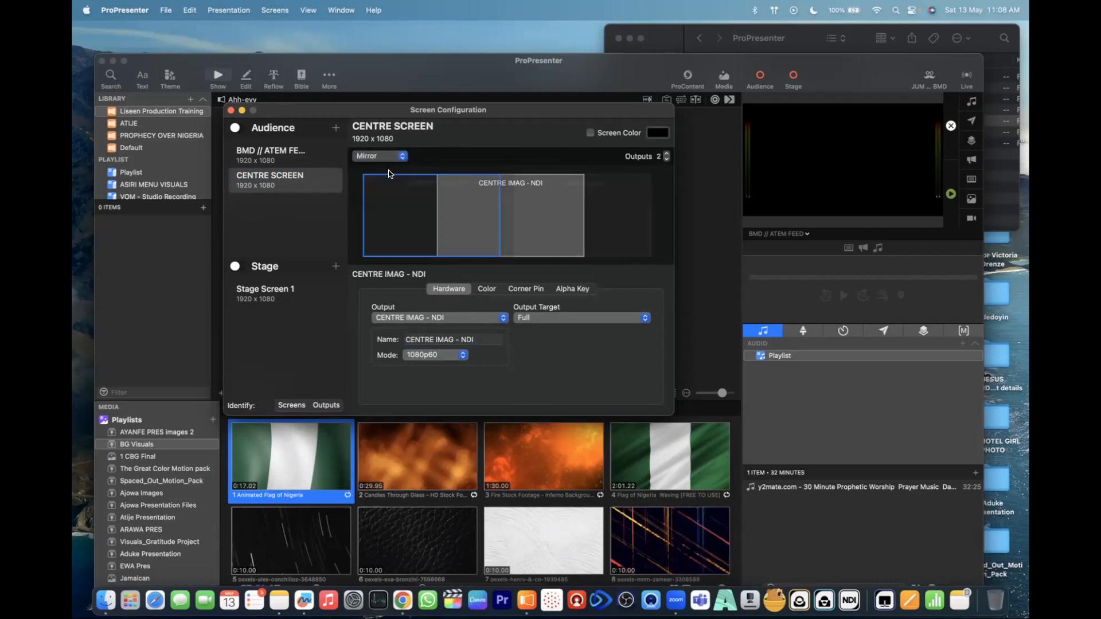
click(397, 160)
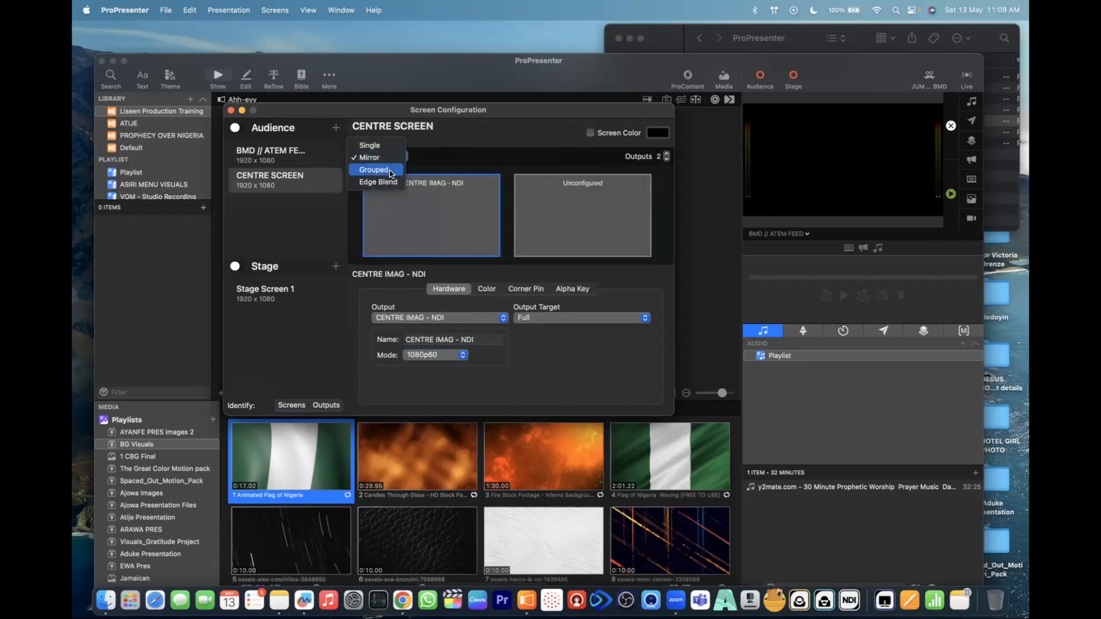
click(387, 171)
click(396, 156)
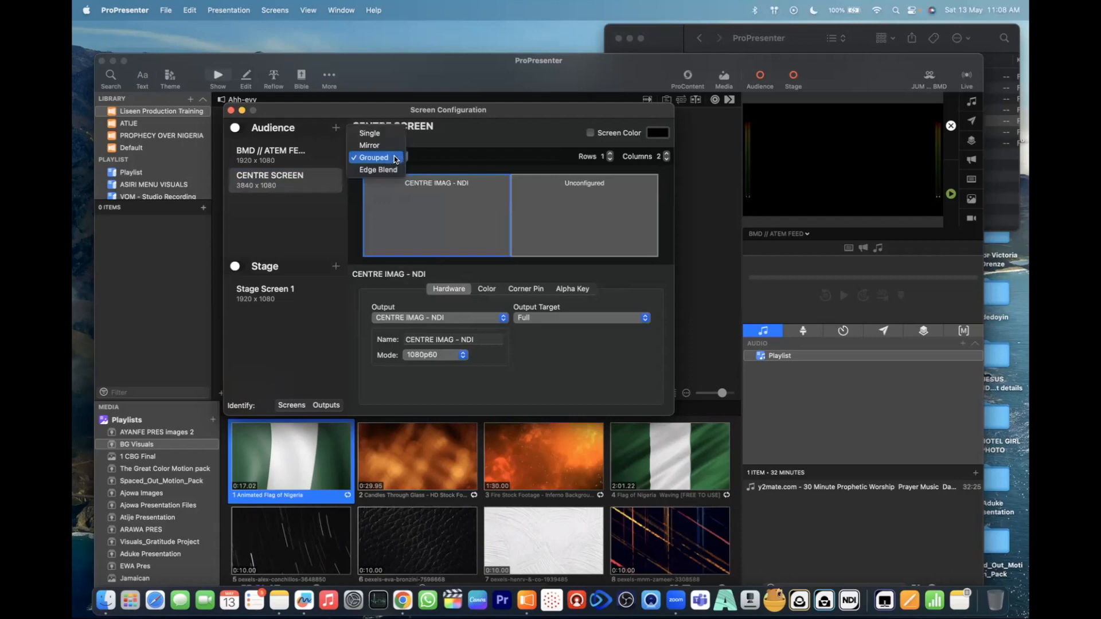
click(390, 168)
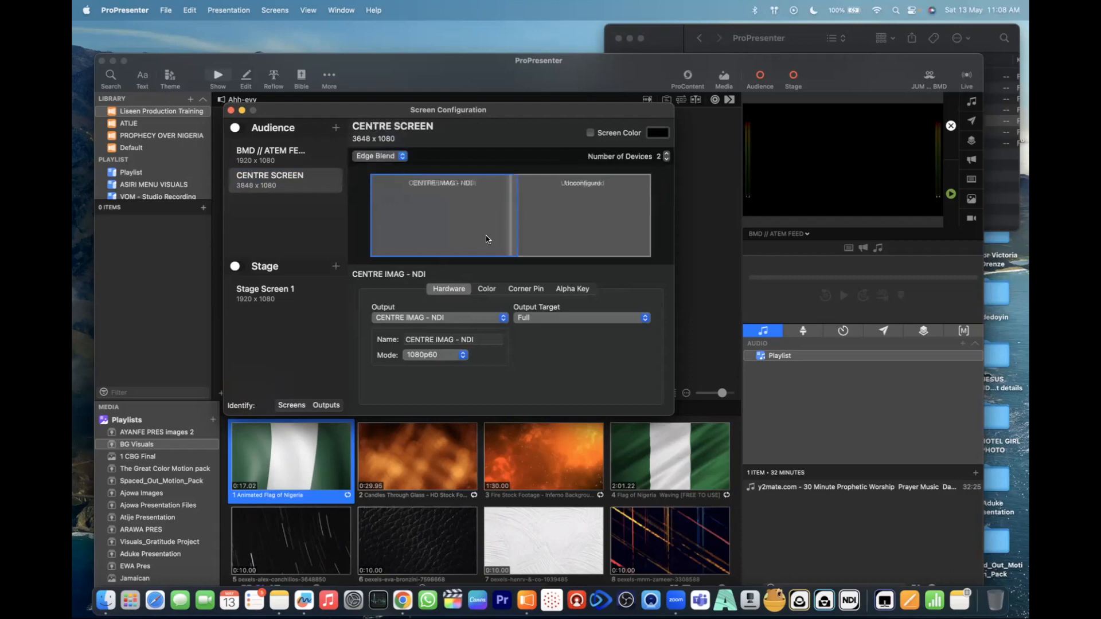
click(396, 160)
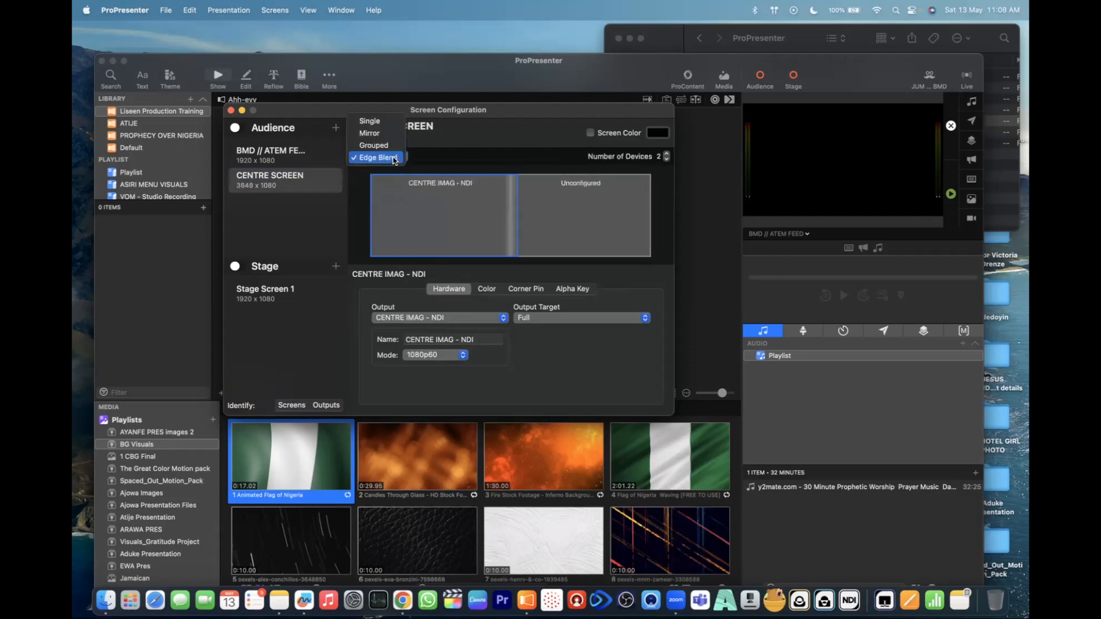
click(388, 122)
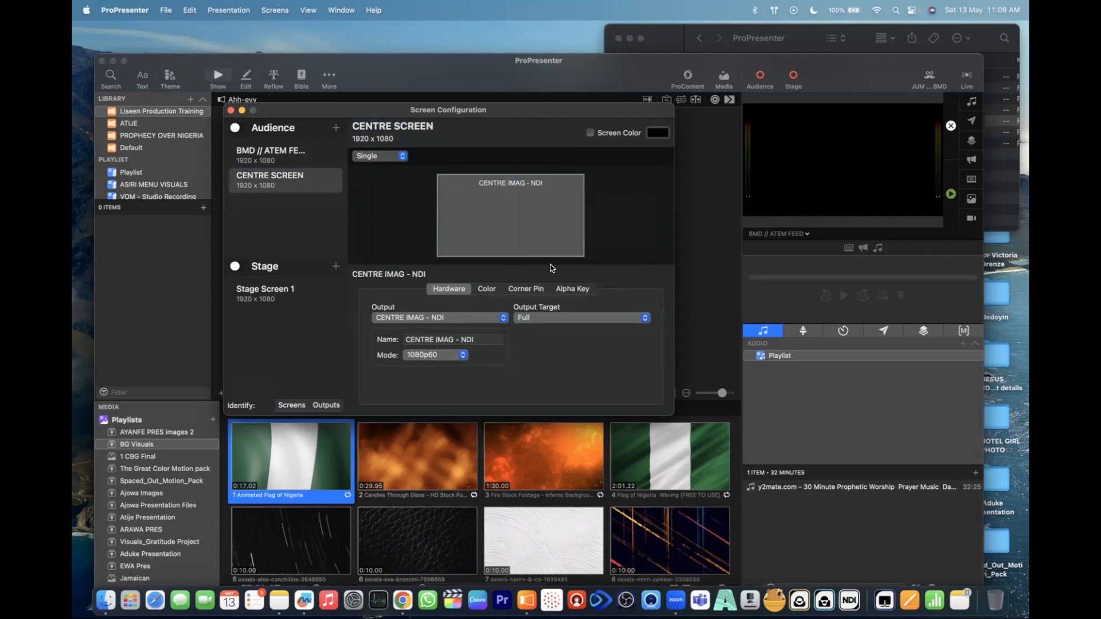
- Try the 2 x 1 output target with both alignment halves on CENTRE SCREEN, and restore the target to Full
click(587, 321)
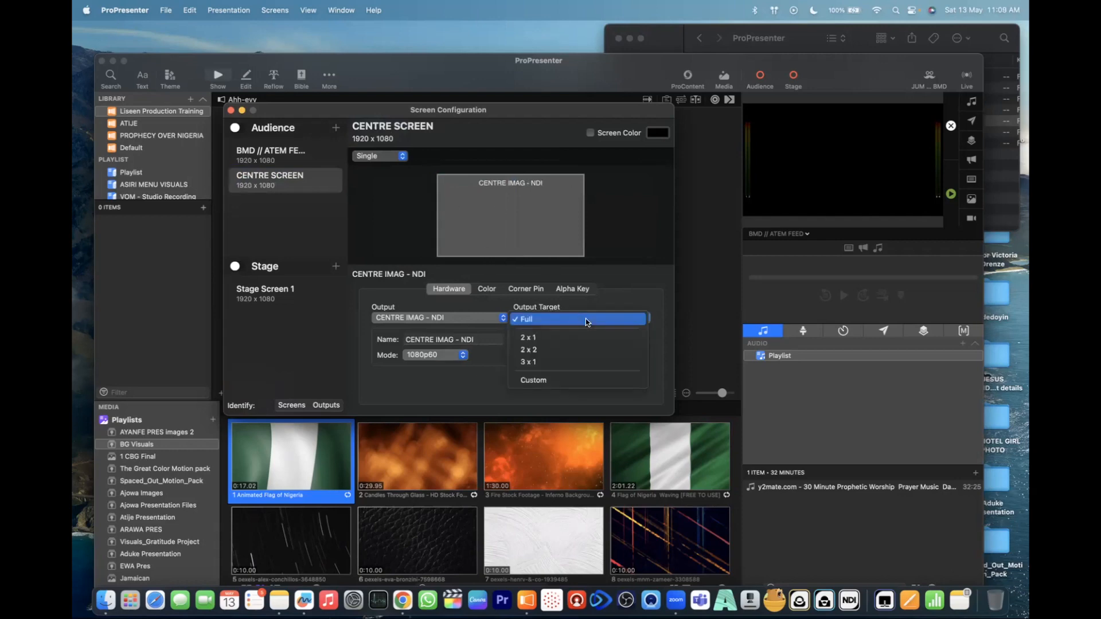
click(554, 339)
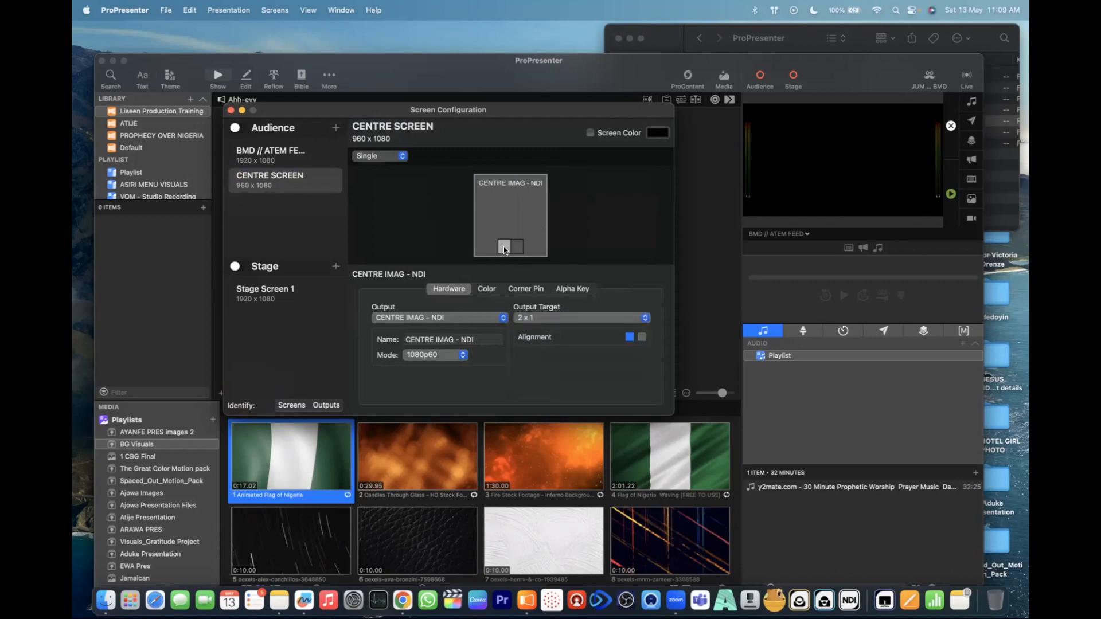
click(640, 338)
click(629, 338)
click(642, 340)
click(635, 318)
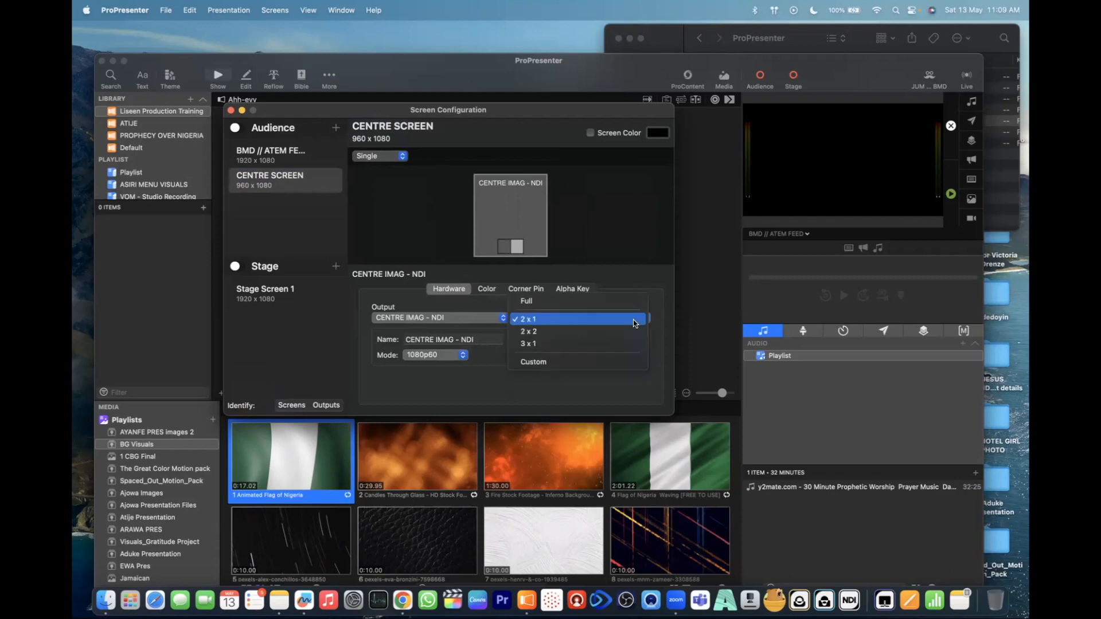
click(576, 302)
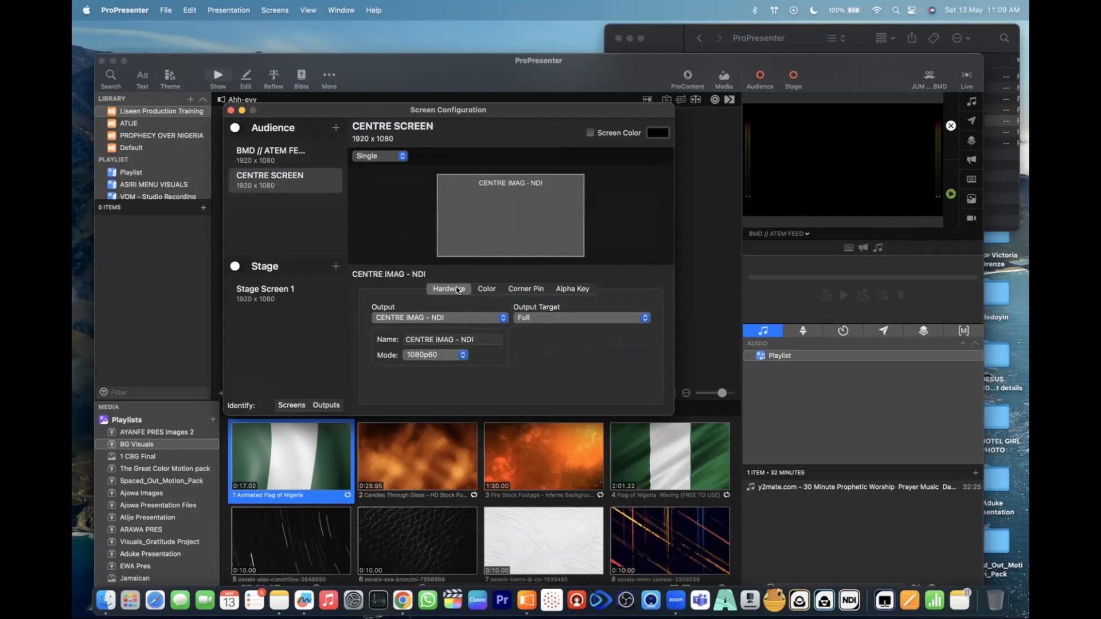
- Enable Alpha Key for the CENTRE IMAG - NDI output
click(572, 290)
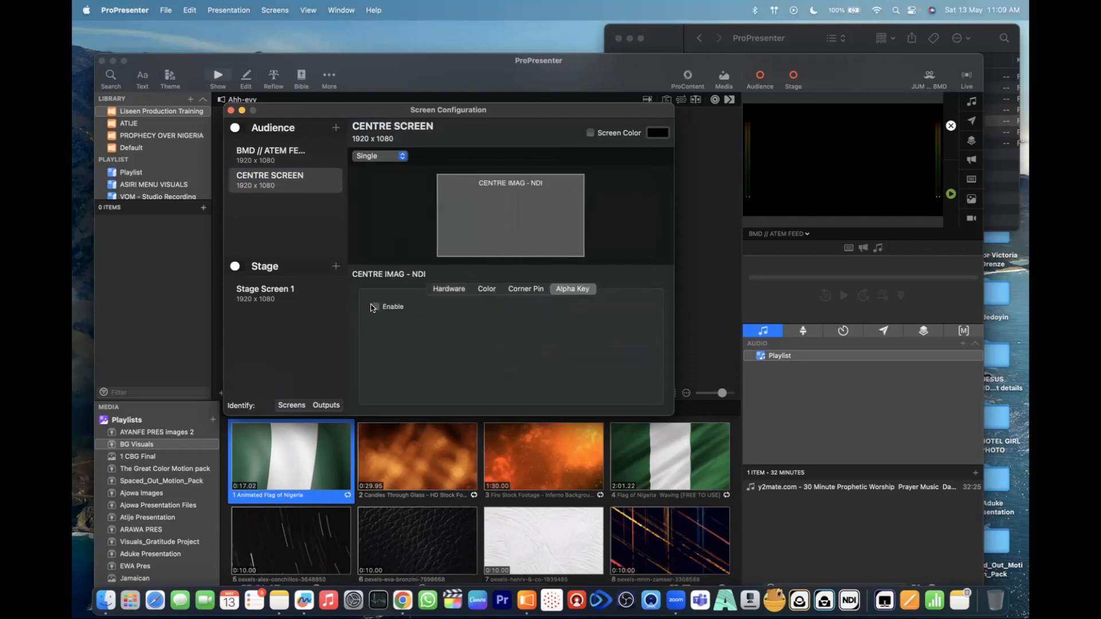
click(376, 308)
- Add a new NDI audience screen with the 1080p60 mode
click(336, 127)
mouse_move(414, 248)
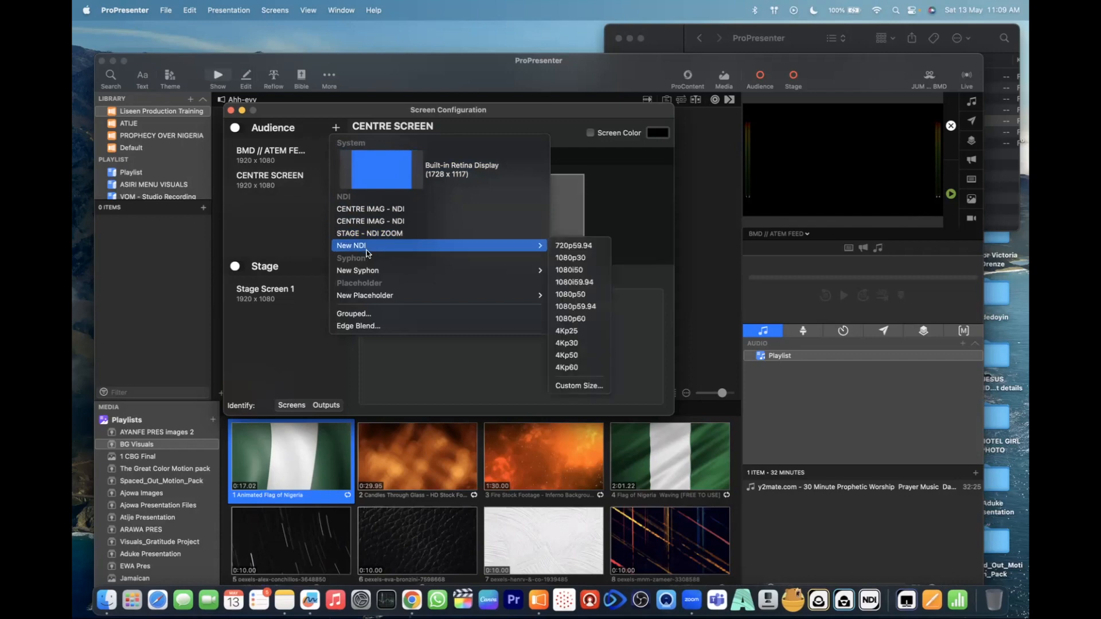
mouse_move(515, 249)
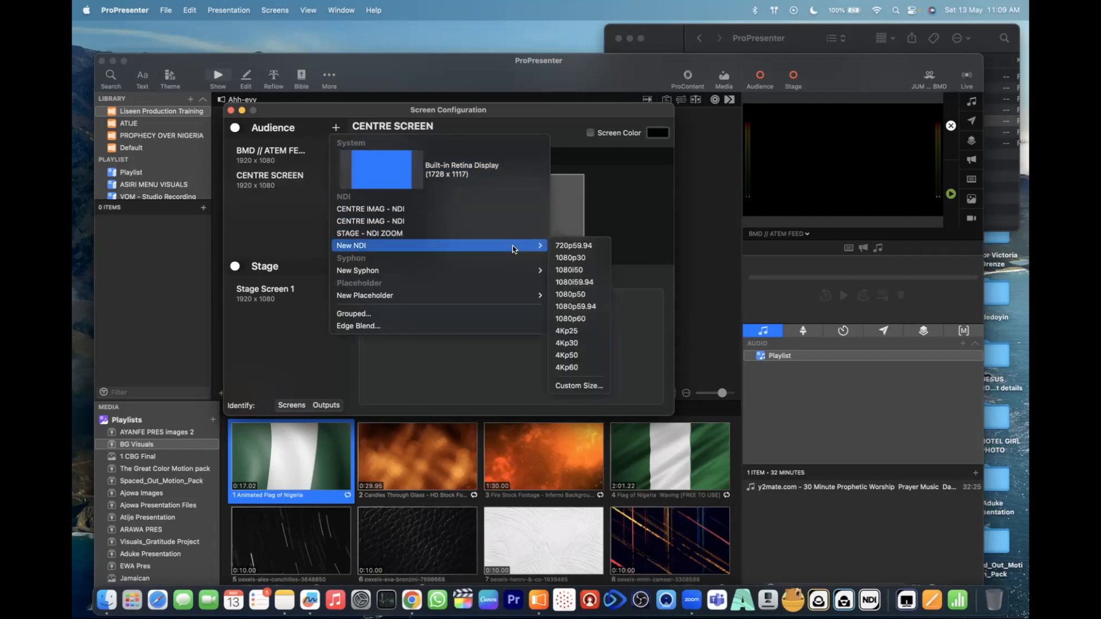
click(577, 319)
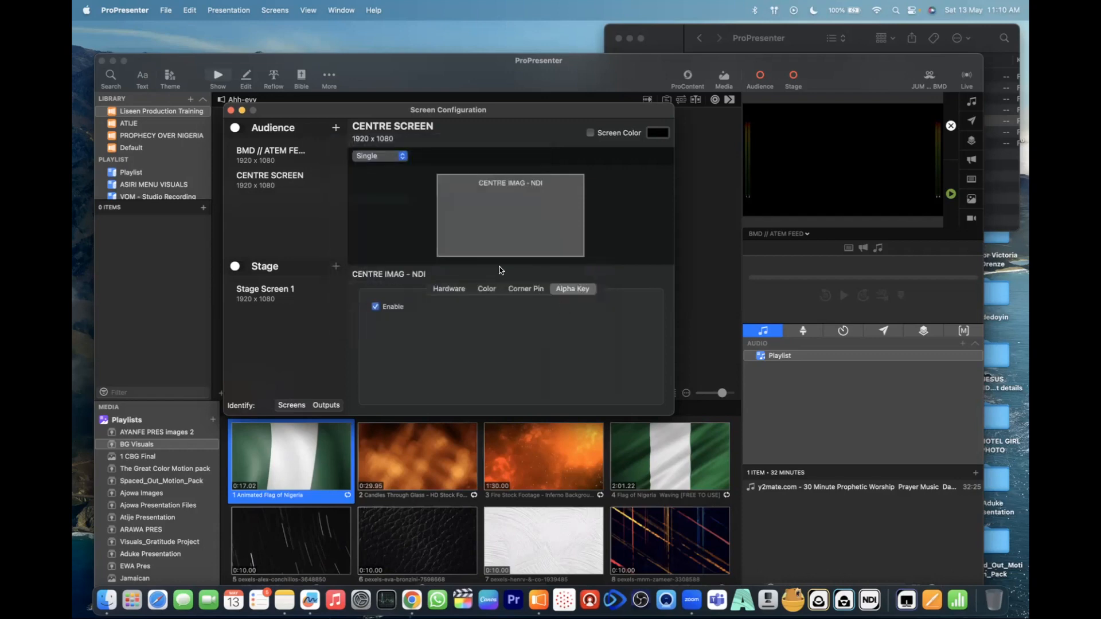
- Rename the newly added audience screen Screen 1 as "IMAG Screen"
double_click(267, 198)
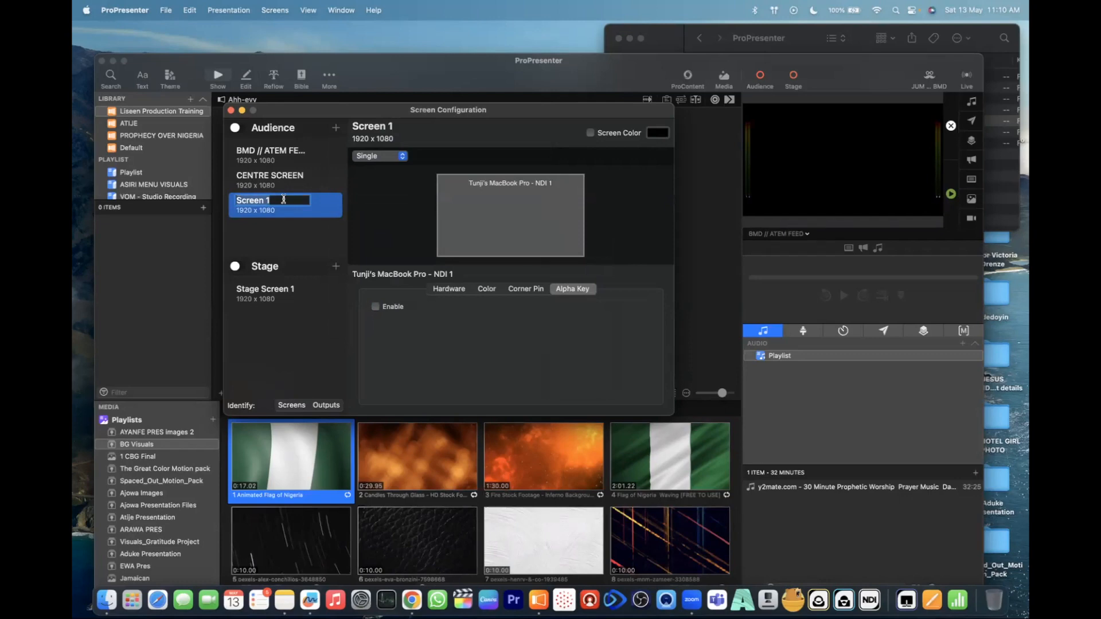
text(Im)
key(BackSpace)
text(MAG Screen)
key(Return)
click(312, 215)
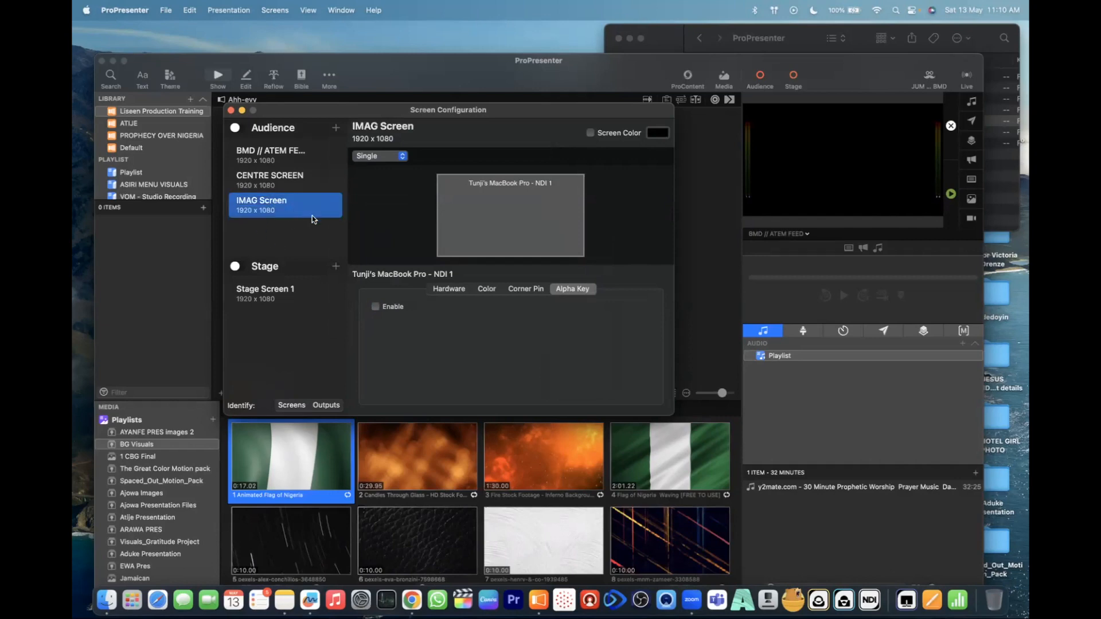
- Name the NDI output of IMAG Screen "IMAG NDI Screen" and check it against the CENTRE SCREEN output settings
click(442, 293)
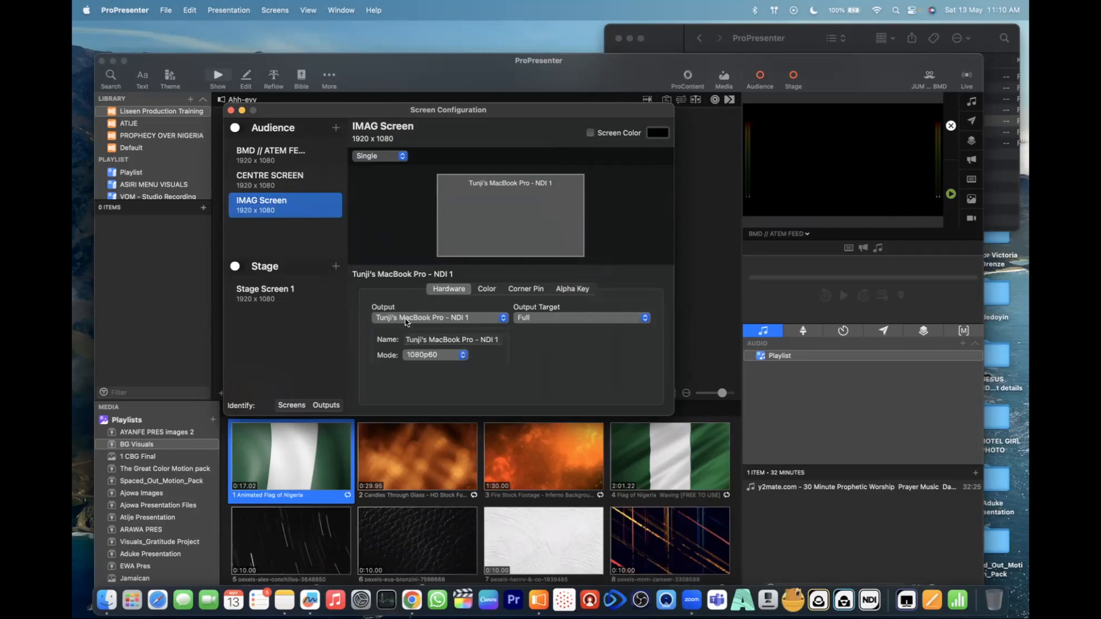
click(478, 341)
triple_click(478, 341)
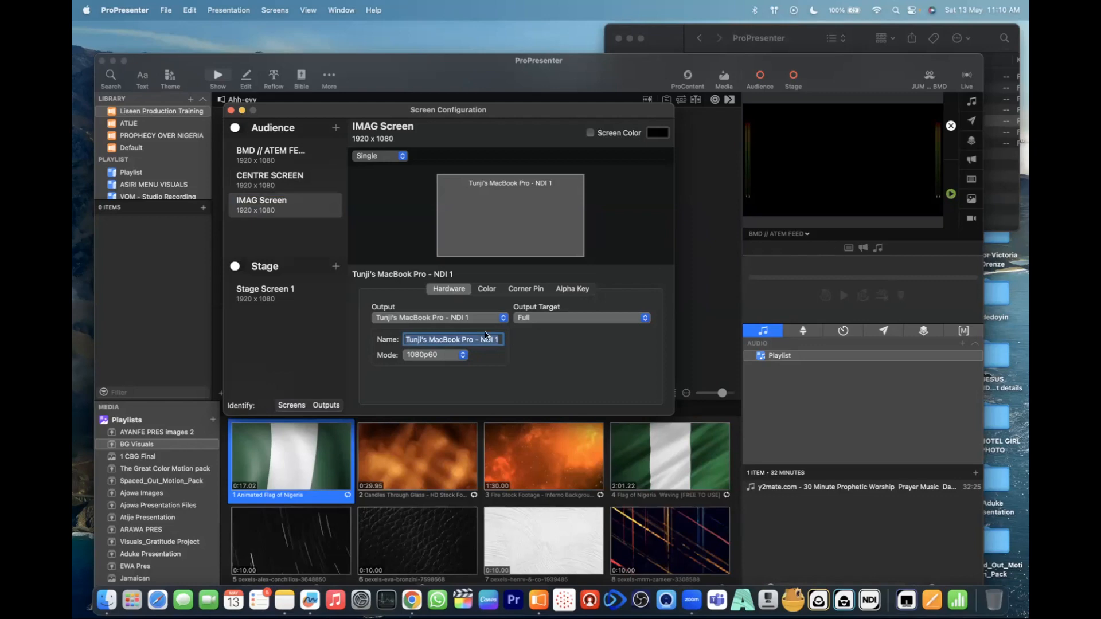
text(Imaga)
key(BackSpace)
key(BackSpace)
key(BackSpace)
key(BackSpace)
key(BackSpace)
text(IMAG NDI Screen)
key(Return)
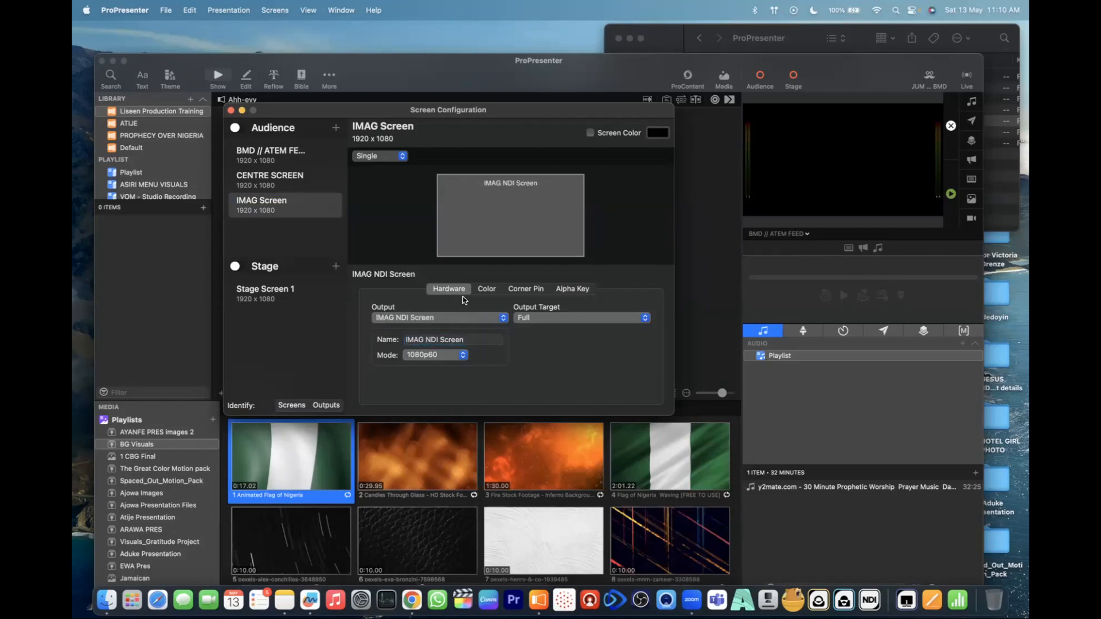
click(267, 179)
click(325, 181)
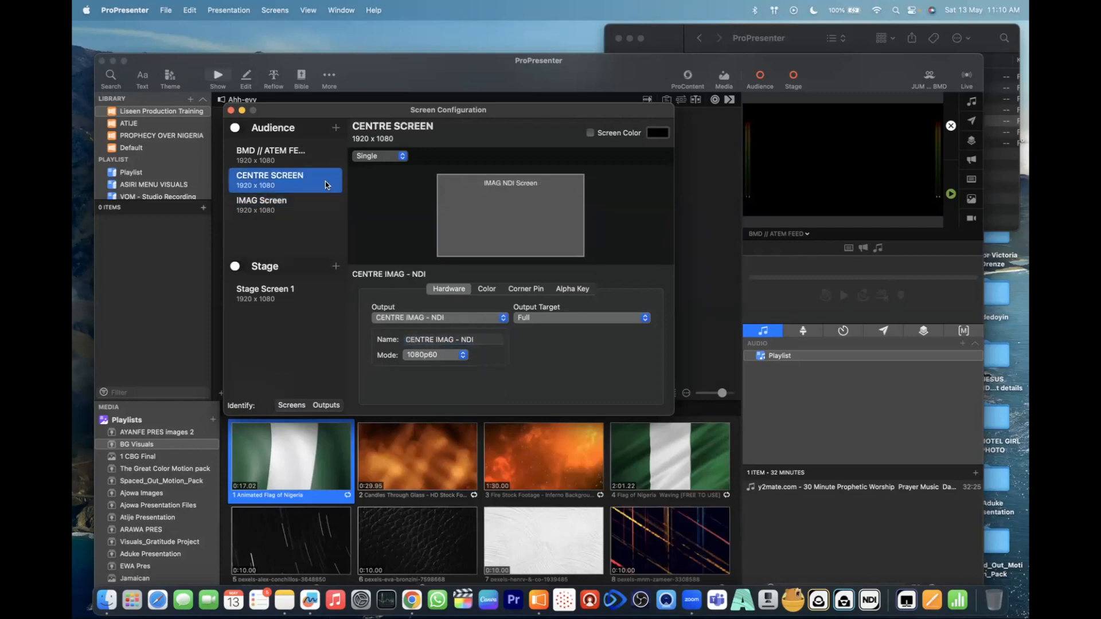
click(286, 207)
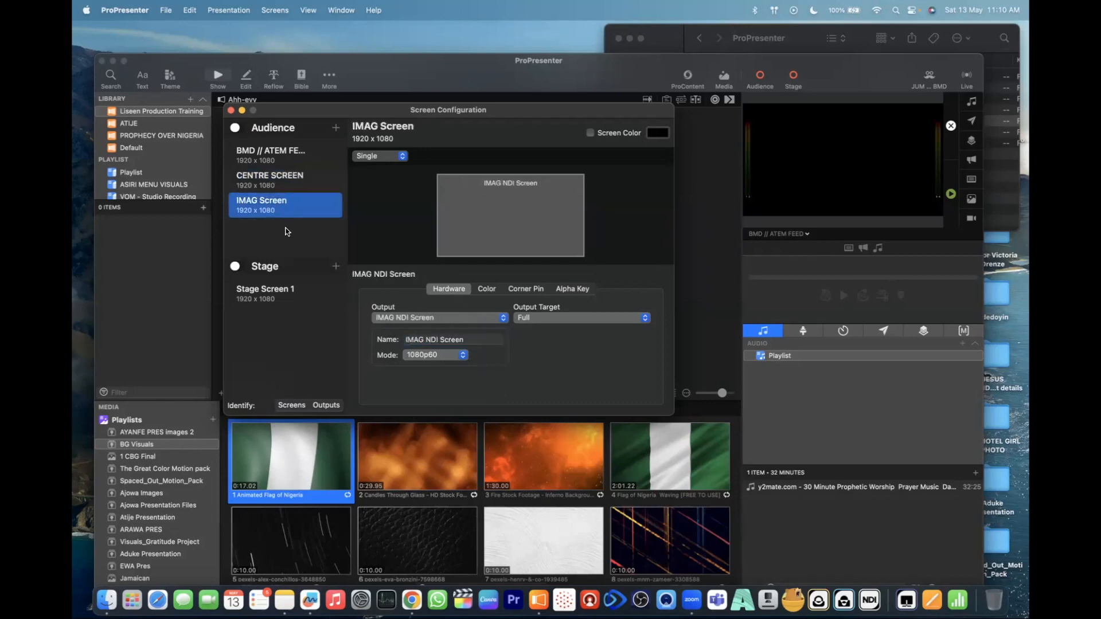
- Try to add a custom-size NDI audience screen 1080 px wide and 1920 px high
click(335, 127)
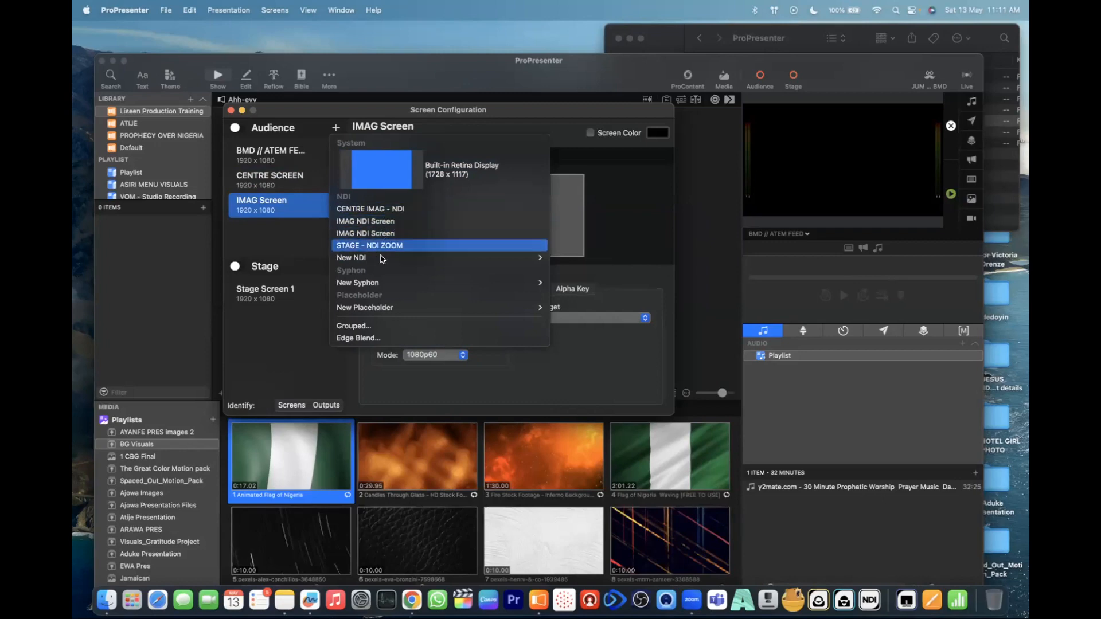
mouse_move(427, 259)
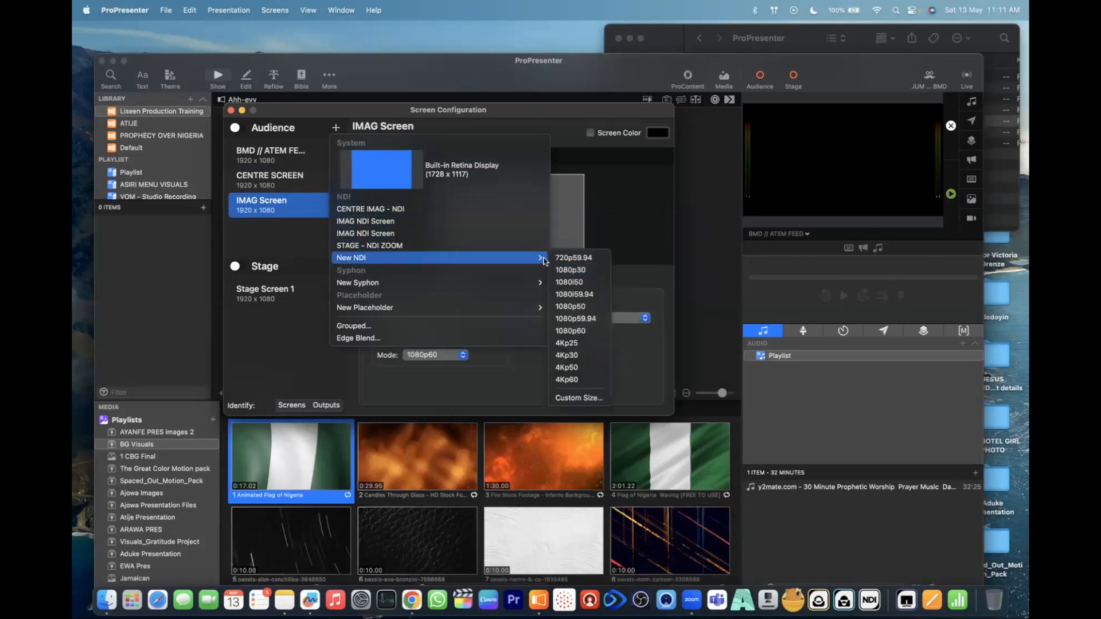
click(584, 397)
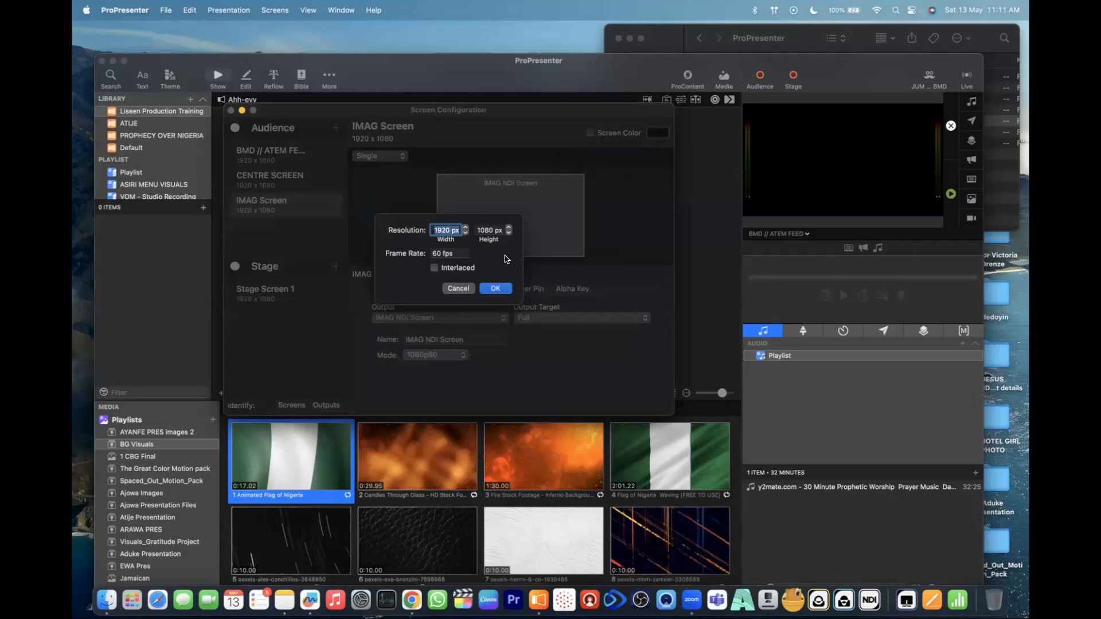
text(1080)
key(Tab)
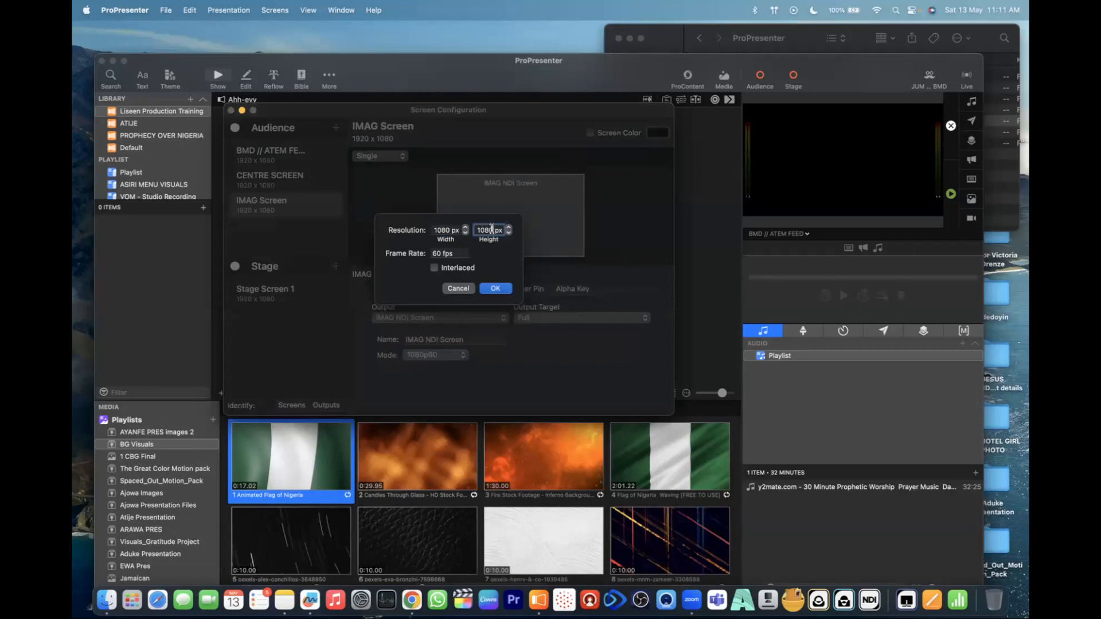
text(1)
text(1920)
click(496, 289)
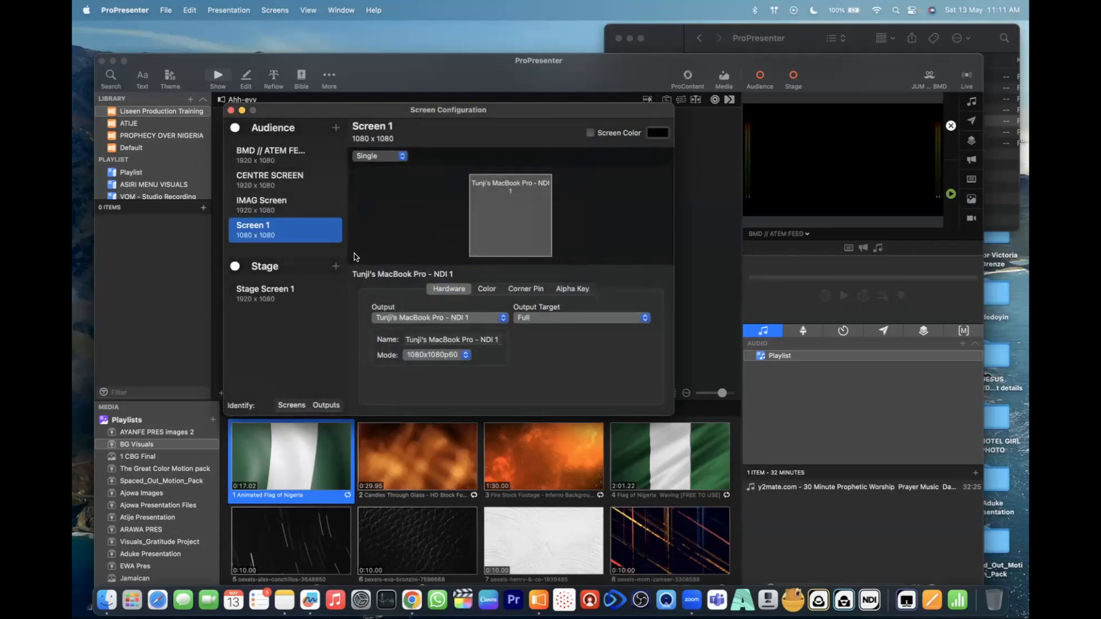
- Try to change the custom NDI mode of Screen 1 to a height of 1920 px, and delete the screen
click(450, 355)
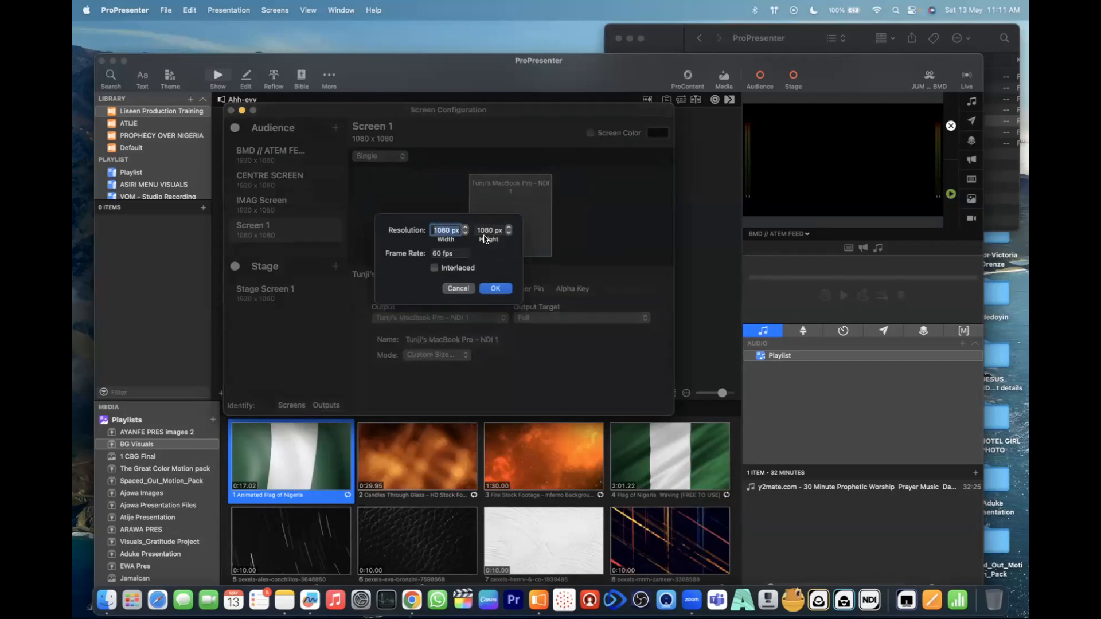
key(Tab)
text(10)
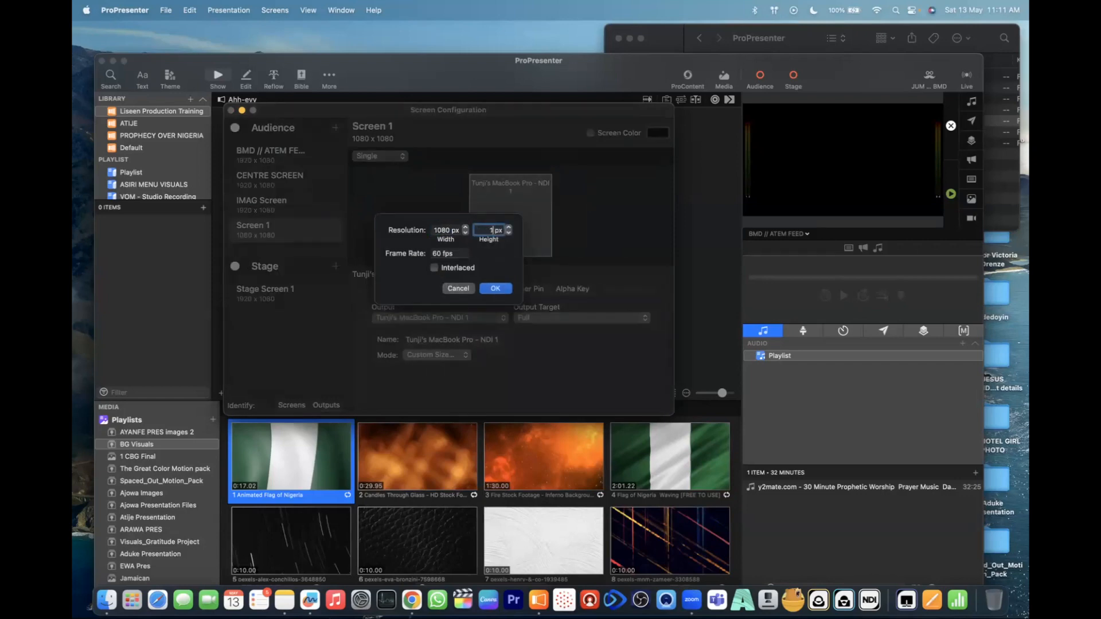
text(20)
click(497, 288)
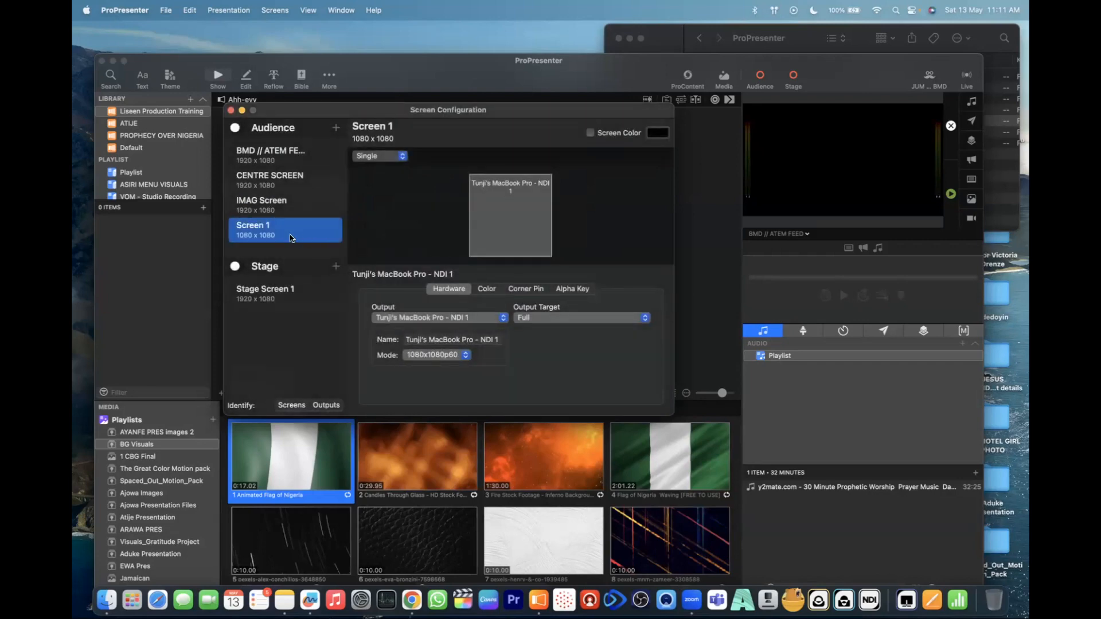
key(Delete)
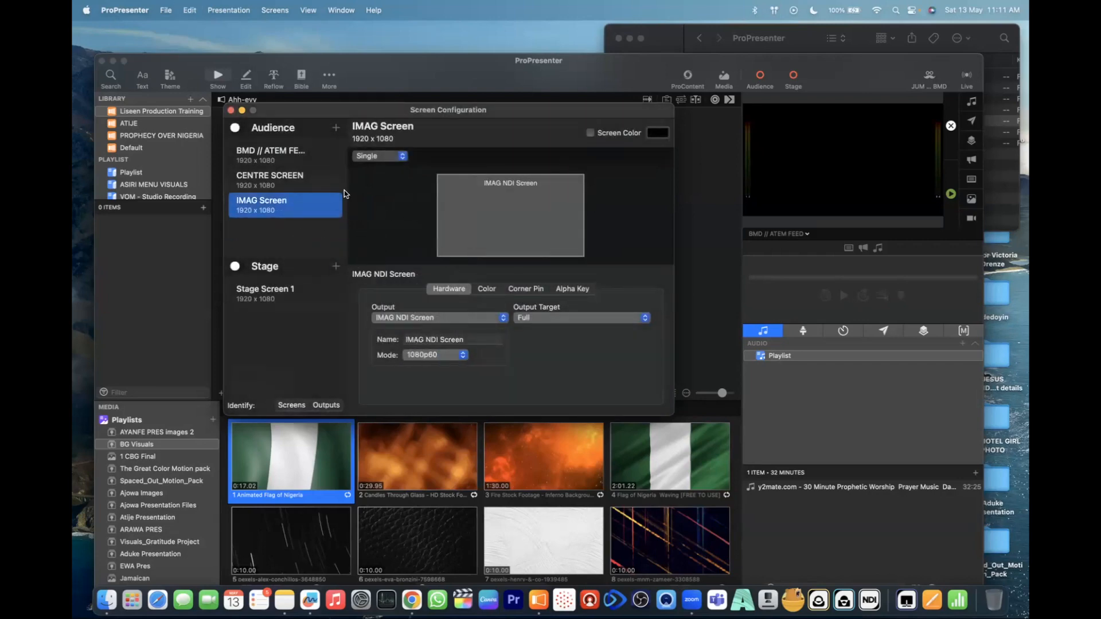
- Try another custom-size NDI audience screen at 1920 x 1920 px, and delete it
click(336, 129)
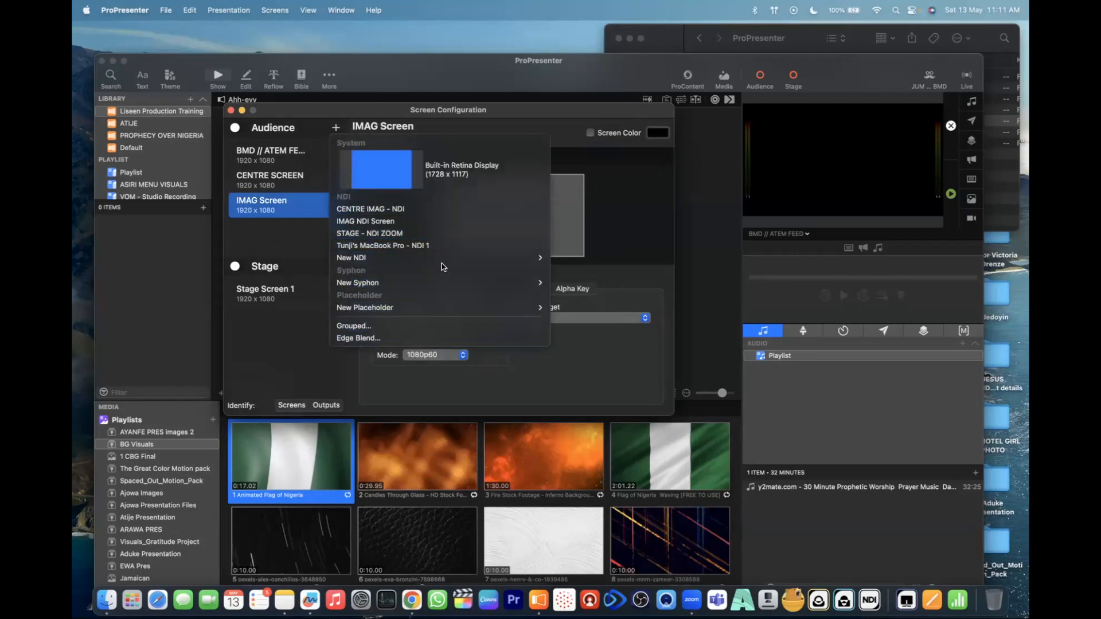
mouse_move(442, 259)
click(567, 399)
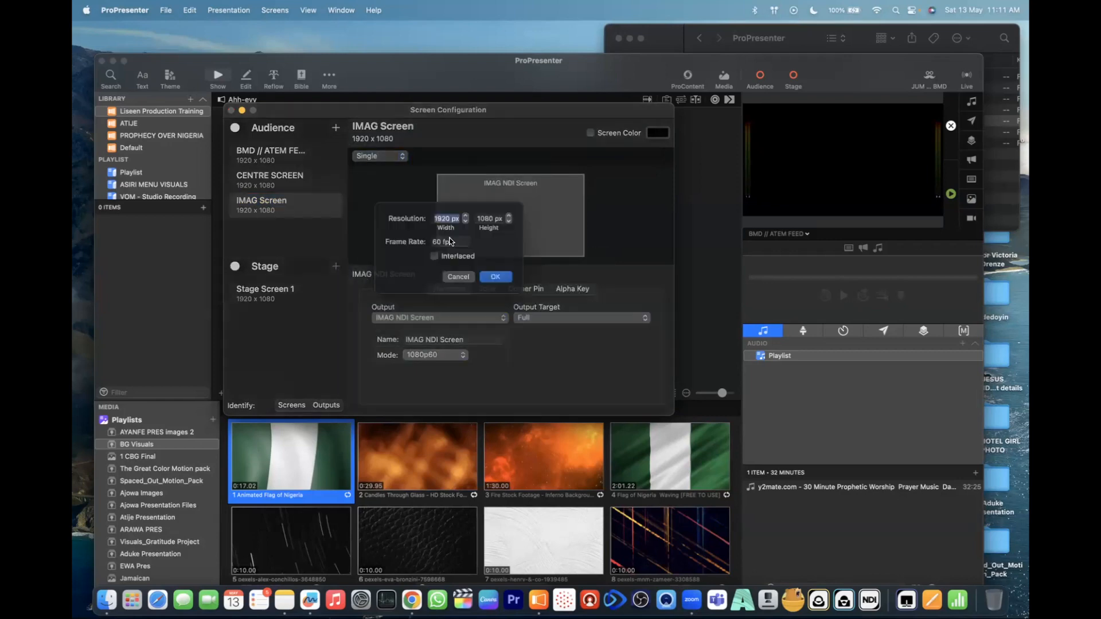
click(492, 230)
double_click(491, 230)
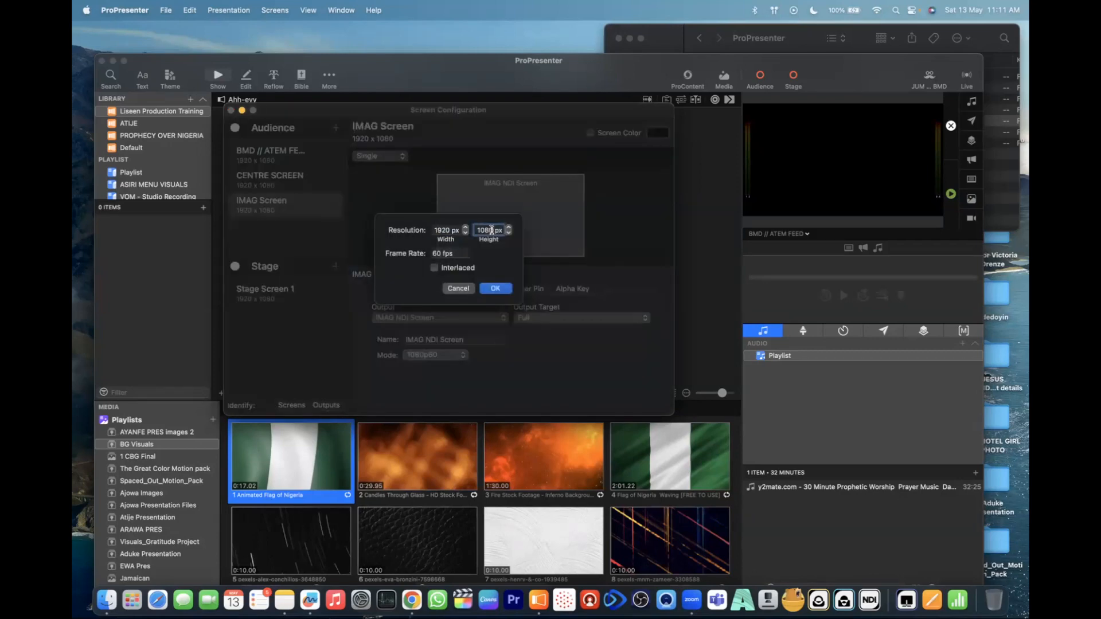
text(10)
text(20)
double_click(446, 230)
text(19)
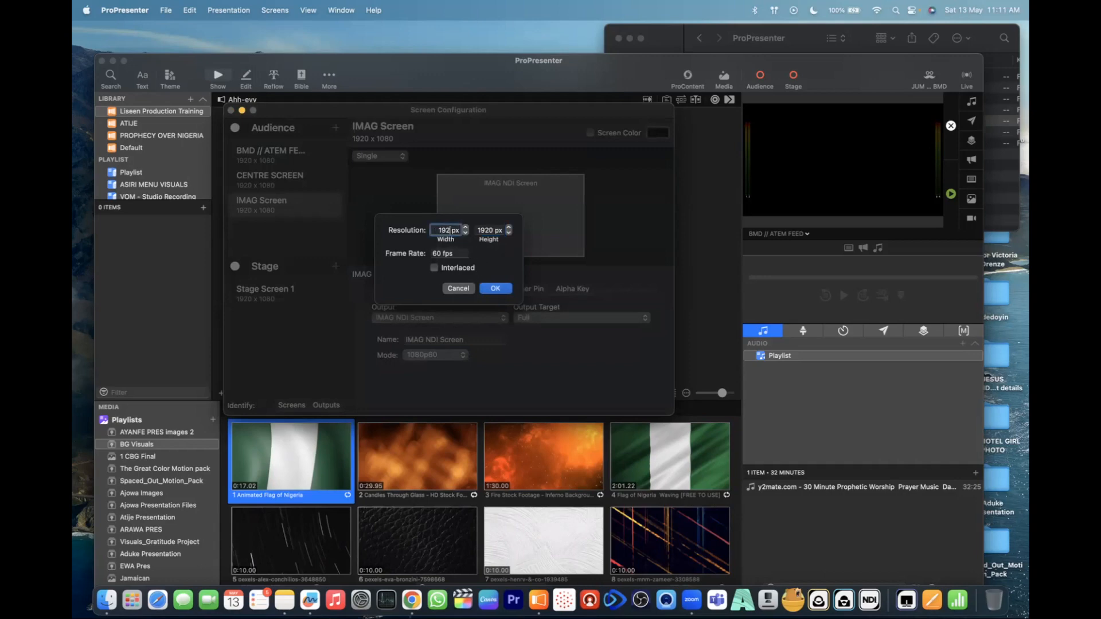
text(80)
click(495, 289)
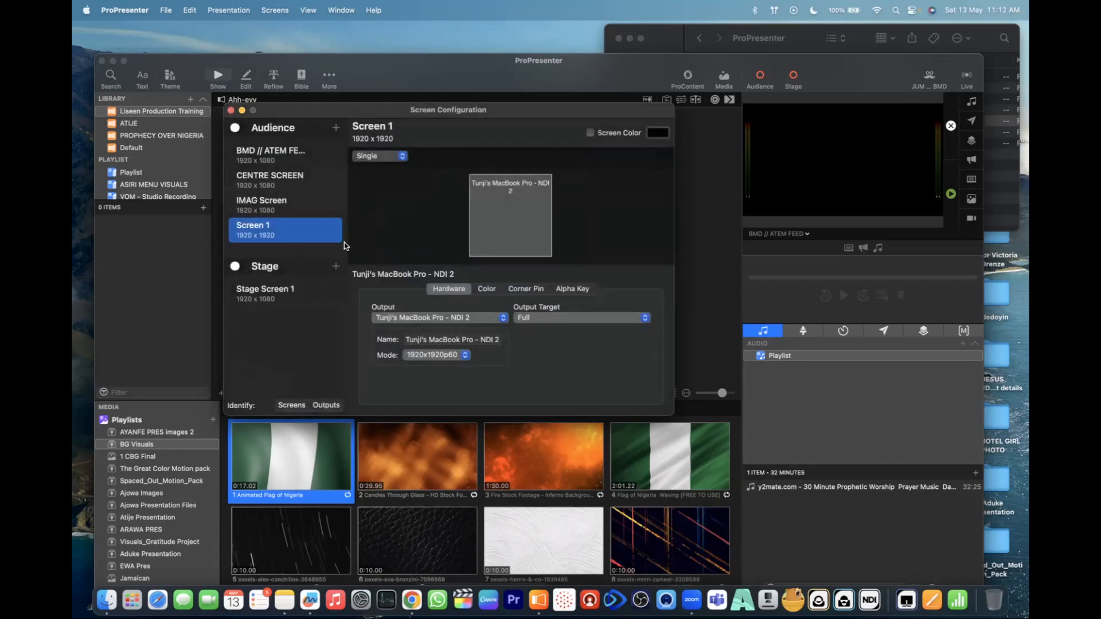
key(Delete)
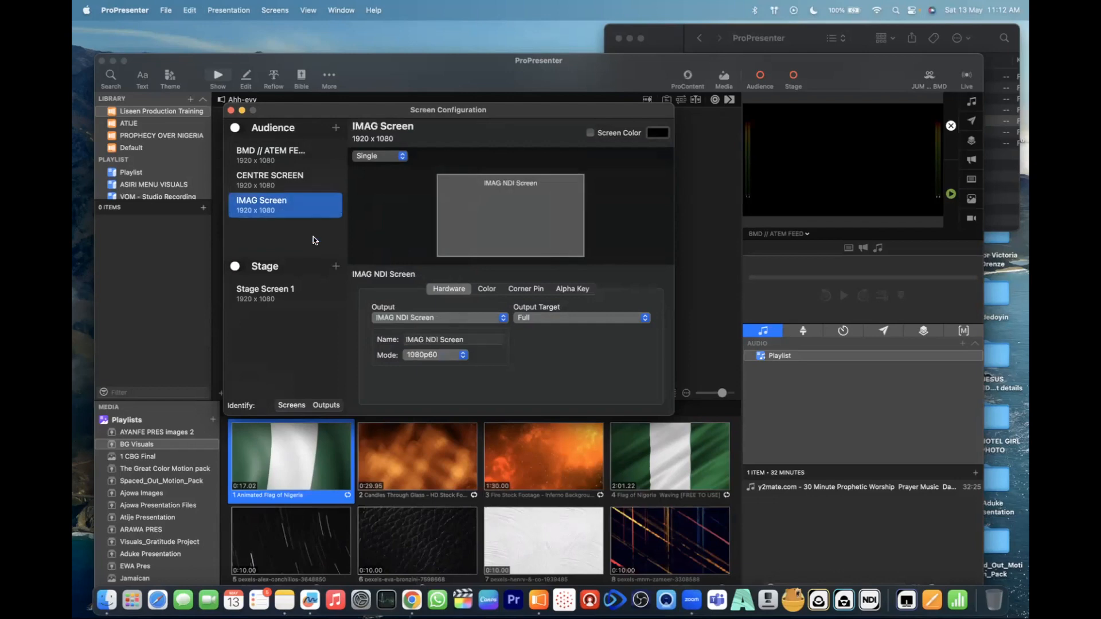
- Start a custom-size placeholder for a new audience screen and name it "Vertical Screen"
click(336, 128)
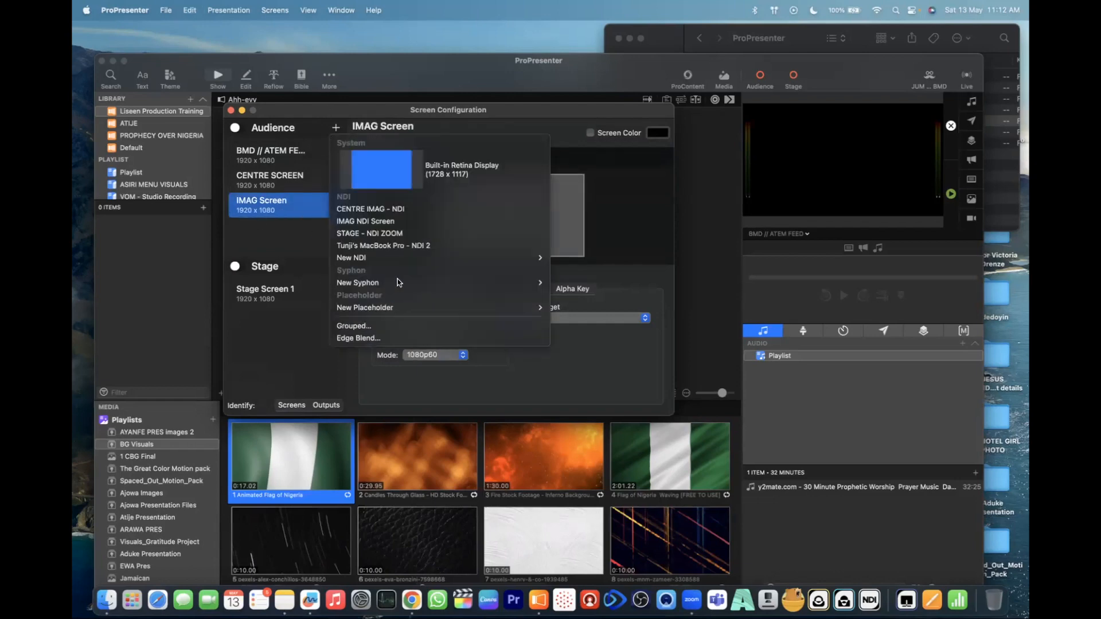
mouse_move(499, 308)
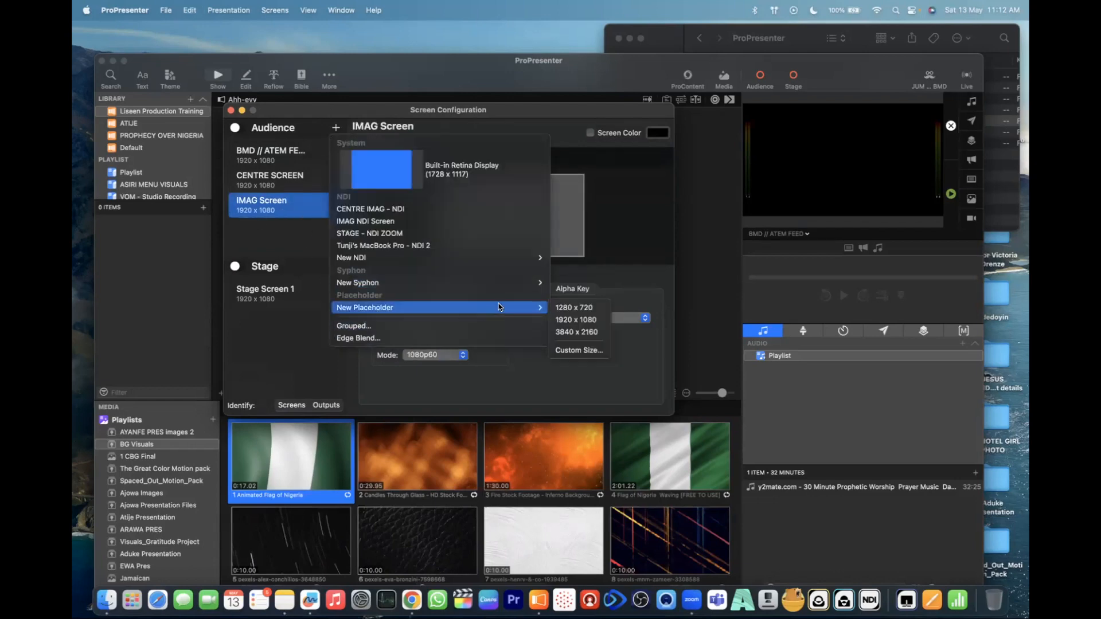
click(579, 351)
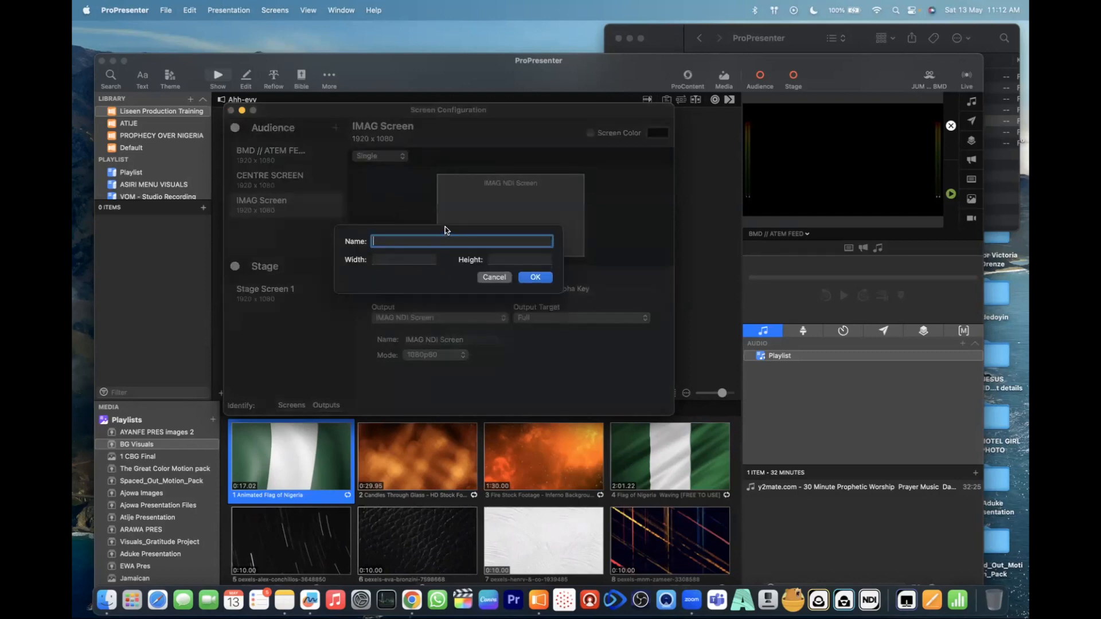
text(Vertical Screen)
- Set the Vertical Screen placeholder to a width of 1080 and a height of 1920, and add it as an audience screen
click(390, 264)
text(10)
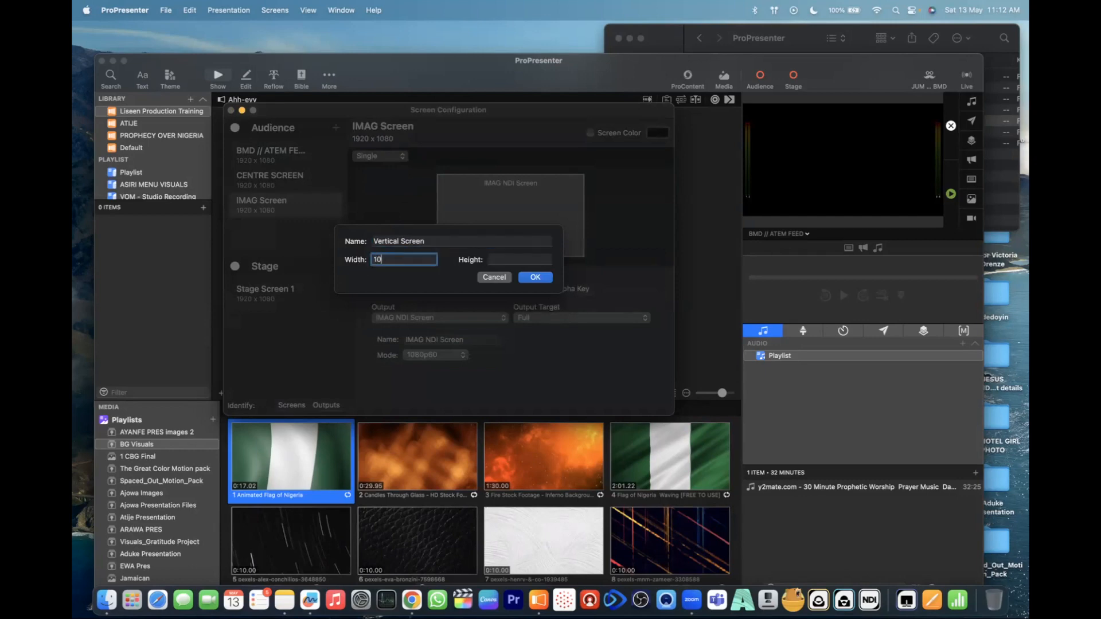
text(0)
key(BackSpace)
text(80)
click(500, 261)
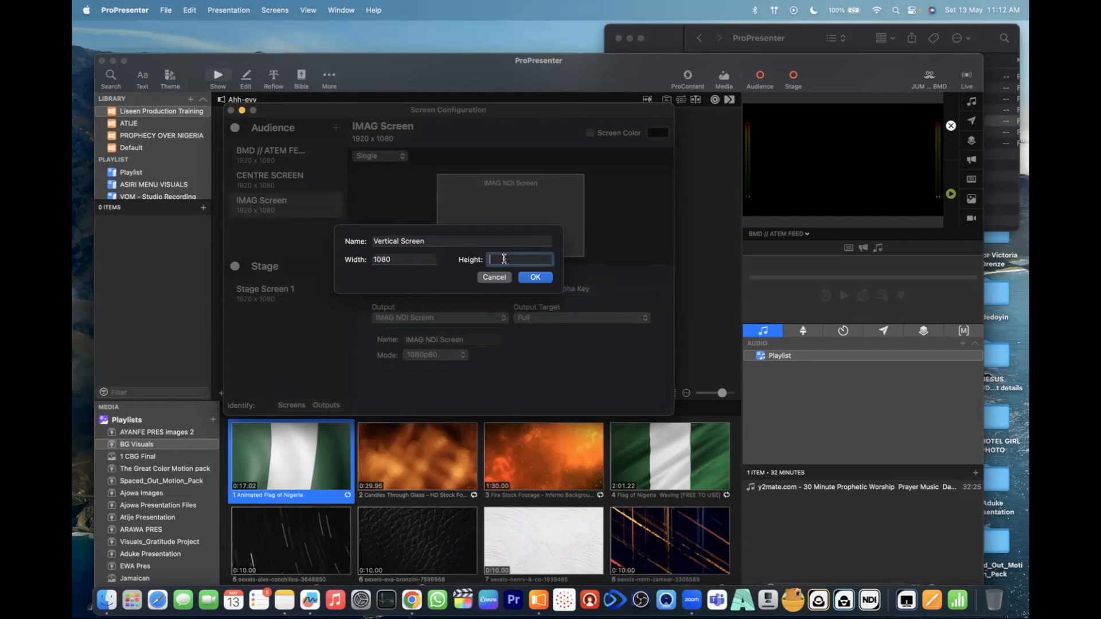
text(1920)
click(542, 277)
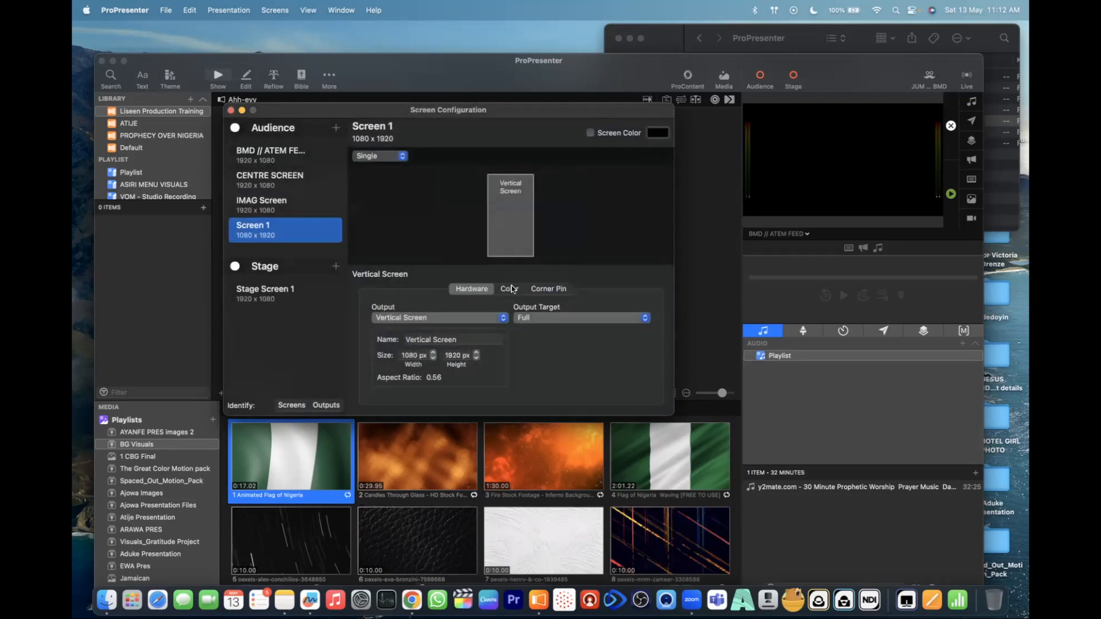
click(542, 377)
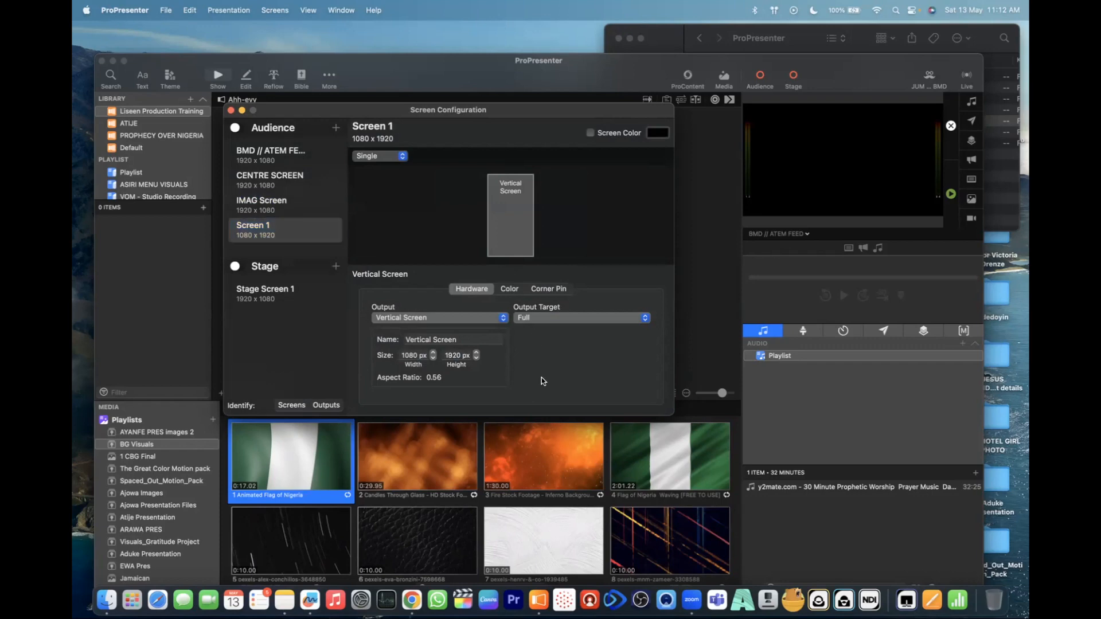
click(280, 232)
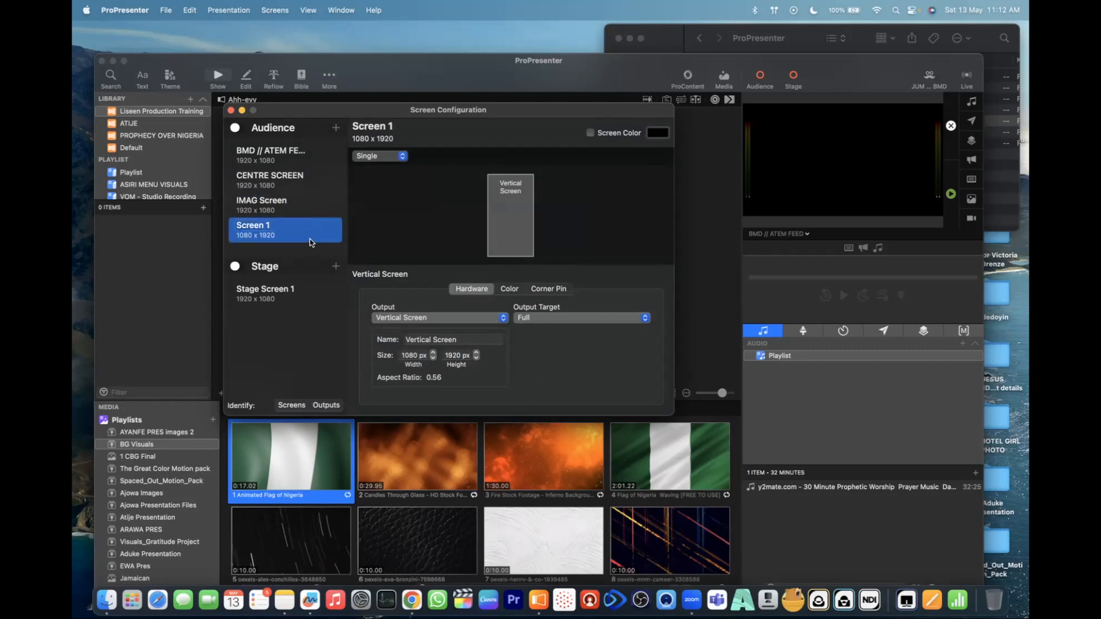
right_click(302, 237)
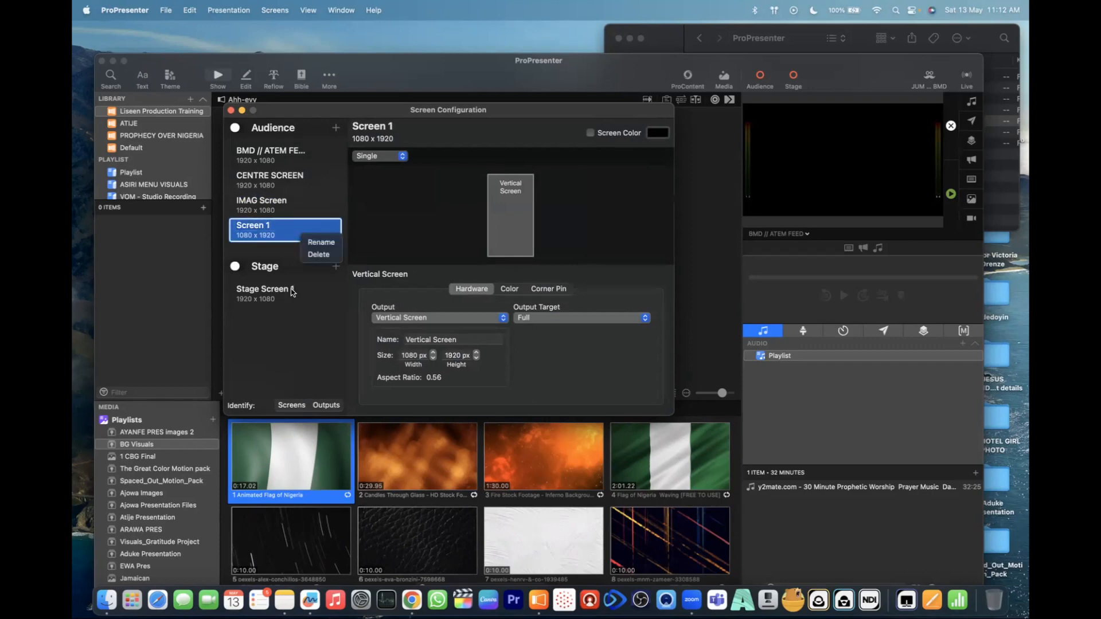
click(309, 353)
click(487, 317)
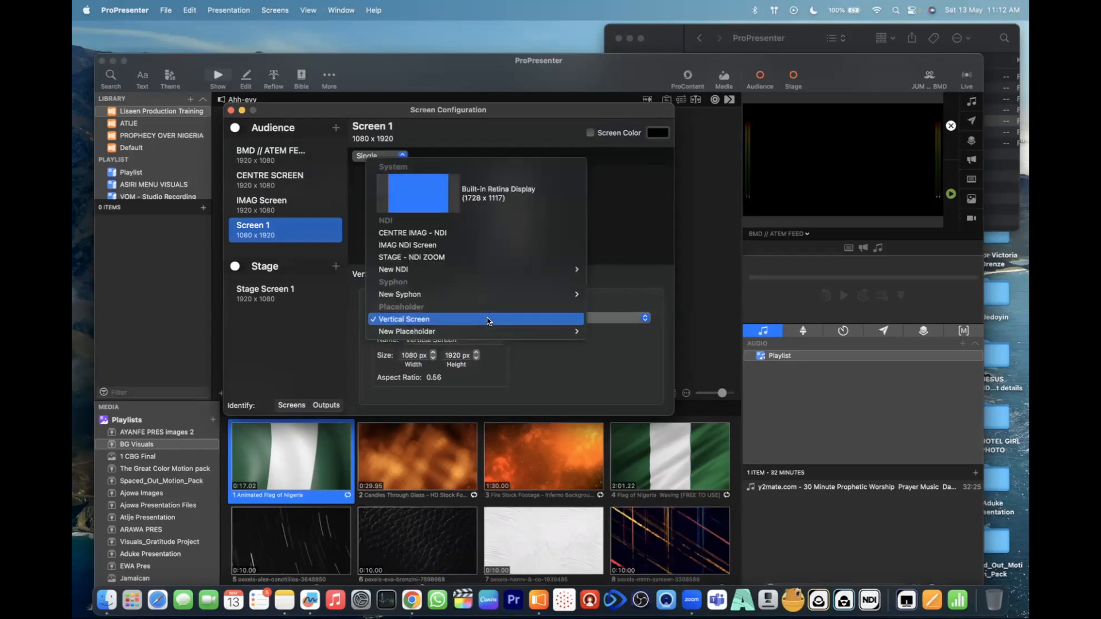
mouse_move(505, 331)
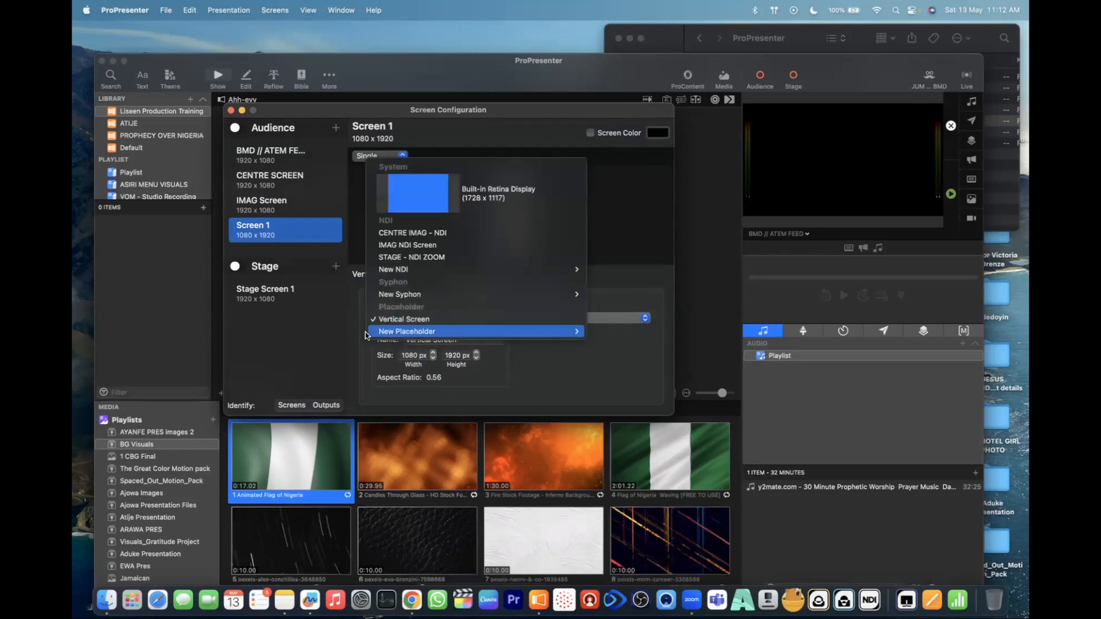
click(305, 354)
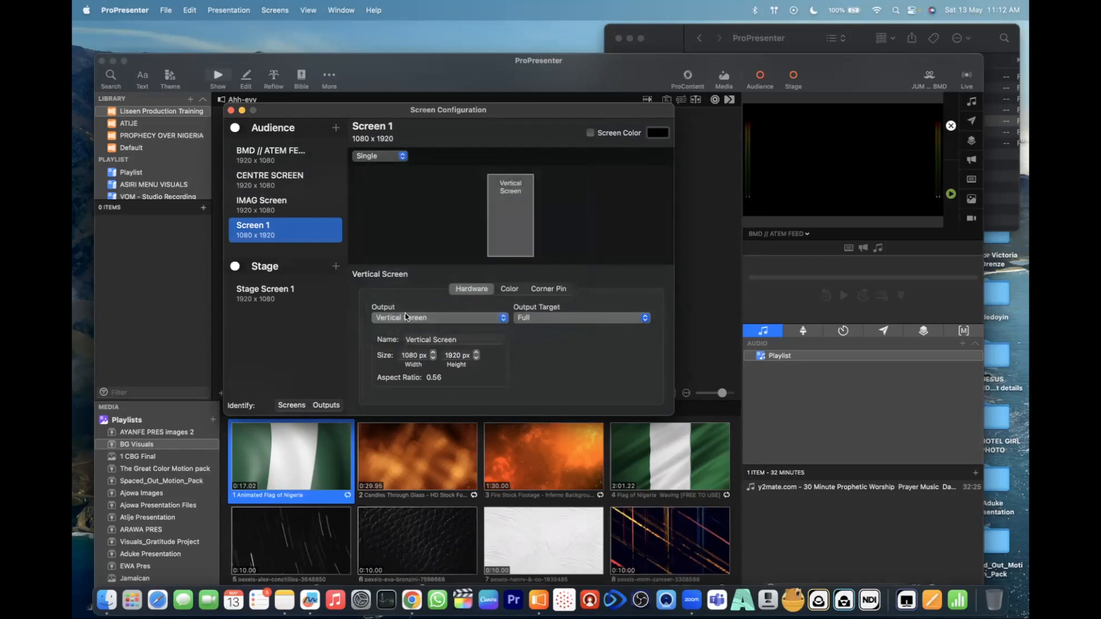
click(549, 360)
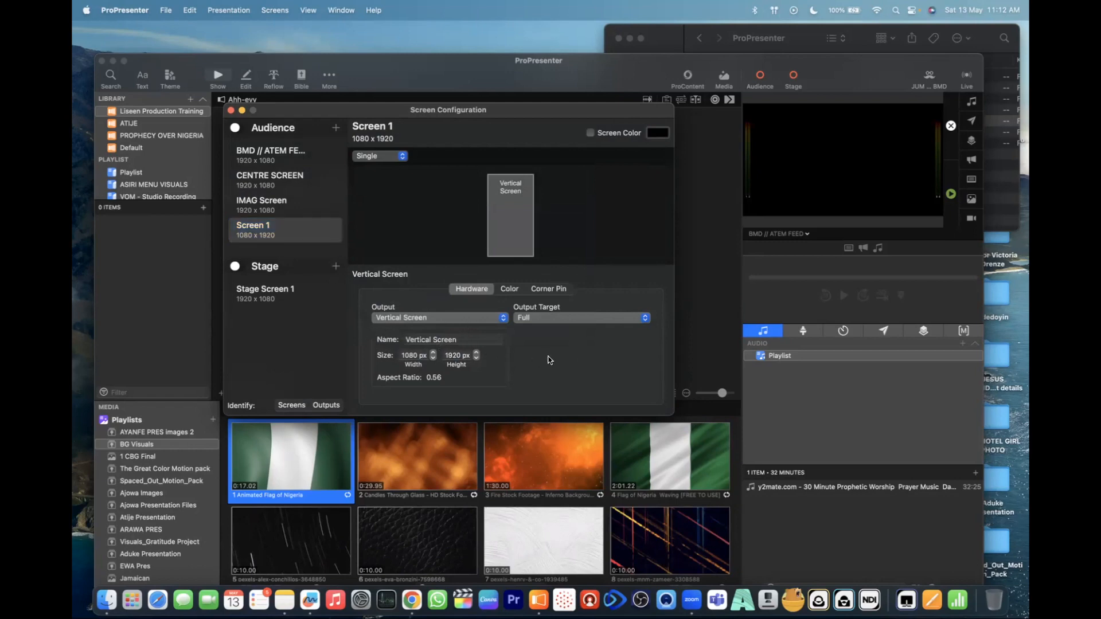
- Rename the new 1080 x 1920 audience screen to "Vertical Screen"
double_click(275, 229)
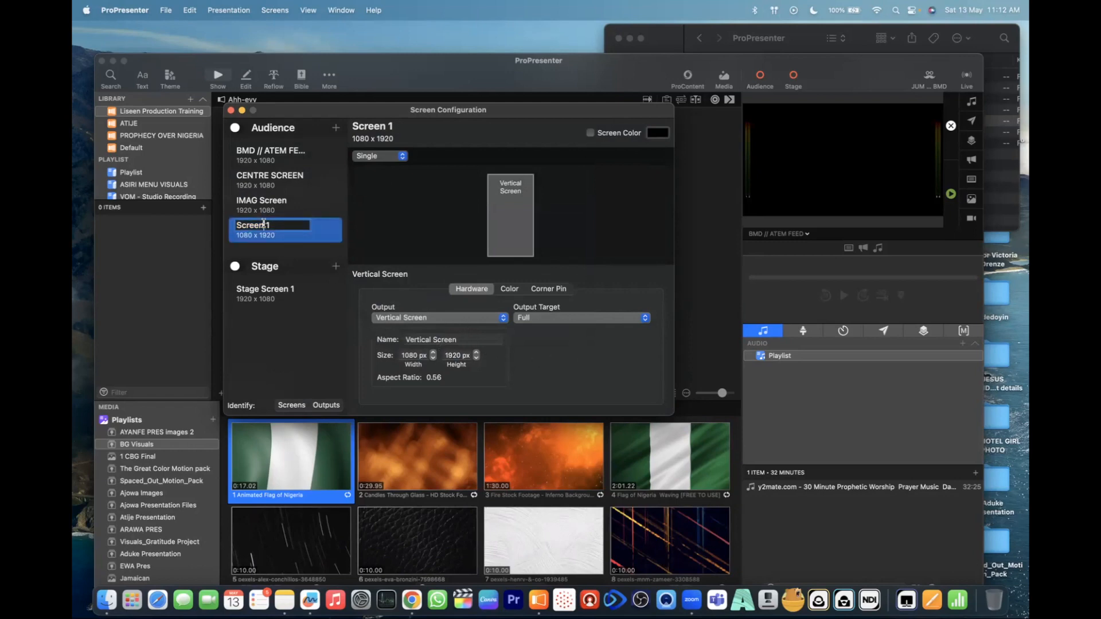
text(Veri)
text(ical)
text( Screen)
click(291, 260)
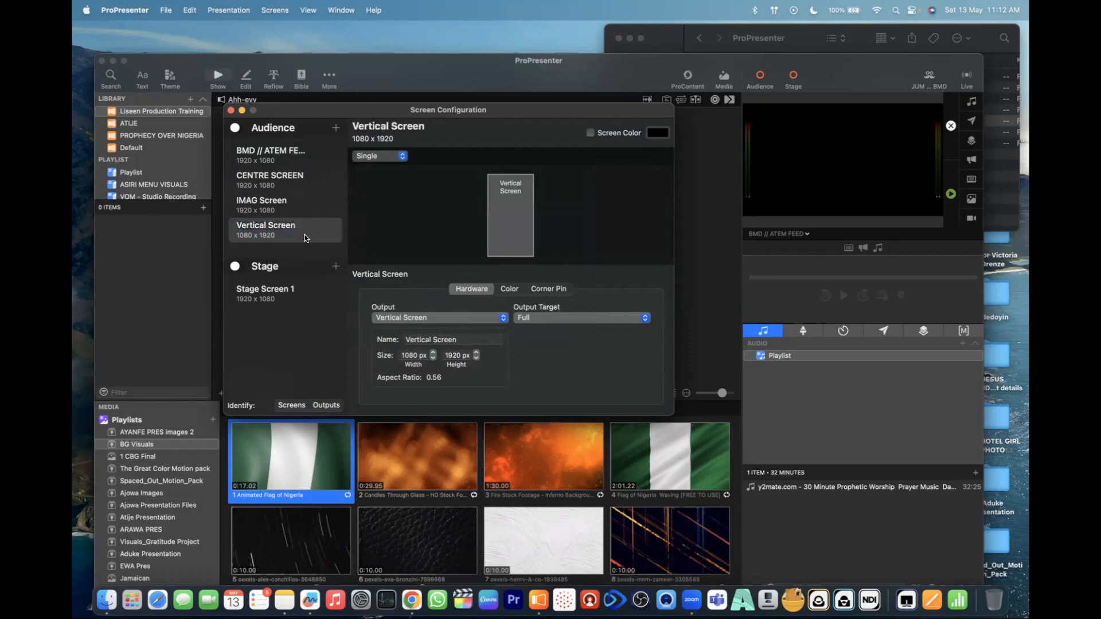
double_click(290, 228)
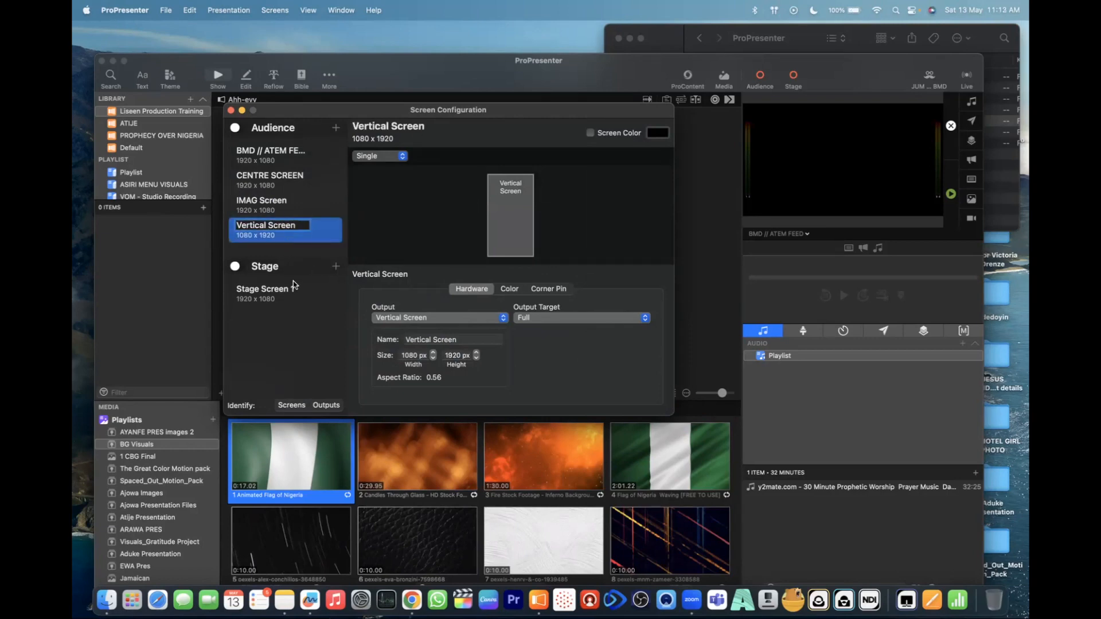
click(291, 201)
click(290, 232)
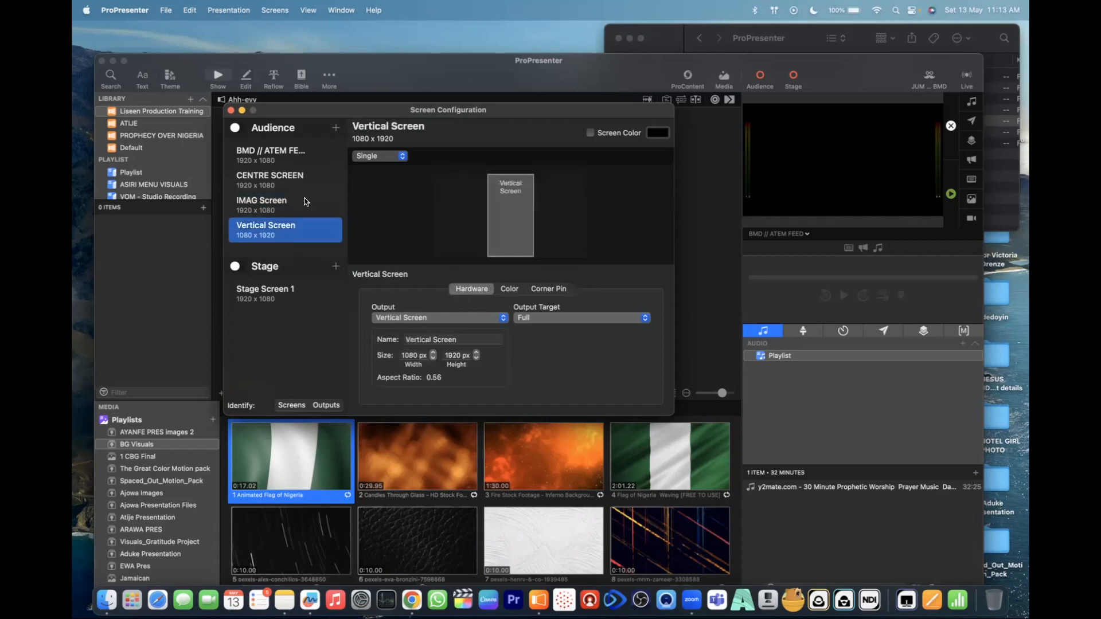
- Add an audience screen on a new 1920 x 1080 placeholder and name it "Livestream Screen"
click(336, 128)
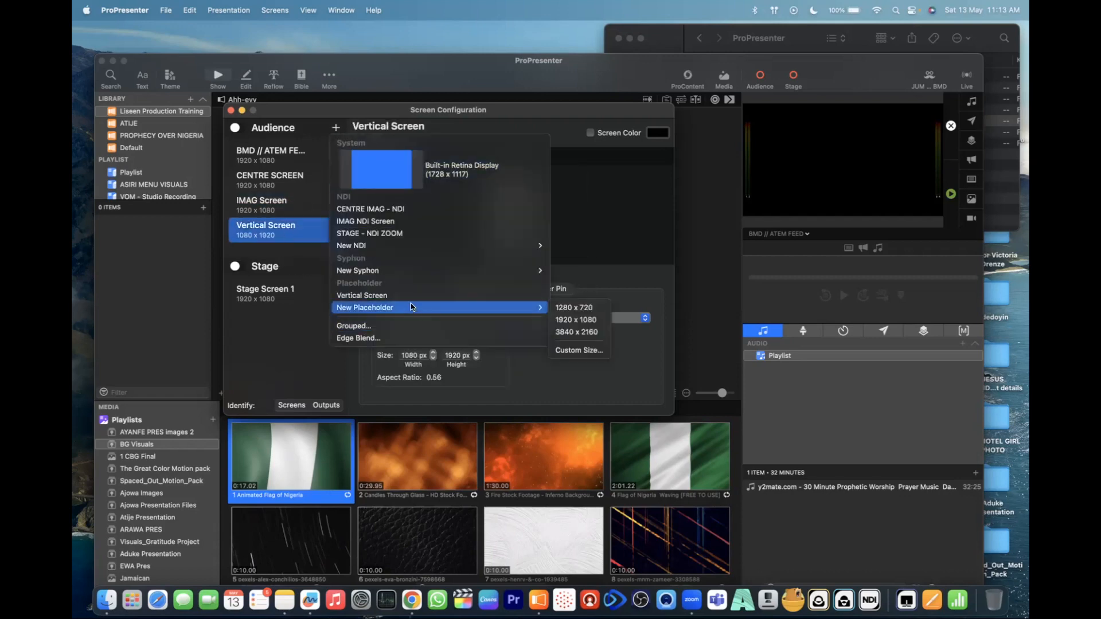
mouse_move(477, 308)
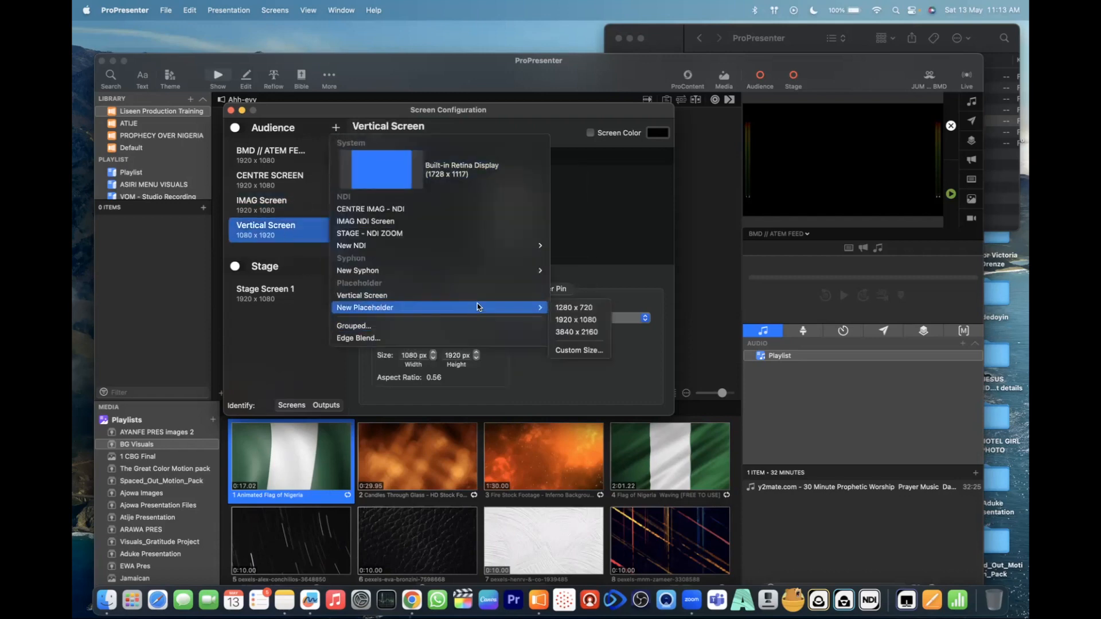
click(576, 319)
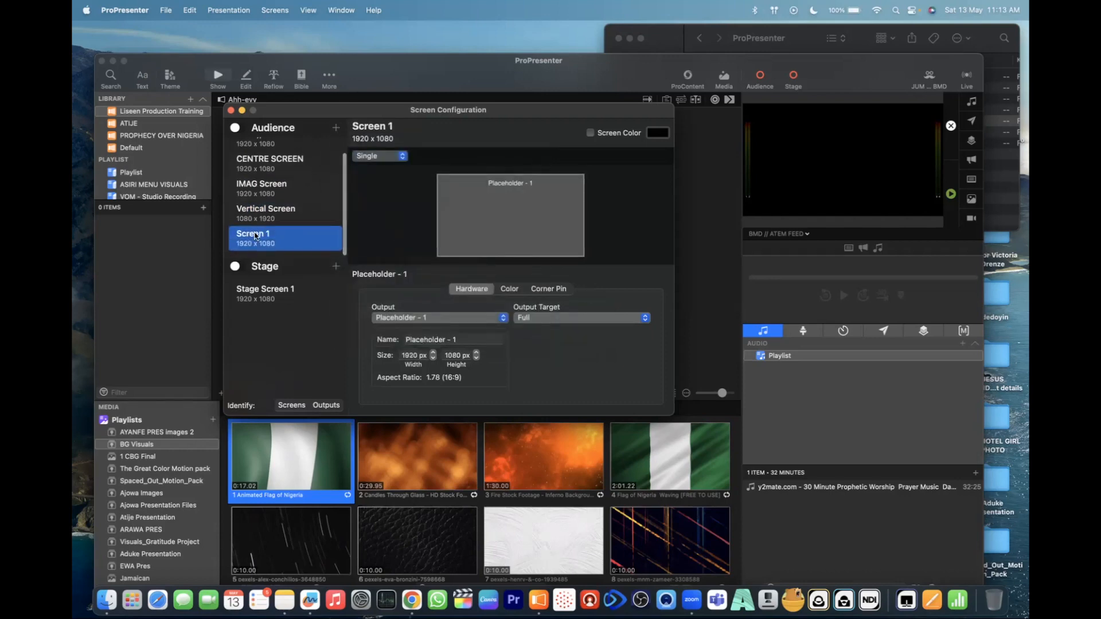
double_click(255, 234)
text(Livestream)
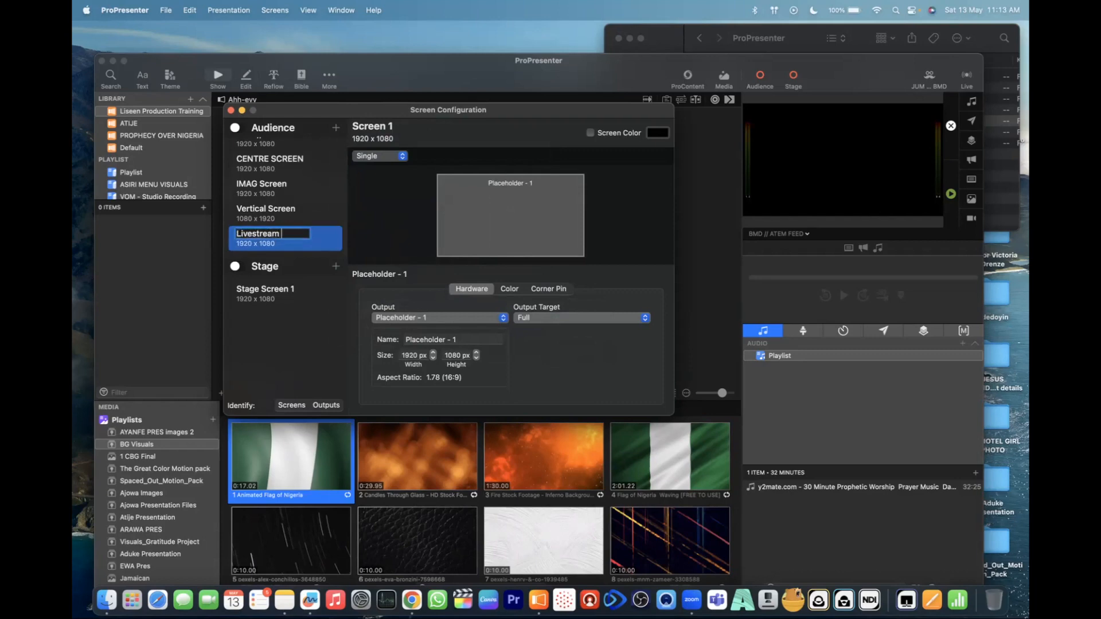
text( Screen)
key(Return)
- Review the output settings of the centre, IMAG, vertical and livestream audience screens one after another
click(288, 218)
click(288, 247)
scroll(290, 201, up, 1)
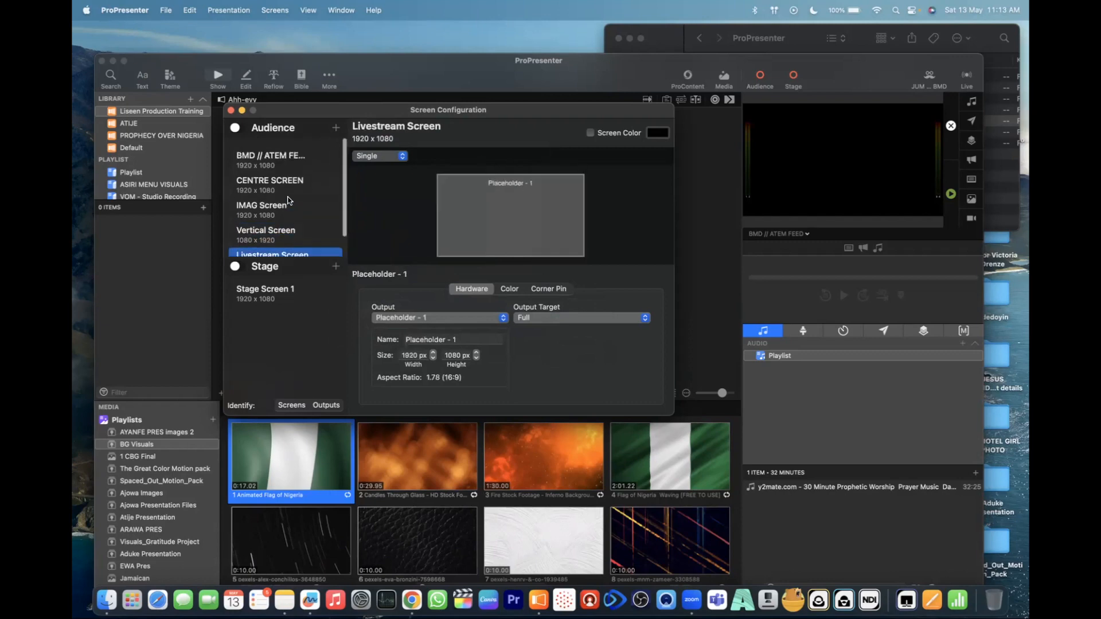
click(278, 181)
scroll(279, 145, down, 1)
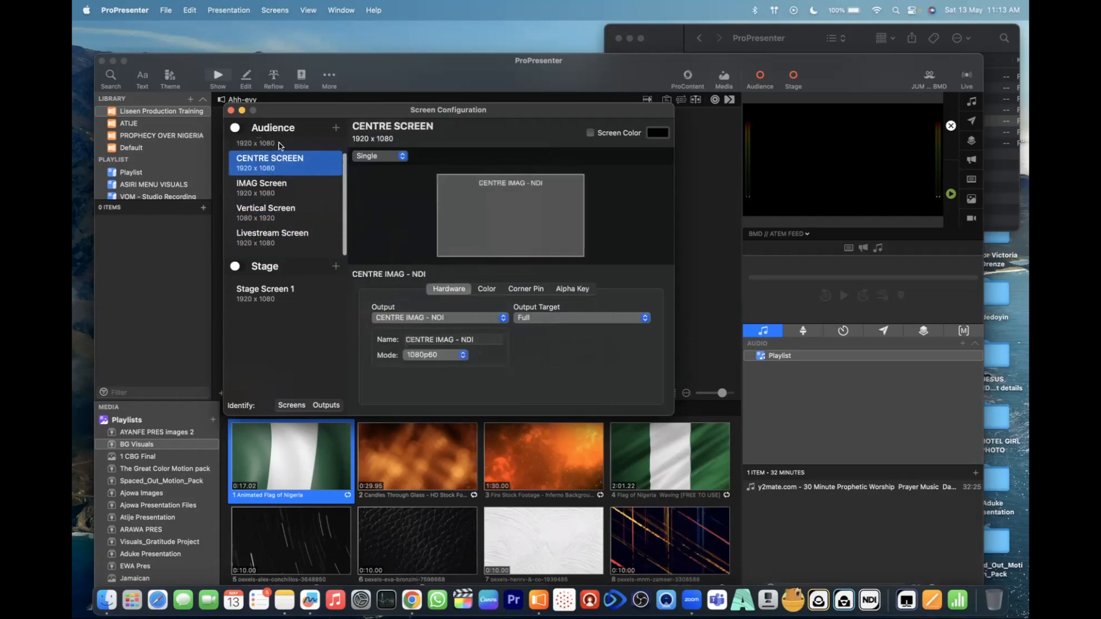
click(266, 192)
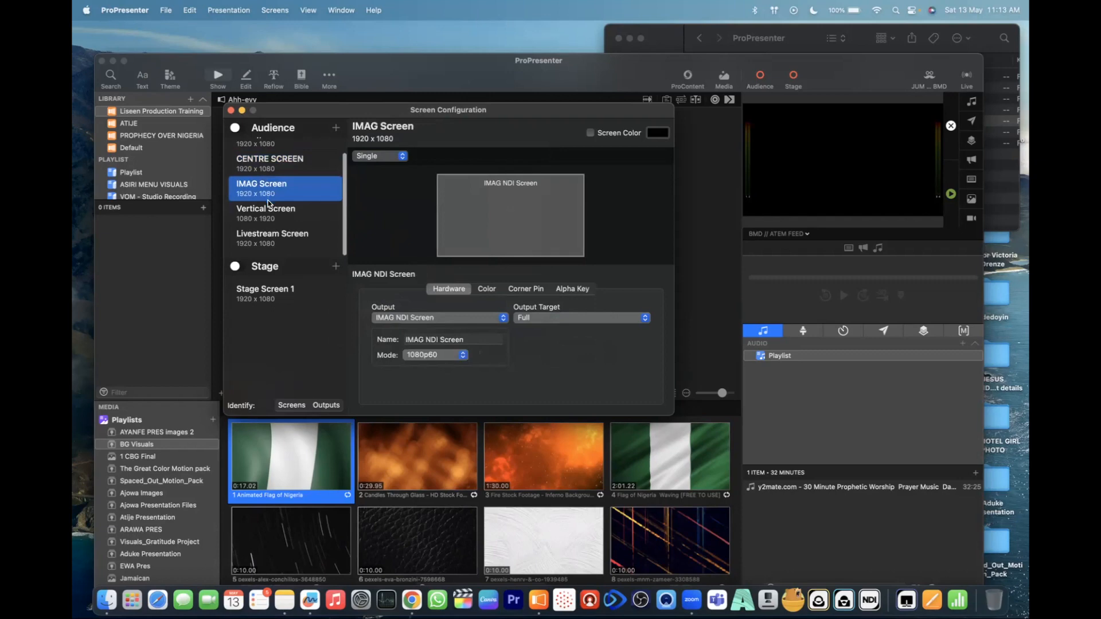
click(267, 212)
click(270, 238)
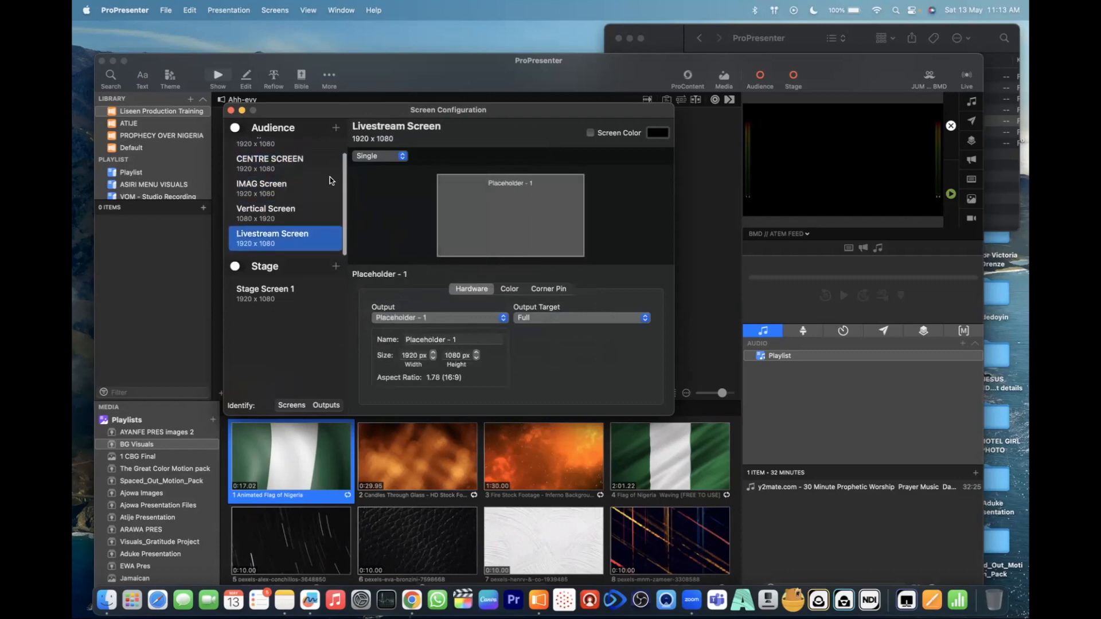
- Rename the stage screen to "Multiview Screen" and close the Screen Configuration window
click(306, 293)
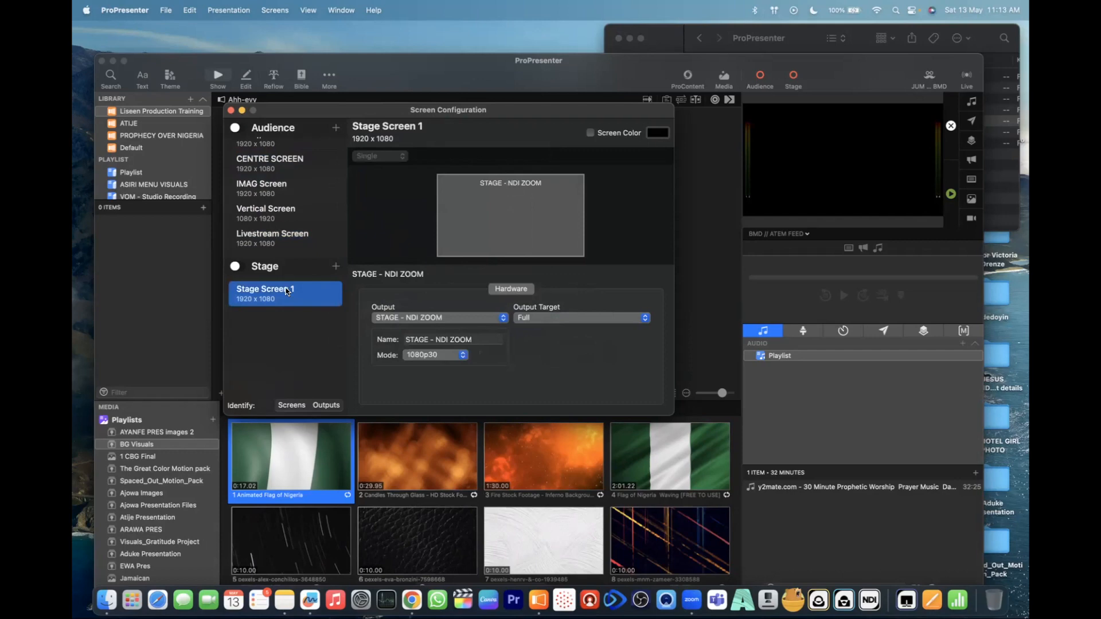
right_click(292, 292)
click(271, 290)
text(MU)
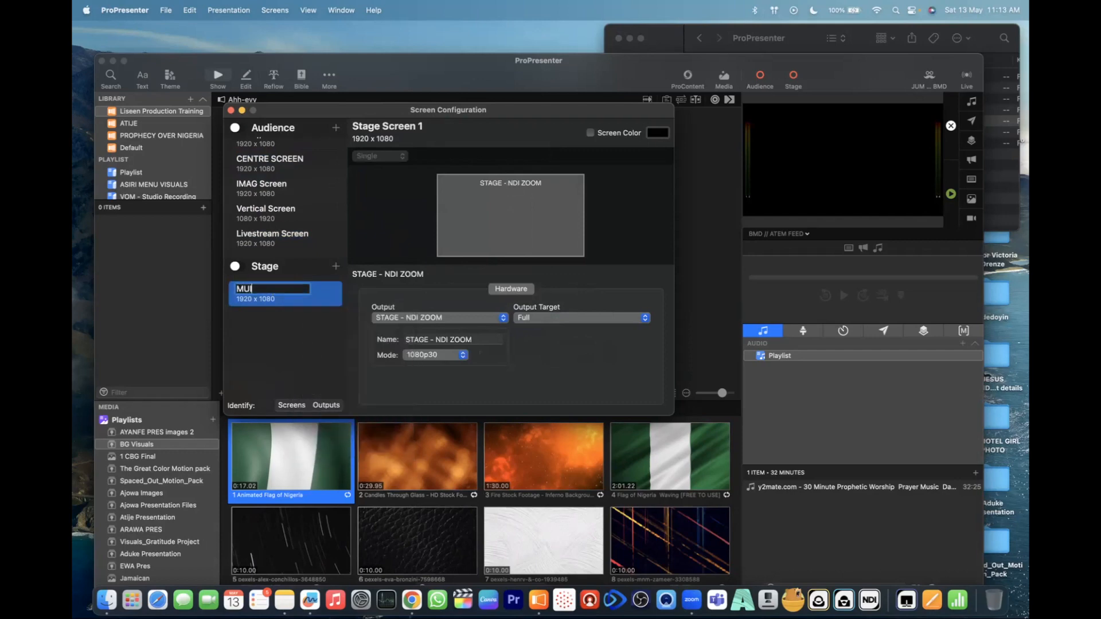
key(BackSpace)
text(ultiview)
text(Screen)
click(300, 347)
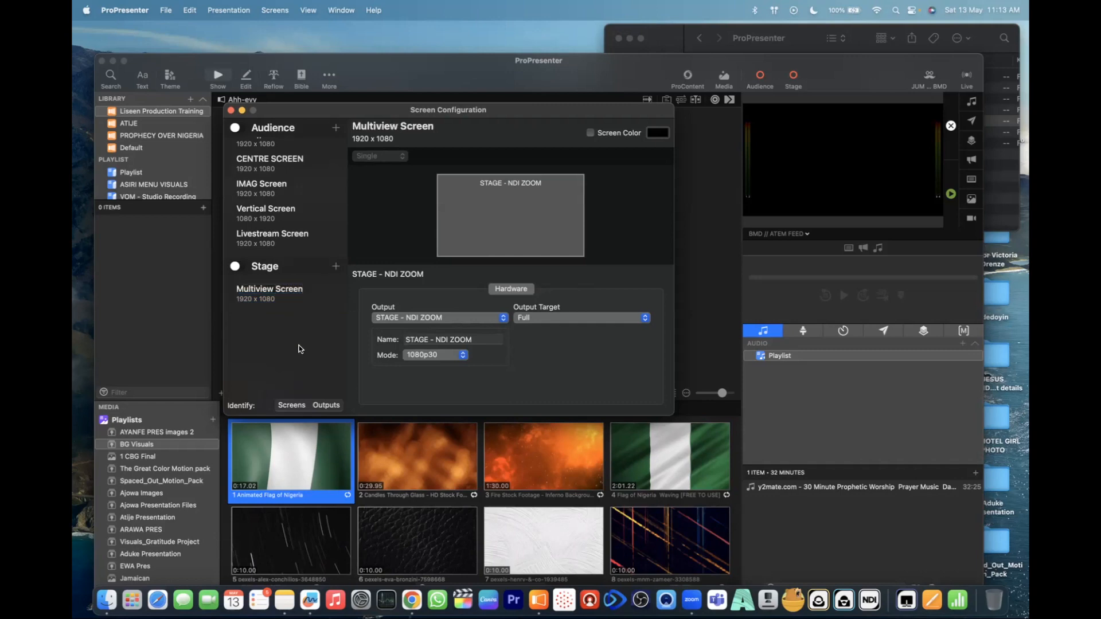
click(232, 111)
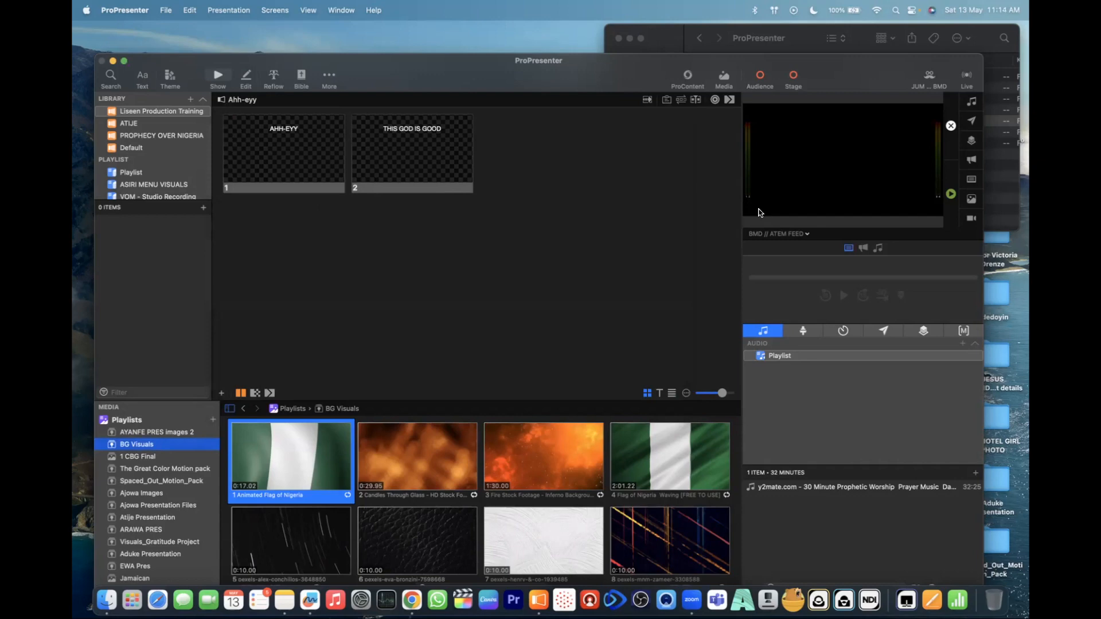
- Look through the audience and stage screens that can be shown in the preview, leaving the selection as it is
click(805, 234)
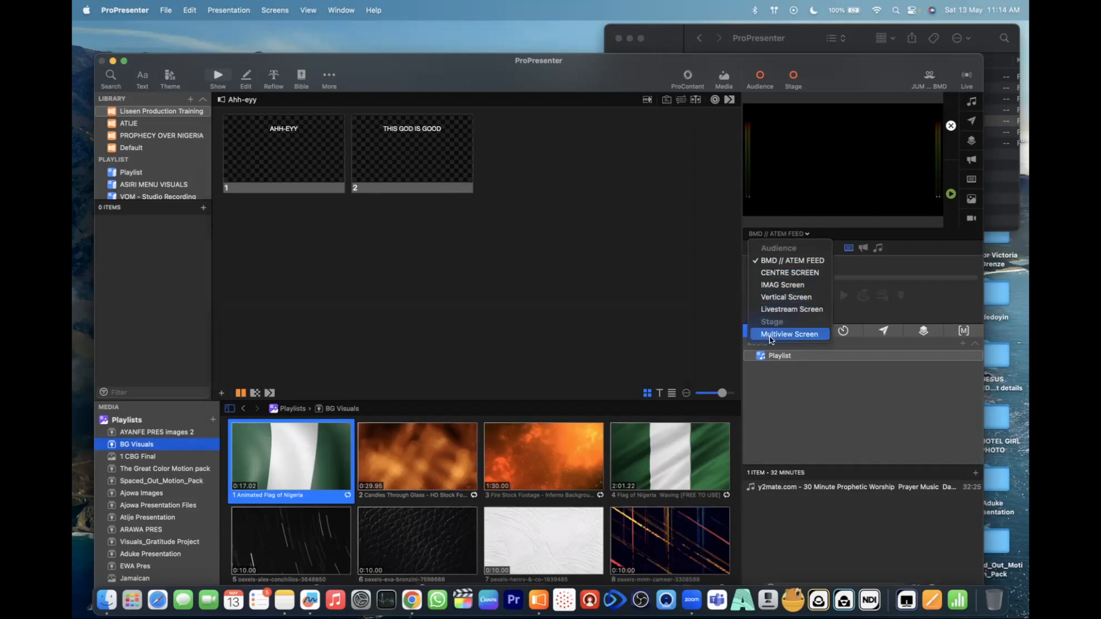
click(600, 249)
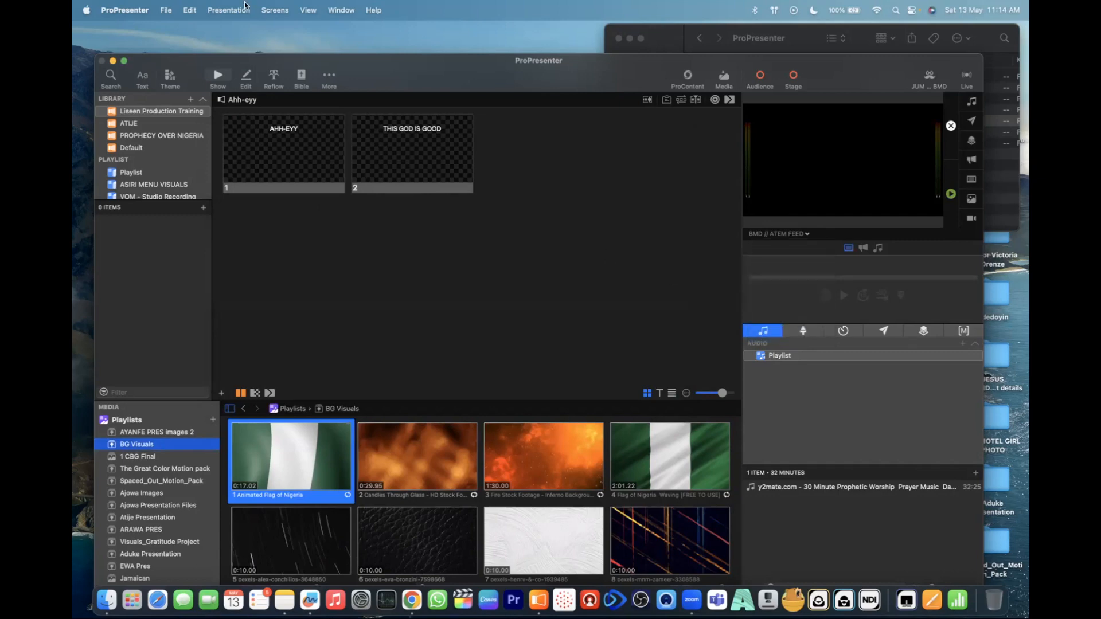
click(274, 12)
mouse_move(229, 10)
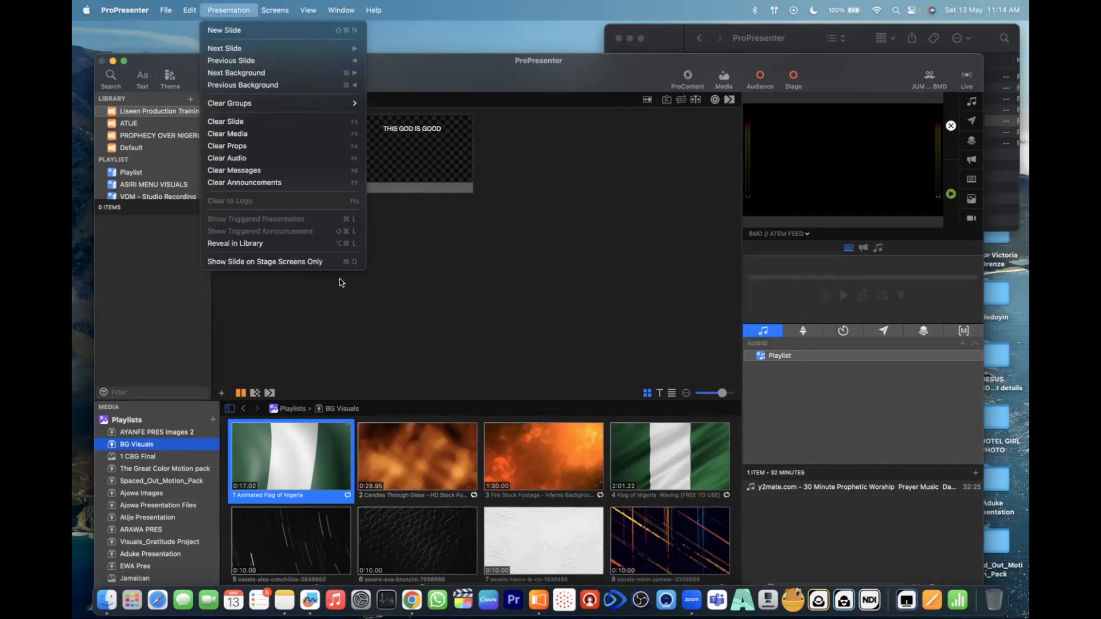
click(532, 265)
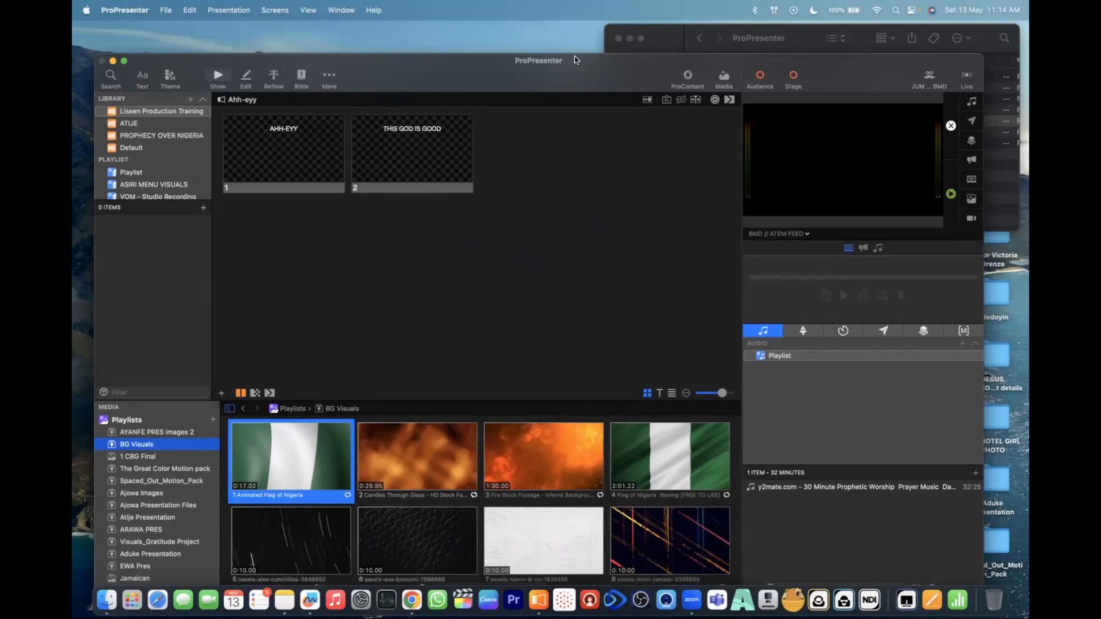
- Open the Looks editor, add a new look preset and name it "Liseen Productions Training"
click(273, 11)
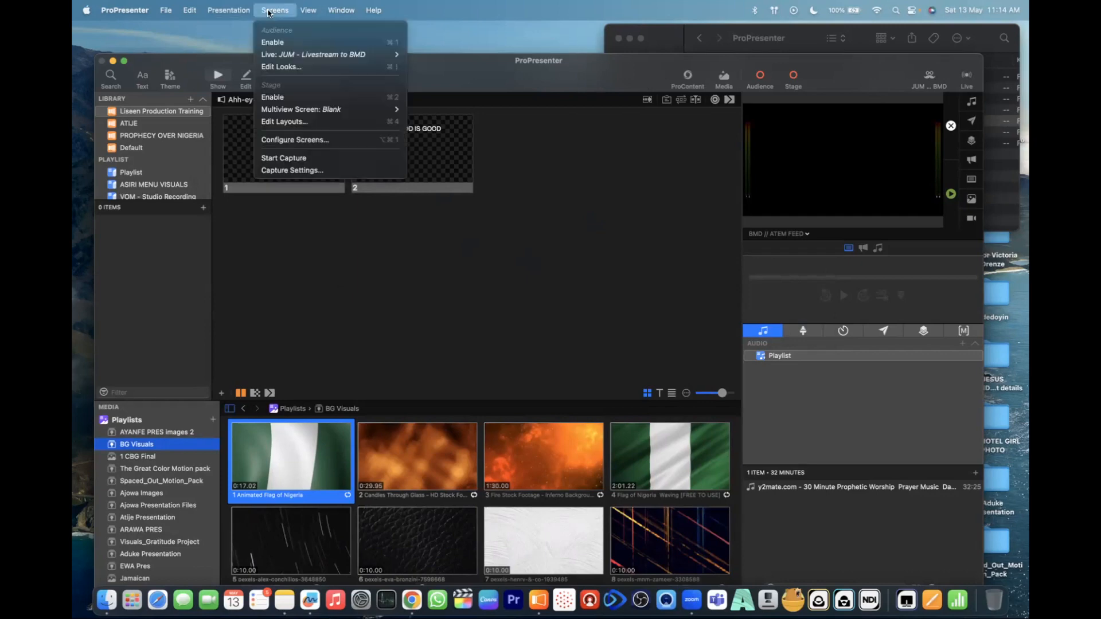
click(310, 67)
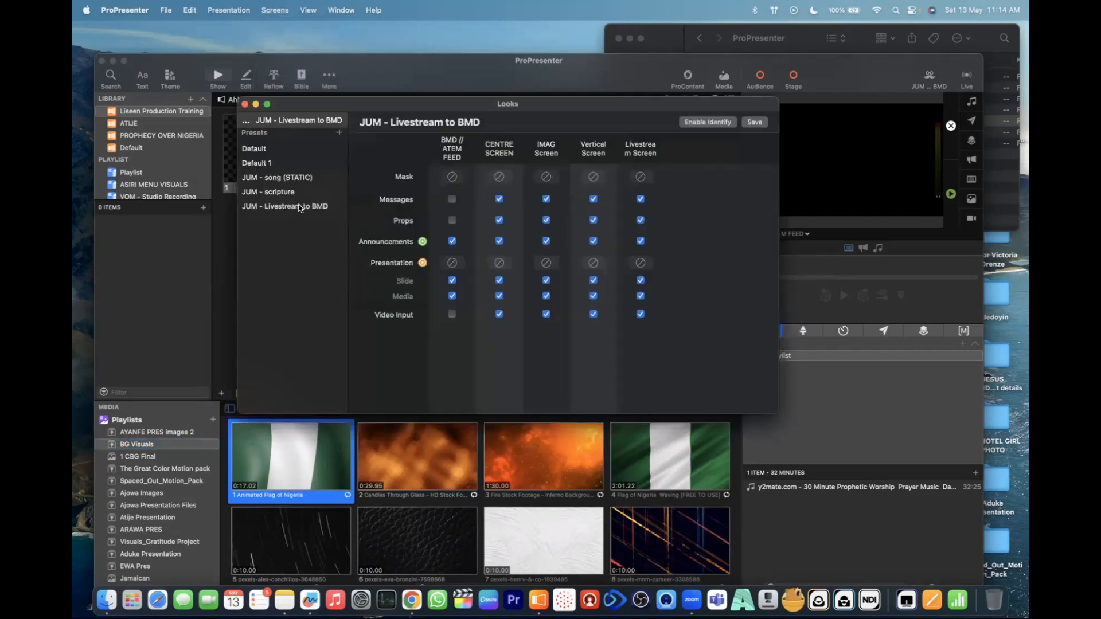
click(340, 133)
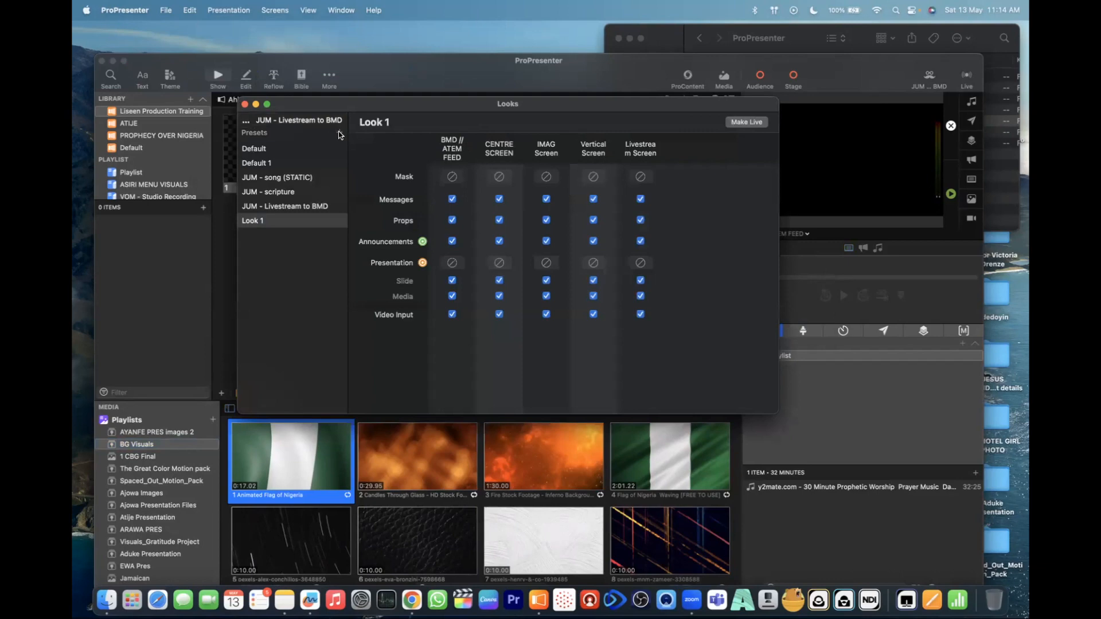
double_click(251, 223)
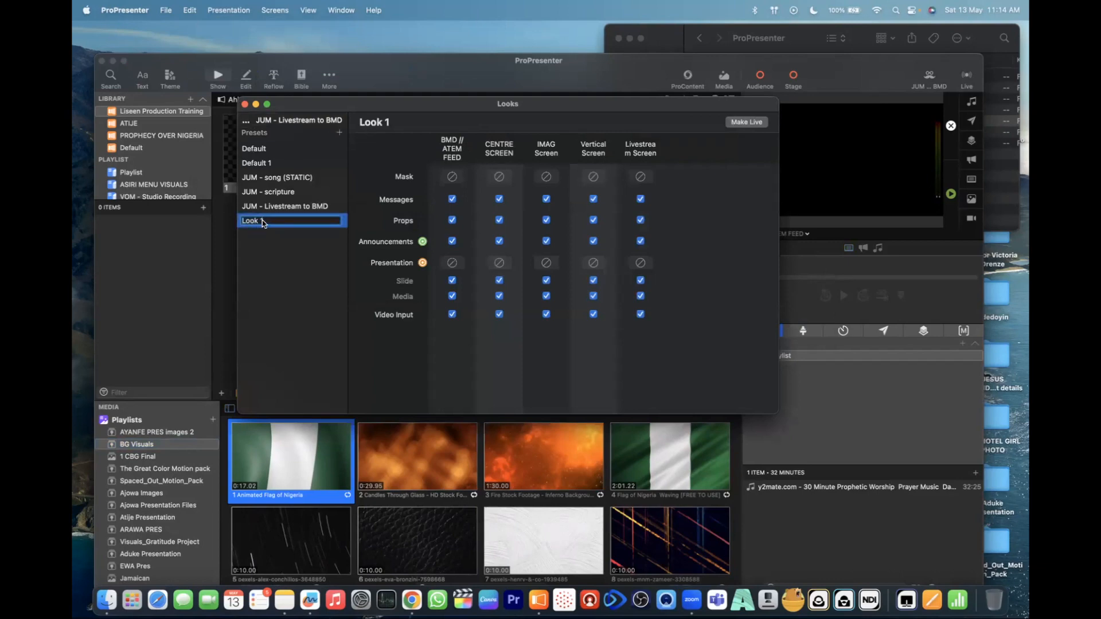
text(Liseen Productions Training)
key(Return)
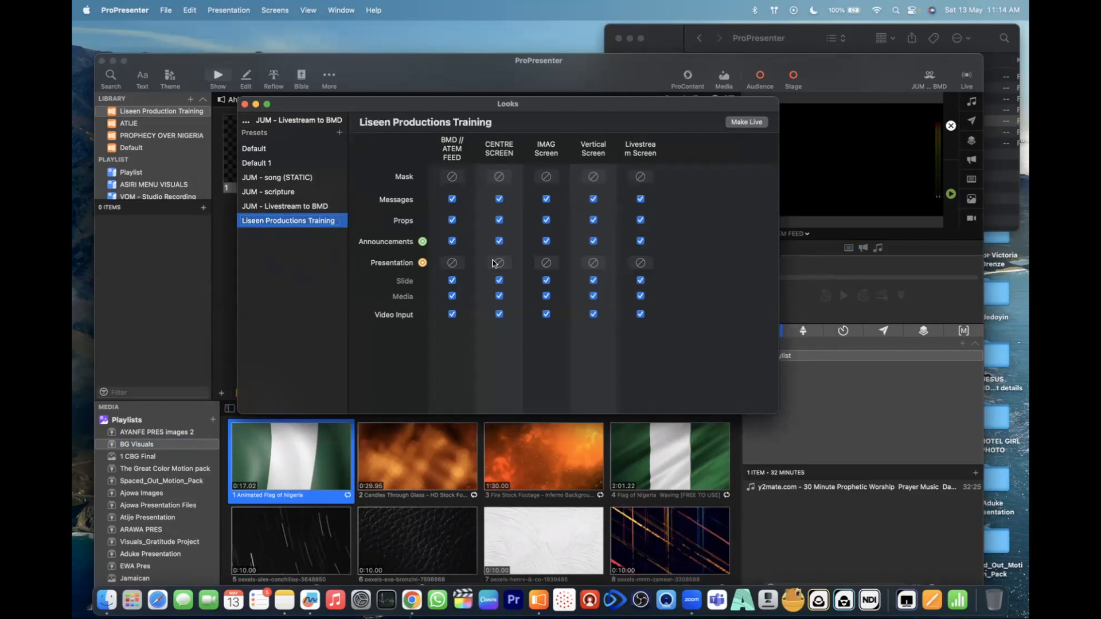
- Identify the layers of the live "JUM - Livestream to BMD" look in the preview, and reselect the Liseen Productions Training preset
drag(614, 105, 556, 99)
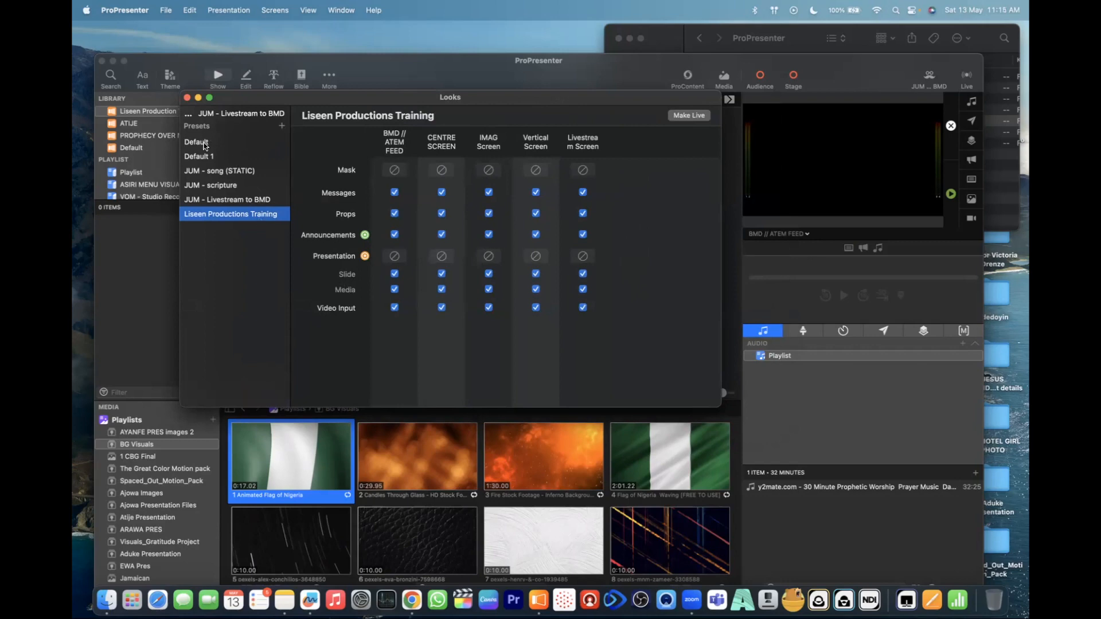
click(245, 114)
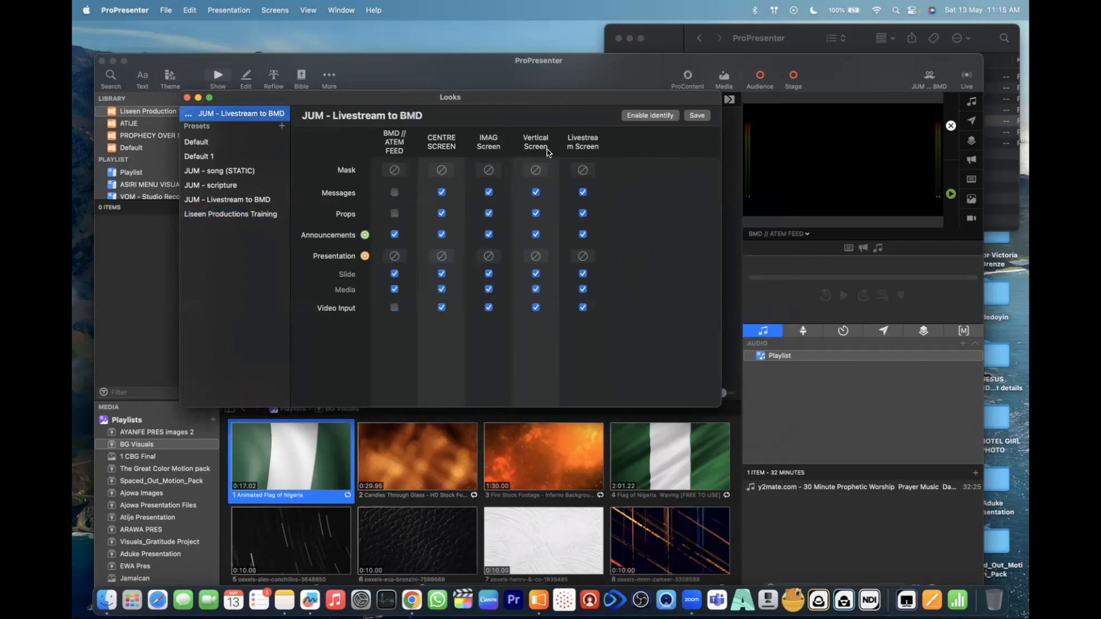
click(650, 115)
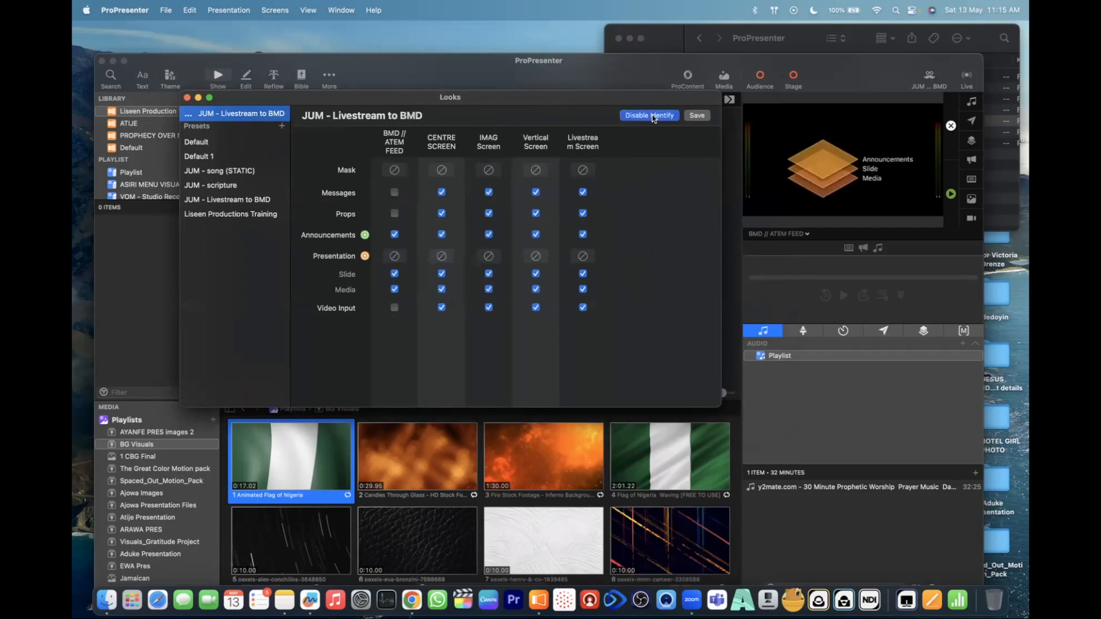
click(221, 215)
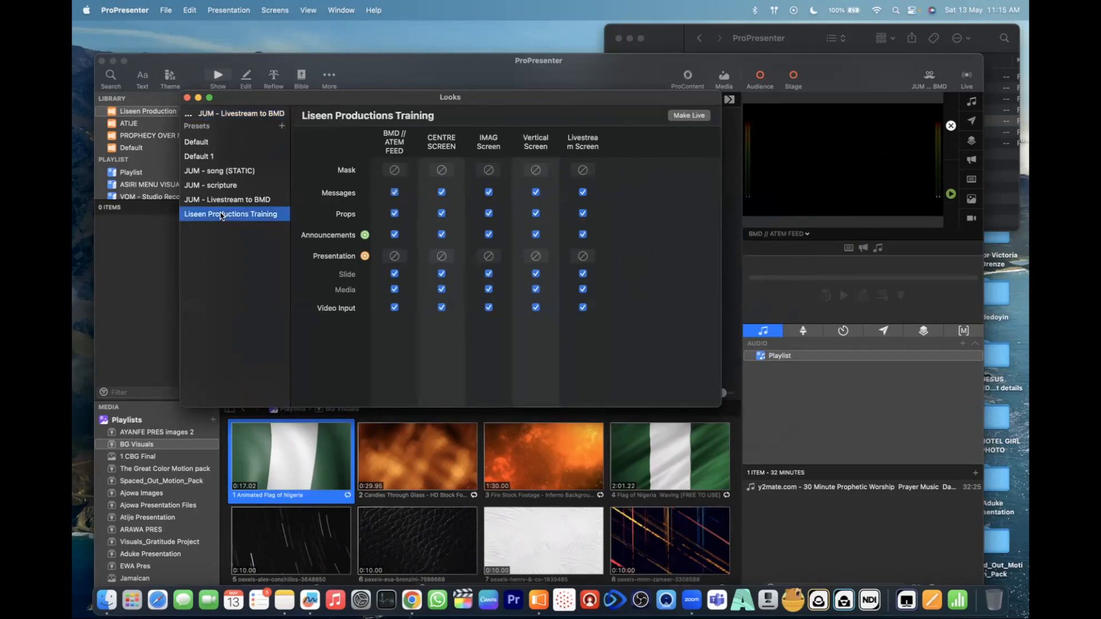
- Make the Liseen Productions Training preset live and enable layer identification for the live look
click(245, 118)
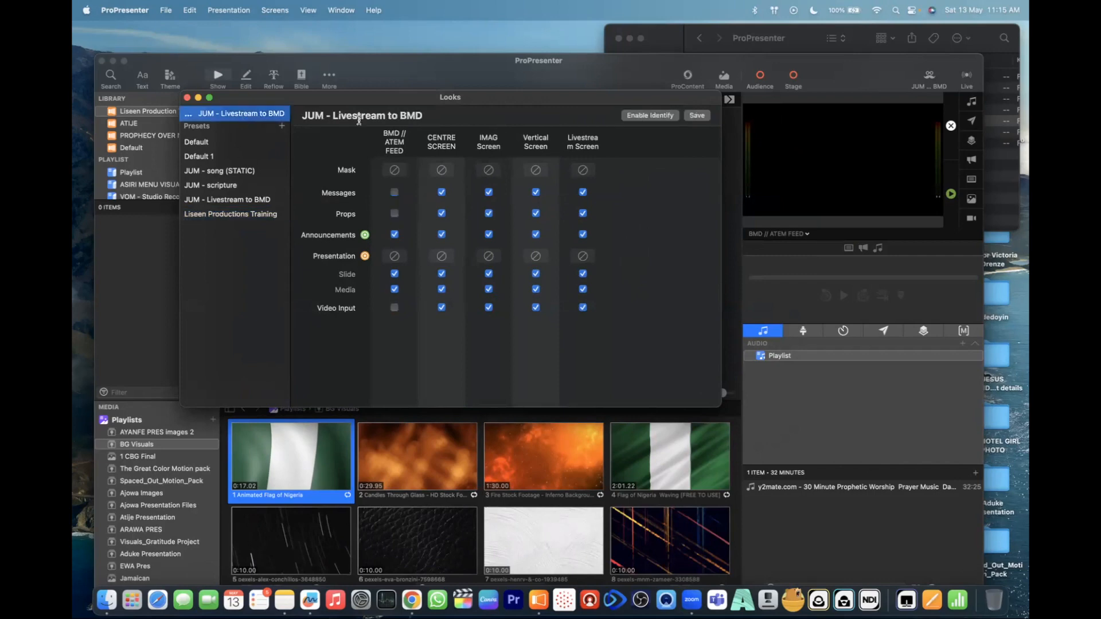
click(231, 215)
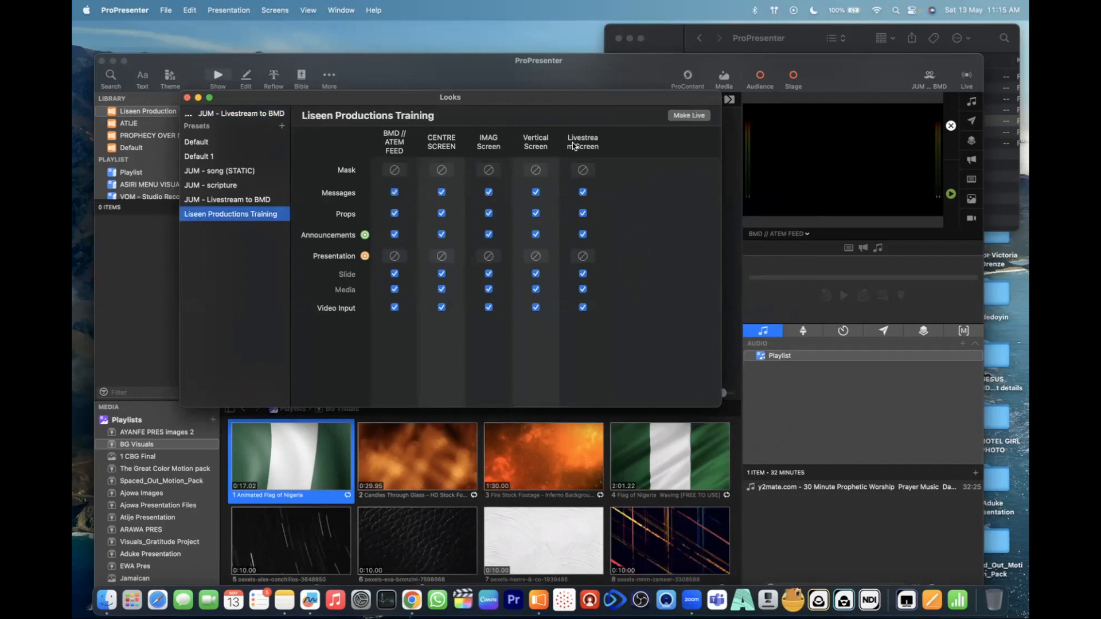
click(689, 115)
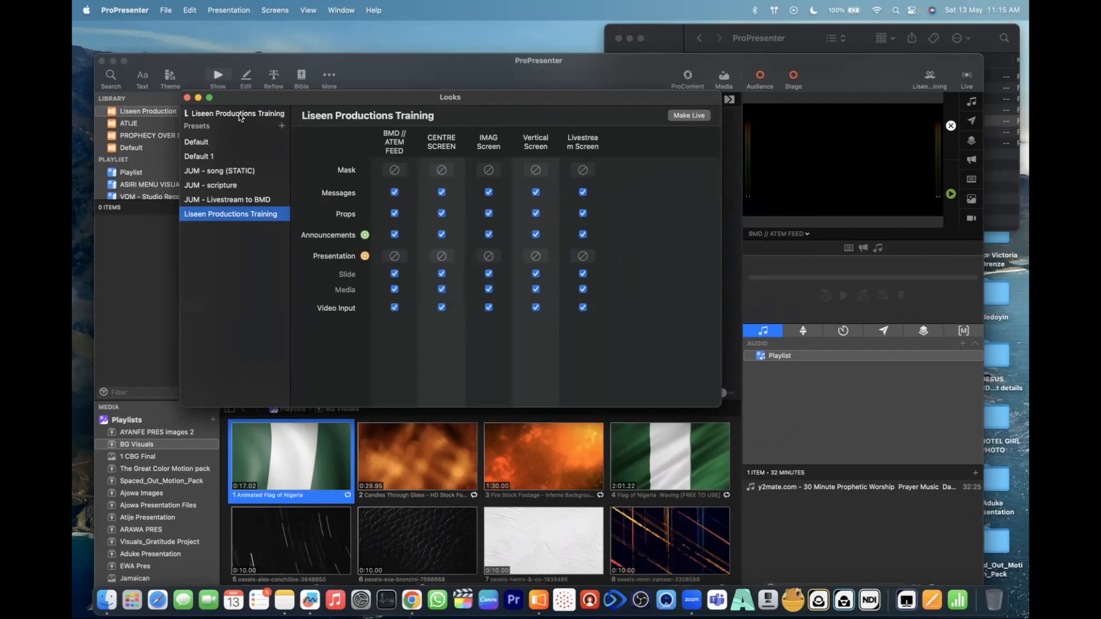
click(240, 116)
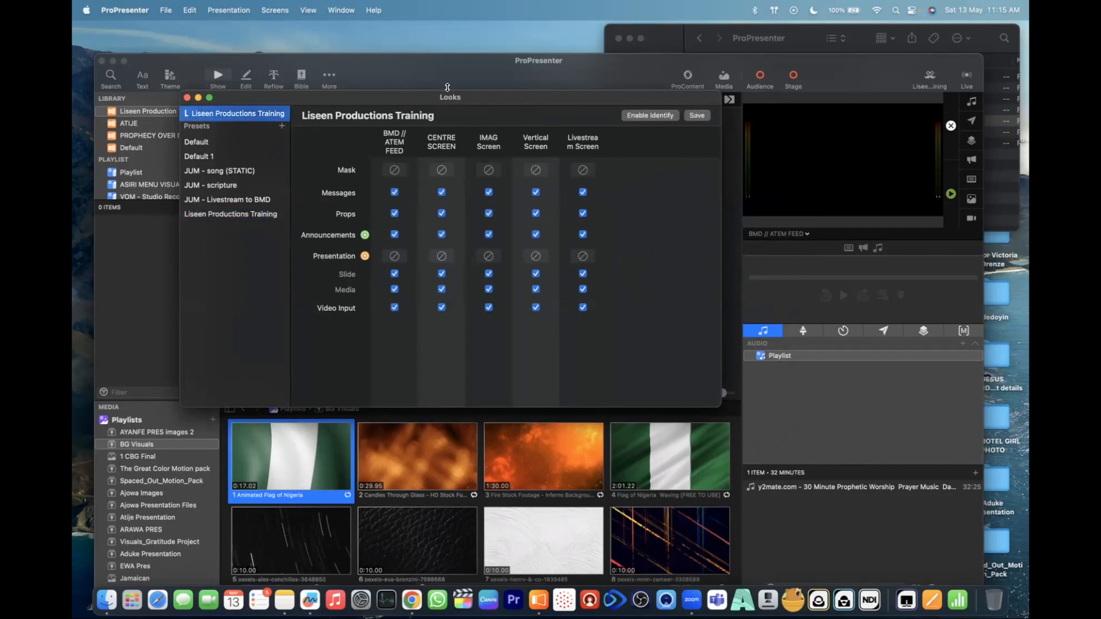
click(652, 117)
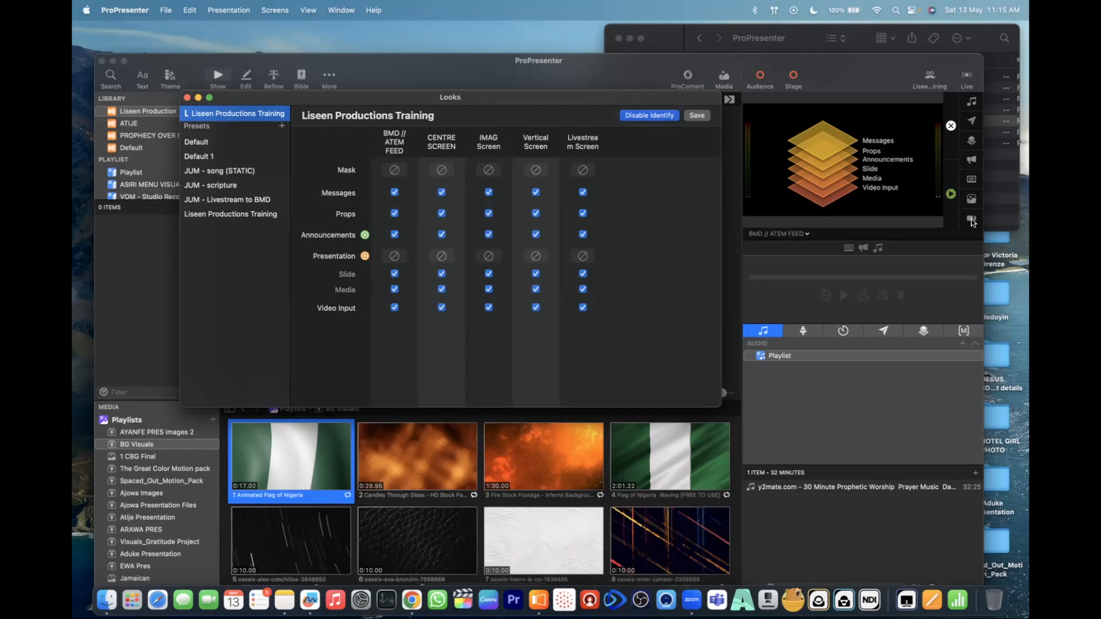
- Clear the identified layers from the preview one by one: Video Input, Media, Slide, Announcements, Props and Messages
click(973, 223)
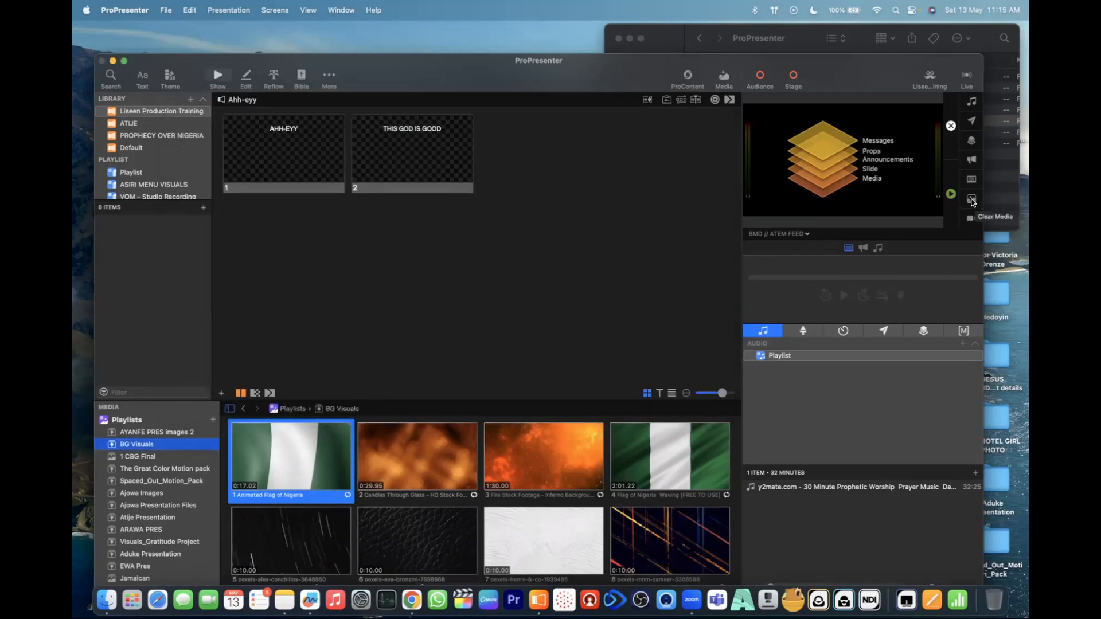
click(972, 199)
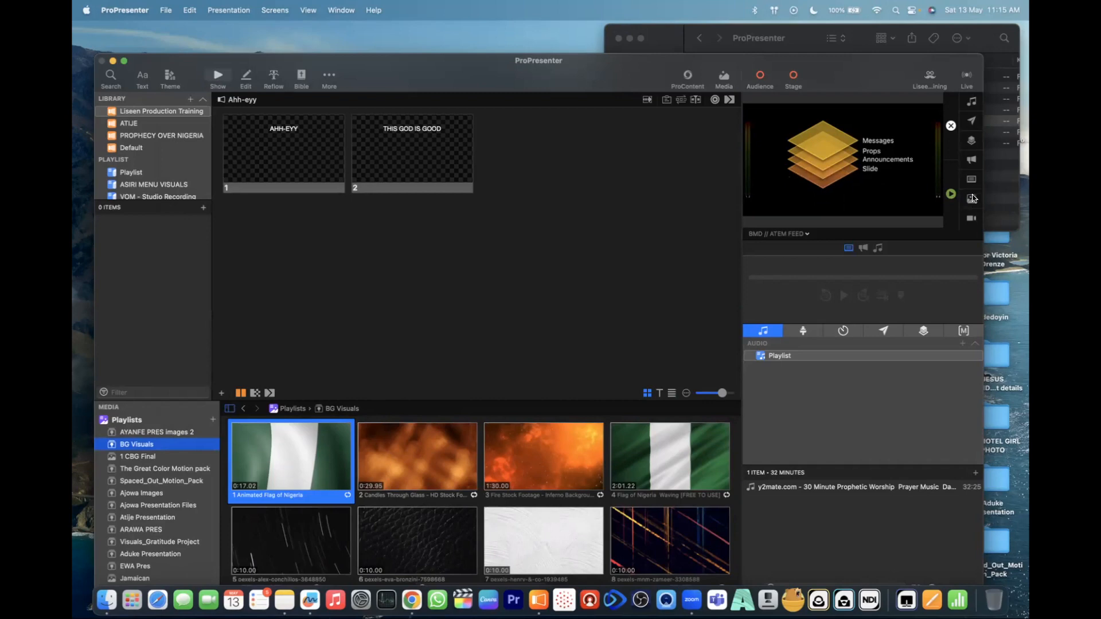
click(973, 181)
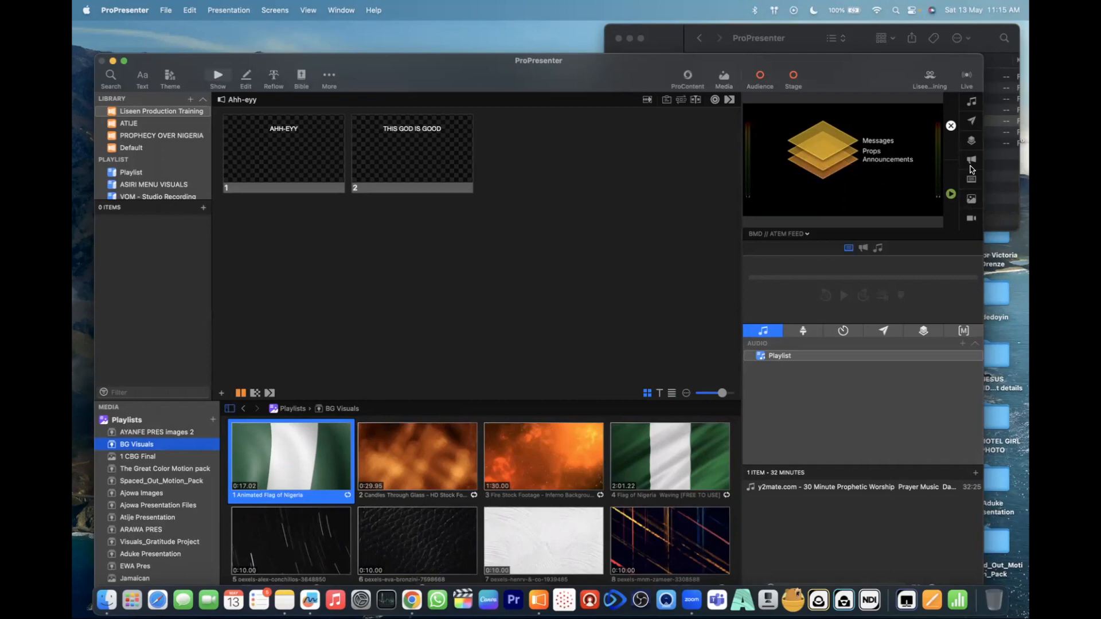
click(972, 162)
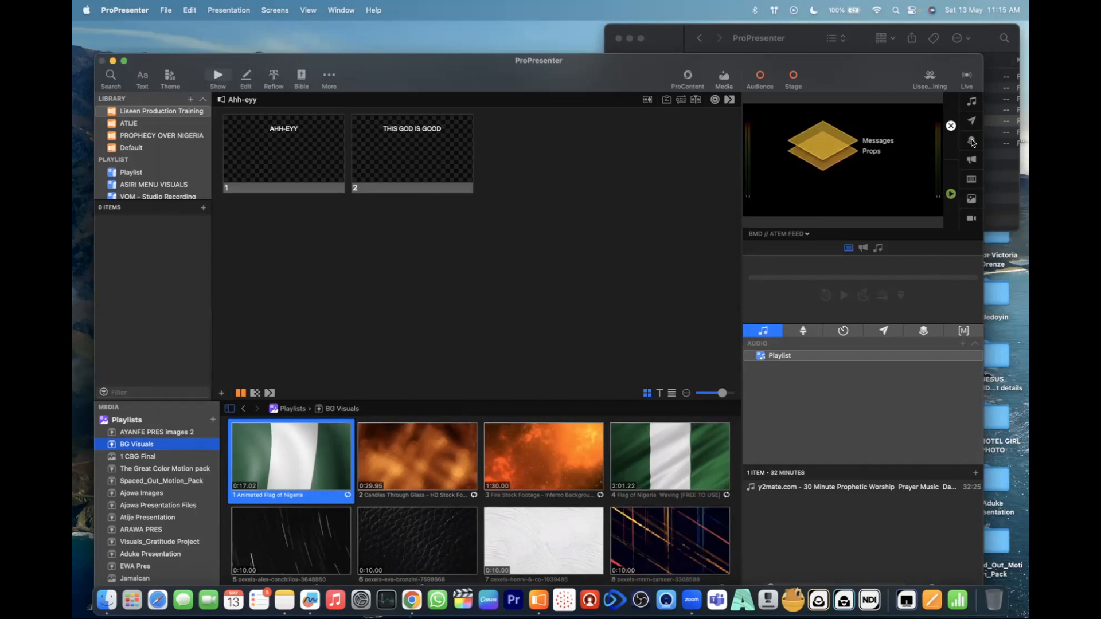
click(972, 141)
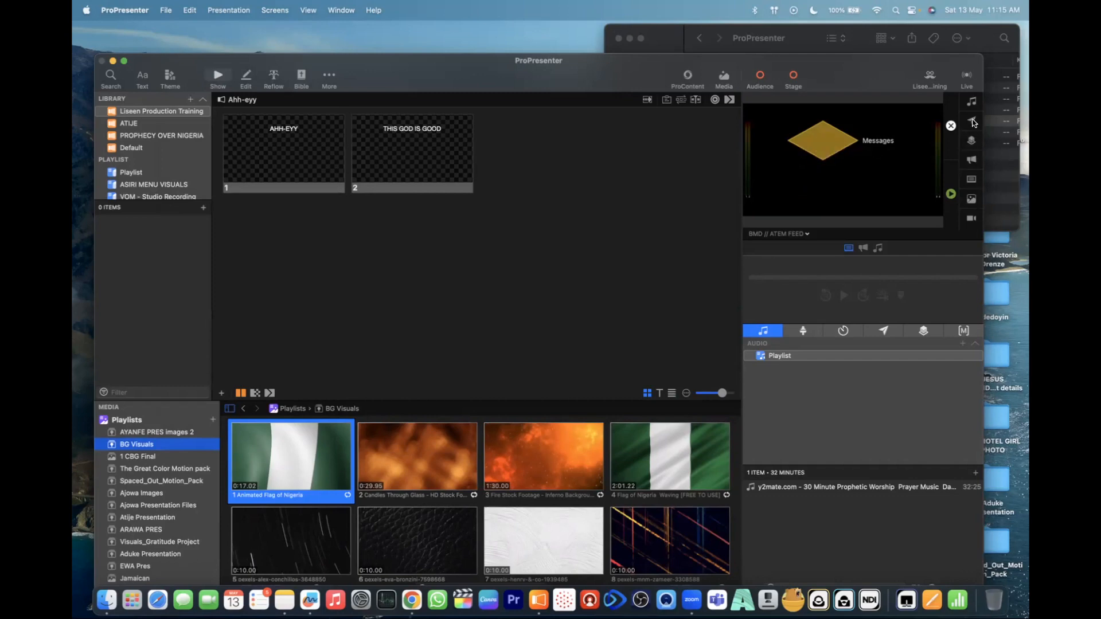
click(973, 122)
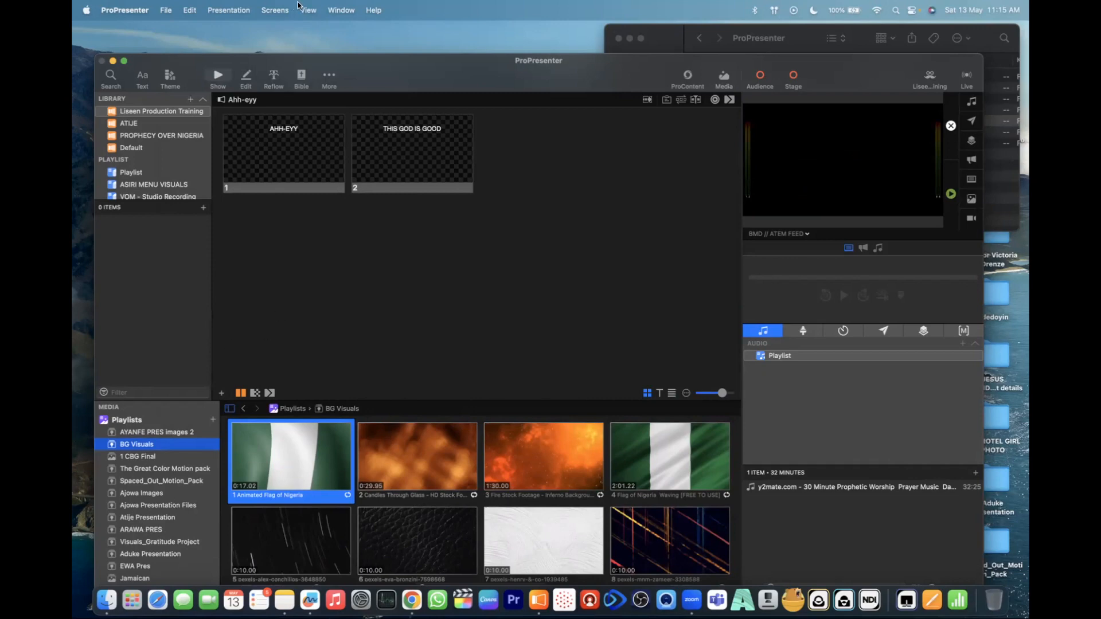
- Reopen the Looks editor, reposition its window and select the Liseen Productions Training preset
click(923, 81)
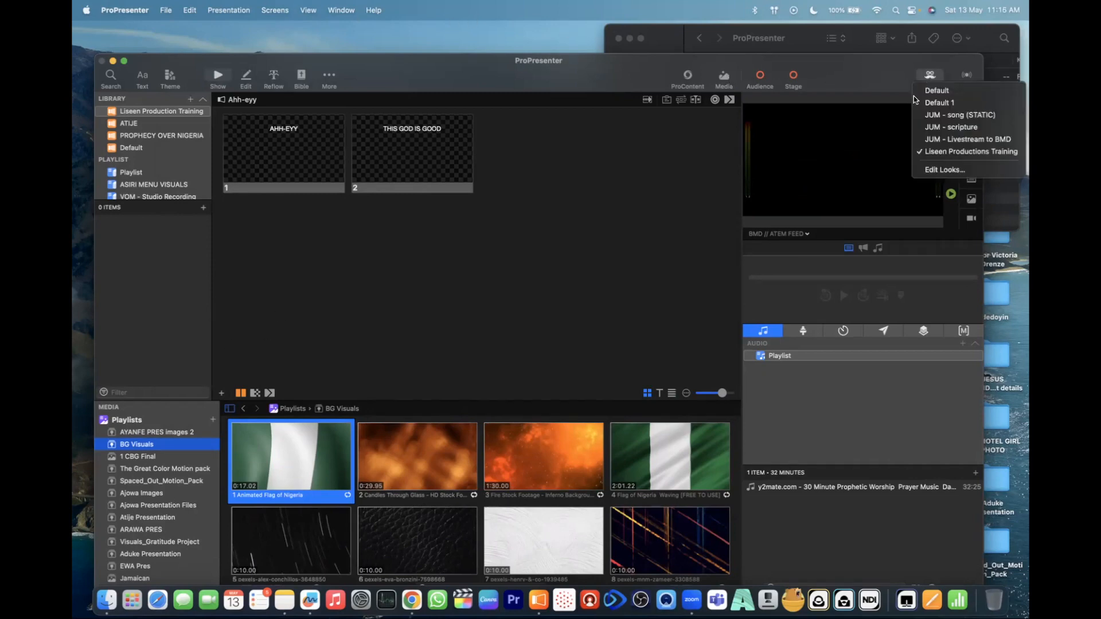
click(927, 171)
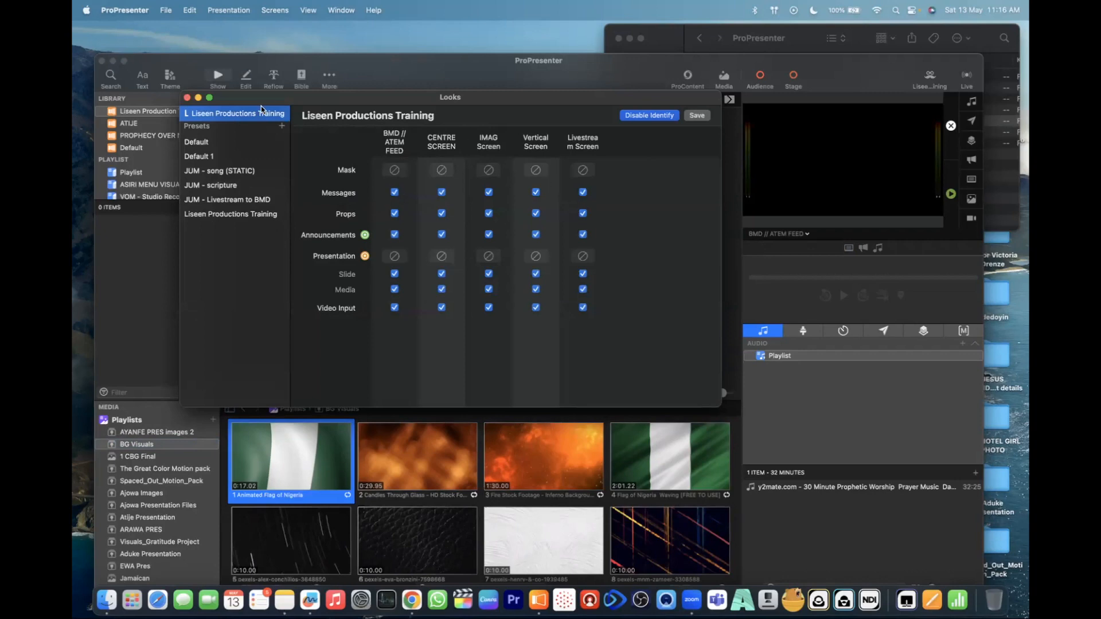
drag(409, 102, 391, 80)
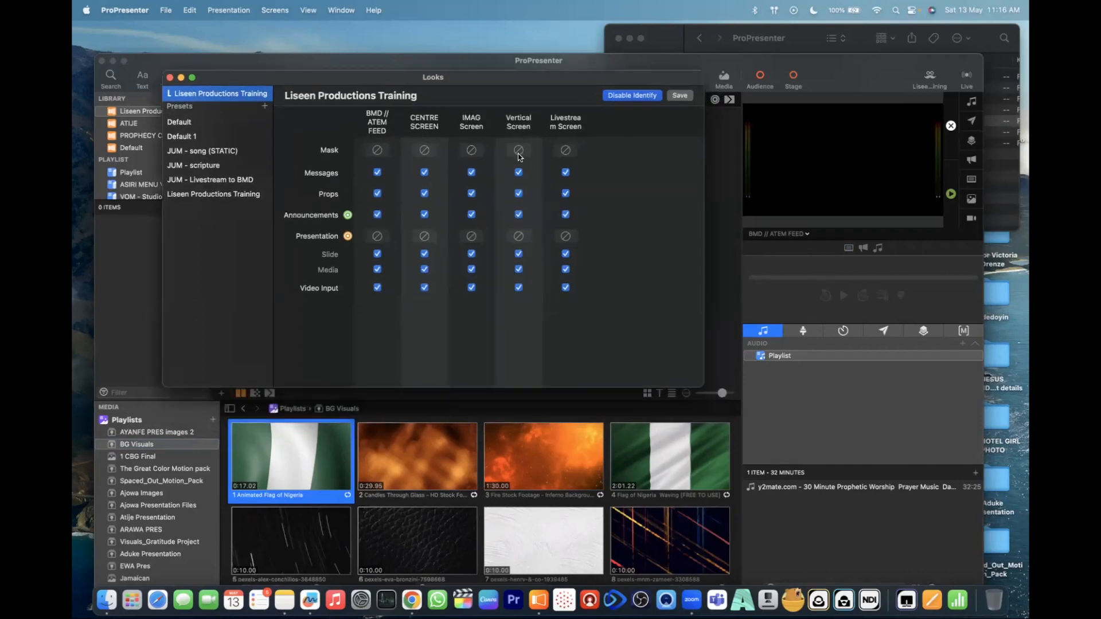
drag(567, 81, 591, 78)
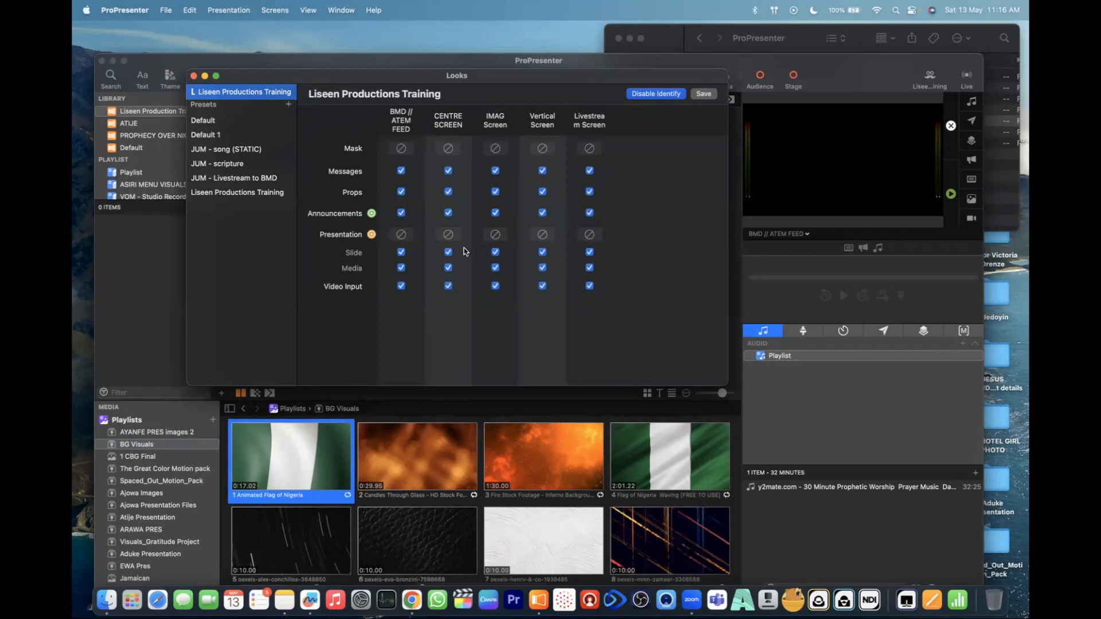
click(260, 192)
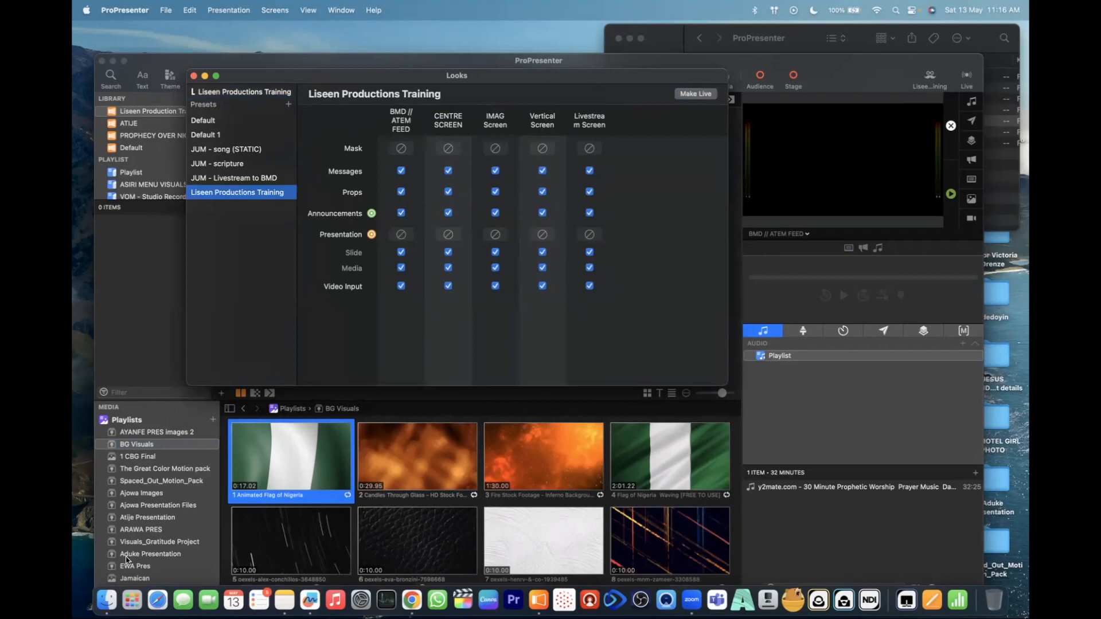
- Move the main window up and send Input 1 from the Video Input media playlist to the output
scroll(147, 558, down, 1)
drag(426, 57, 426, 39)
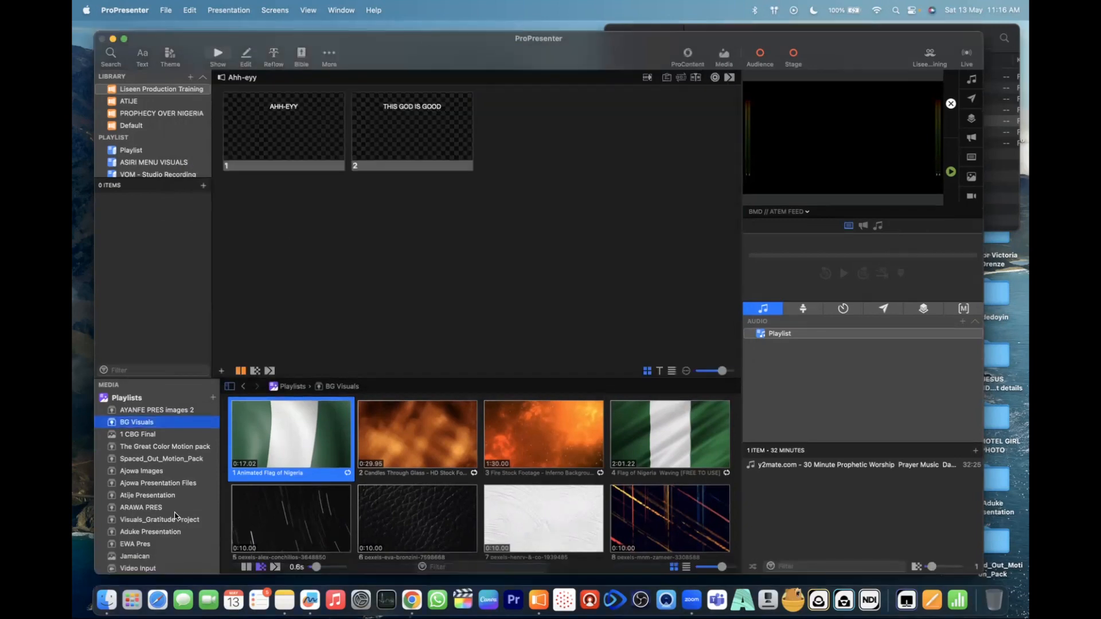
click(151, 569)
click(294, 437)
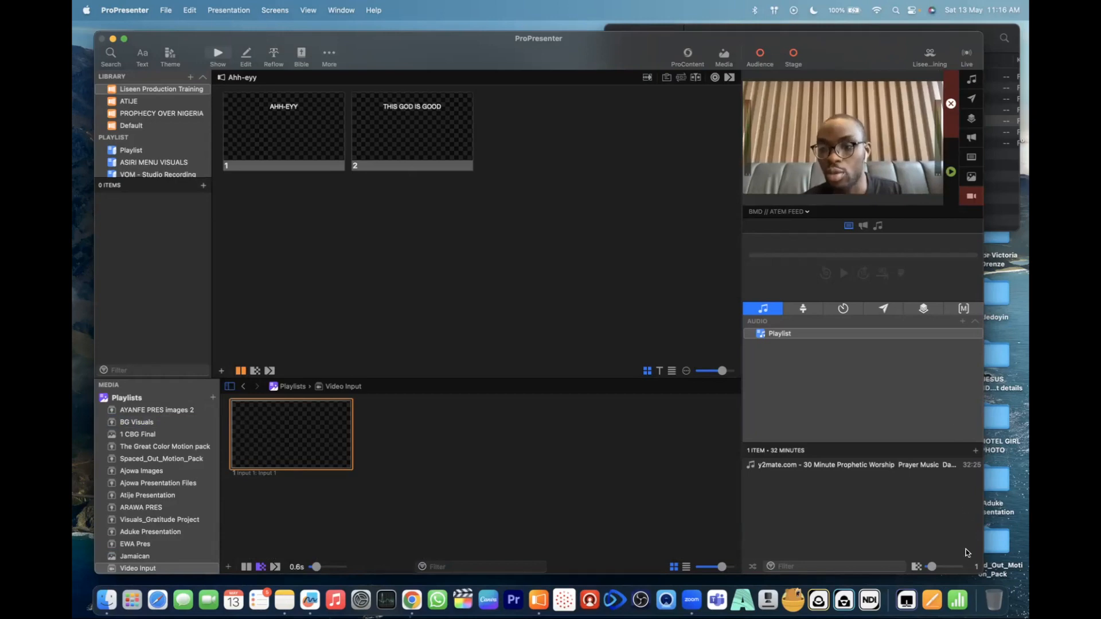
- In the Liseen Productions Training look, turn off Media, Announcements, Props and Messages for the Livestream Screen, and show that screen in the preview
click(929, 54)
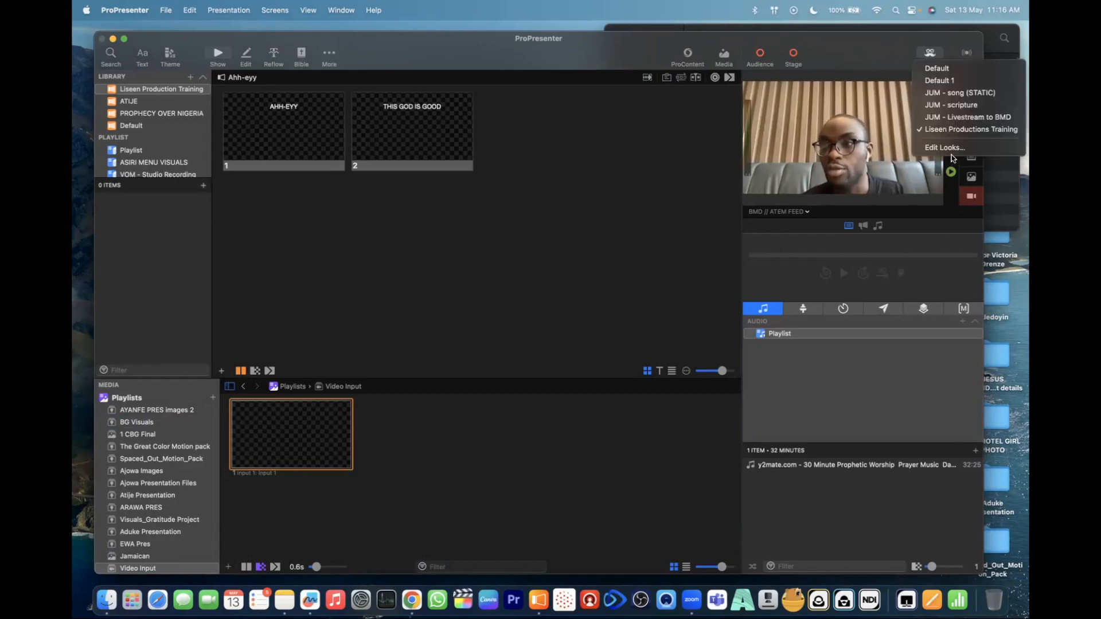
click(946, 147)
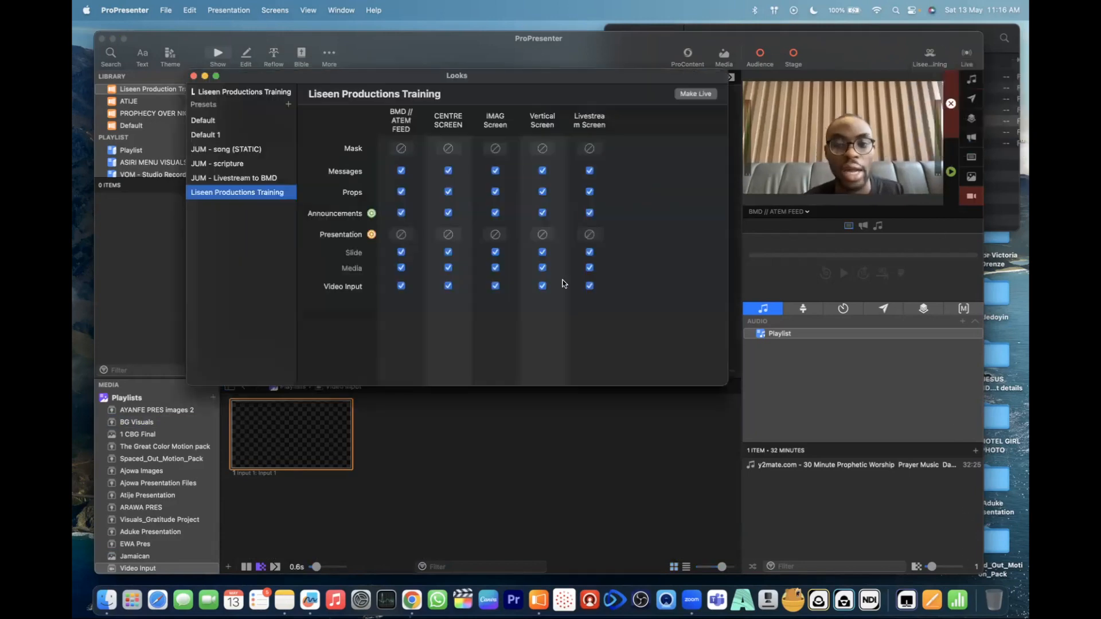
click(589, 268)
click(589, 213)
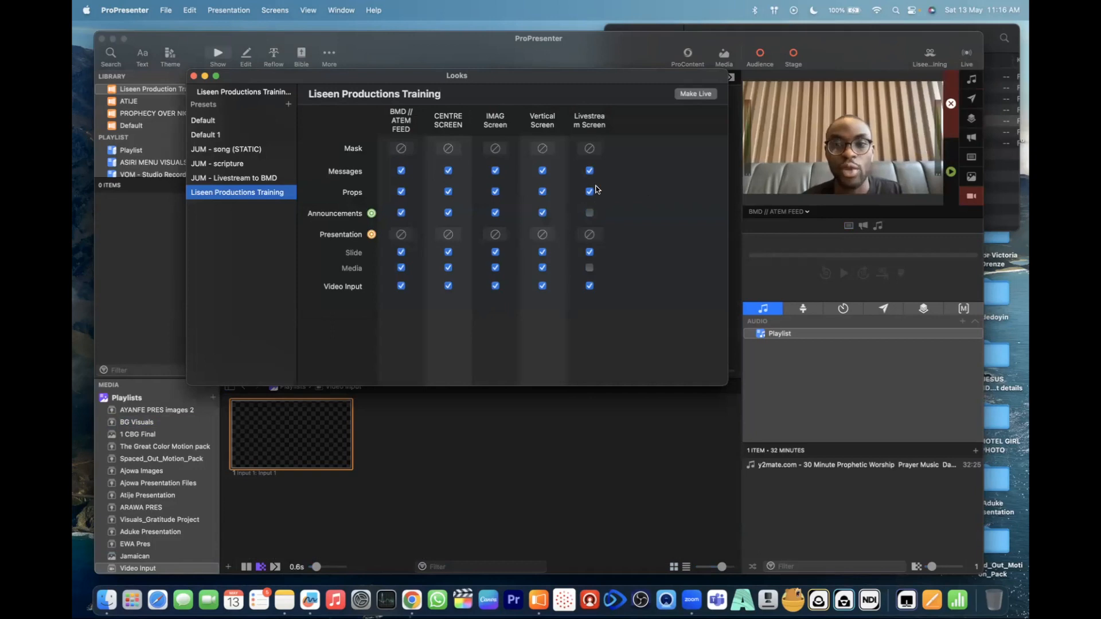
click(590, 192)
click(590, 171)
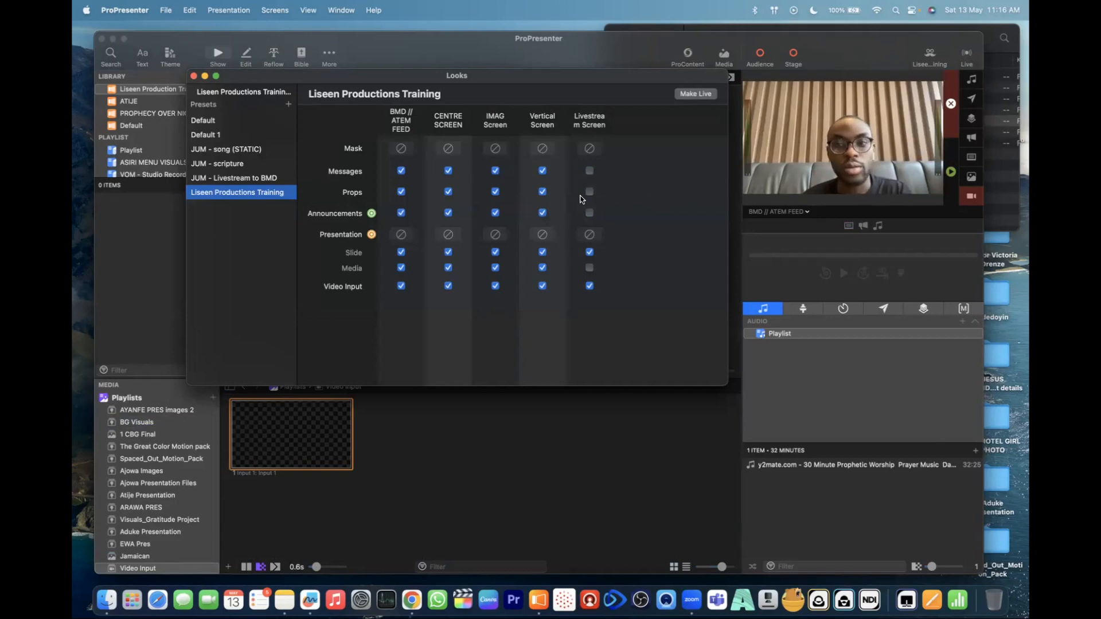
click(807, 212)
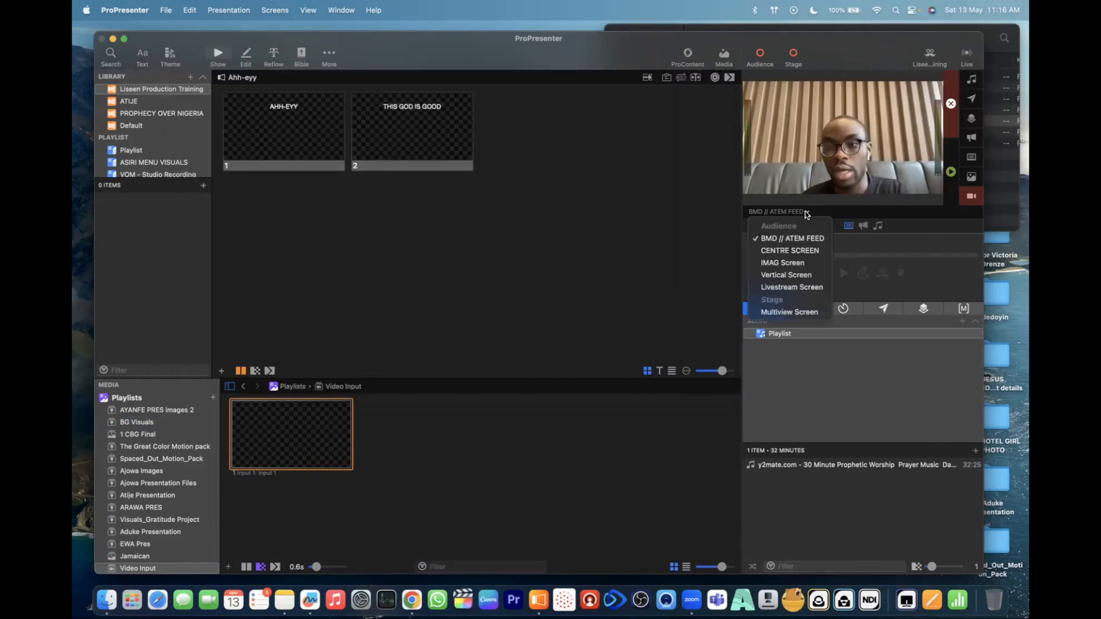
click(800, 289)
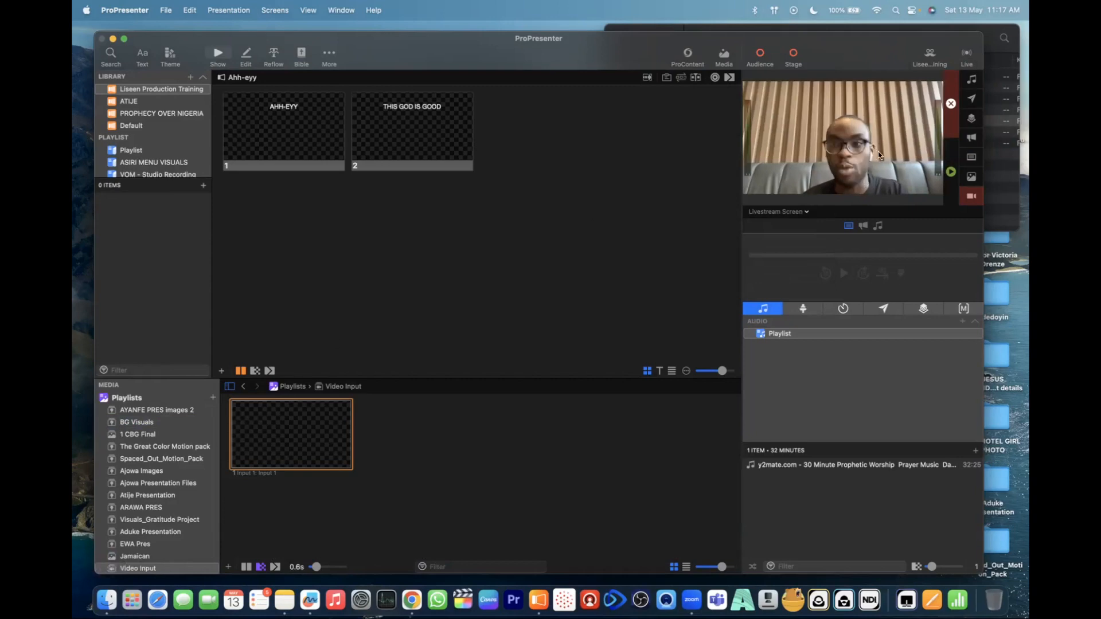
- Turn off Video Input, Media, Announcements, Props and Messages for the Vertical Screen in the look, and view its available presentation themes without choosing one
click(930, 53)
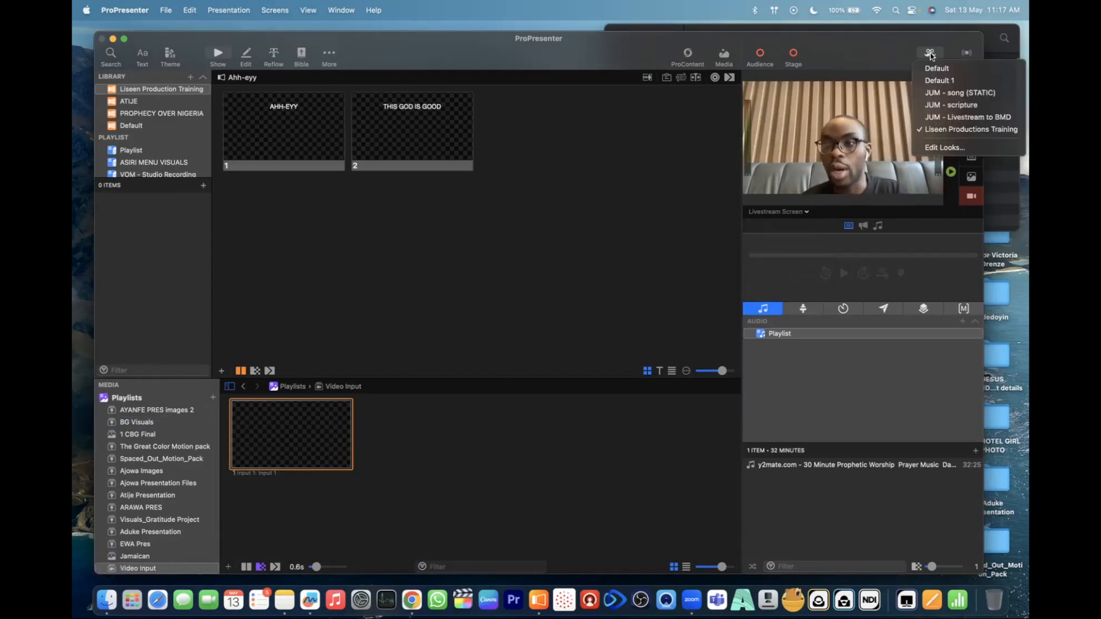
click(936, 147)
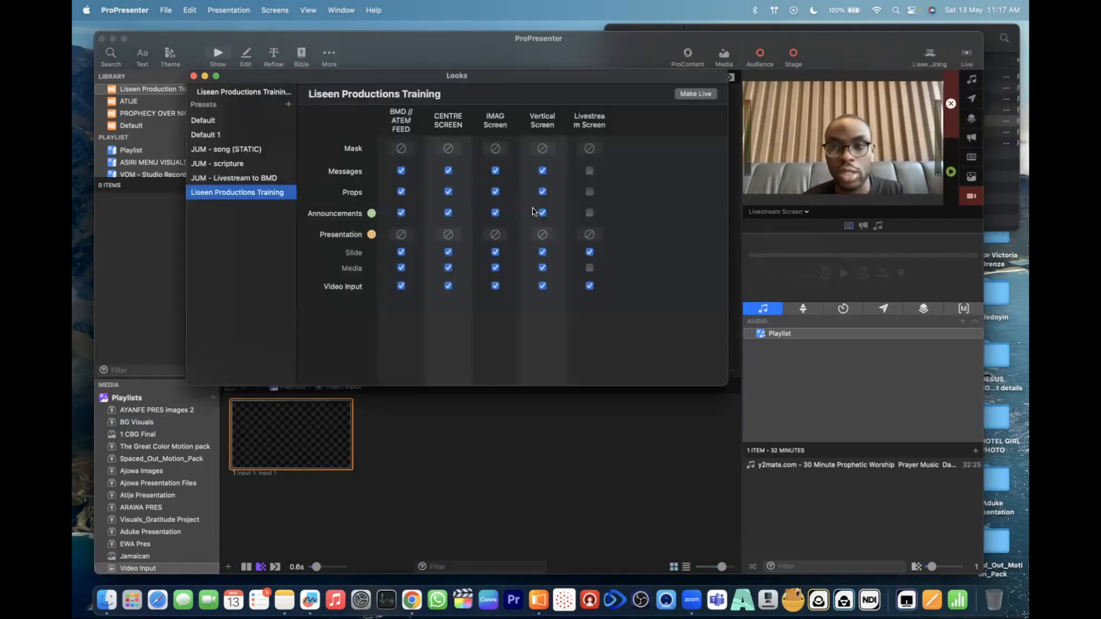
click(542, 286)
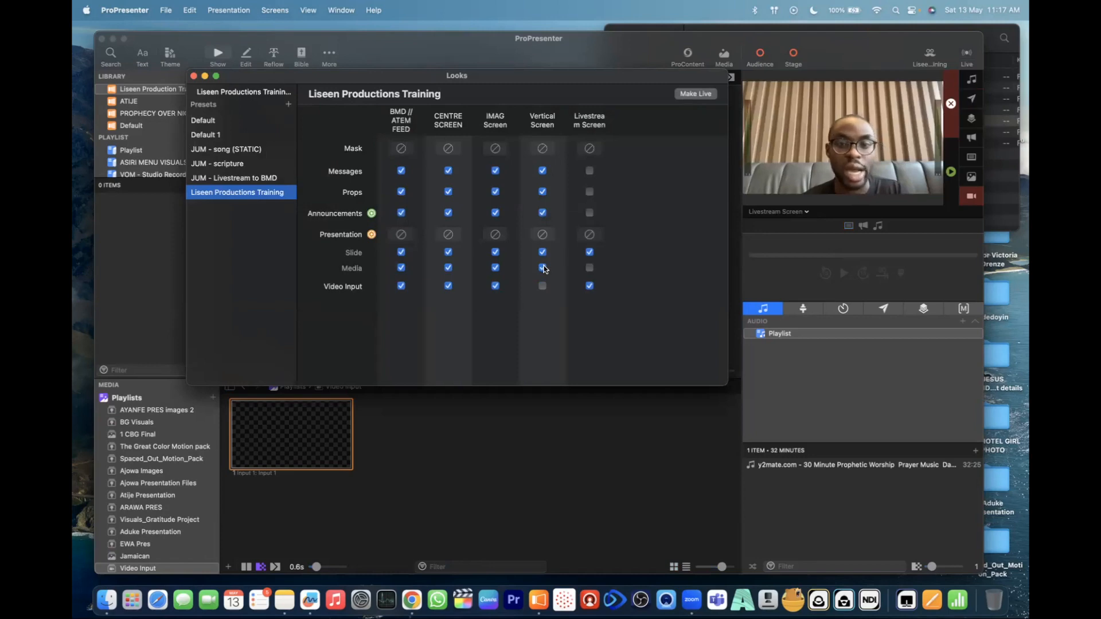
click(542, 267)
click(542, 213)
click(543, 191)
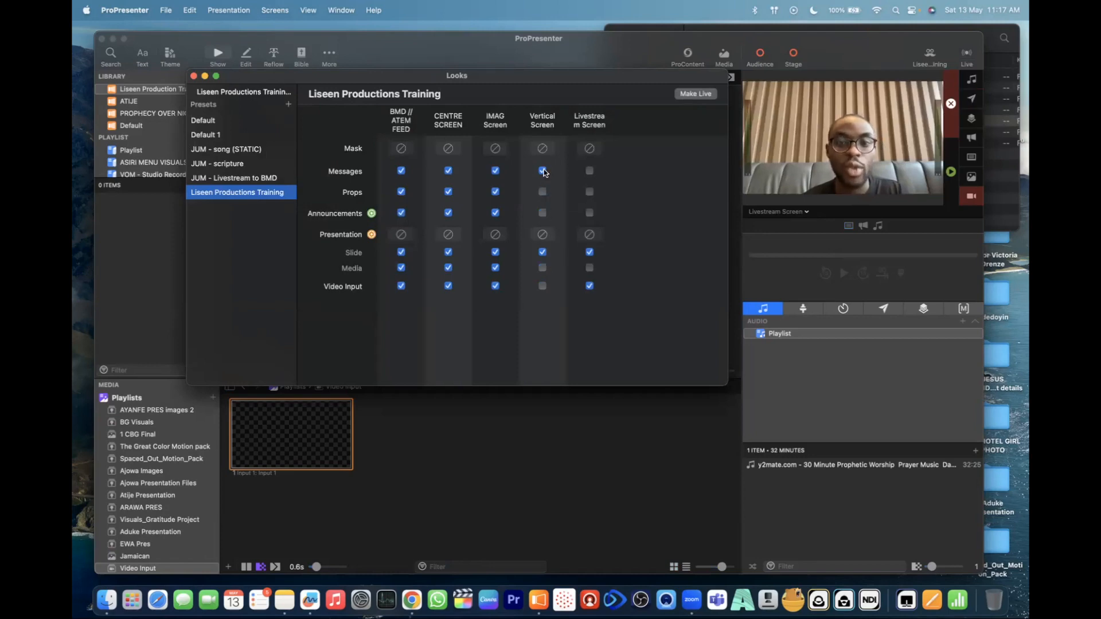
click(542, 171)
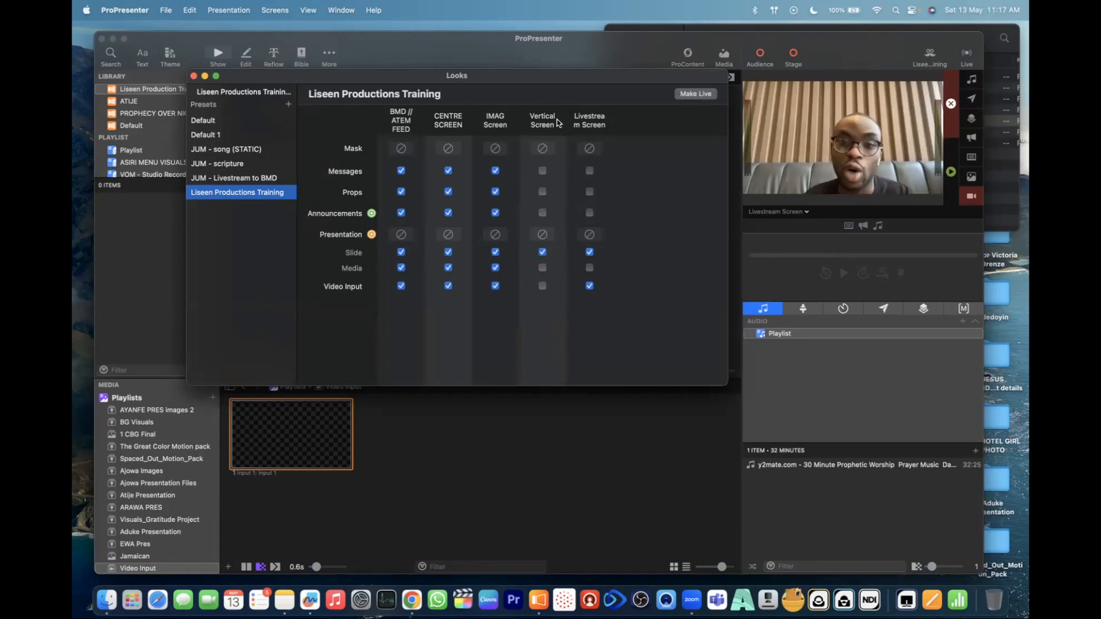
click(543, 236)
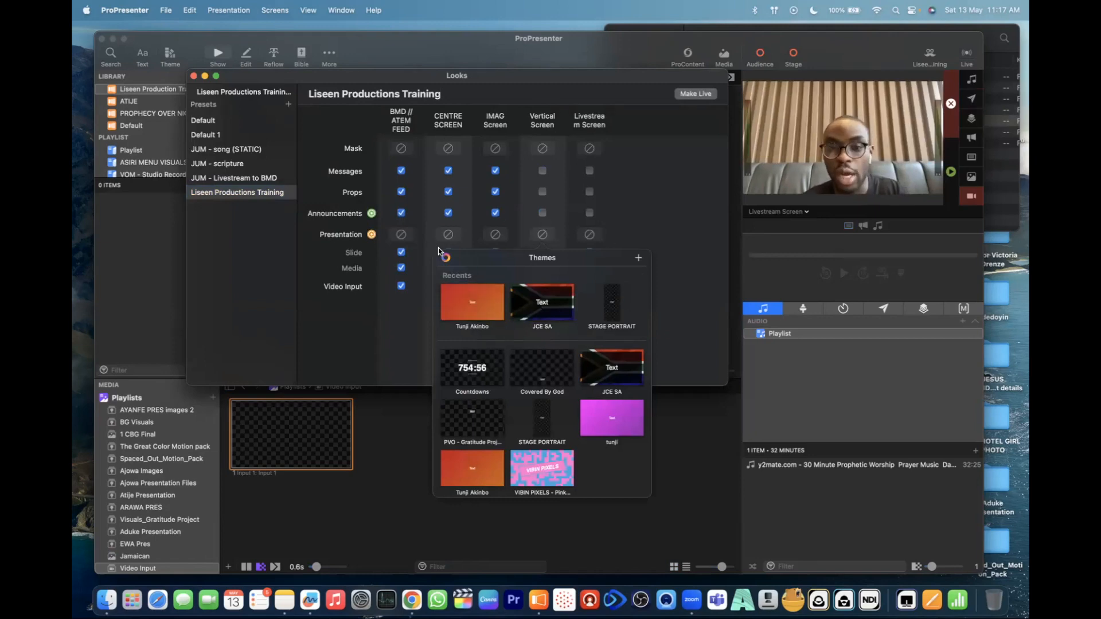
click(690, 220)
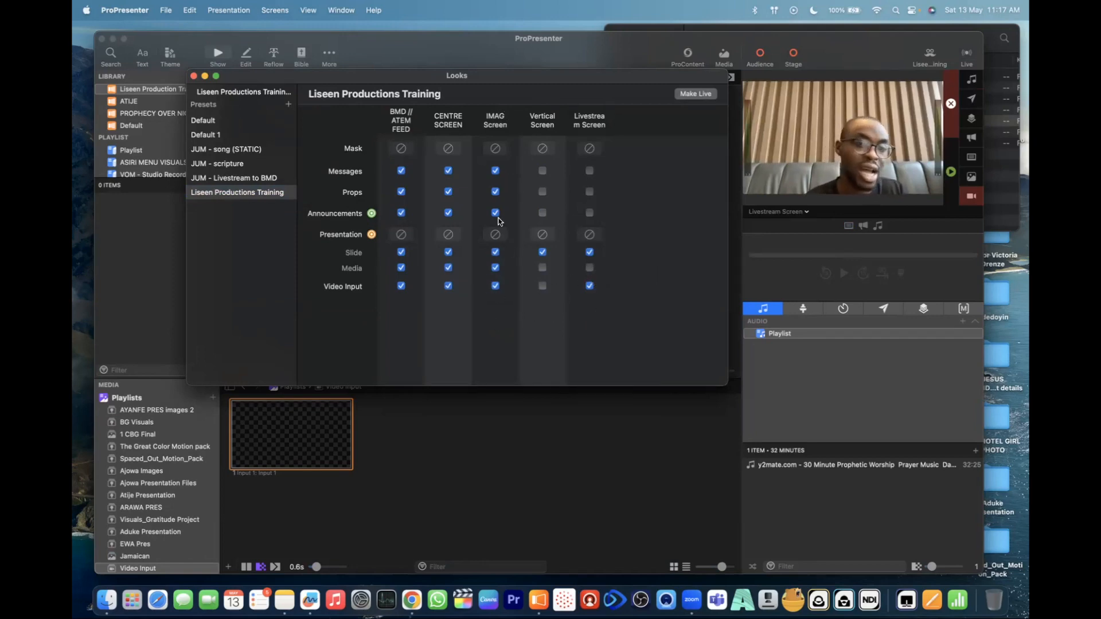
- Turn off Messages, Props, Announcements and Media for the IMAG Screen, leaving Slide and Video Input enabled
click(497, 287)
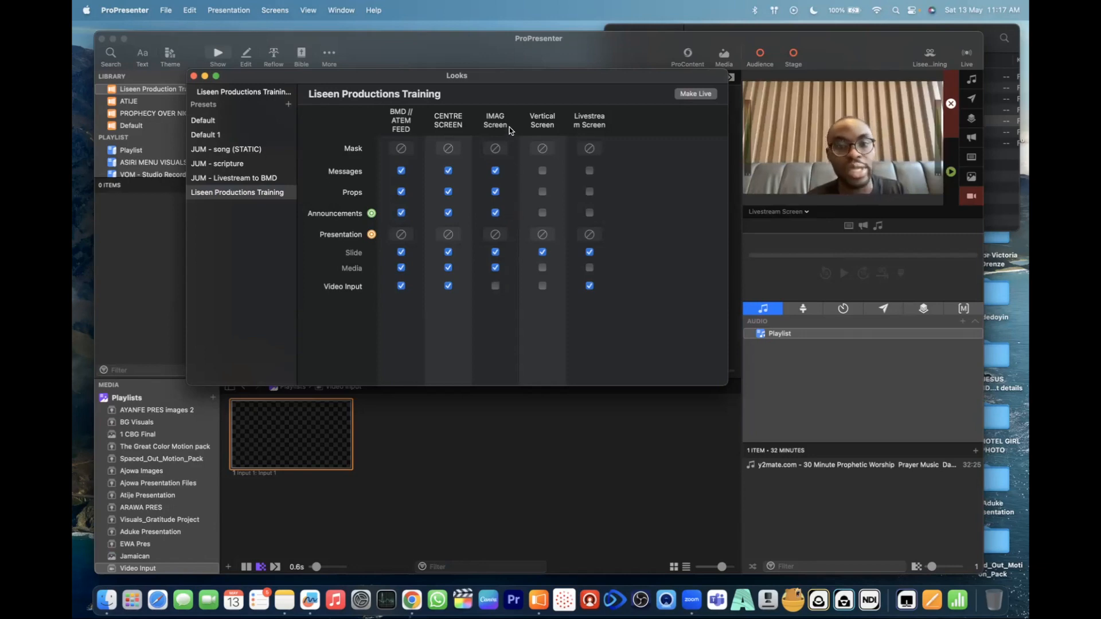
click(496, 171)
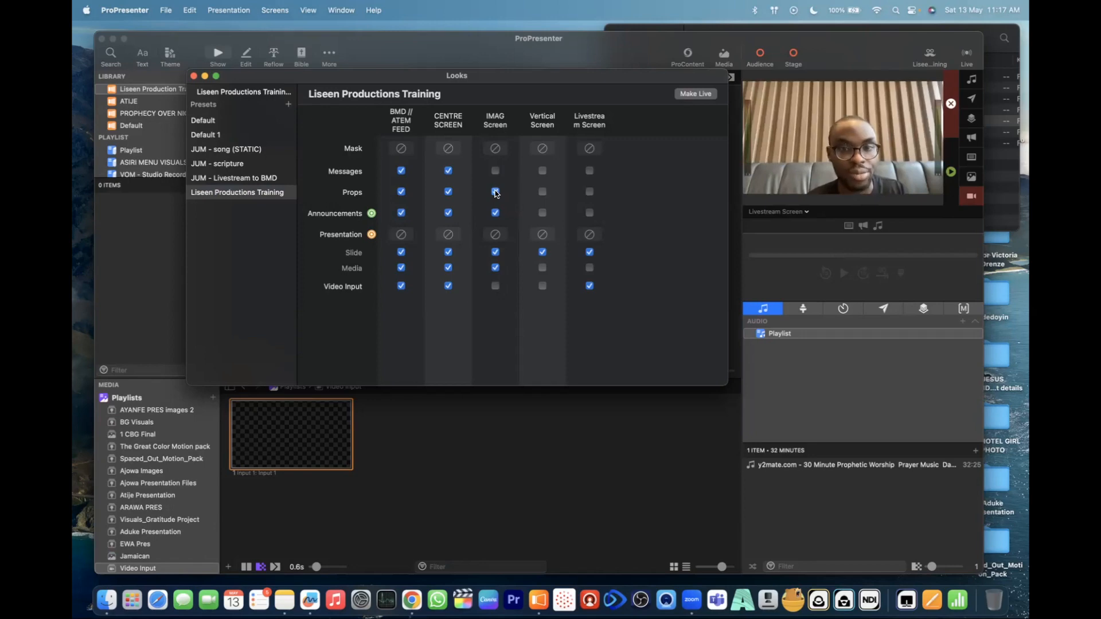
click(496, 192)
click(496, 213)
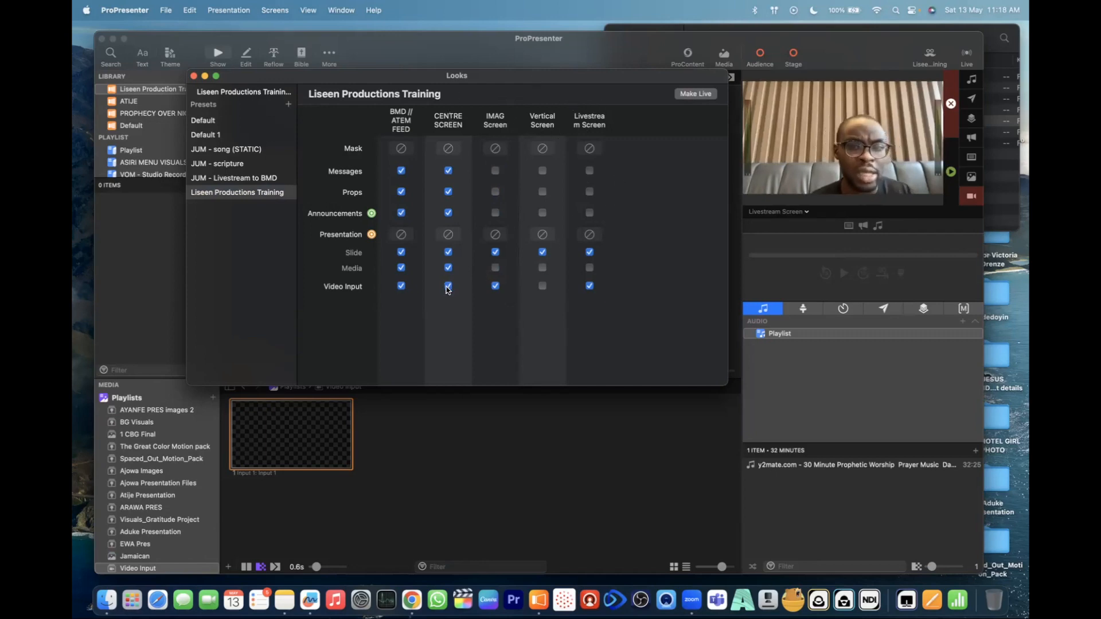
- Turn off Video Input, Messages, Props and Announcements for the CENTRE SCREEN in the look, and move the Looks window clear of the preview
click(448, 286)
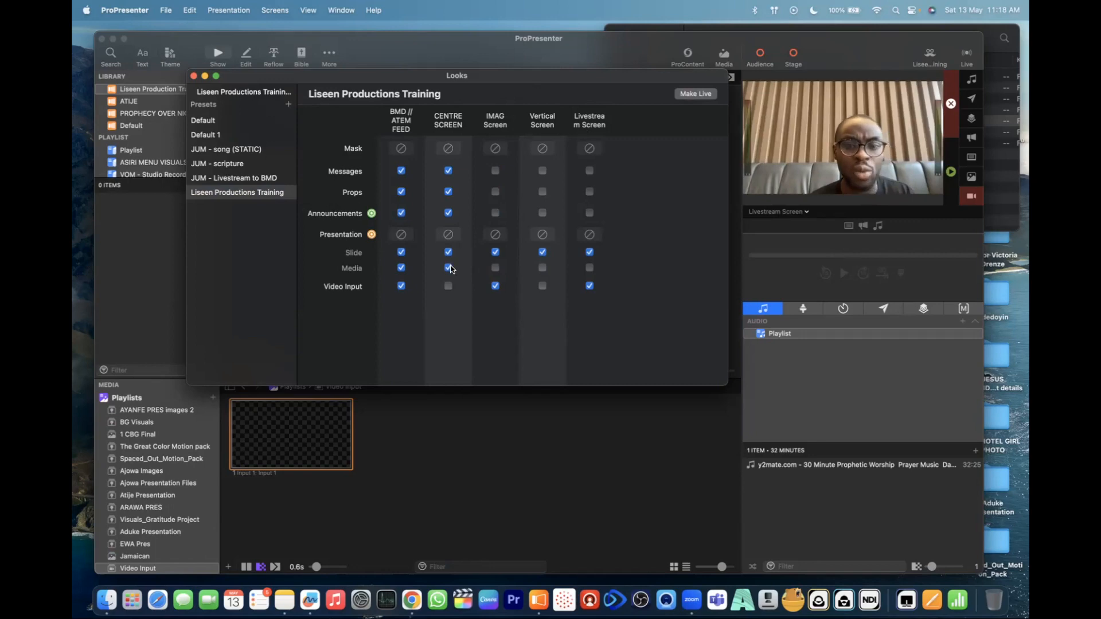
click(448, 170)
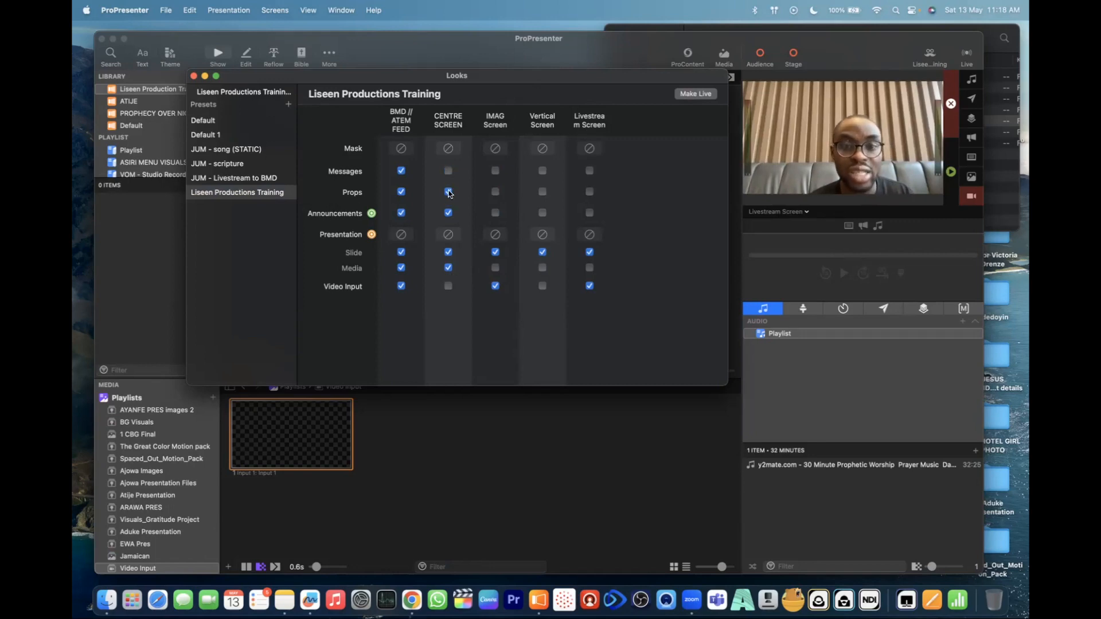
click(449, 214)
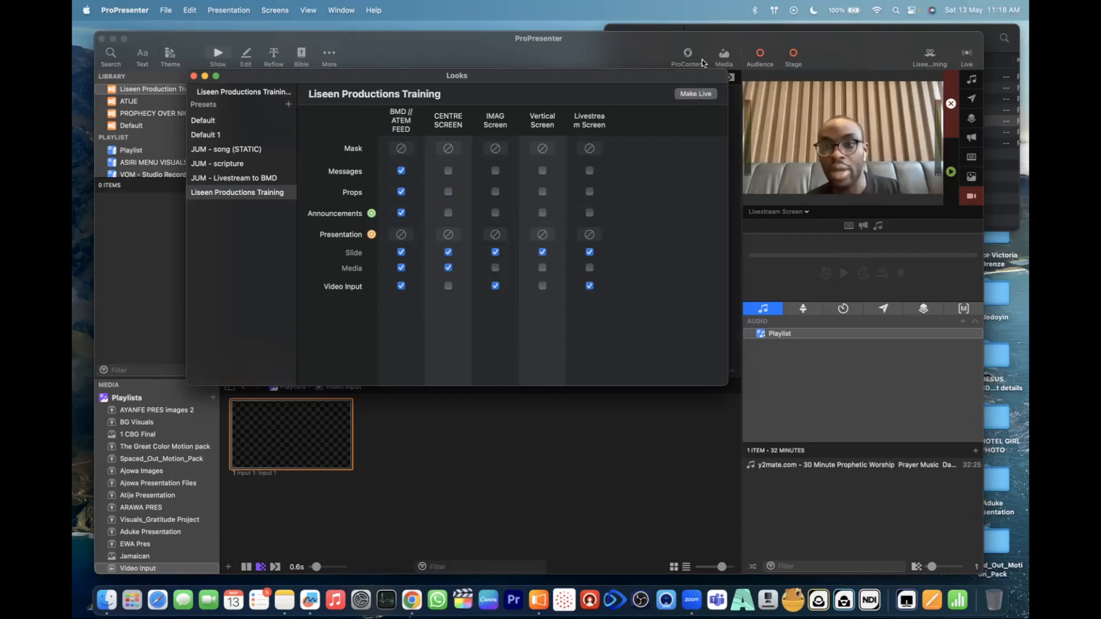
drag(697, 78, 605, 75)
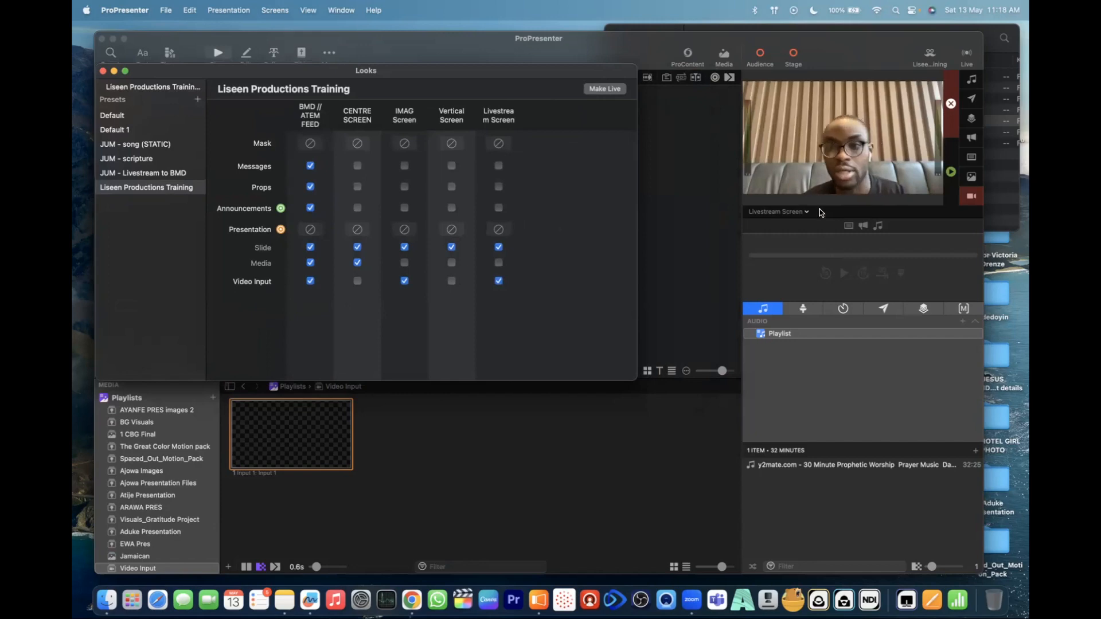
- Preview the CENTRE SCREEN, IMAG Screen and Livestream Screen outputs in turn, and return the preview to CENTRE SCREEN
click(804, 213)
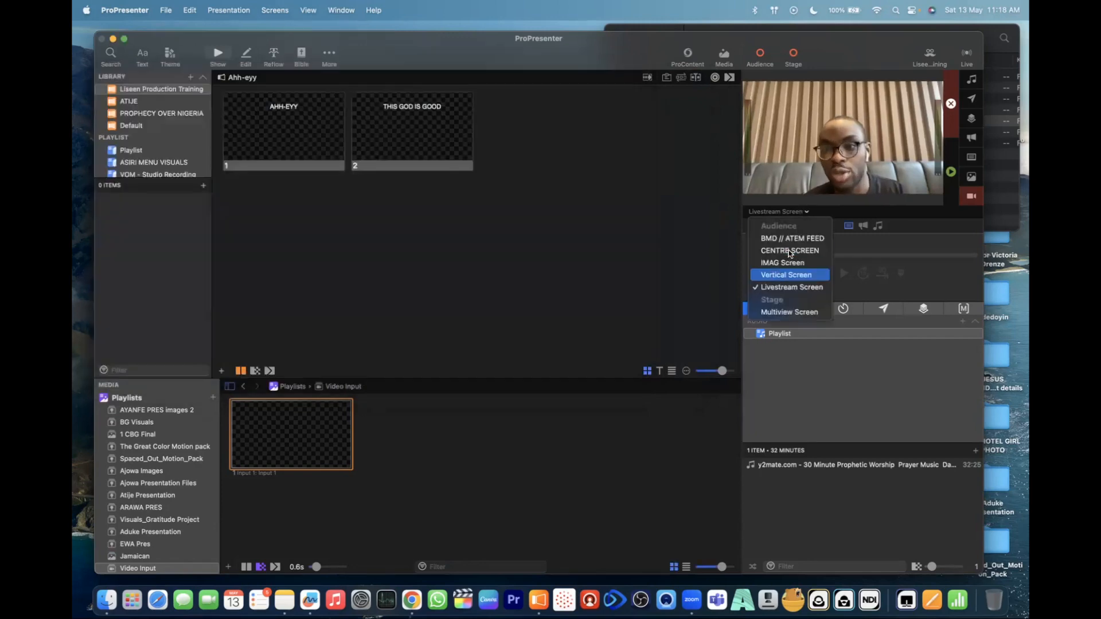
click(790, 252)
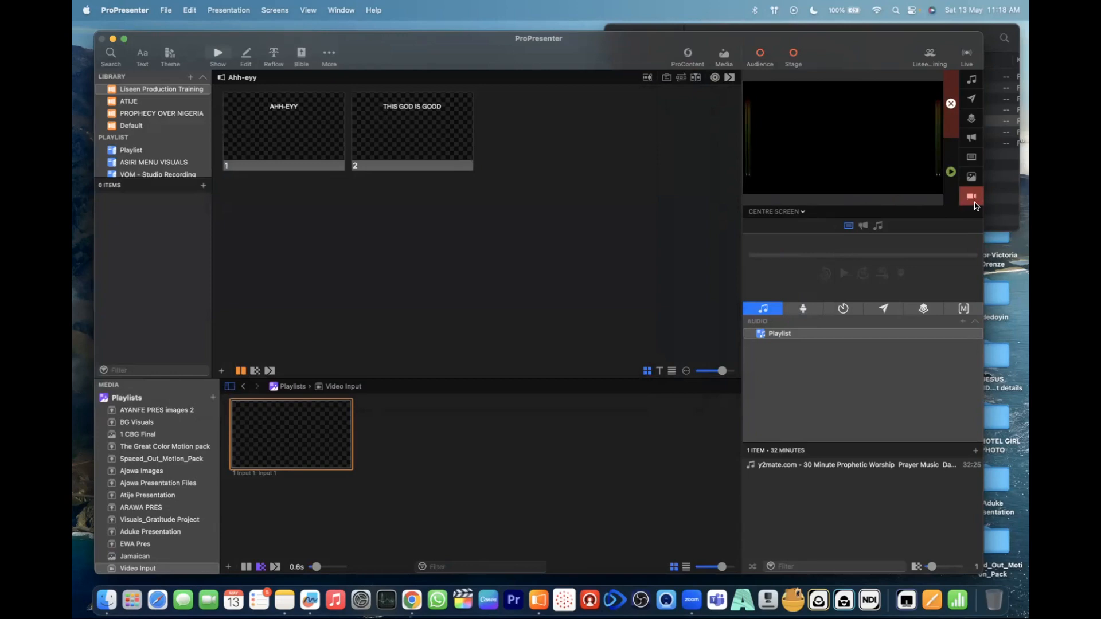
click(803, 213)
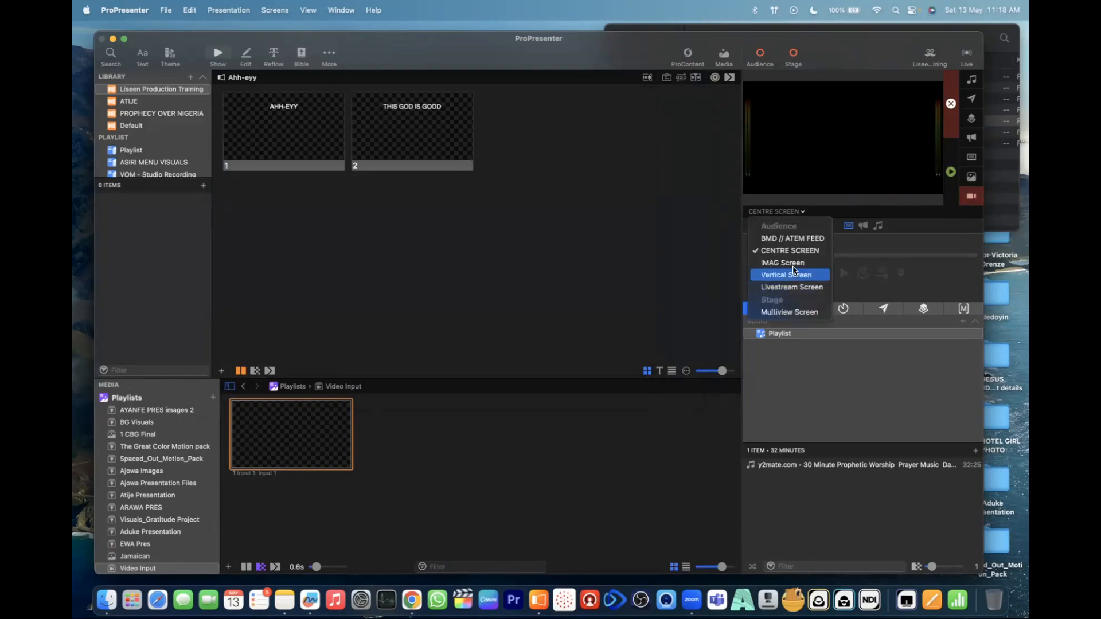
click(797, 265)
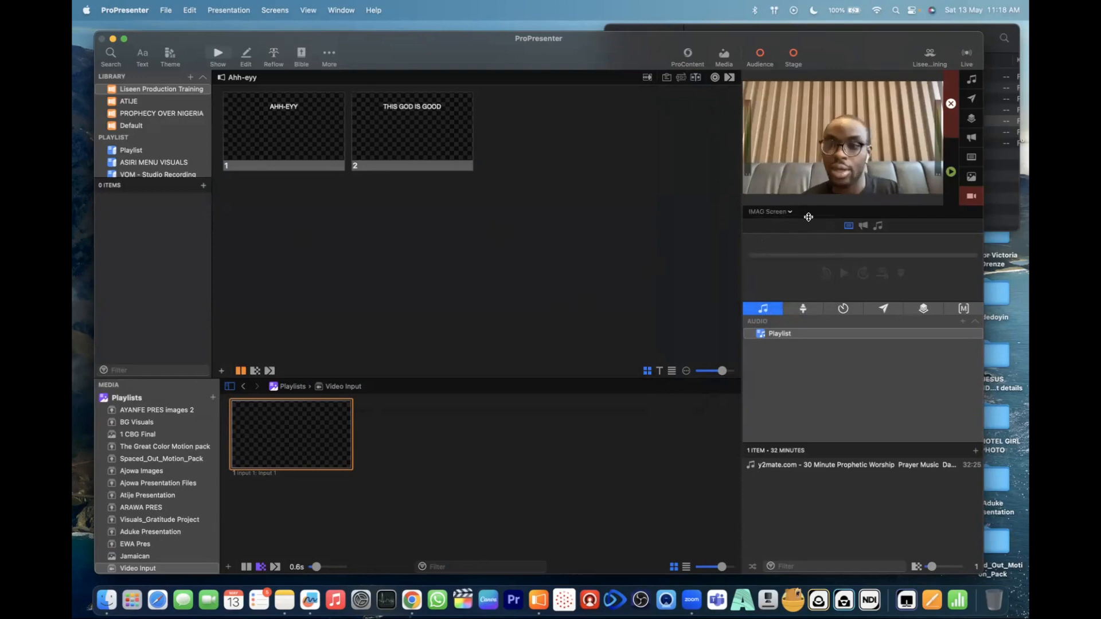
click(787, 212)
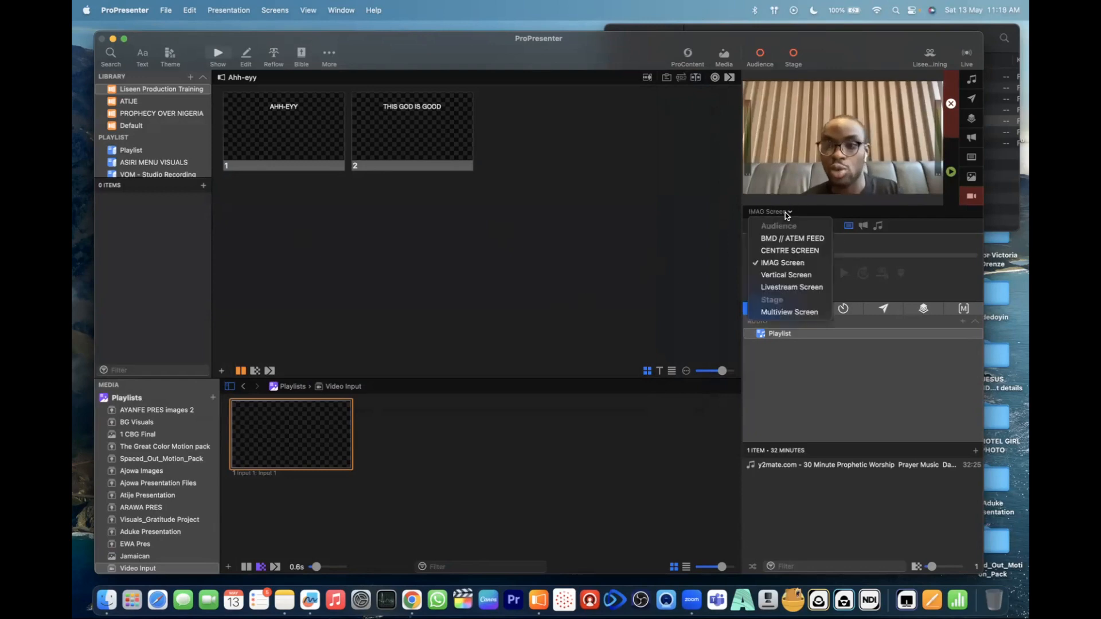
click(792, 287)
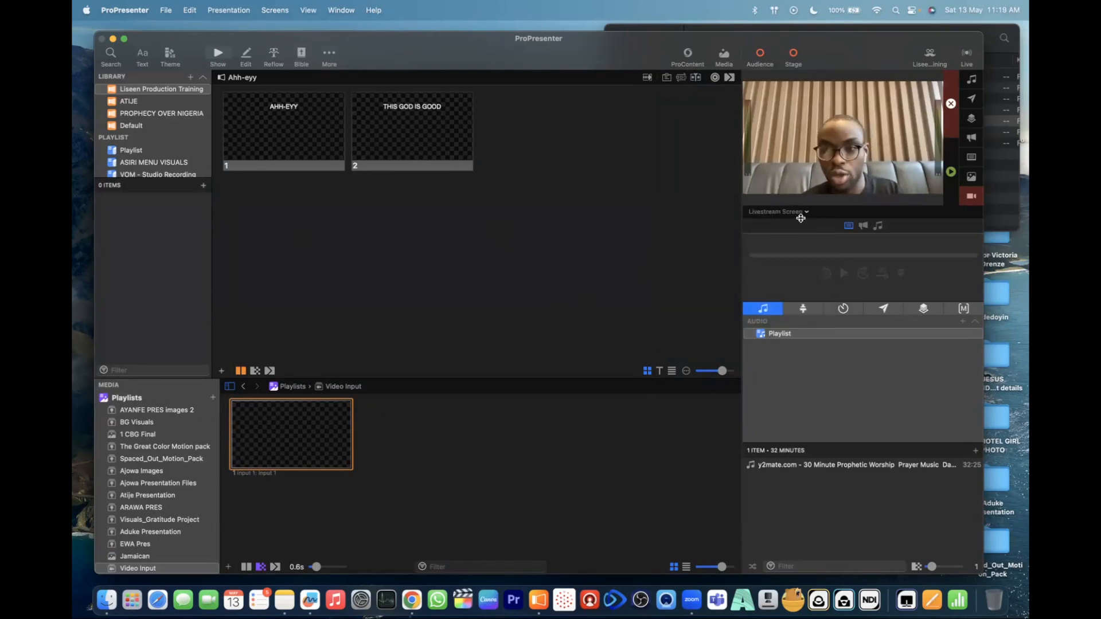
click(798, 213)
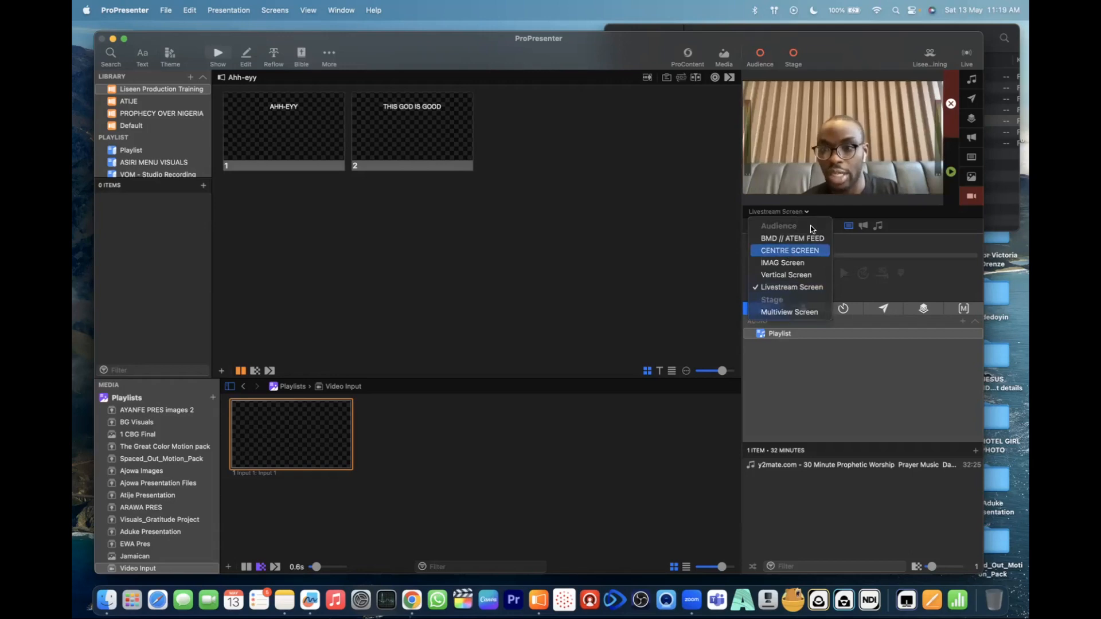
click(790, 250)
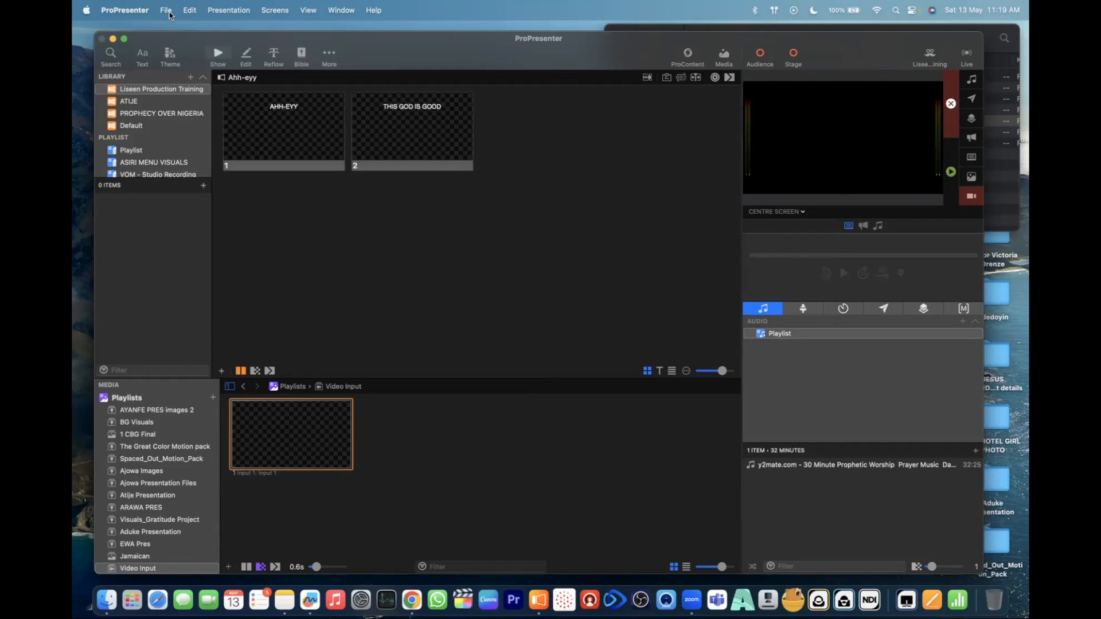
- Reopen the look editor and turn off Messages, Props, Announcements, Slide and Media for BMD // ATEM FEED, leaving only Video Input enabled
click(930, 53)
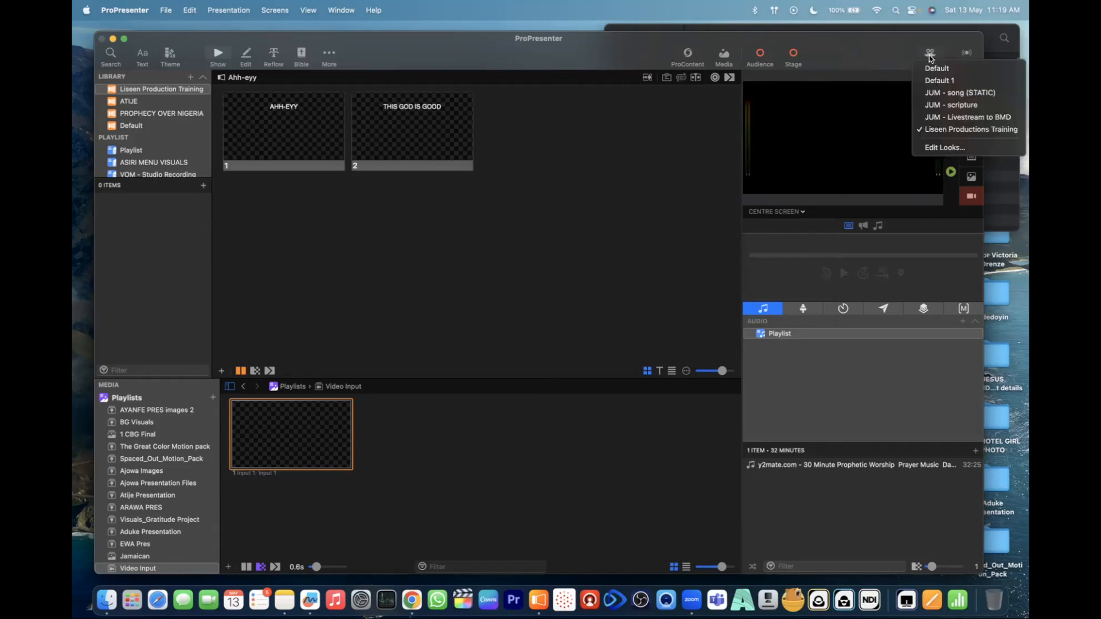
click(928, 148)
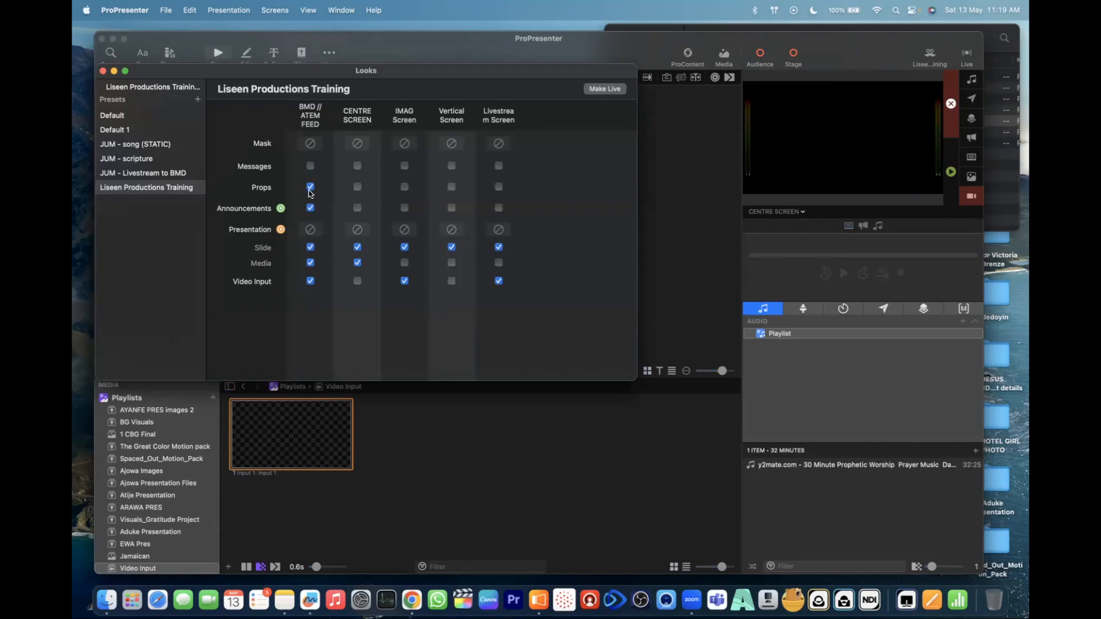
click(311, 249)
drag(415, 43, 431, 46)
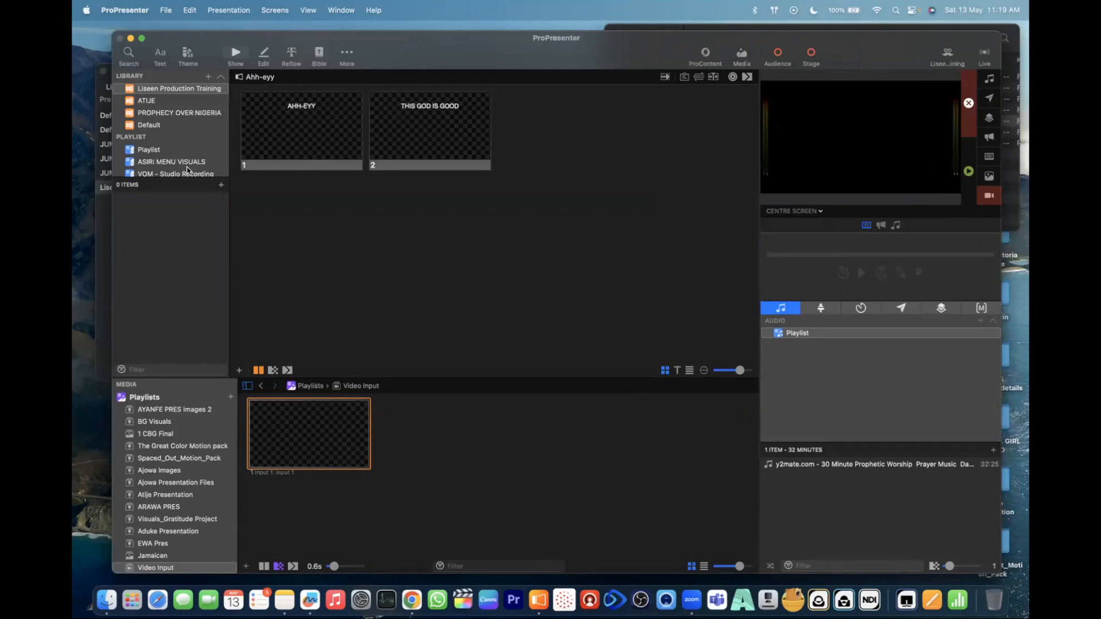
click(105, 219)
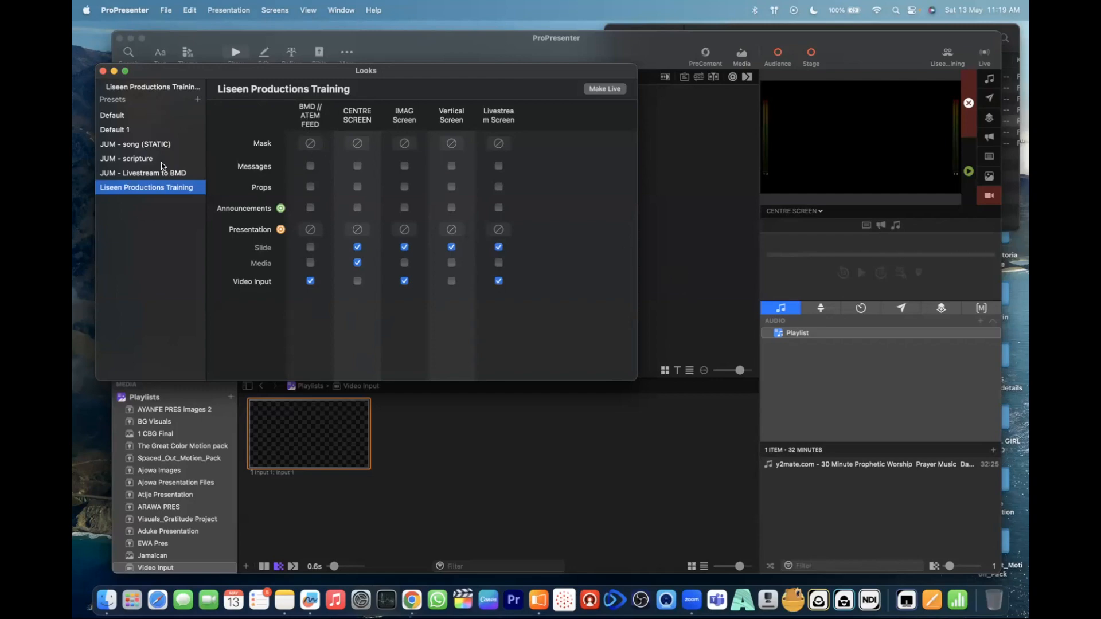
- Compare the layer settings of the Default and JUM look presets with Liseen Productions Training, and close the Looks window
click(140, 159)
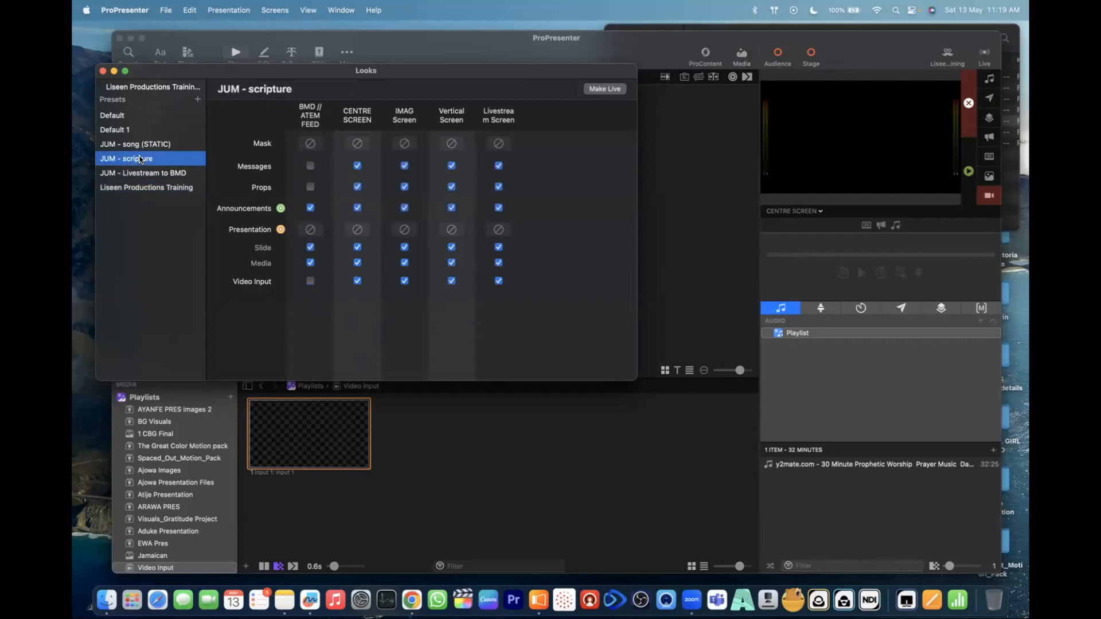
click(141, 172)
click(139, 187)
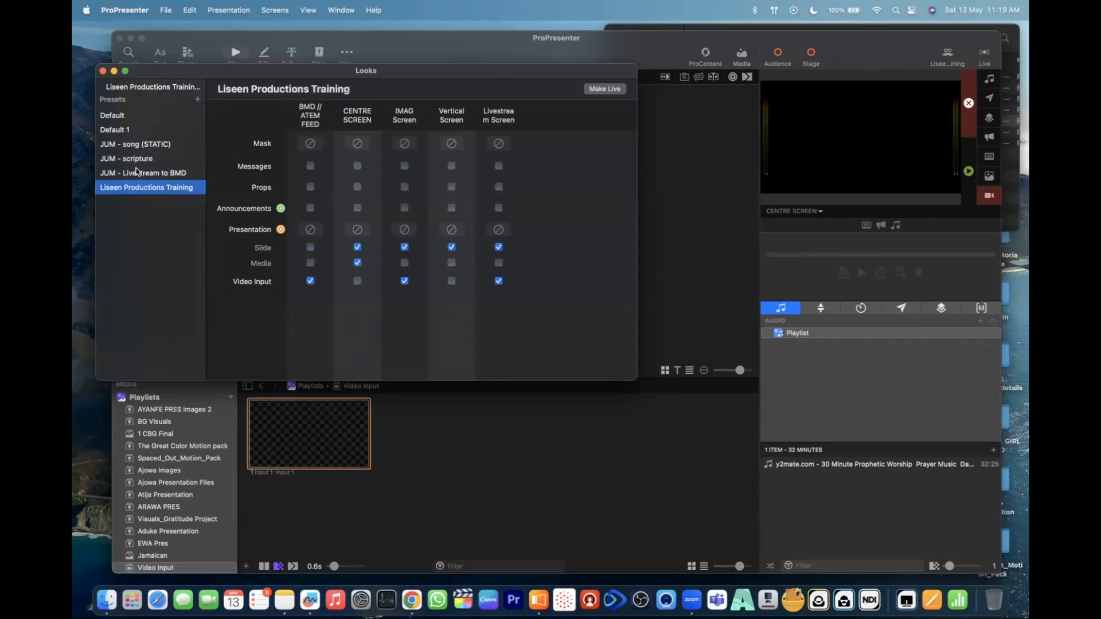
click(141, 173)
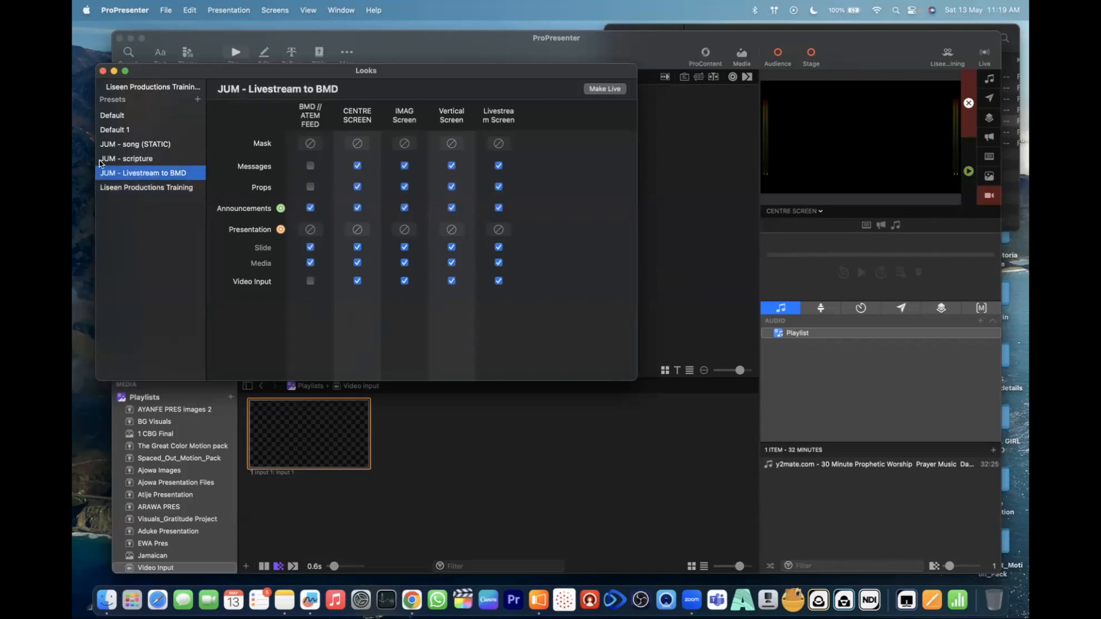
click(146, 159)
click(163, 145)
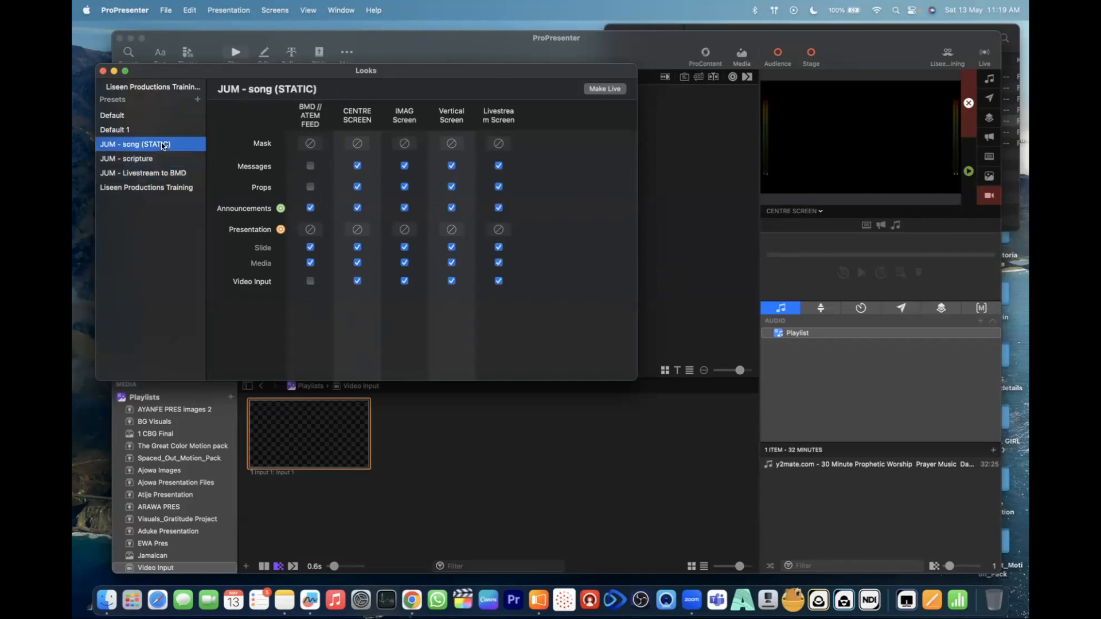
click(145, 128)
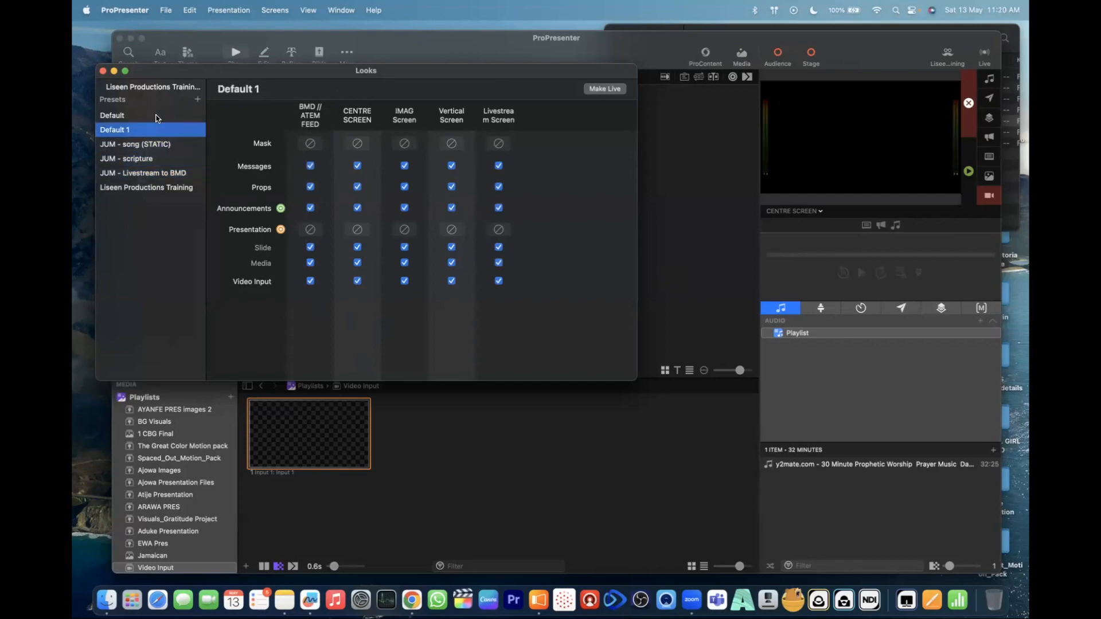
click(145, 119)
click(164, 189)
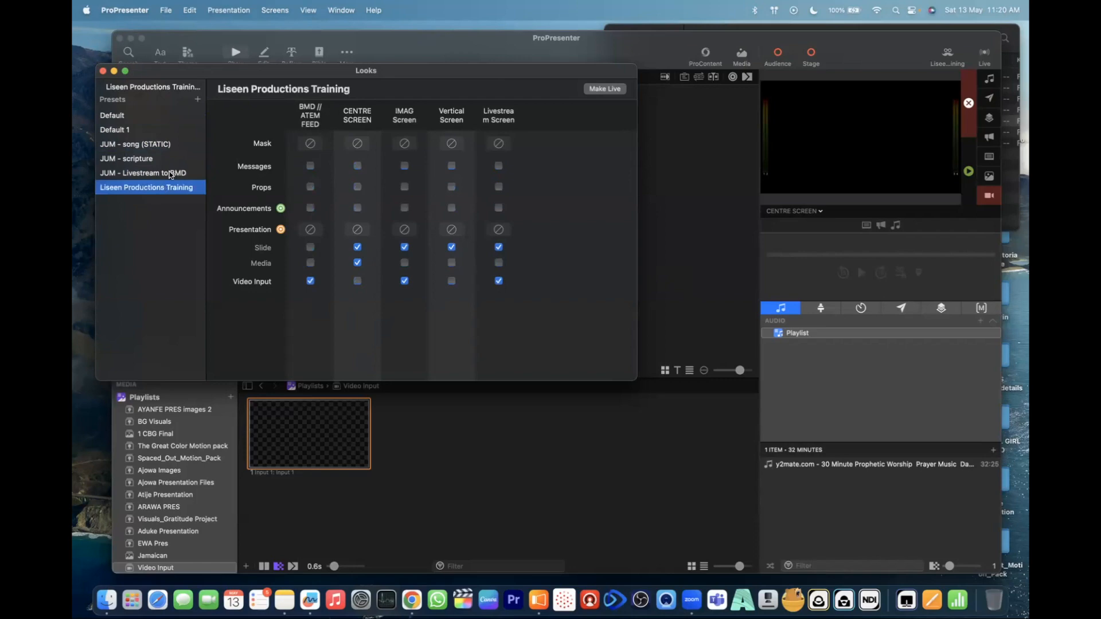
click(175, 174)
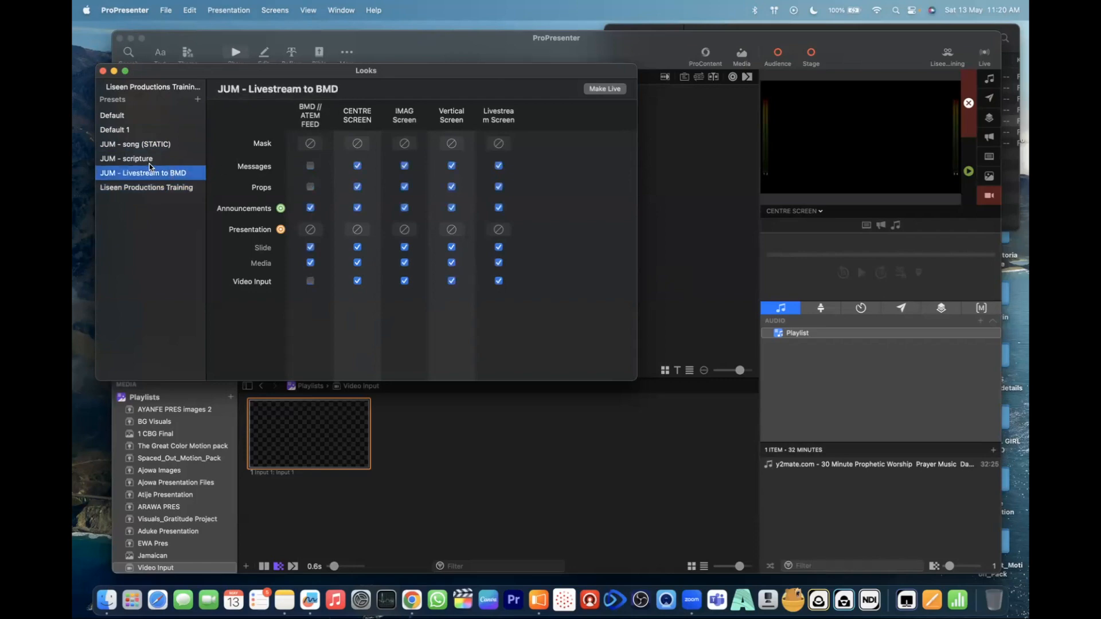
click(149, 162)
click(155, 175)
click(175, 190)
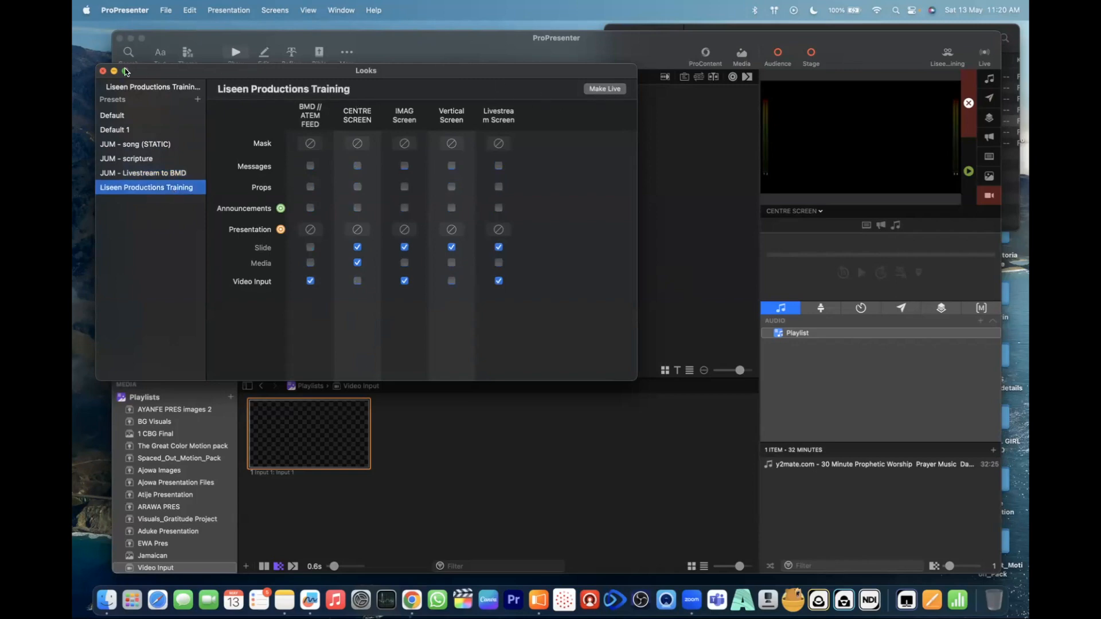
click(103, 71)
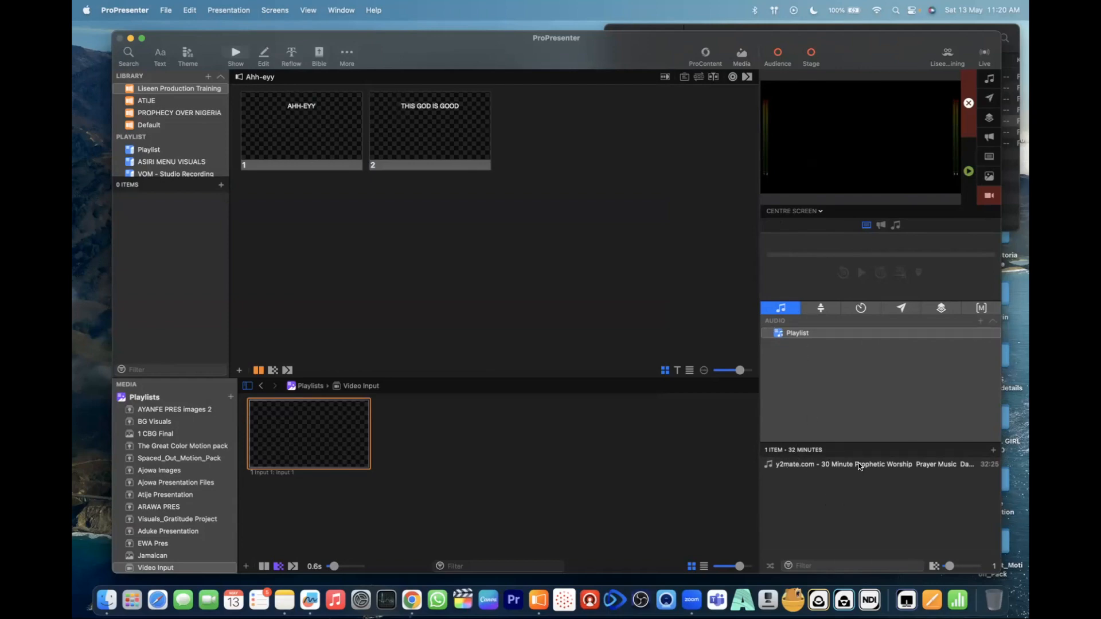
- Start the 30 Minute Prophetic Worship audio track, and use its playback controls to pause it and rewind it to 0:00
click(859, 466)
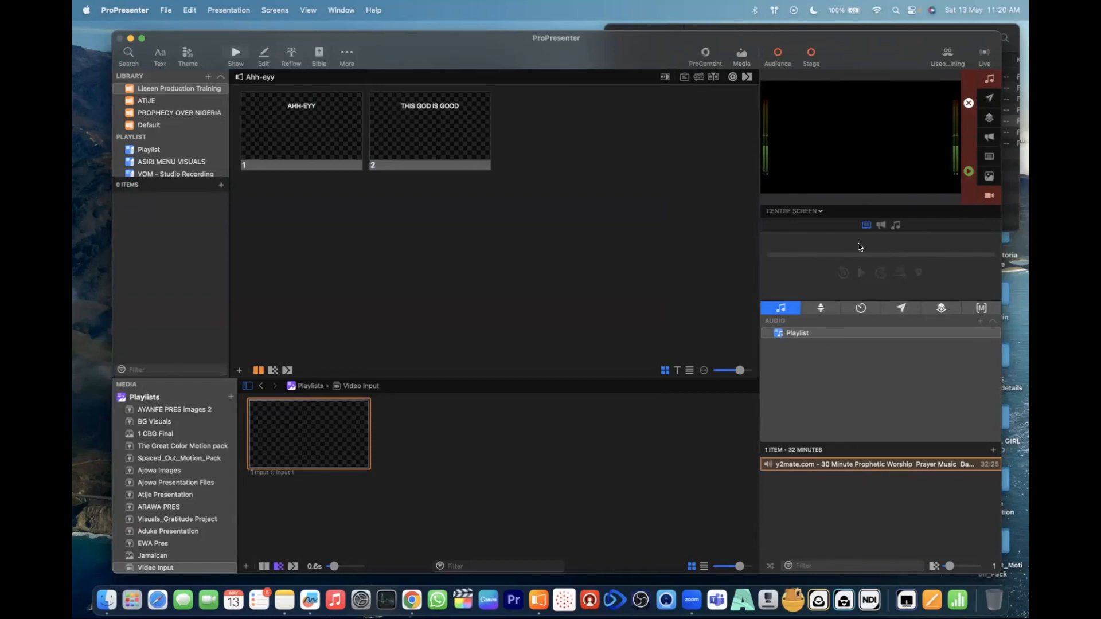
click(820, 211)
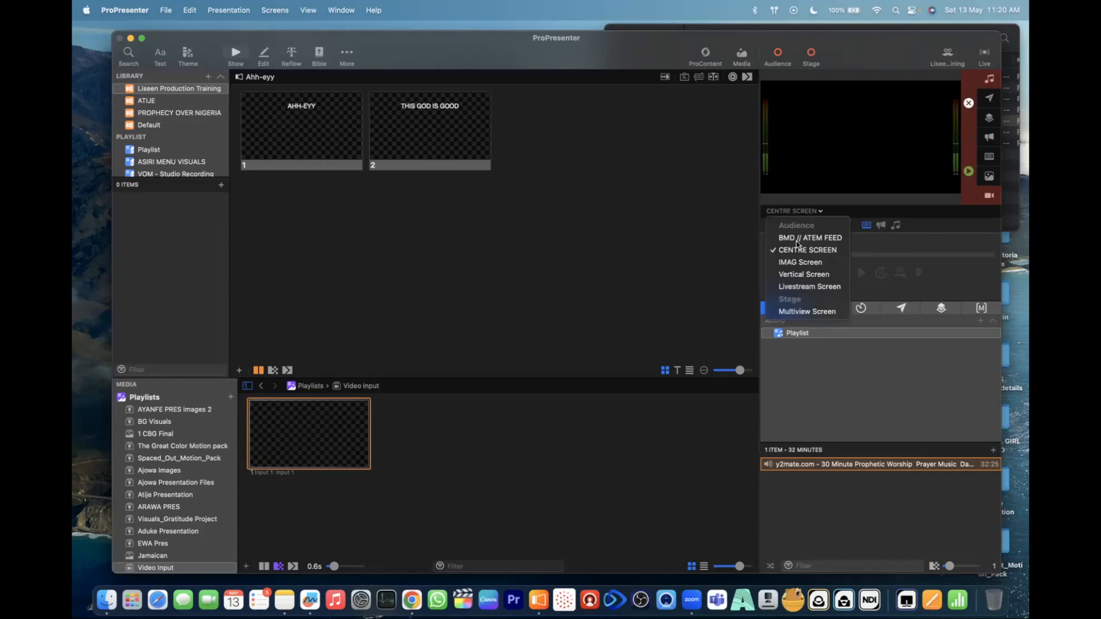
click(760, 291)
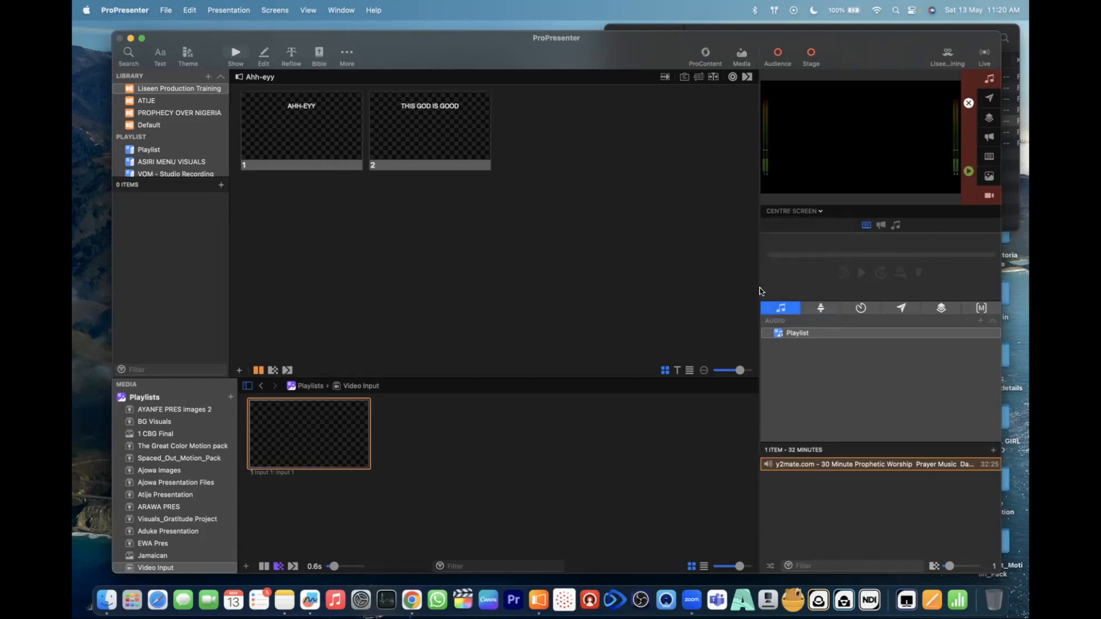
click(896, 225)
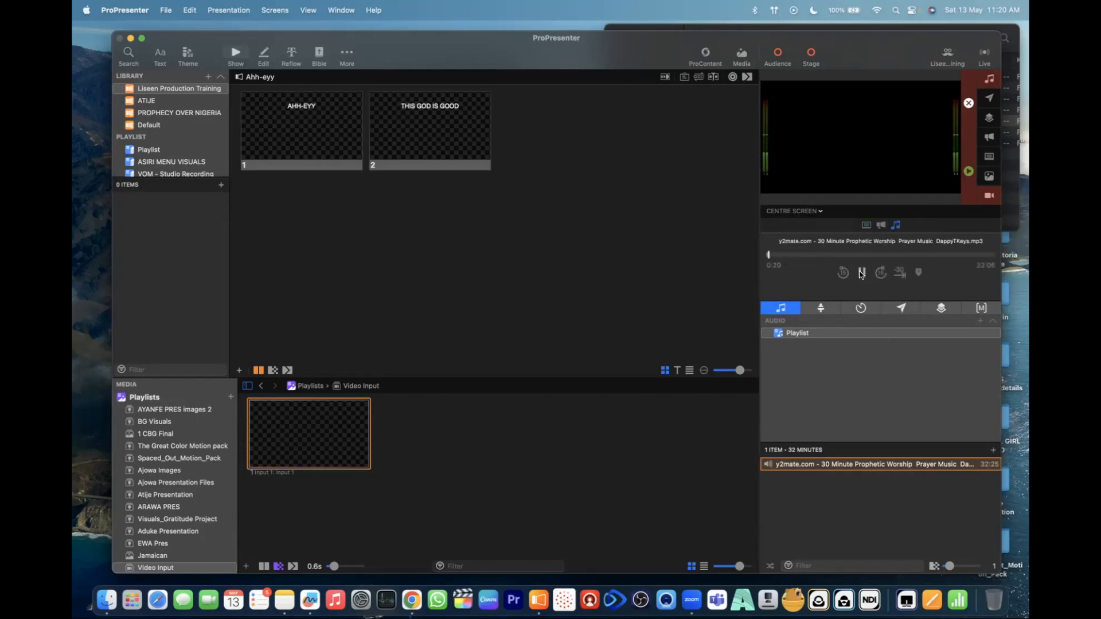
click(862, 274)
drag(769, 255, 745, 297)
drag(809, 269, 757, 260)
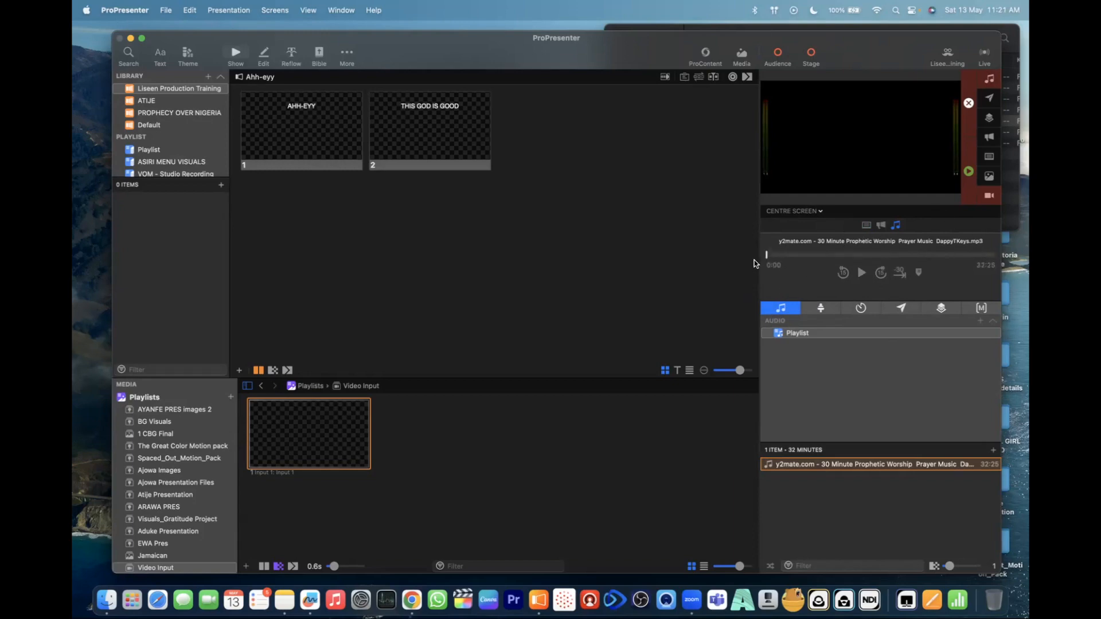
- Send the Animated Flag of Nigeria from the BG Visuals playlist to the output, and show BMD // ATEM FEED in the preview
click(164, 422)
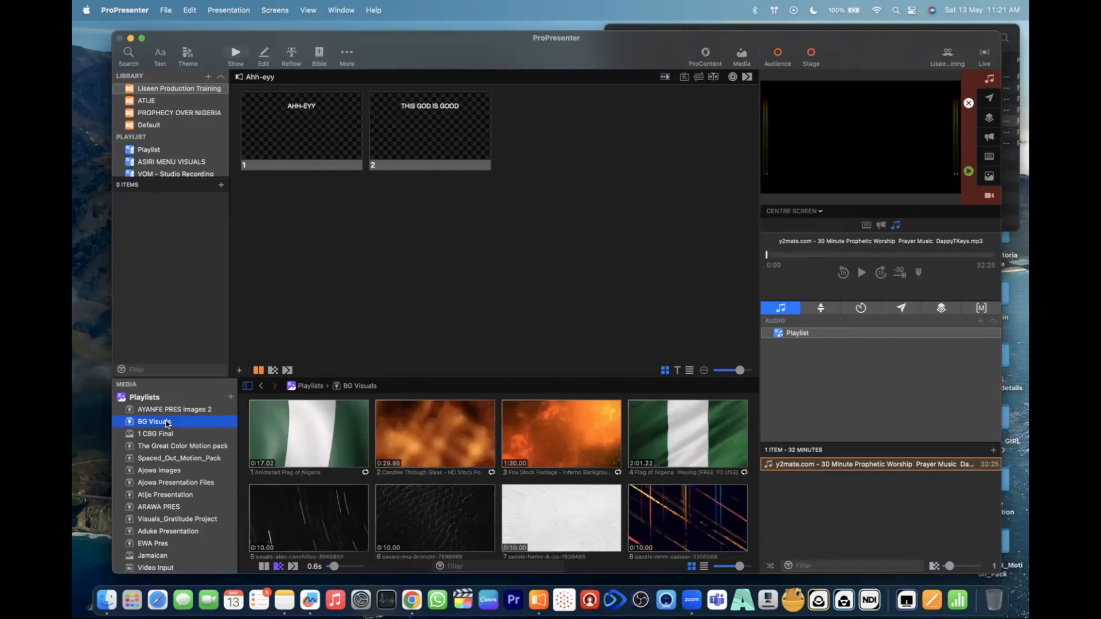
click(334, 452)
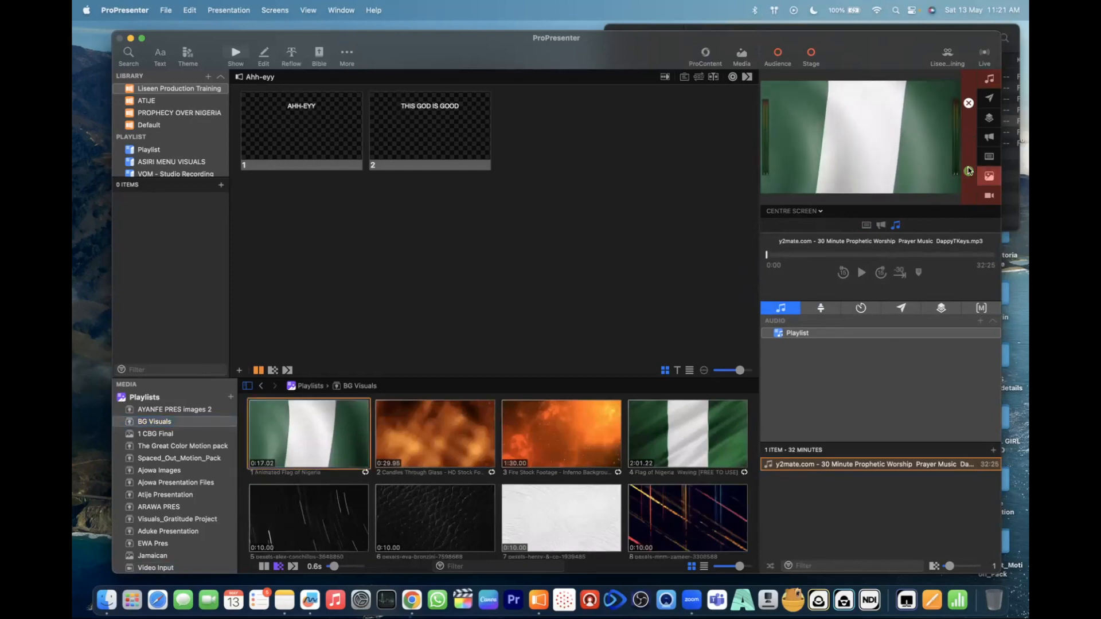
click(821, 212)
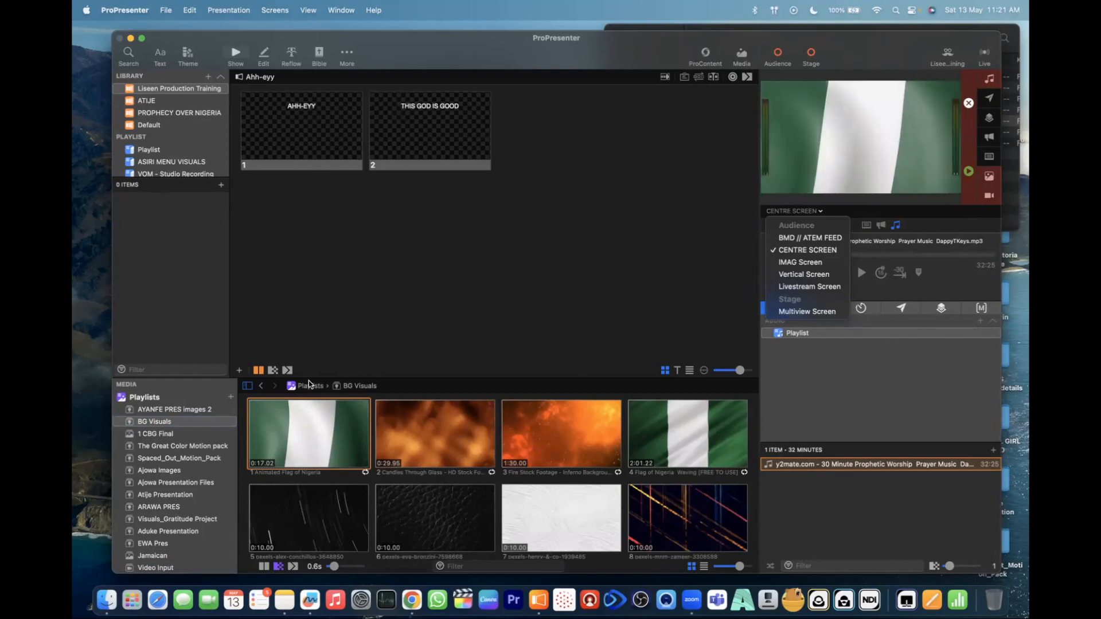
click(801, 238)
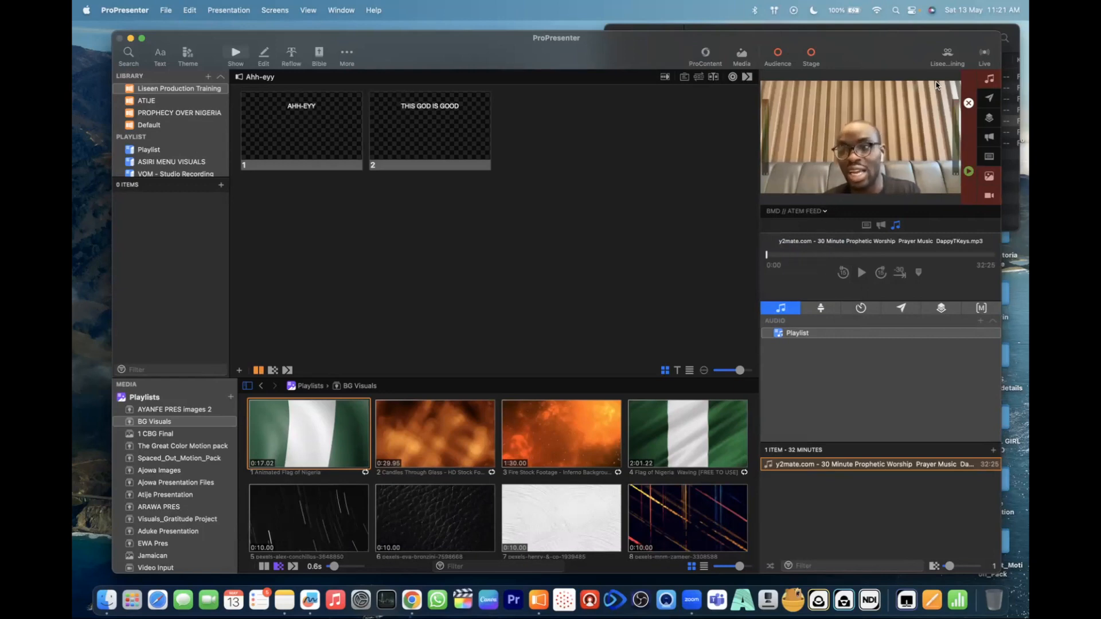
- Open the look editor on the Liseen Productions Training preset, and switch the output preview to CENTRE SCREEN
click(947, 53)
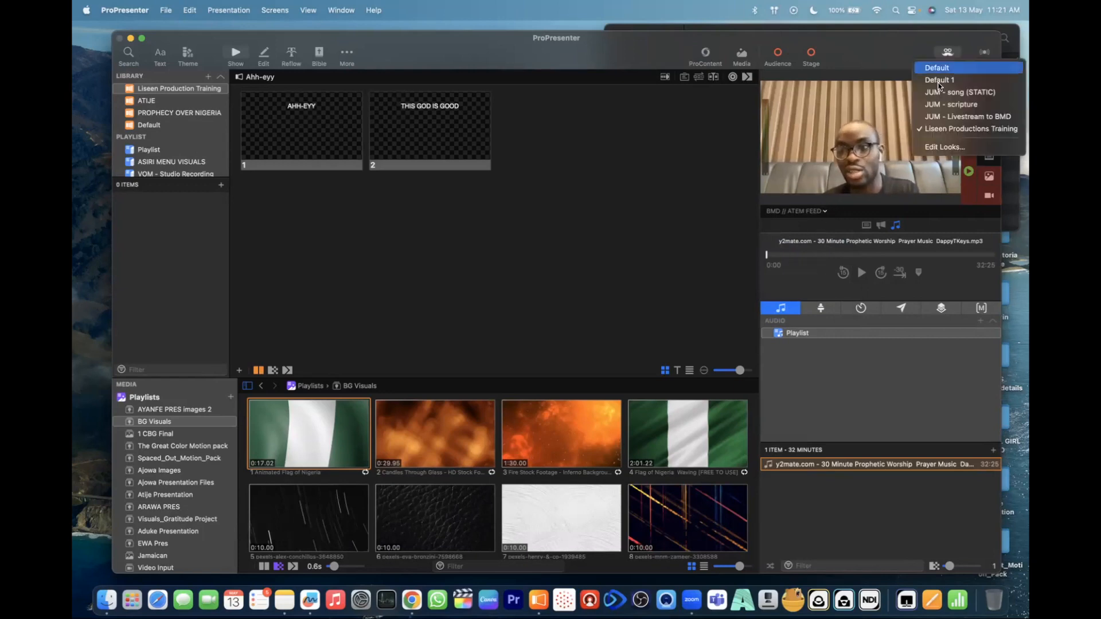
click(930, 146)
click(163, 185)
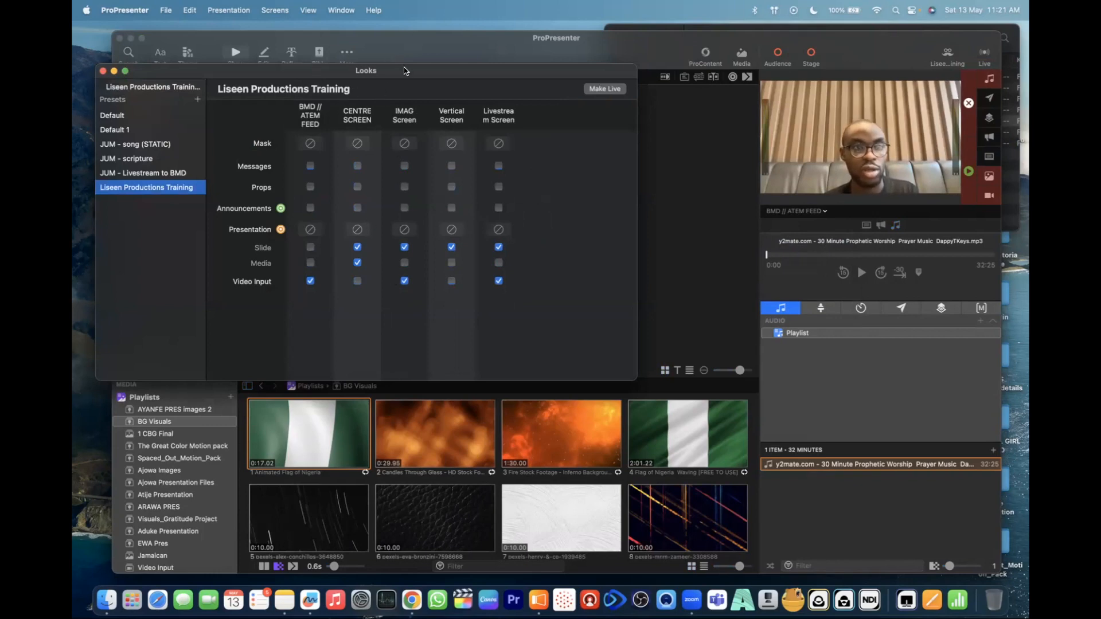
drag(394, 69, 374, 71)
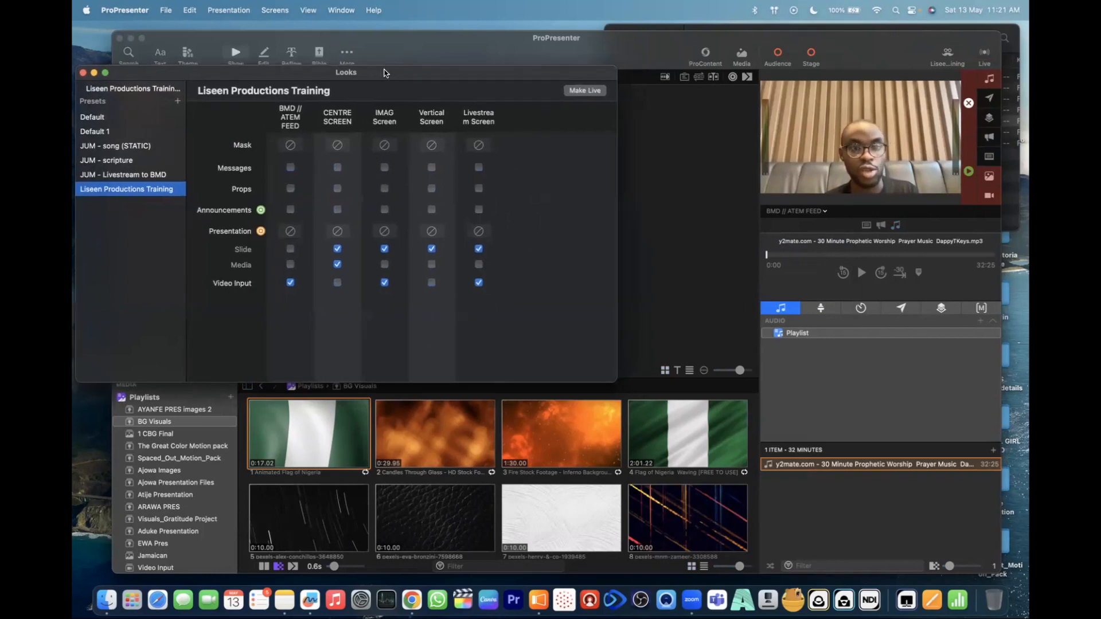
click(828, 216)
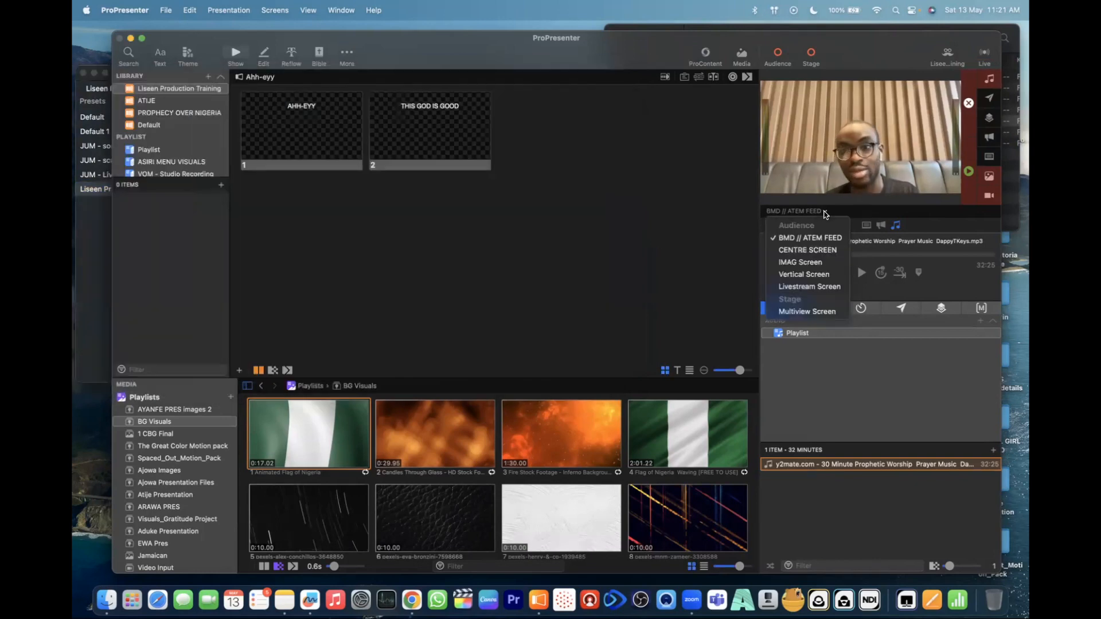
click(792, 244)
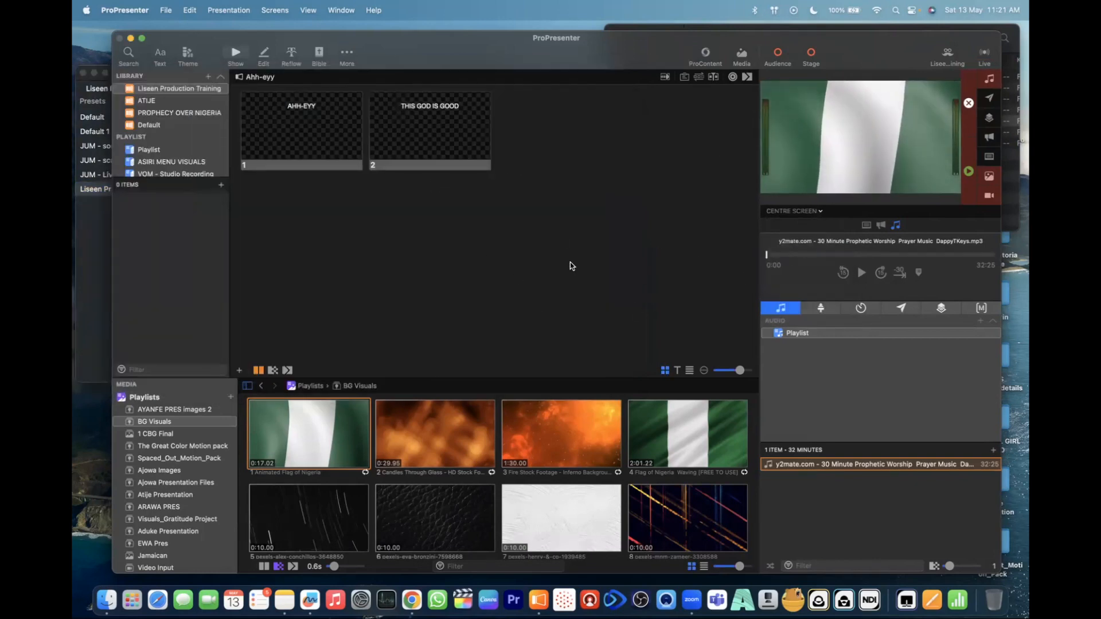
- Return to the Looks window to review the layers enabled for CENTRE SCREEN, and close it
click(98, 253)
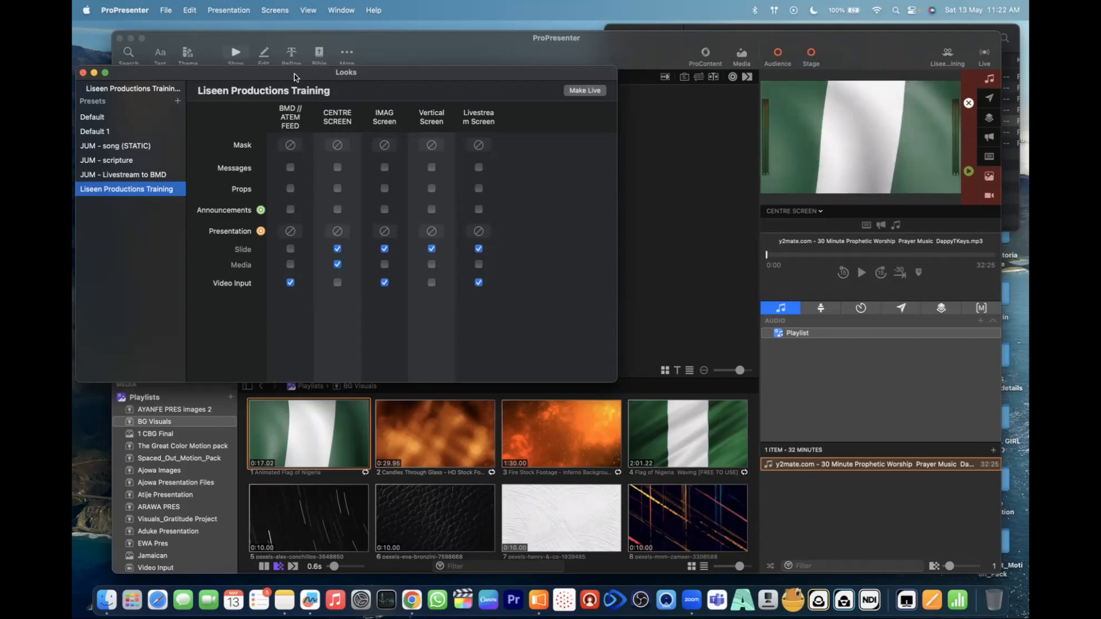
drag(295, 74, 294, 89)
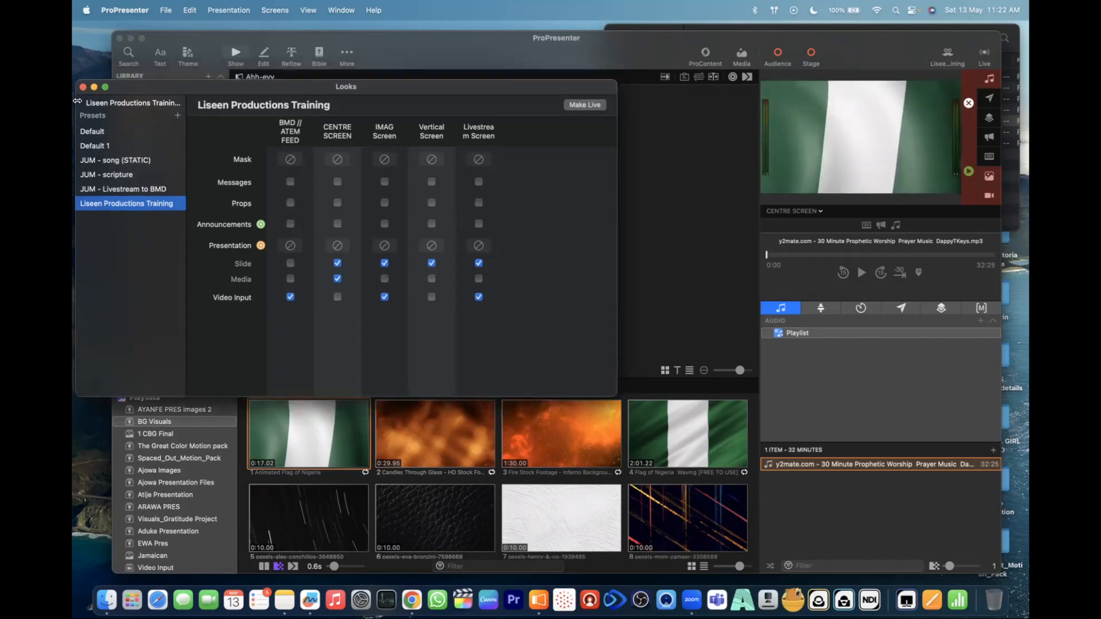
click(82, 86)
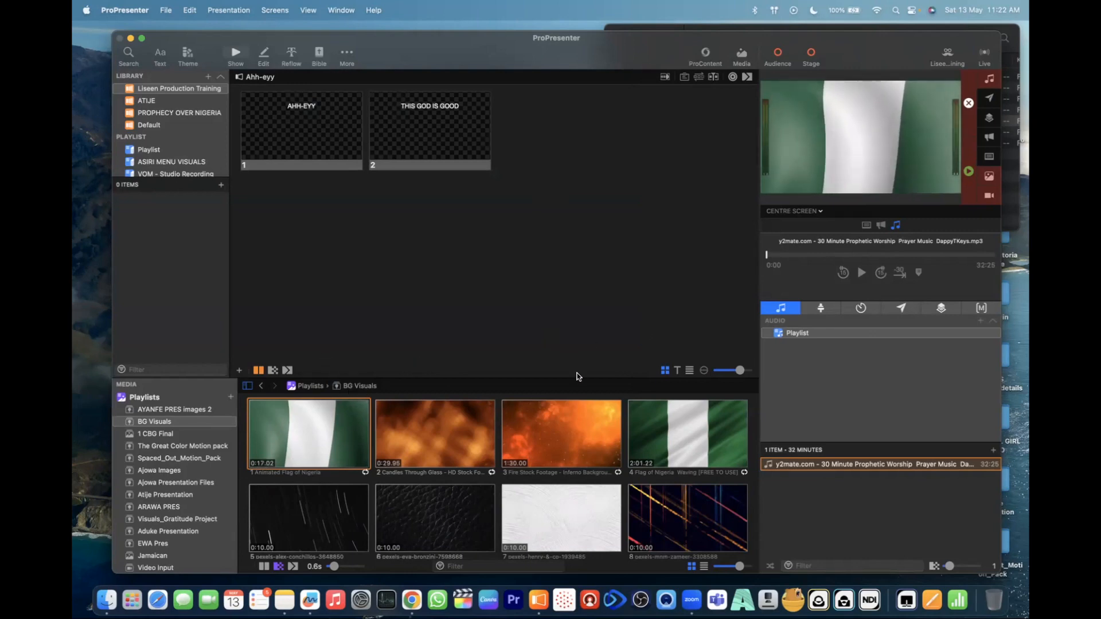
- Send the Flag of Nigeria Waving video from BG Visuals to the output, and open The Great Color Motion pack playlist
click(679, 432)
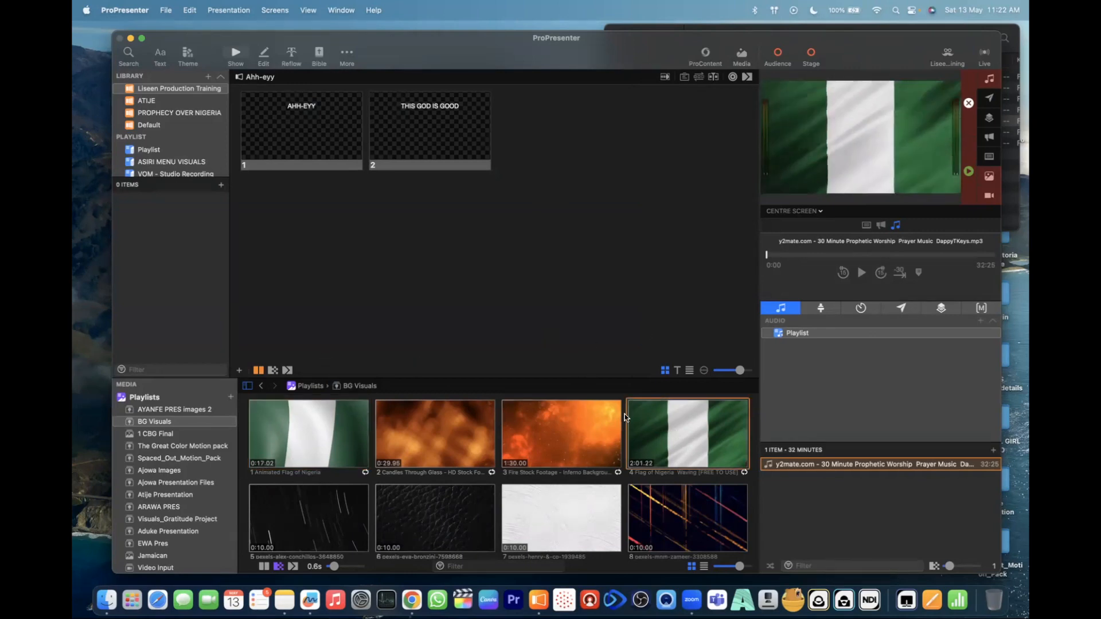
click(161, 434)
click(172, 446)
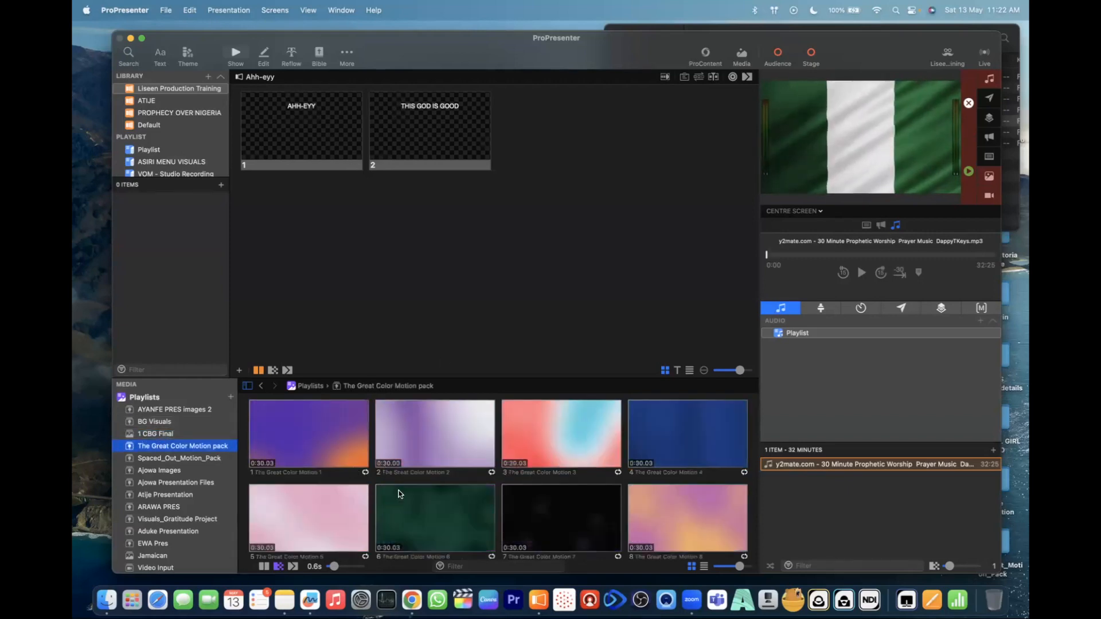
- Skip the playing flag video ahead to about 28 seconds, pause it, and return to the audio track's playback controls
click(866, 226)
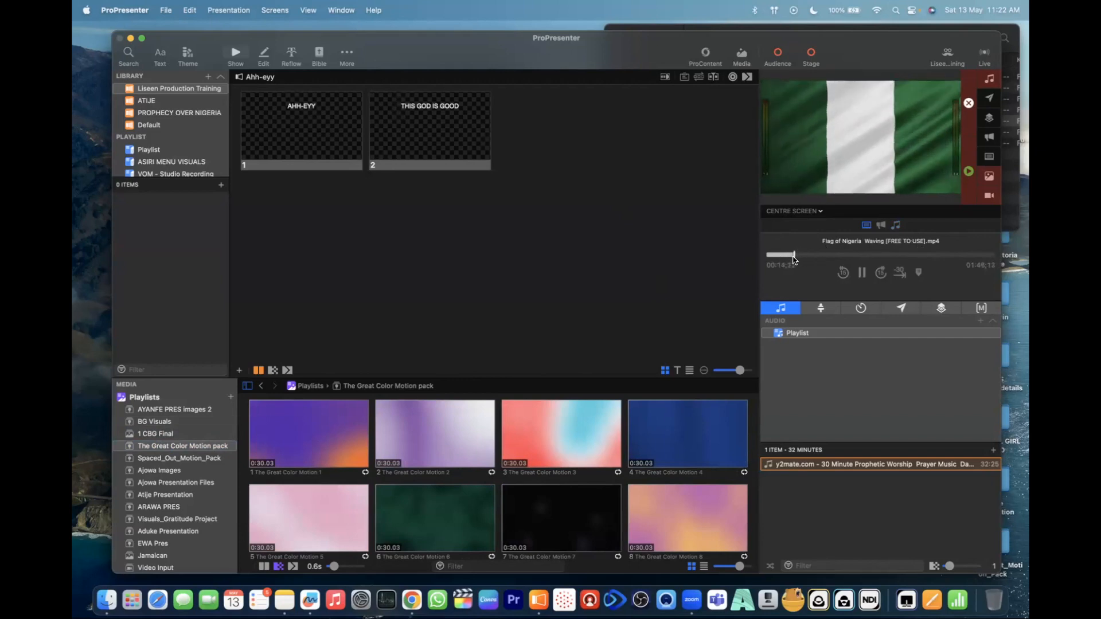
drag(793, 256, 819, 257)
click(862, 273)
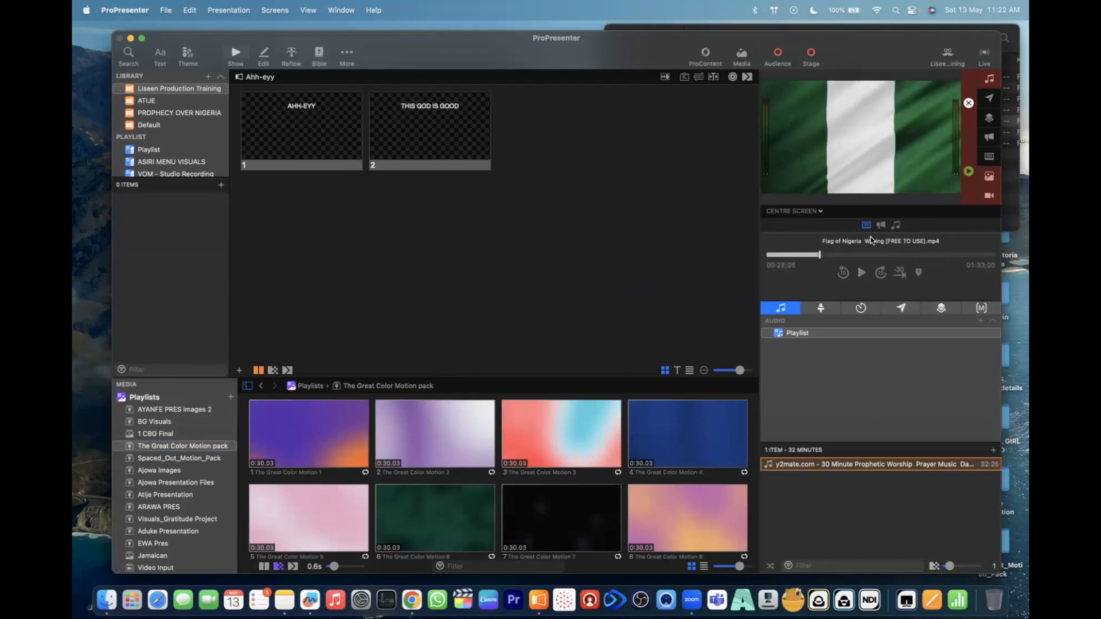
click(897, 225)
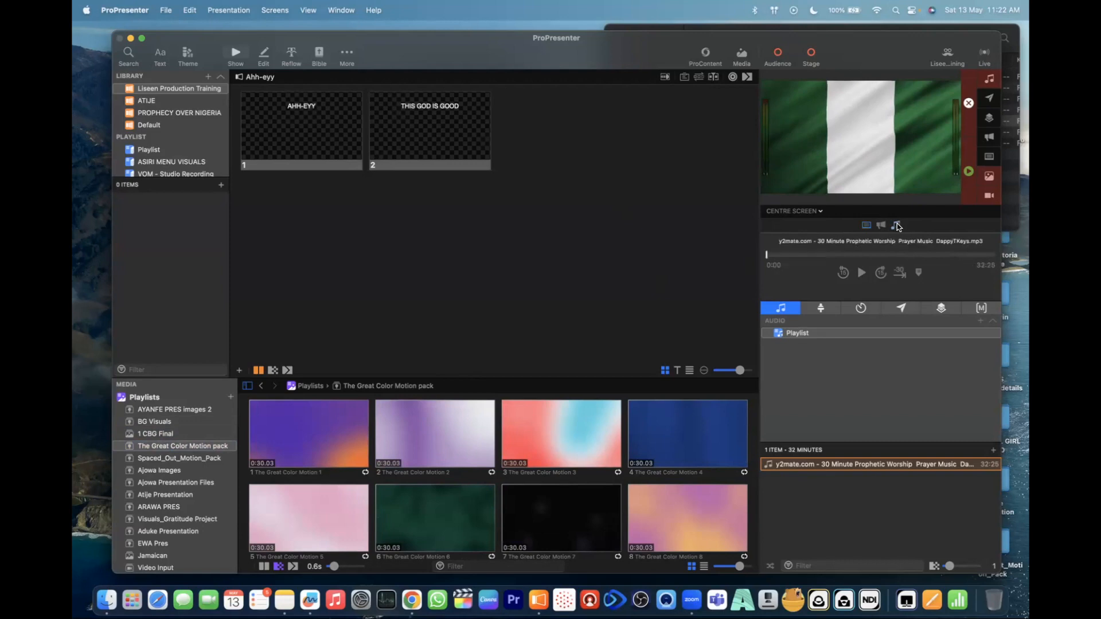
- Show the stage screen controls, and turn on both the Audience and Stage outputs
click(826, 309)
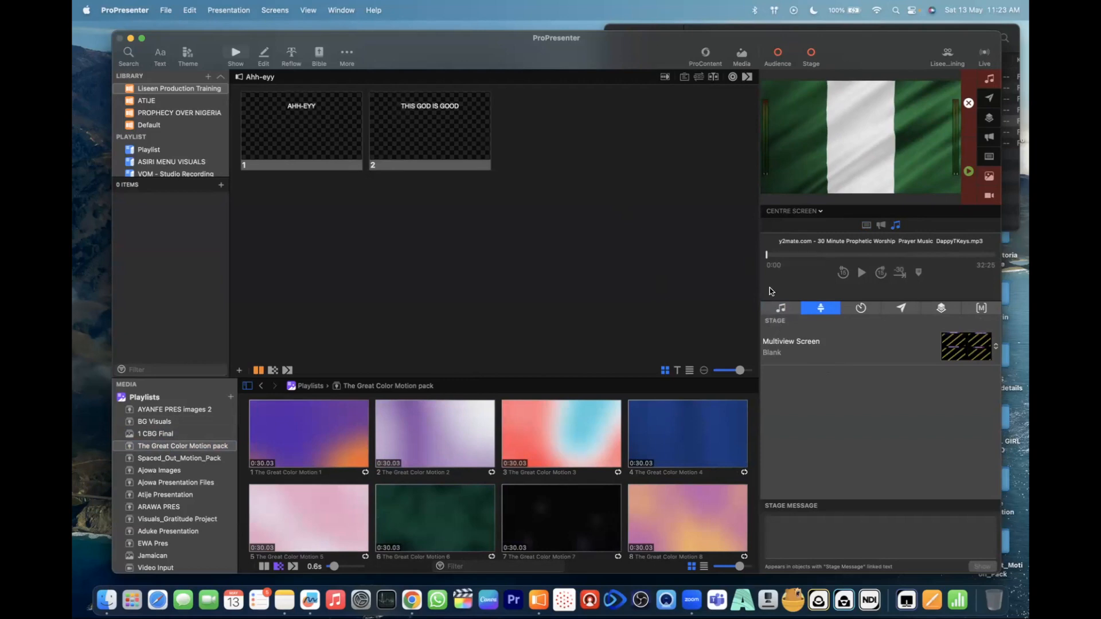
click(787, 56)
click(809, 54)
click(778, 53)
click(780, 52)
click(818, 212)
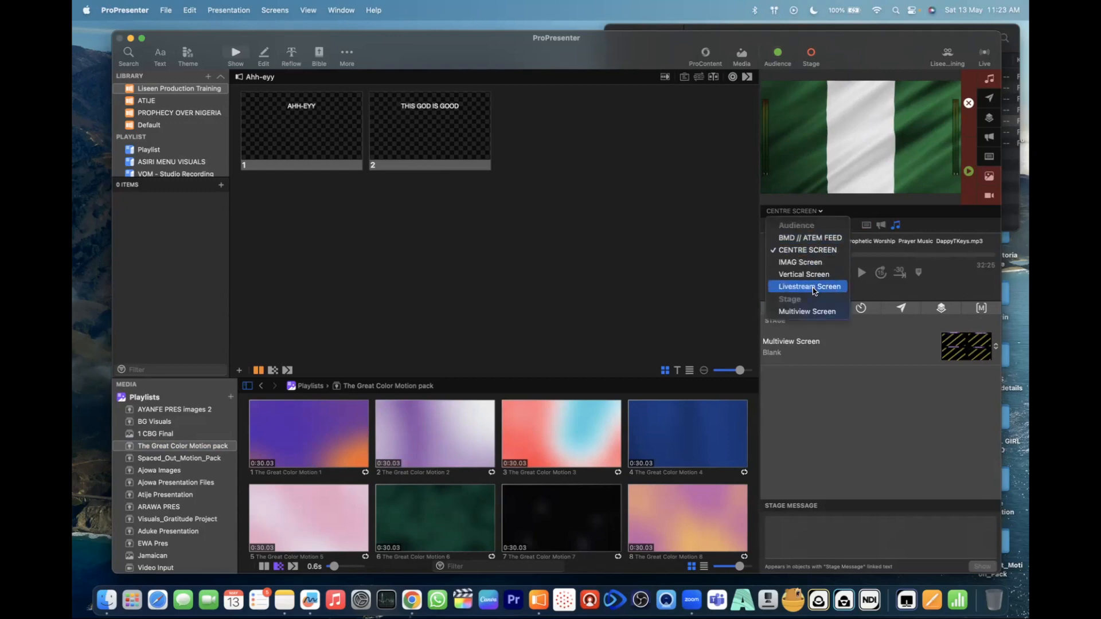
click(812, 54)
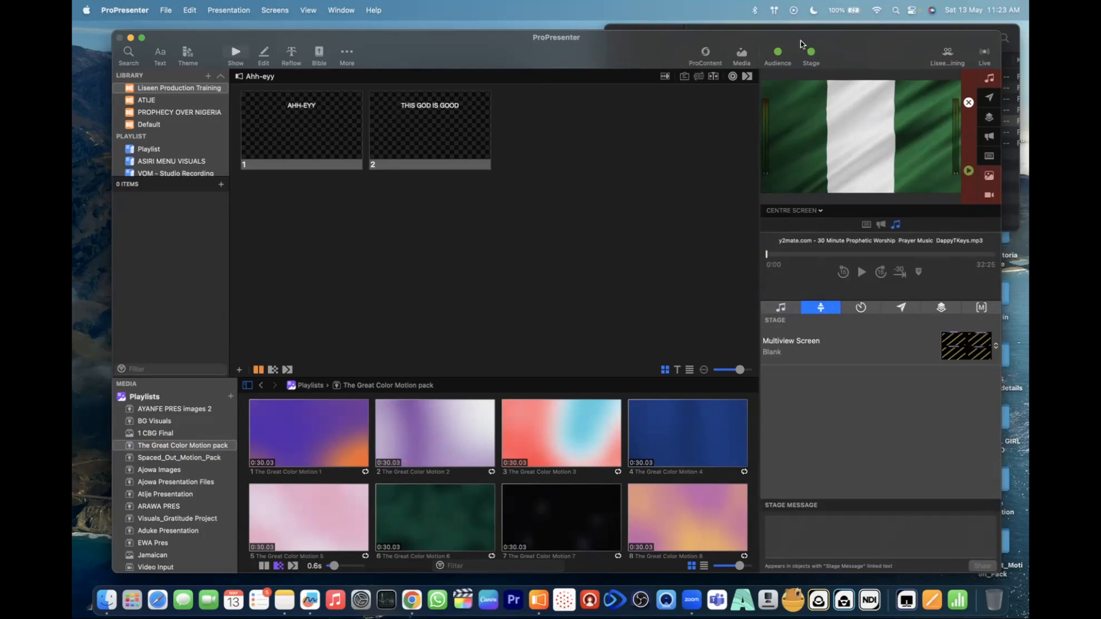
- Show the timers, collapse Segment Countdown's settings, and add eight new countdown timers to the list
click(861, 308)
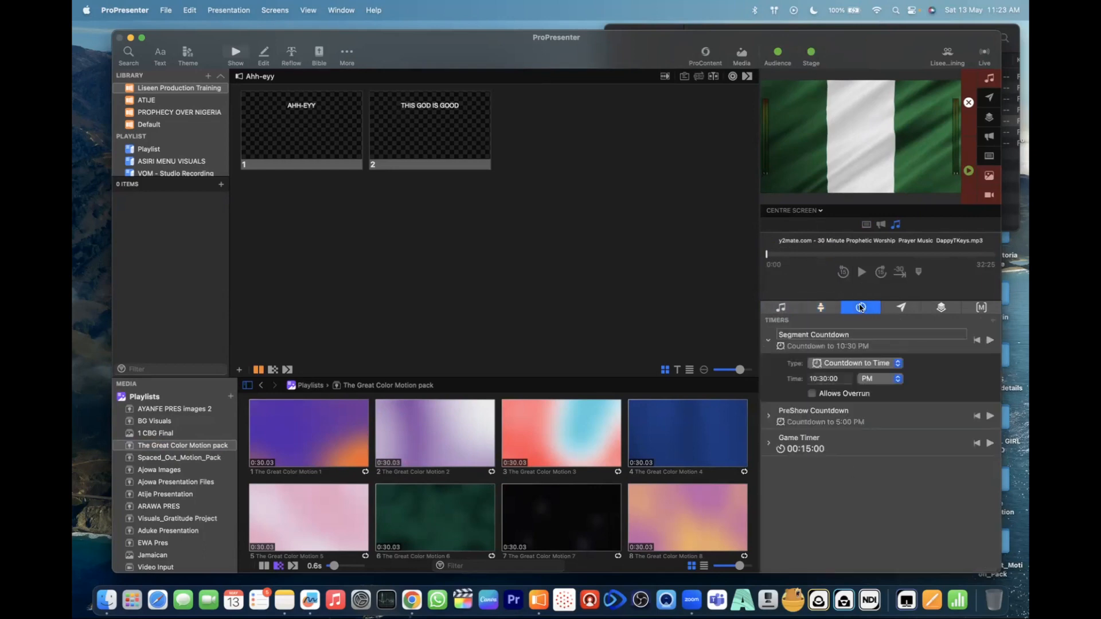
click(770, 342)
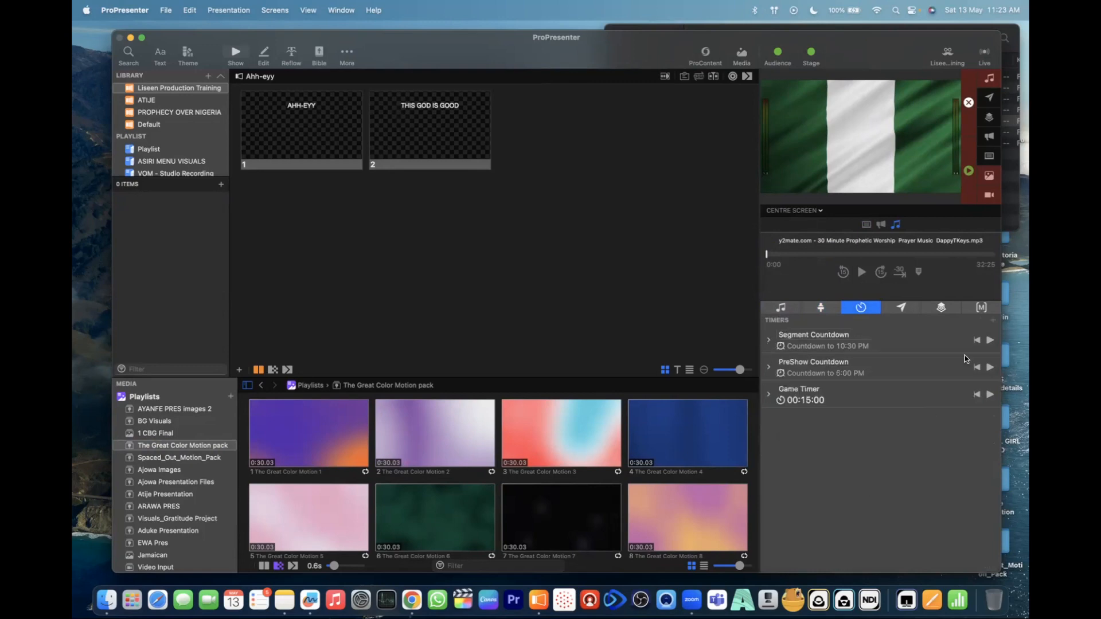
click(993, 321)
click(994, 321)
click(993, 321)
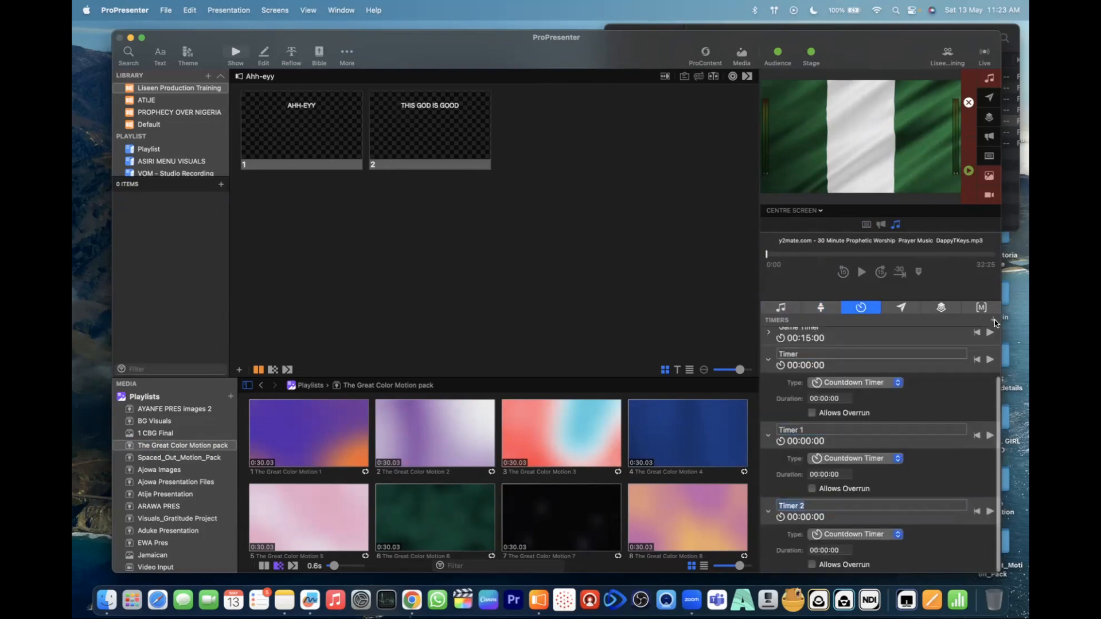
click(994, 322)
click(993, 322)
click(994, 321)
click(994, 321)
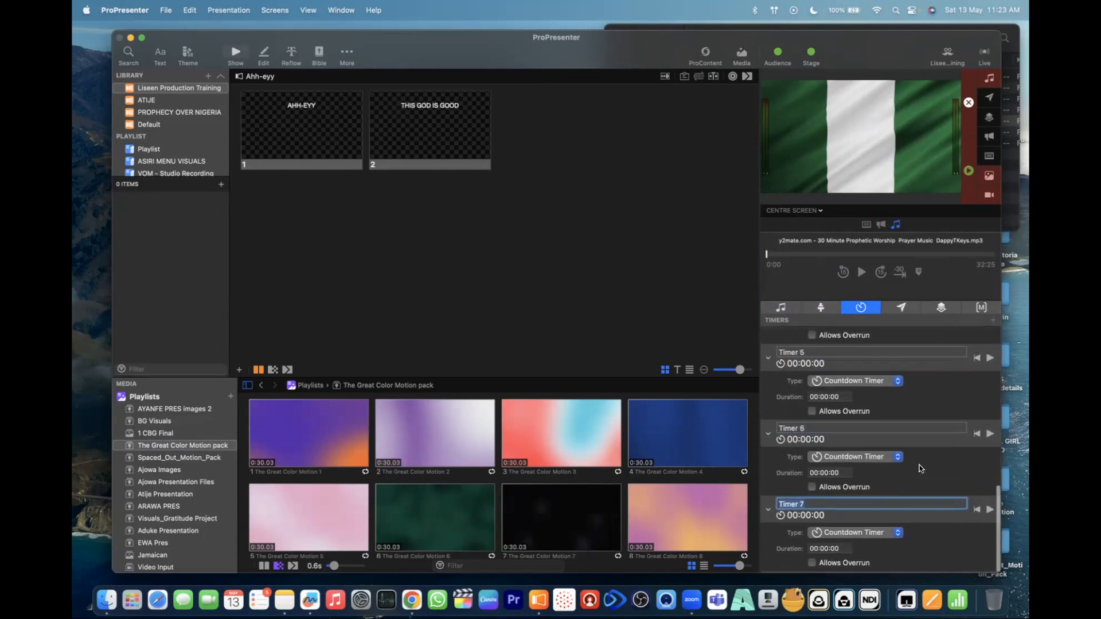
click(994, 321)
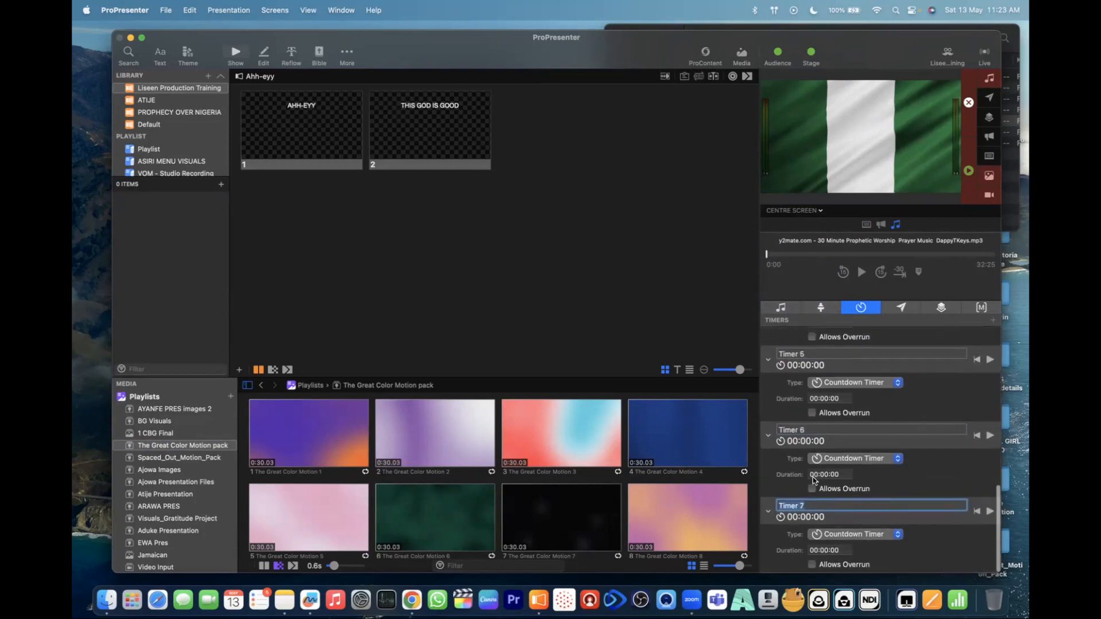
- Delete the extra timers from Timer 7 up to Timer 1, keeping the one named Timer
click(768, 514)
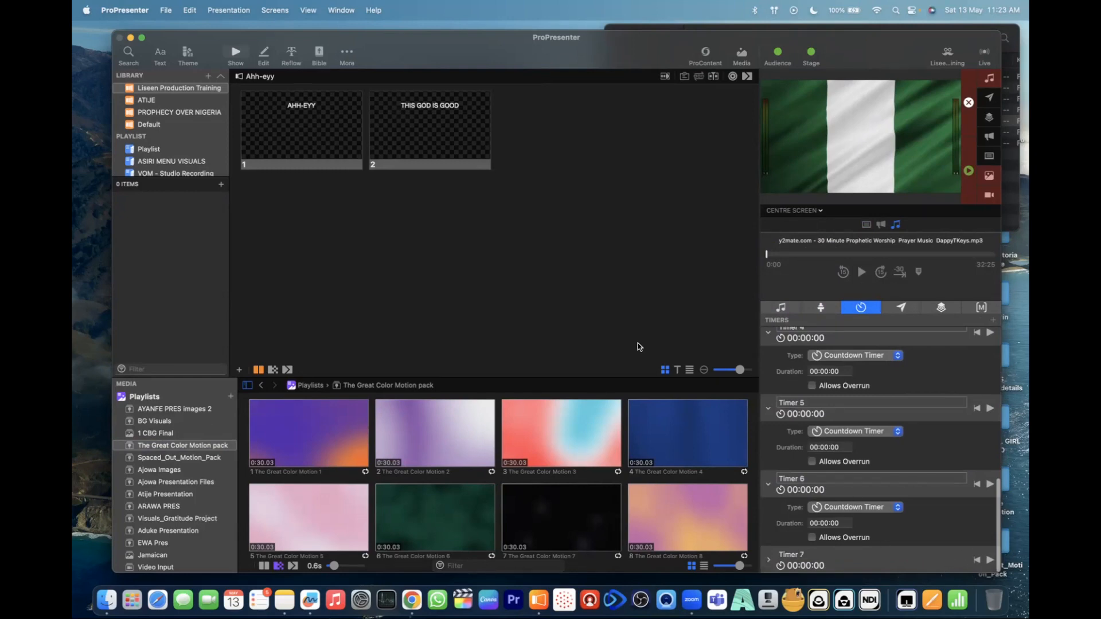
right_click(851, 559)
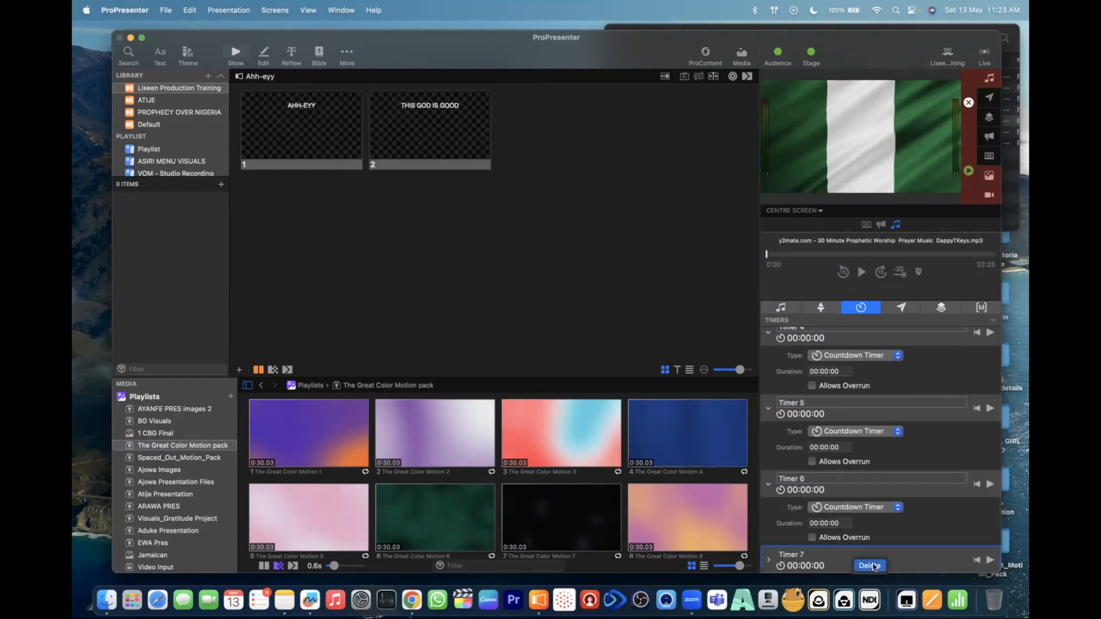
click(870, 566)
right_click(912, 519)
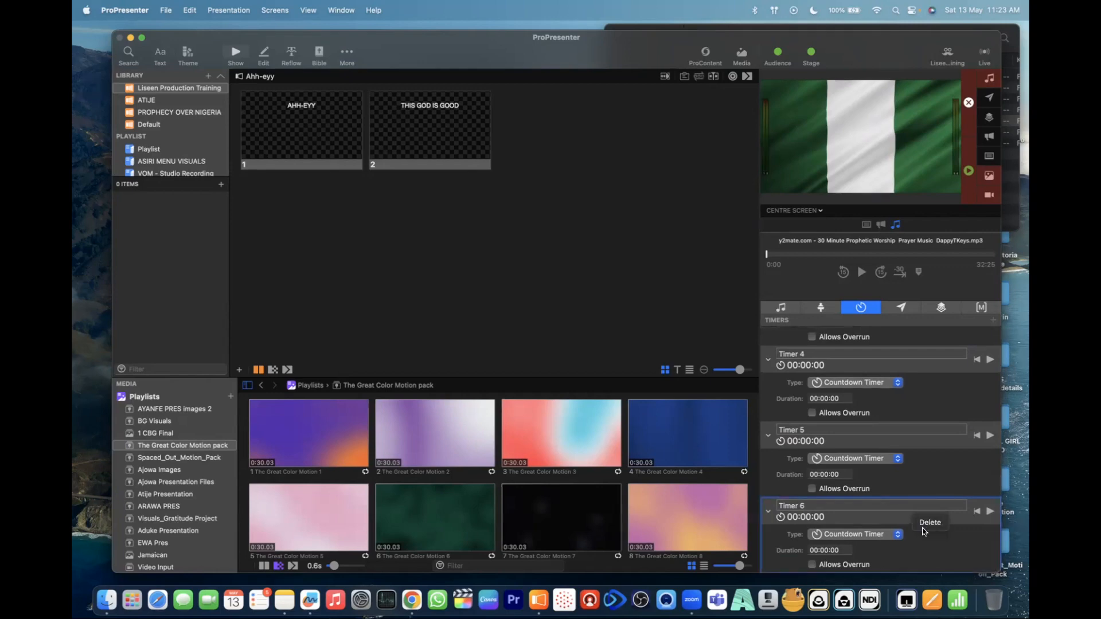
click(927, 524)
right_click(908, 520)
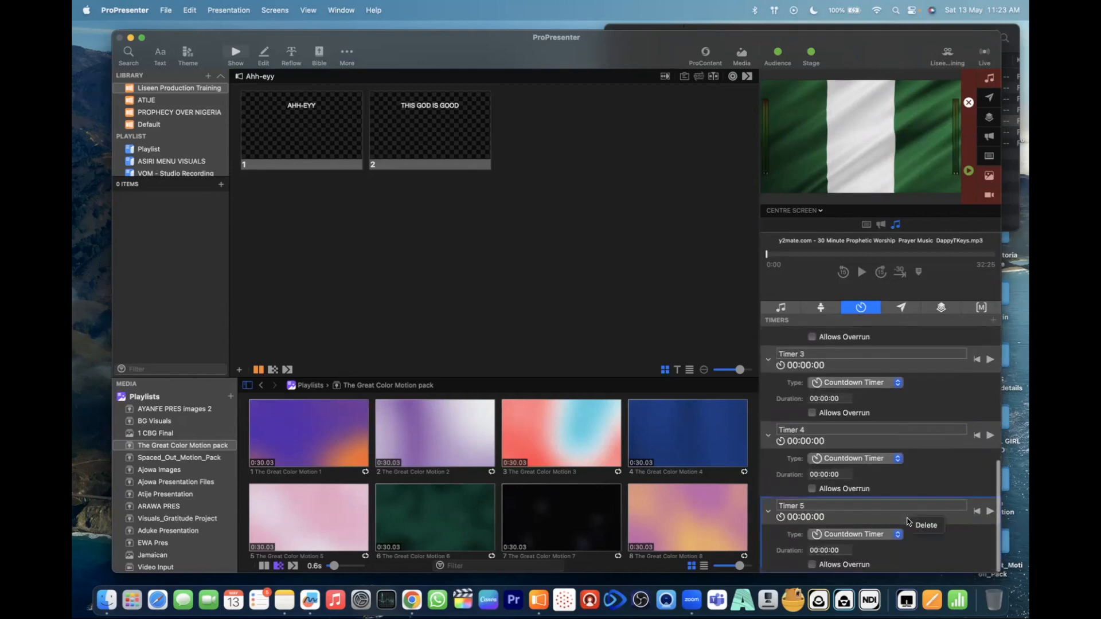
click(917, 526)
right_click(908, 524)
click(923, 529)
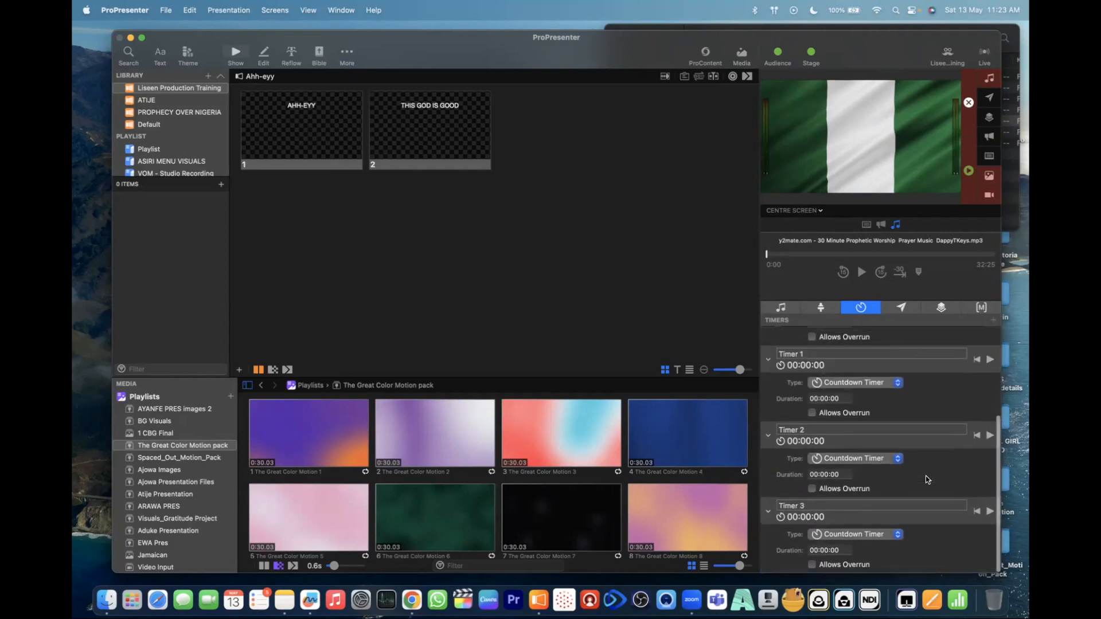
right_click(924, 524)
click(937, 528)
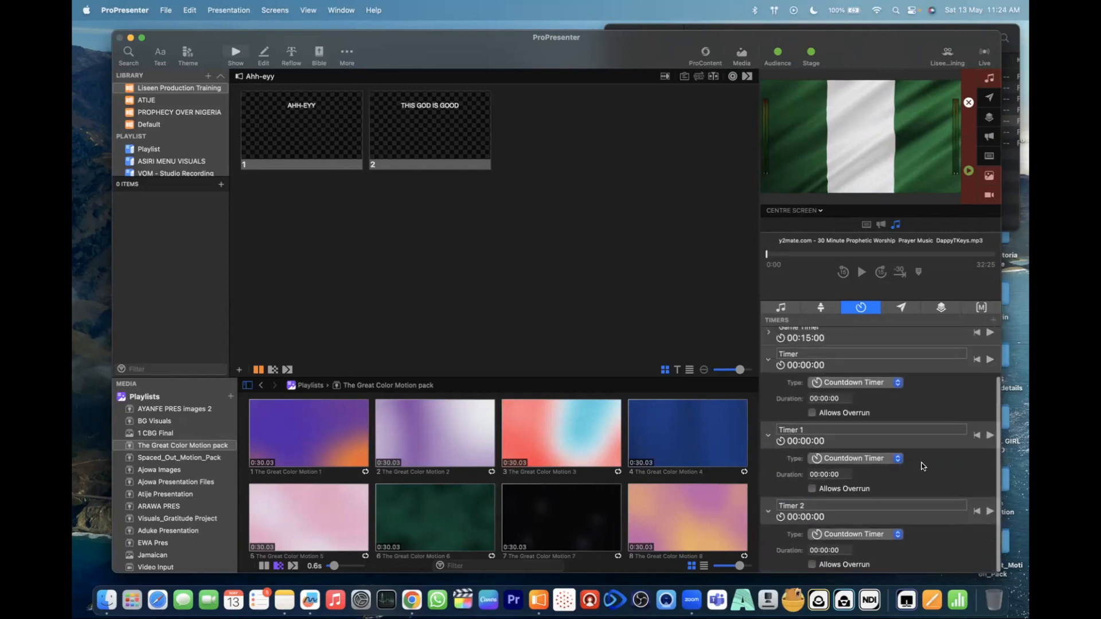
right_click(918, 521)
click(937, 529)
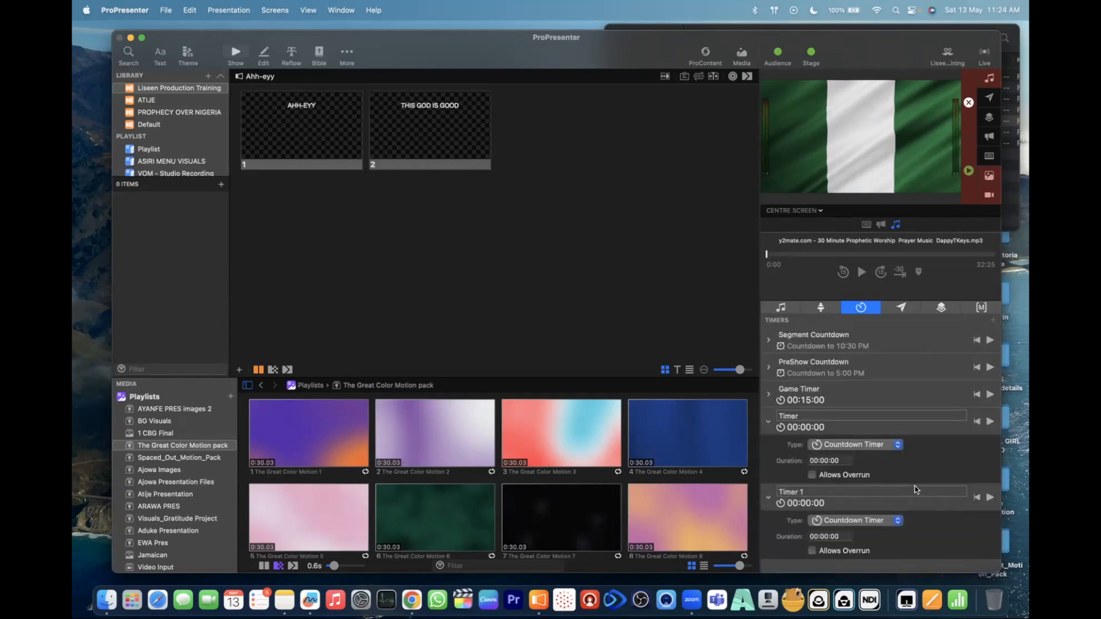
right_click(918, 512)
click(936, 518)
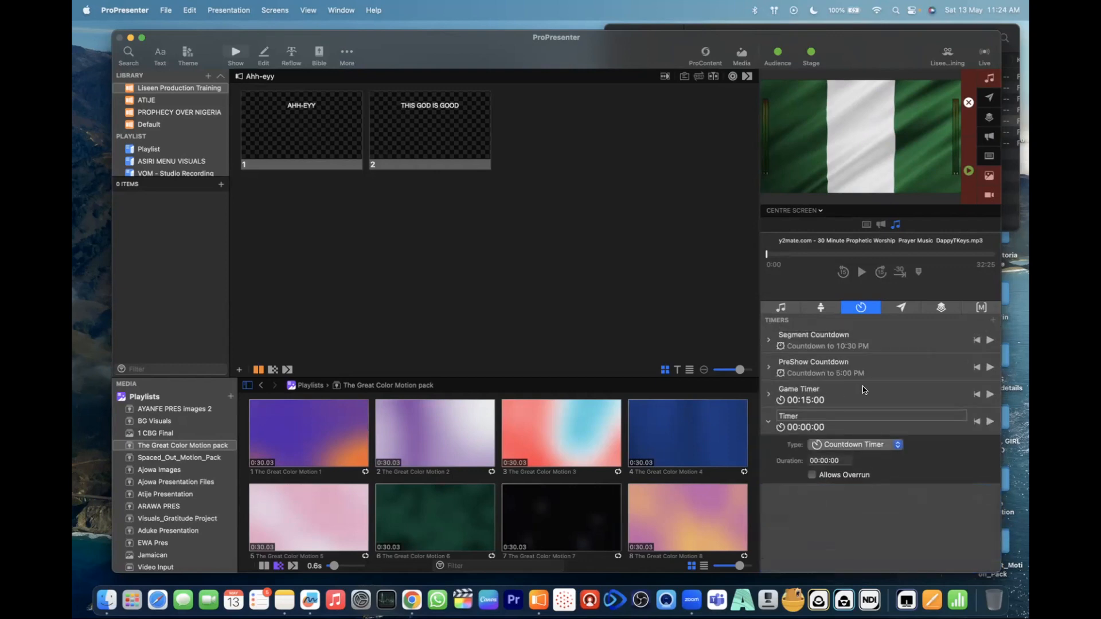
- Change Segment Countdown to a Countdown Timer with a duration of 5 minutes, and start it
click(768, 340)
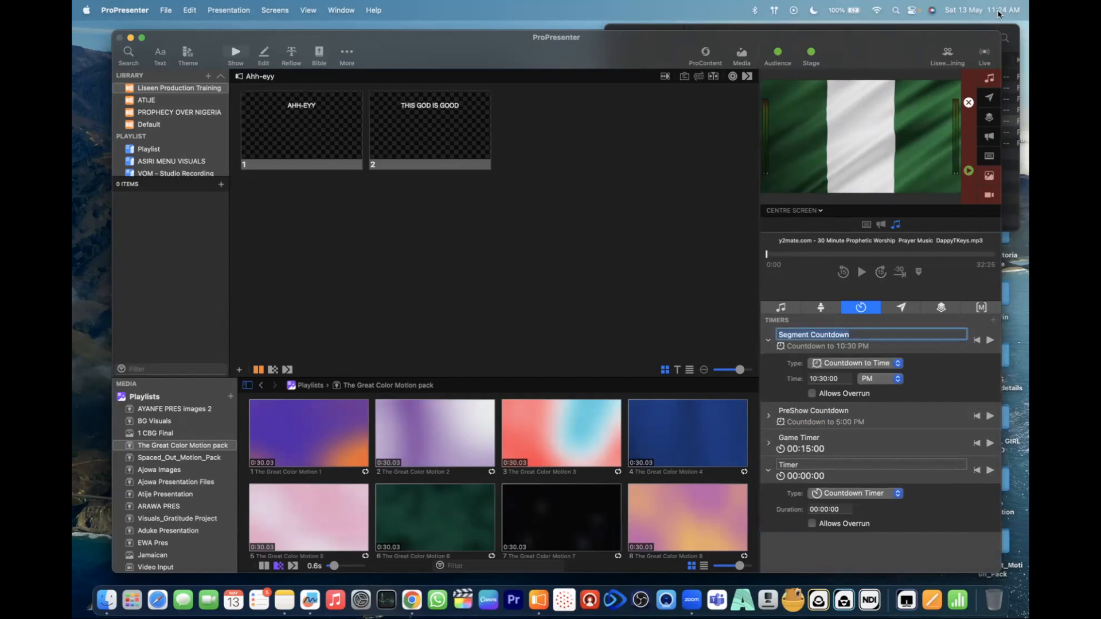
click(869, 362)
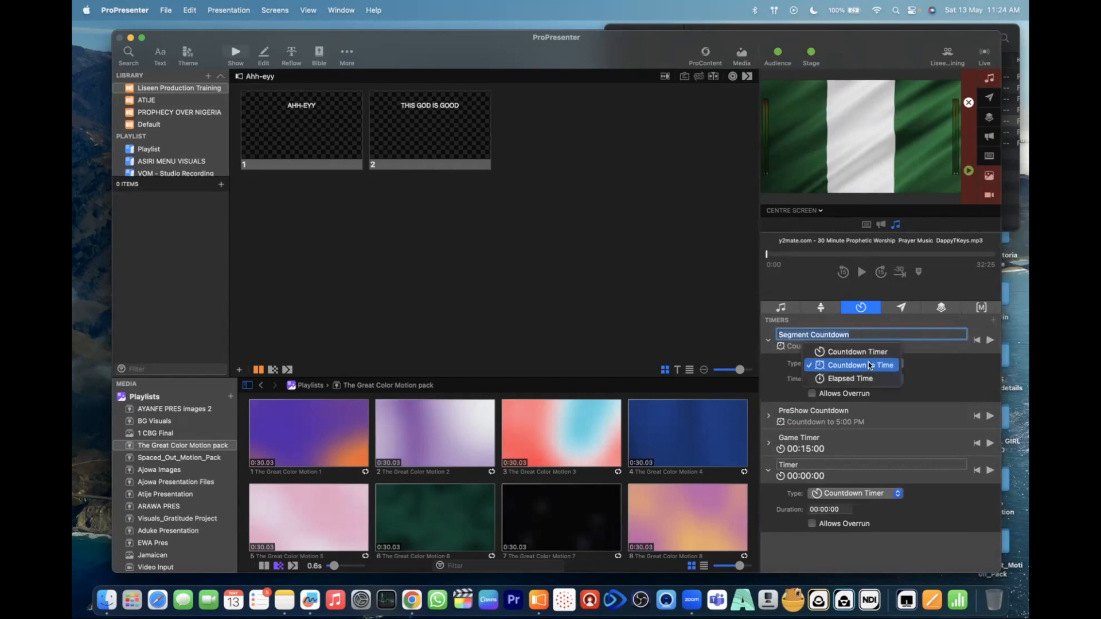
click(863, 353)
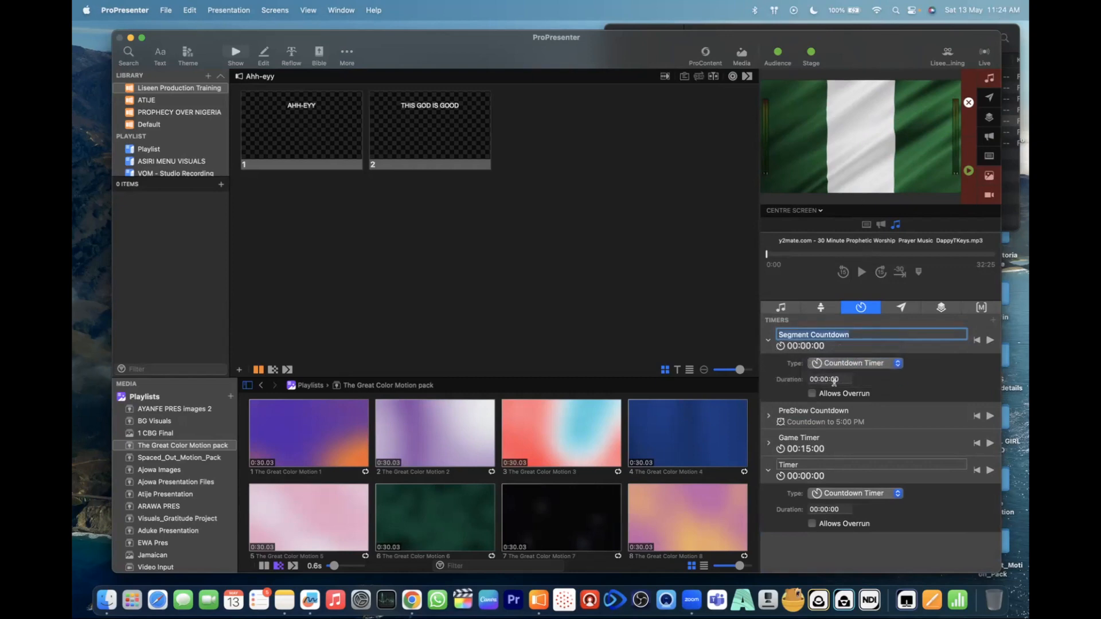
click(827, 380)
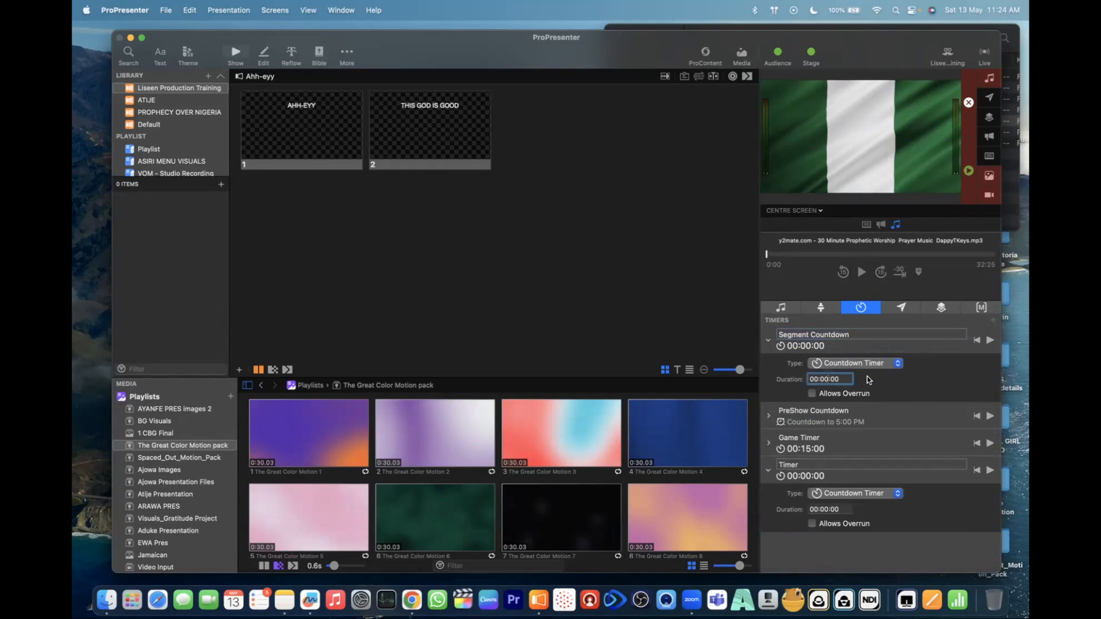
text(5)
key(Return)
click(991, 341)
- Change Segment Countdown's type to Countdown to Time, switch its target time to AM, and edit the hour
click(862, 364)
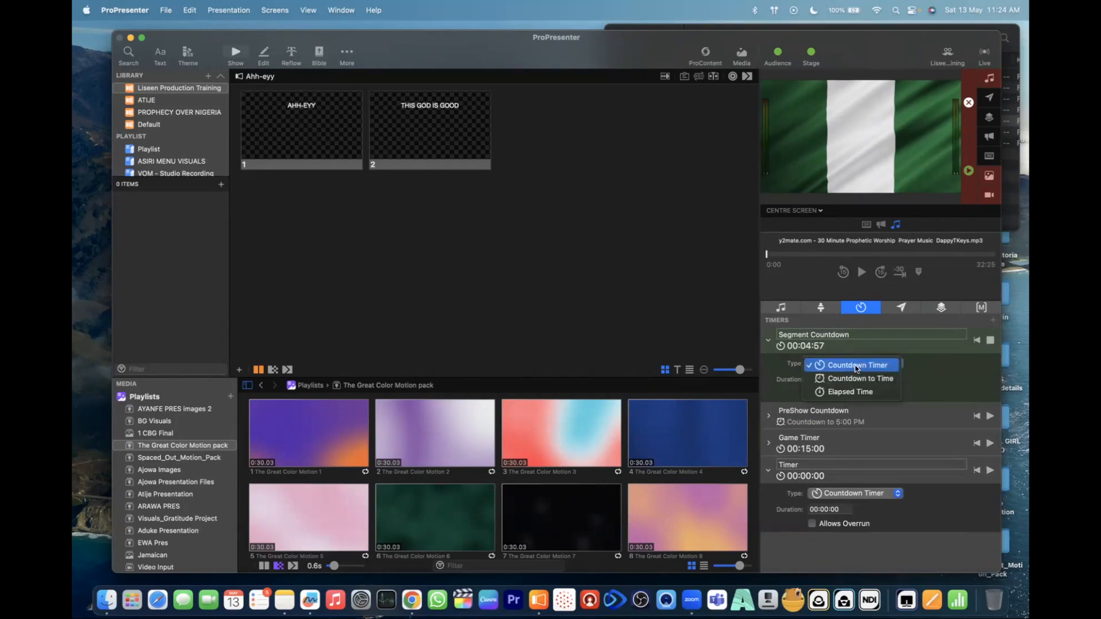
click(848, 376)
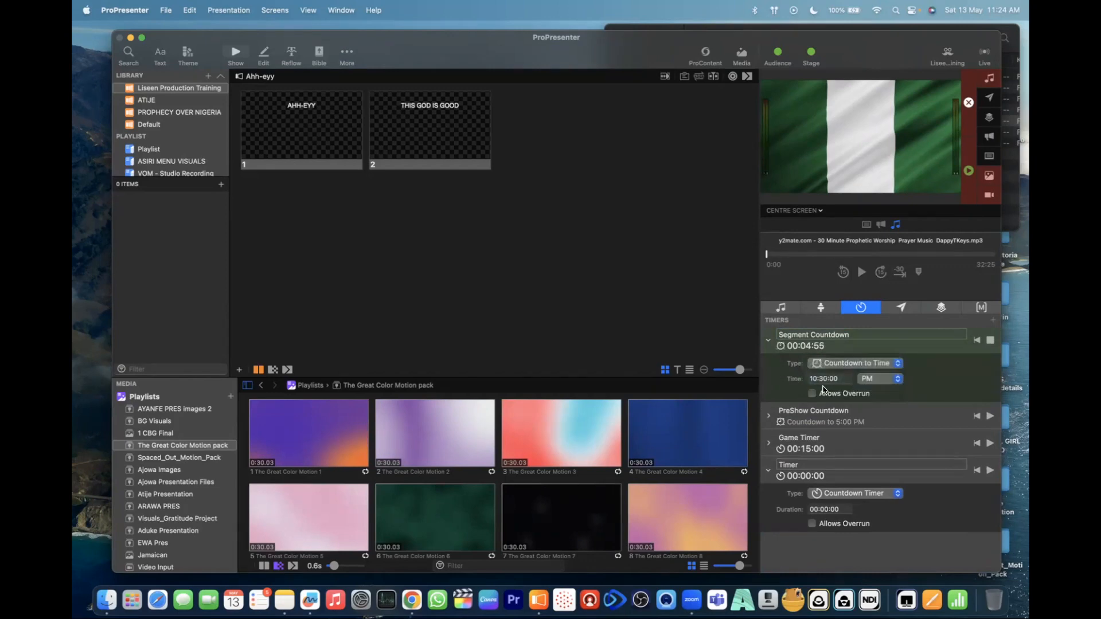
click(878, 384)
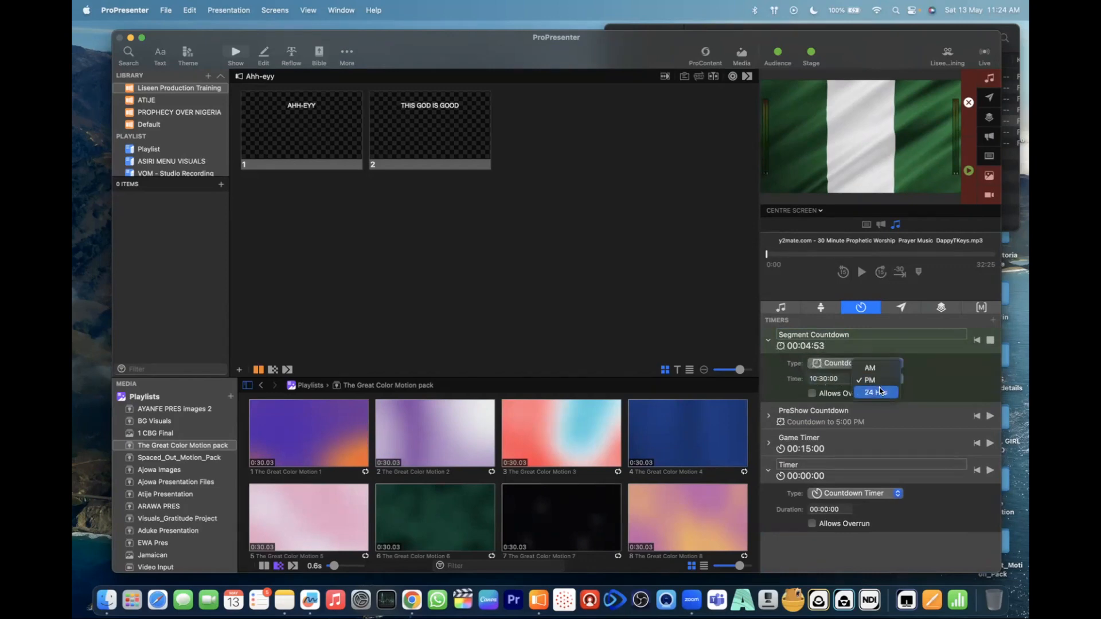
click(887, 369)
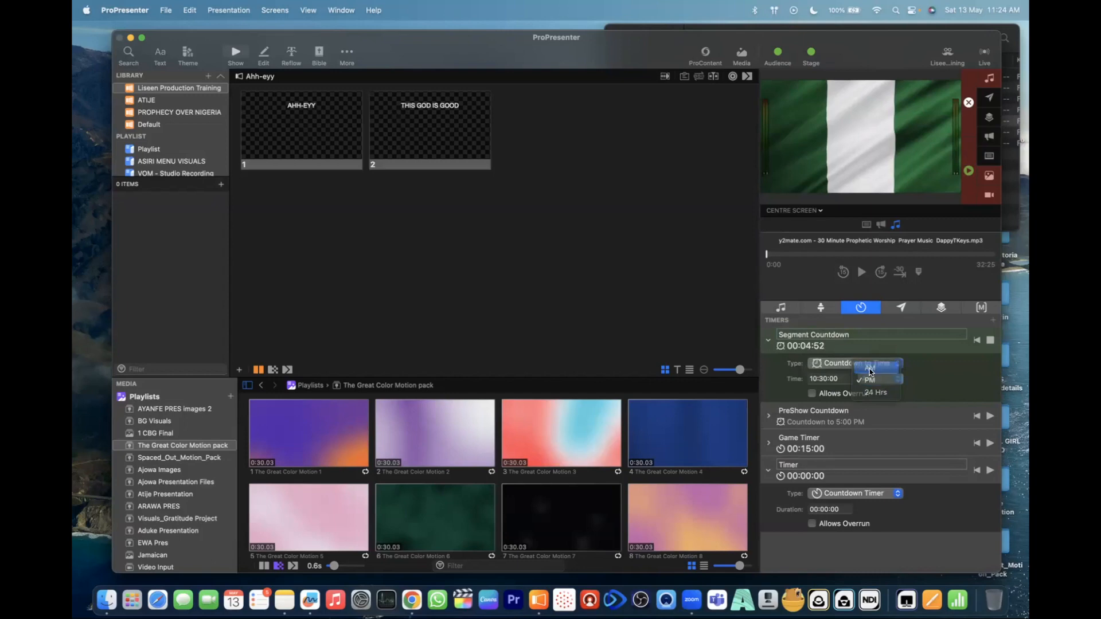
click(816, 380)
text(1)
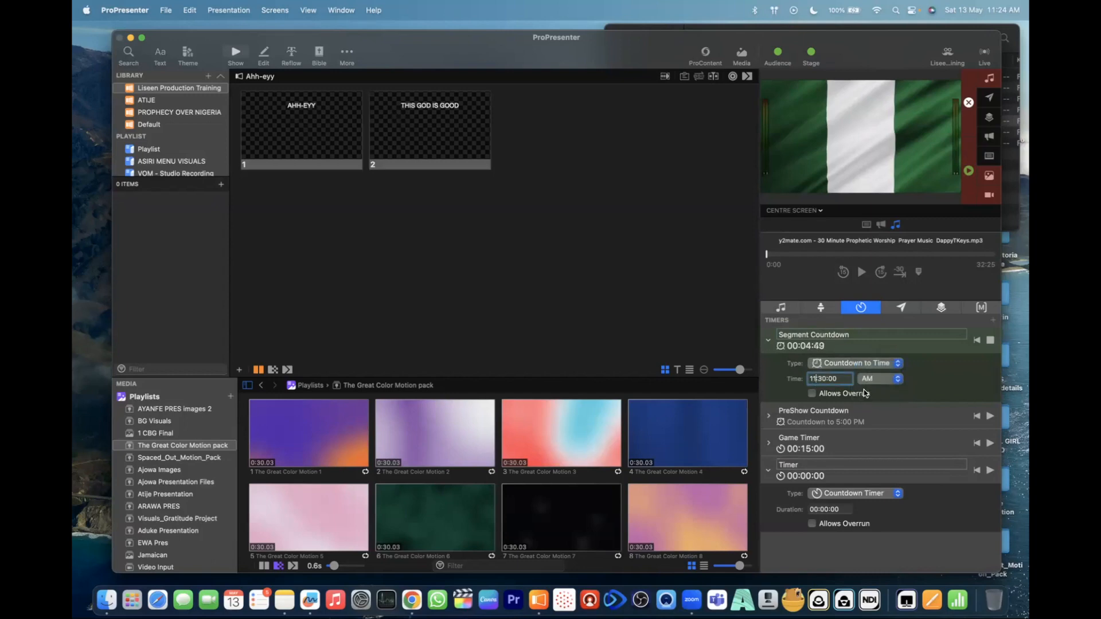
- Reset and restart Segment Countdown, and toggle its Allows Overrun option
click(978, 341)
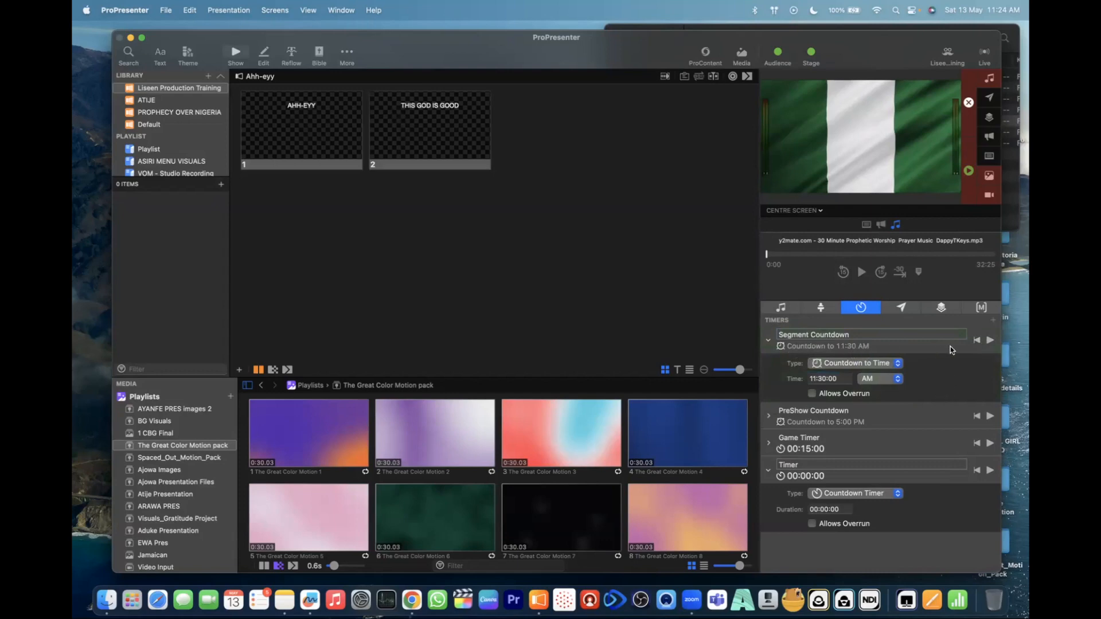
click(990, 340)
click(812, 394)
- Change Segment Countdown's type to Elapsed Time, open its end limit for editing, and stop the timer
click(880, 363)
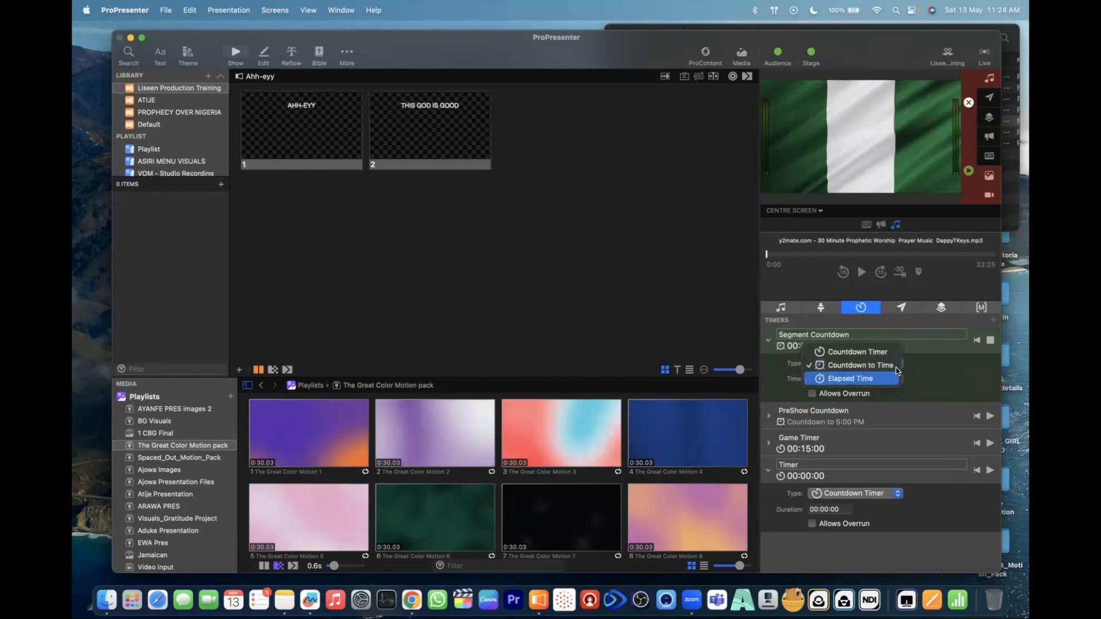
click(860, 379)
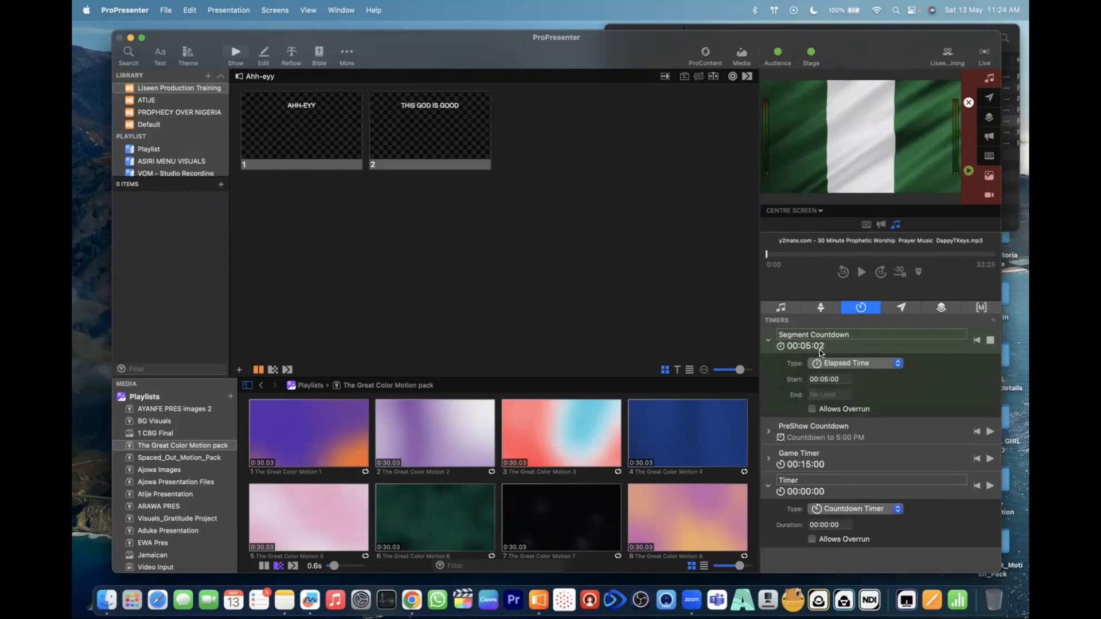
click(826, 395)
click(990, 340)
- Show the message settings and the list of props
click(911, 308)
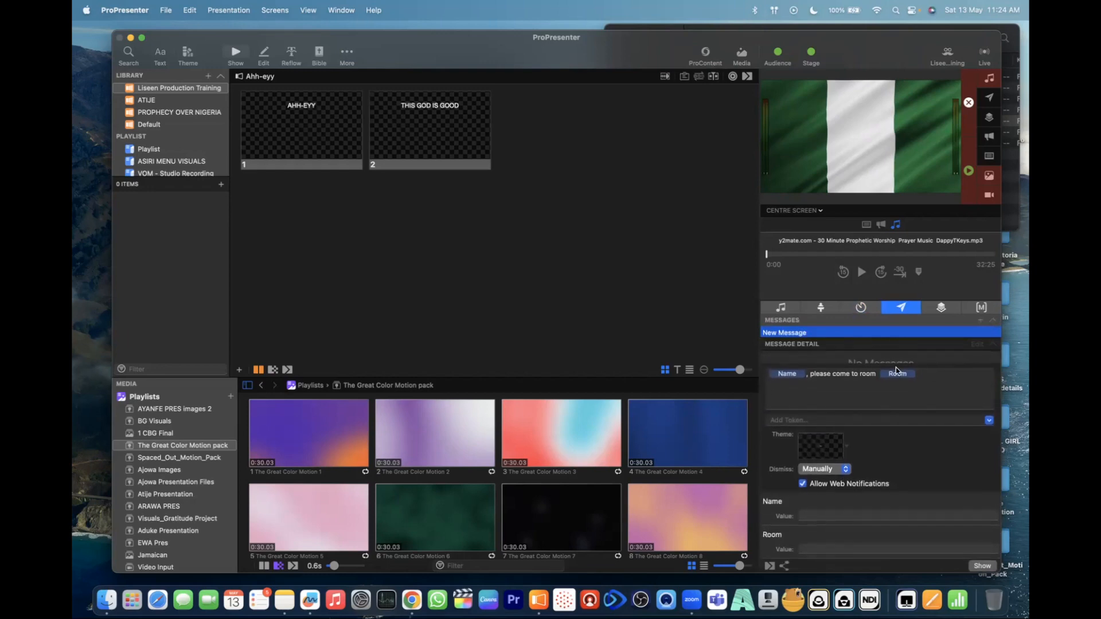
click(941, 309)
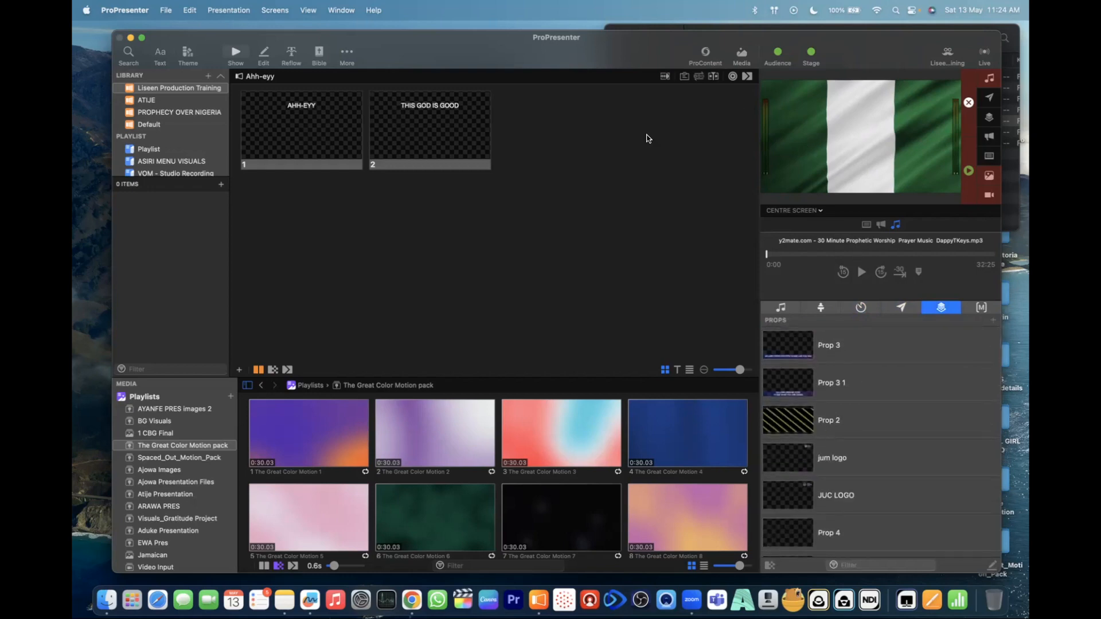
- Open the looks for editing and select the Liseen Productions Training preset
click(944, 56)
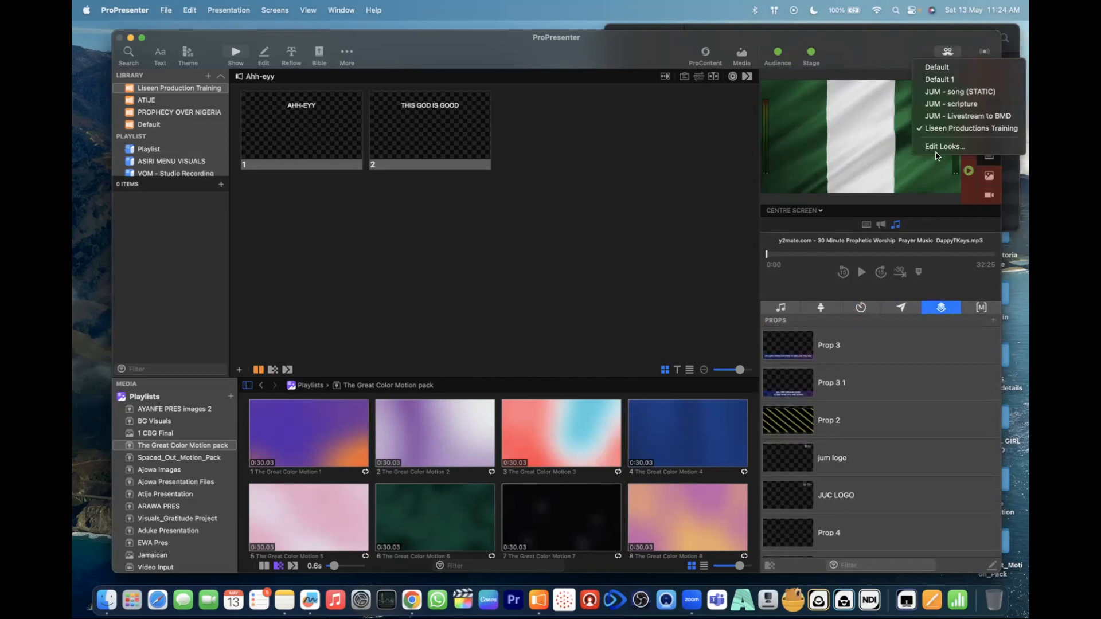
click(952, 148)
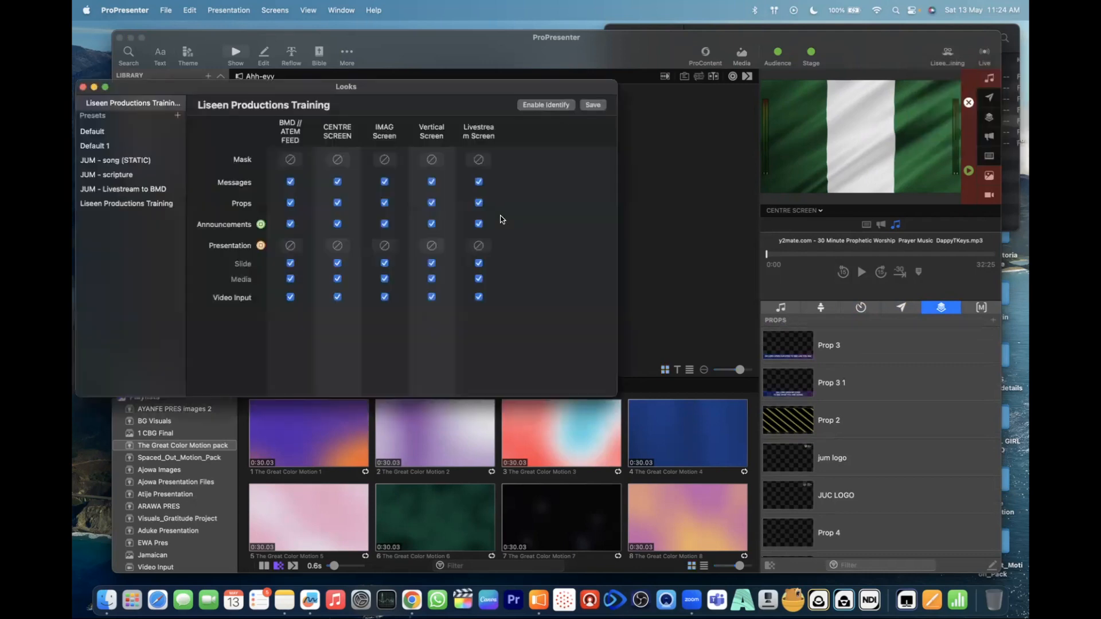
click(138, 209)
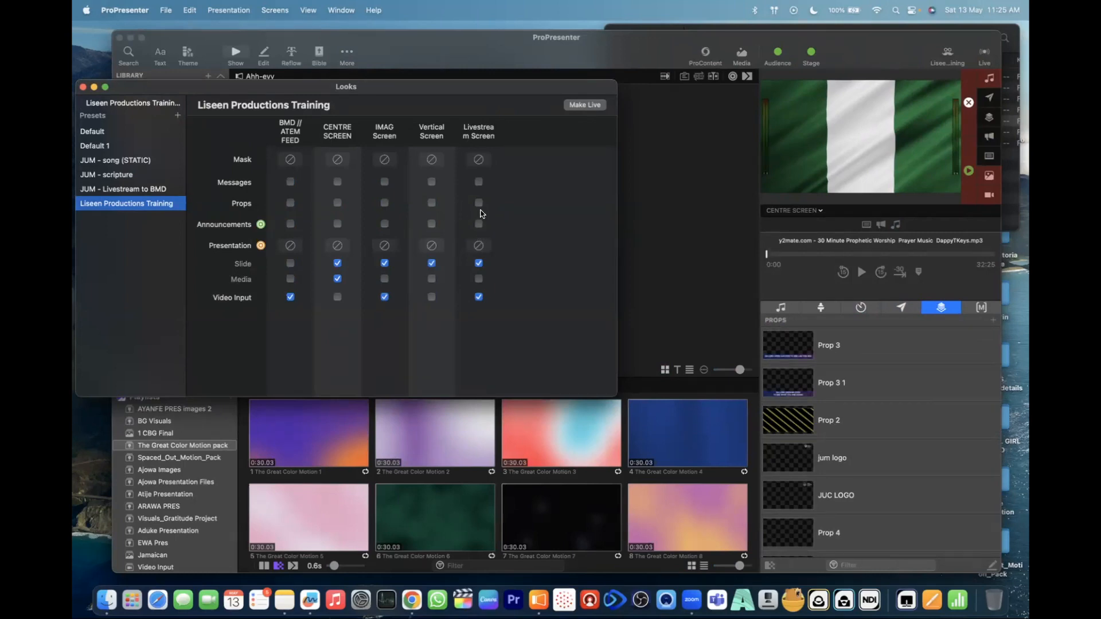
- Preview the Livestream Screen, and launch NDI Virtual Input with the IMAG NDI Screen feed as its source
click(815, 213)
click(797, 283)
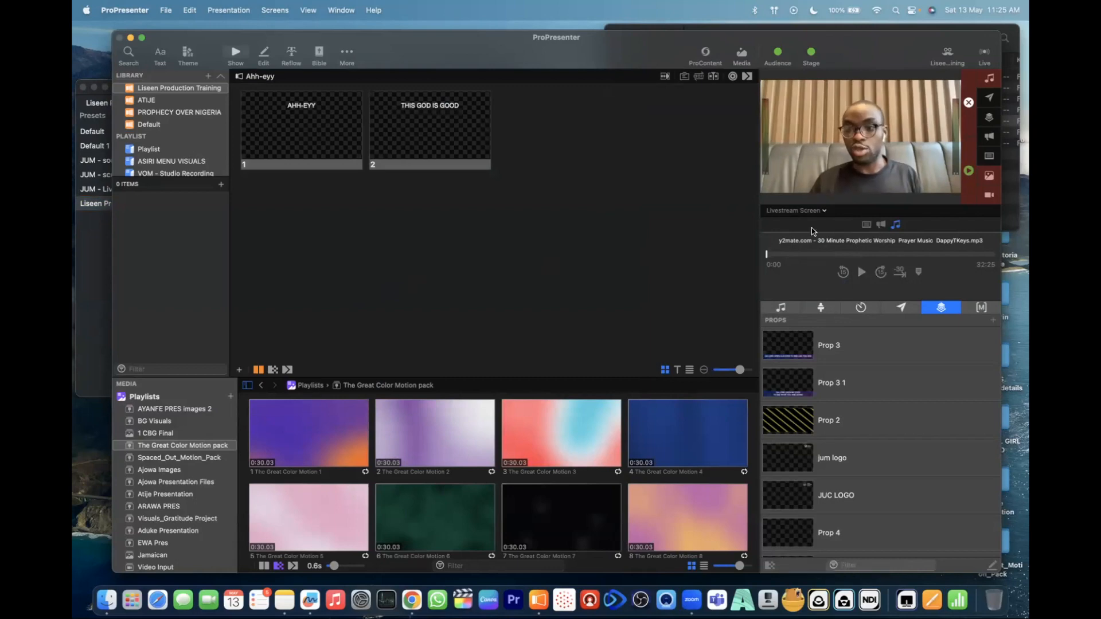
click(819, 599)
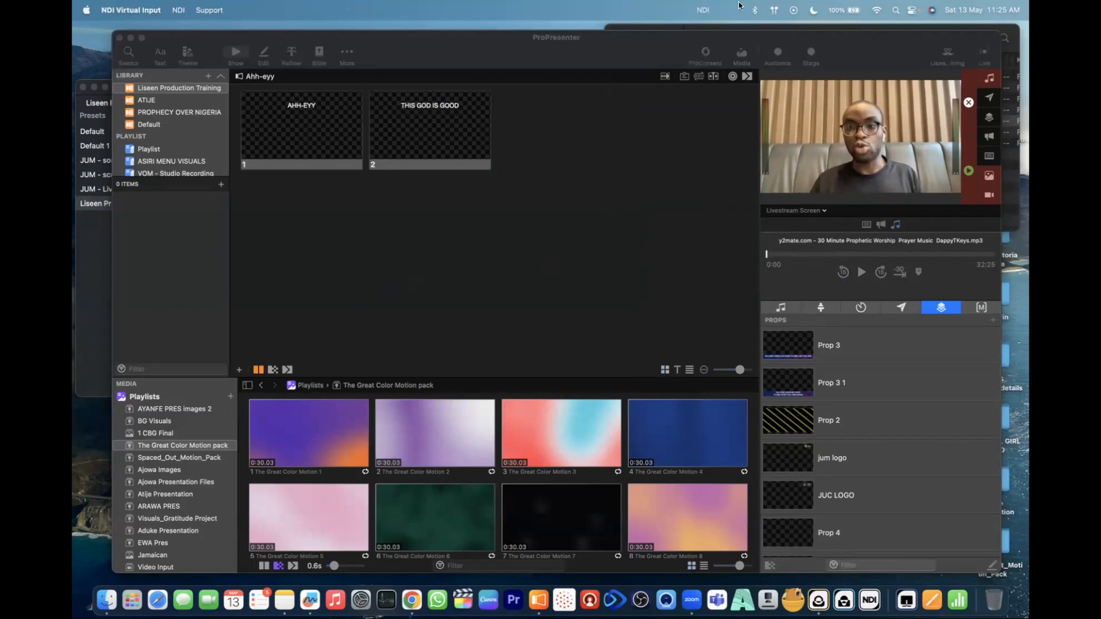
click(706, 10)
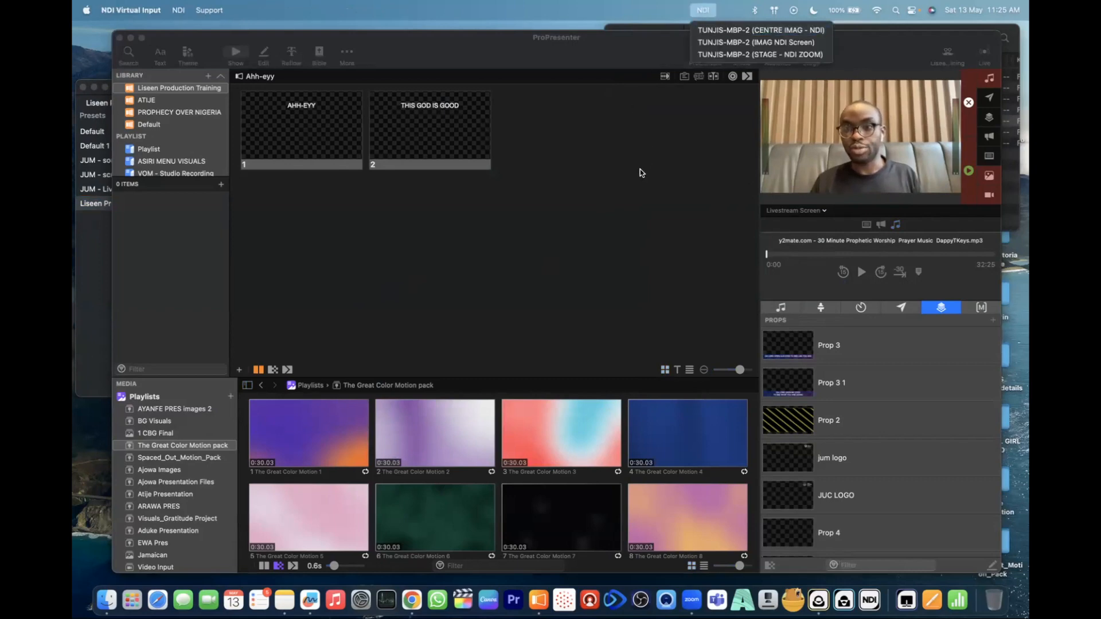
click(702, 43)
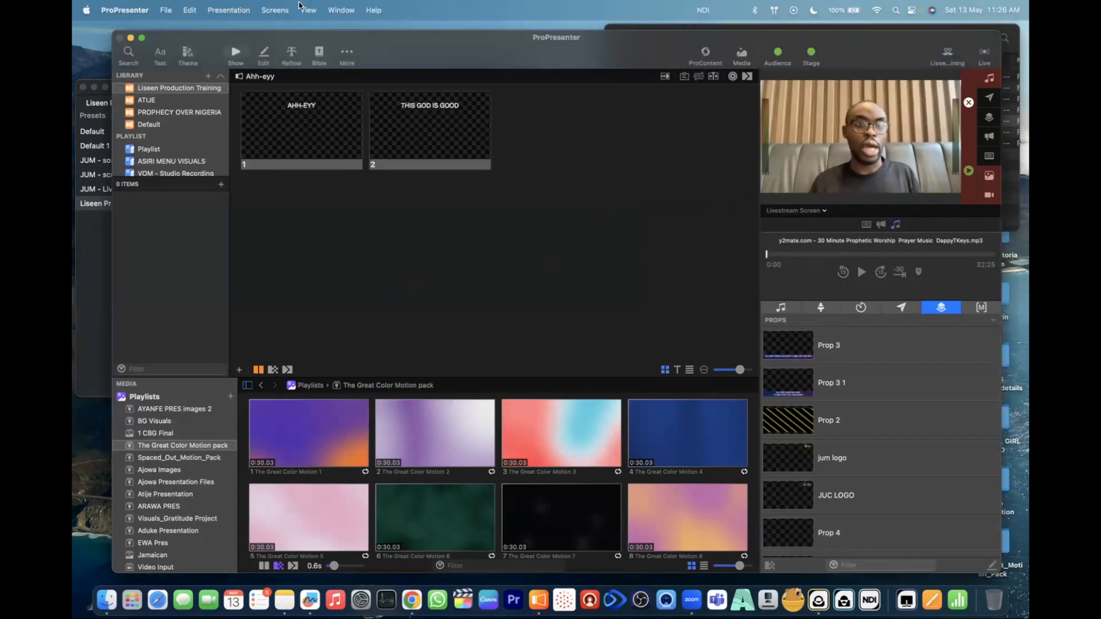
- In the screen configuration, assign the Livestream Screen a new 720p59.94 NDI output and name it Livestream NDI
click(274, 11)
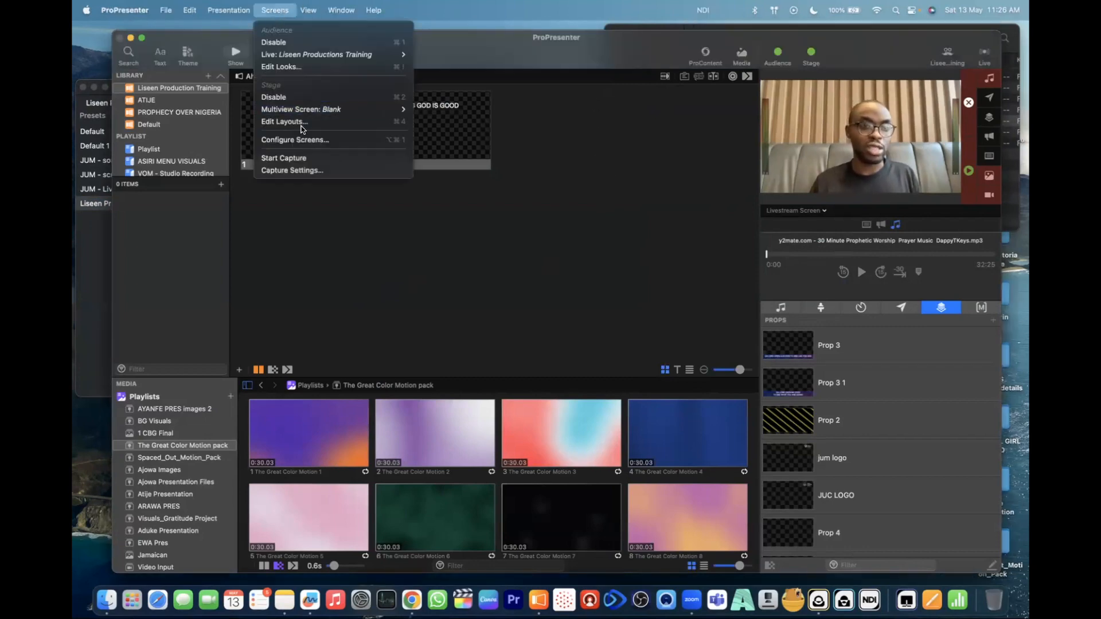
click(314, 143)
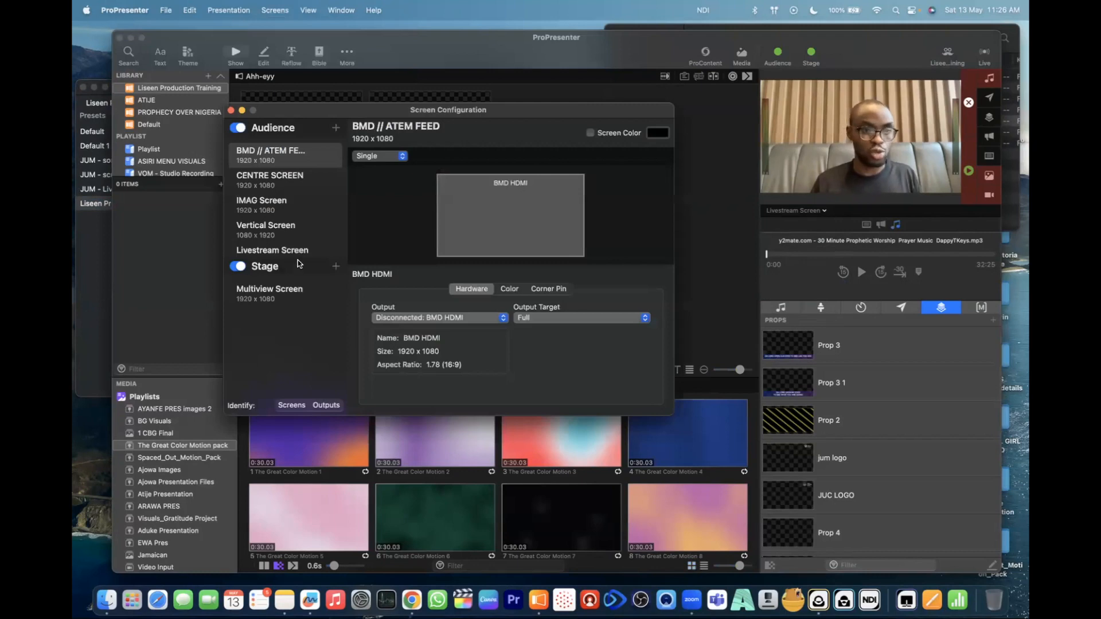
click(267, 238)
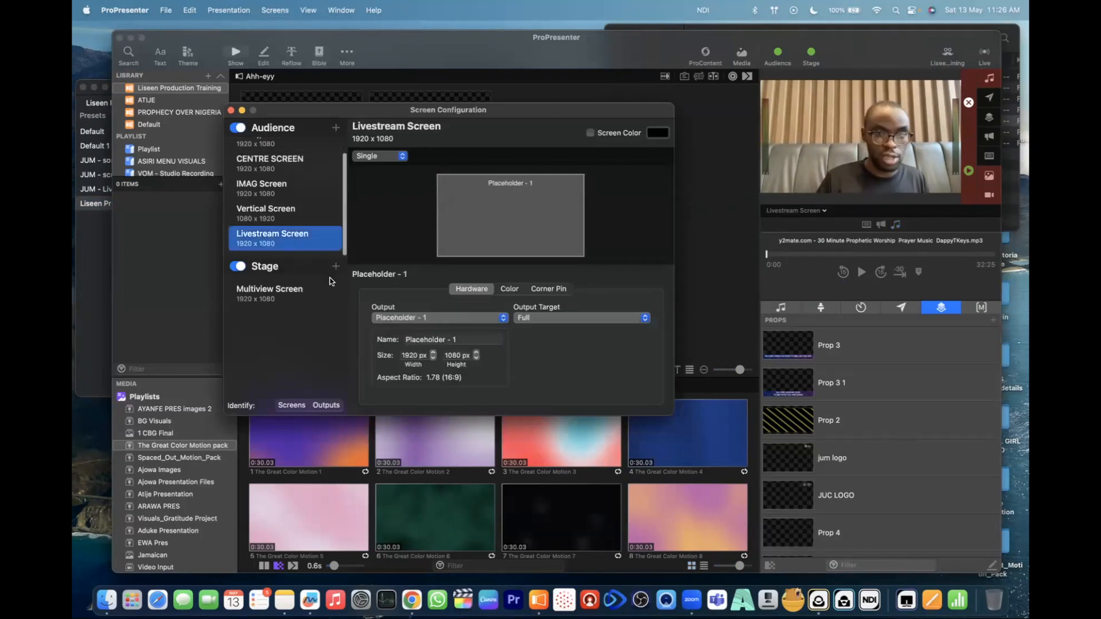
click(474, 322)
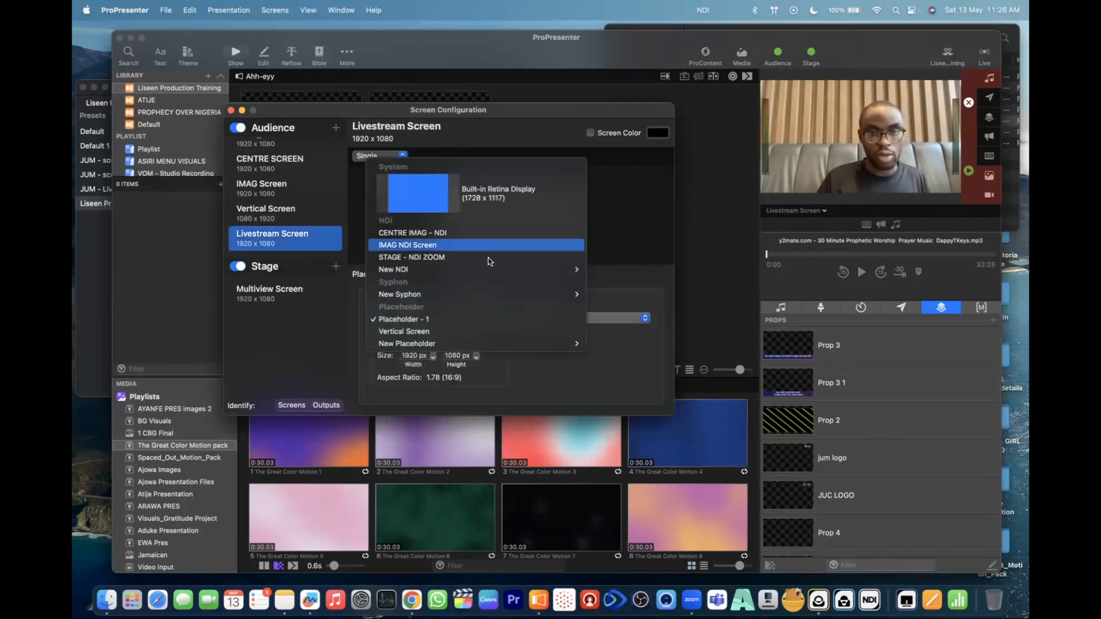
mouse_move(493, 270)
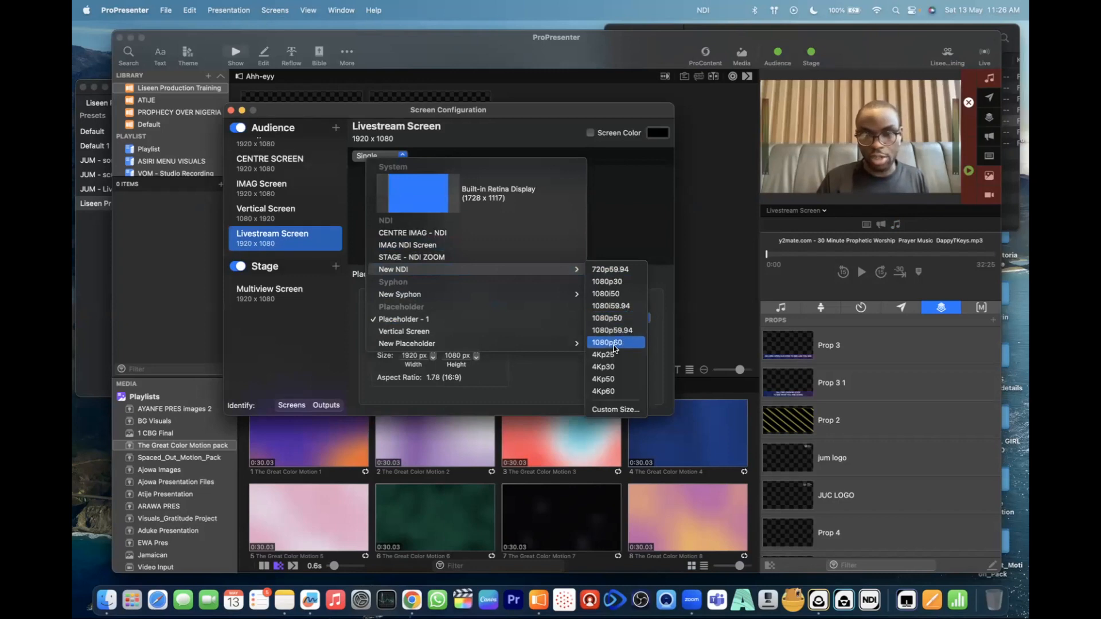
click(609, 269)
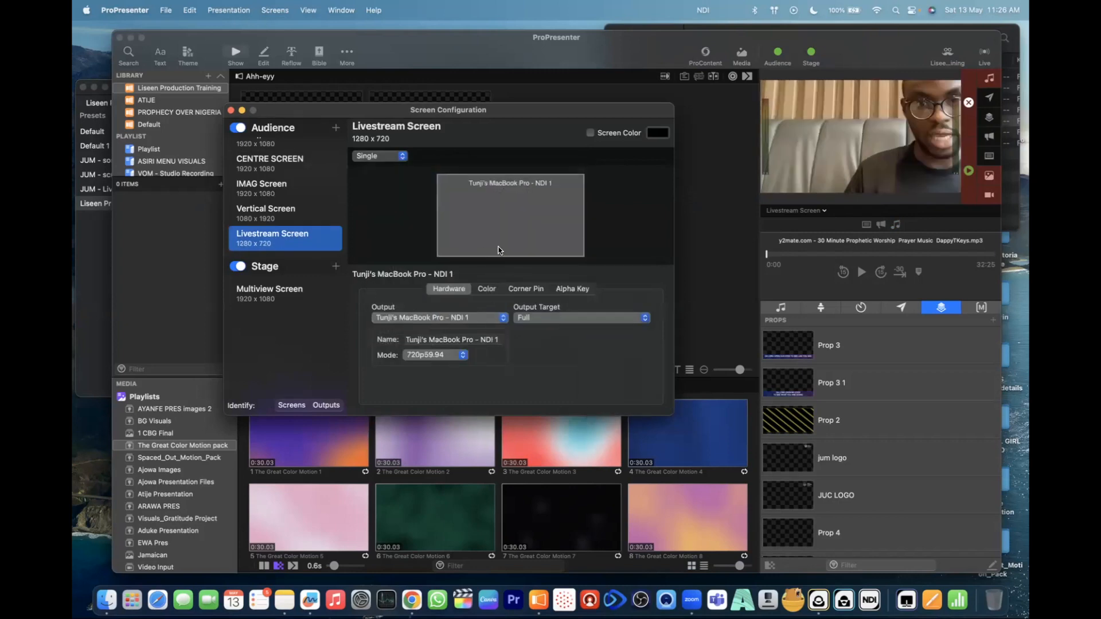
triple_click(453, 339)
text(Livestream NDI)
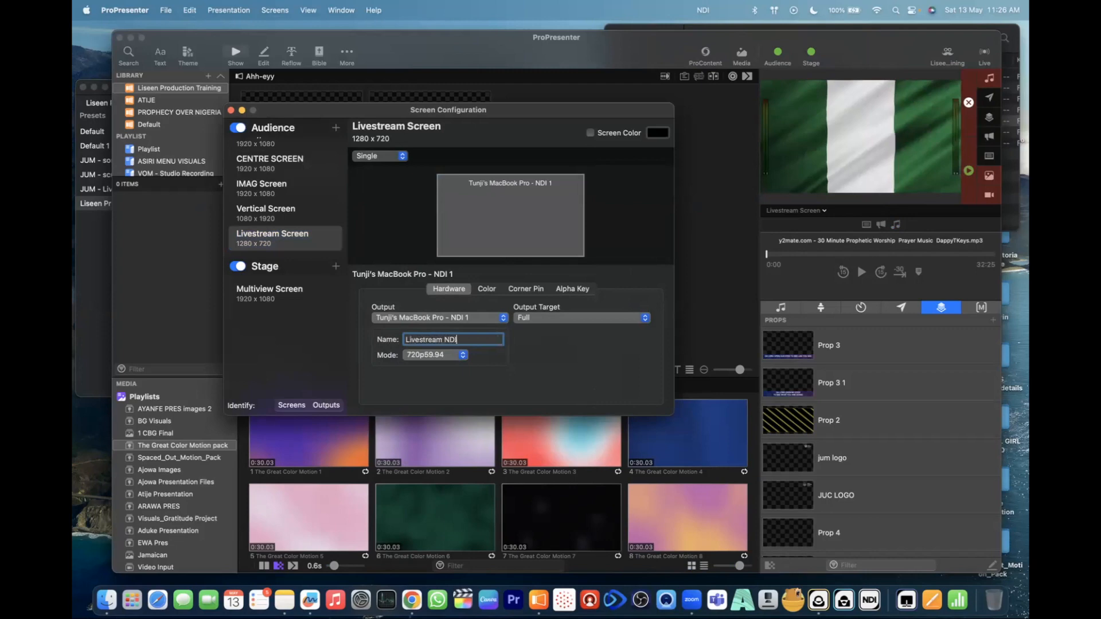
key(Return)
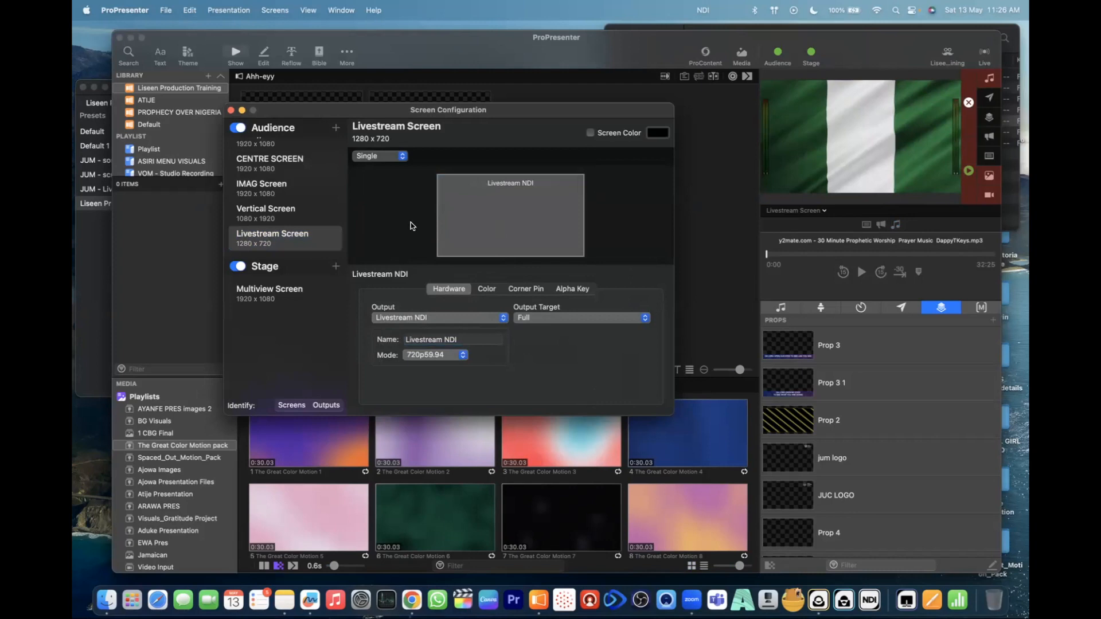
- Check the Livestream NDI output's alpha key setting, set its mode to 1080p60 and close the screen configuration
click(588, 291)
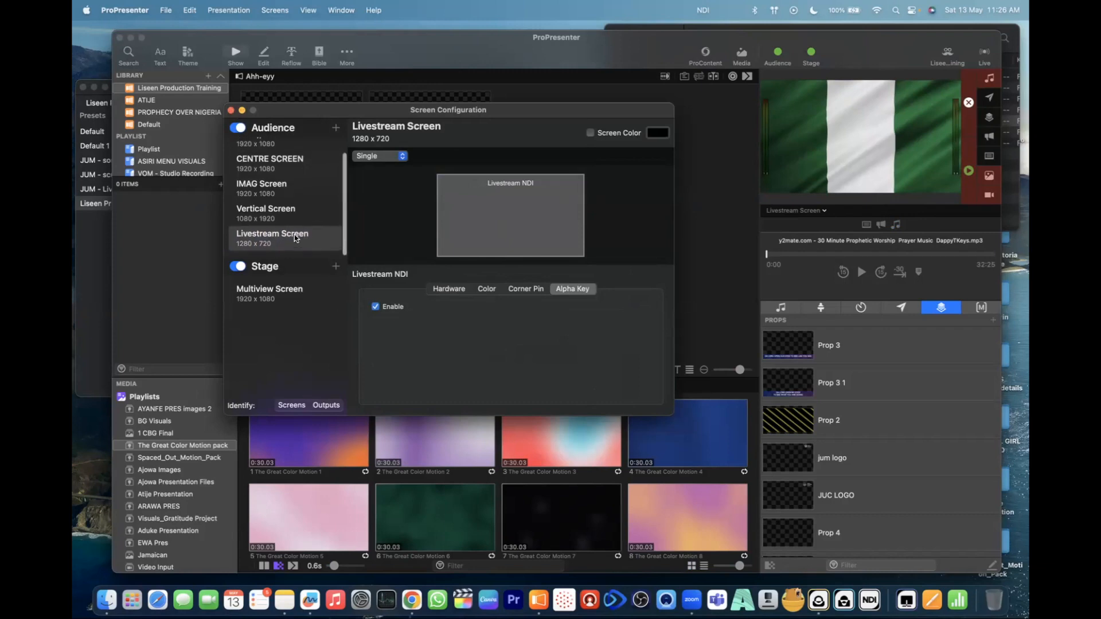
click(273, 241)
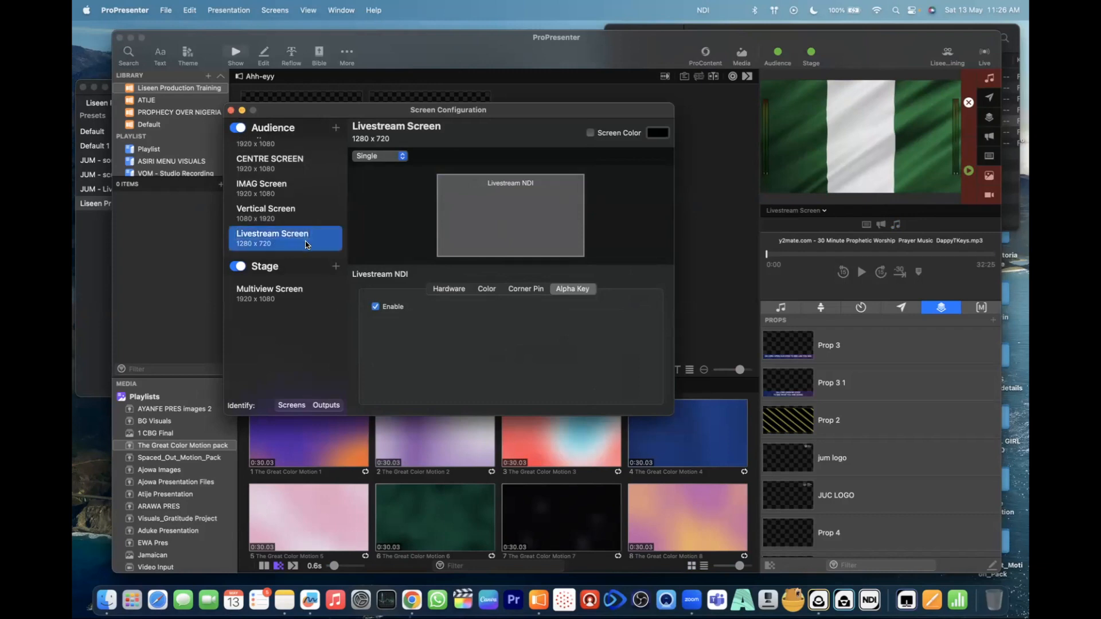
click(459, 289)
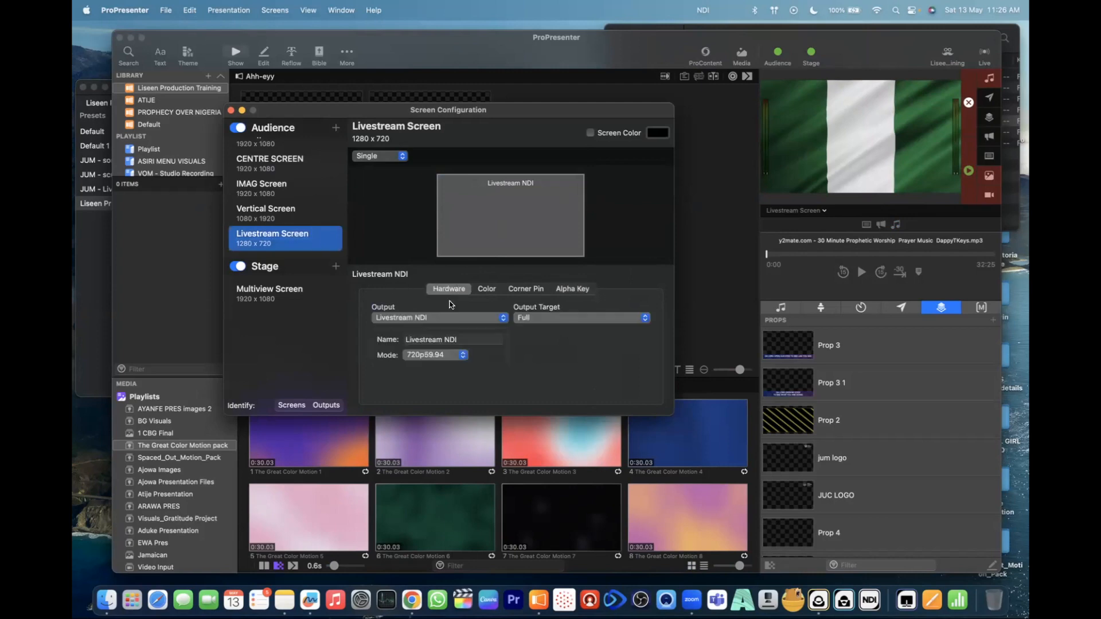
click(453, 356)
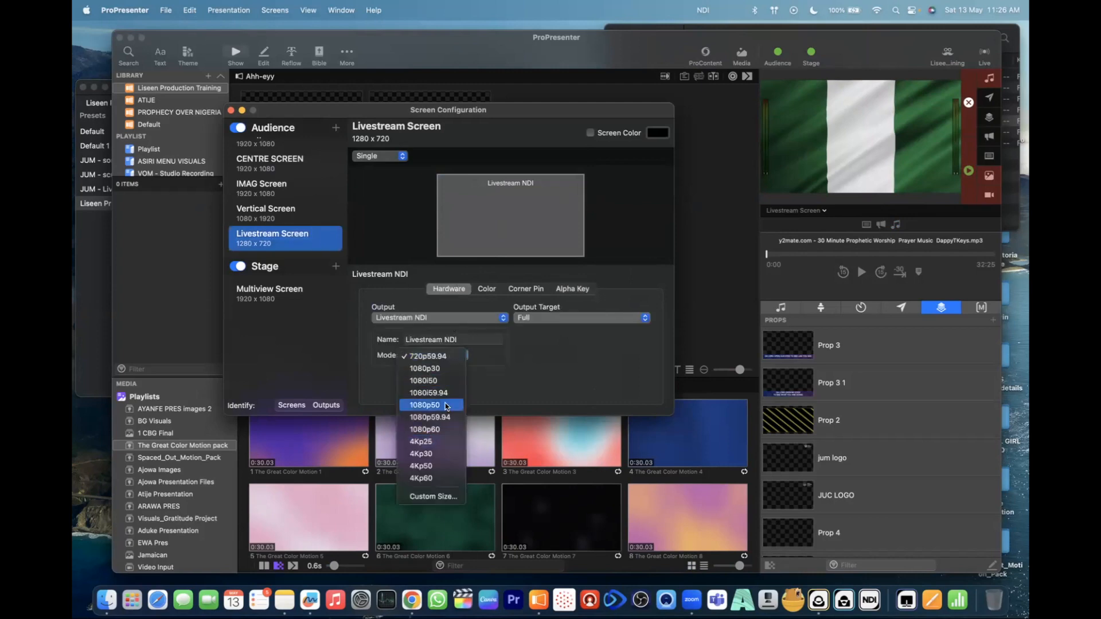
click(435, 430)
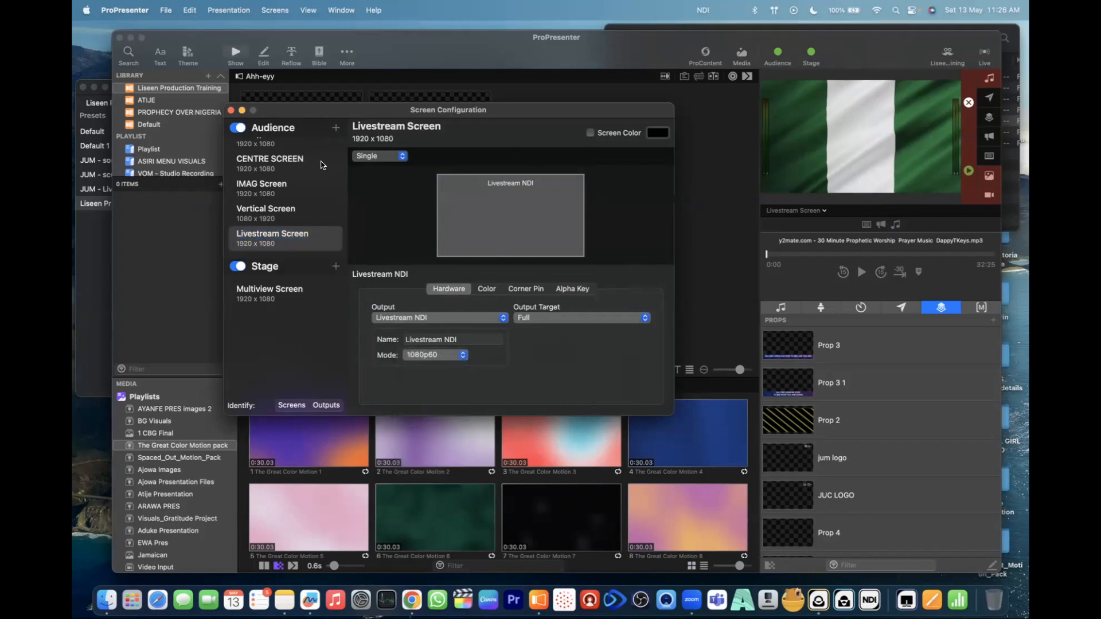
click(231, 111)
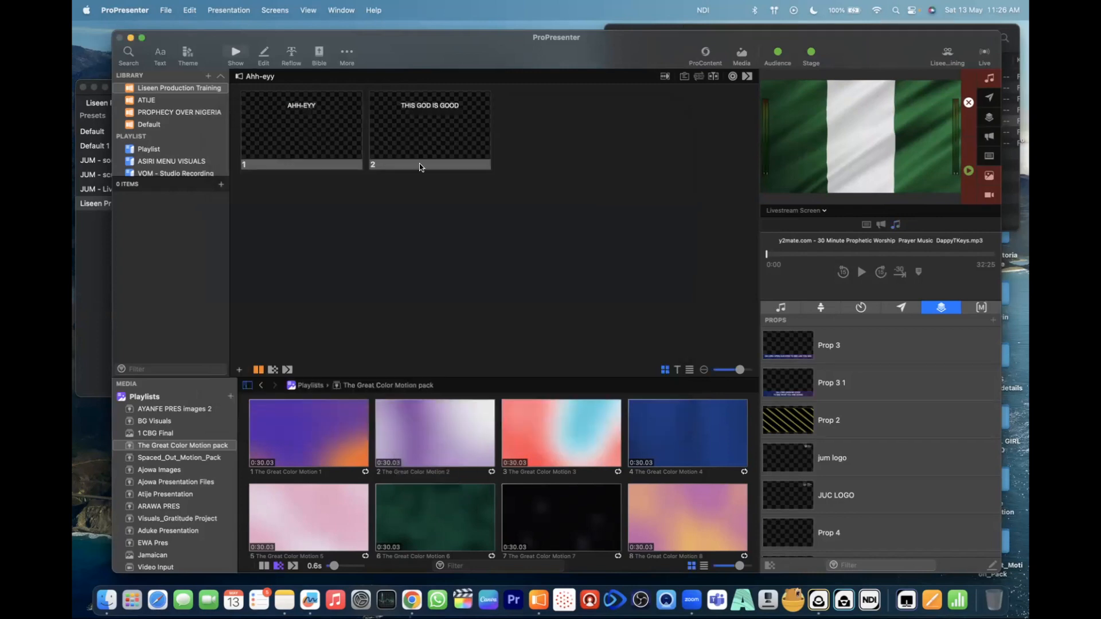
- Make the Liseen Productions Training look live and close the looks window
click(947, 53)
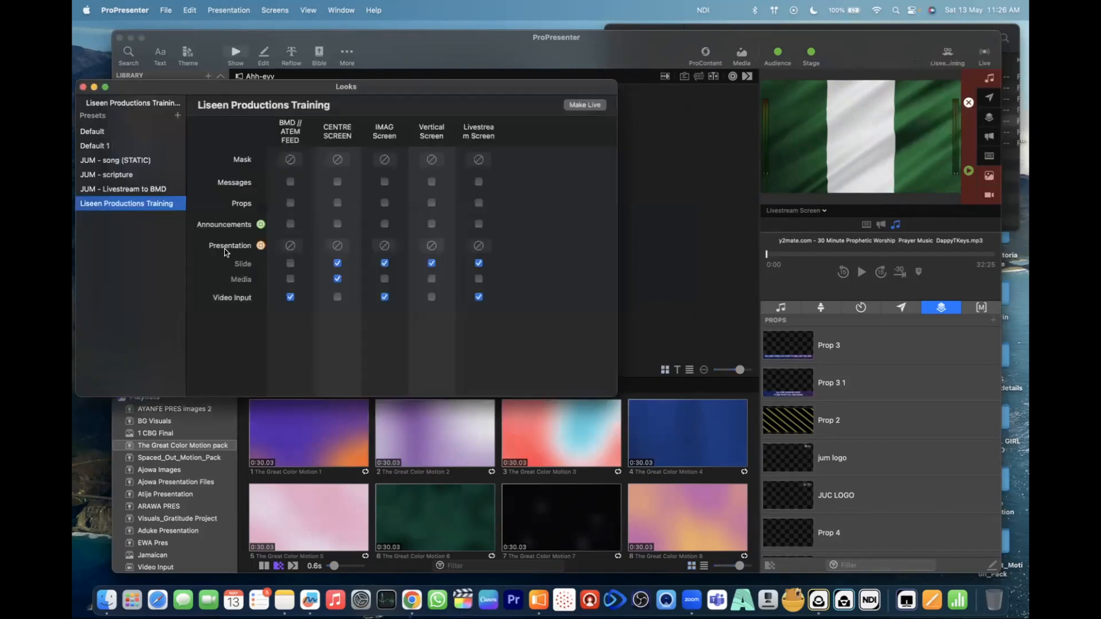
click(588, 104)
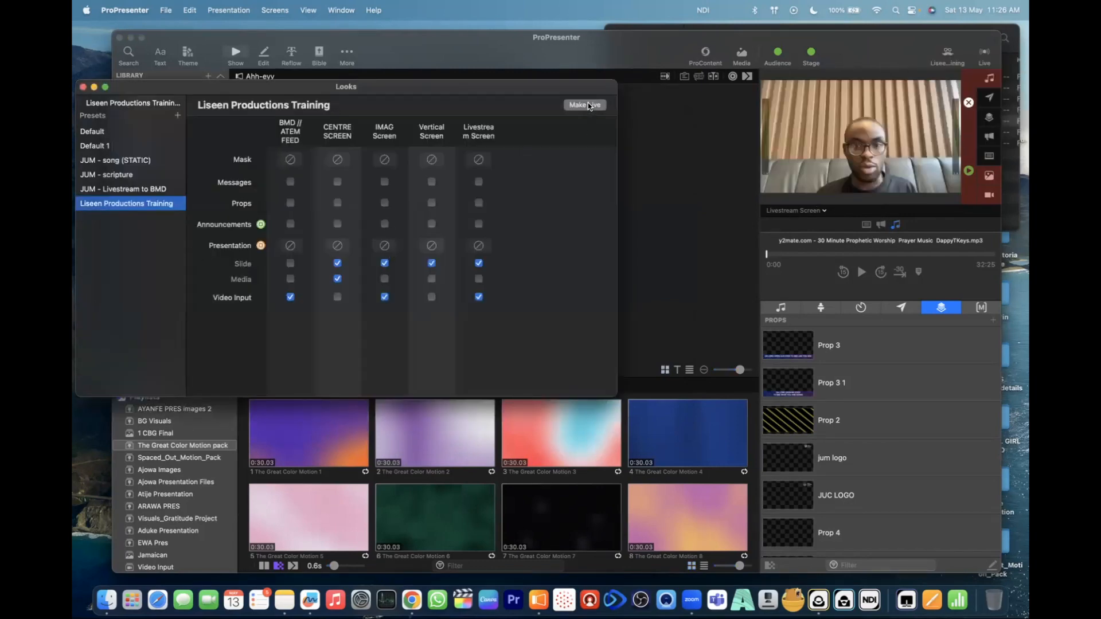
click(83, 87)
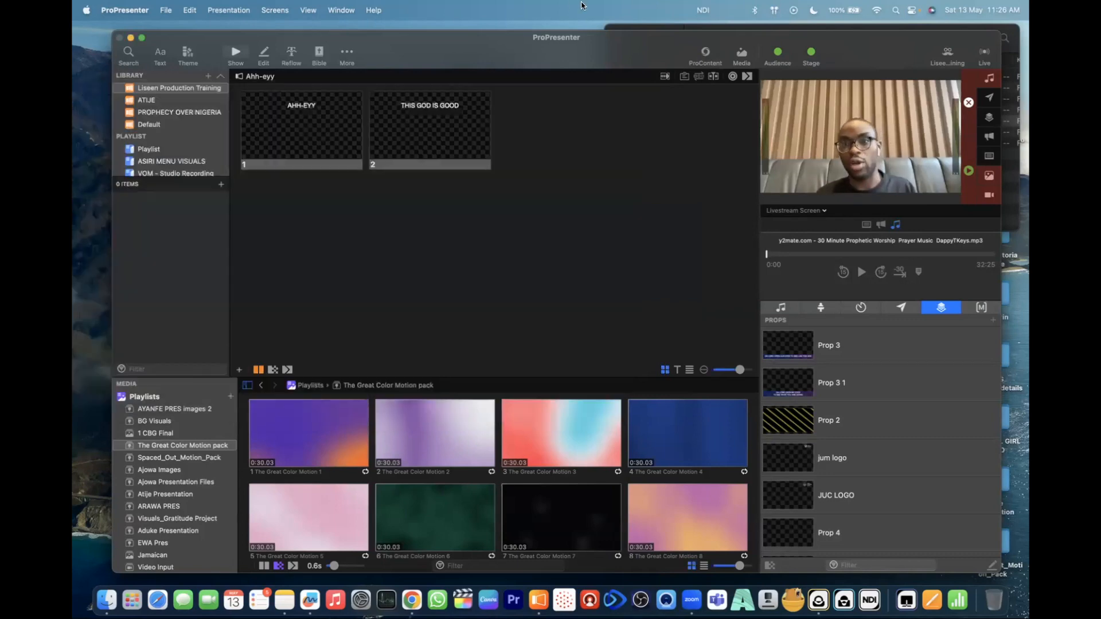
- Switch the NDI Virtual Input source to the Livestream NDI feed
click(703, 10)
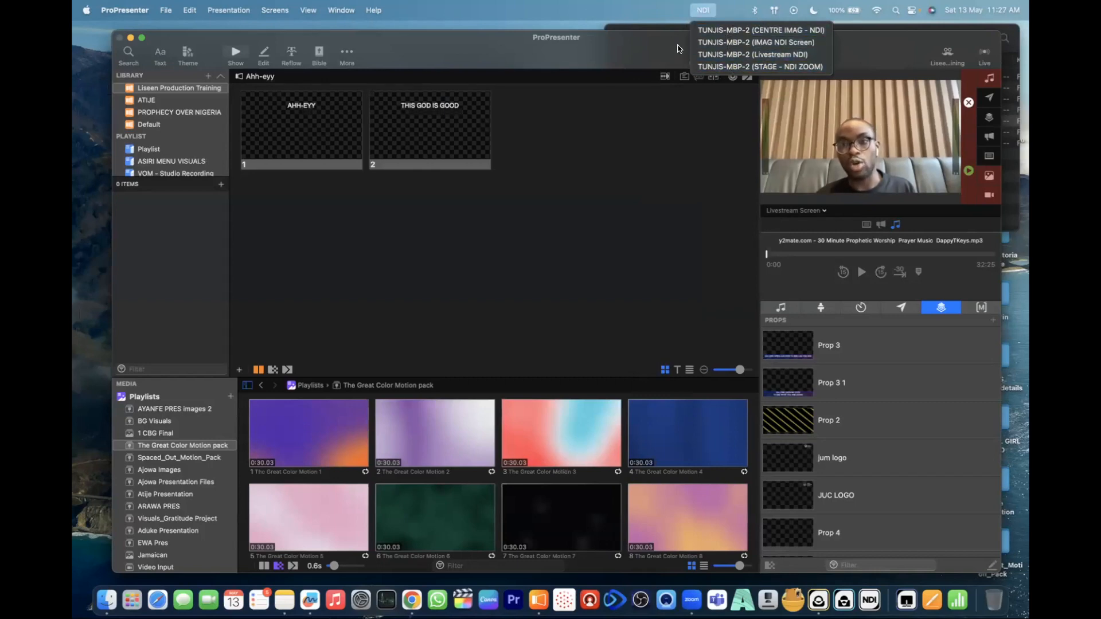
click(732, 56)
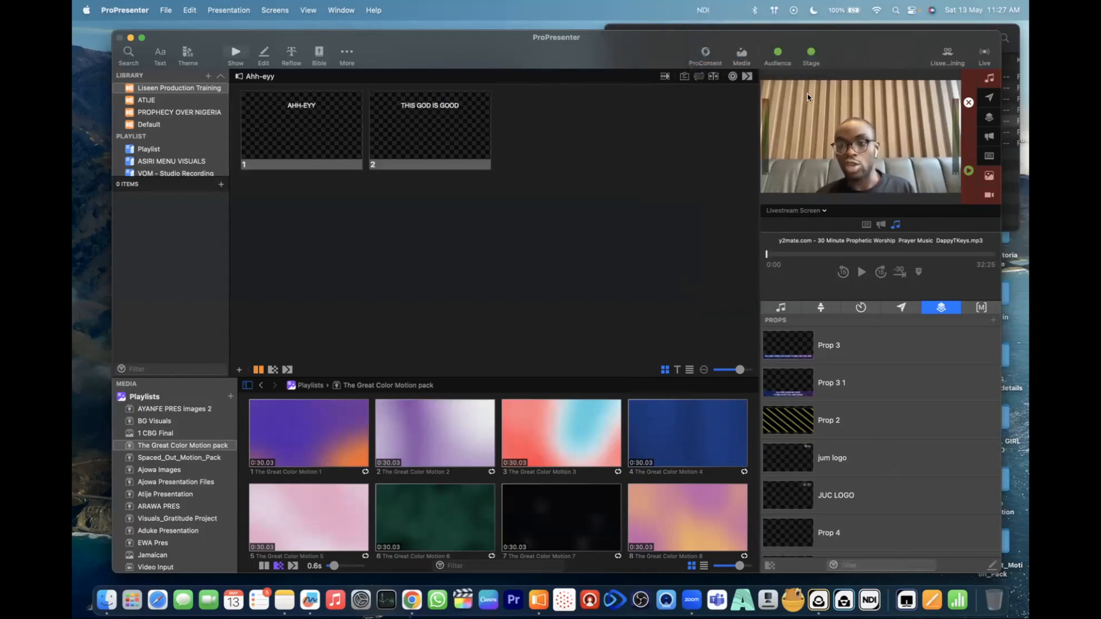
- Enable props for the Livestream Screen in the Liseen Productions Training look preset and close the looks window
click(947, 53)
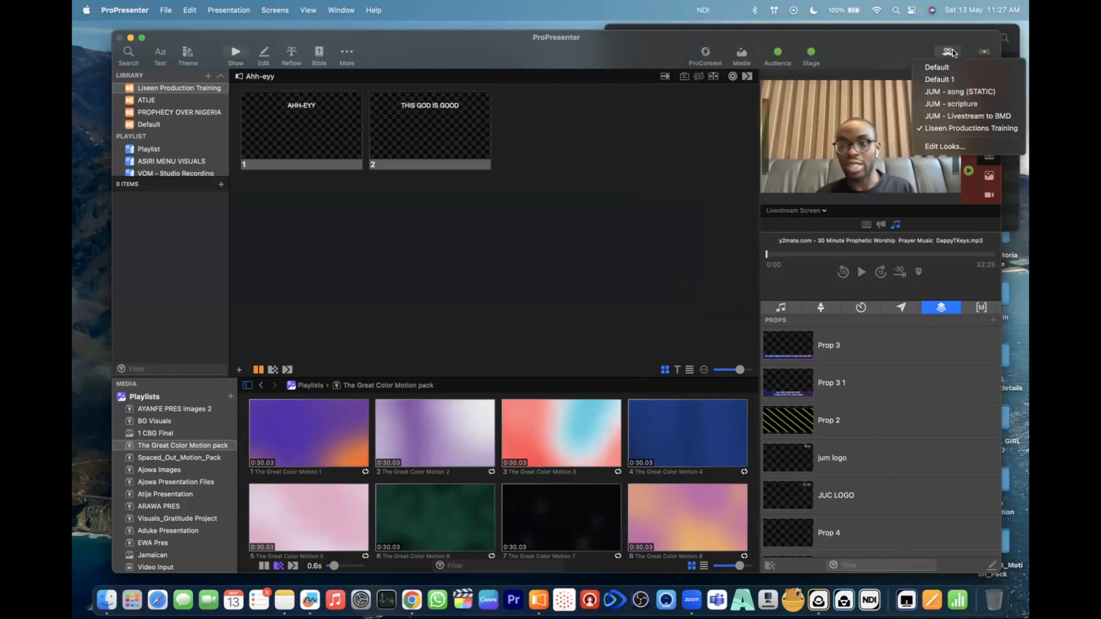
click(945, 146)
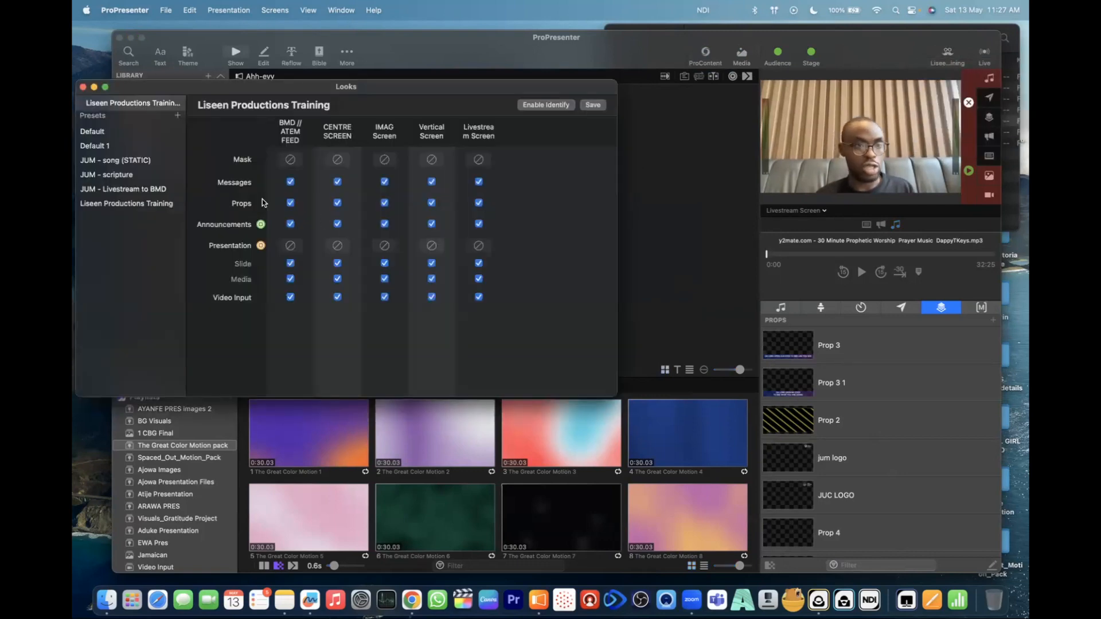
click(147, 203)
click(478, 202)
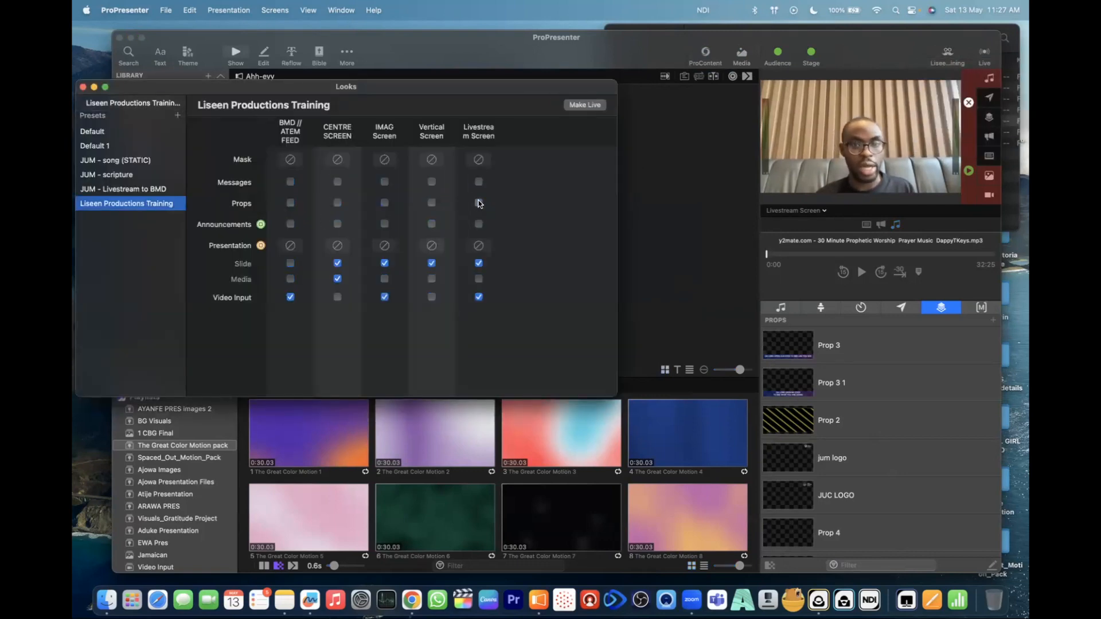
click(83, 87)
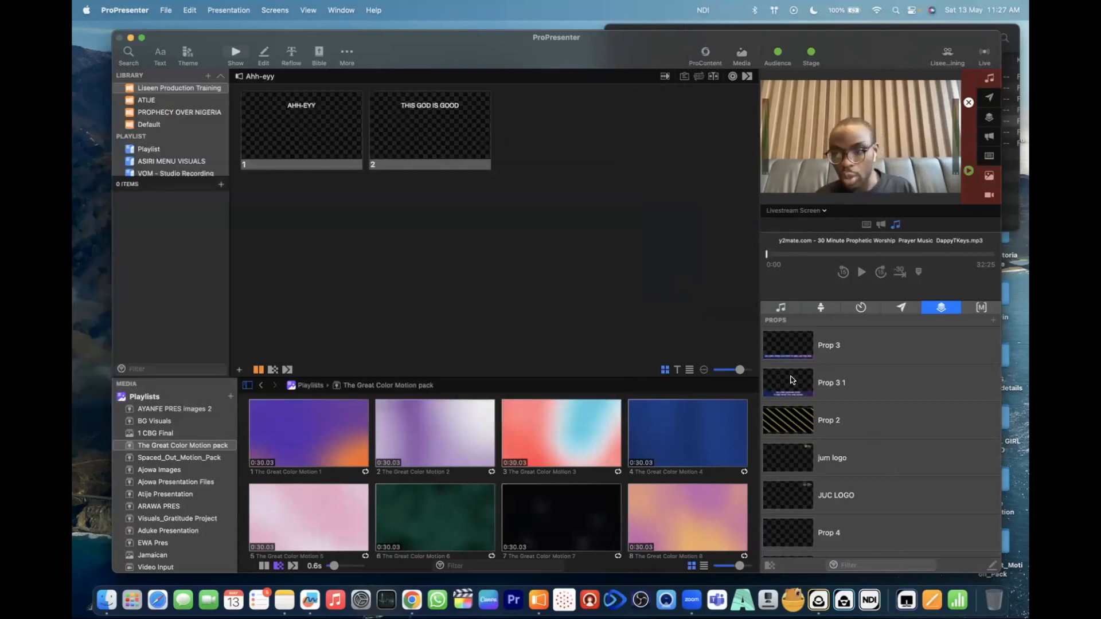
- Find the JESUS - C prop in the props list and display it on the Livestream Screen
scroll(843, 502, down, 2)
scroll(843, 503, down, 3)
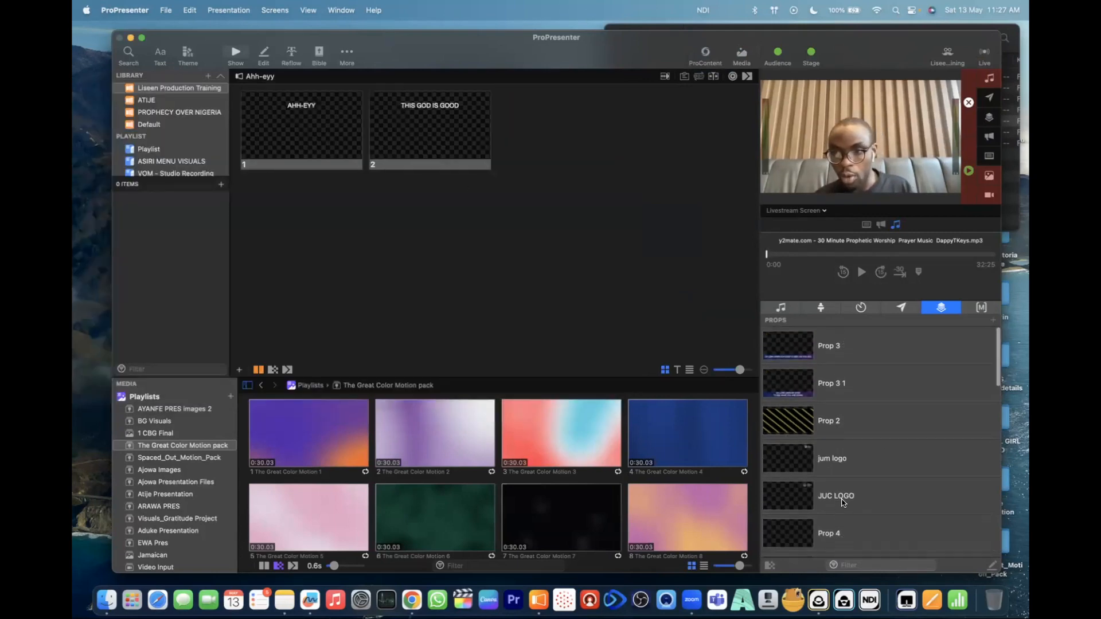
scroll(848, 465, down, 7)
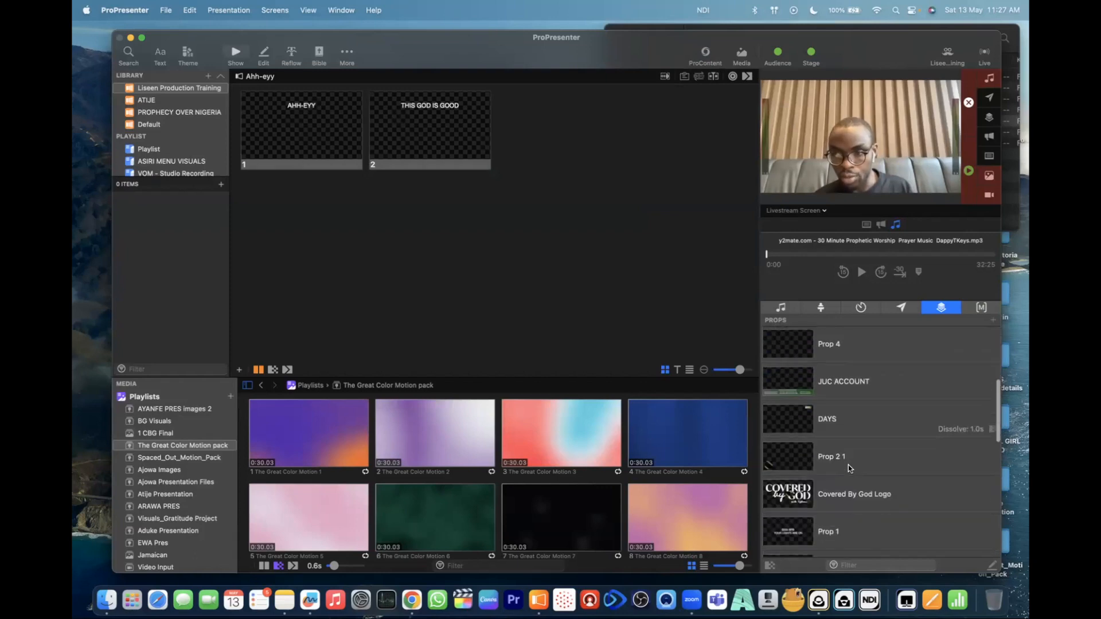
scroll(848, 466, up, 2)
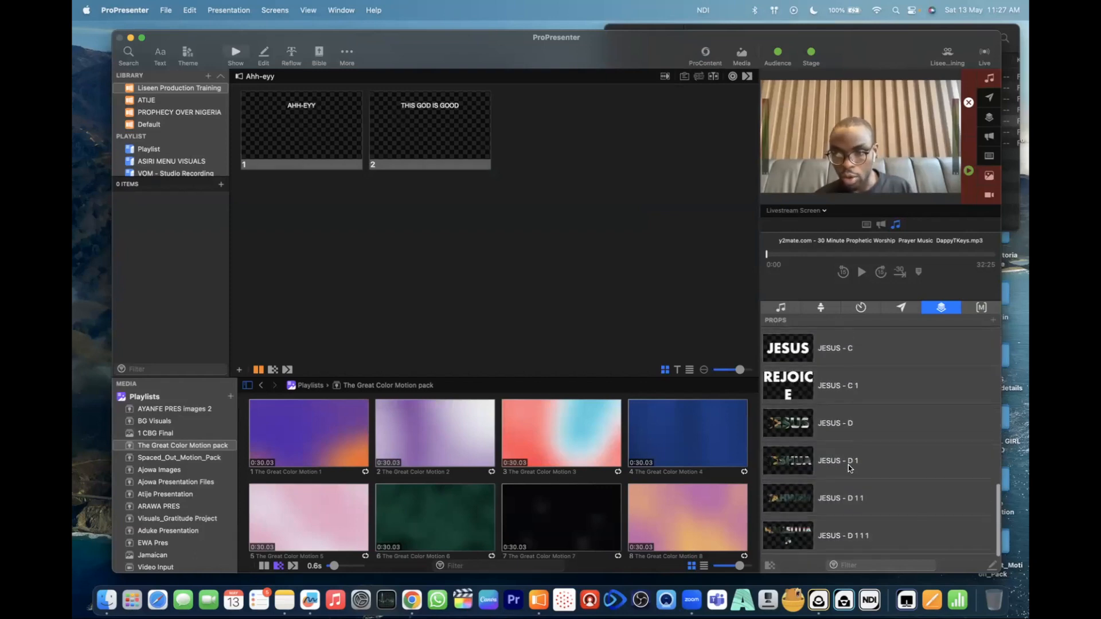
click(795, 446)
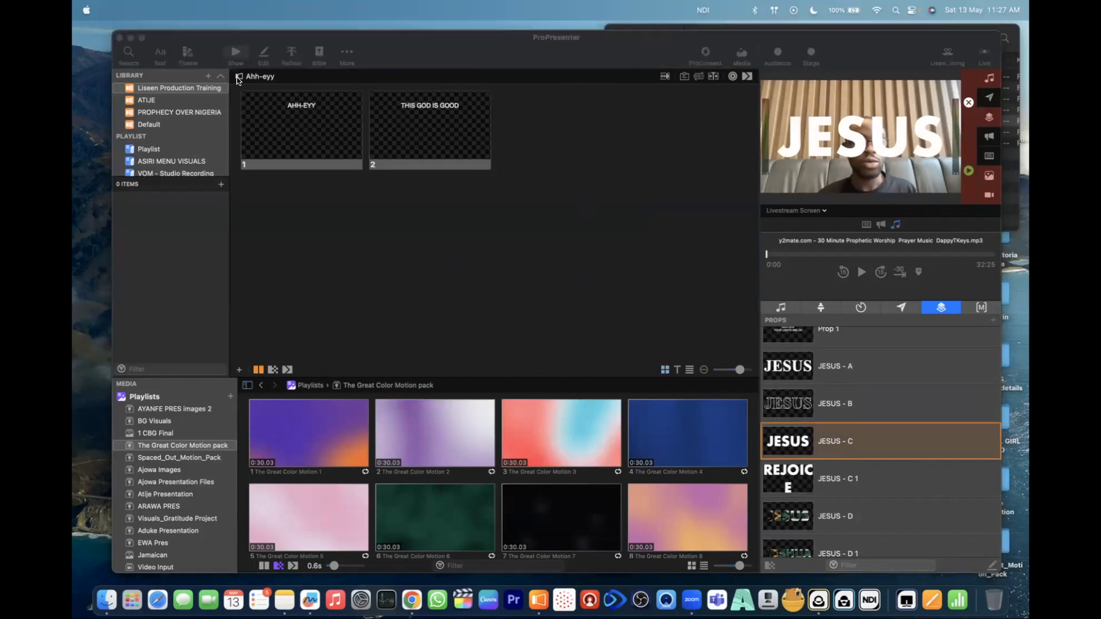
click(730, 10)
click(228, 73)
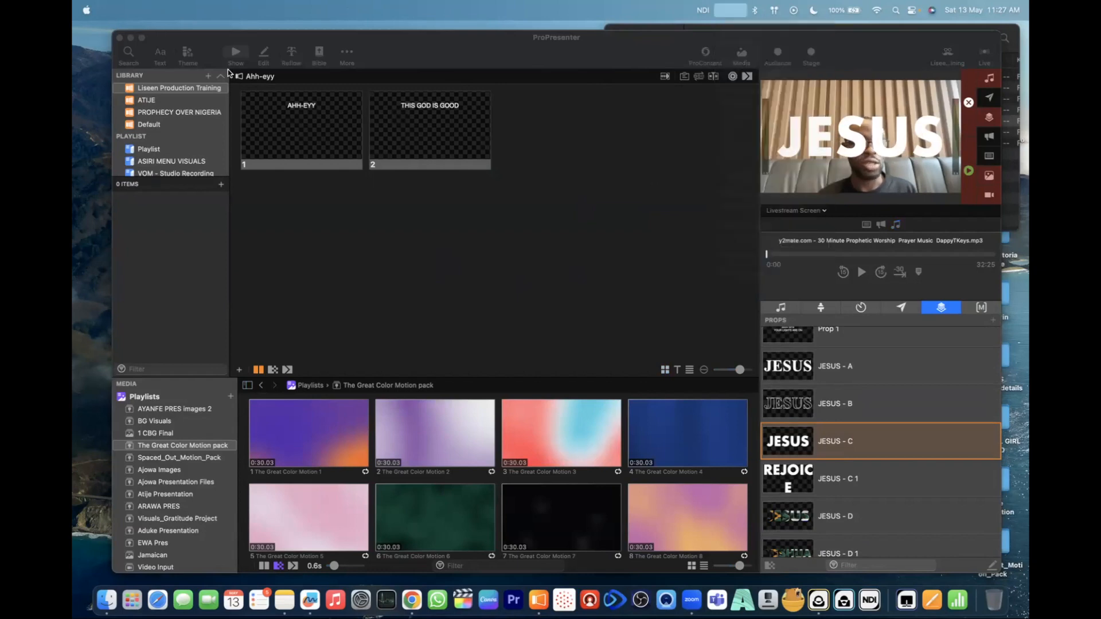
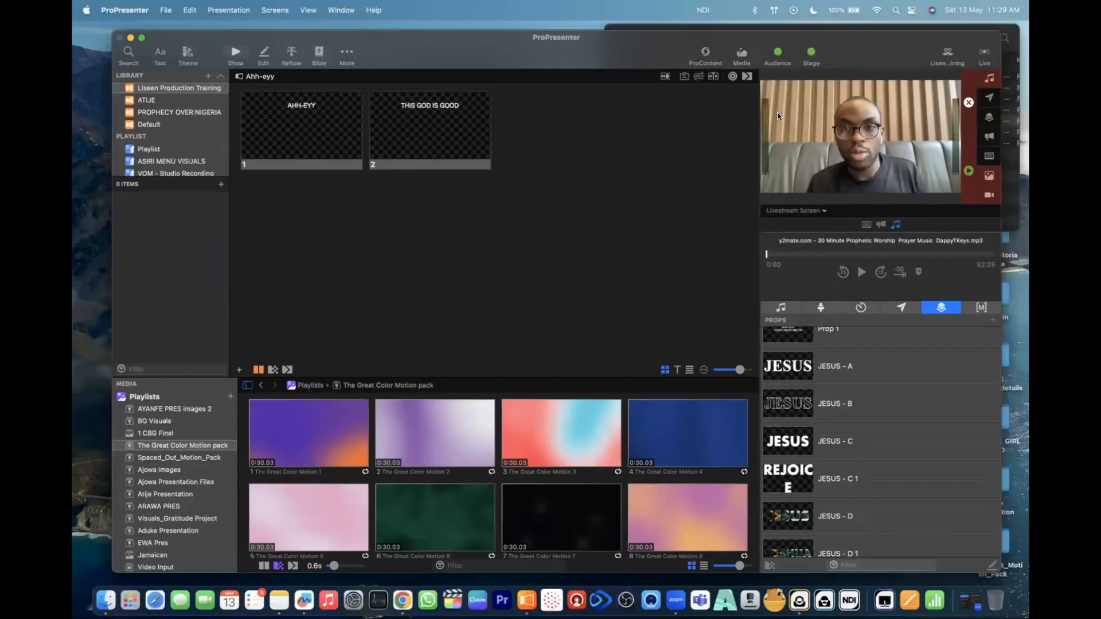
drag(868, 48, 864, 58)
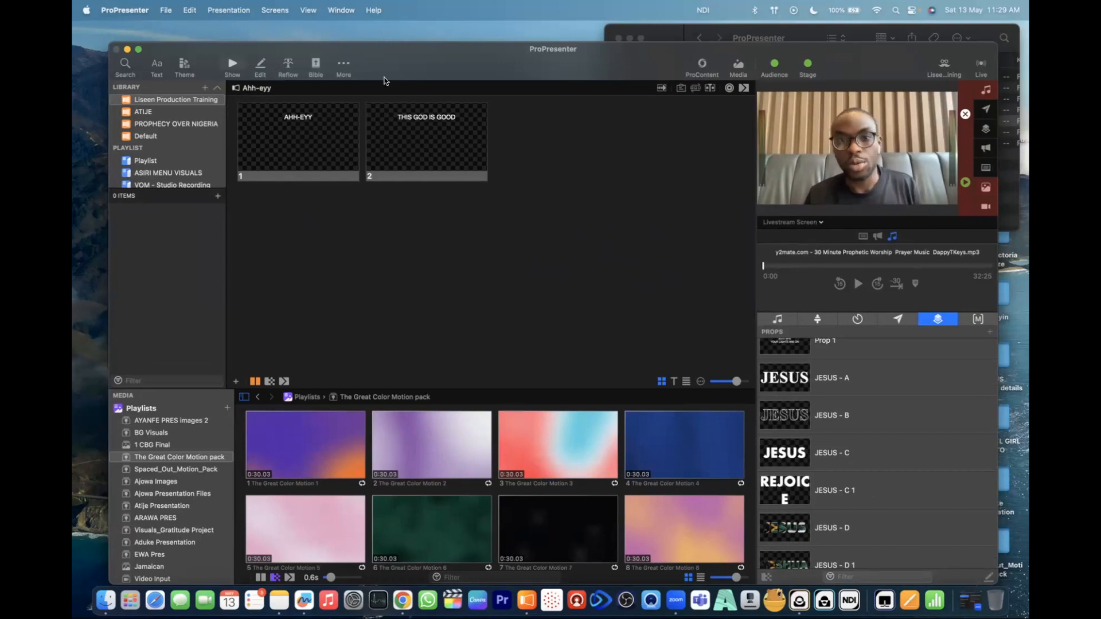
click(349, 67)
click(603, 280)
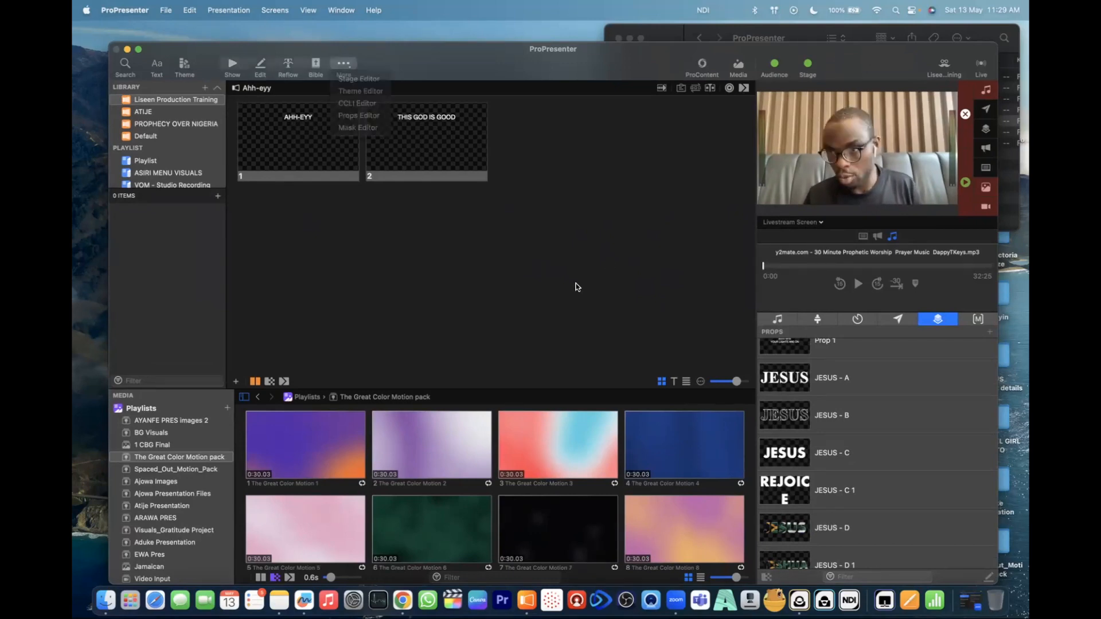
- Create a new macro named "Turn off Video" in the macros list
click(978, 320)
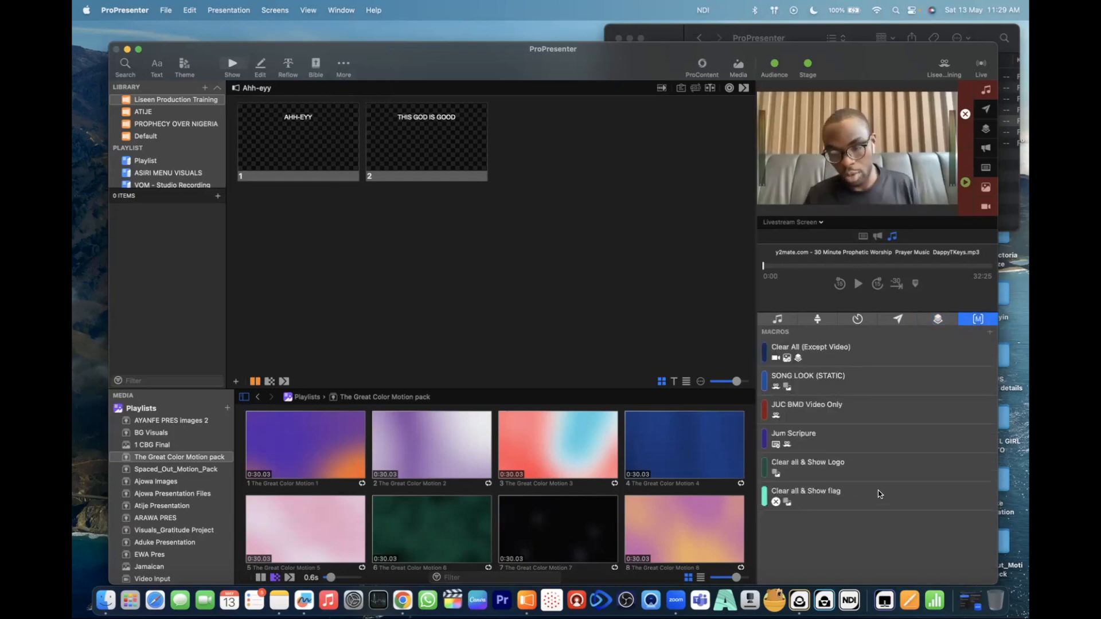
click(990, 333)
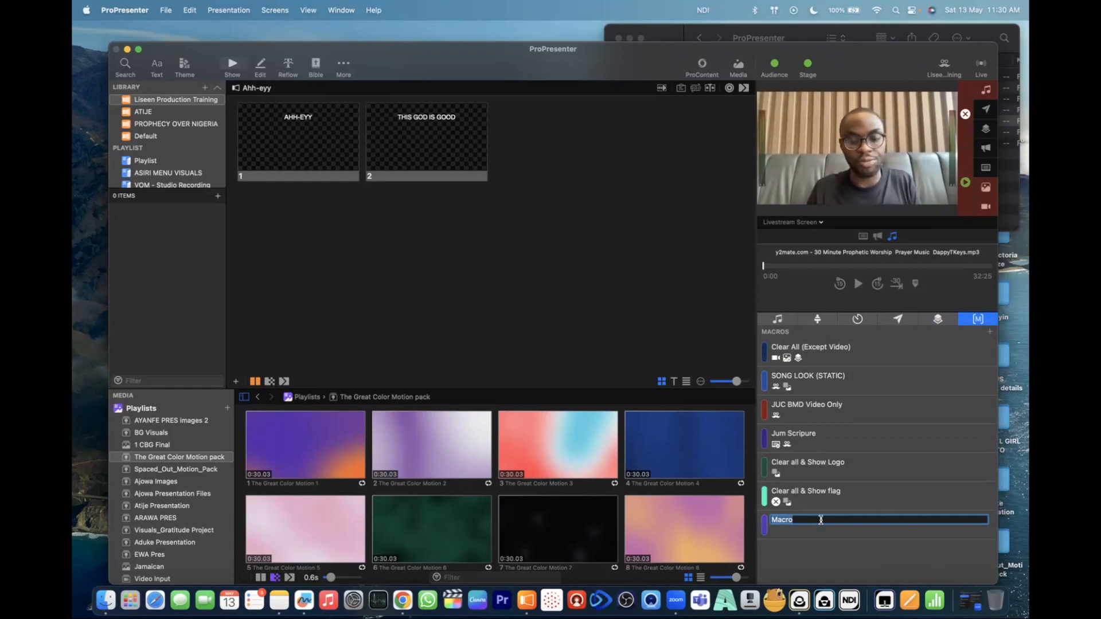
text(Tru)
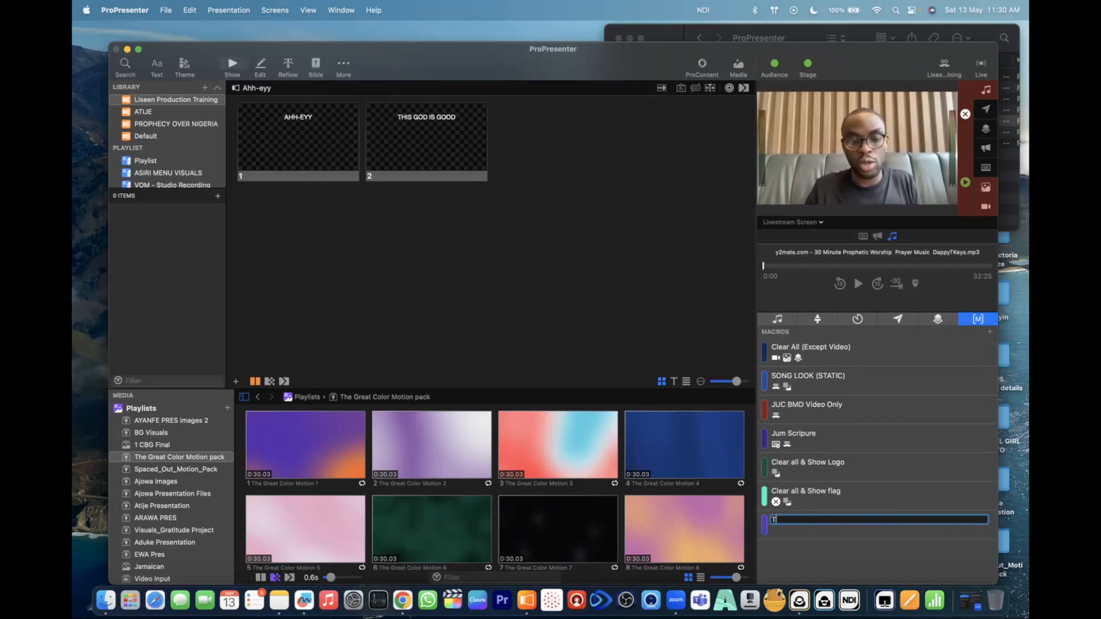
key(BackSpace)
key(BackSpace)
text(ur)
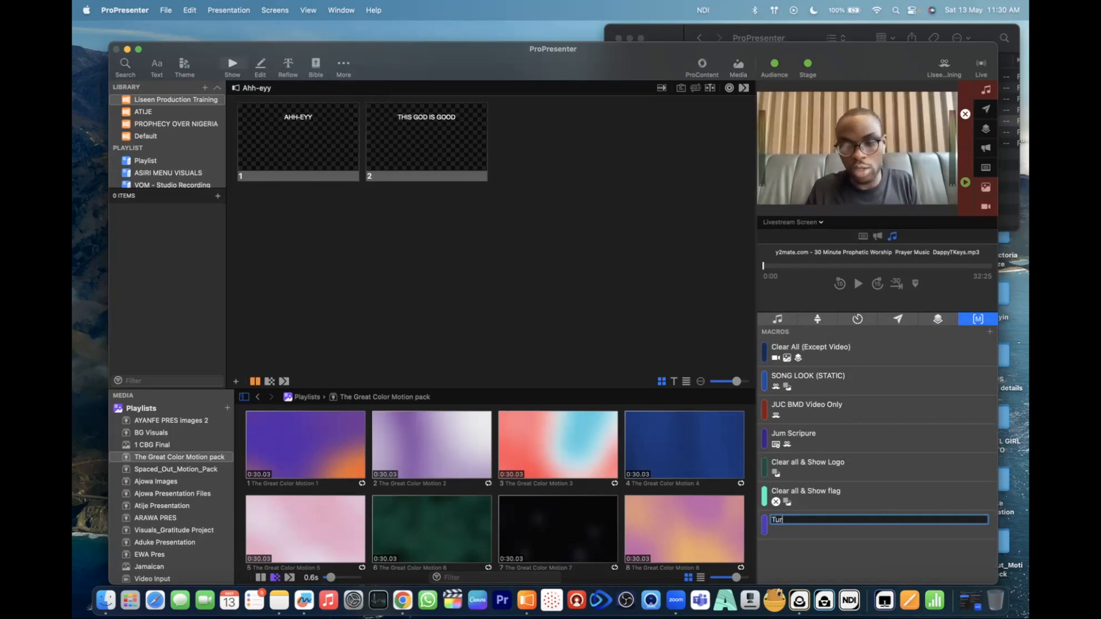
text(n off )
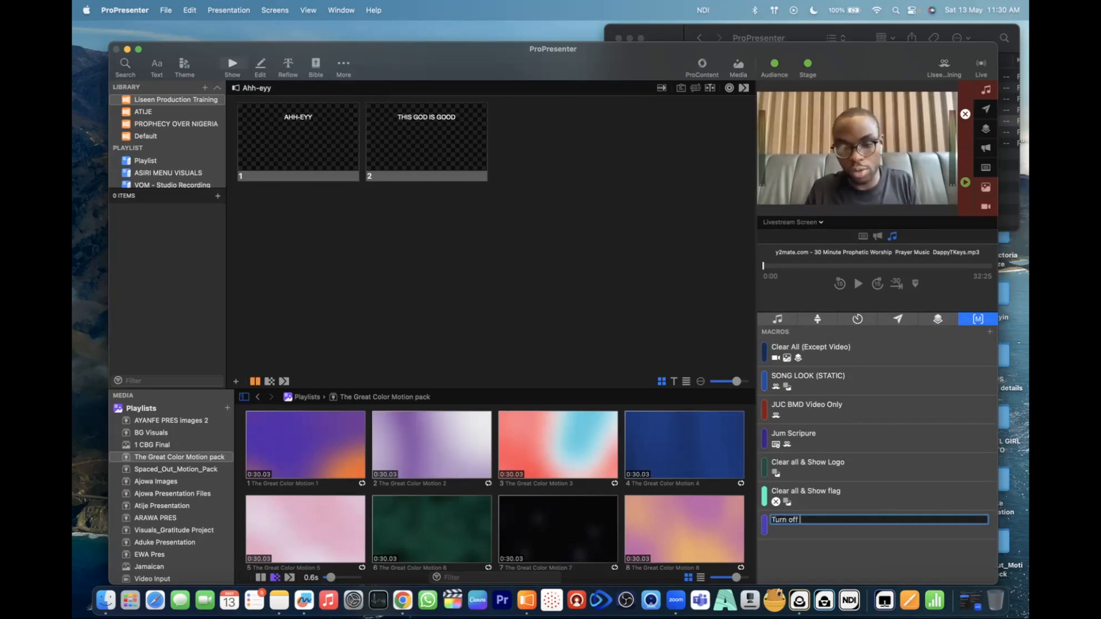
text(Video)
key(Return)
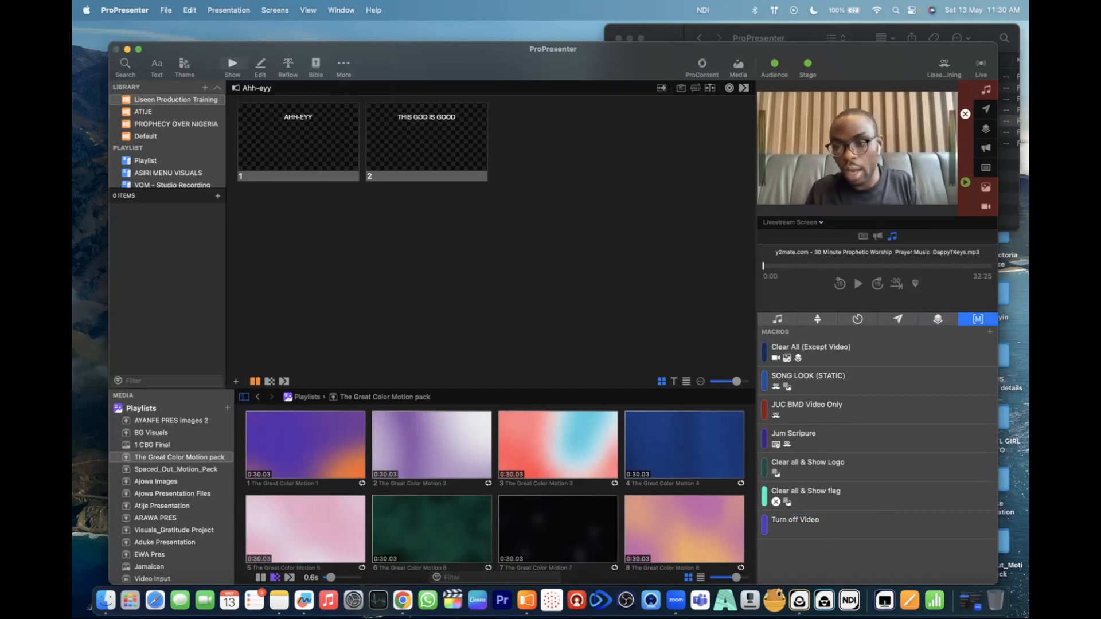
- Add a Clear Video Input action to the Turn off Video macro
right_click(839, 531)
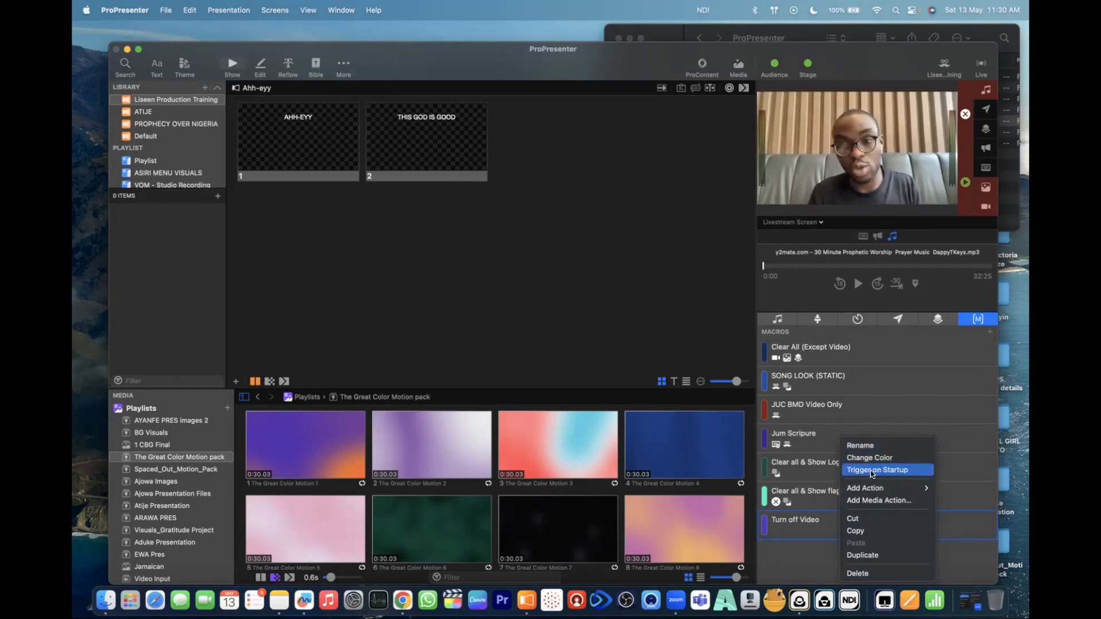
click(663, 344)
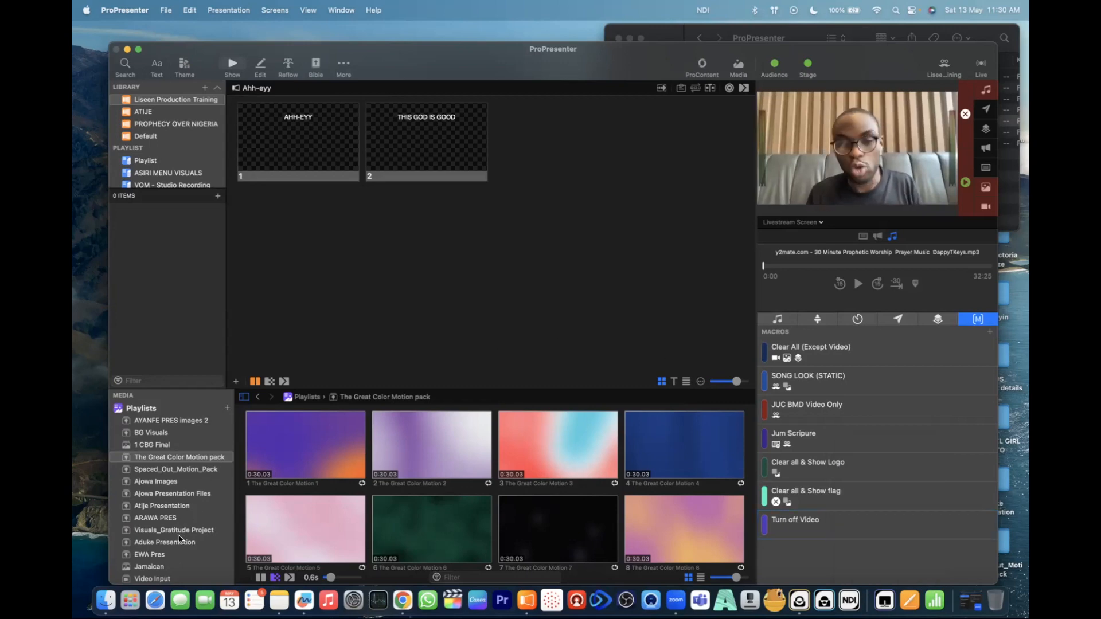
right_click(829, 521)
mouse_move(914, 486)
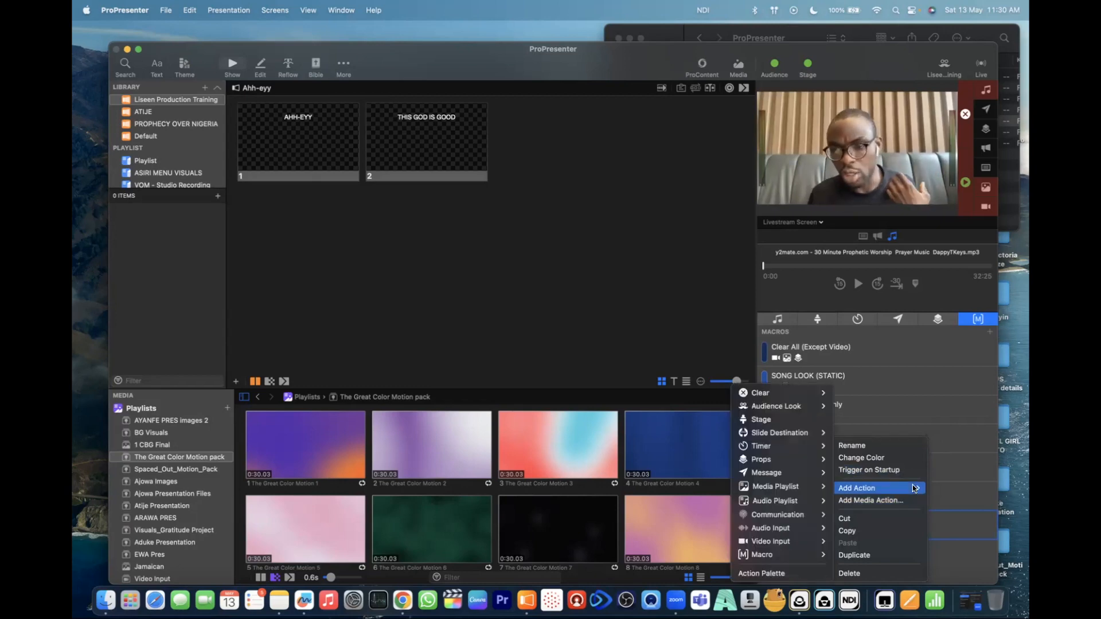
mouse_move(817, 395)
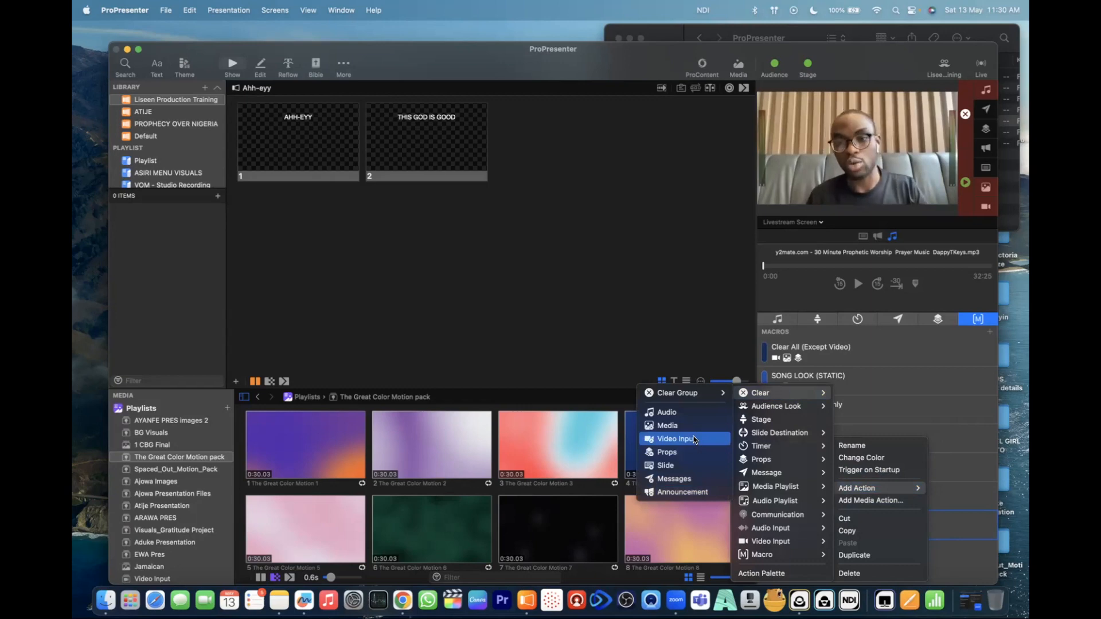
click(693, 439)
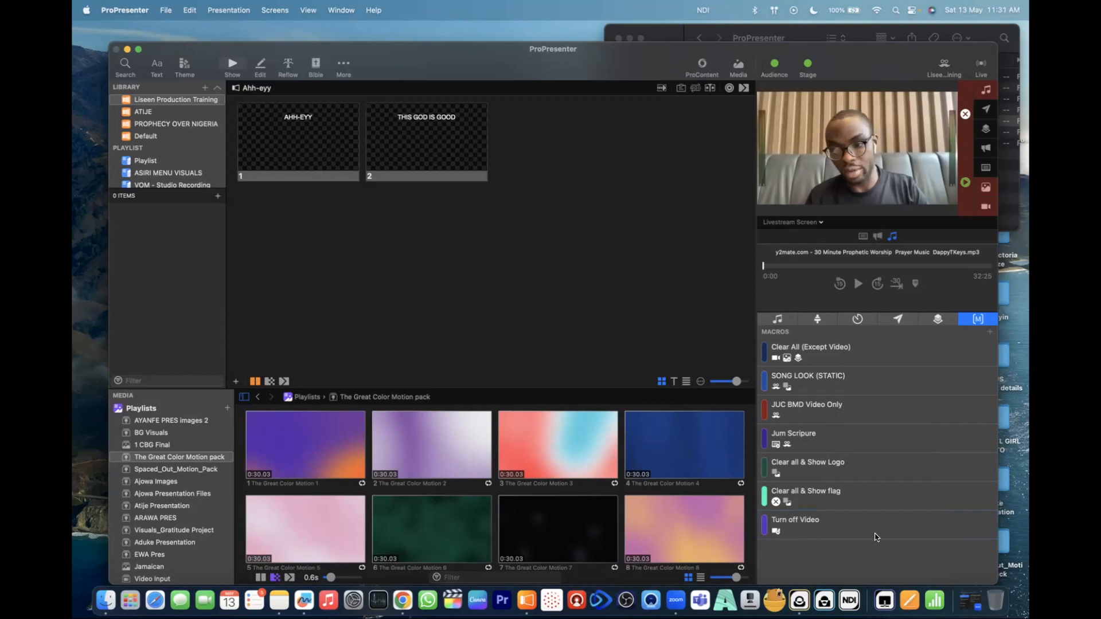
- Create another macro named "Turn on Video" in the macros list
right_click(872, 563)
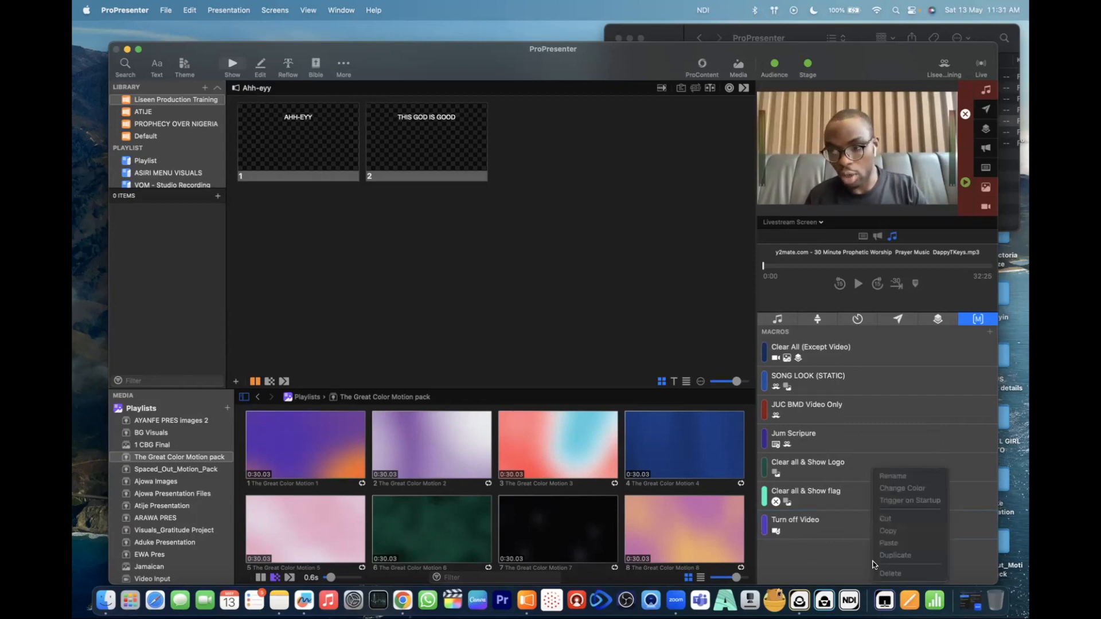
click(812, 553)
click(990, 332)
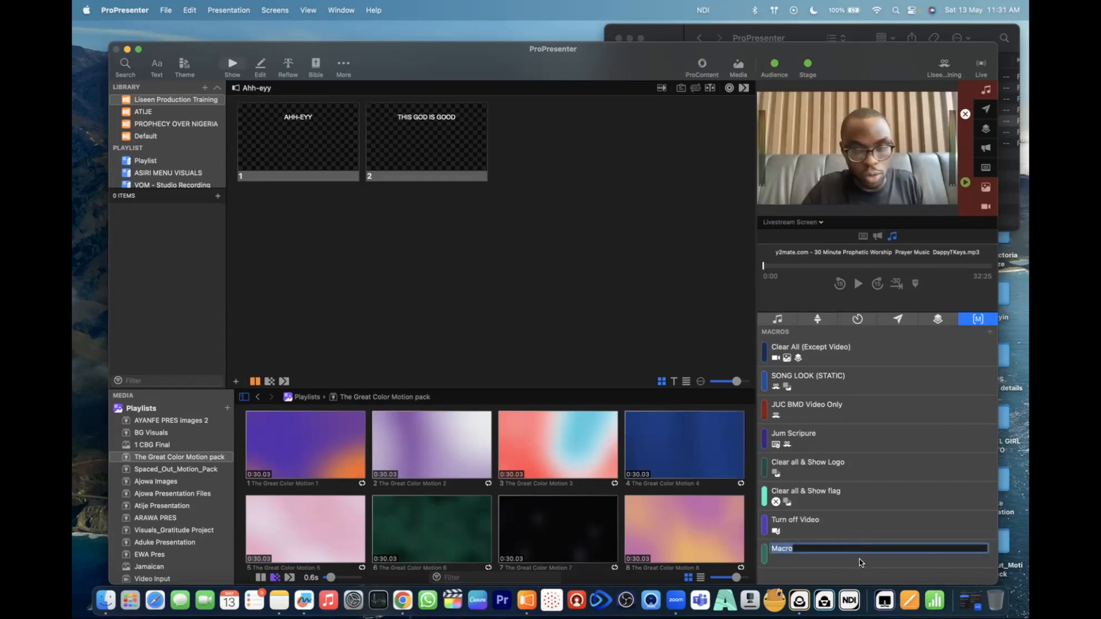
text(T)
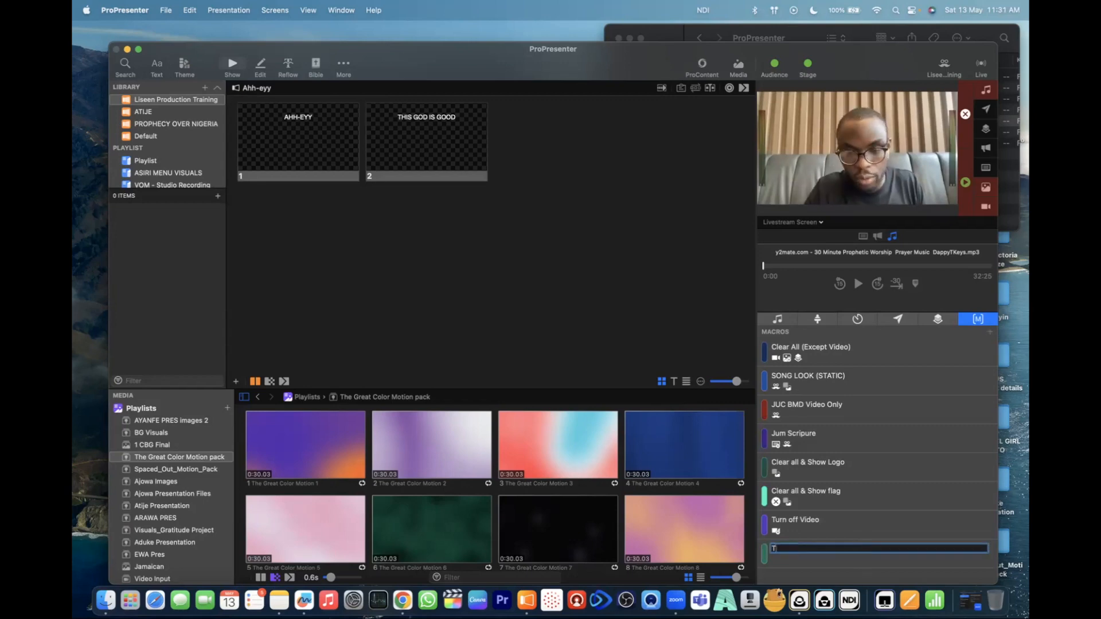
text(urn on )
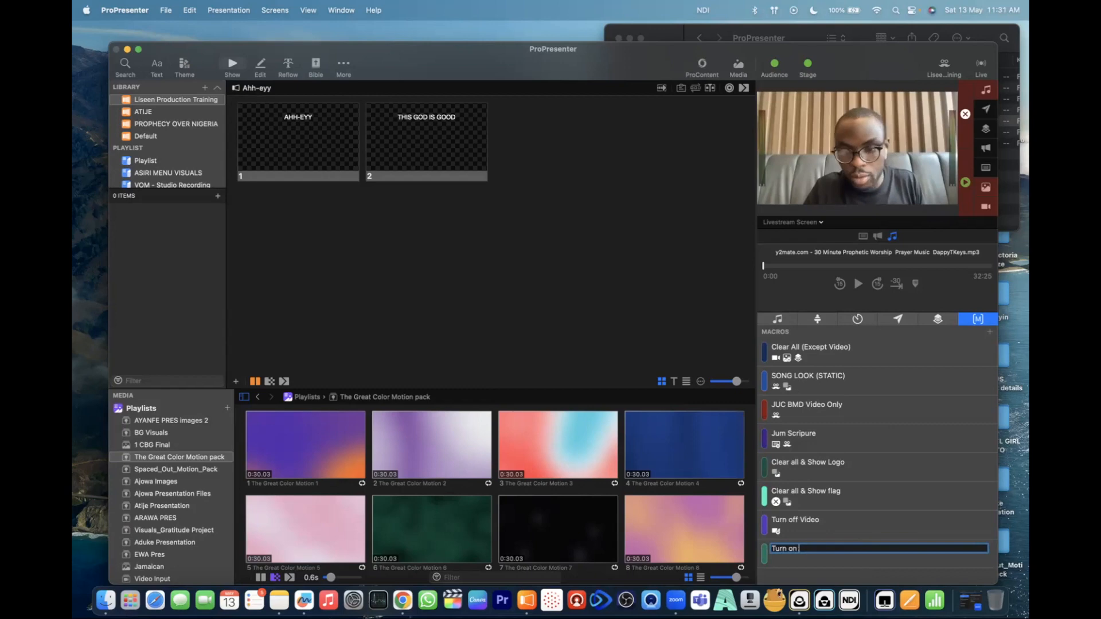
text(Video)
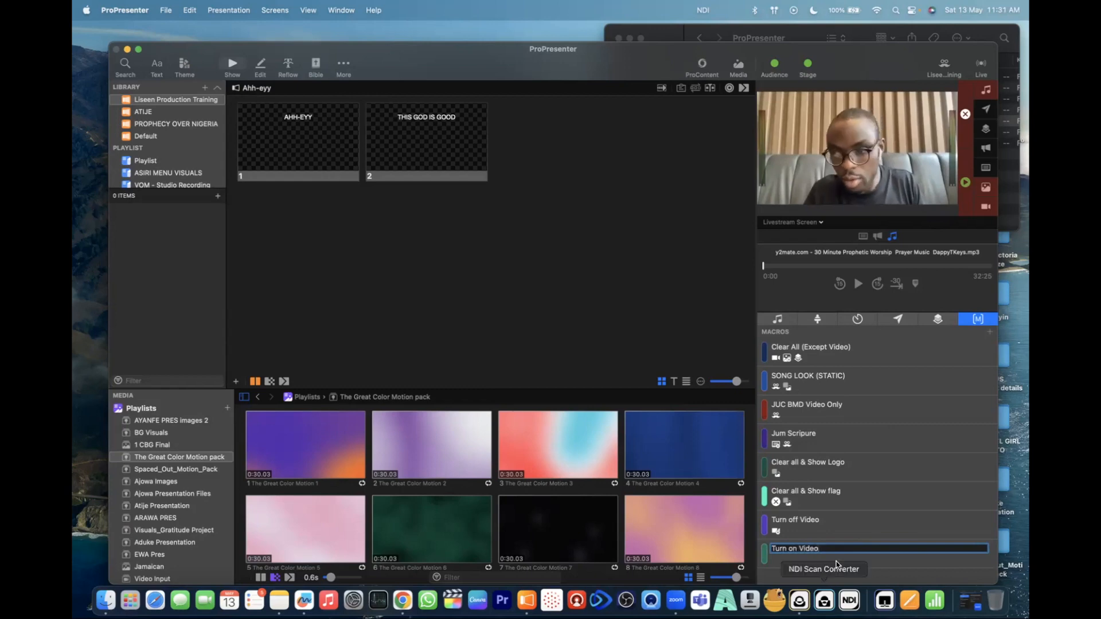
key(Return)
- Add a Video Input action using Input 1 to the Turn on Video macro
right_click(817, 551)
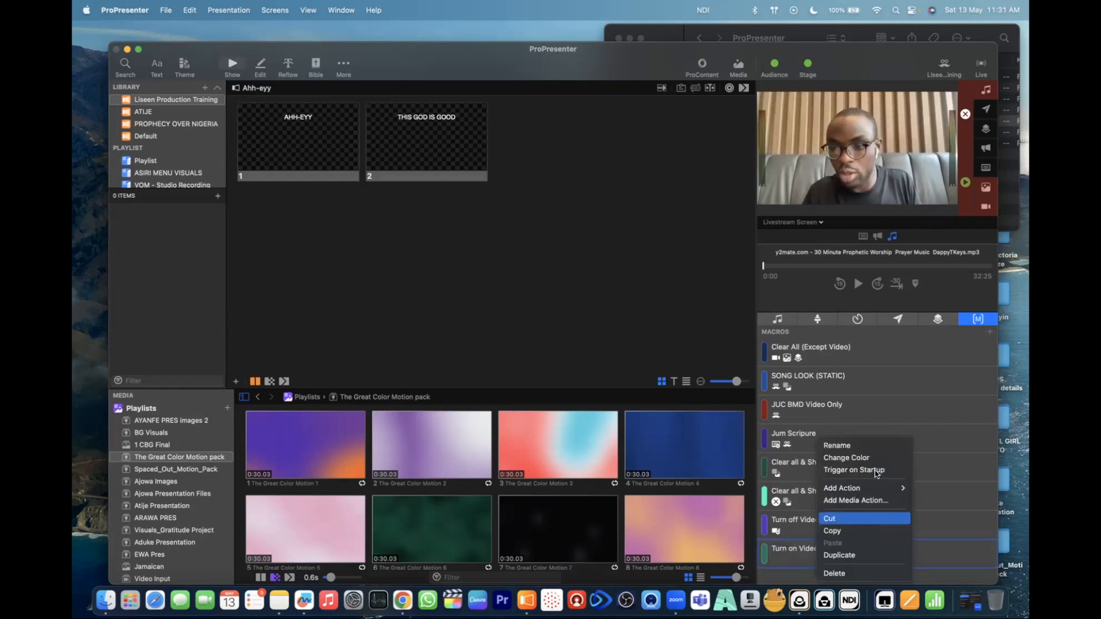
mouse_move(864, 489)
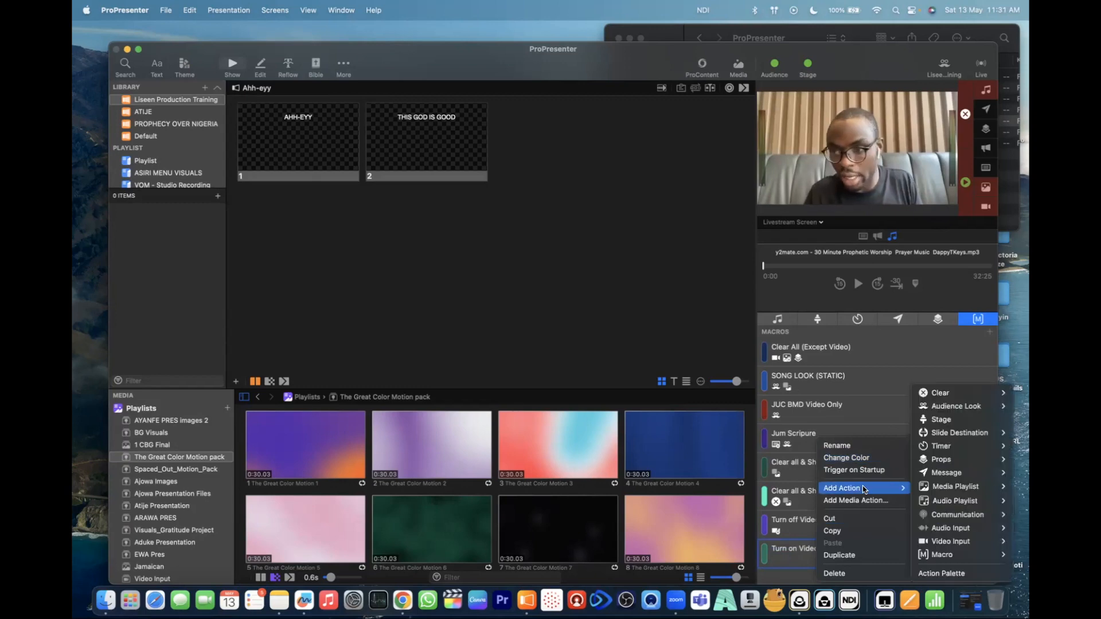
mouse_move(965, 544)
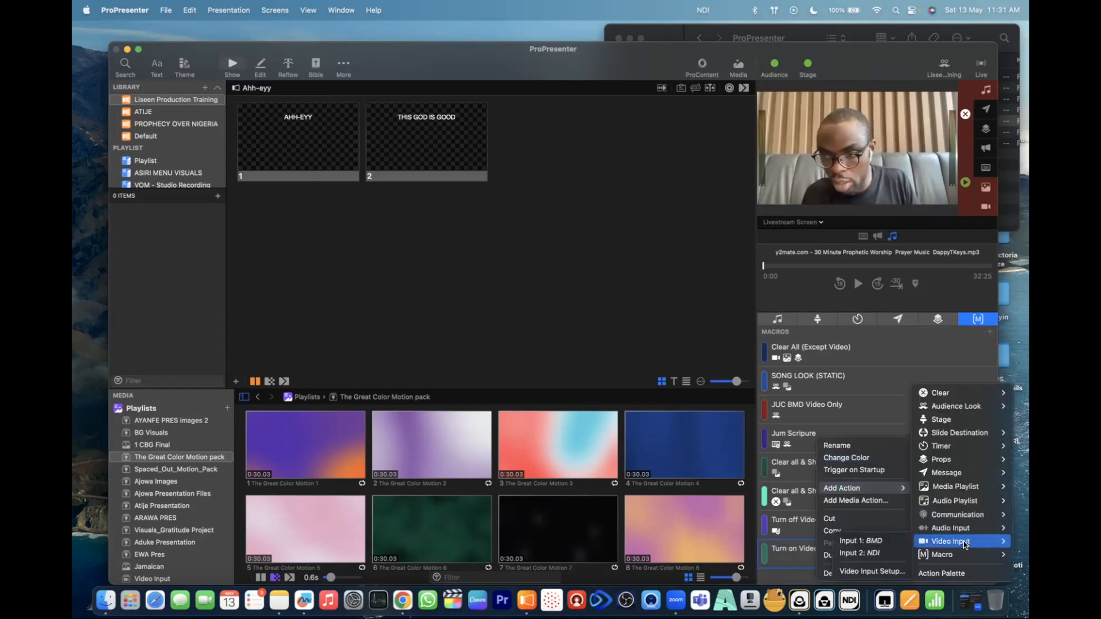
click(881, 542)
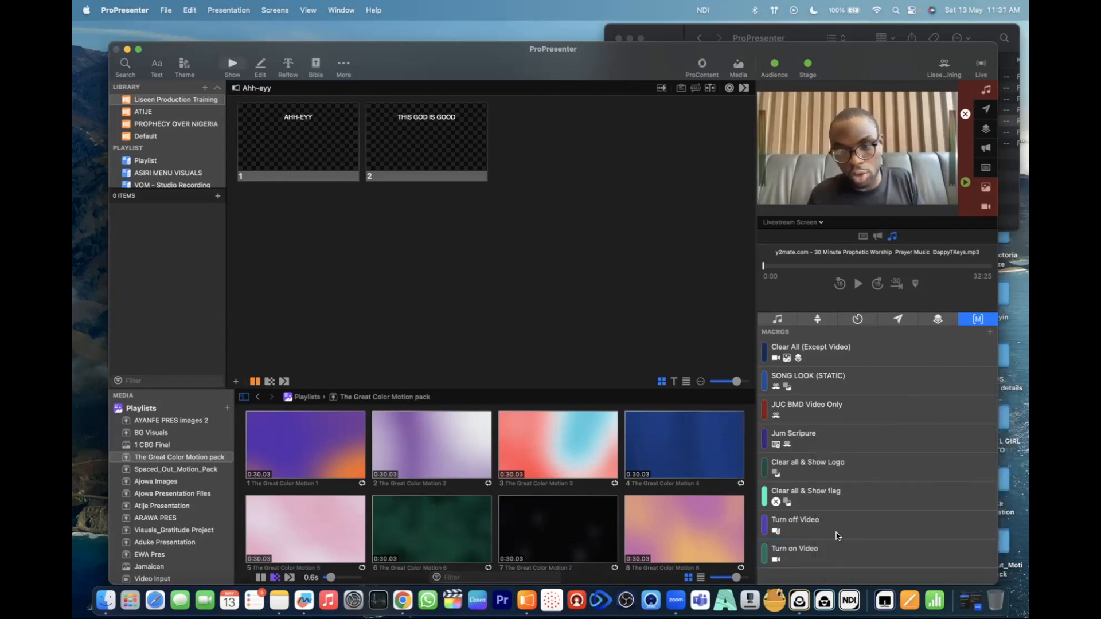
- Test the Turn off Video and Turn on Video macros and trigger Input 1 from the Video Input media playlist
click(808, 523)
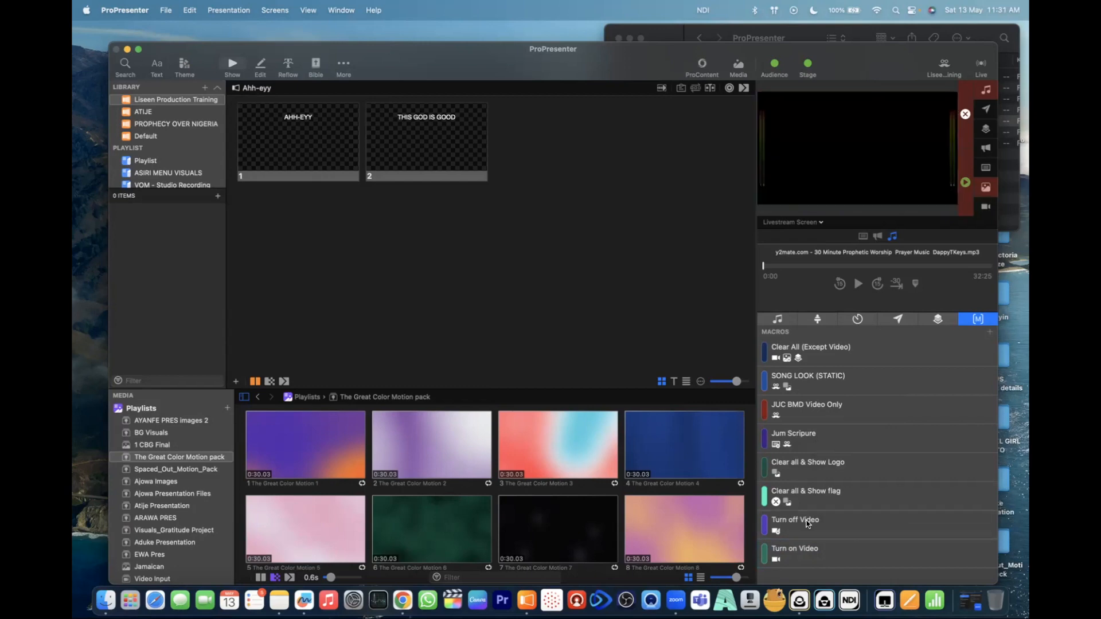
click(801, 552)
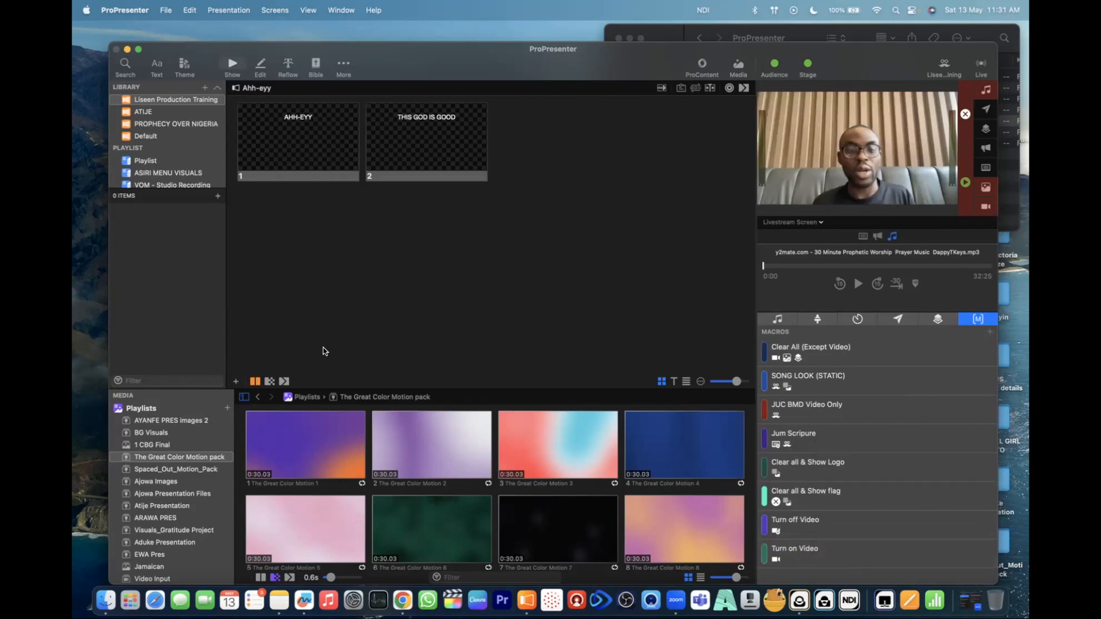
click(151, 579)
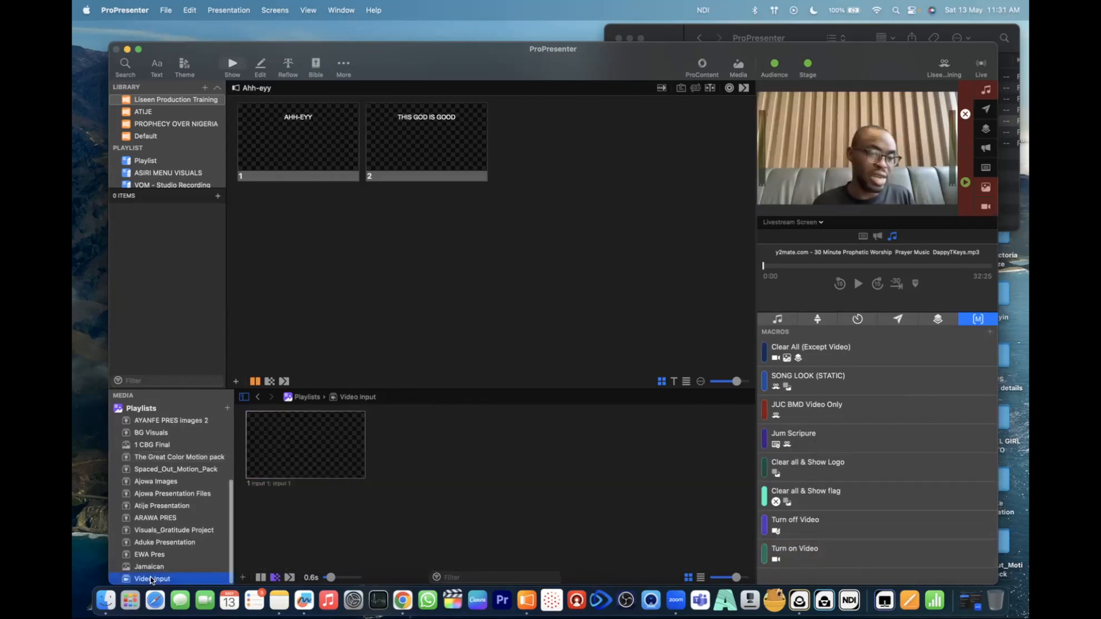
click(297, 459)
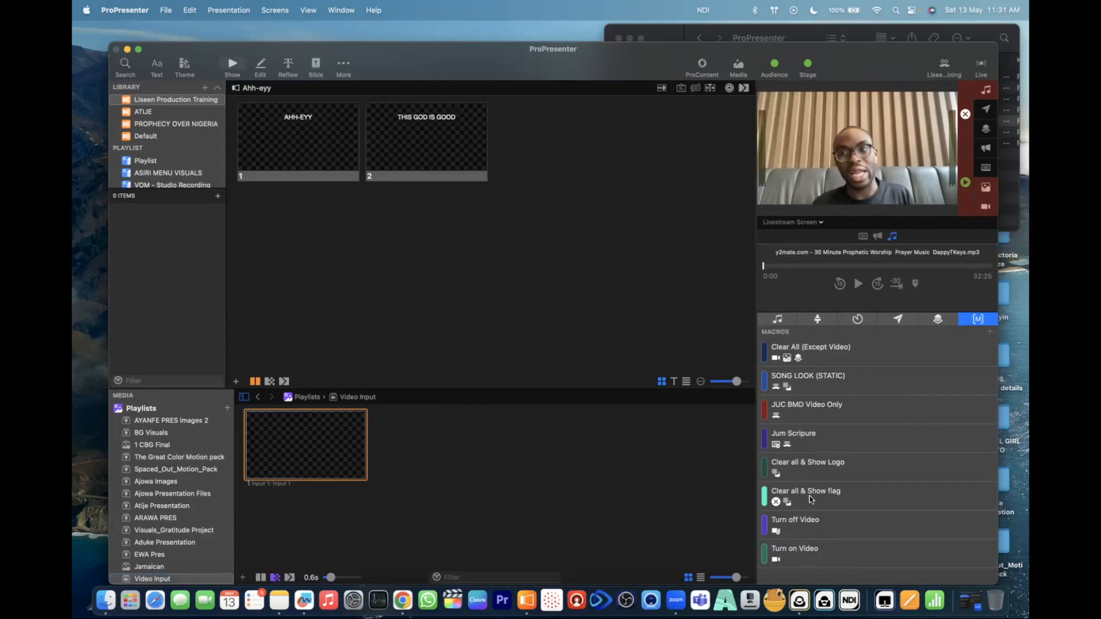
- Switch the camera feed off and on repeatedly with the two new video macros, ending with Turn off Video
click(811, 522)
click(808, 551)
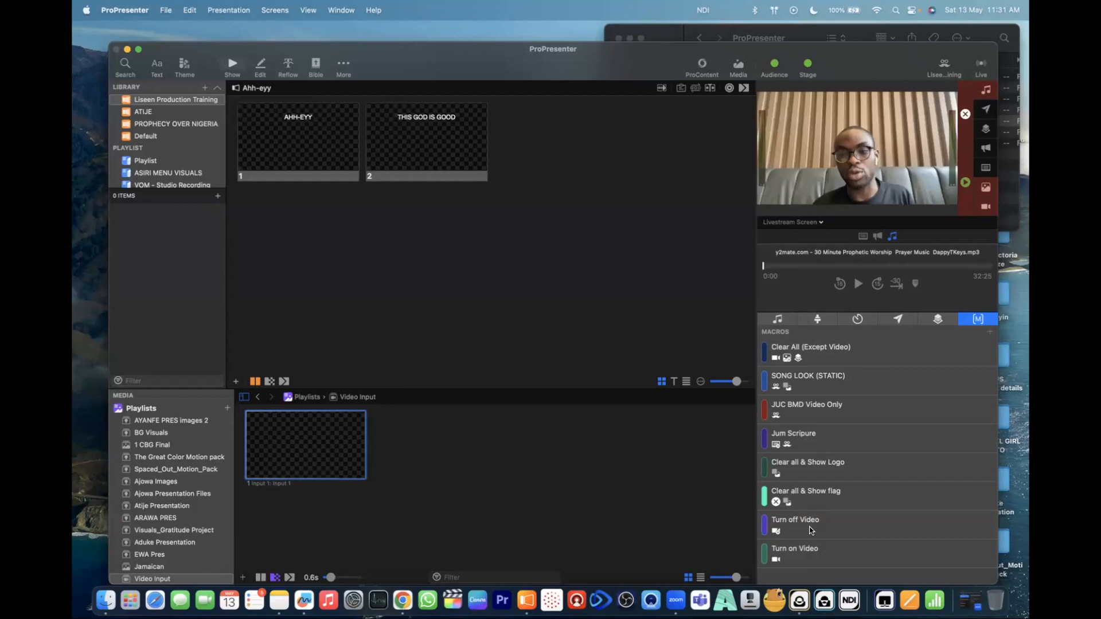
click(811, 530)
click(796, 551)
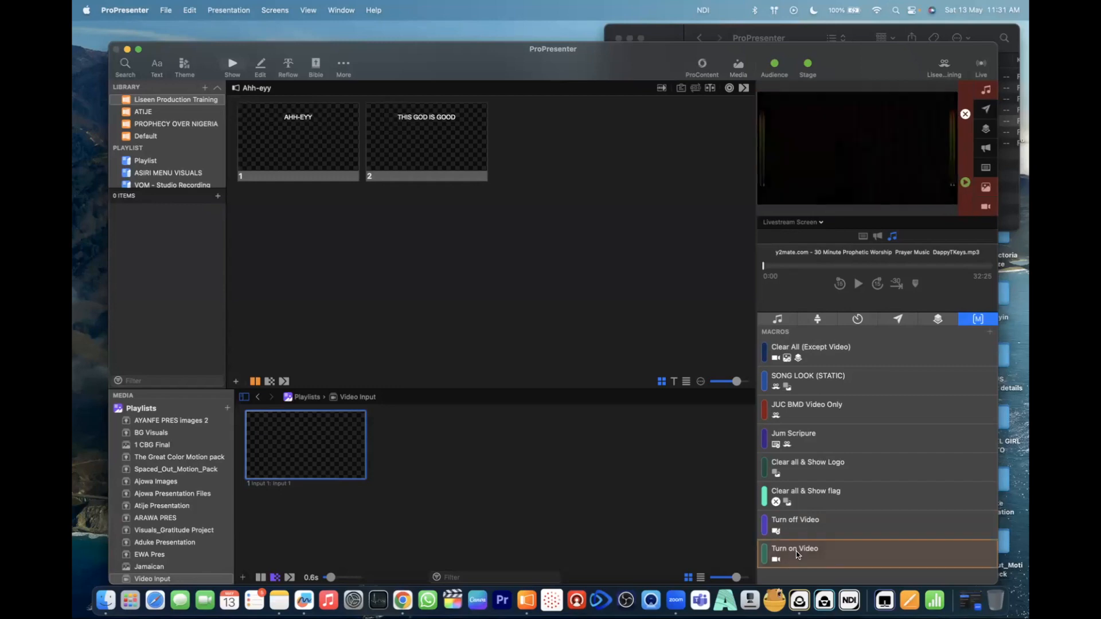
click(814, 524)
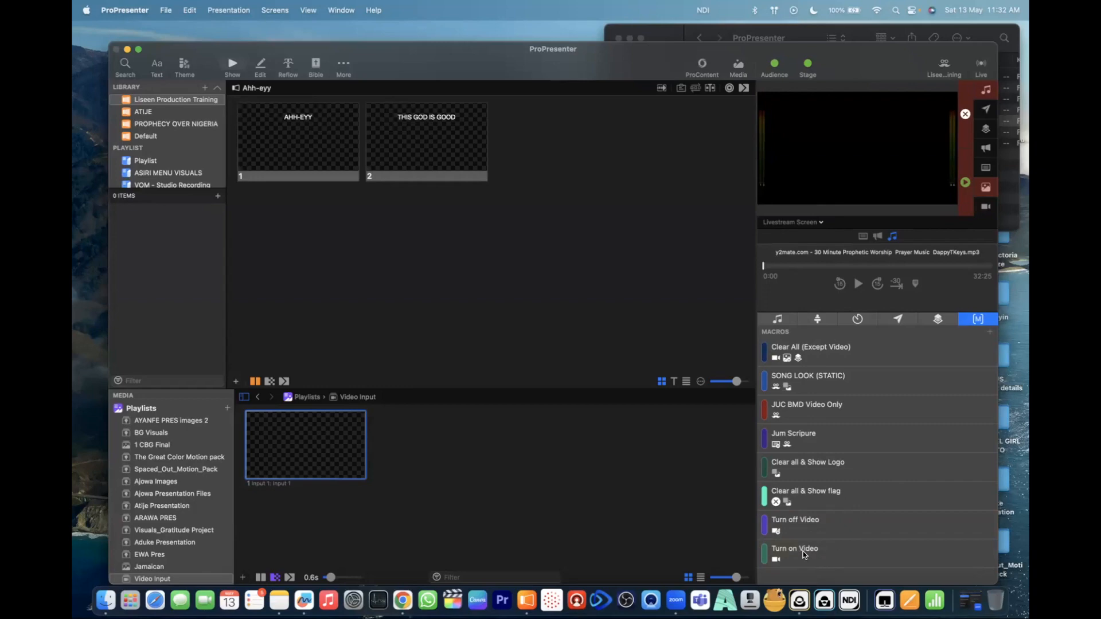
- Attach the Turn on Video macro to the AHH-EYY slide and the Turn off Video macro to the THIS GOD IS GOOD slide
drag(595, 383, 324, 148)
click(283, 119)
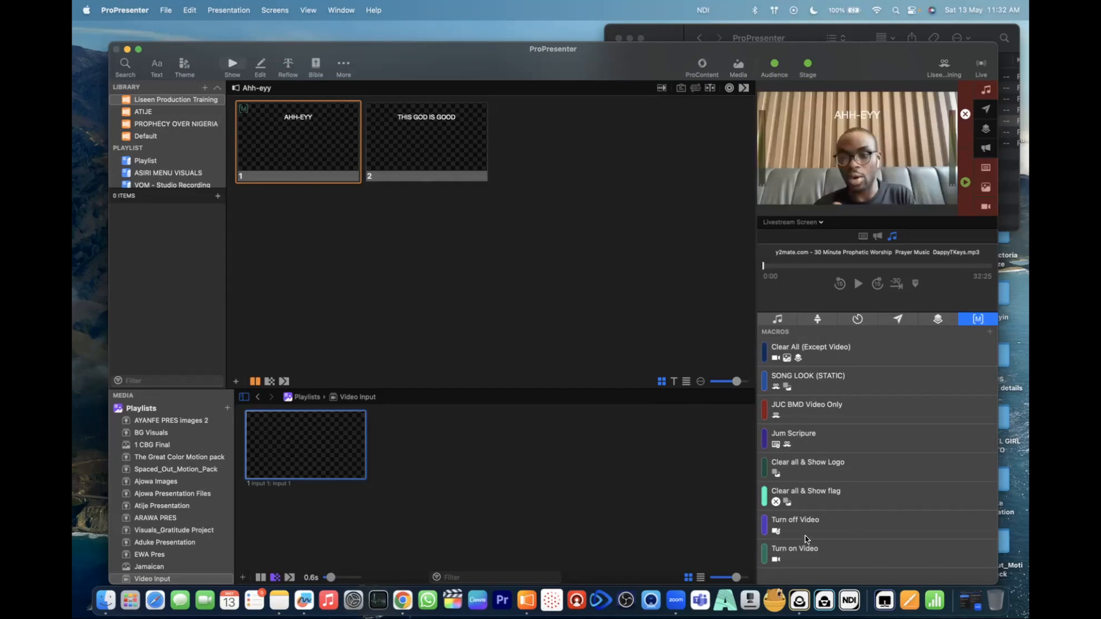
drag(720, 494, 464, 153)
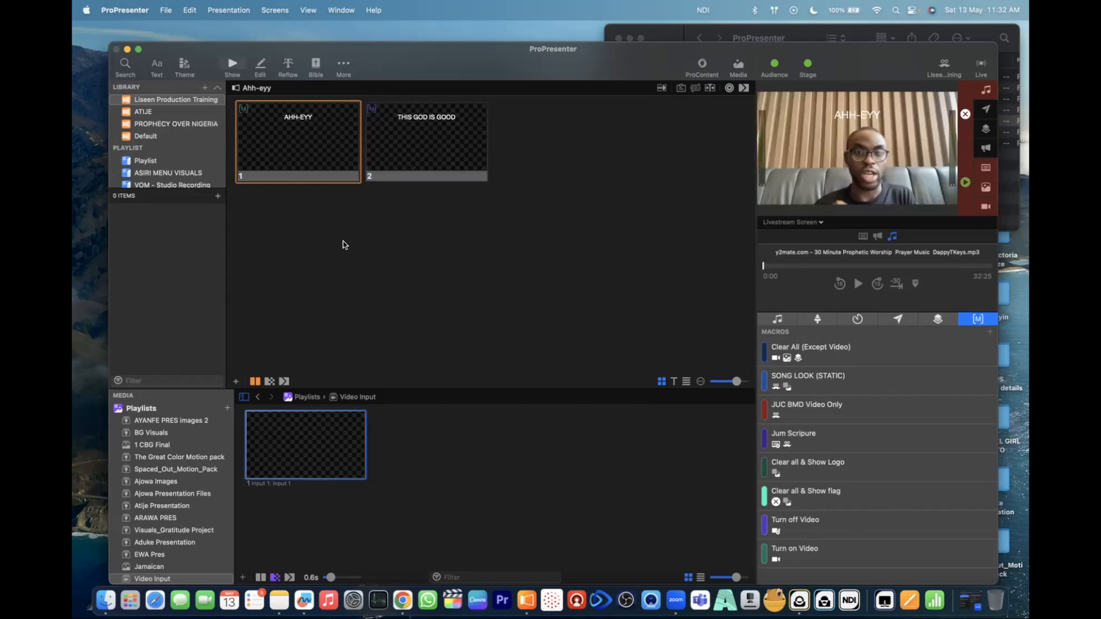
- Test the attached macros by alternately displaying the THIS GOD IS GOOD and AHH-EYY slides
click(432, 142)
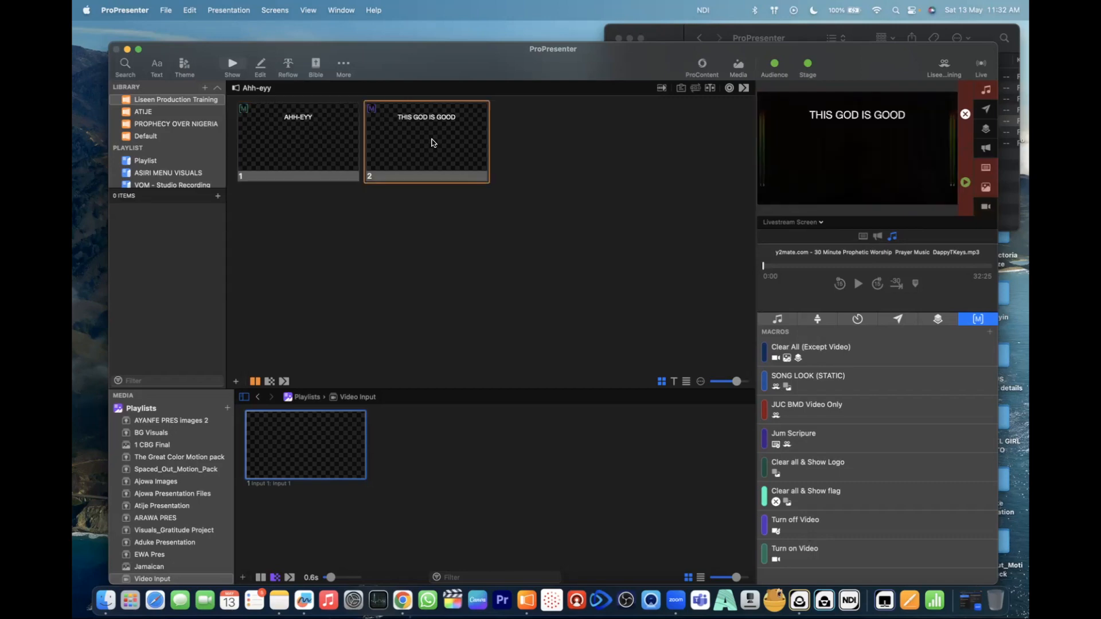
click(314, 148)
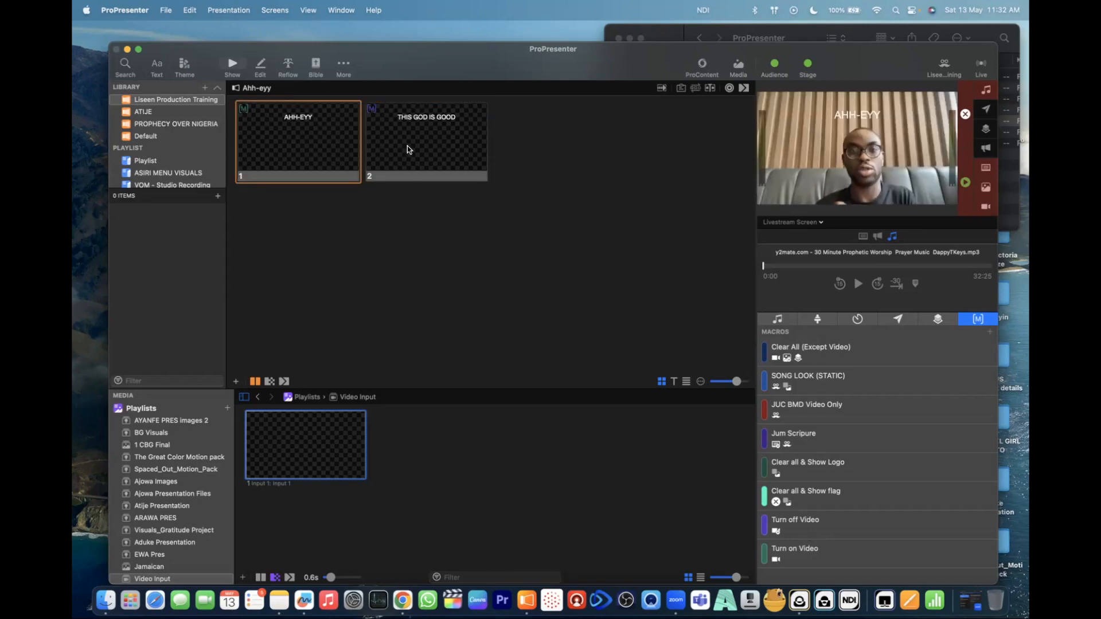
click(407, 146)
- Remove the Turn on Video action from the AHH-EYY slide and the Turn off Video action from the THIS GOD IS GOOD slide
click(309, 133)
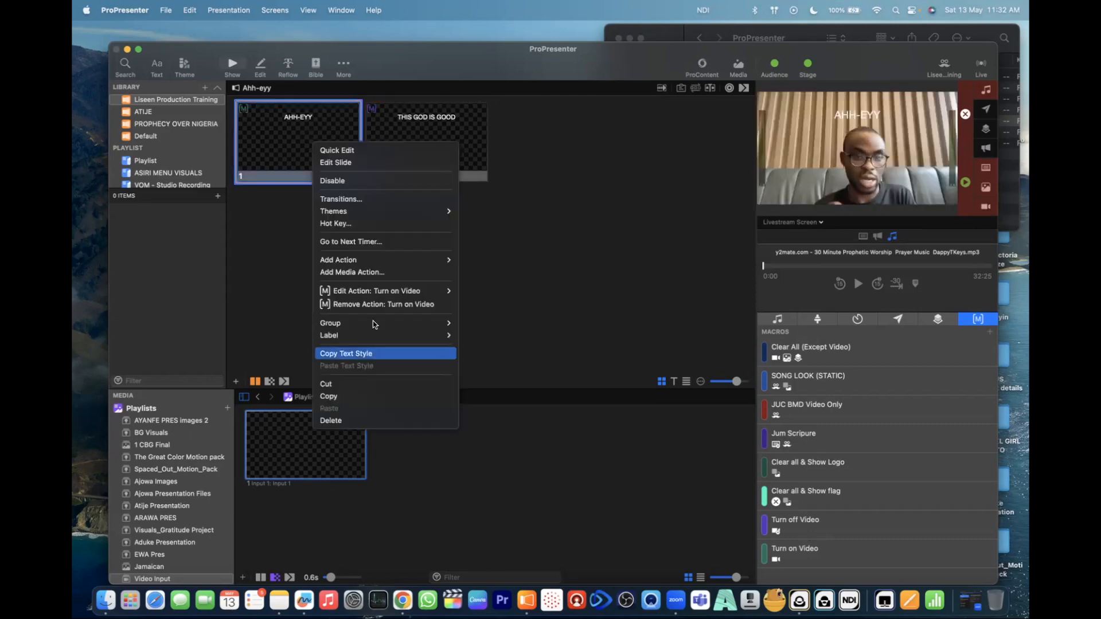
click(423, 305)
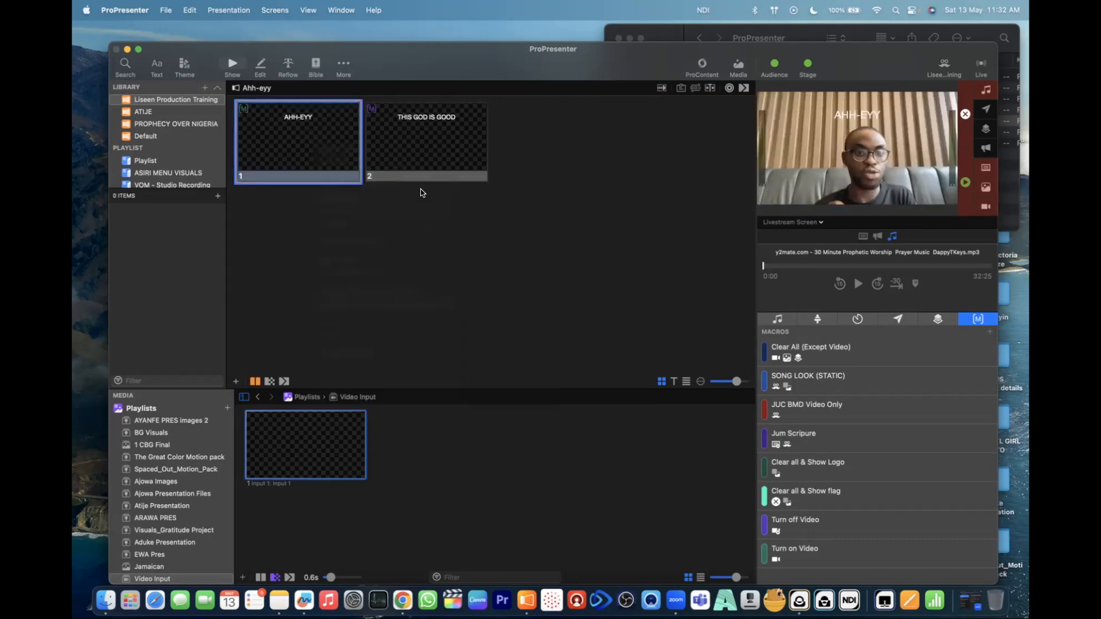
right_click(427, 143)
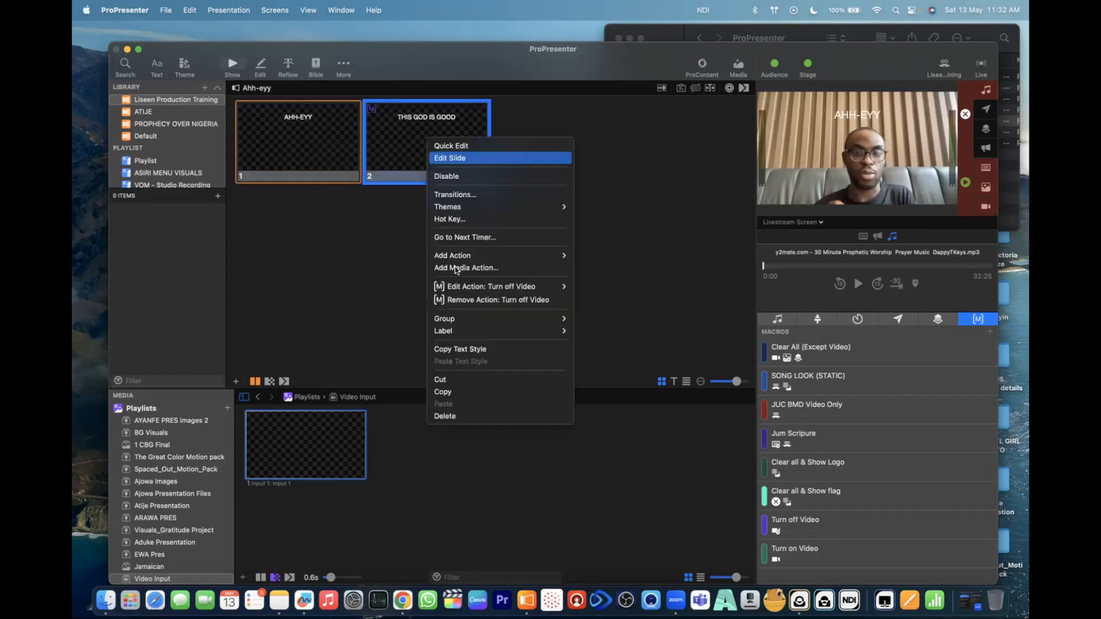
click(456, 300)
- Display the AHH-EYY slide and the THIS GOD IS GOOD slide, and clear the slide from the output
click(332, 132)
click(441, 144)
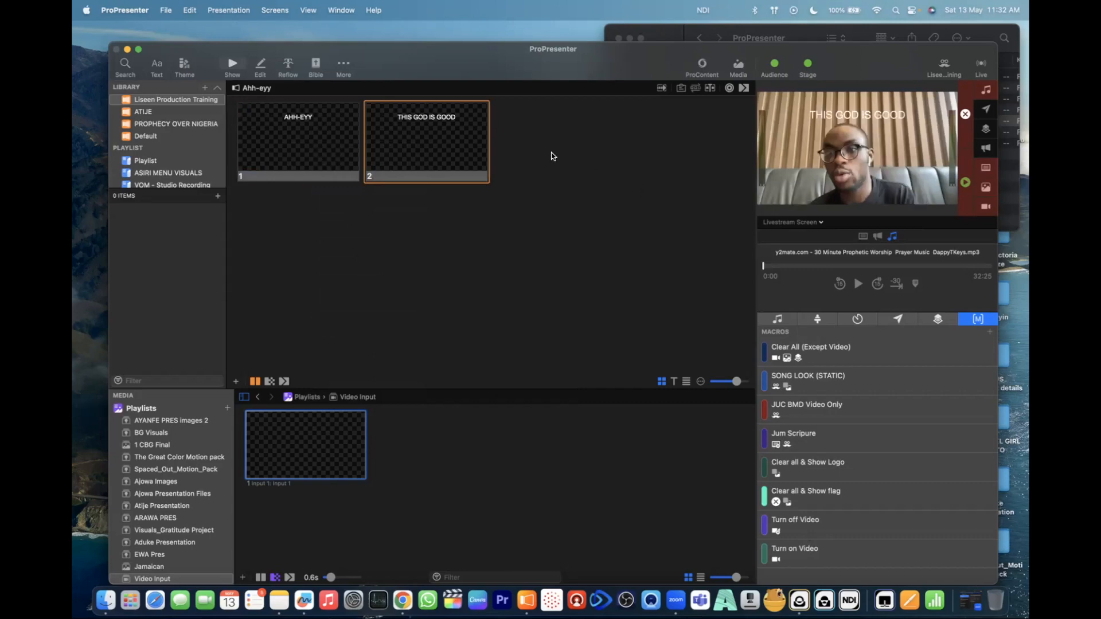
click(985, 170)
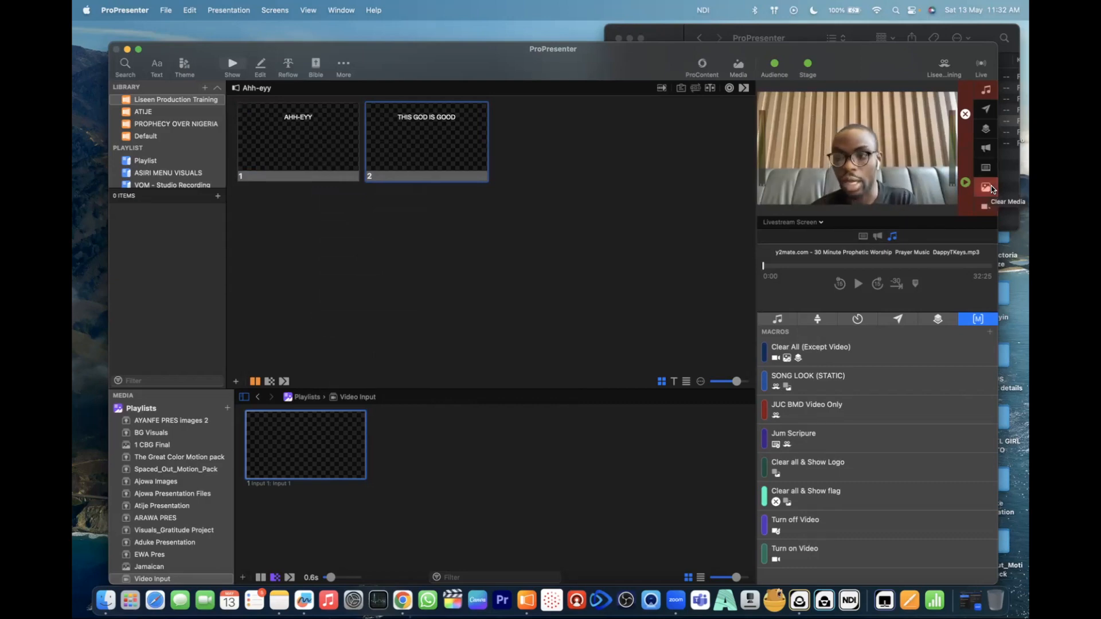
- Open the stage layout editor from the Multiview Screen's layout choices
click(817, 319)
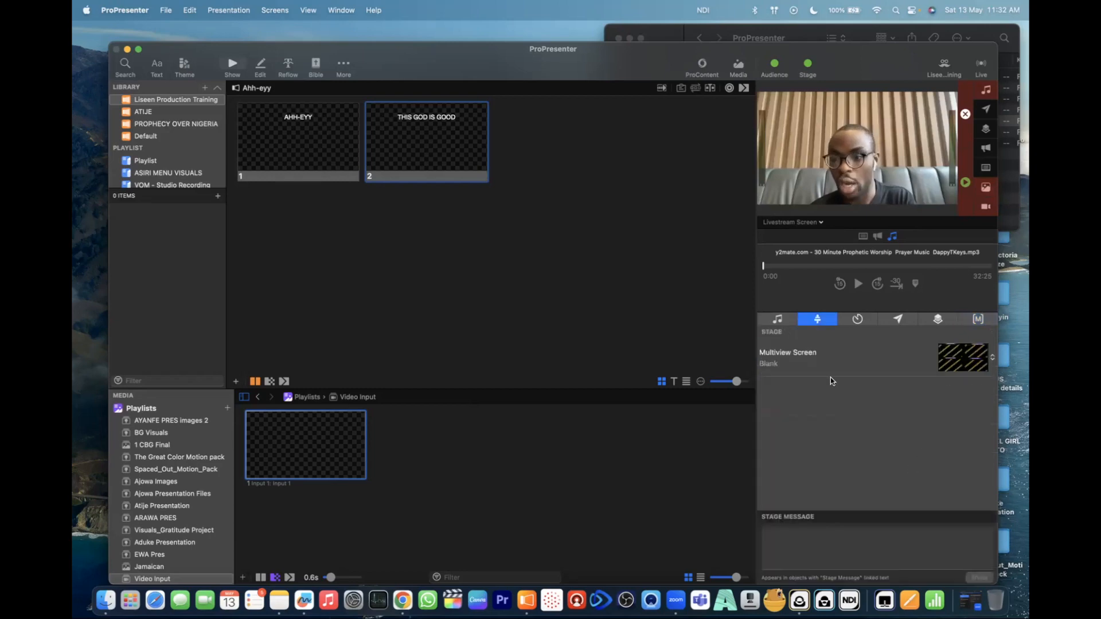
click(993, 357)
click(956, 461)
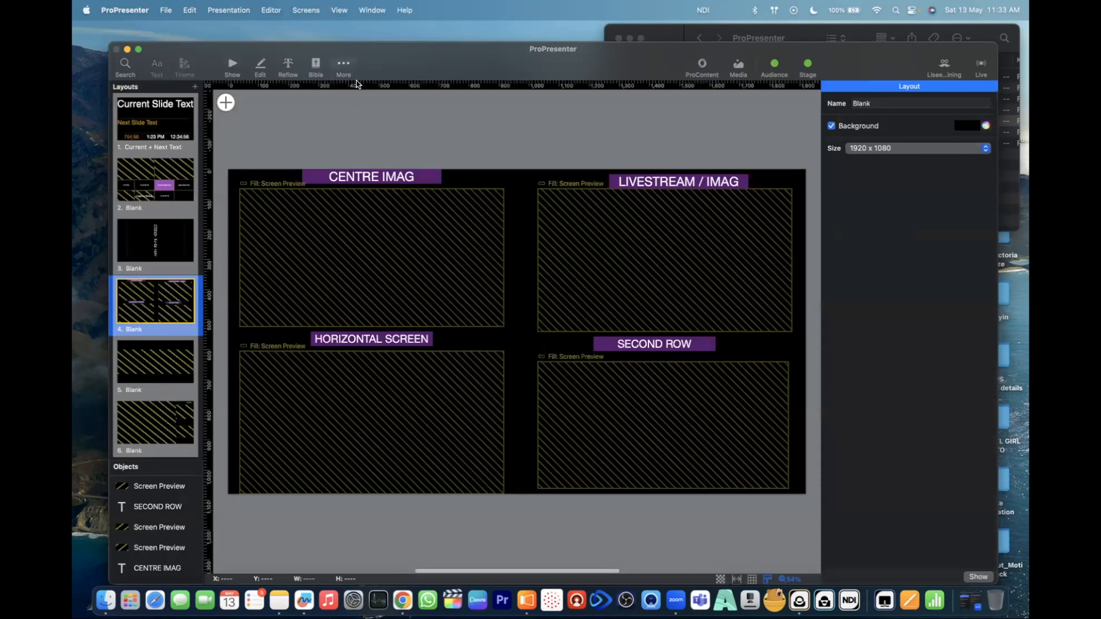
- Leave the layout editor for the Bible view and return to the Stage Editor
click(344, 64)
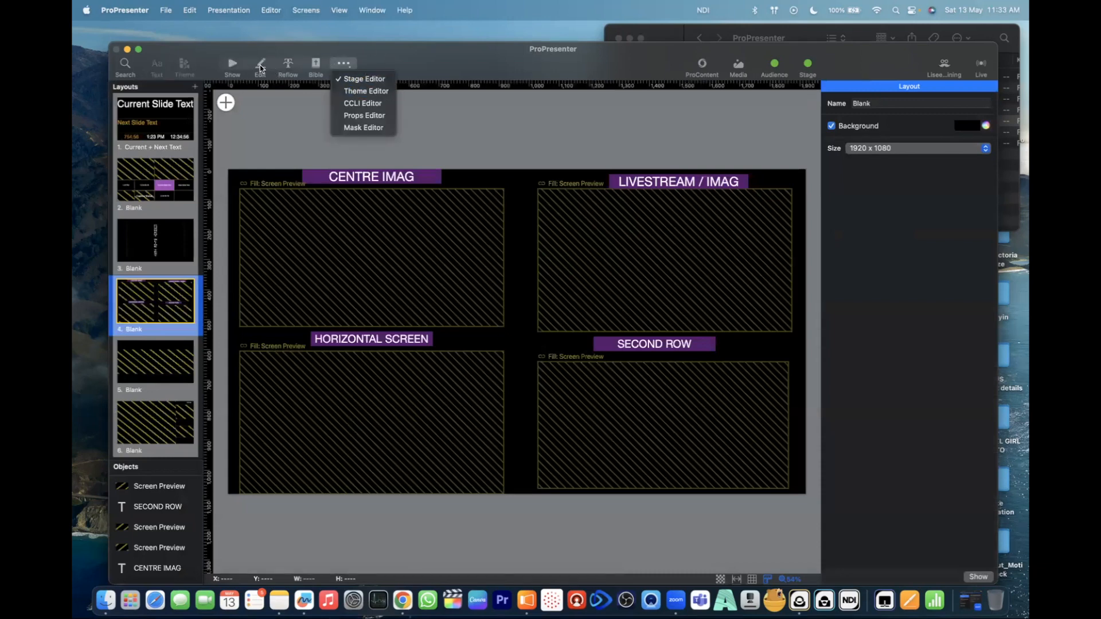
click(343, 63)
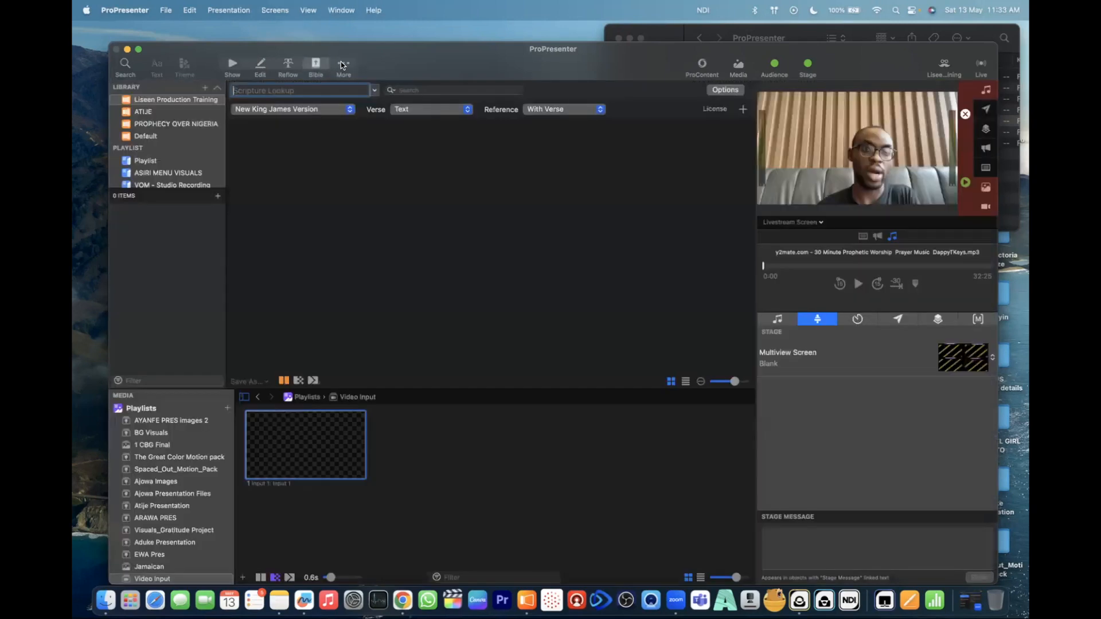
click(348, 64)
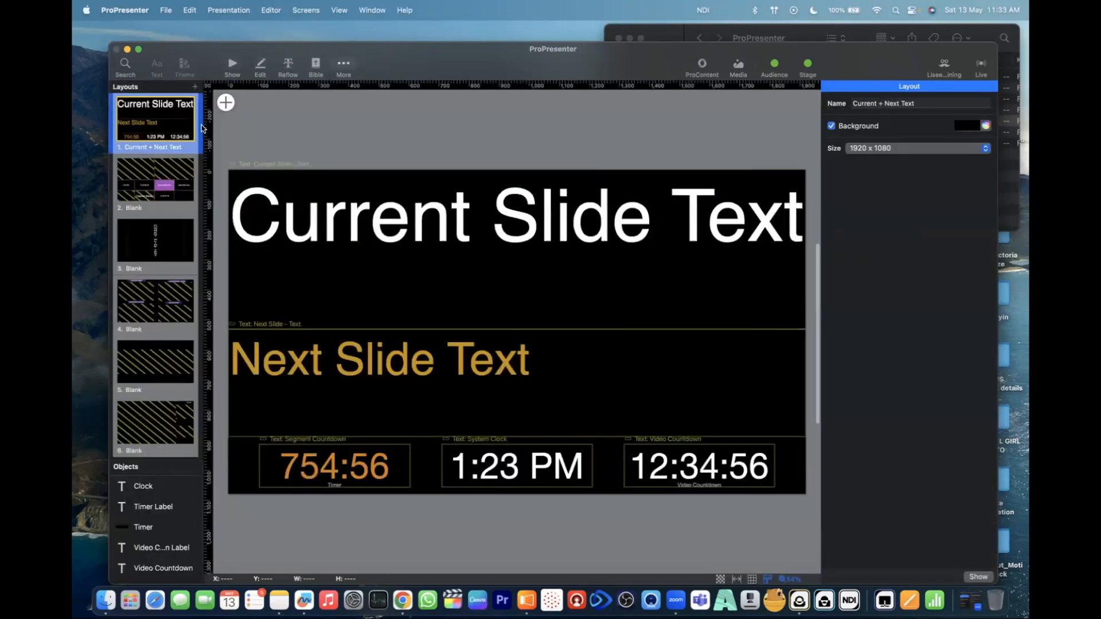
- Add a blank stage layout and name it Liseen Training
click(194, 87)
click(245, 114)
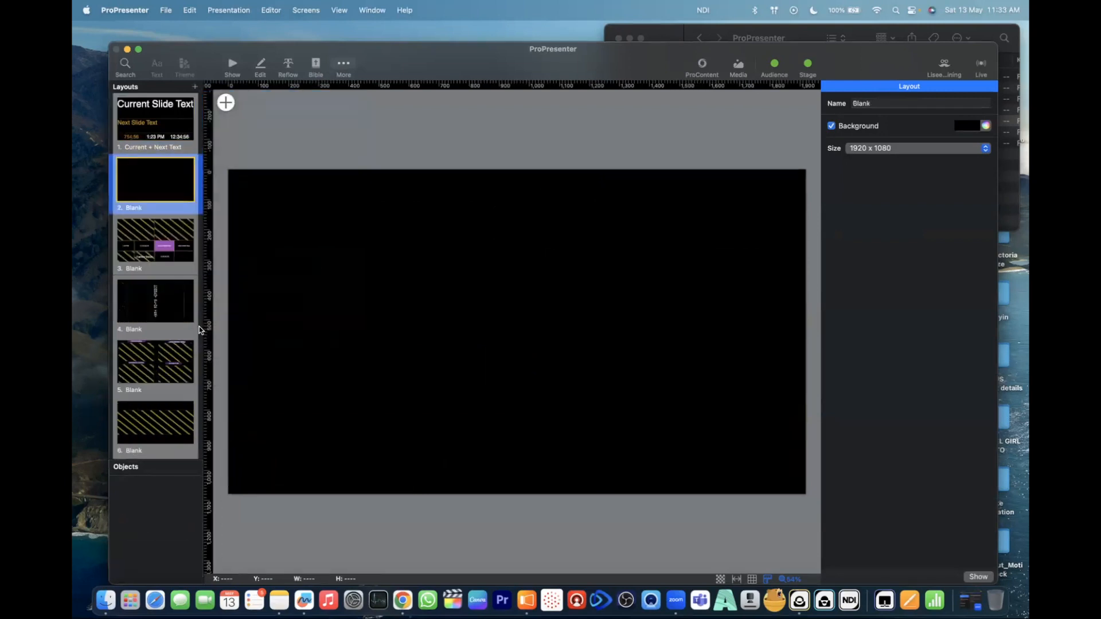
right_click(136, 210)
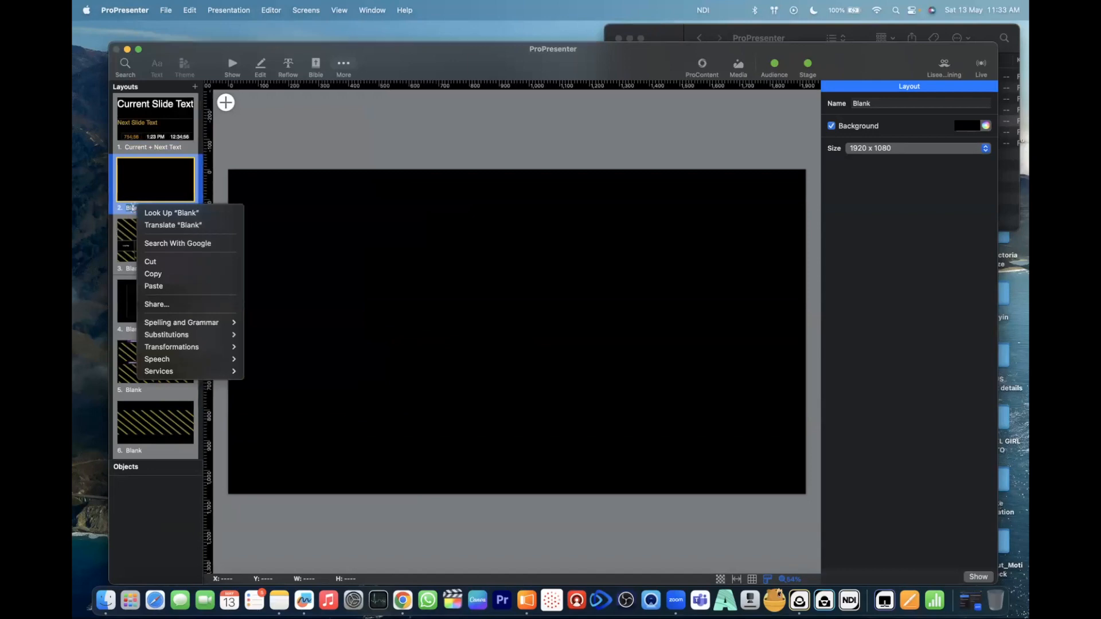
key(Escape)
text(Liseen Trainin)
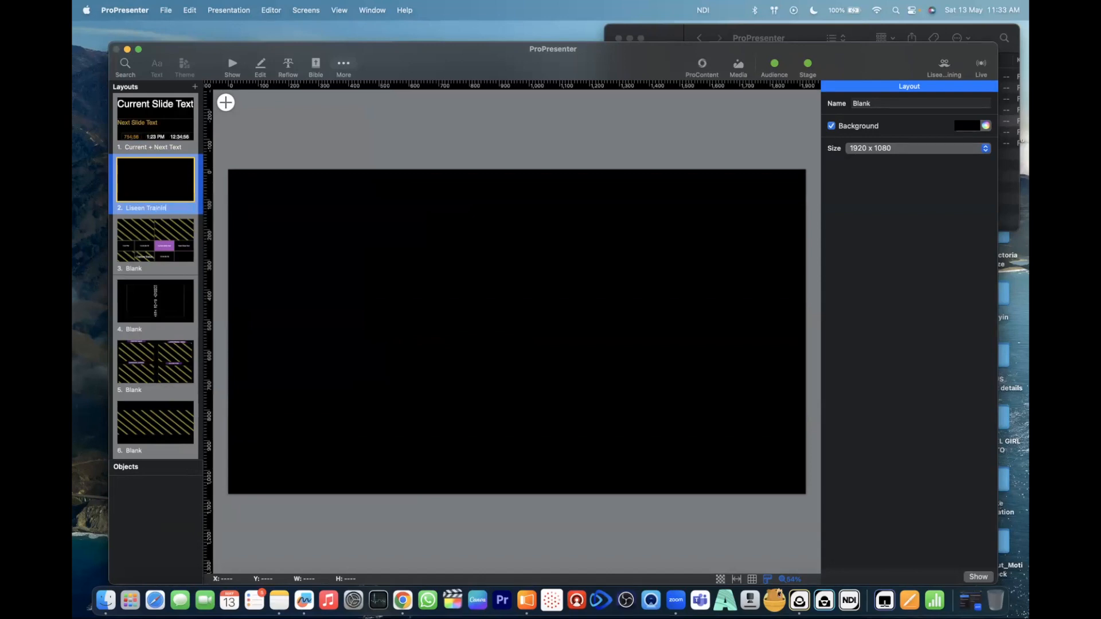
text(g)
key(Return)
- Review the NDI sources, the object types available for a stage layout, and the list of audience and stage preview screens
click(702, 11)
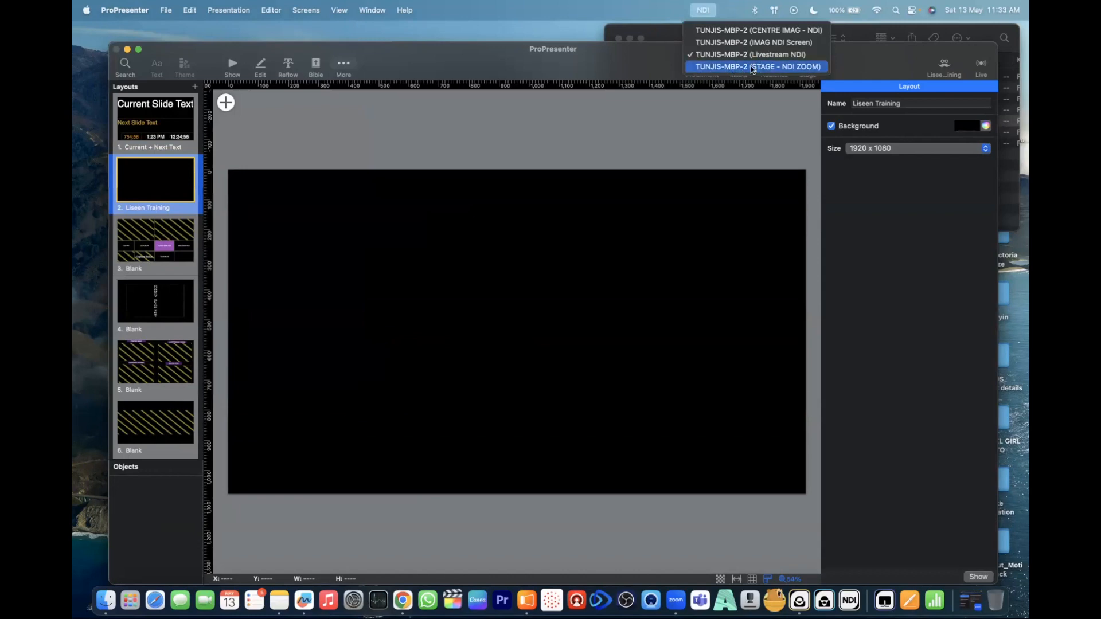
click(436, 268)
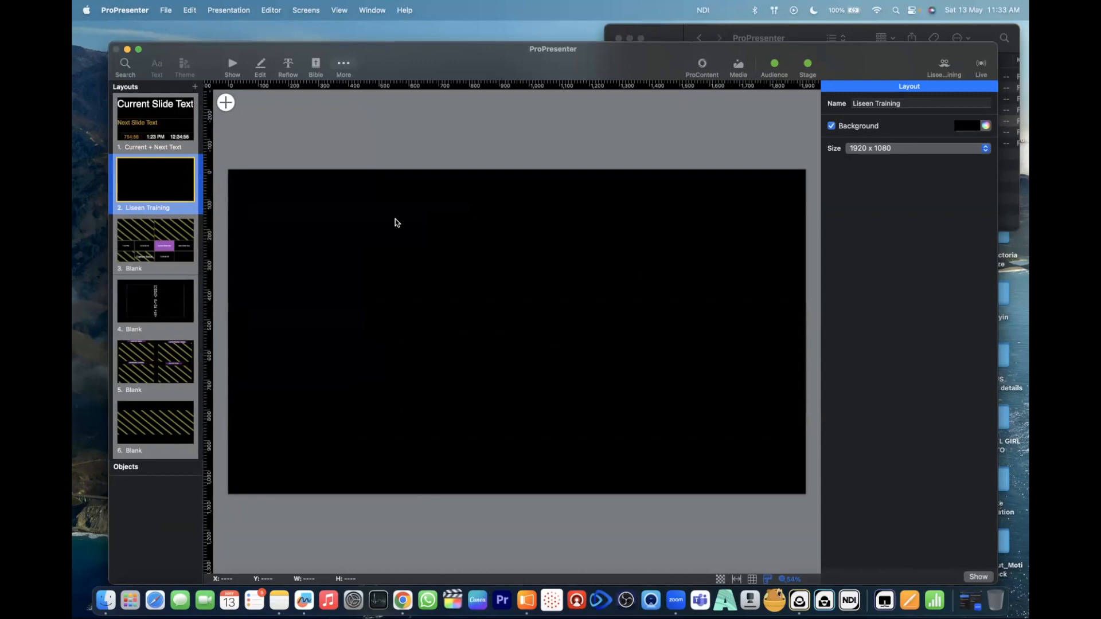
click(225, 103)
mouse_move(287, 155)
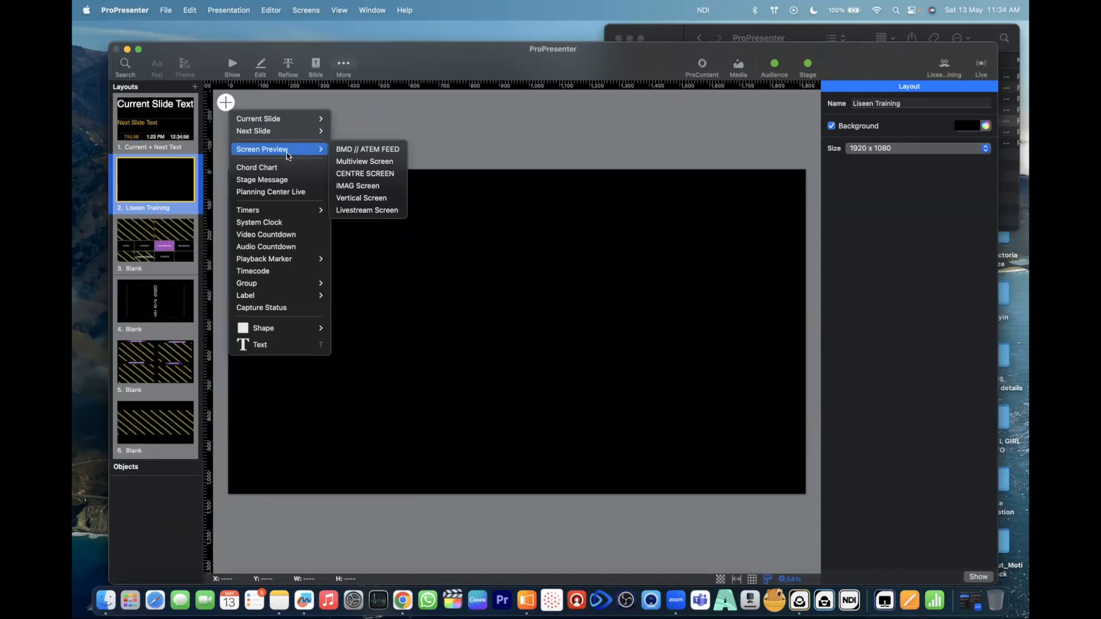
mouse_move(287, 132)
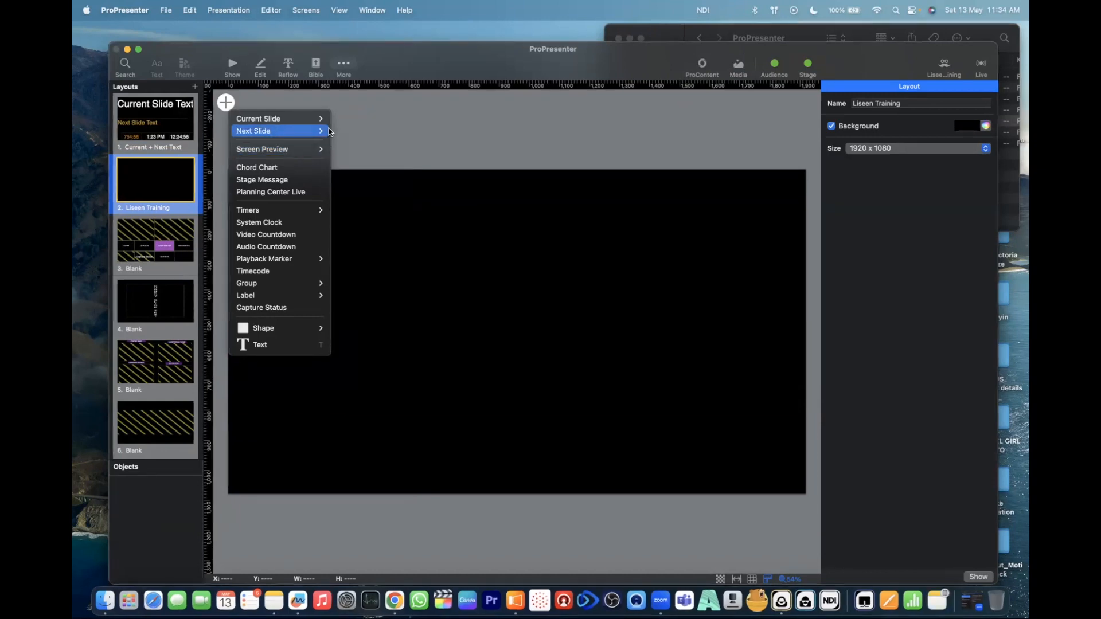
click(233, 66)
click(233, 66)
click(816, 223)
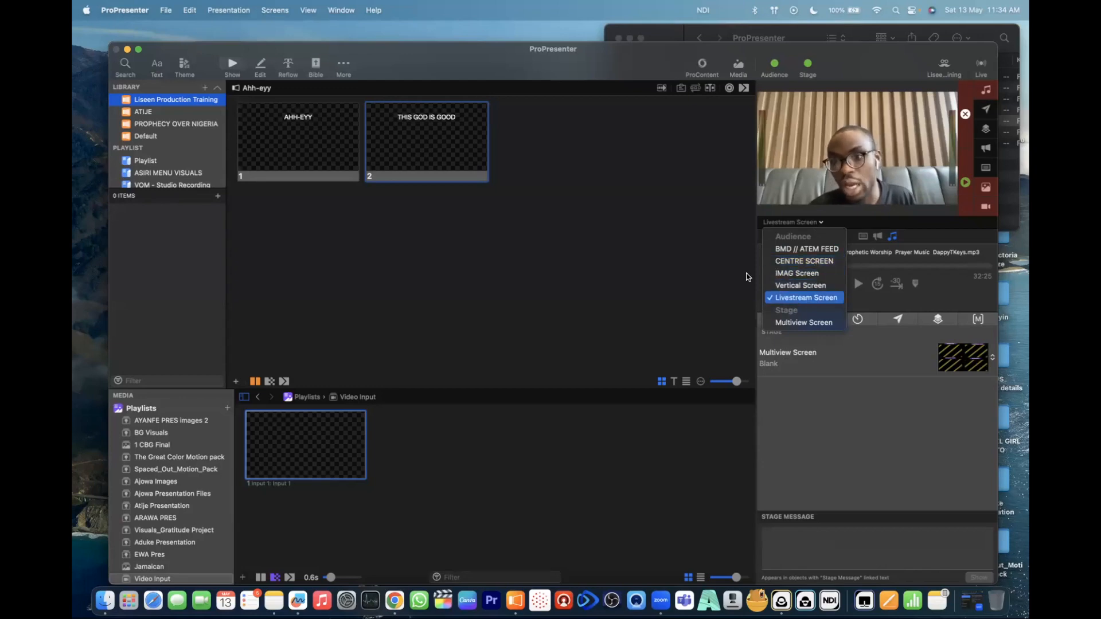
click(679, 261)
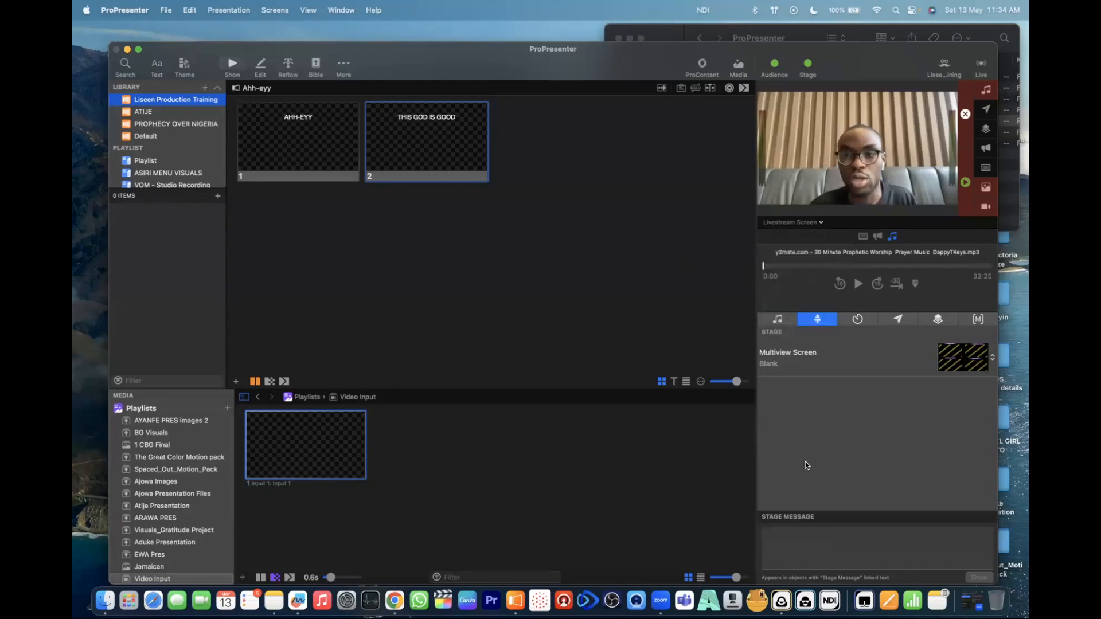
- Reopen the Liseen Training stage layout and add a CENTRE SCREEN preview about 710 × 446 in its upper-left area
click(992, 356)
click(944, 462)
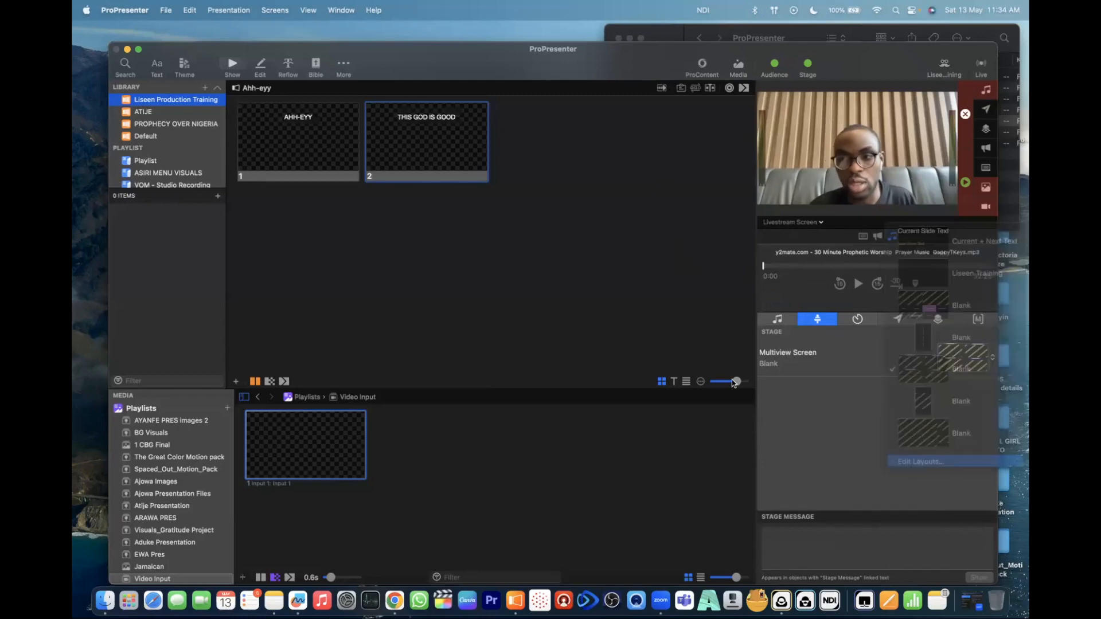
click(163, 182)
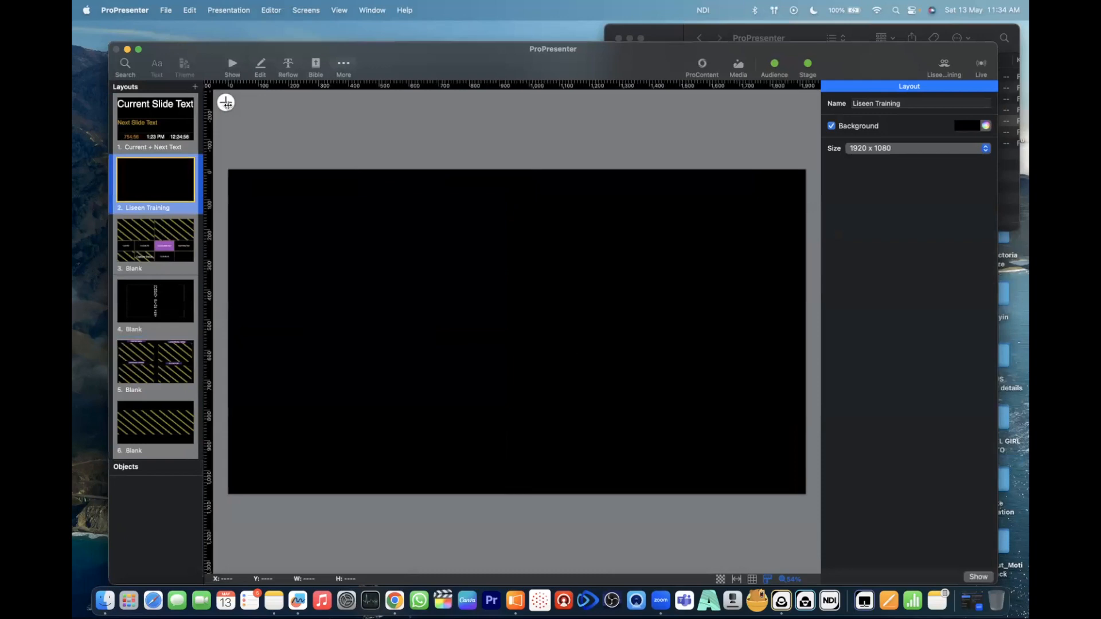
click(226, 104)
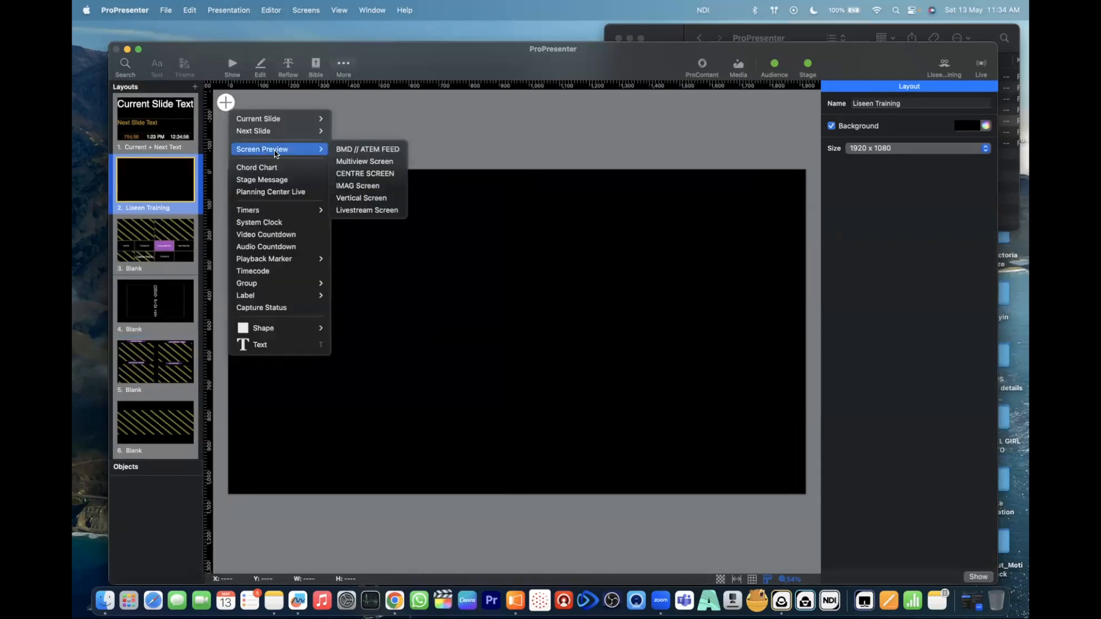
click(361, 174)
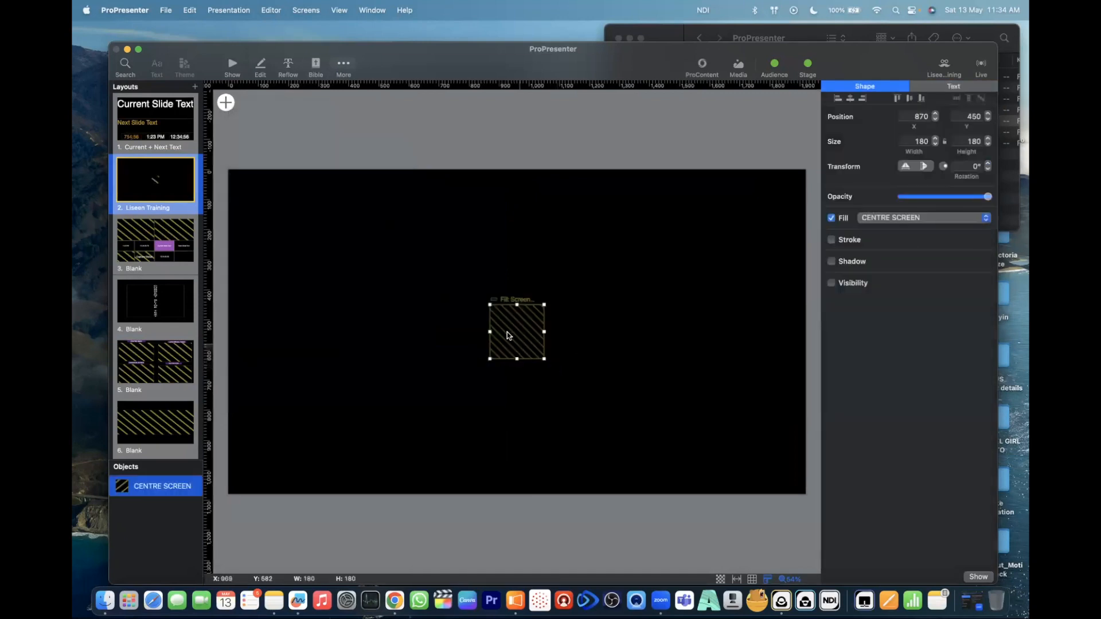
drag(489, 305, 330, 221)
drag(423, 288, 329, 244)
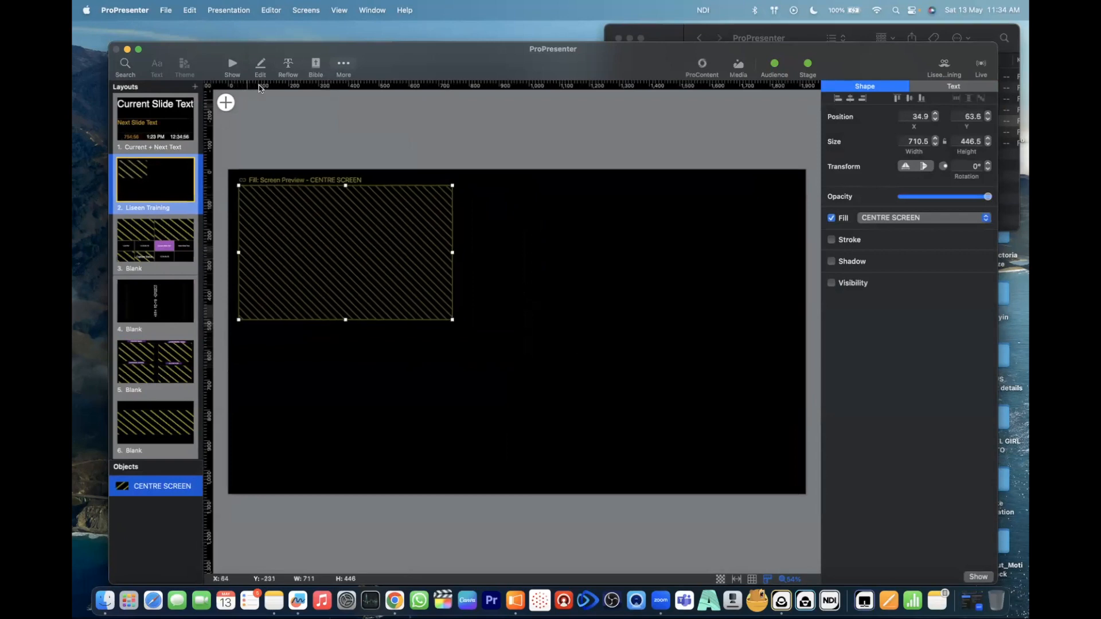
- Add an IMAG Screen preview about 746 × 446 in the layout's upper-right area, level with the CENTRE SCREEN preview
click(226, 103)
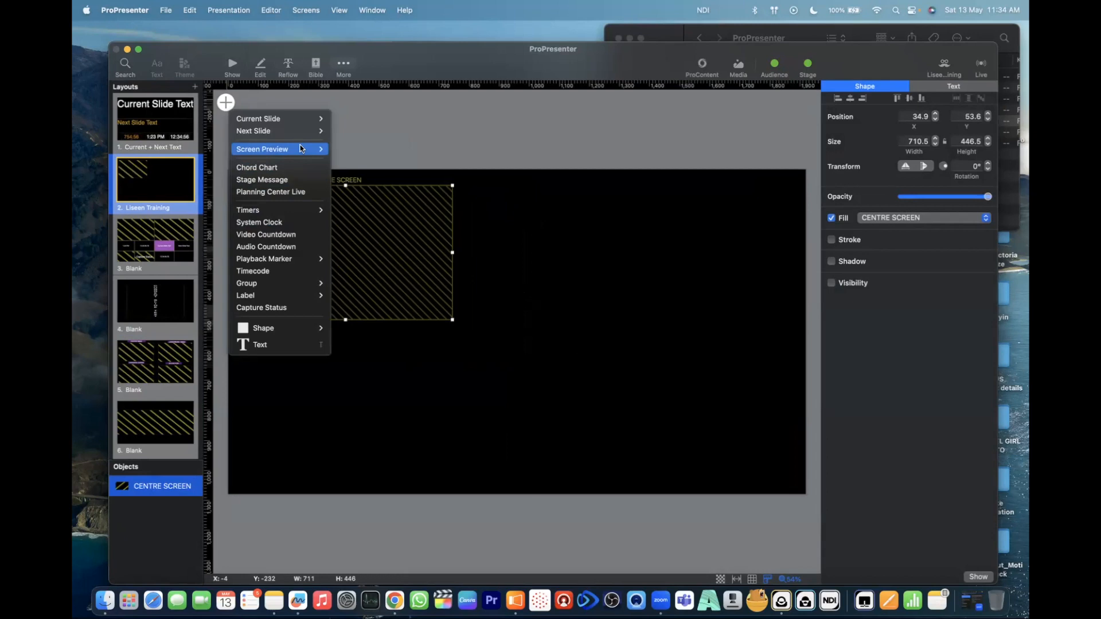
mouse_move(301, 149)
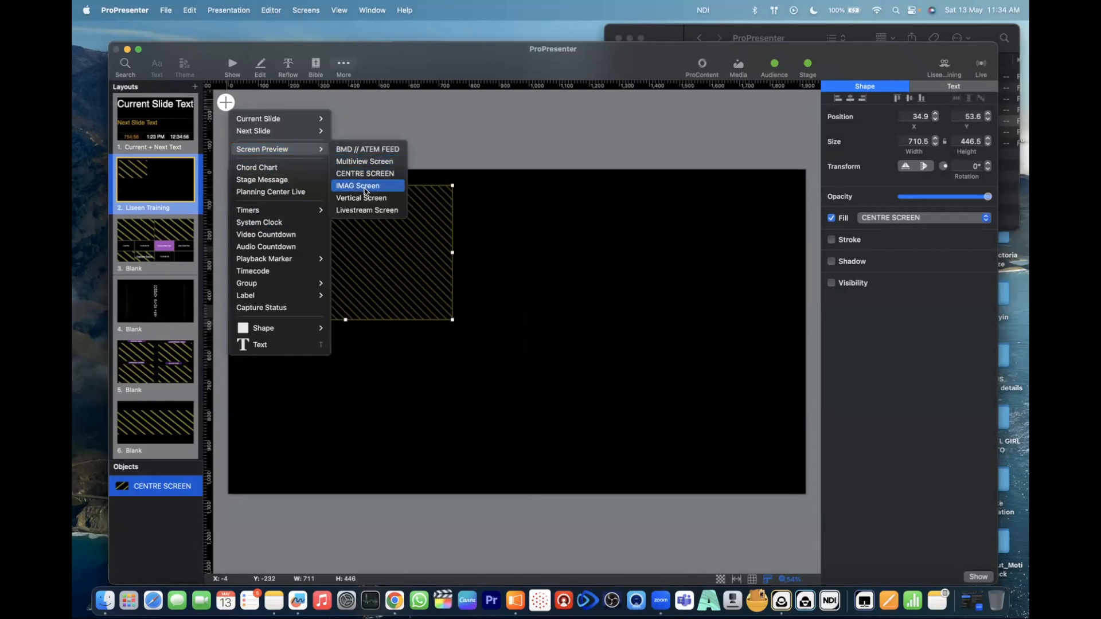
click(365, 185)
drag(506, 326, 581, 245)
drag(615, 277, 786, 360)
drag(711, 305, 701, 260)
- Add a Livestream Screen preview about 710 × 435 in the layout's lower-left area, beneath the CENTRE SCREEN preview
click(226, 102)
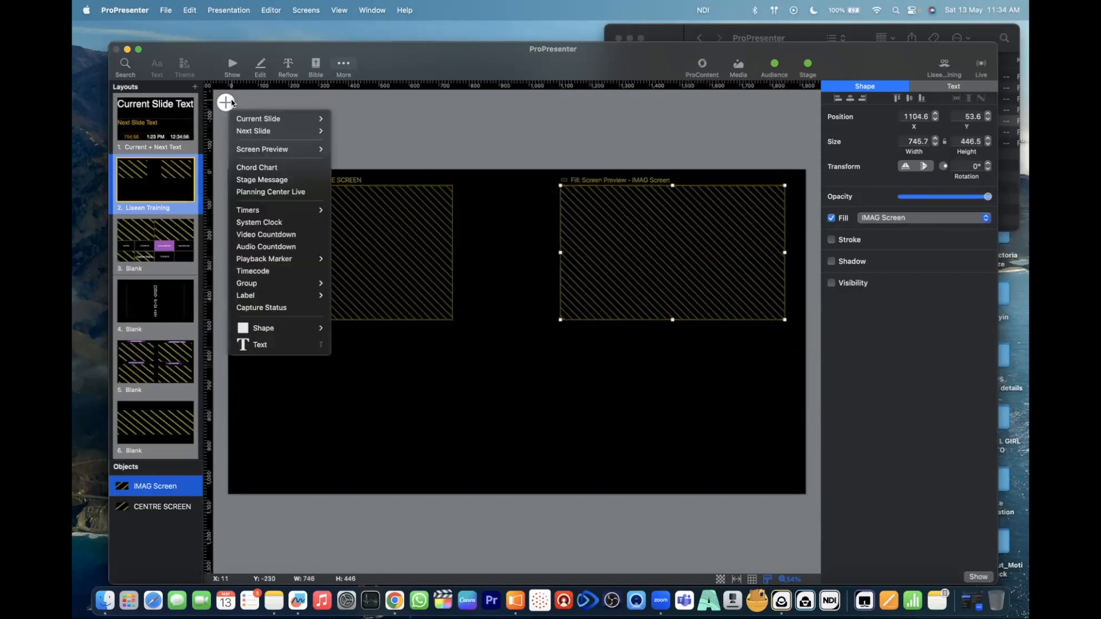
mouse_move(304, 150)
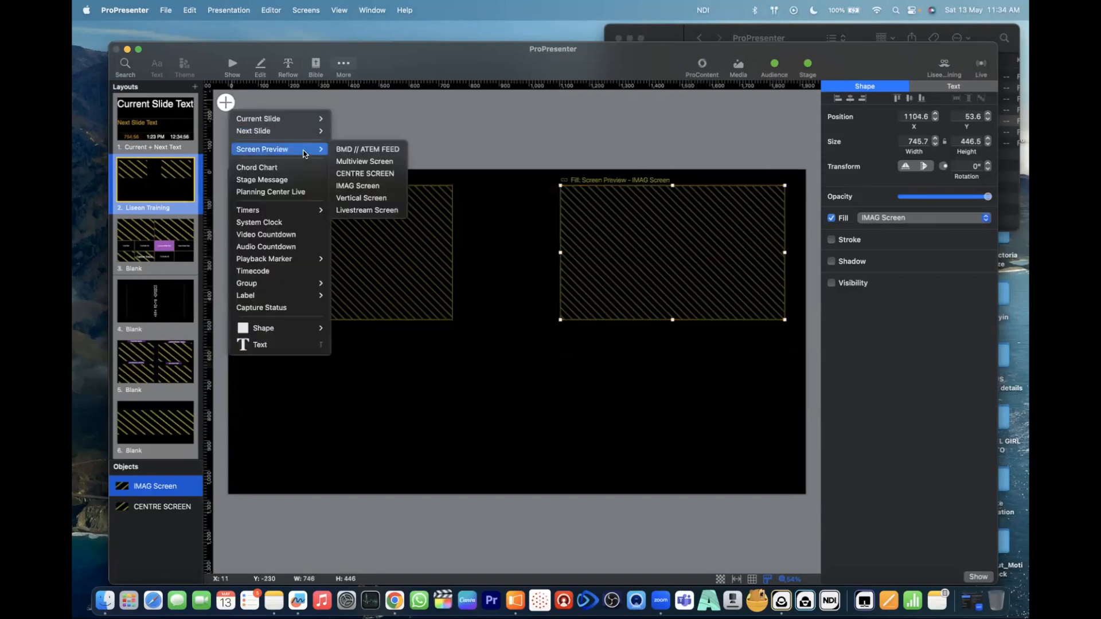
click(370, 210)
drag(534, 343, 453, 476)
- Add a Vertical Screen preview about 746 × 435 in the layout's lower-right area, beneath the IMAG Screen preview
click(225, 103)
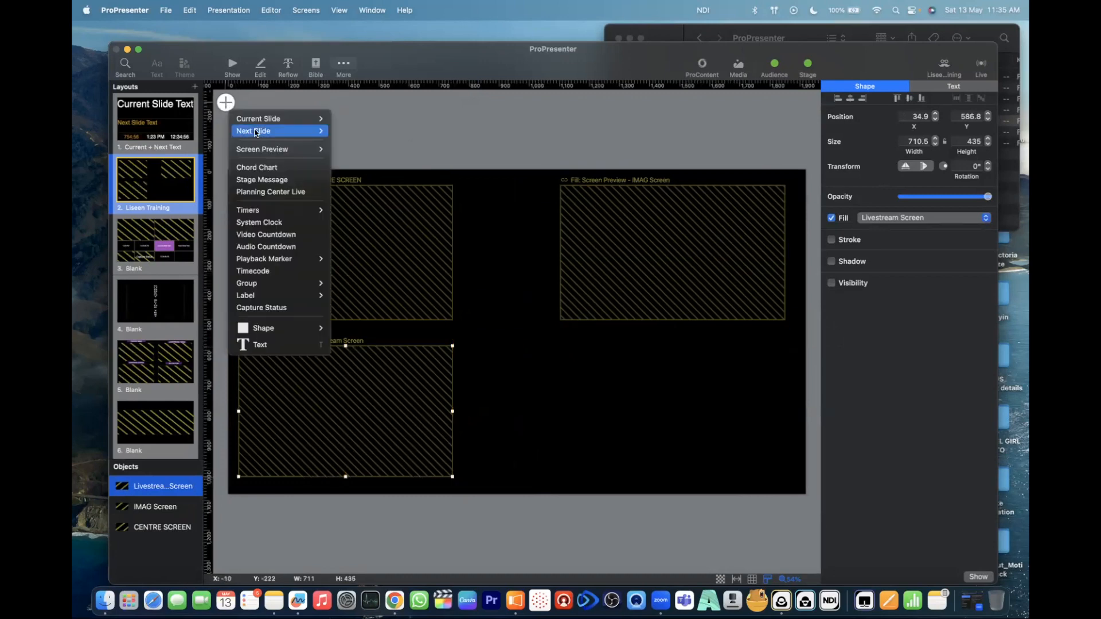
mouse_move(298, 149)
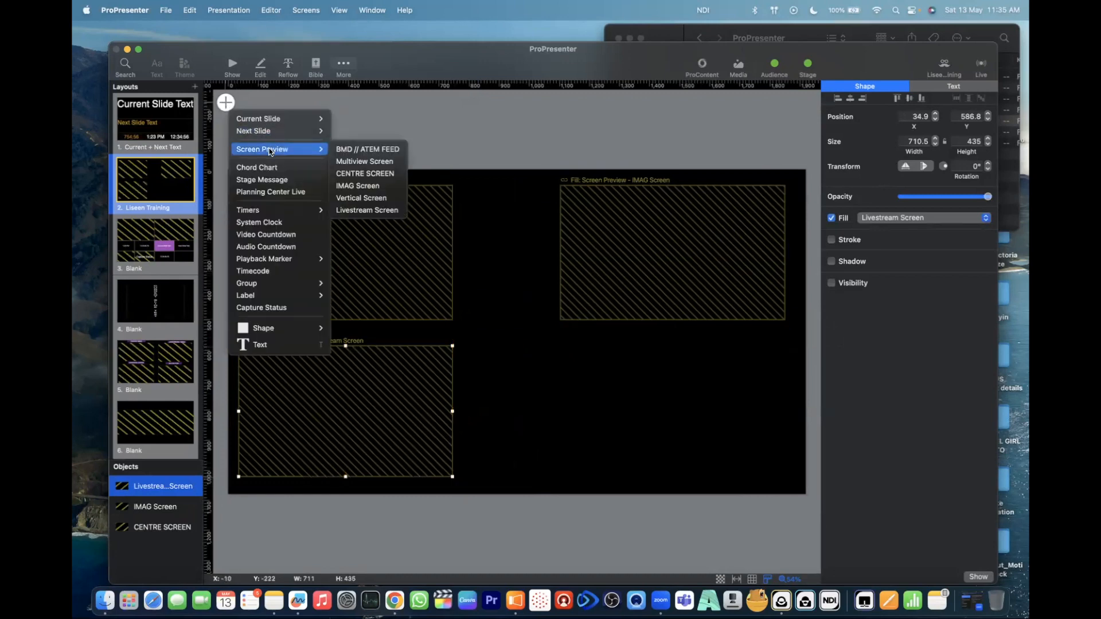
click(367, 199)
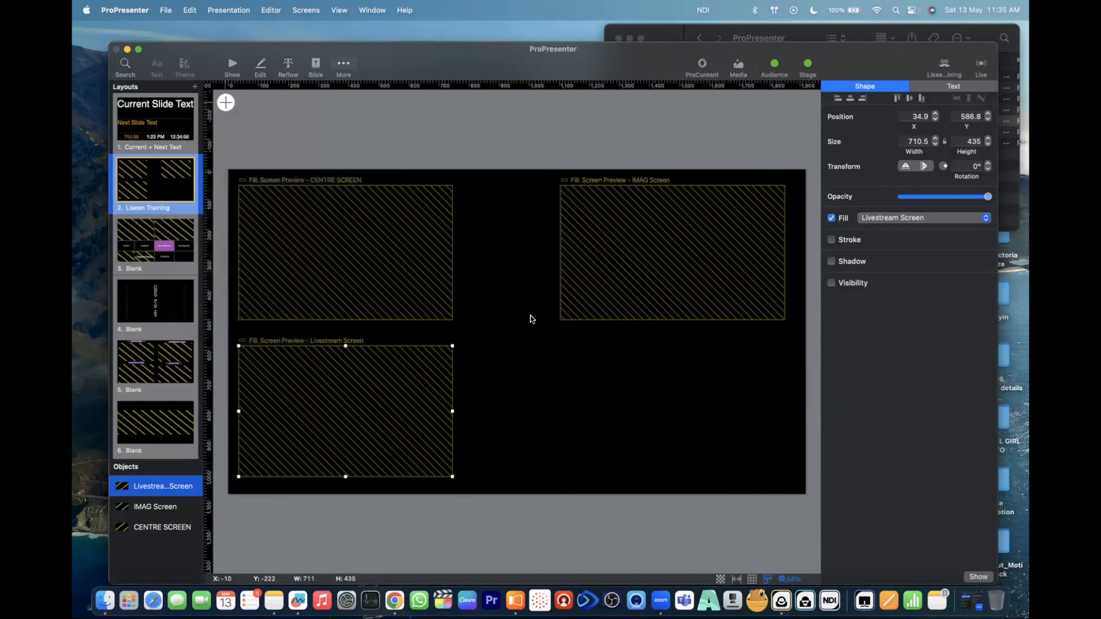
drag(524, 326, 789, 477)
click(230, 106)
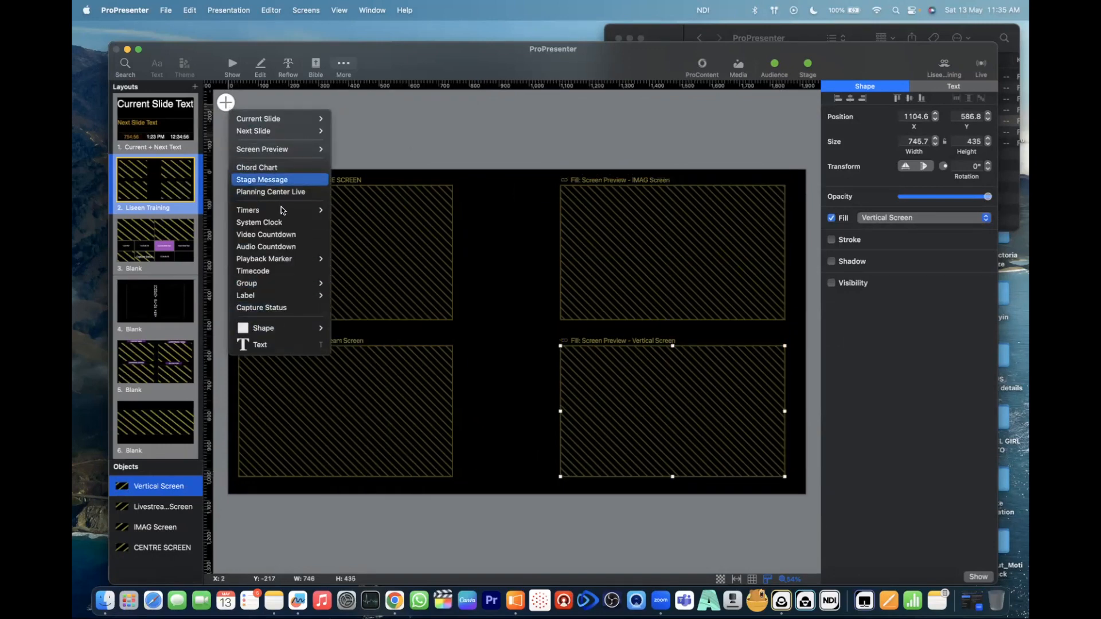
mouse_move(282, 295)
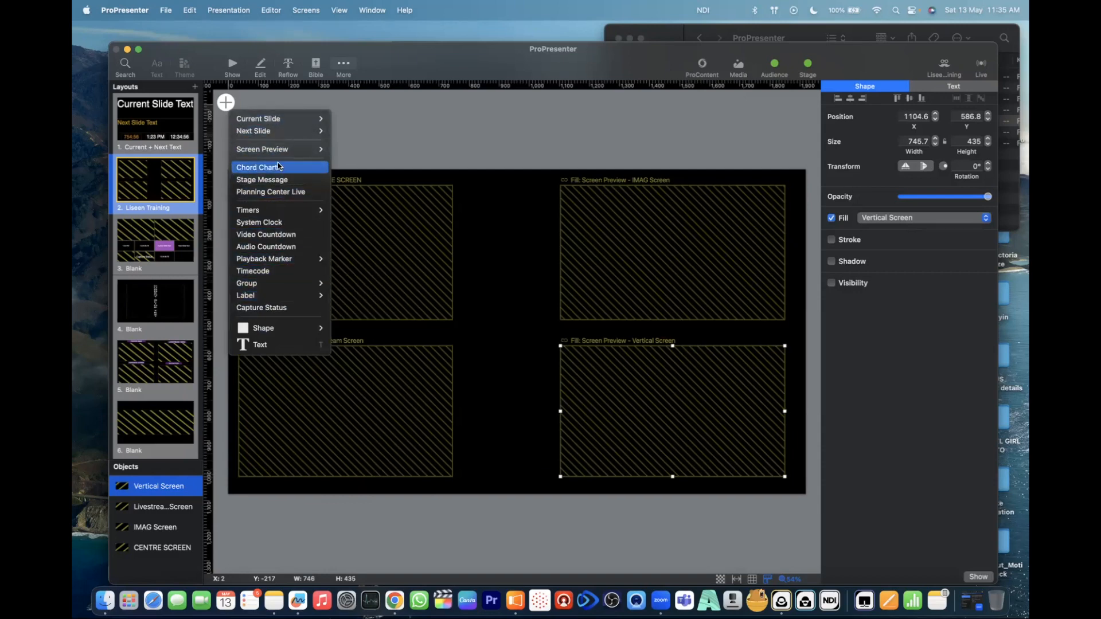
mouse_move(279, 332)
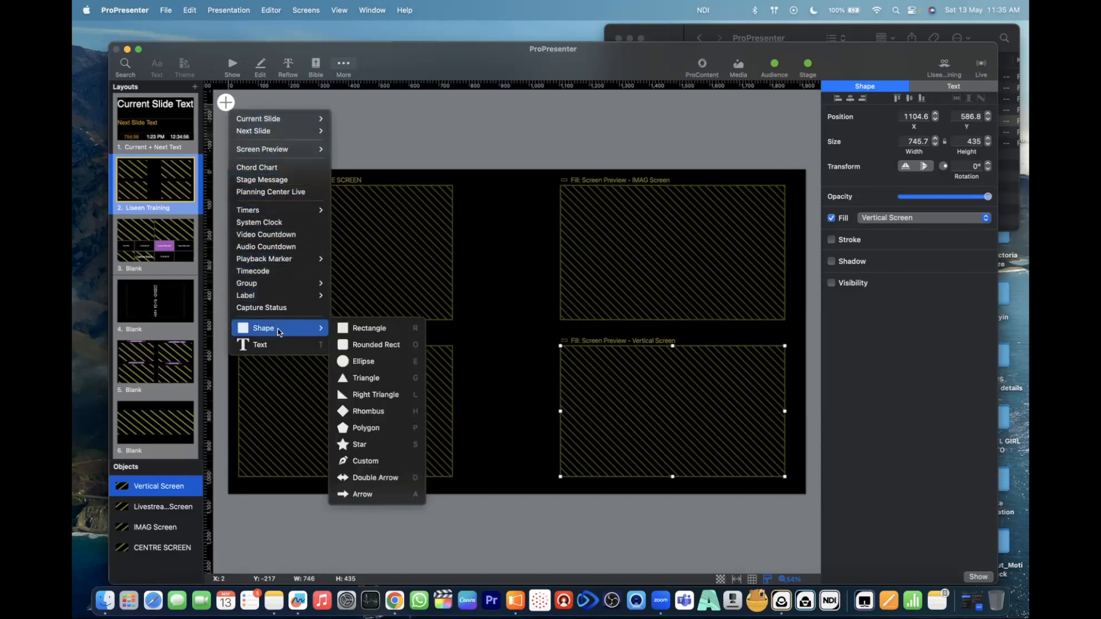
click(359, 329)
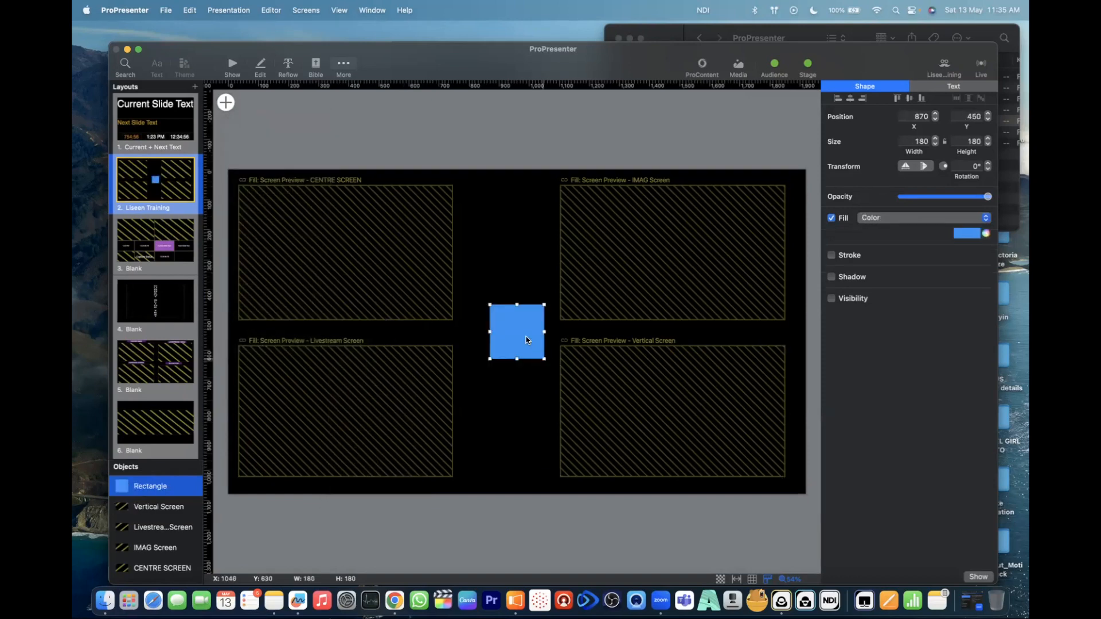
key(Delete)
- Add a 180 × 180 ellipse in the gap between the four screen previews and fill it with a Video Input
click(224, 106)
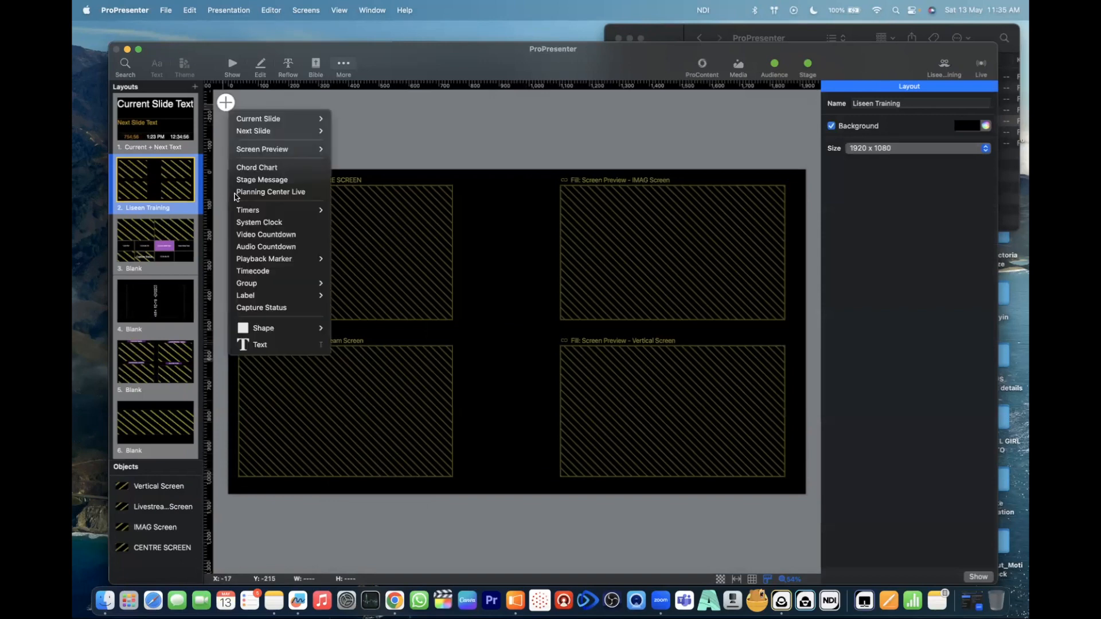
mouse_move(302, 328)
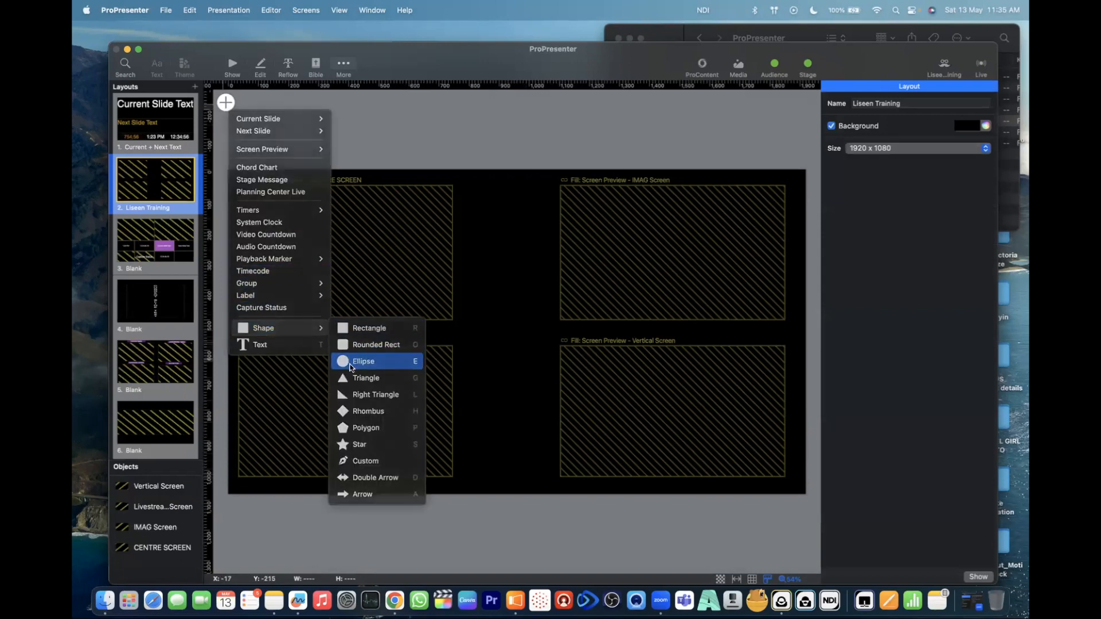
click(352, 361)
drag(521, 342, 509, 345)
click(960, 218)
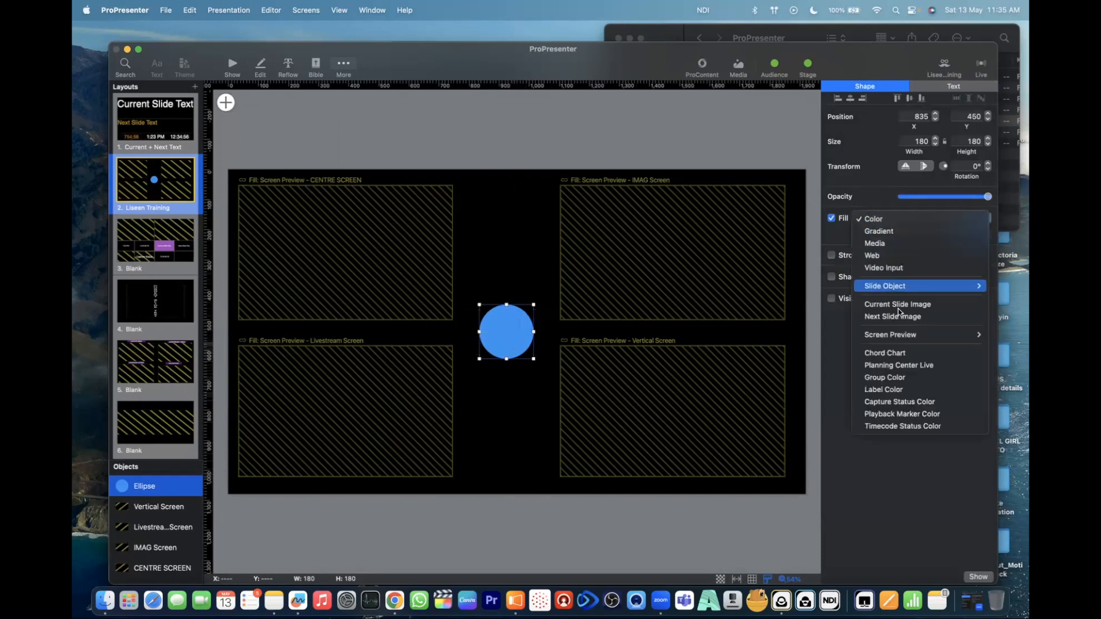
click(905, 269)
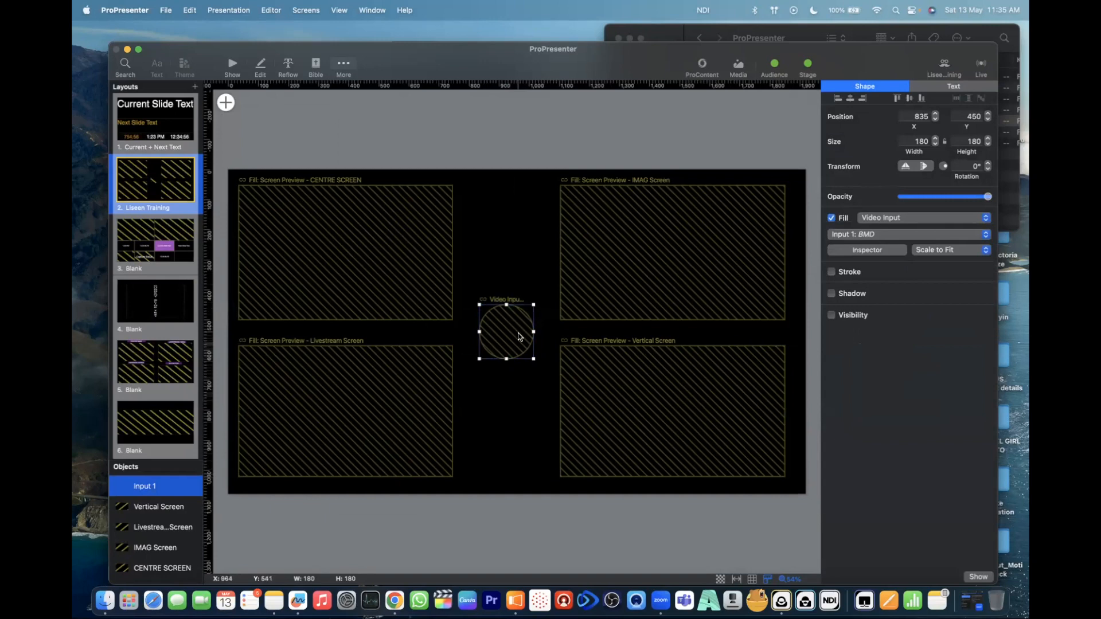
- Enlarge the video input ellipse to about 497 × 477 and centre it between the four previews, overlapping their inner corners
drag(533, 359, 602, 423)
drag(479, 306, 452, 280)
drag(527, 346, 514, 331)
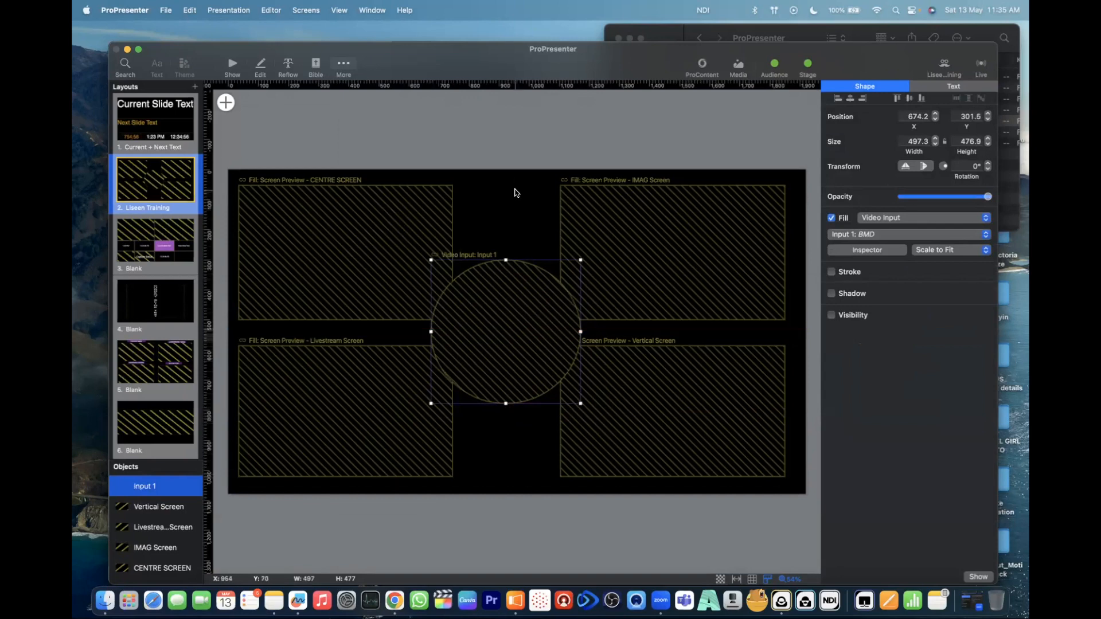
- Return to the show view, assign the Liseen Training layout to the Multiview Screen and switch the output preview to that screen
click(232, 66)
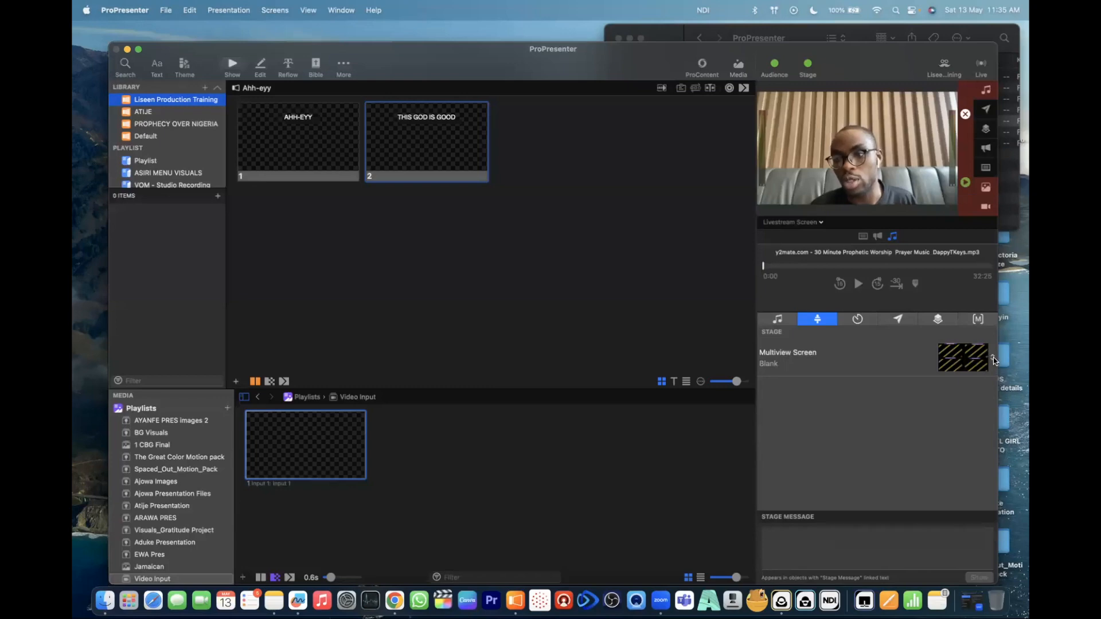
click(993, 358)
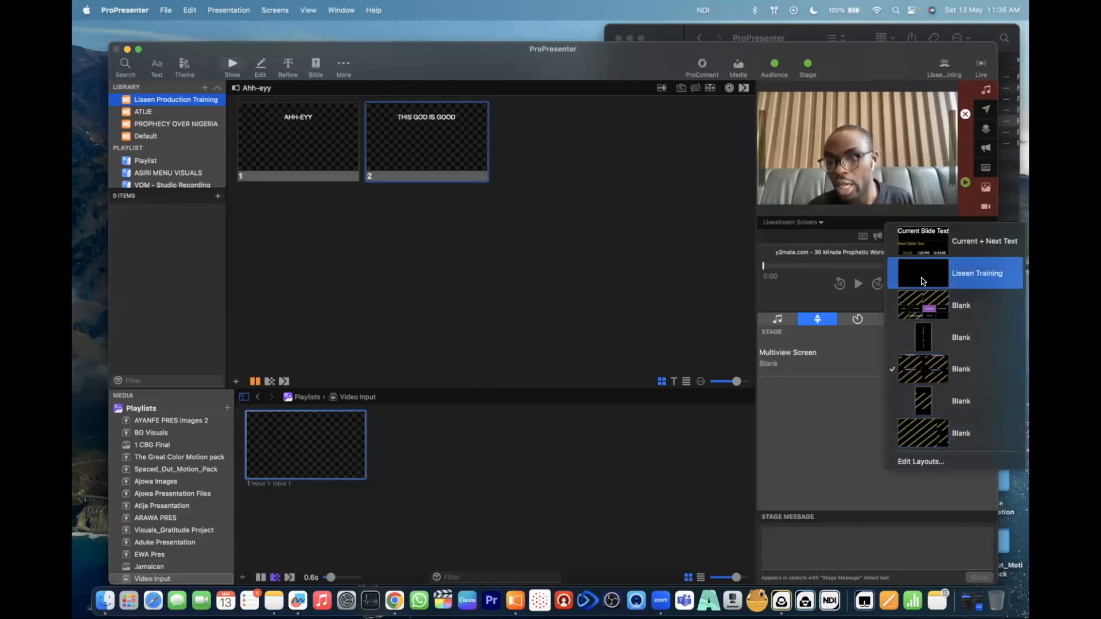
click(924, 281)
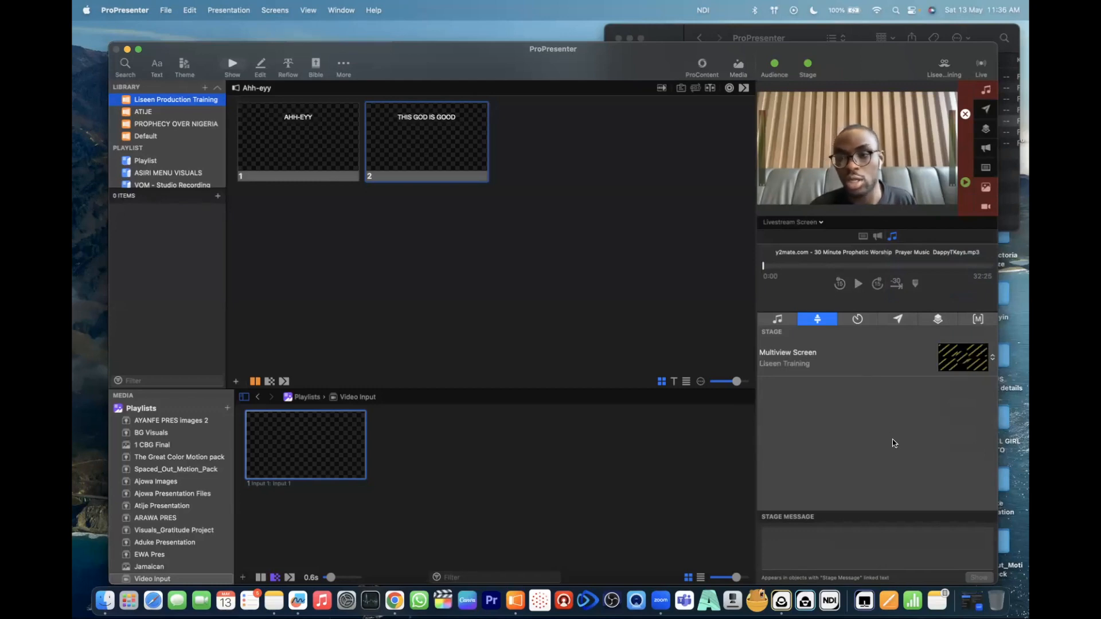
click(822, 224)
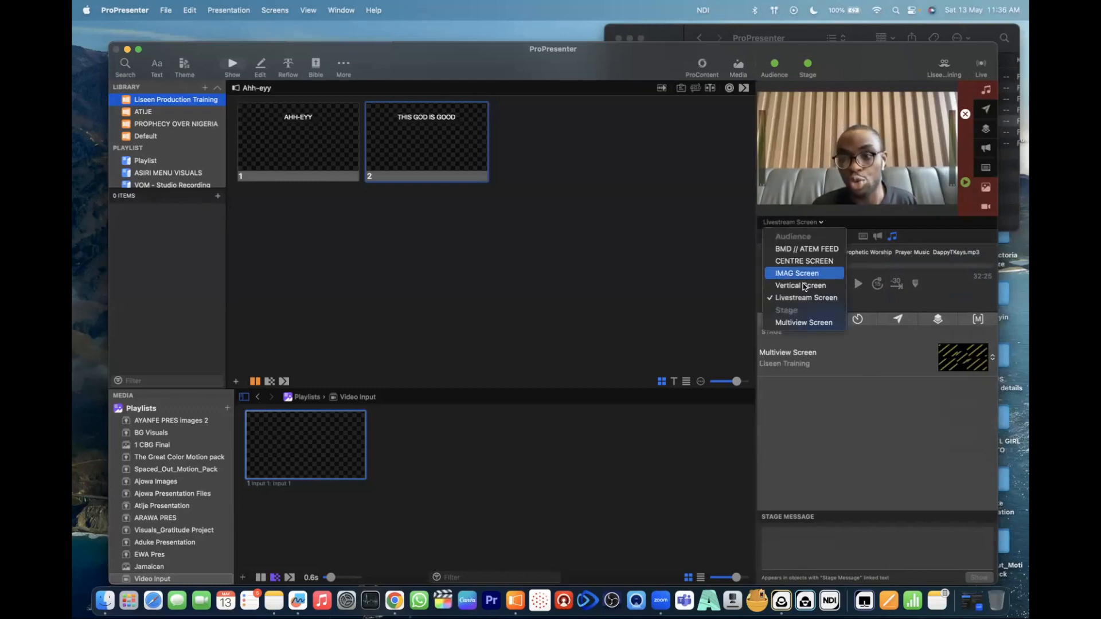
click(808, 323)
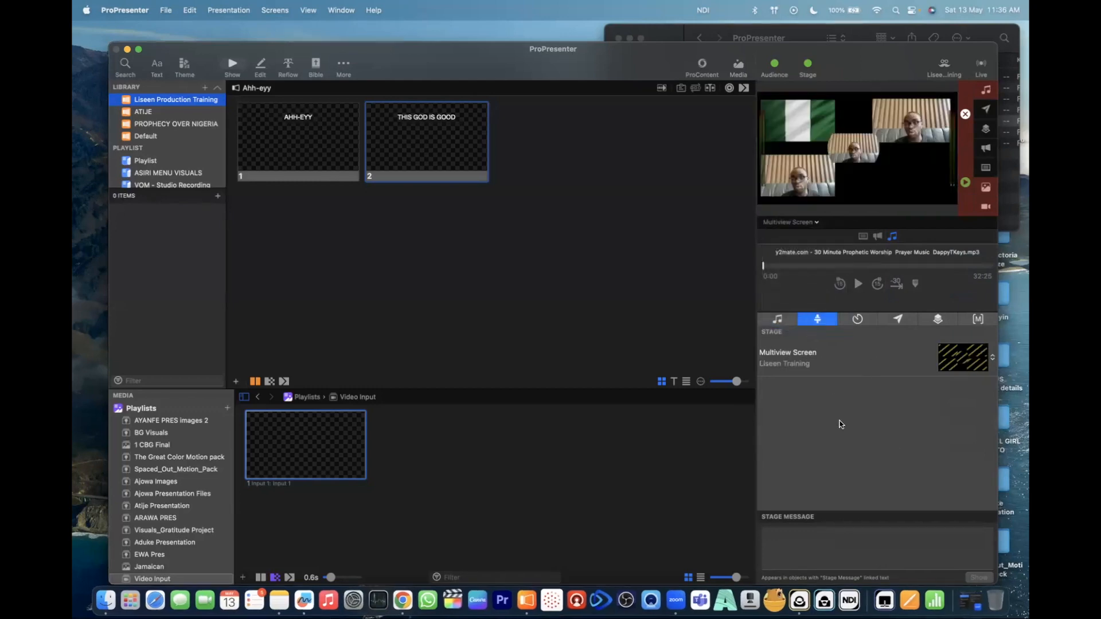